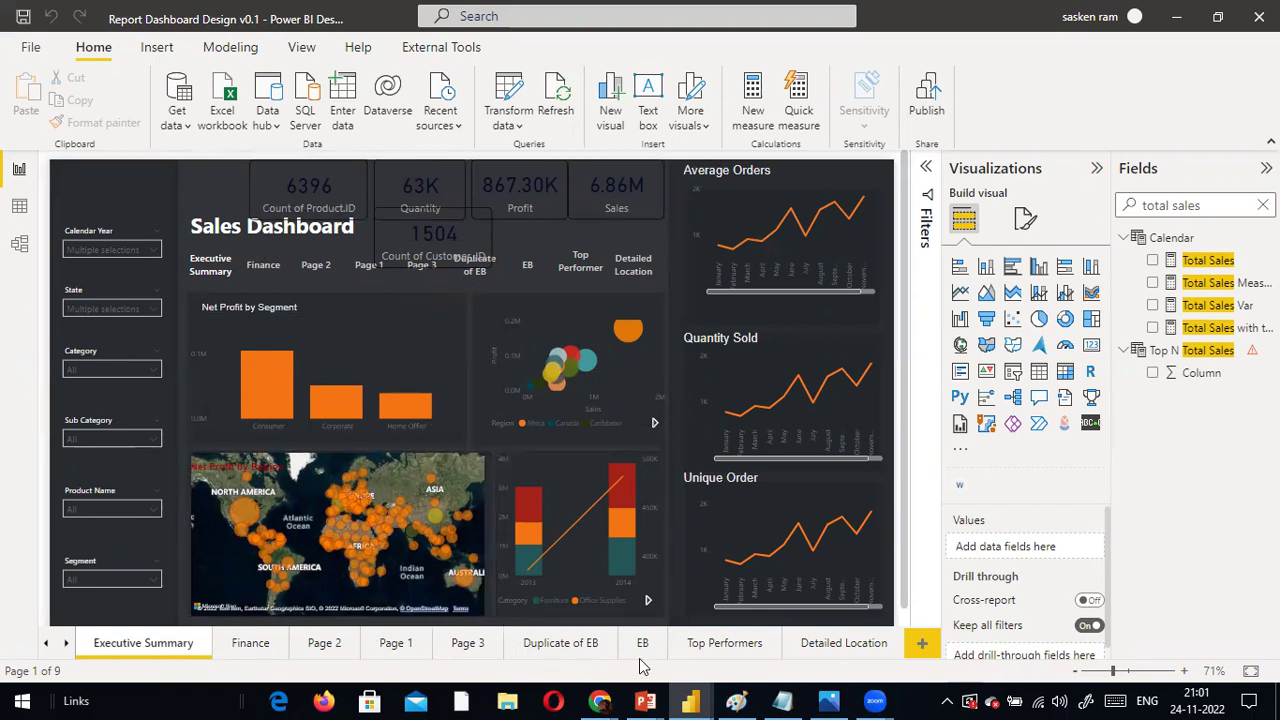
Review the existing layouts on Page 1 and Page 3 of the report
left_click(392, 645)
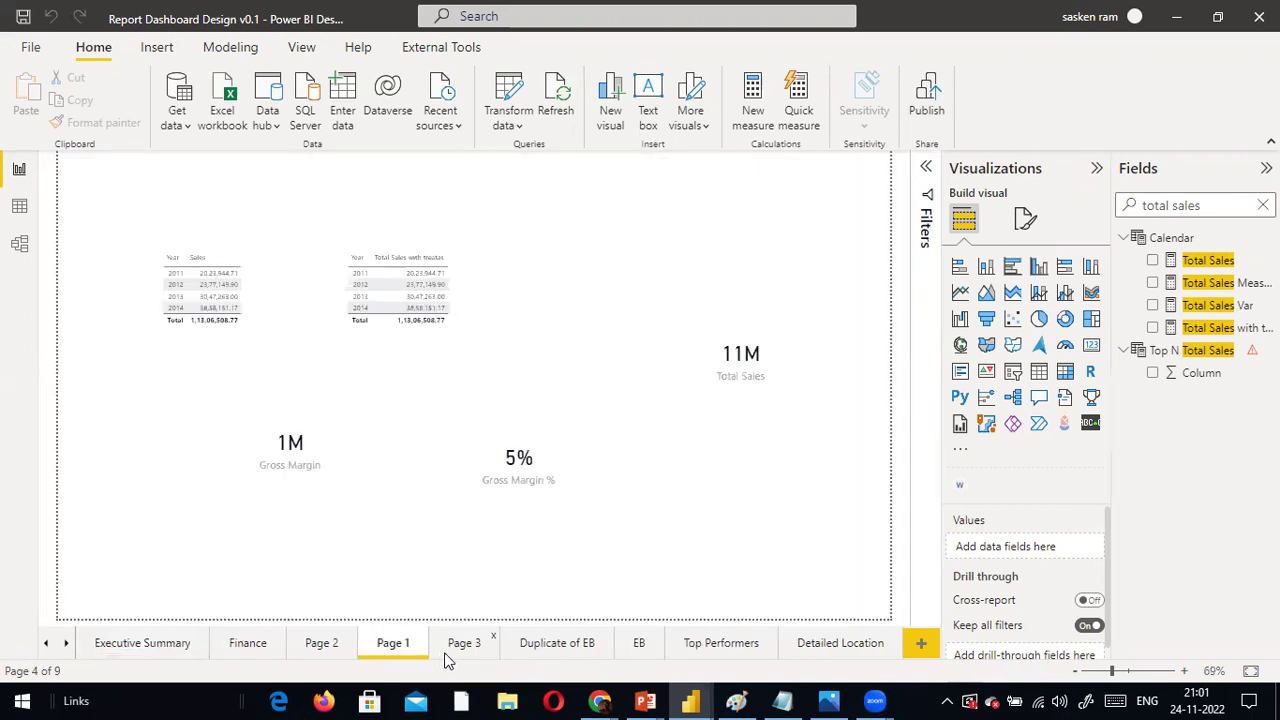
left_click(450, 648)
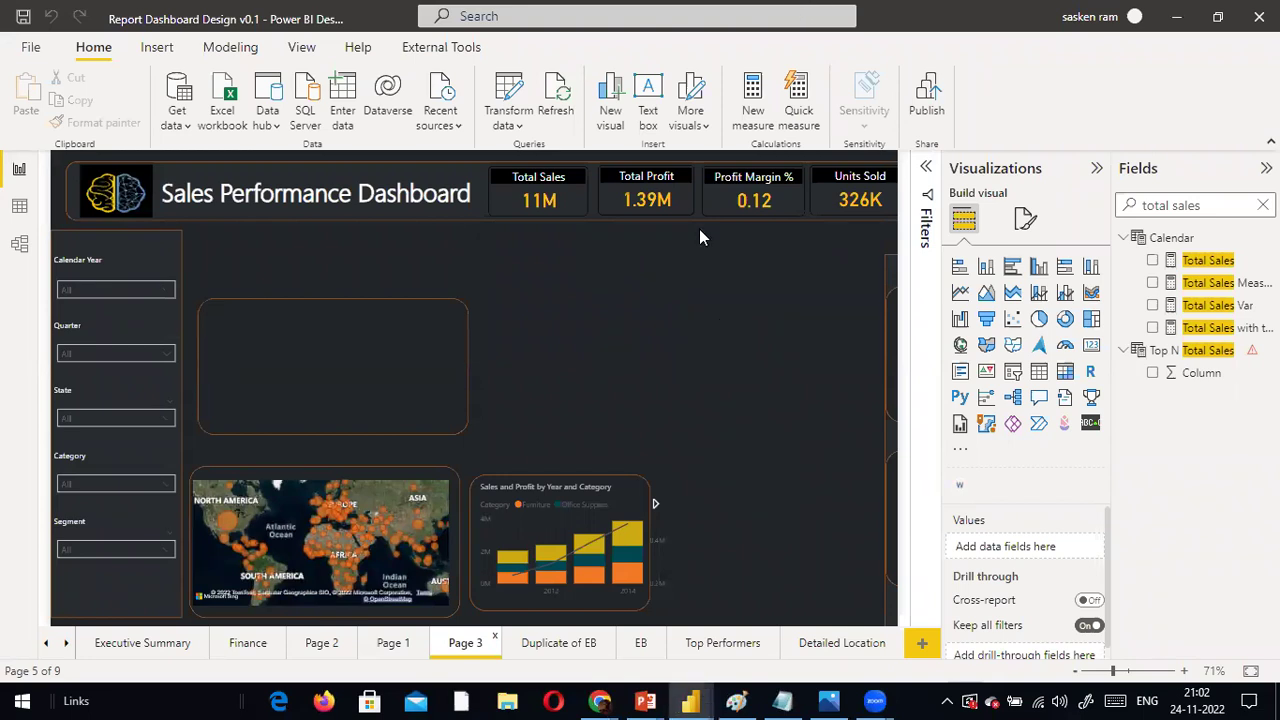
left_click(321, 356)
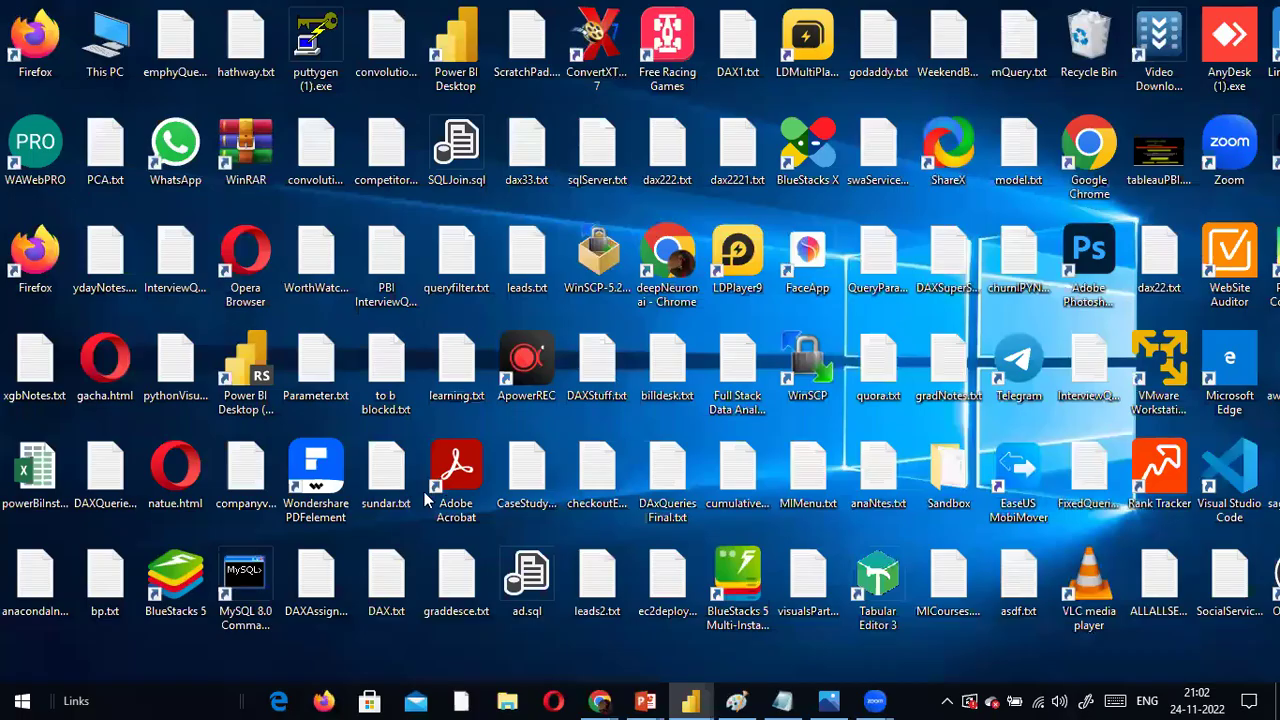
left_click_drag(450, 480, 806, 347)
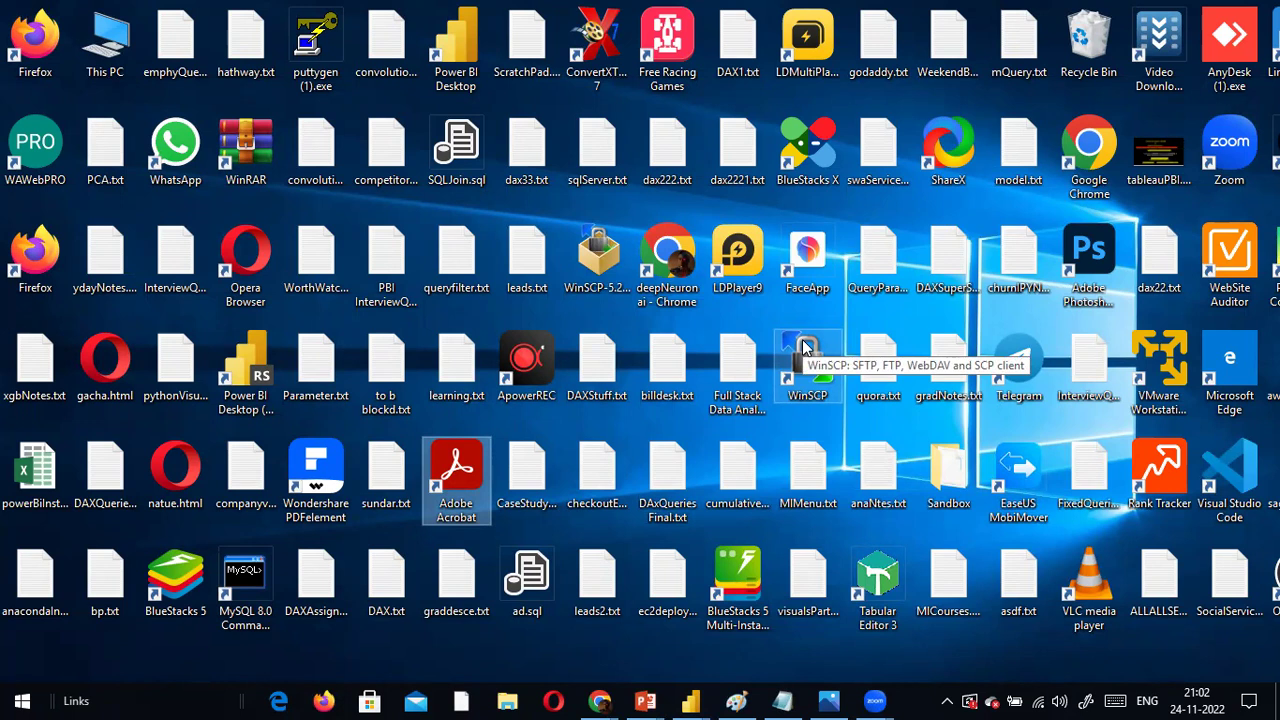
left_click_drag(803, 347, 806, 346)
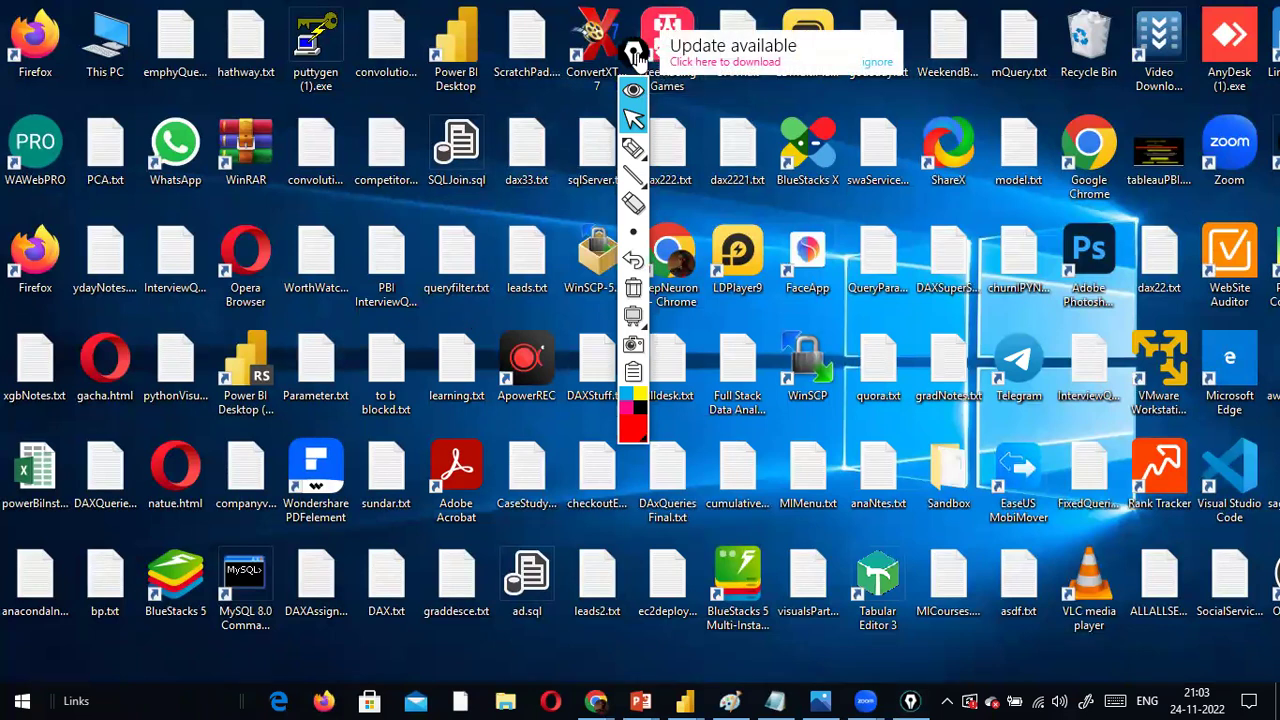
Ignore the annotation toolbar's update notice and move the toolbar out of the way to the screen edge
left_click(877, 62)
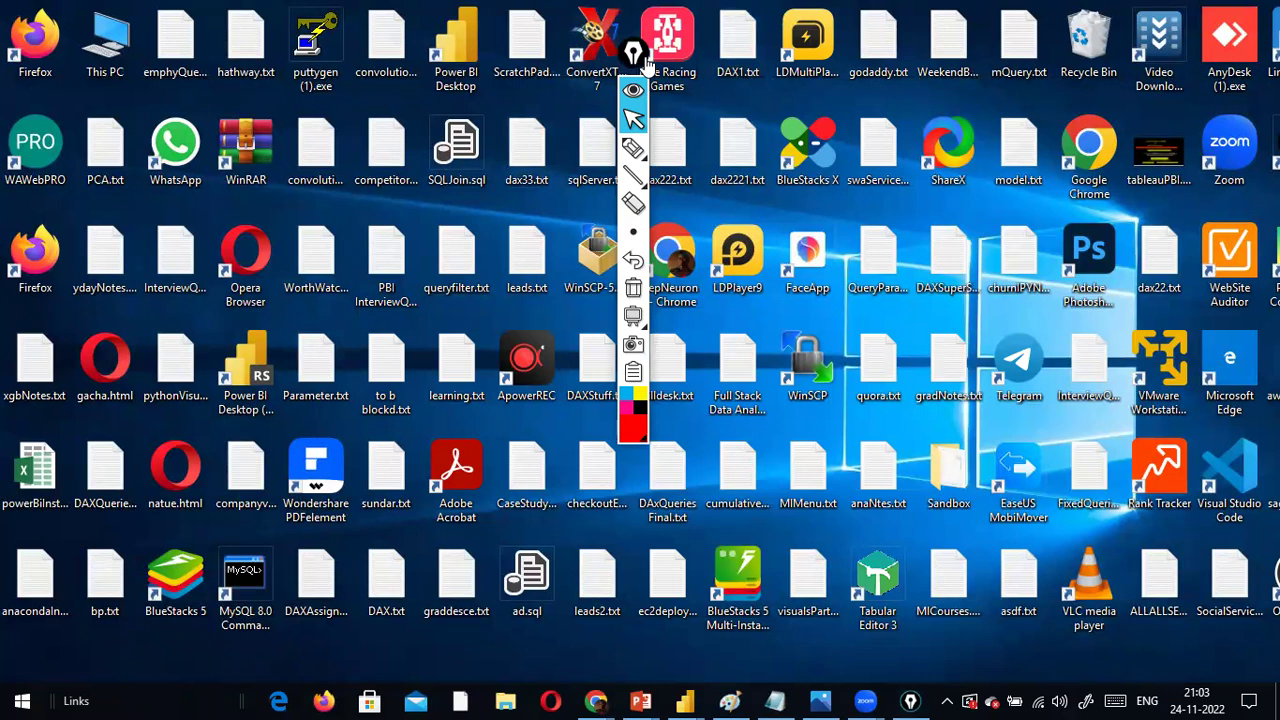
left_click_drag(645, 62, 1238, 525)
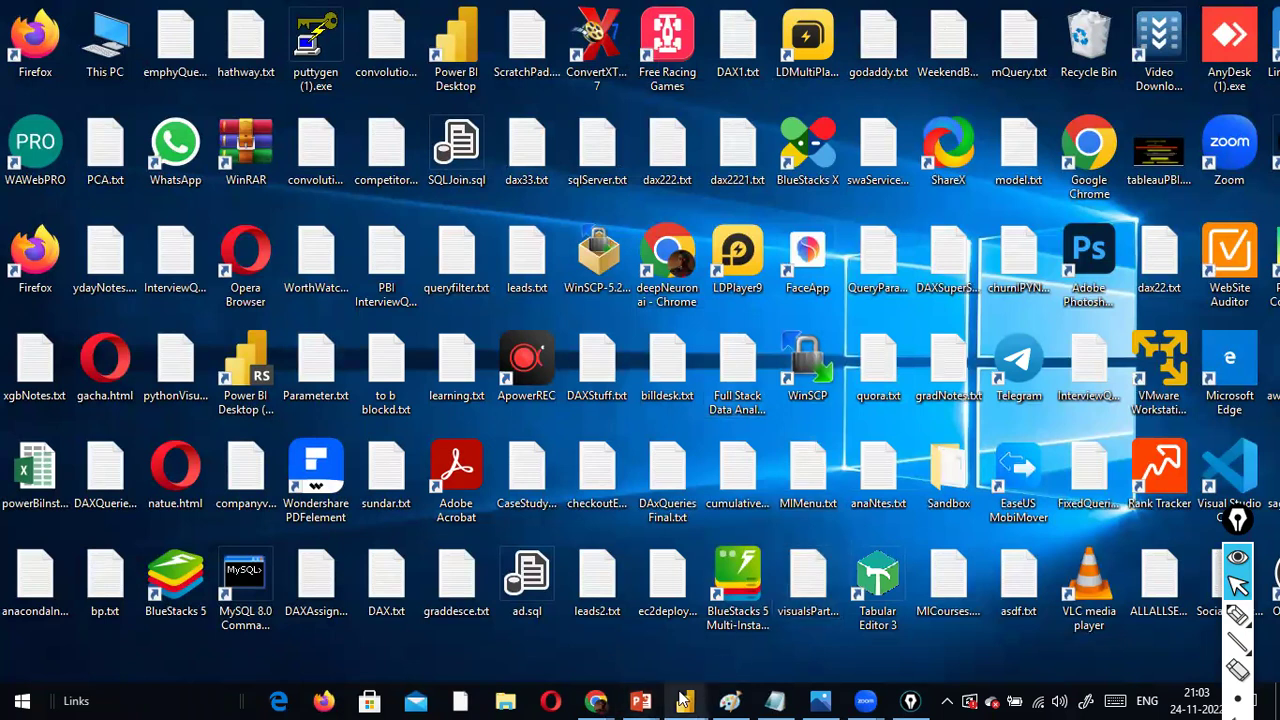
Bring the Report Dashboard Design v0.1 report back to the front in Power BI Desktop, cancelling its closing
mouse_move(683, 700)
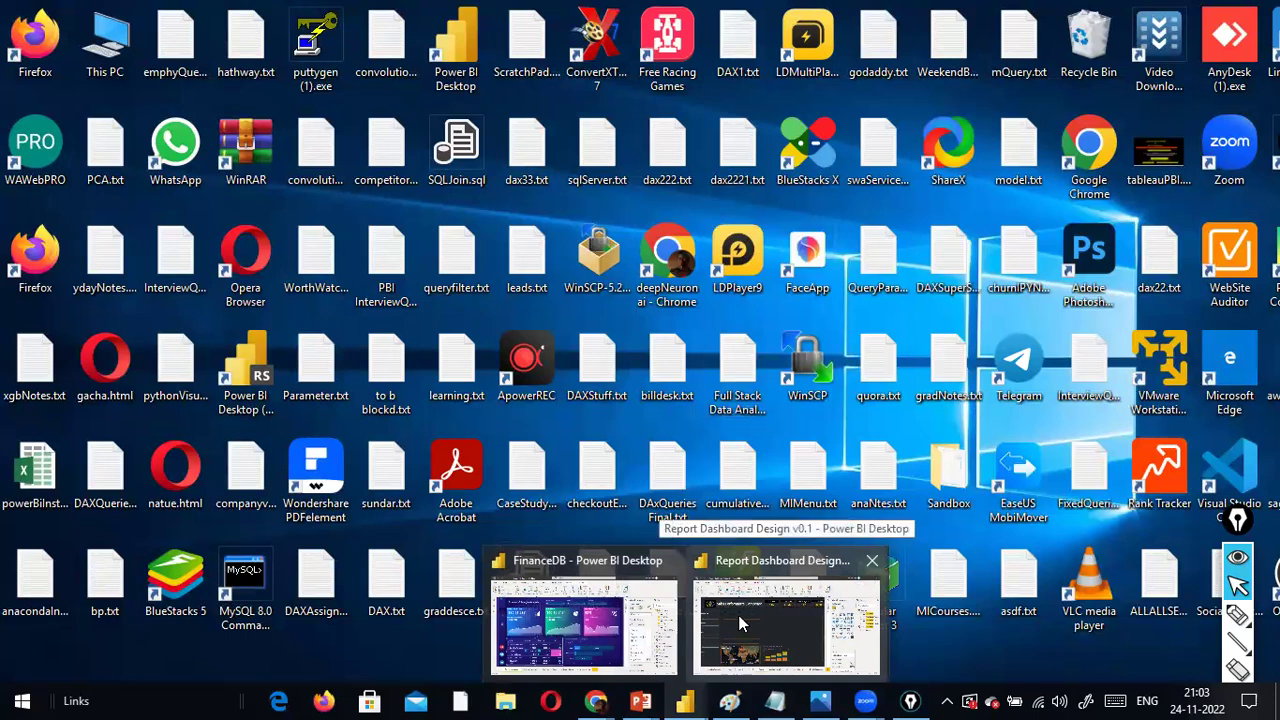
left_click(866, 570)
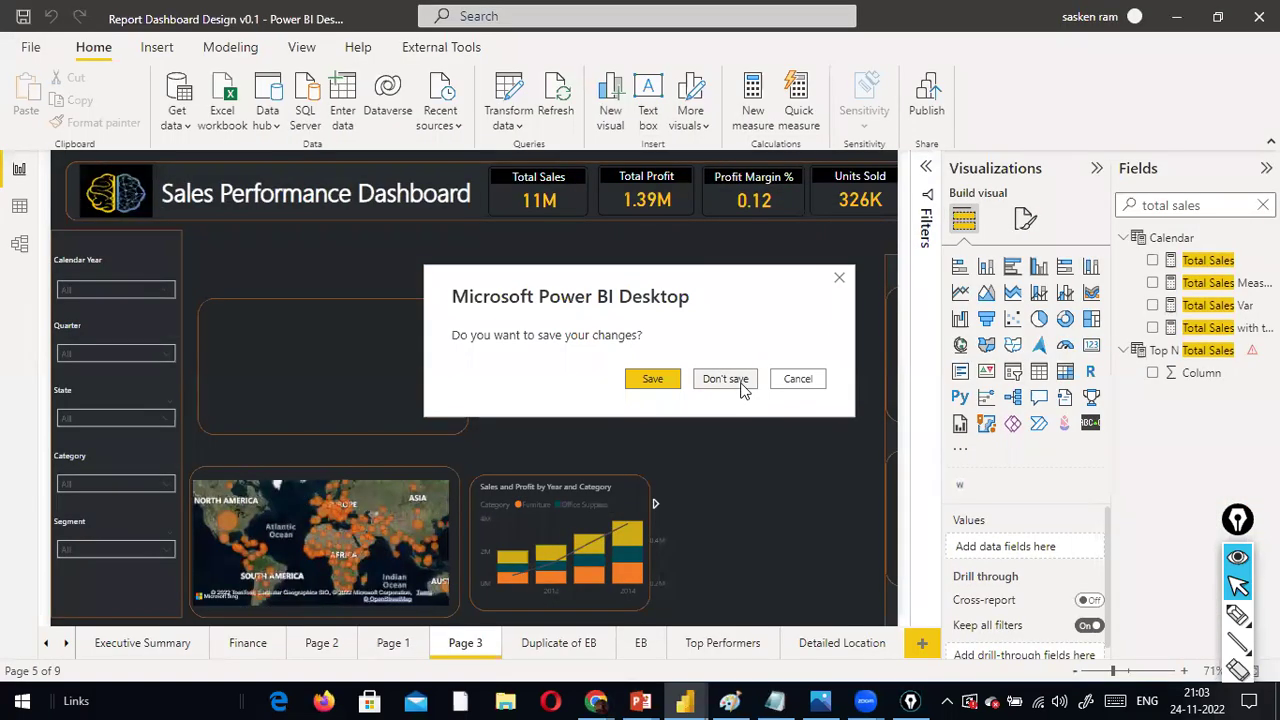
left_click(799, 383)
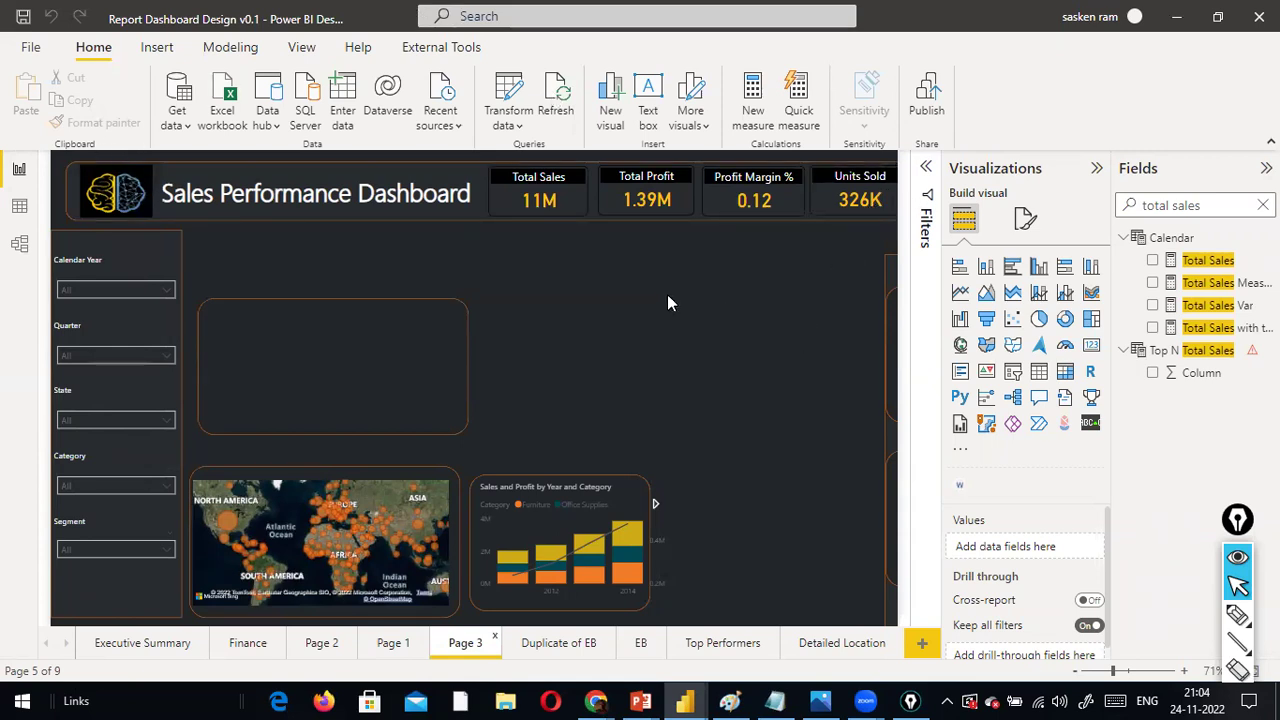
Examine the header shape and KPI cards on Page 3, and the finished dashboard on the EB page
left_click(540, 198)
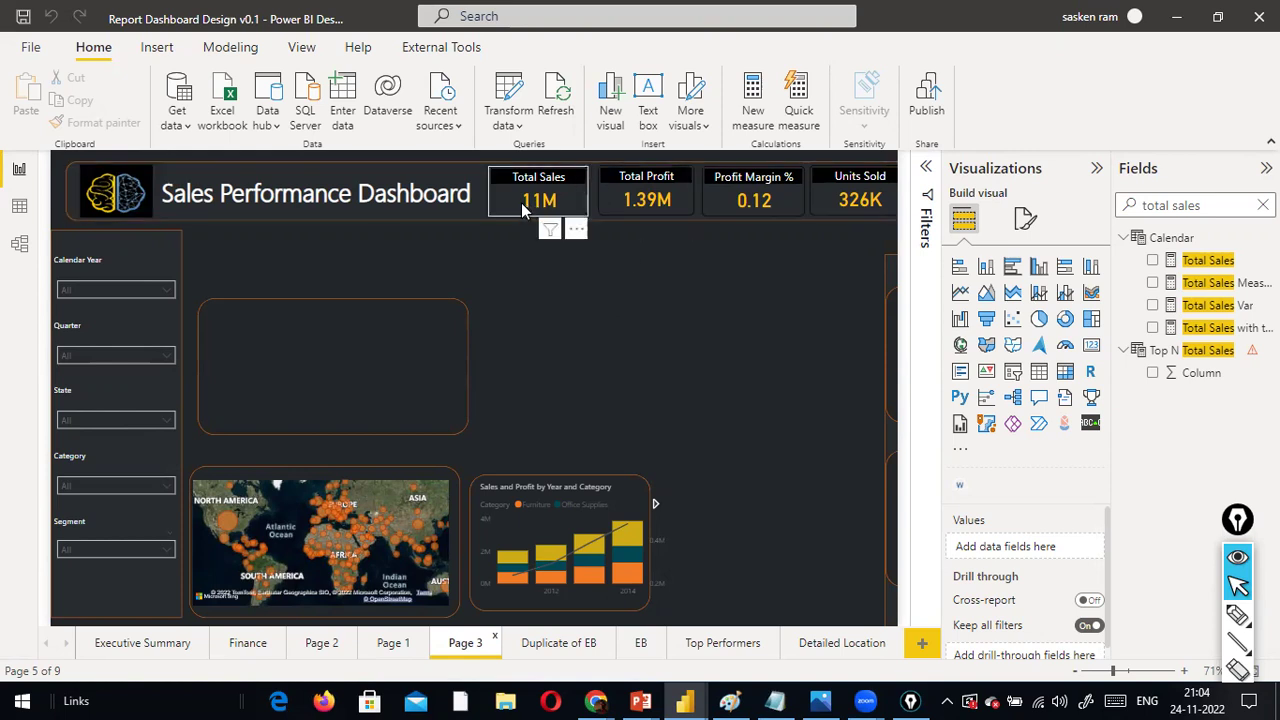
left_click(740, 222)
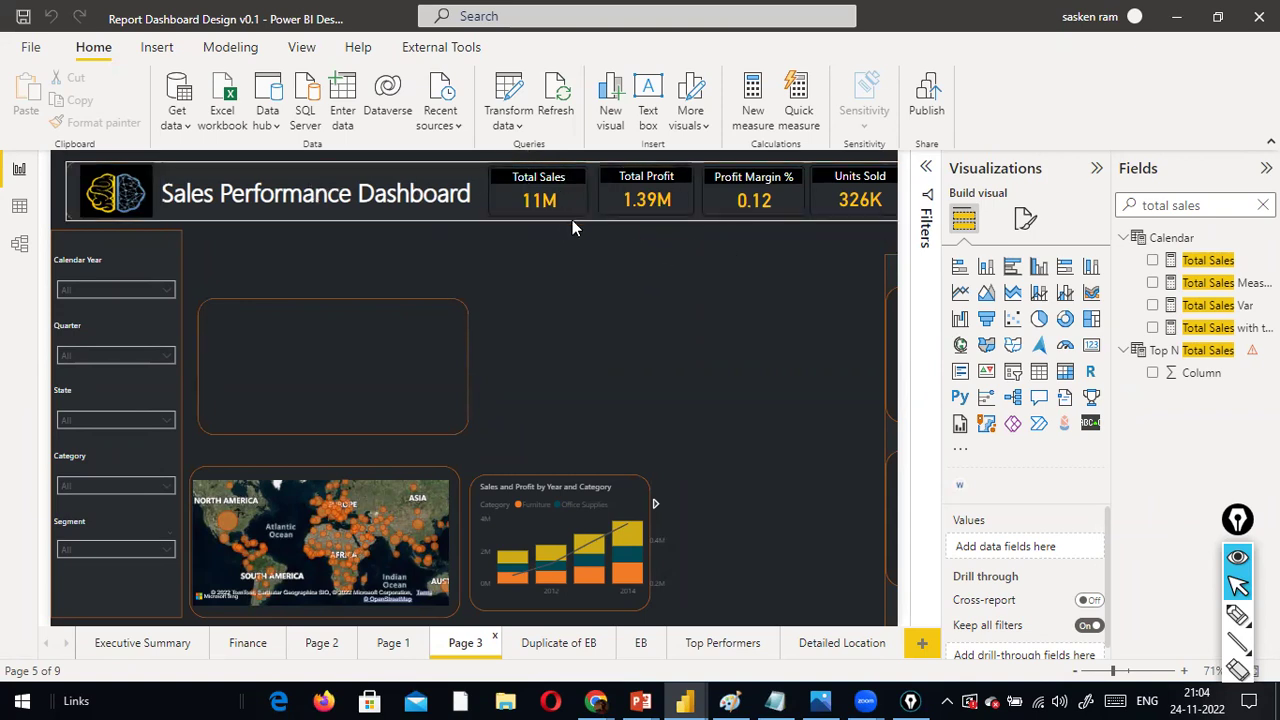
left_click(223, 162)
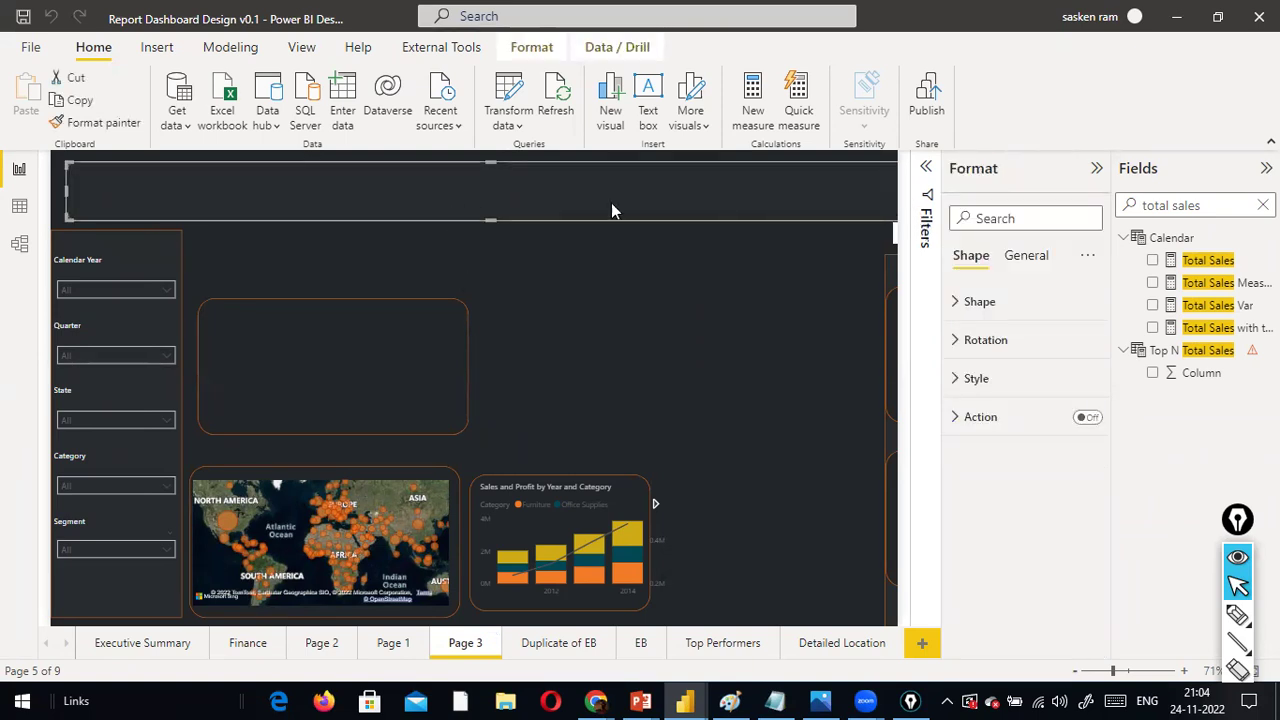
left_click(639, 224)
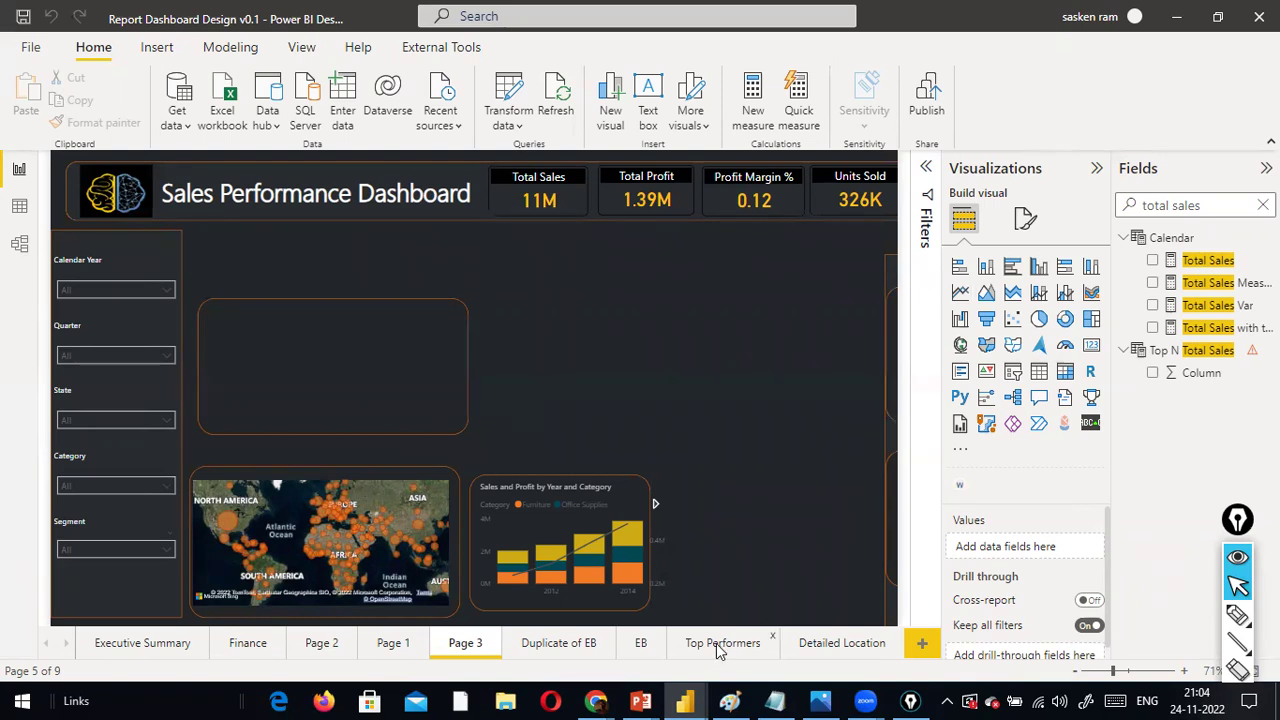
left_click(643, 645)
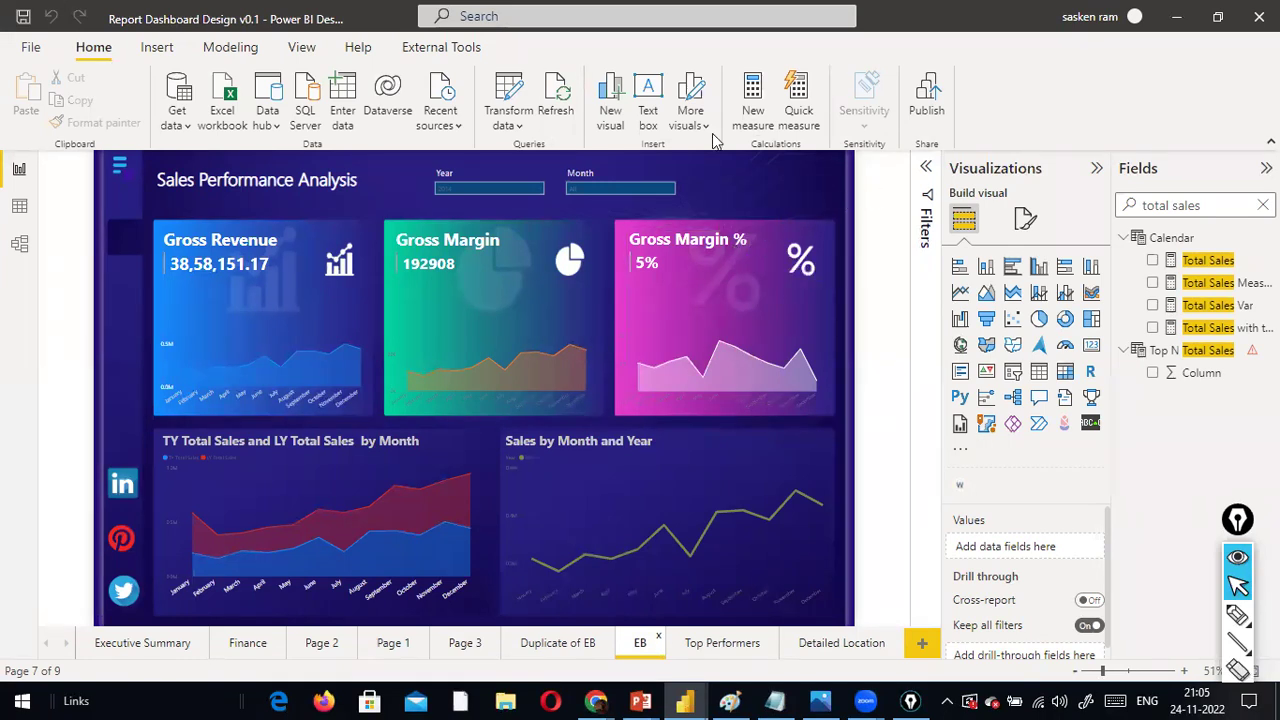
Add a new report page and load financeDbtemplate.png as its canvas background image
left_click(845, 645)
left_click(921, 643)
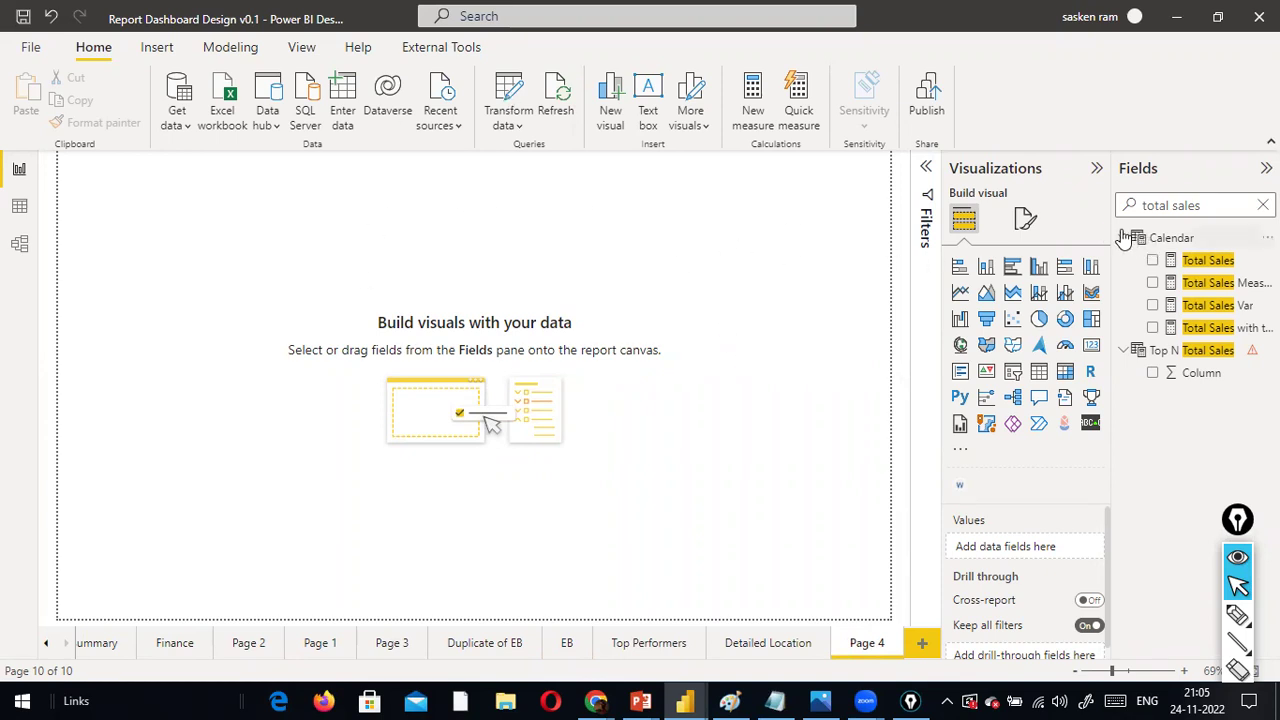
left_click(1030, 224)
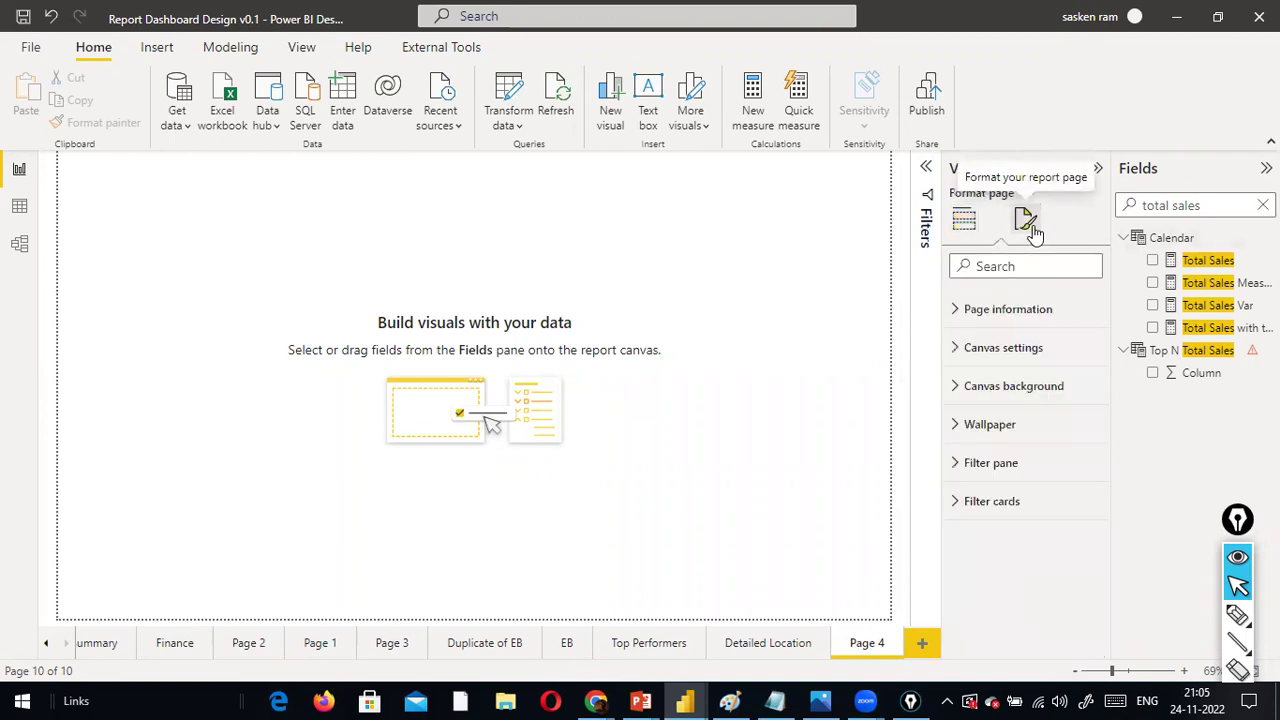
left_click(966, 390)
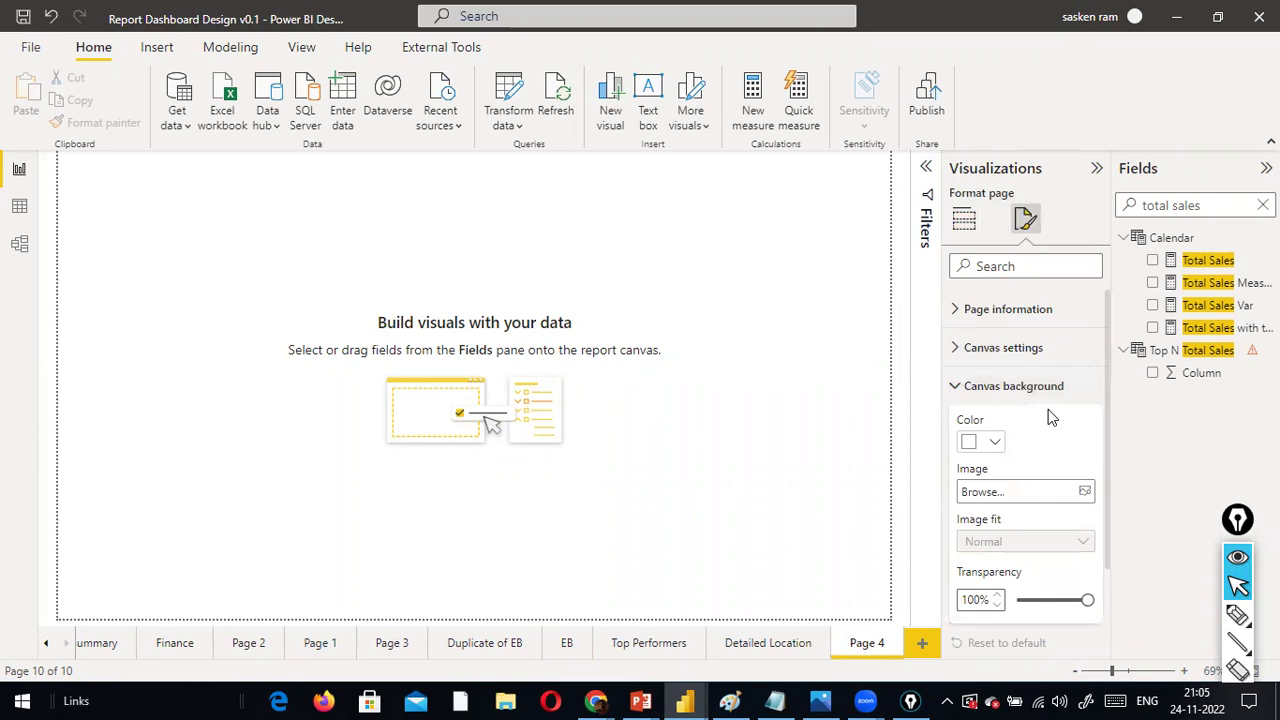
left_click(1084, 491)
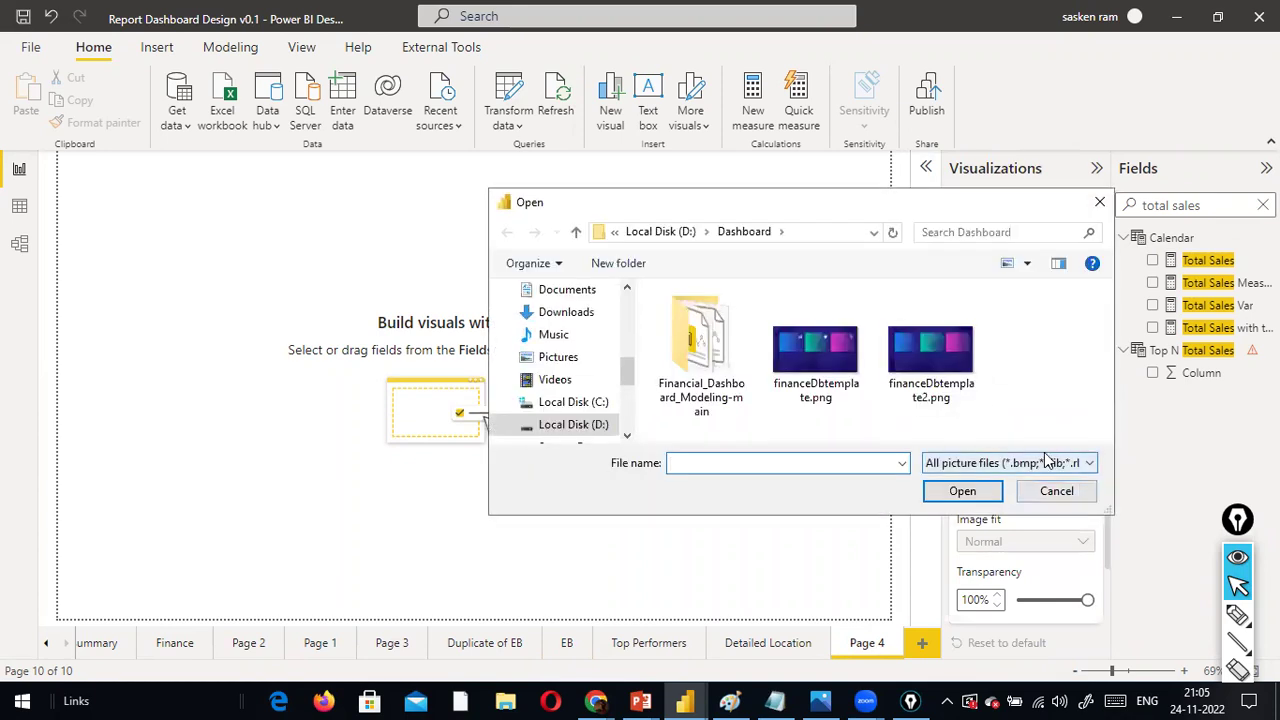
double_click(848, 366)
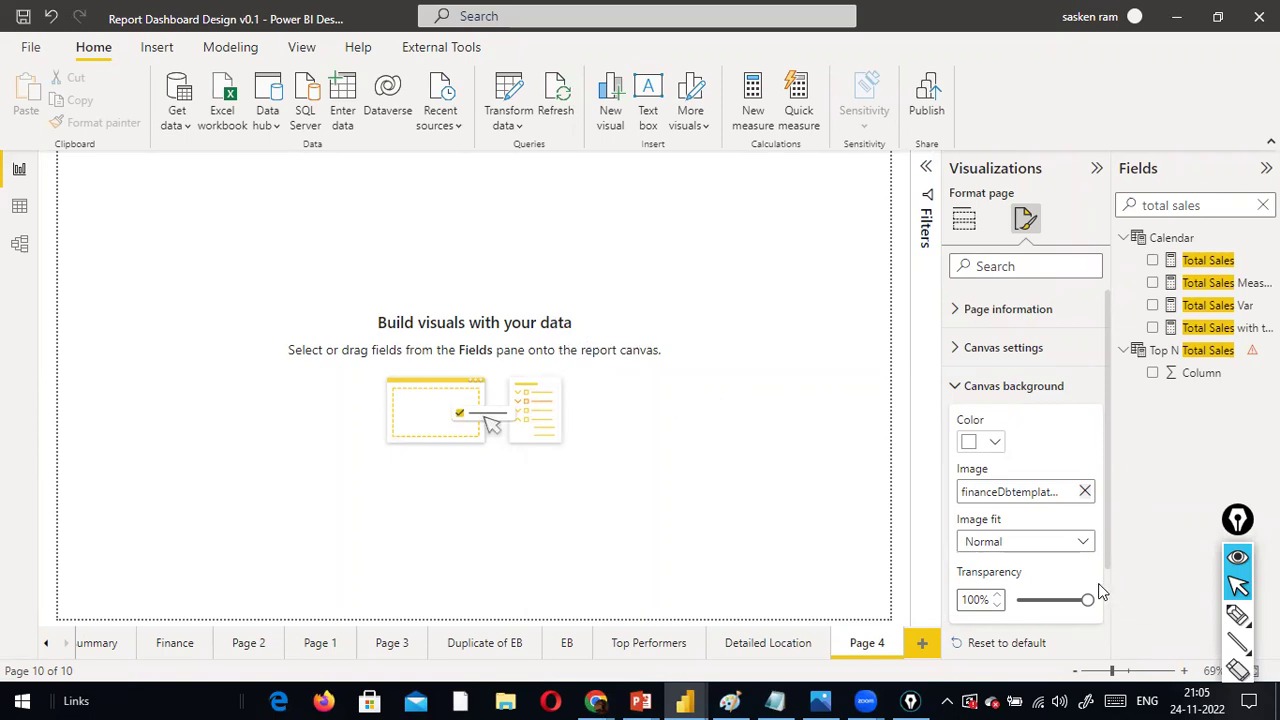
Set the canvas background's transparency to 0% and its image fit to Fit, marking the fit setting with a red arrow
left_click_drag(1087, 600, 1014, 606)
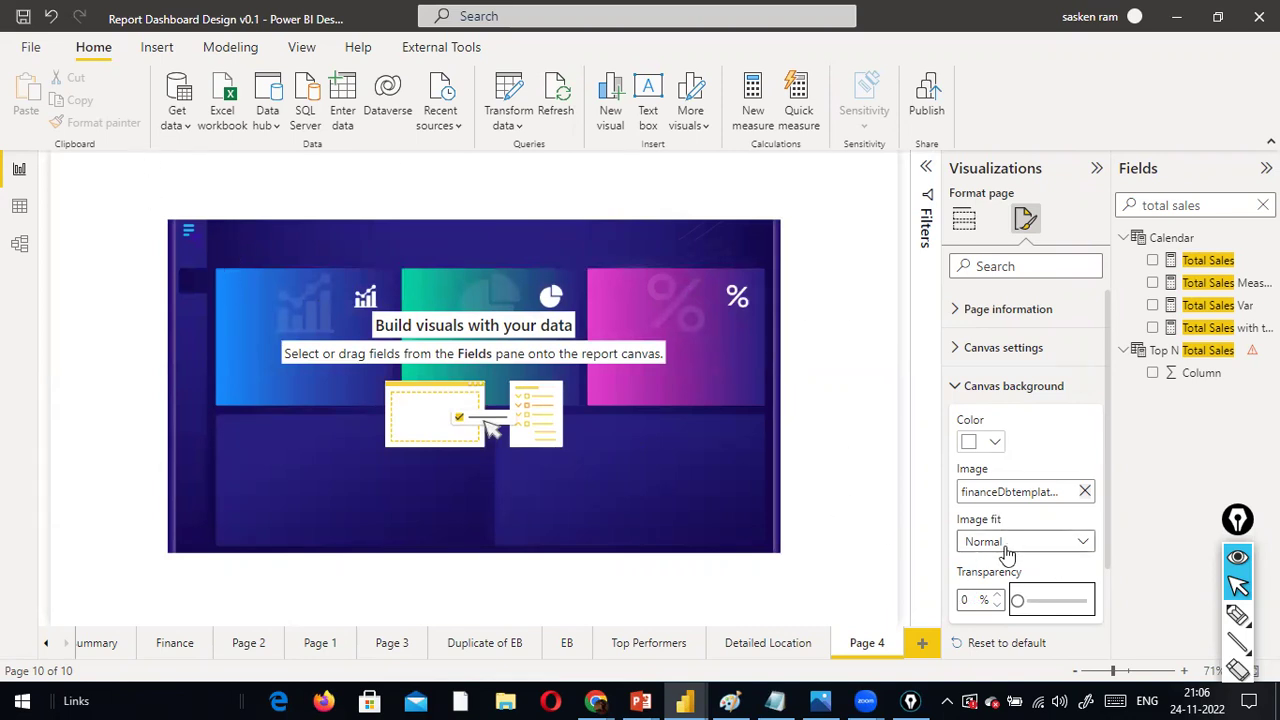
mouse_move(833, 587)
left_mouse_down()
mouse_move(968, 545)
mouse_move(952, 546)
left_mouse_up()
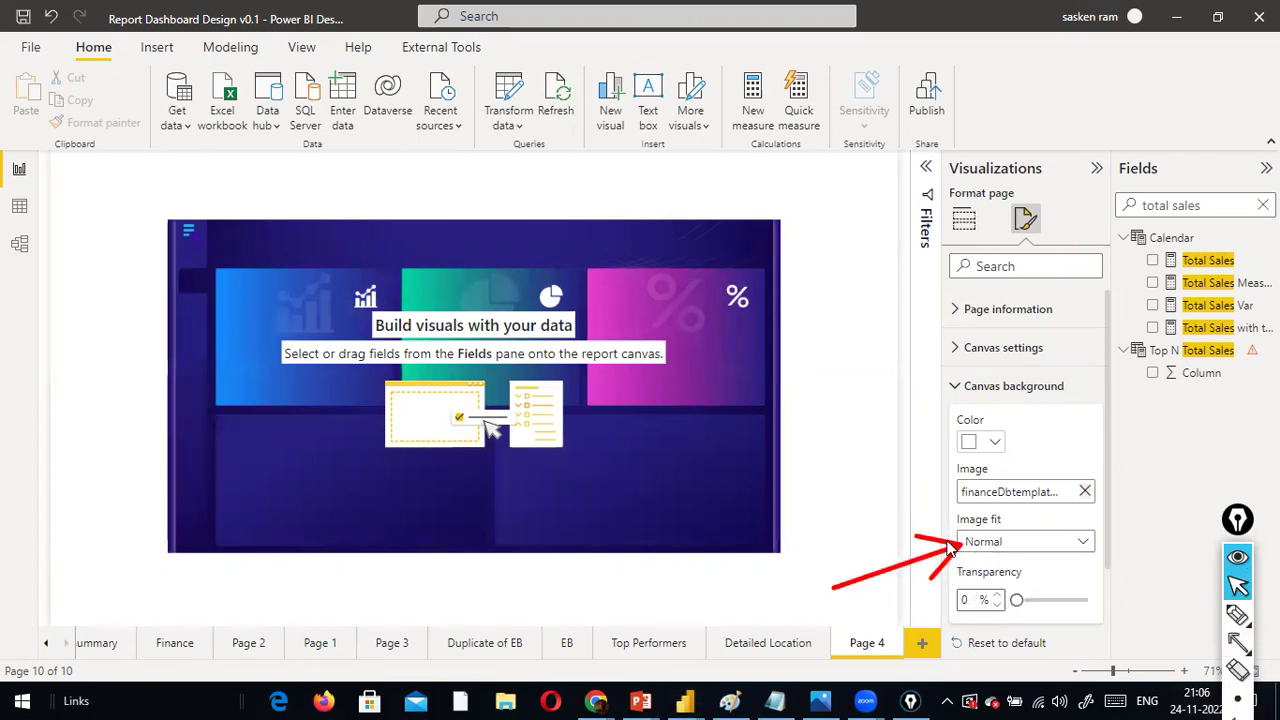
left_click(1081, 548)
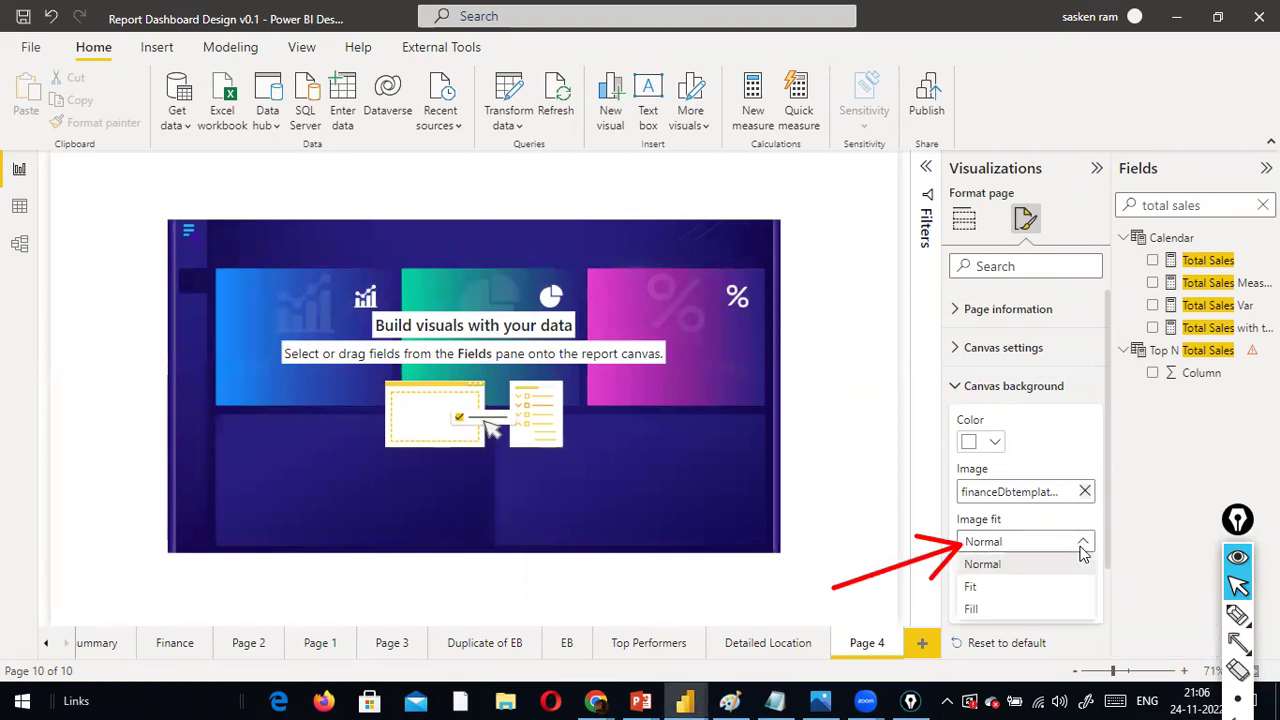
left_click(1026, 590)
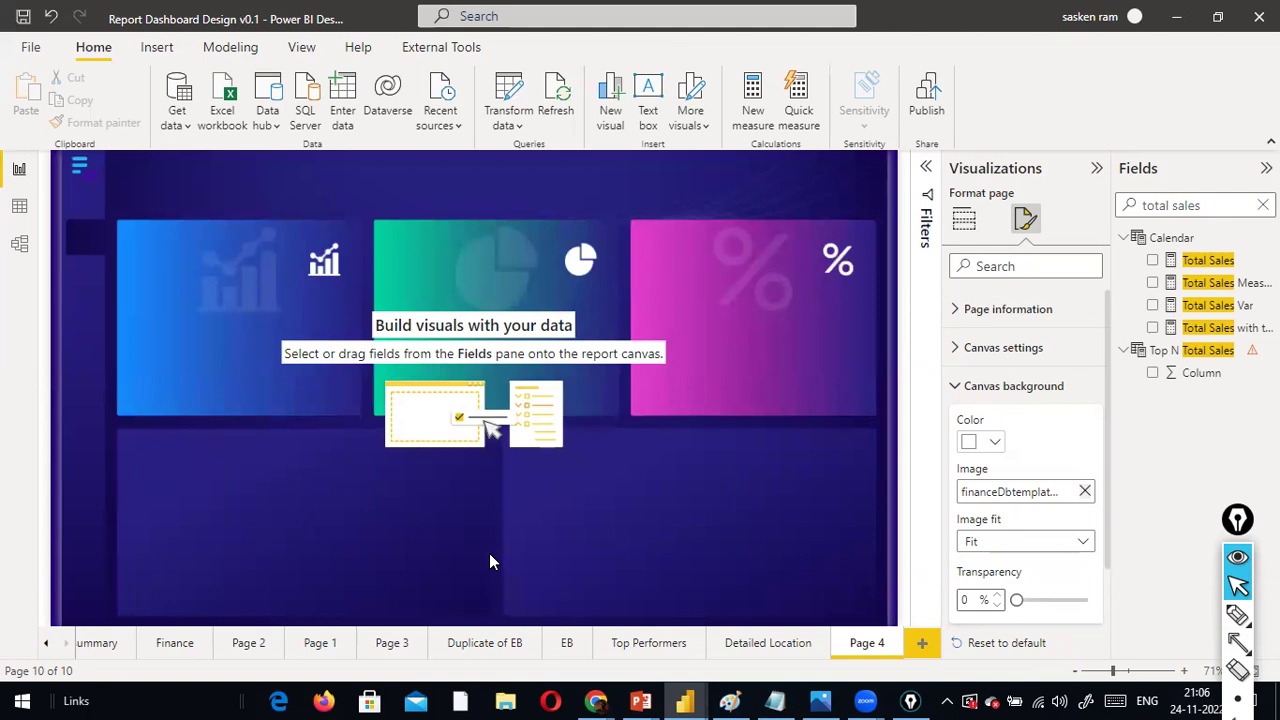
Inspect which visual types and fields the EB page uses for its TY/LY Total Sales chart and Gross Revenue card
left_click(566, 642)
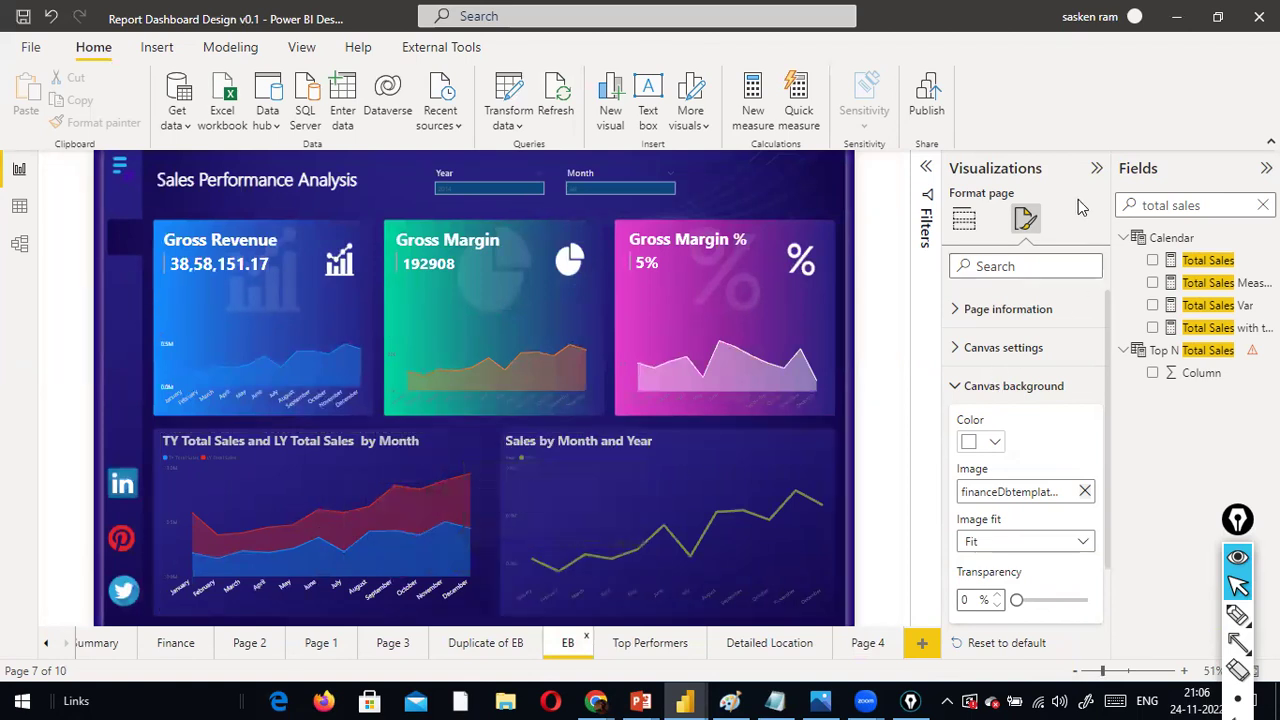
left_click(964, 219)
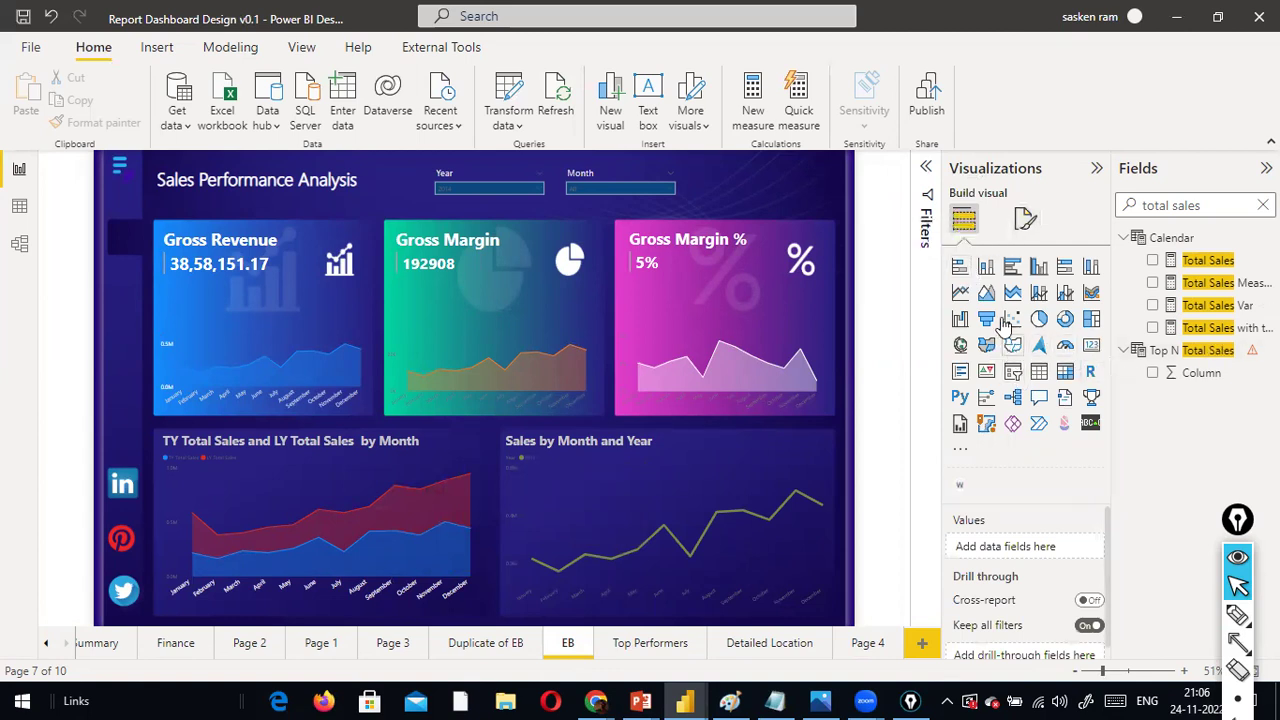
left_click(345, 467)
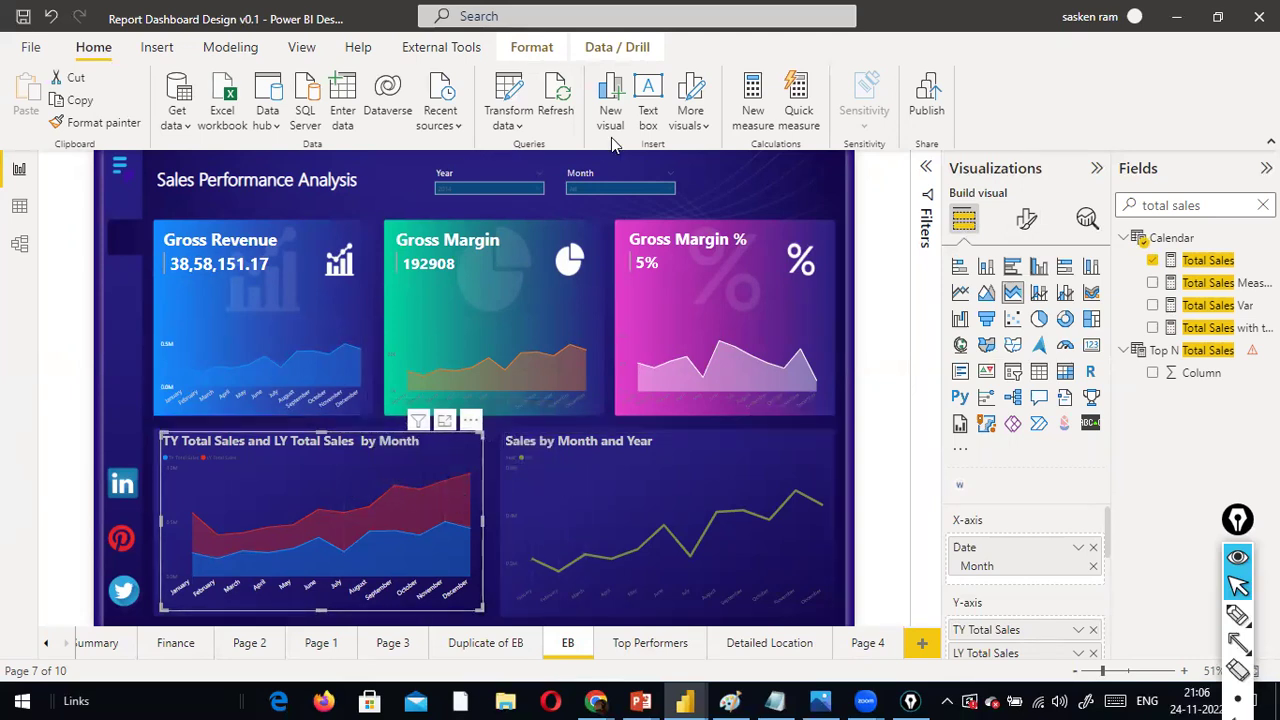
left_click(274, 272)
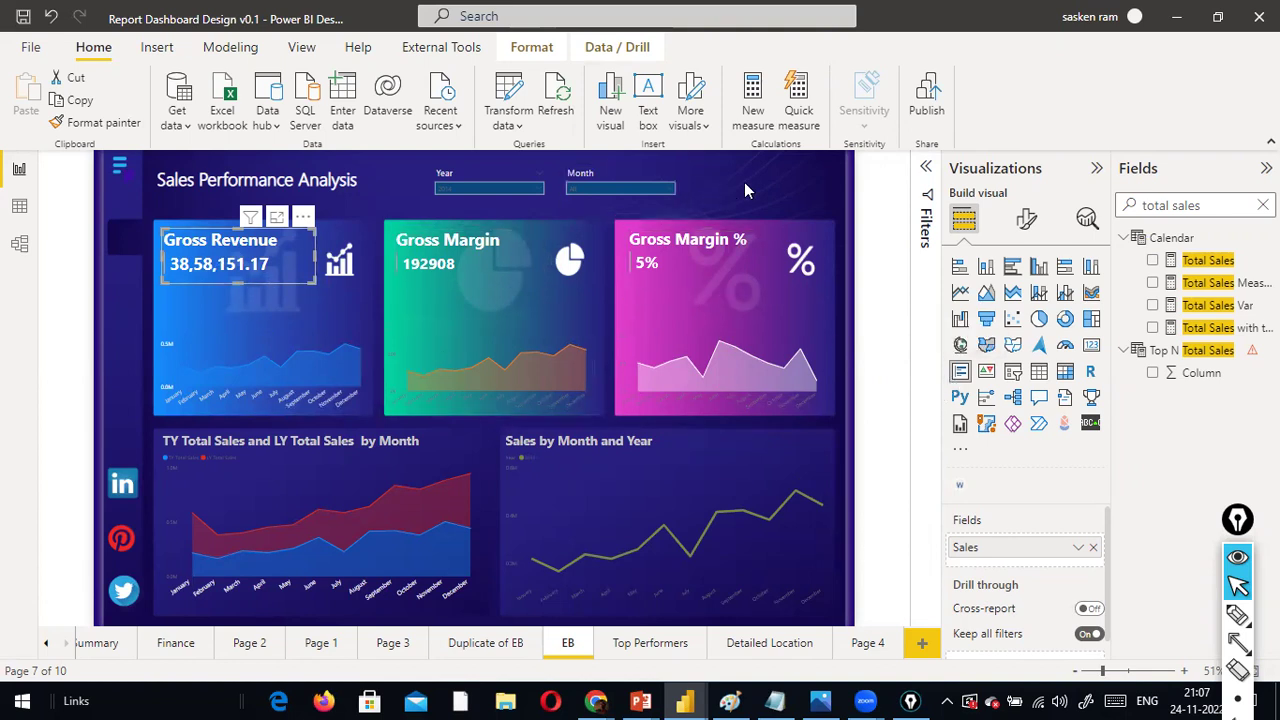
Add a compact multi-row card to the upper part of Page 4's blue panel and fill it with Total Sales
left_click(868, 643)
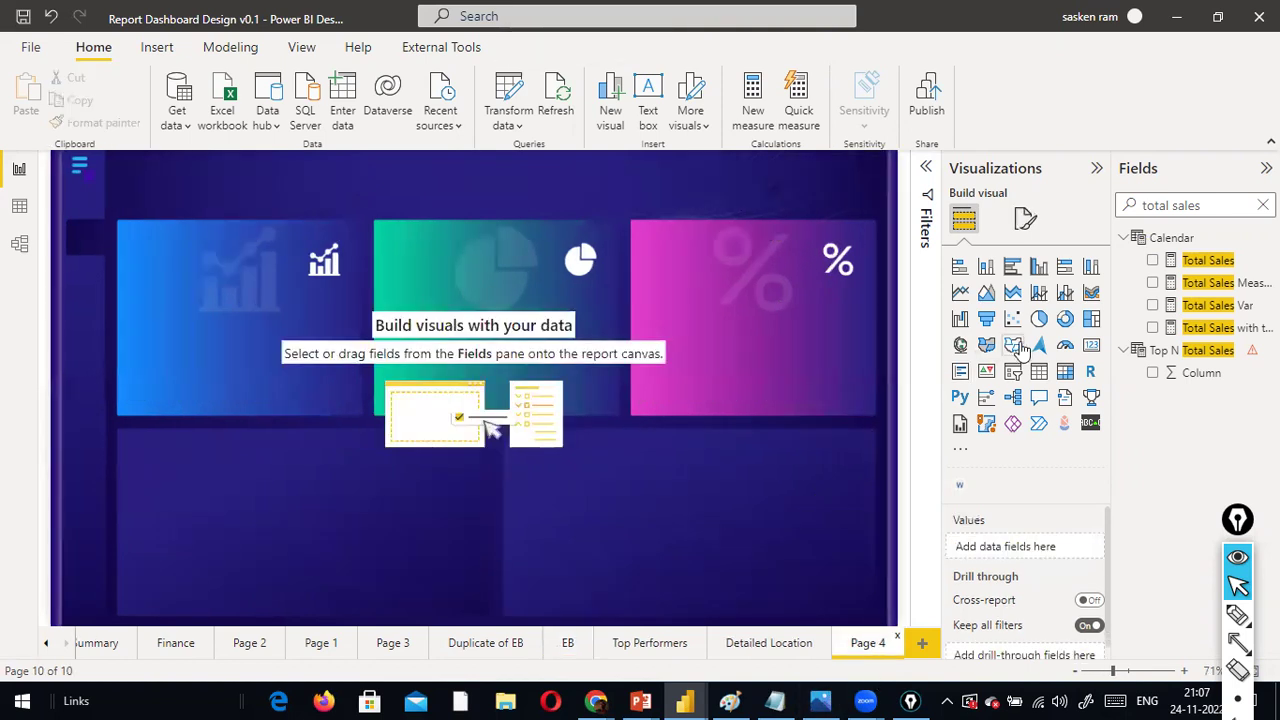
left_click(959, 376)
left_click_drag(100, 213, 169, 291)
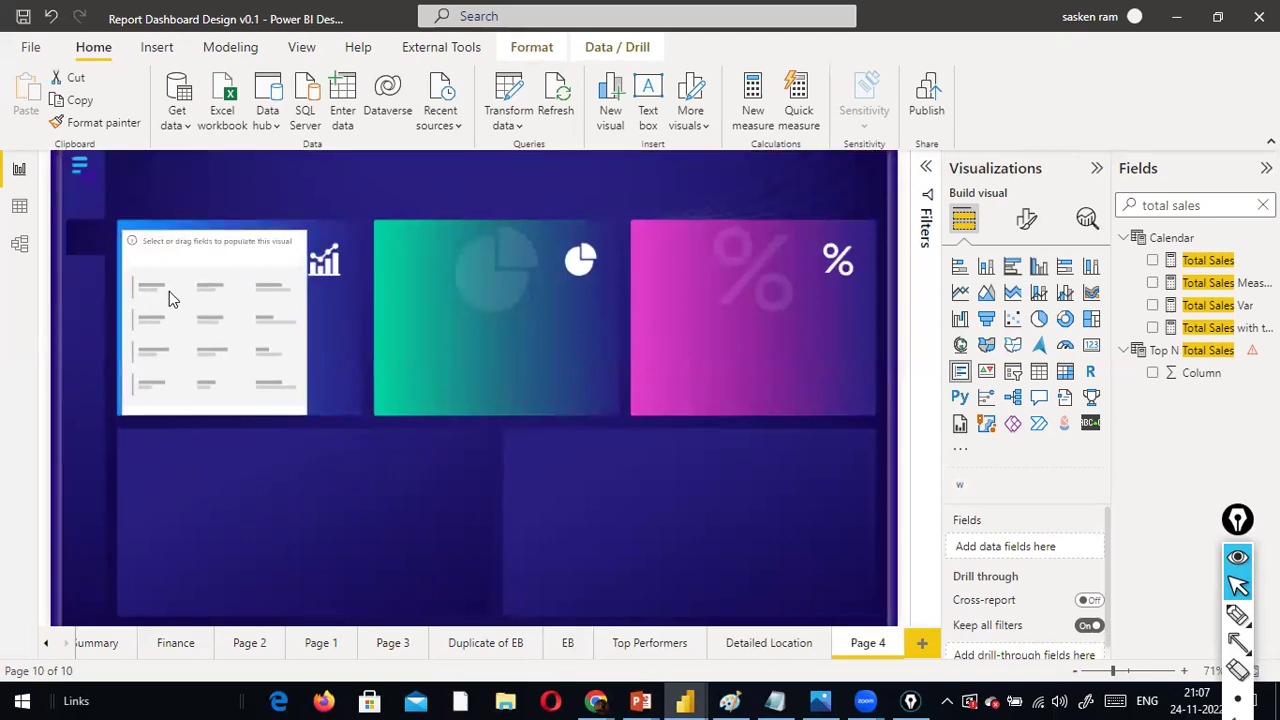
left_click_drag(204, 420, 201, 323)
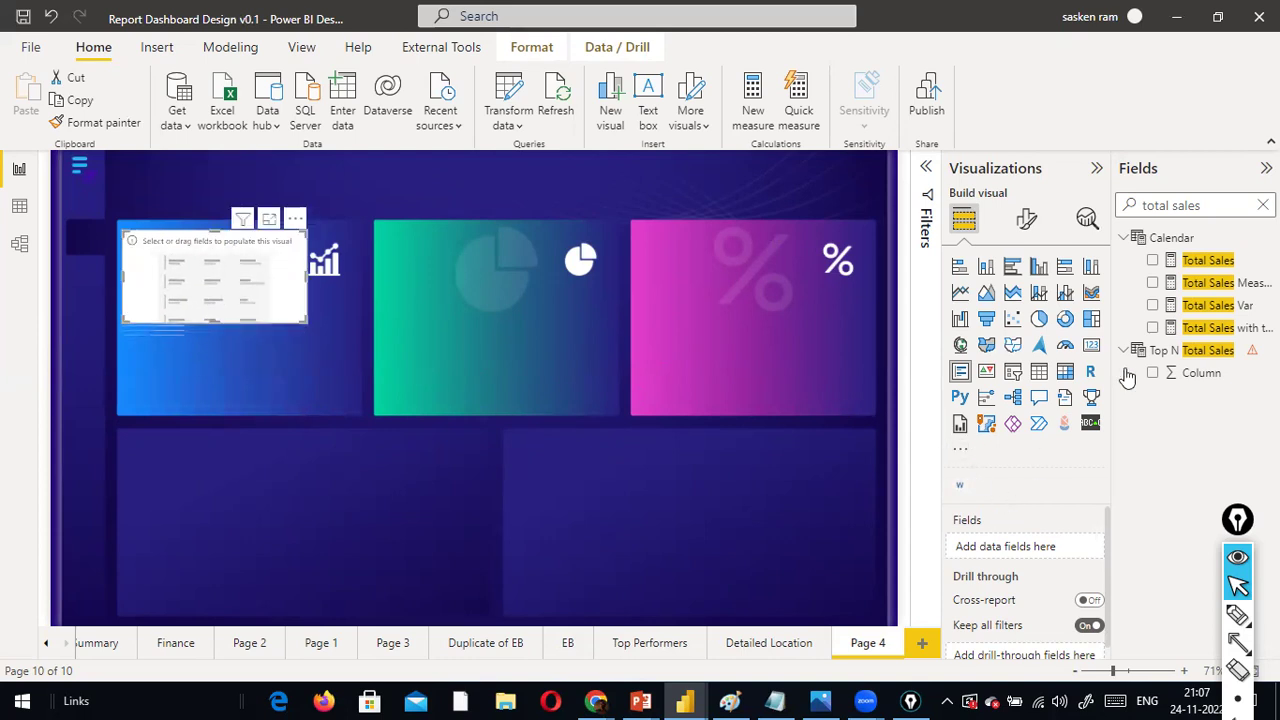
left_click_drag(1222, 262, 241, 302)
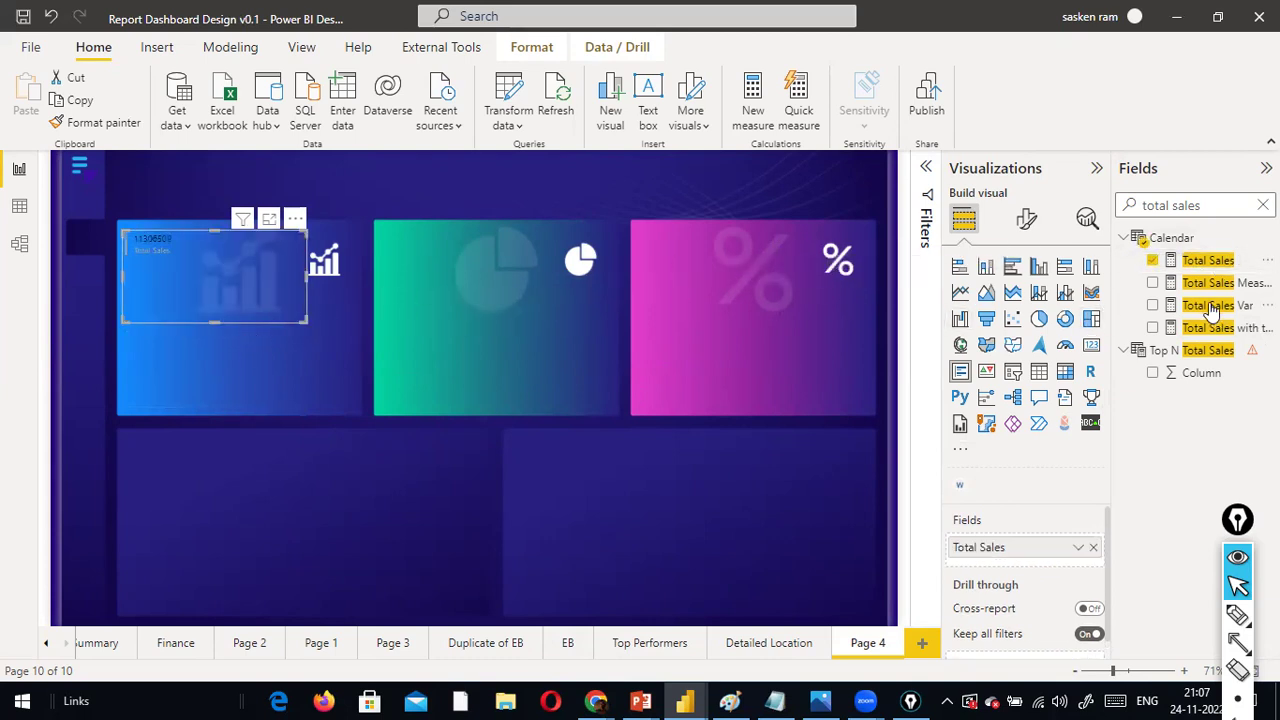
Clear the field search and open the formatting options of the Total Sales card on Page 4
left_click(1262, 205)
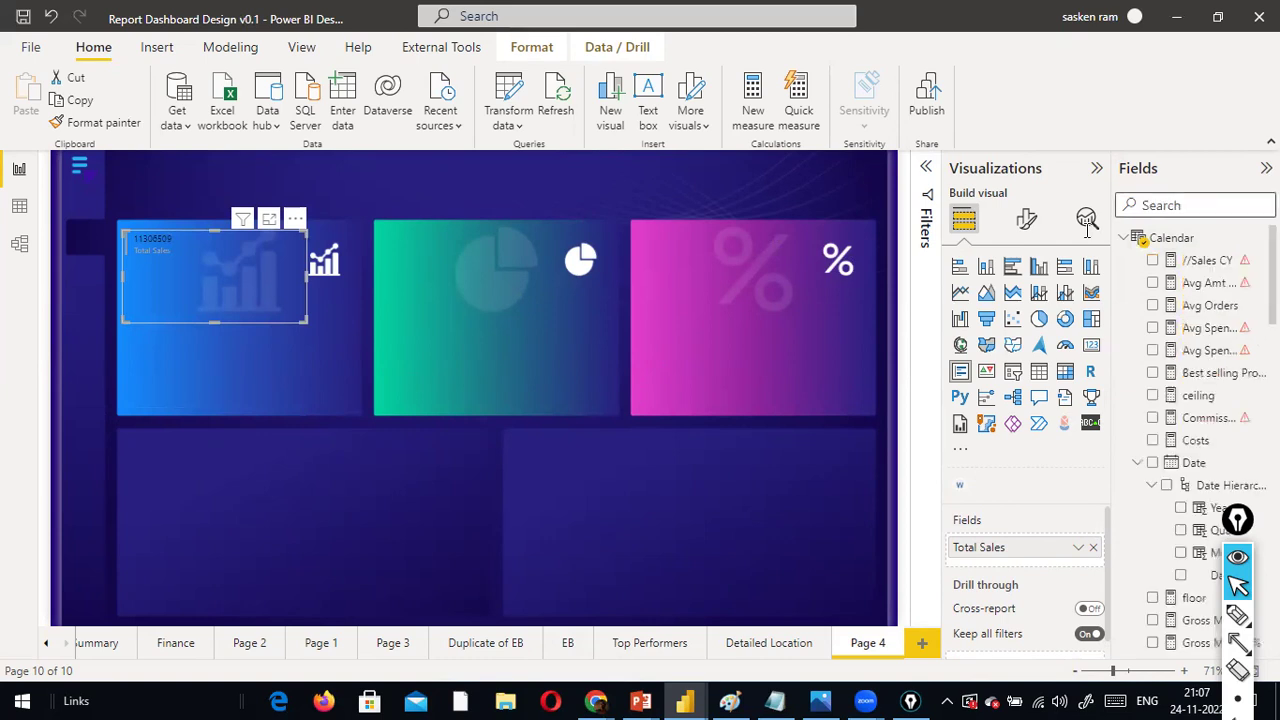
left_click(1027, 220)
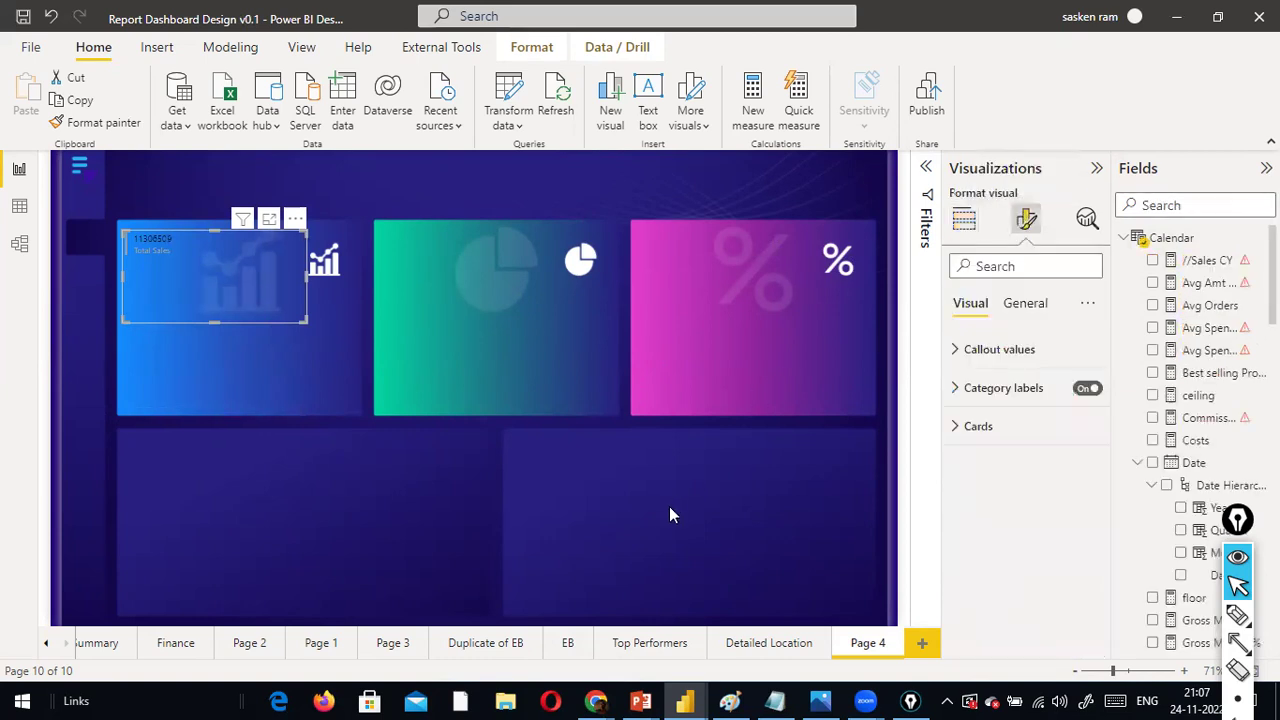
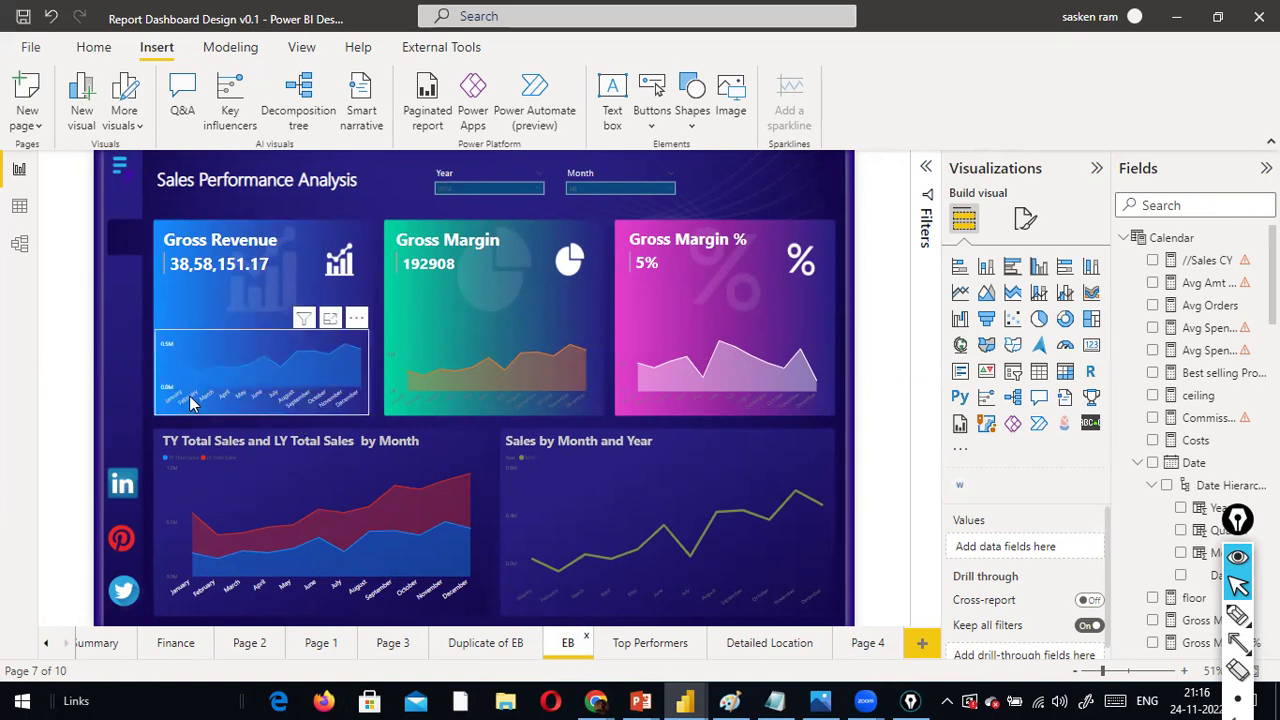
Inspect the fields behind the EB page's Year and Month slicers, marking the Year field with a temporary red arrow and viewing the month list
mouse_move(199, 381)
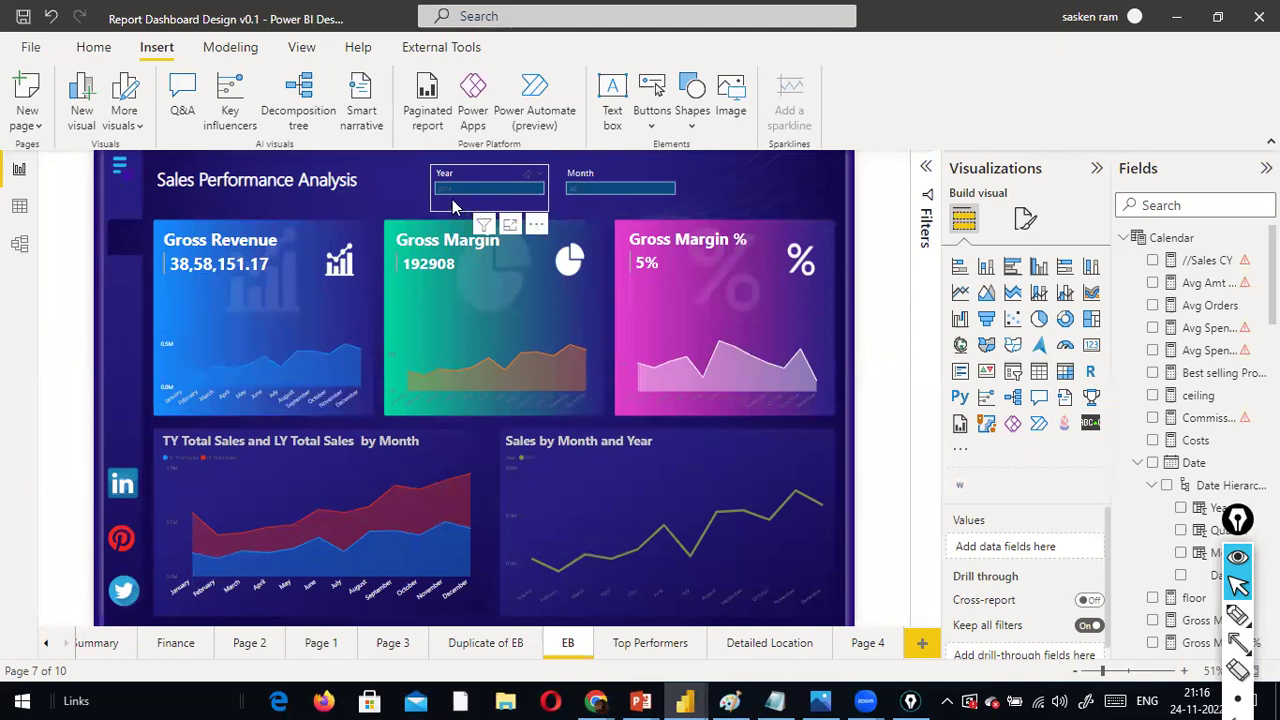
left_click(548, 219)
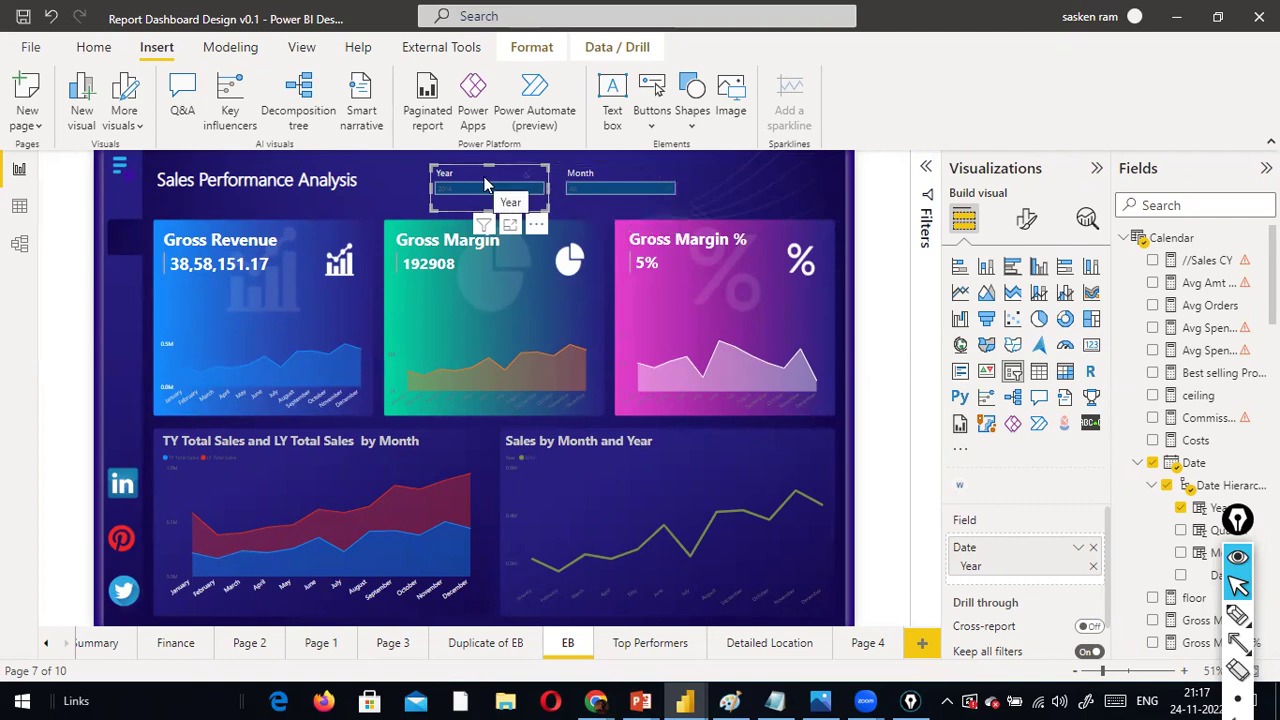
key("a")
mouse_move(481, 179)
left_mouse_down()
mouse_move(955, 486)
mouse_move(965, 560)
mouse_move(928, 565)
left_mouse_up()
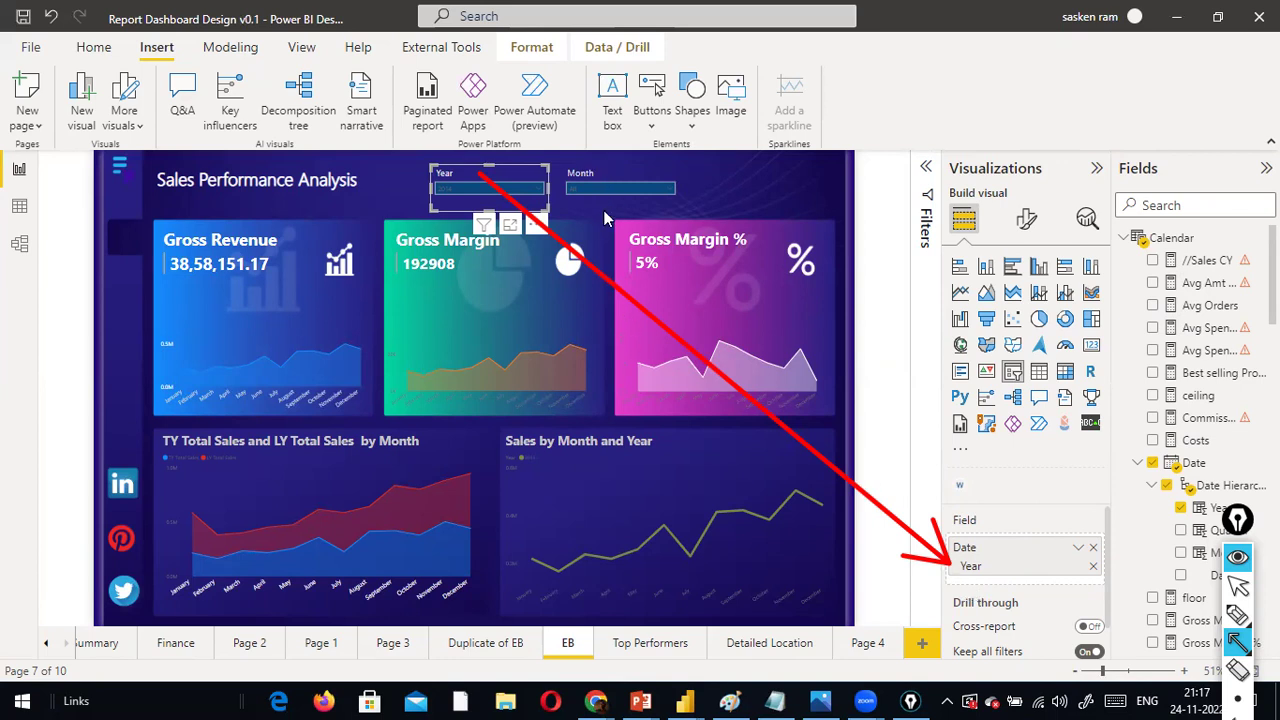
key("Escape")
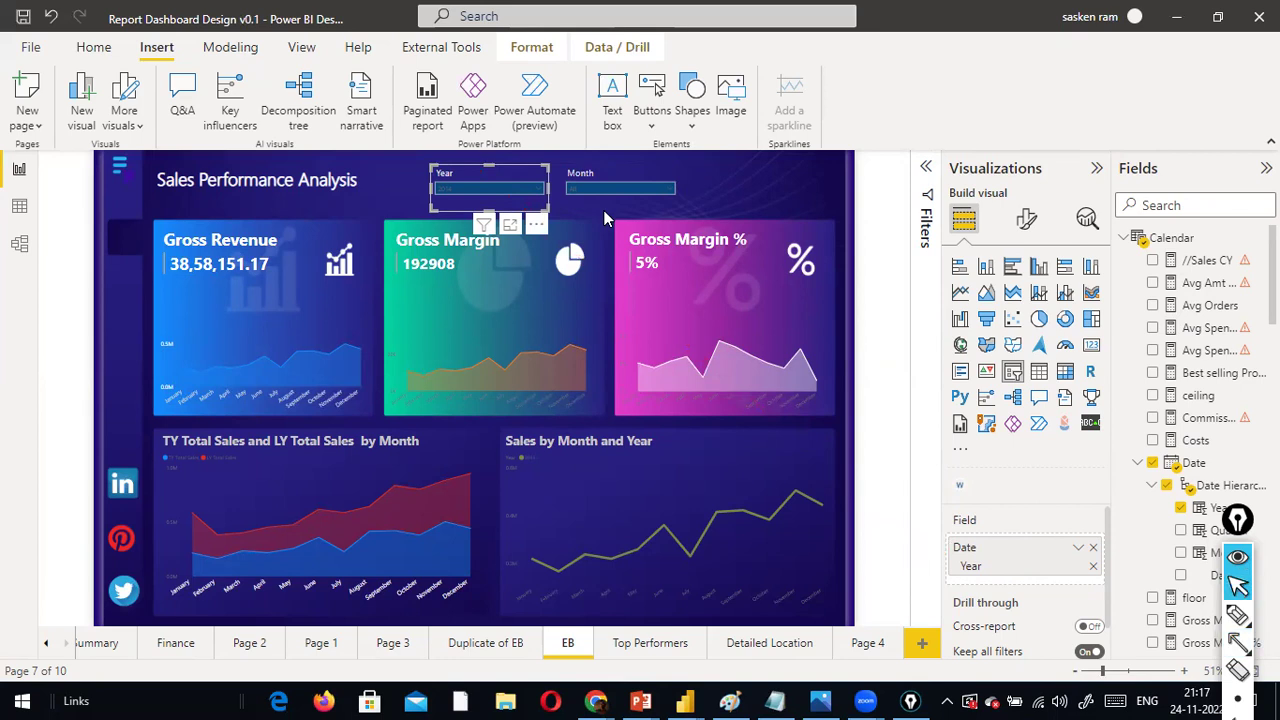
left_click(617, 190)
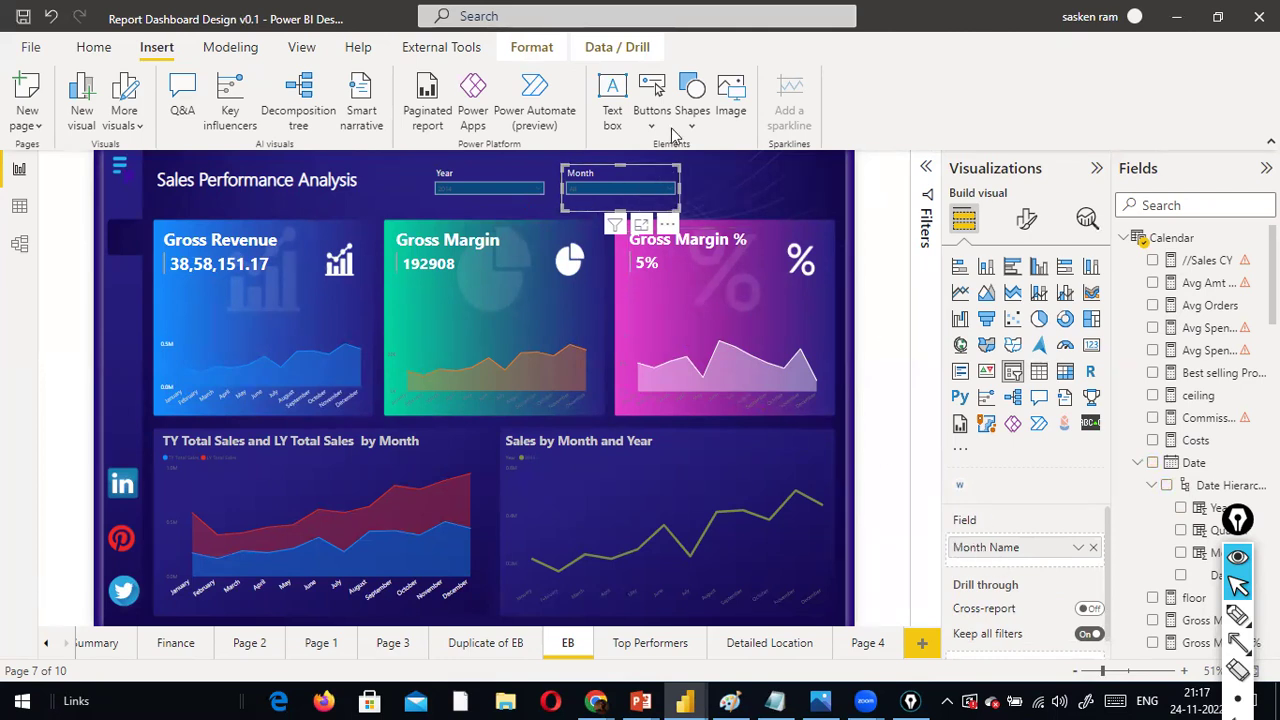
left_click(655, 190)
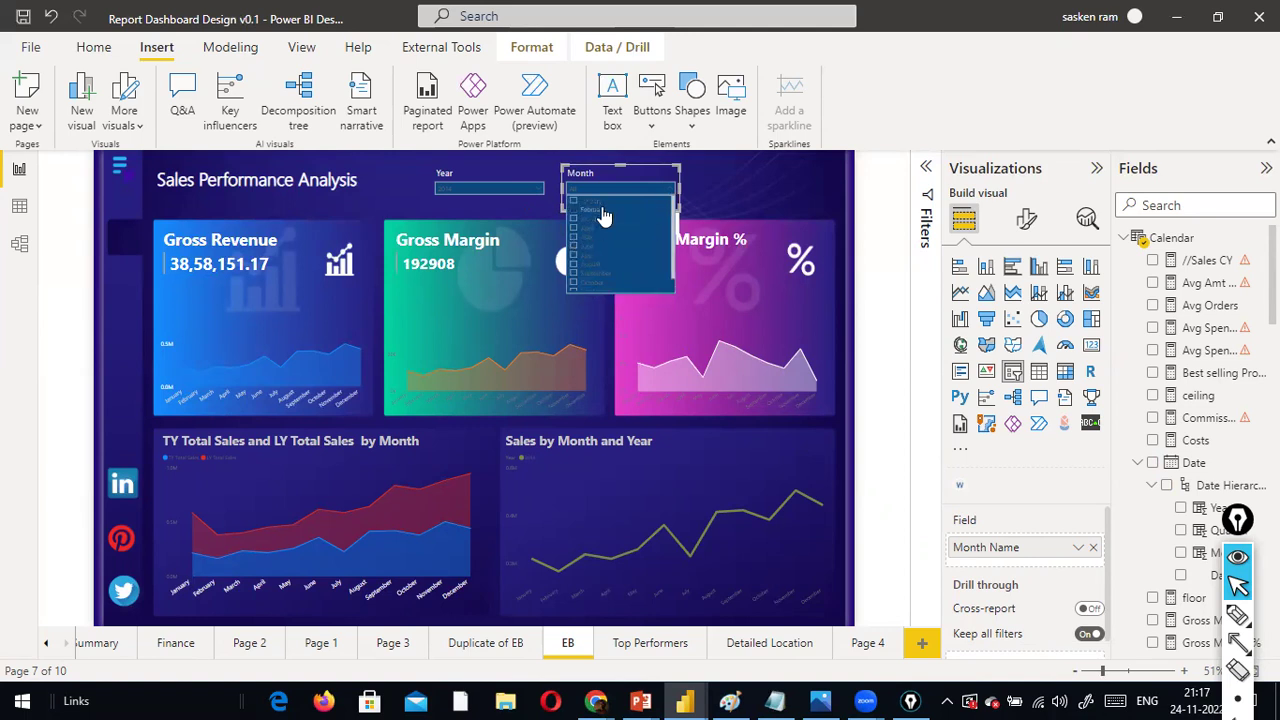
left_click(697, 192)
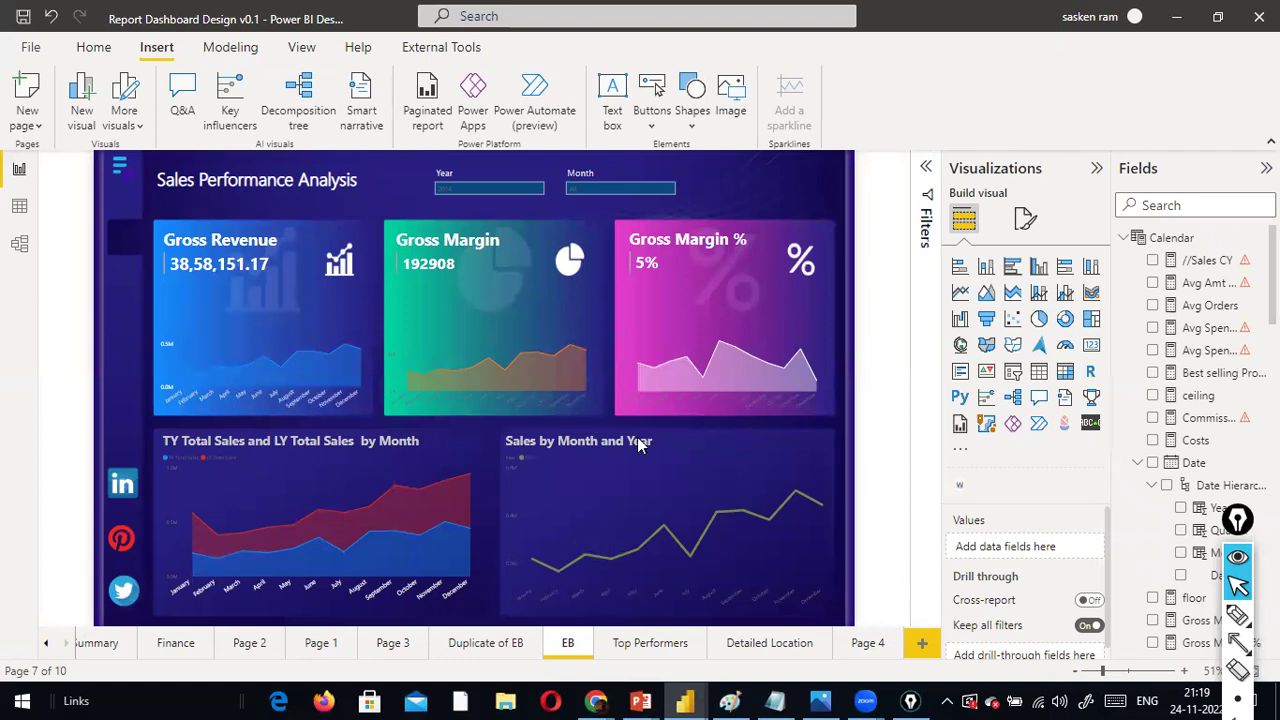
Examine the monthly areas of the TY Total Sales and LY Total Sales chart and the choices in the Year slicer
left_click(464, 512)
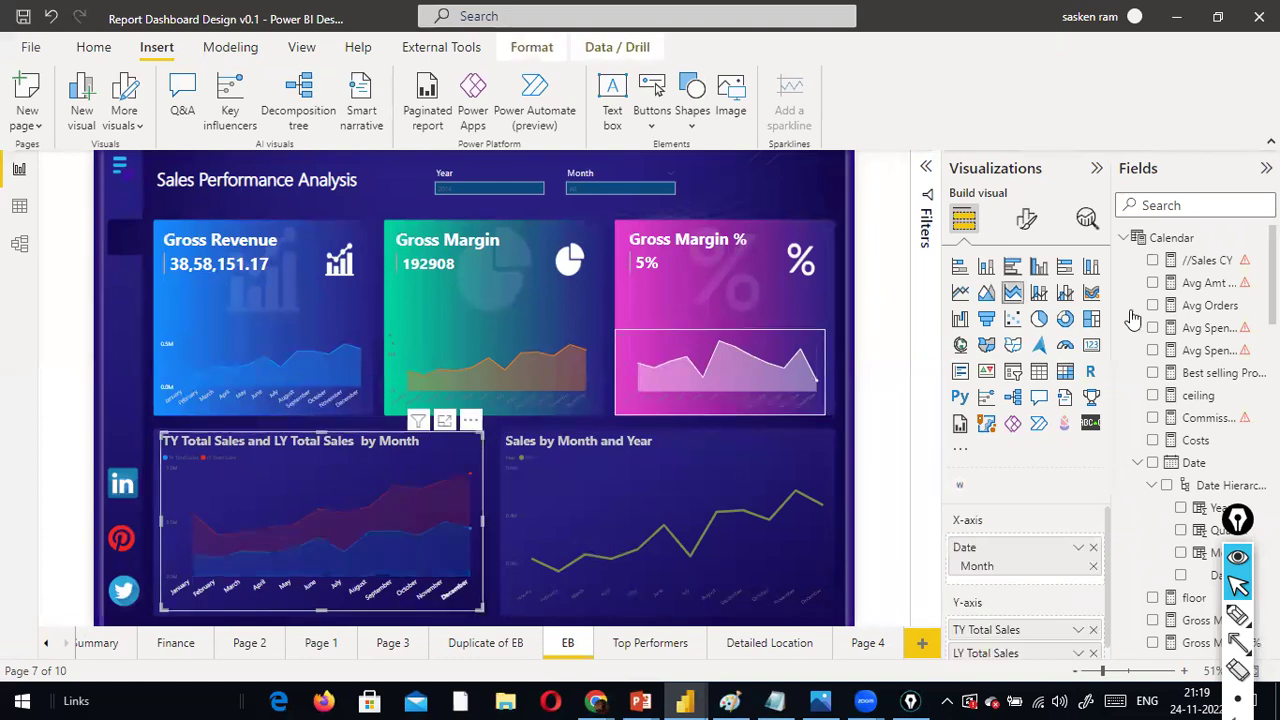
left_click(348, 580)
left_click(258, 600)
left_click(266, 594)
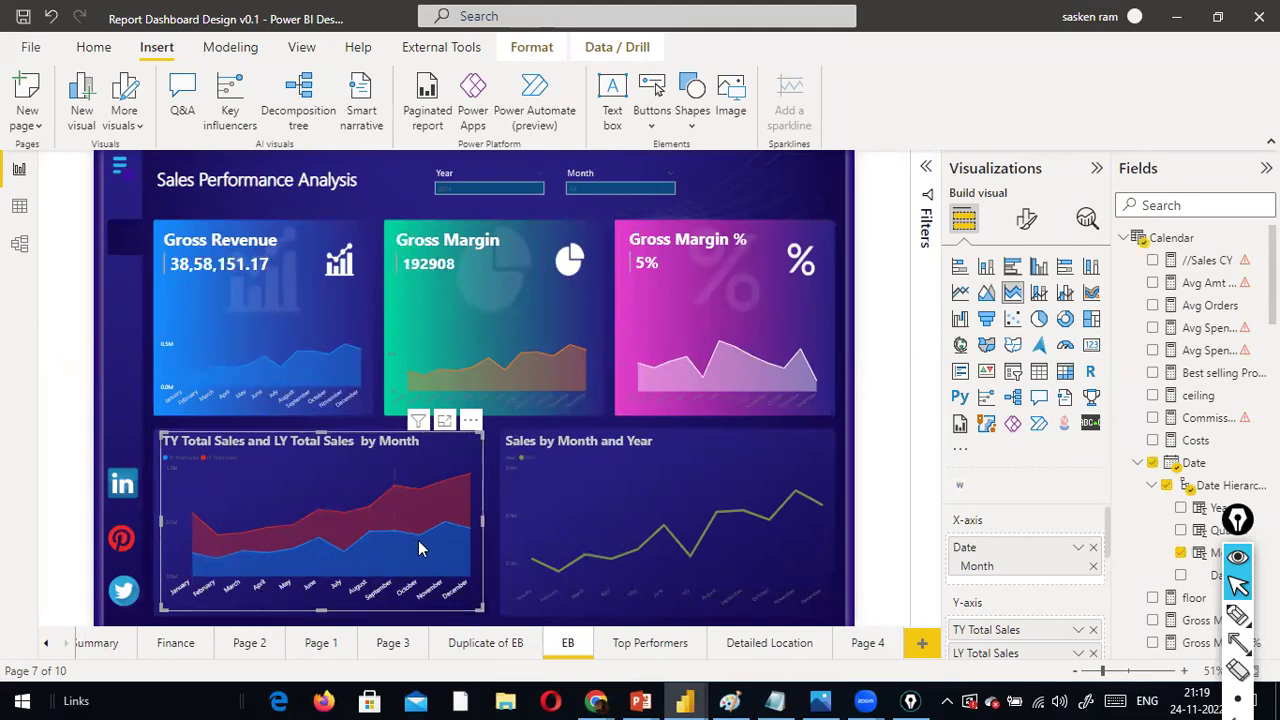
left_click(503, 190)
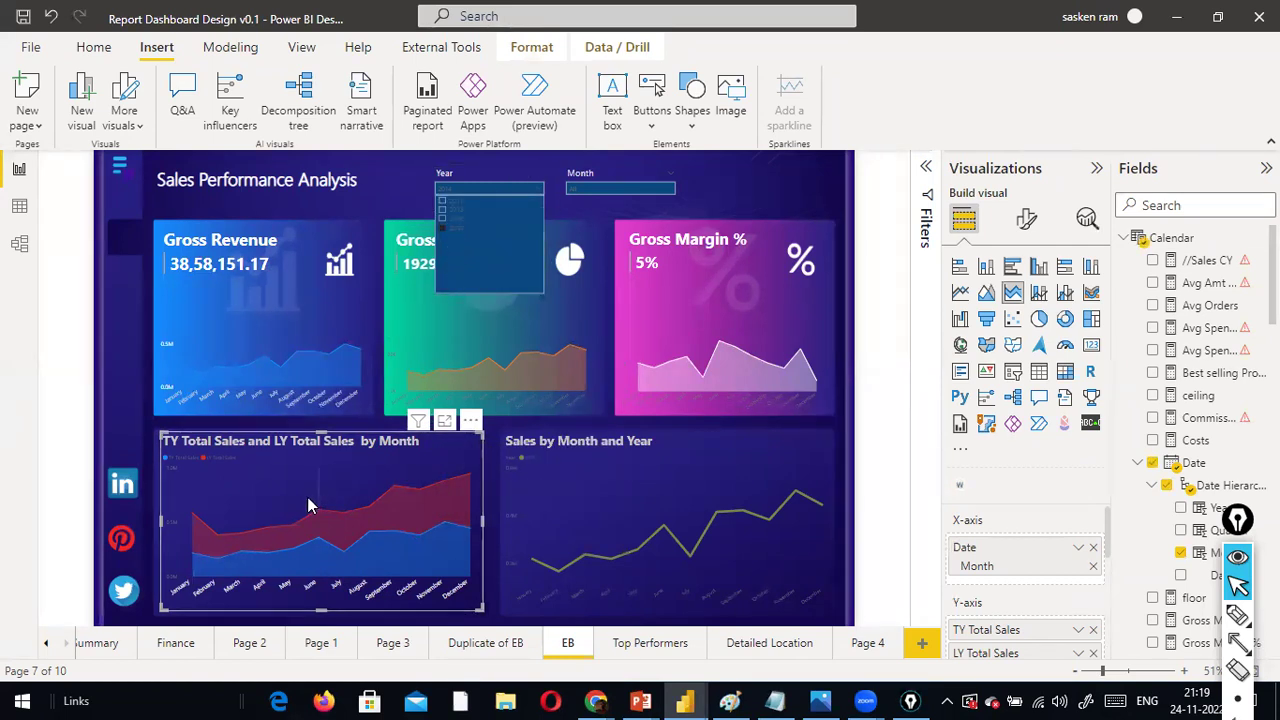
left_click(349, 454)
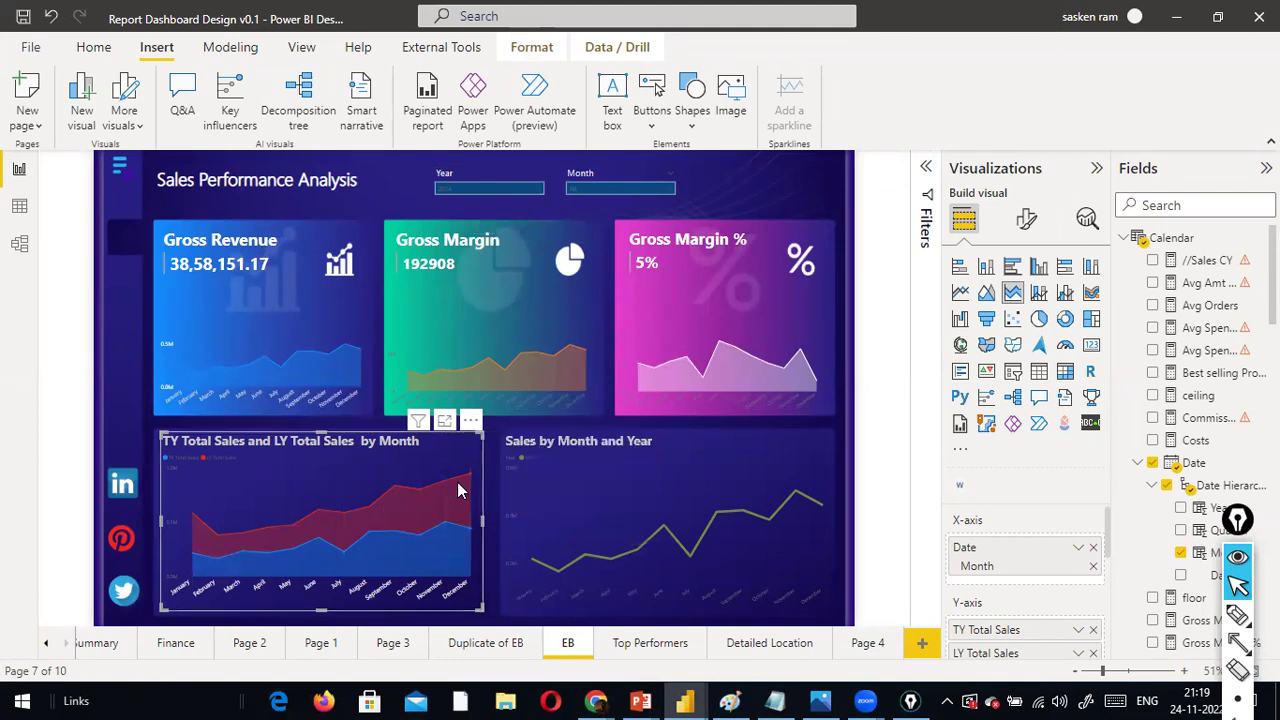
mouse_move(458, 490)
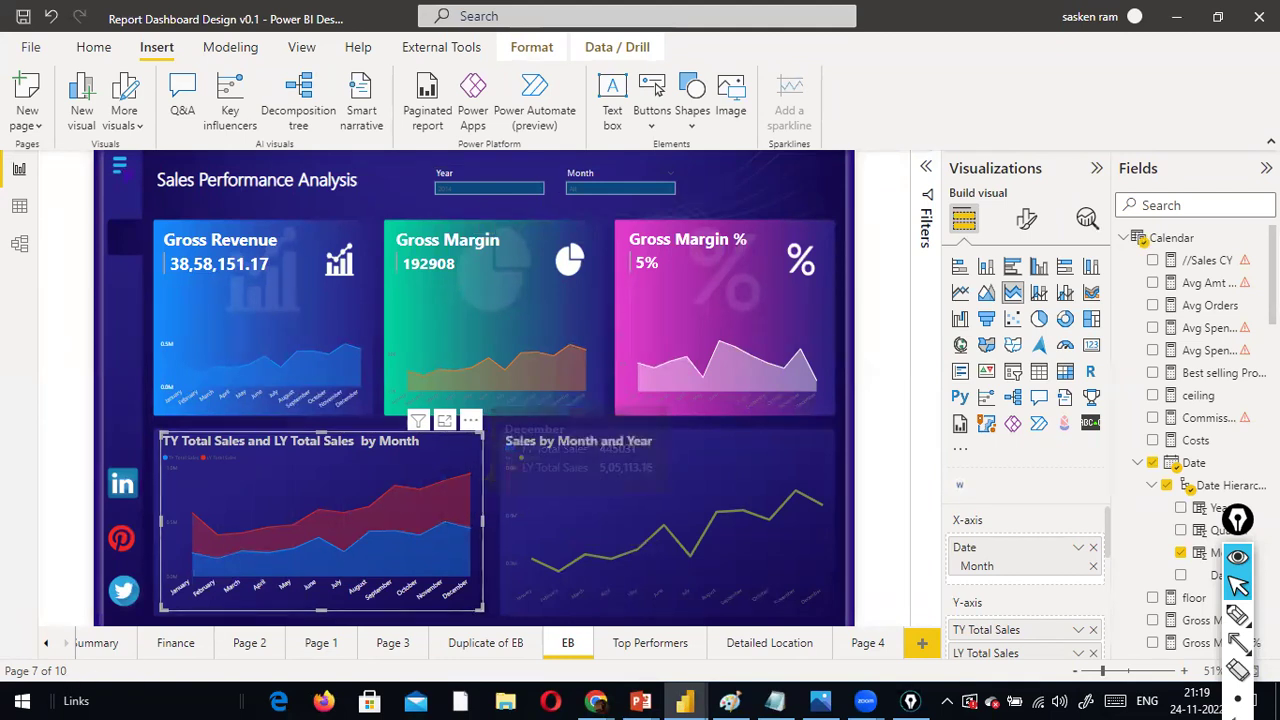
Search the fields for "sales" and review the Sales LY measure's formula against the chart's monthly values, leaving the formula unedited
left_click(1205, 205)
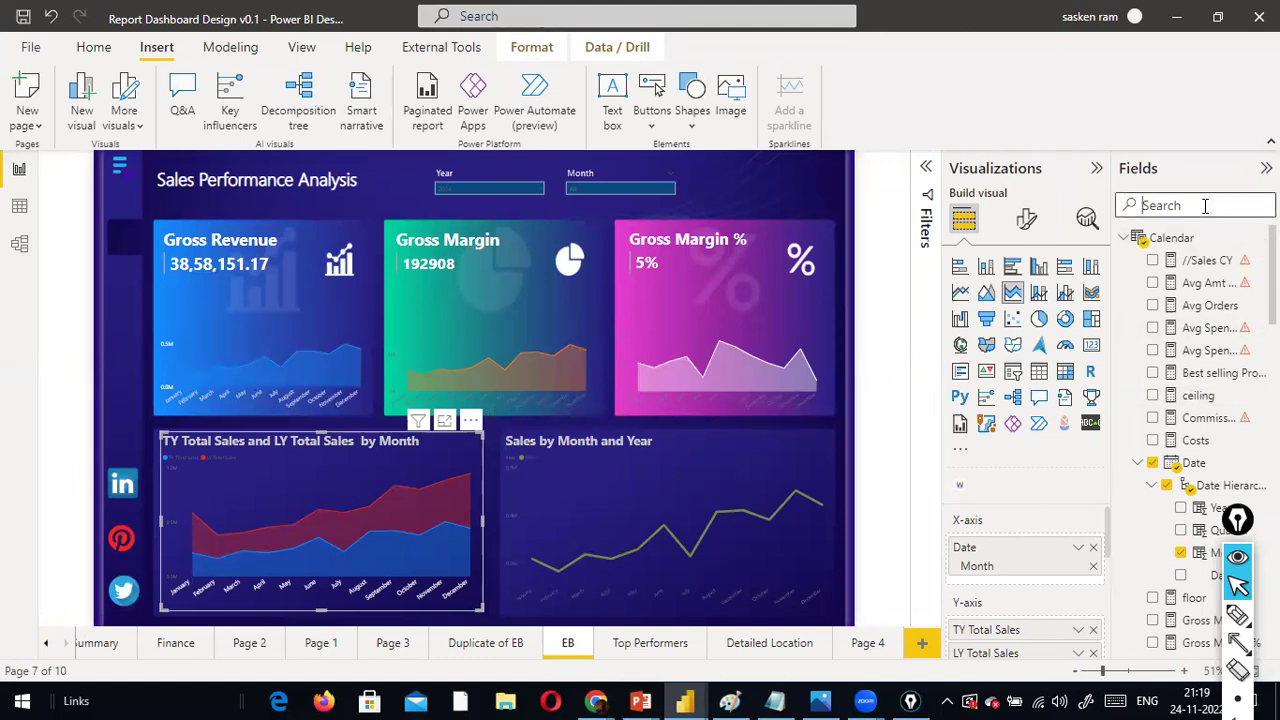
type("sales")
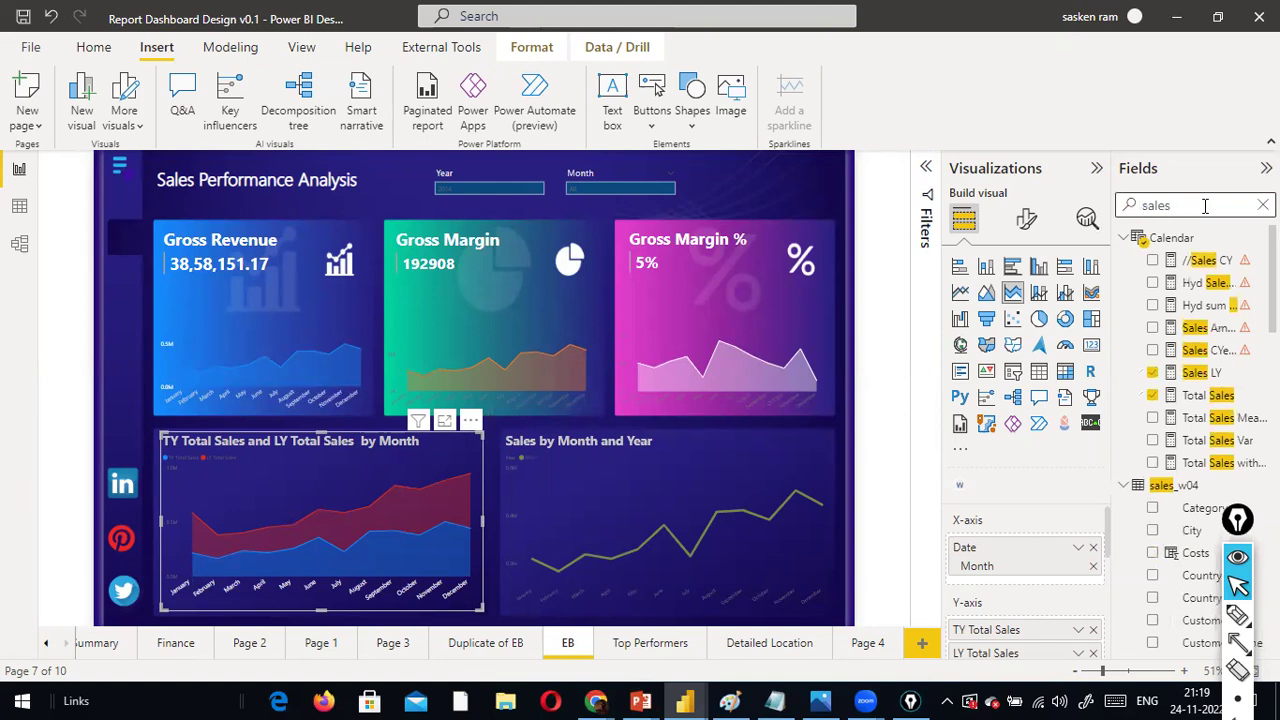
left_click(1200, 372)
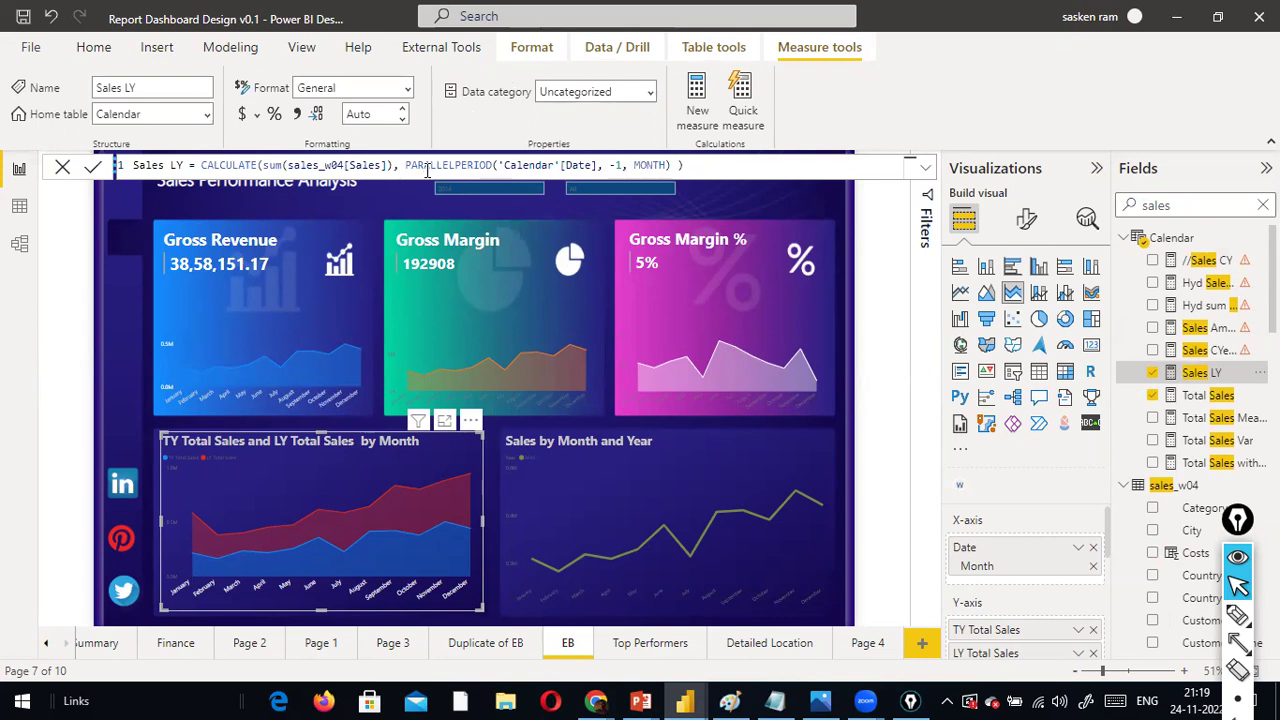
mouse_move(358, 515)
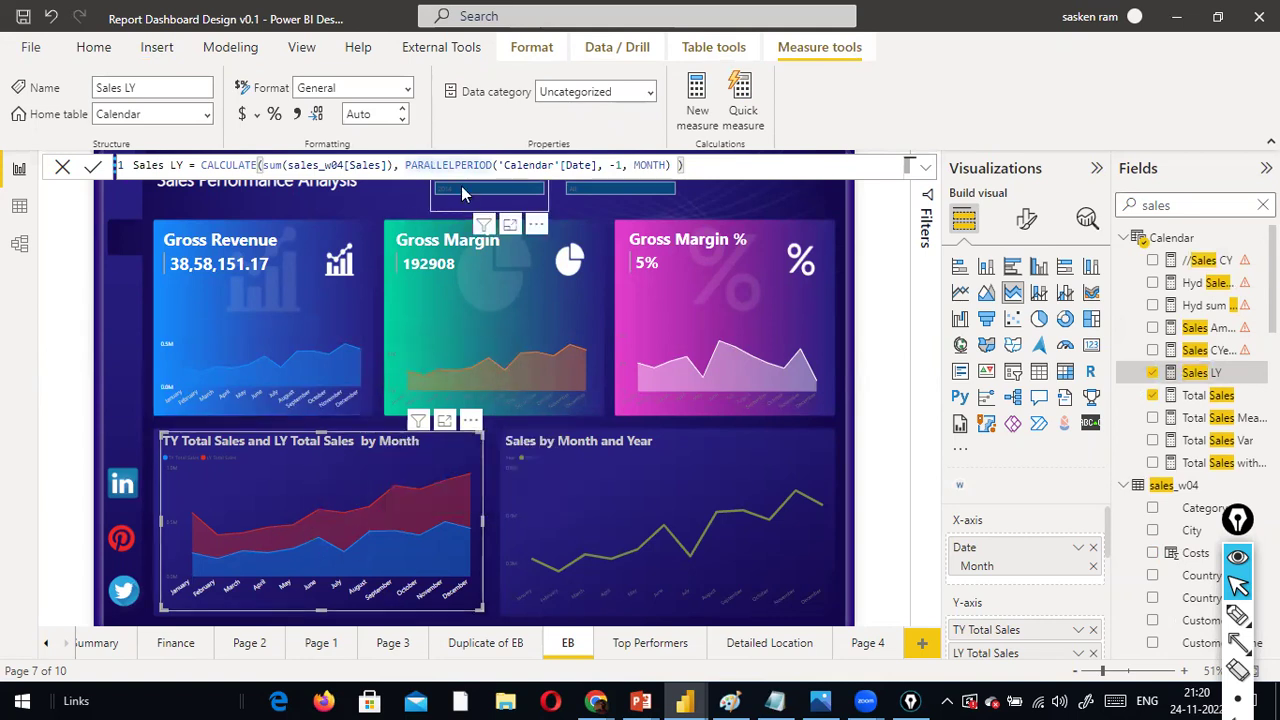
mouse_move(401, 510)
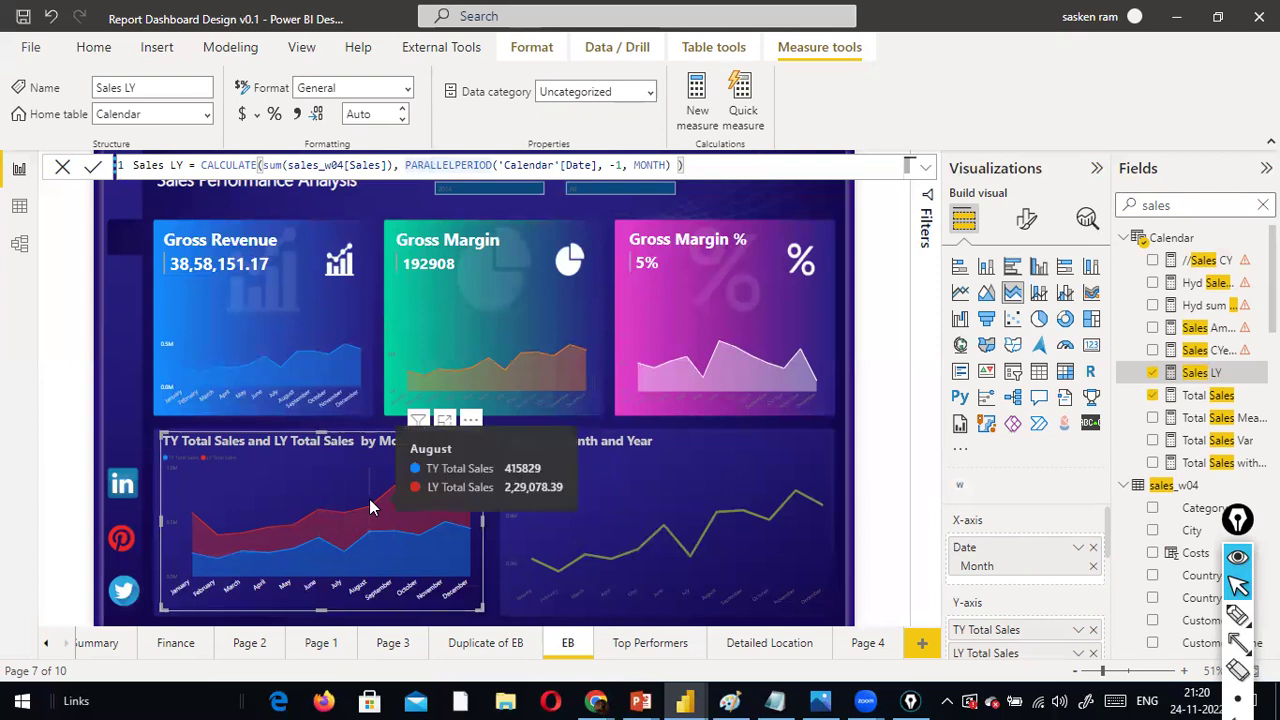
left_click(62, 172)
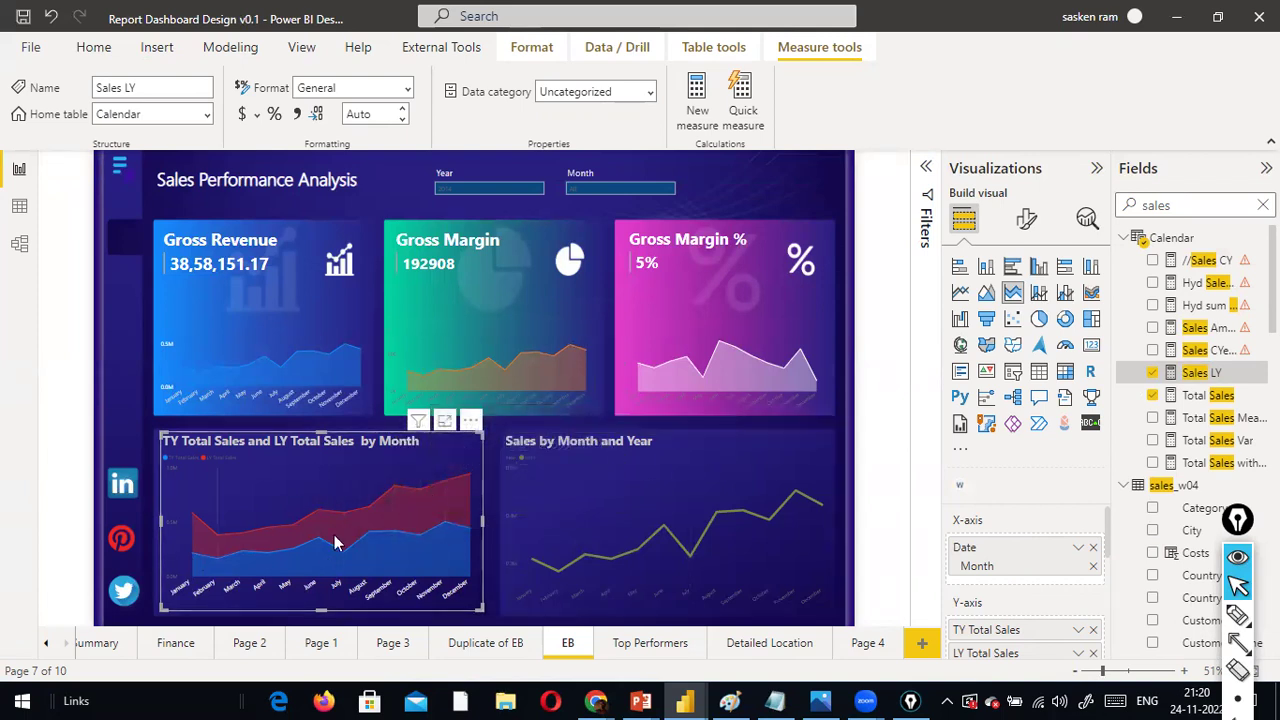
Compare the monthly values of the TY/LY Total Sales chart with those of the Sales by Month and Year line chart
mouse_move(785, 490)
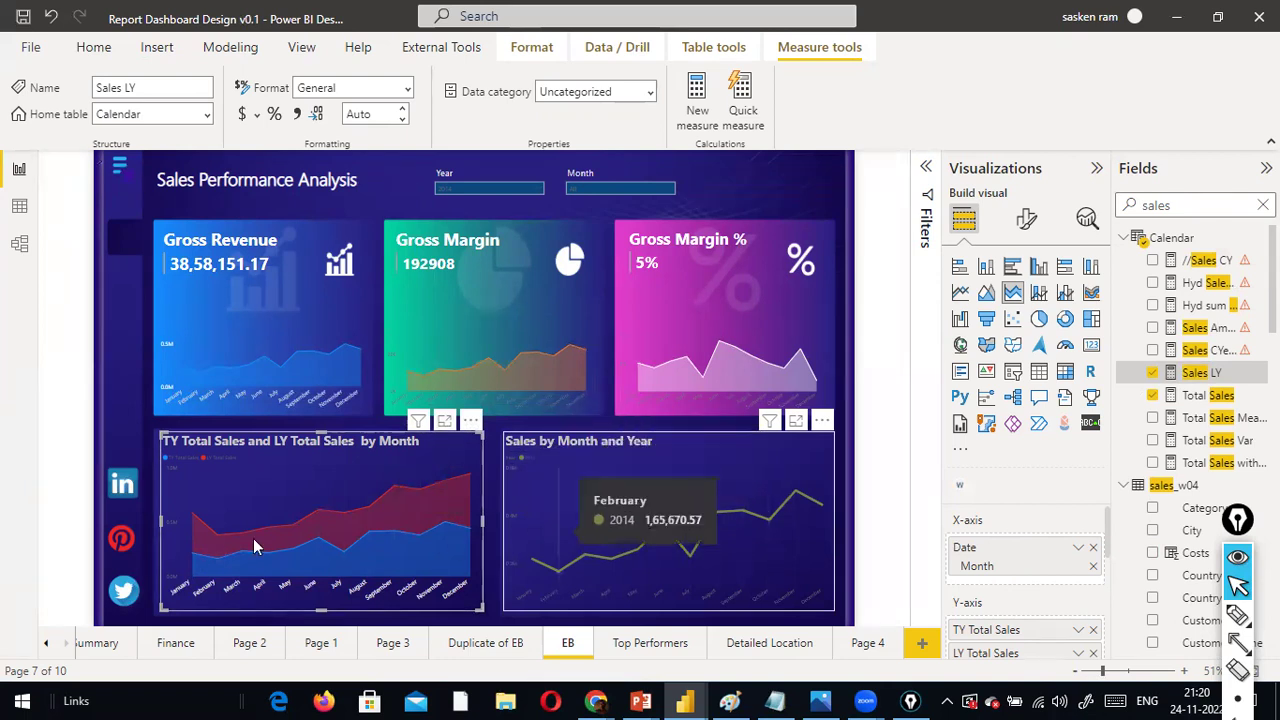
mouse_move(385, 470)
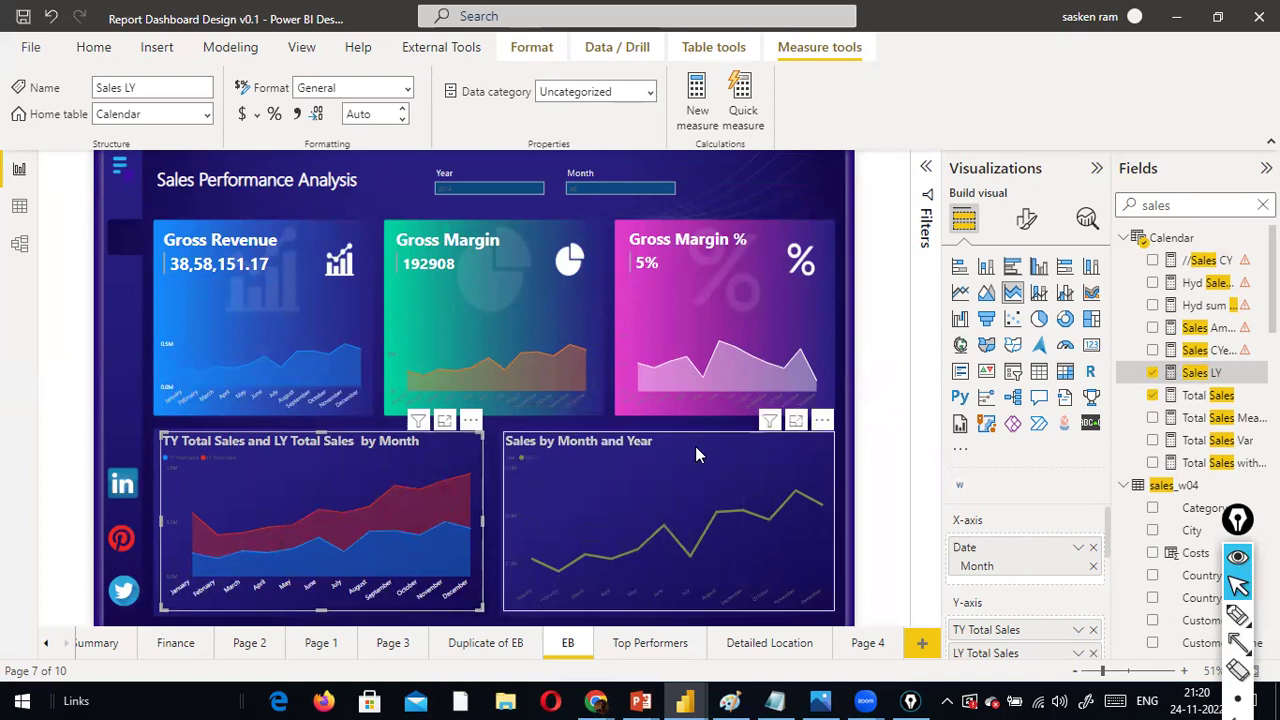
mouse_move(577, 560)
left_click(829, 482)
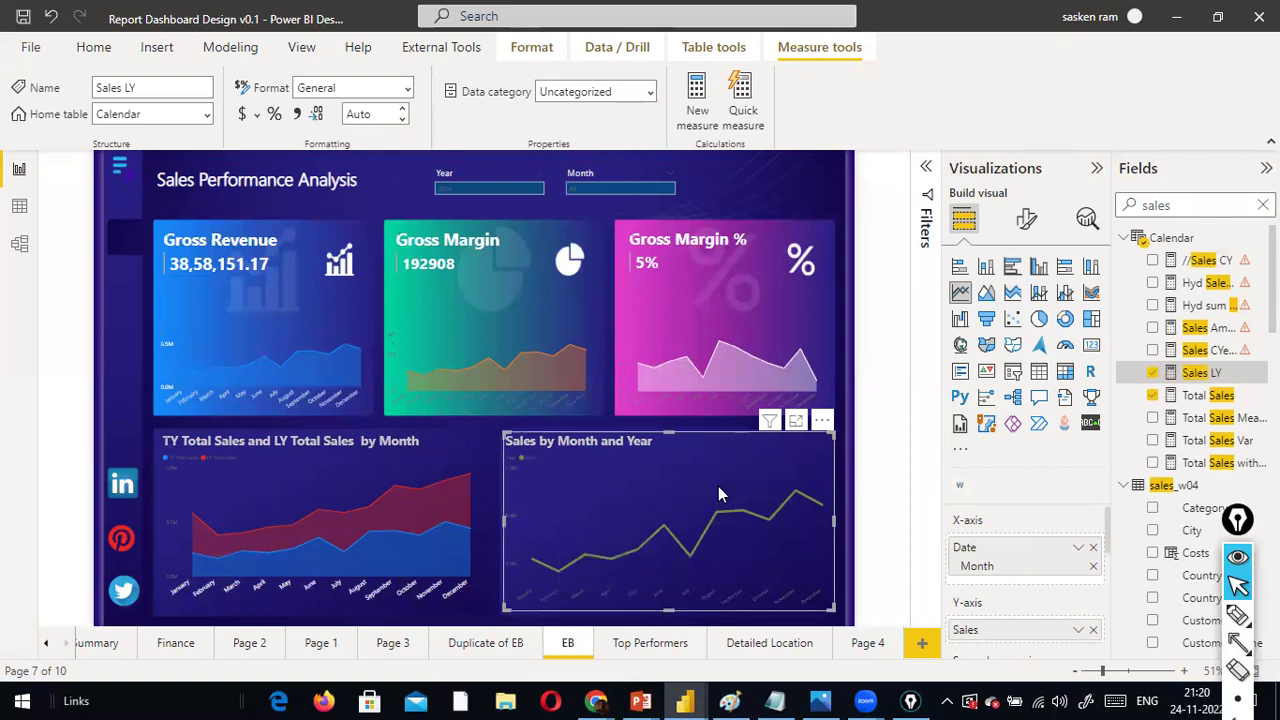
left_click(613, 458)
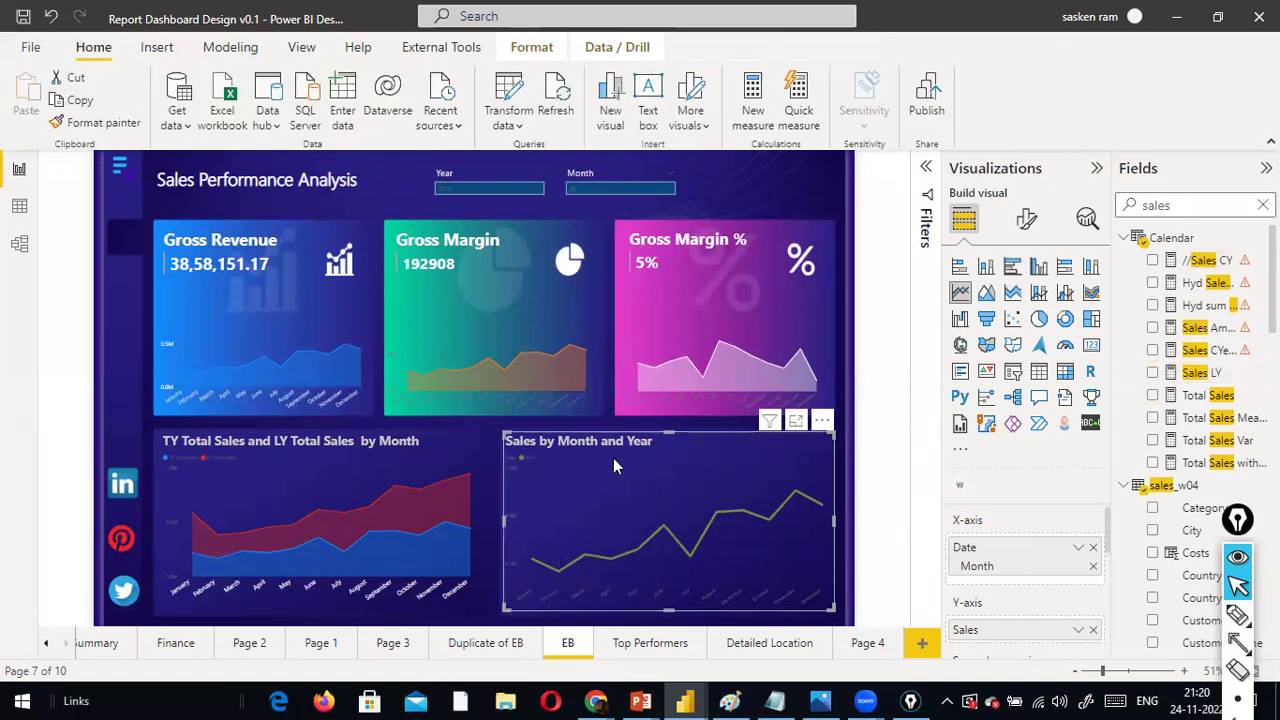
Check which fields the TY Total Sales and LY Total Sales chart uses for its X-axis and Y-axis
left_click(445, 474)
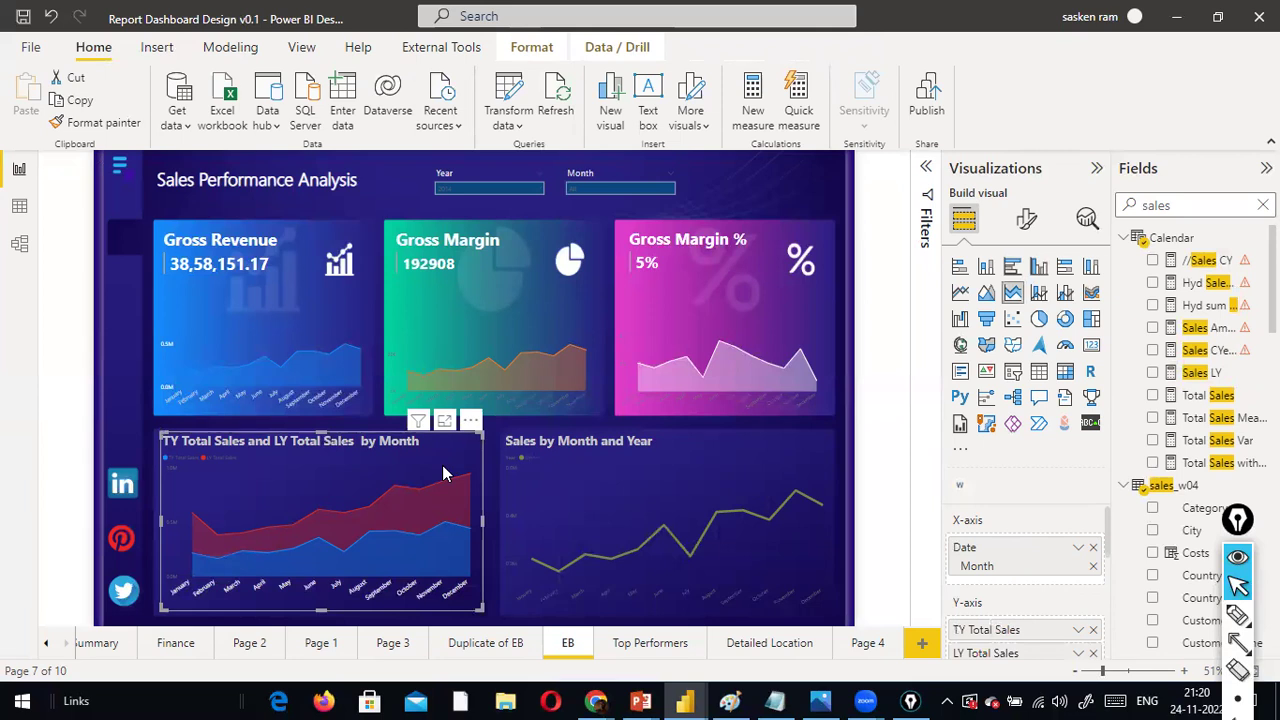
scroll(1014, 551, "down", 1)
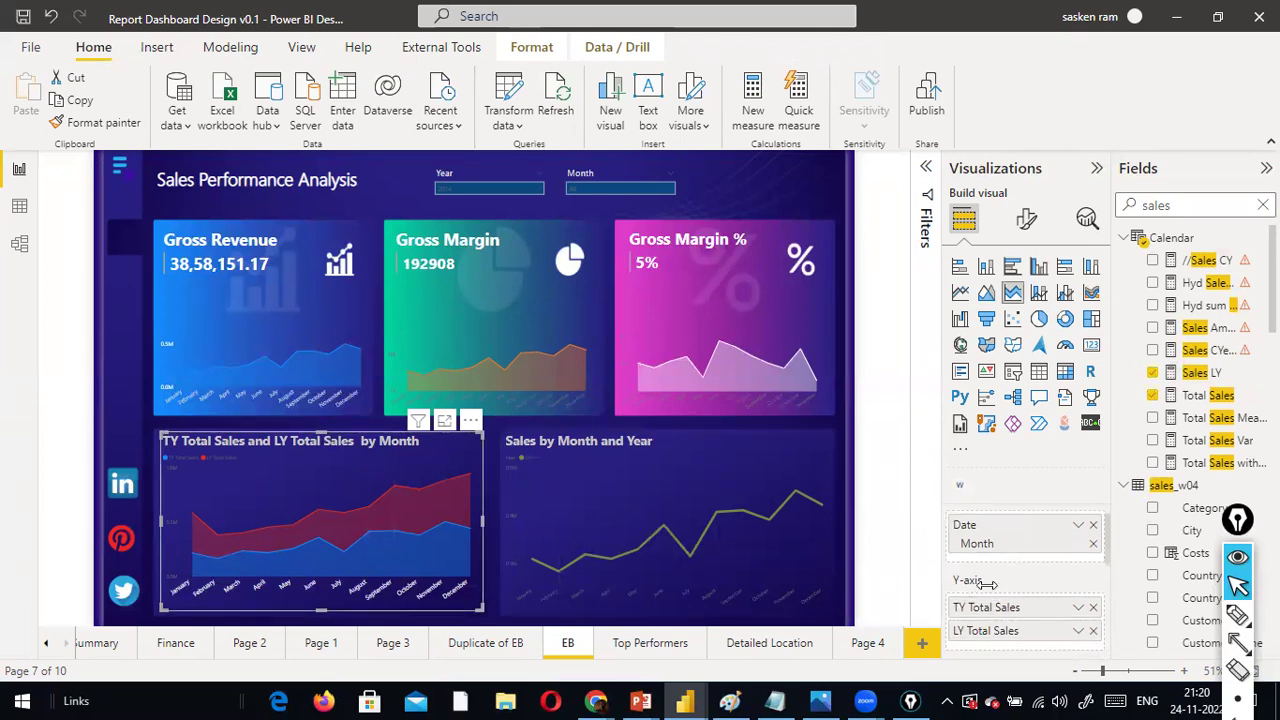
scroll(1012, 570, "up", 1)
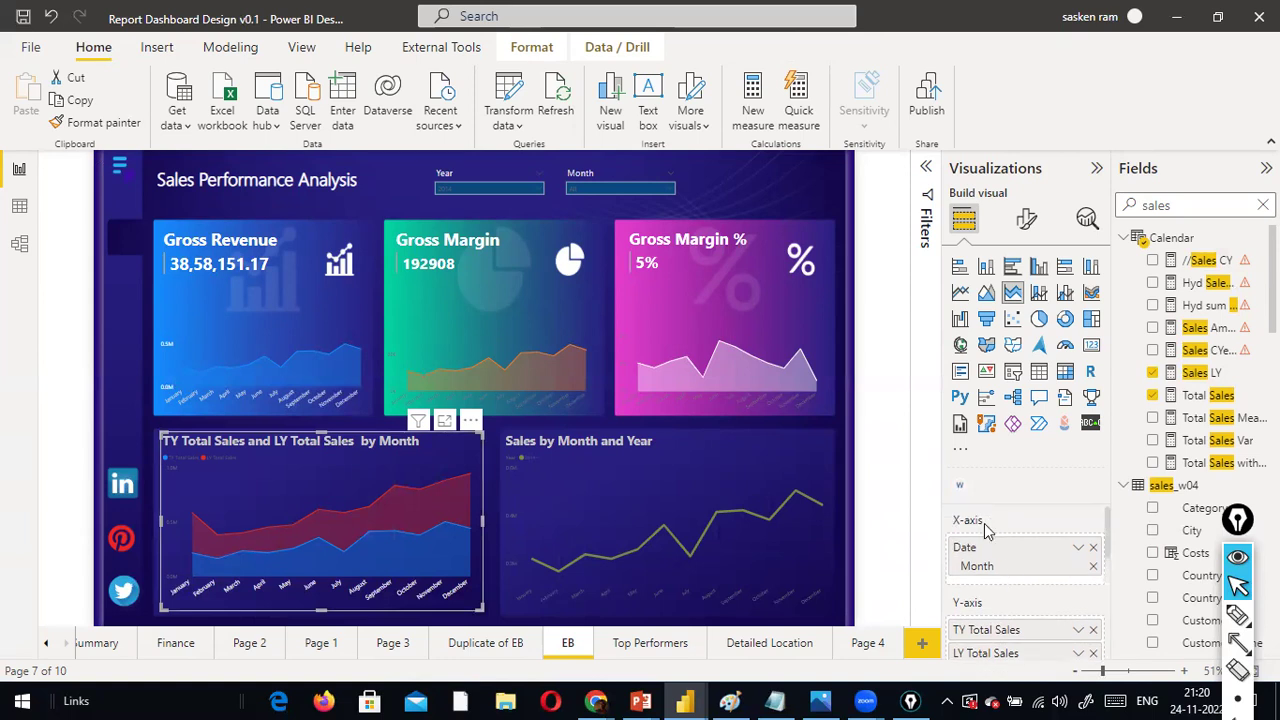
scroll(980, 601, "down", 3)
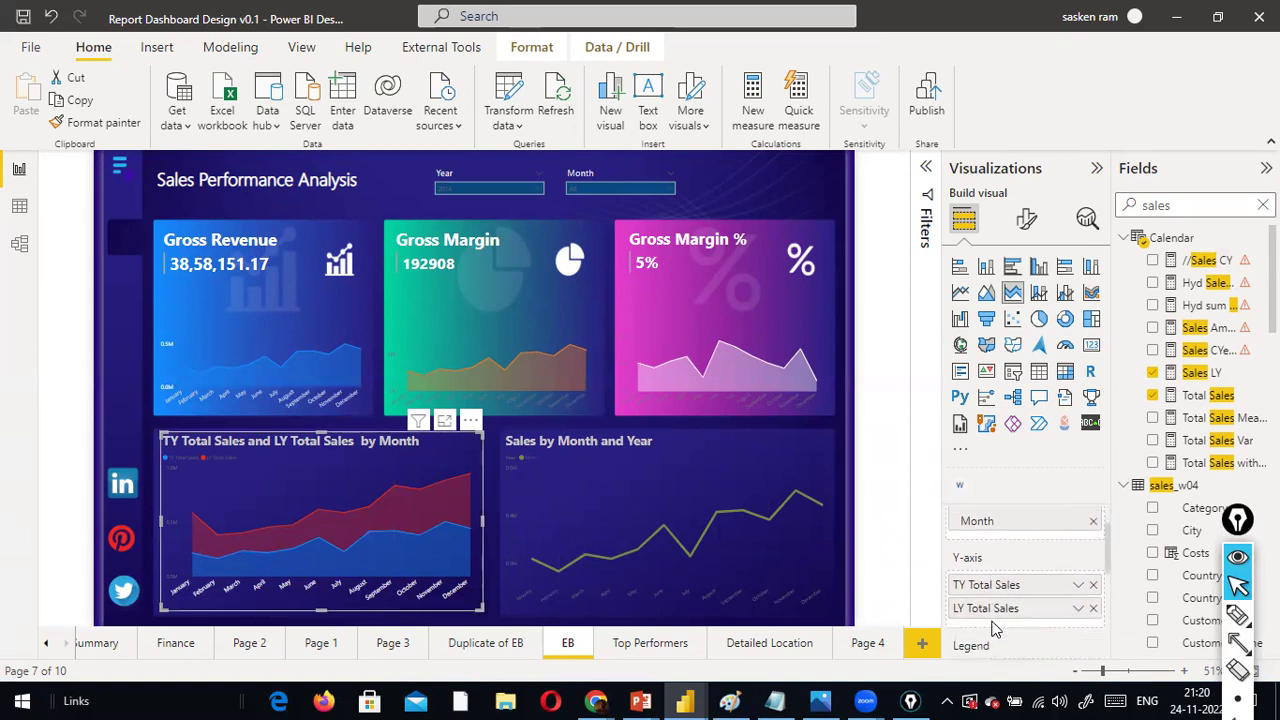
Review the field assignments of the Sales by Month and Year line chart, marking its Sales and legend fields with red arrows
left_click(738, 512)
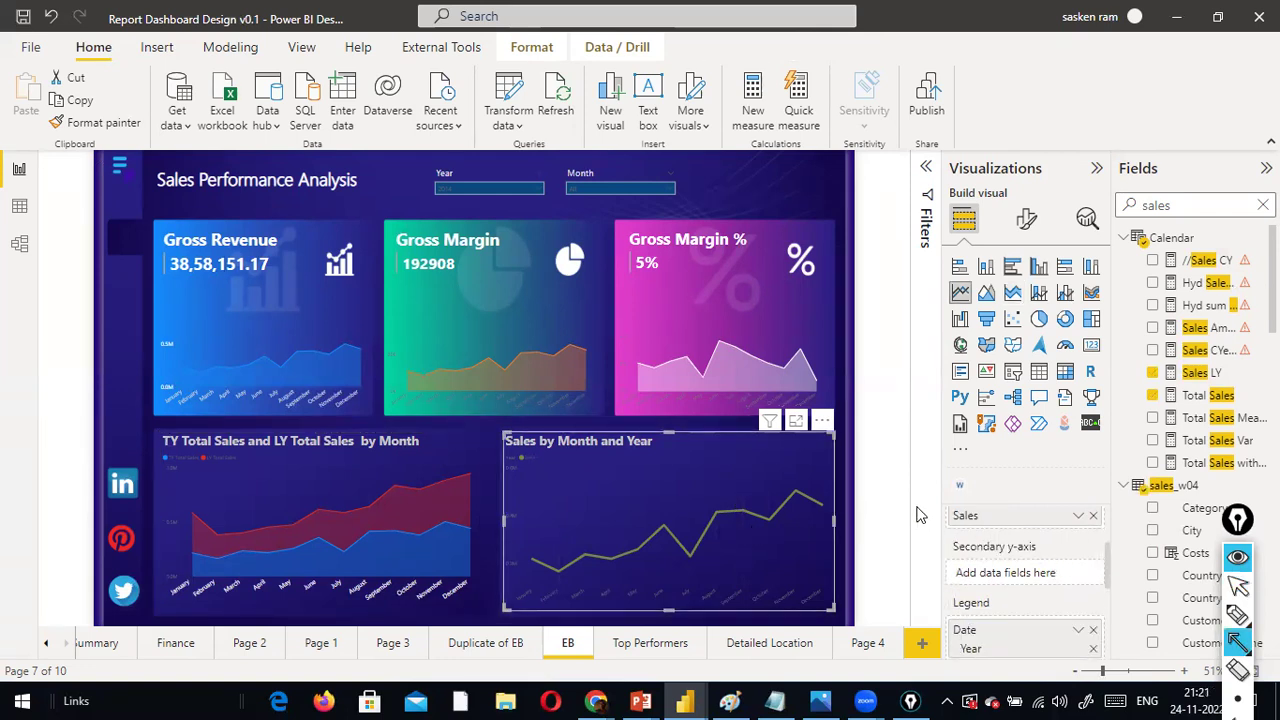
left_click_drag(941, 516, 841, 513)
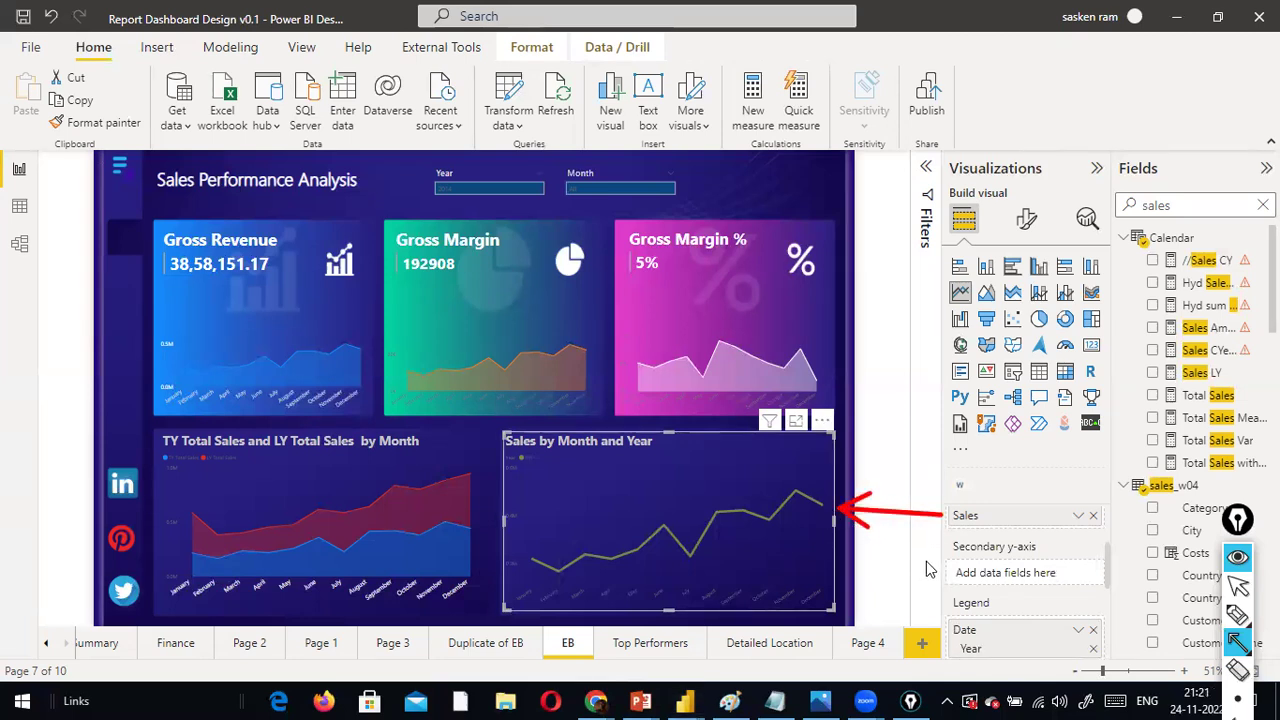
mouse_move(950, 643)
left_mouse_down()
mouse_move(908, 647)
mouse_move(939, 646)
left_mouse_up()
key("ctrl+z")
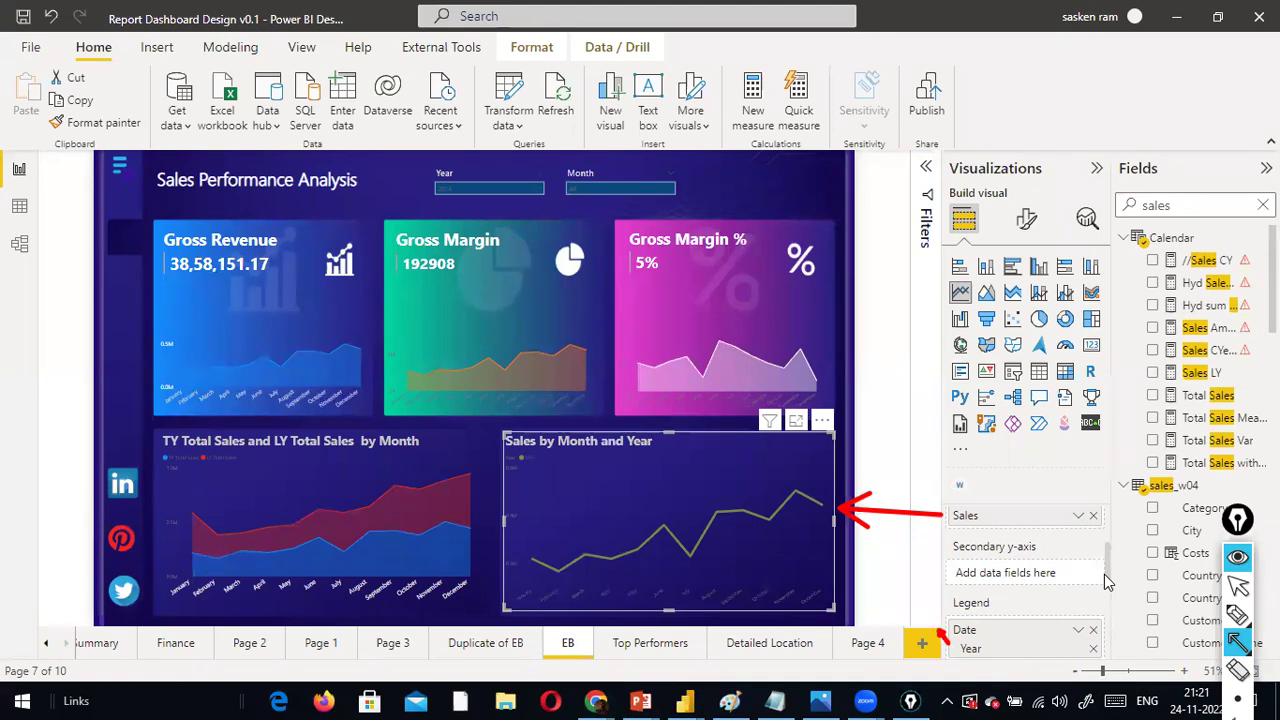
key("ctrl+shift+1")
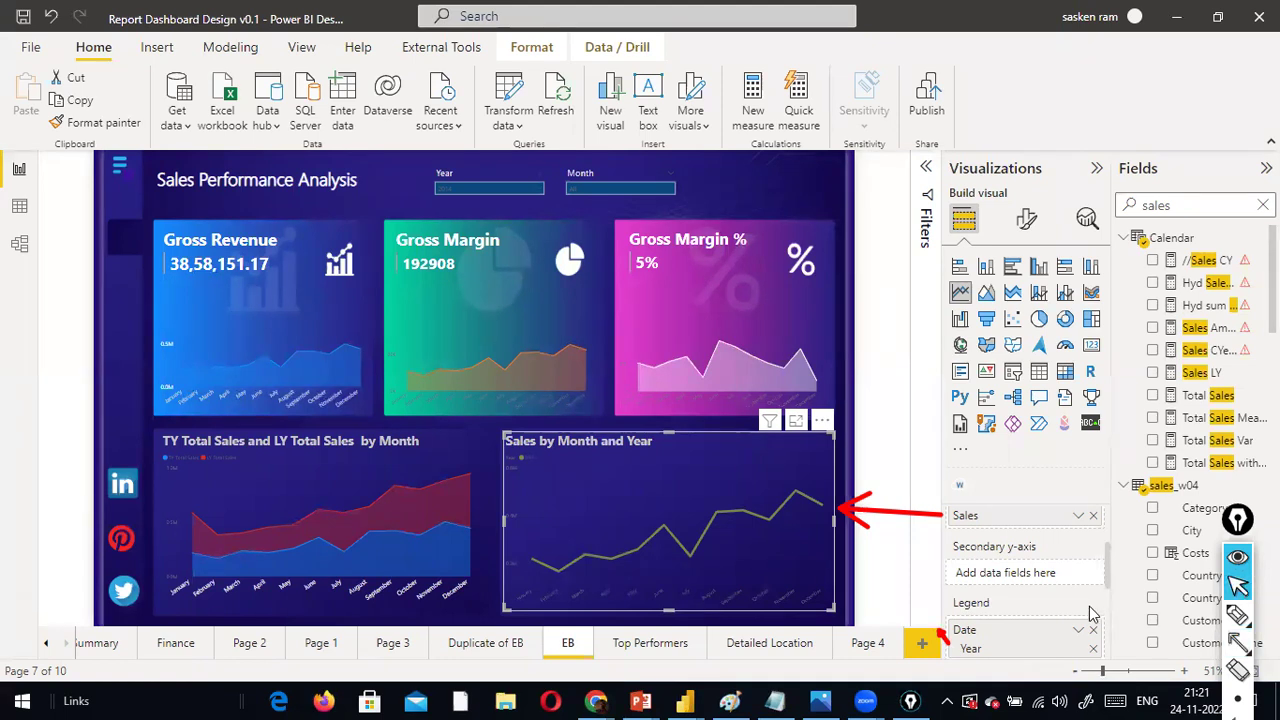
scroll(1090, 619, "down", 3)
scroll(1090, 619, "down", 2)
scroll(1090, 622, "up", 5)
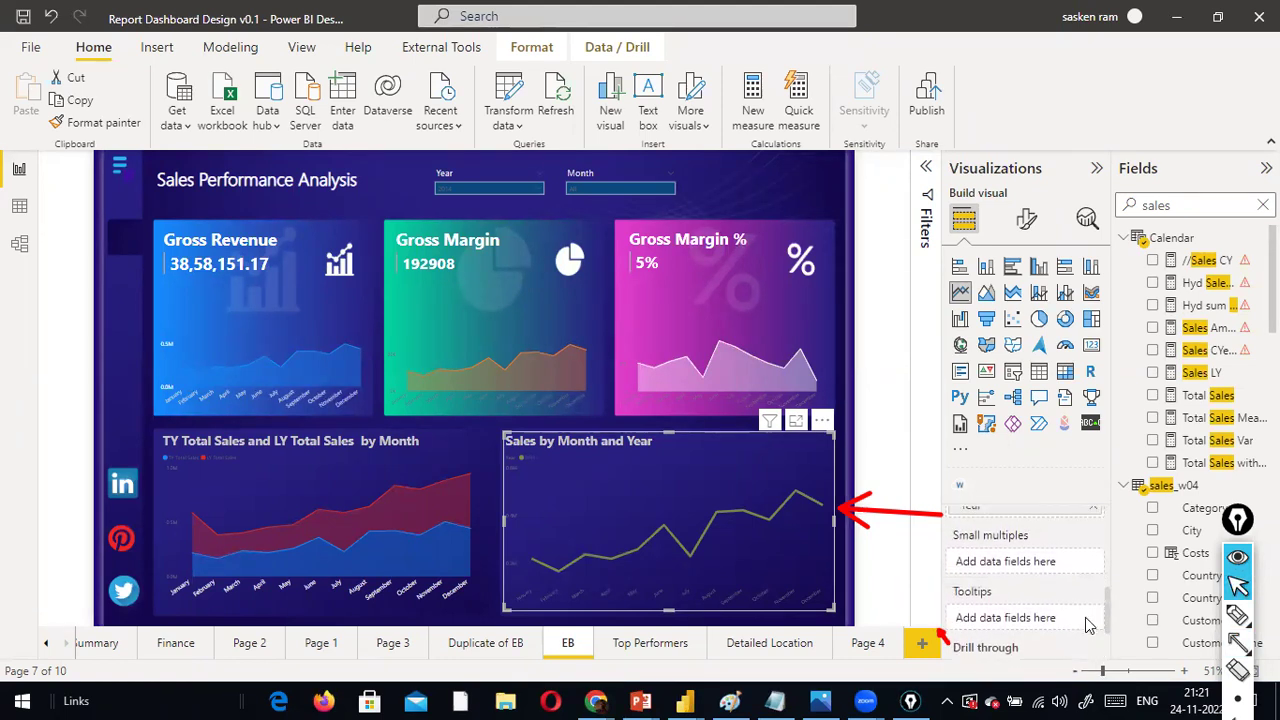
scroll(1090, 625, "up", 3)
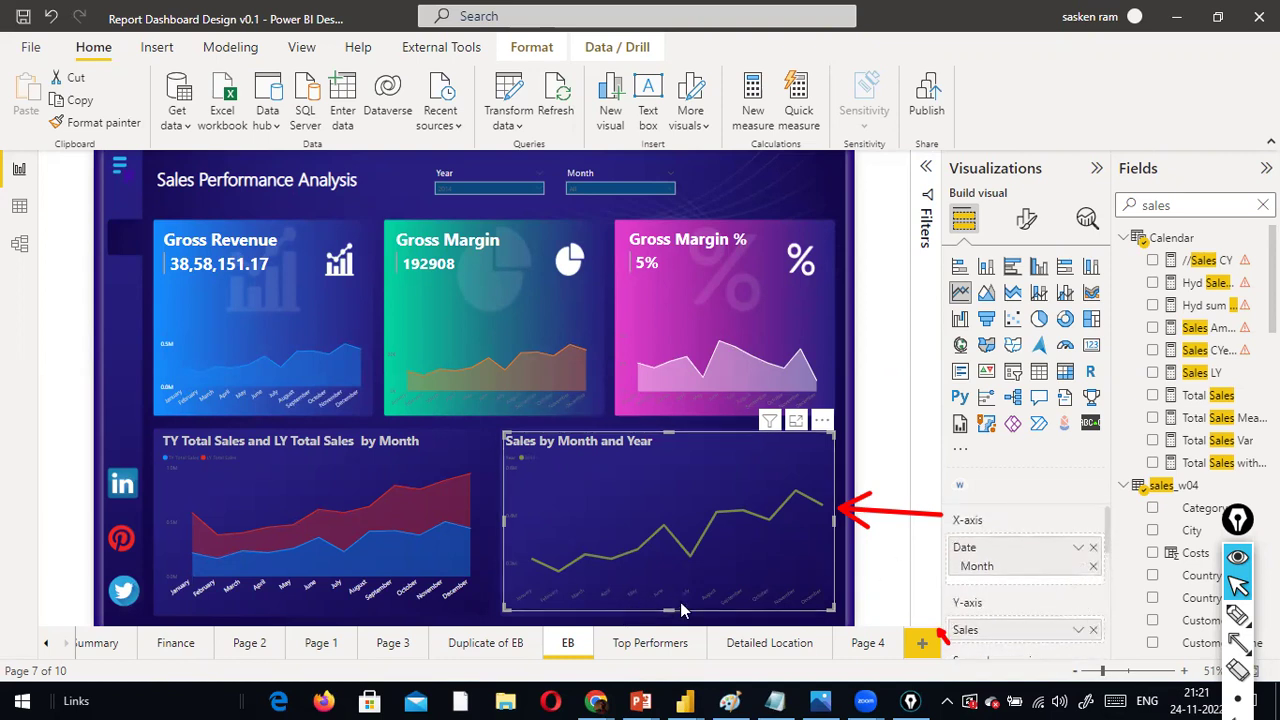
Mark the Date and Sales axis fields of the Sales by Month and Year chart with red arrows, and erase the annotations
left_click_drag(962, 543, 792, 610)
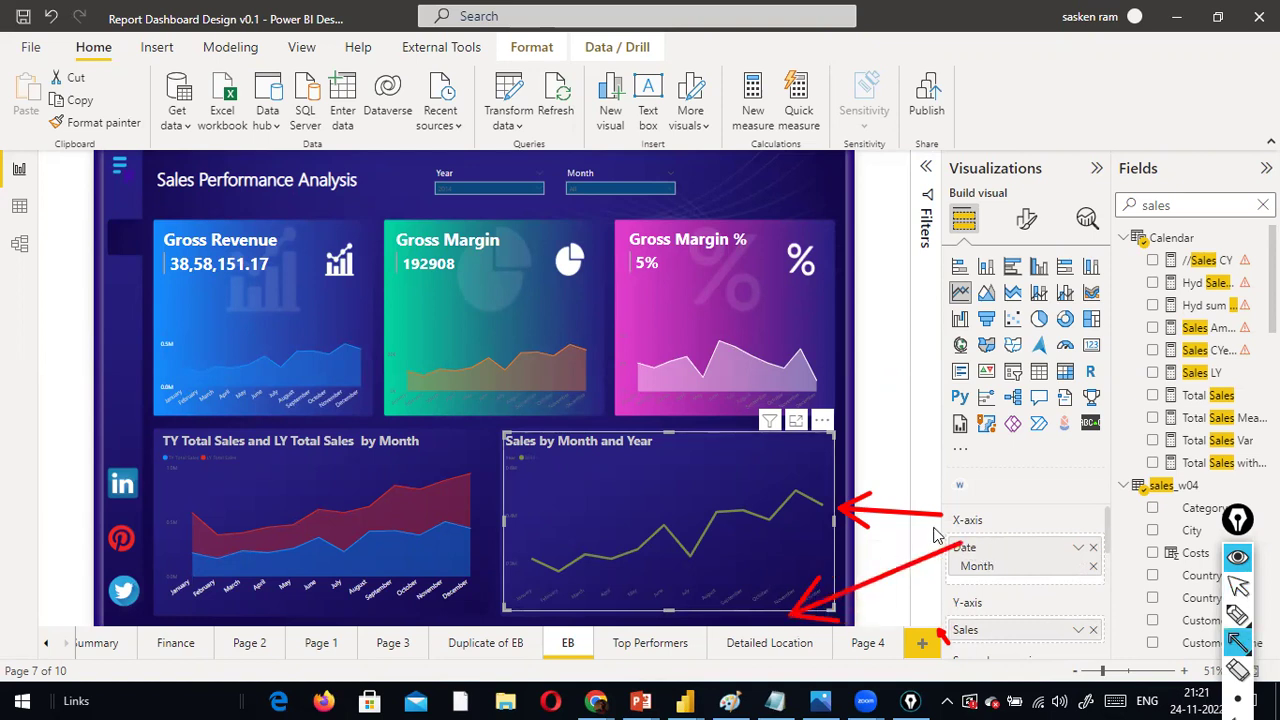
mouse_move(962, 632)
left_mouse_down()
mouse_move(780, 500)
mouse_move(765, 523)
left_mouse_up()
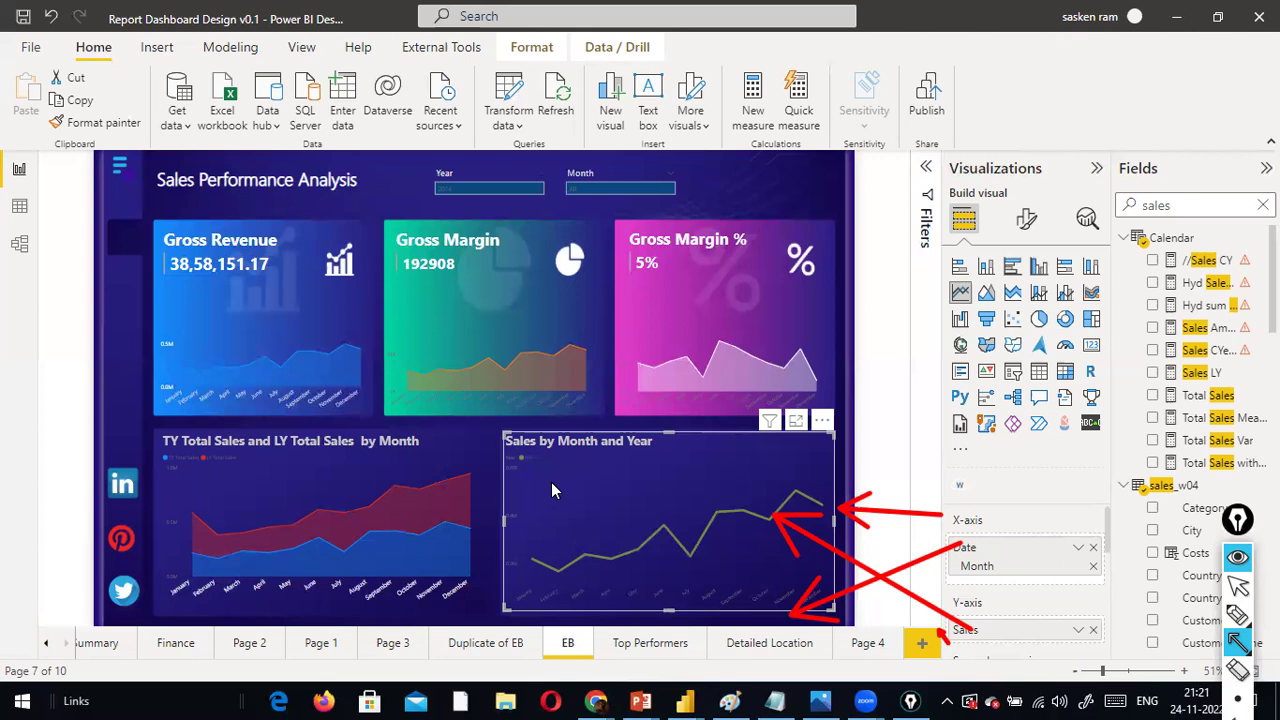
key("ctrl+e")
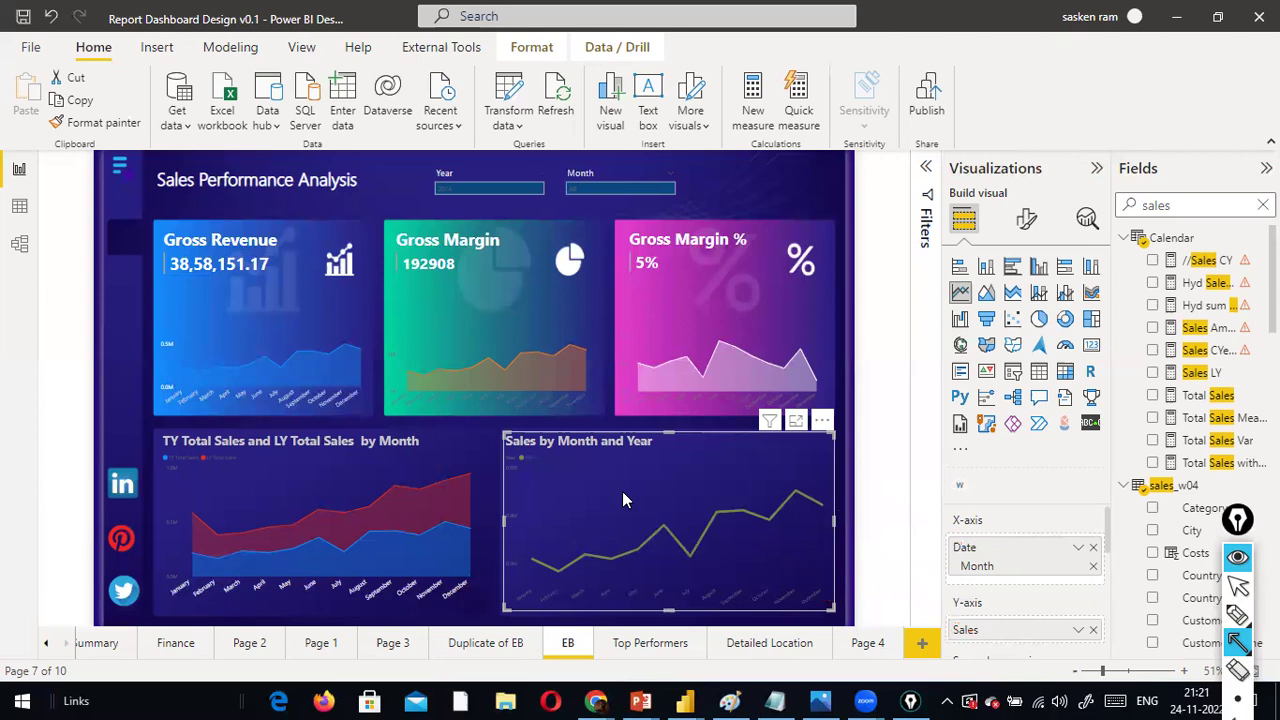
Clear the Year slicer's selection so that the EB page covers all years
left_click(494, 181)
key("ctrl+F1")
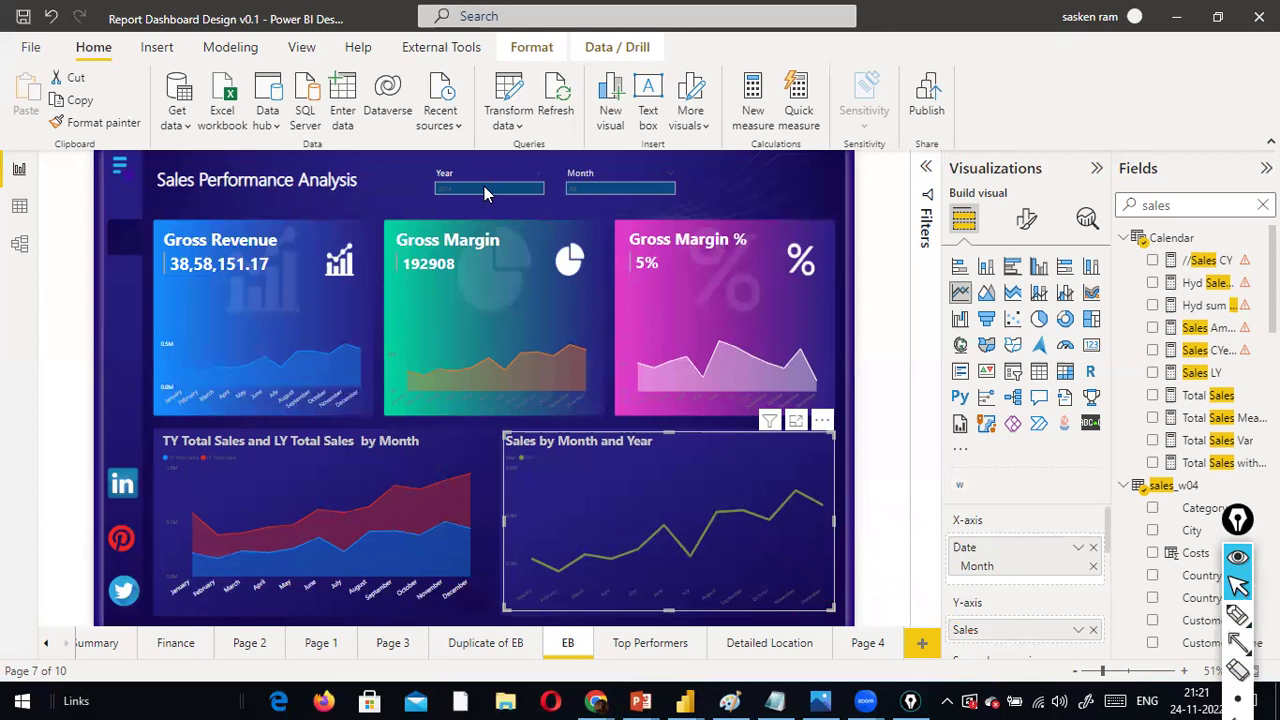
left_click(484, 191)
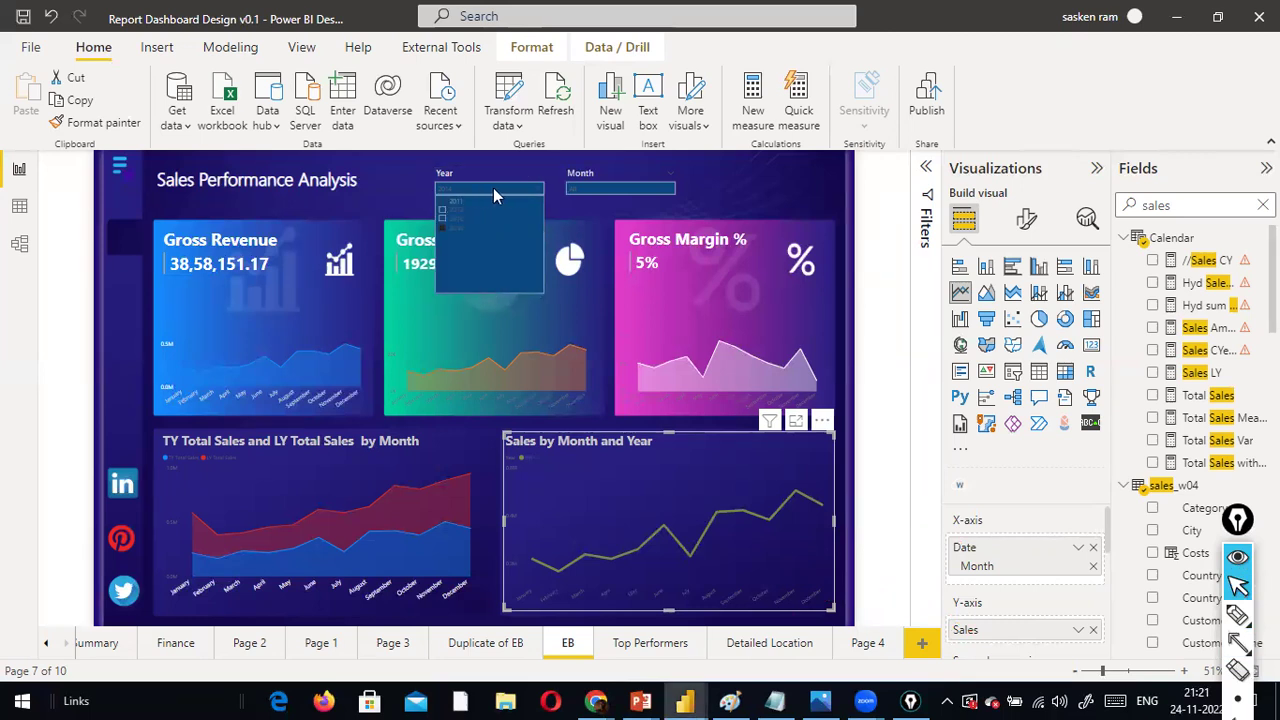
left_click(515, 188)
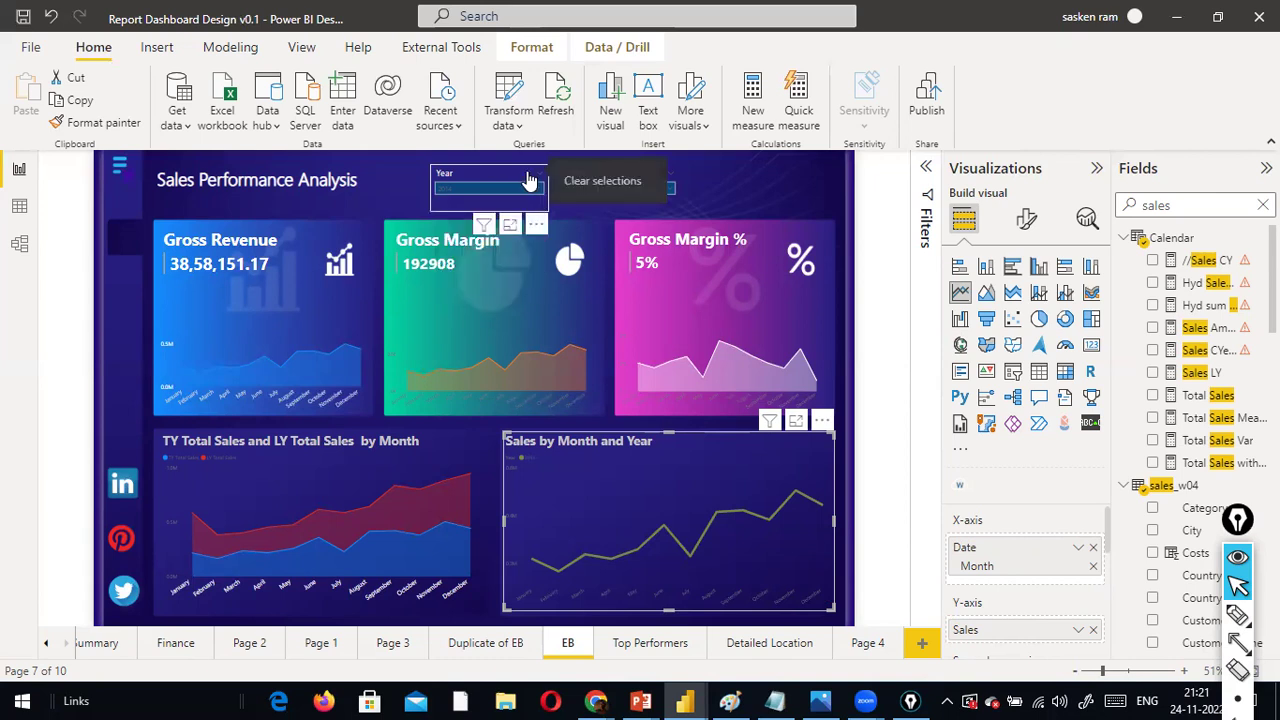
left_click(530, 181)
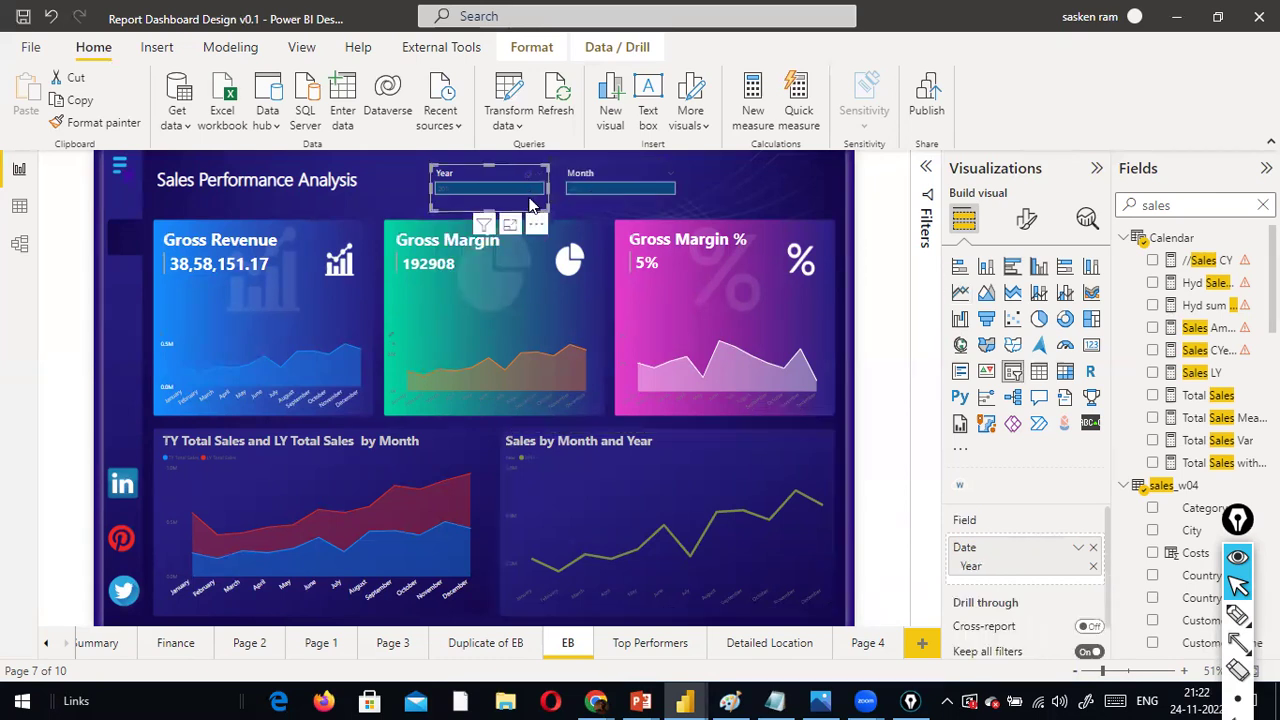
left_click(488, 199)
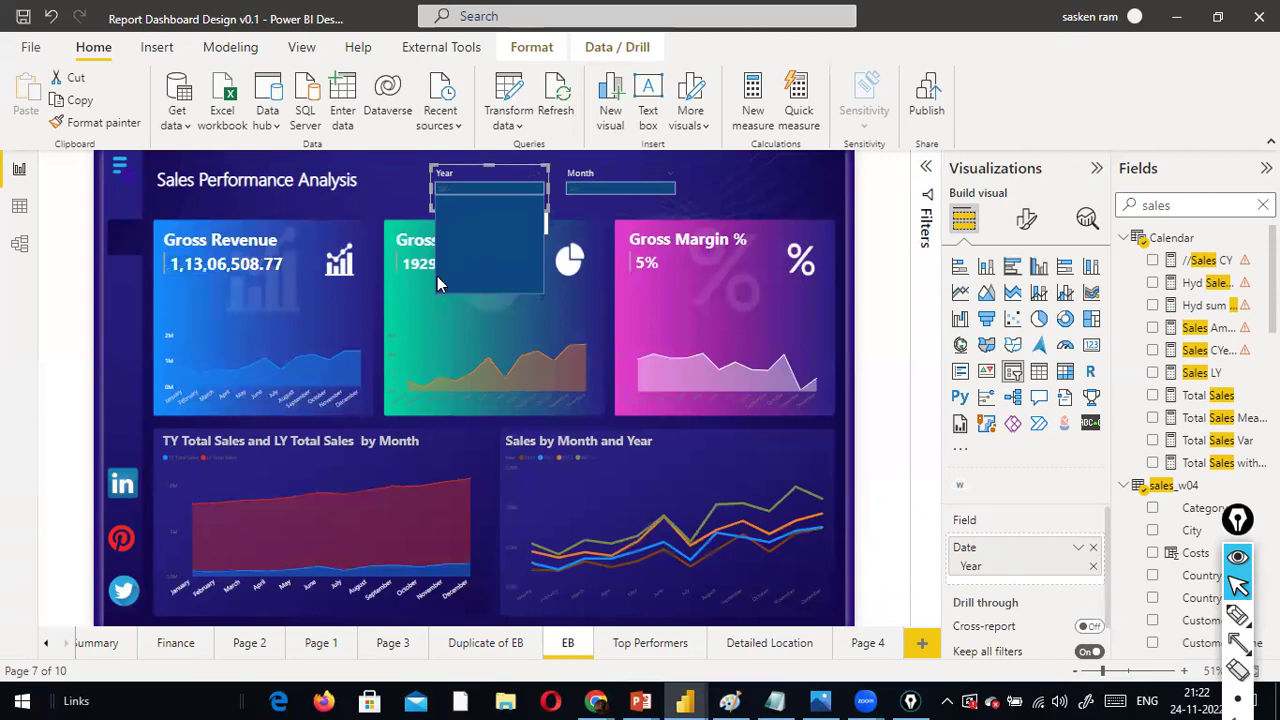
left_click(650, 600)
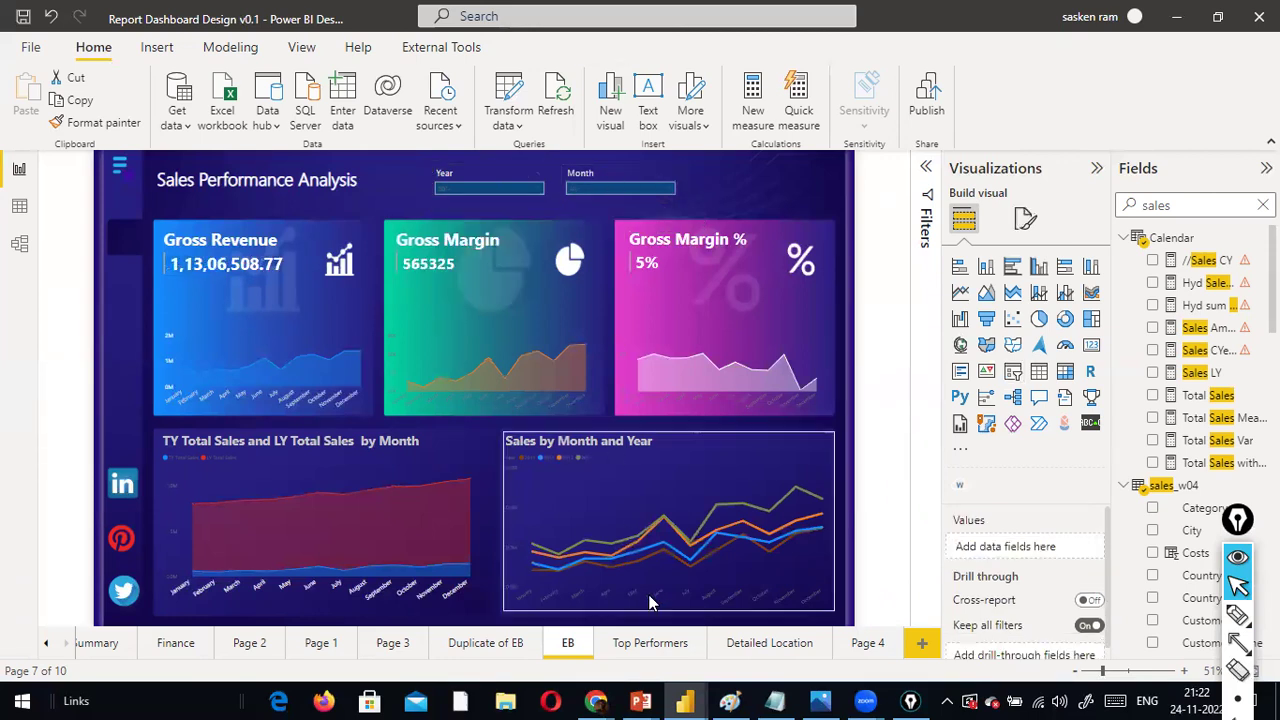
Review the yearly values in the Sales by Month and Year chart and the KPI cards, and view the Top Performers page
mouse_move(540, 548)
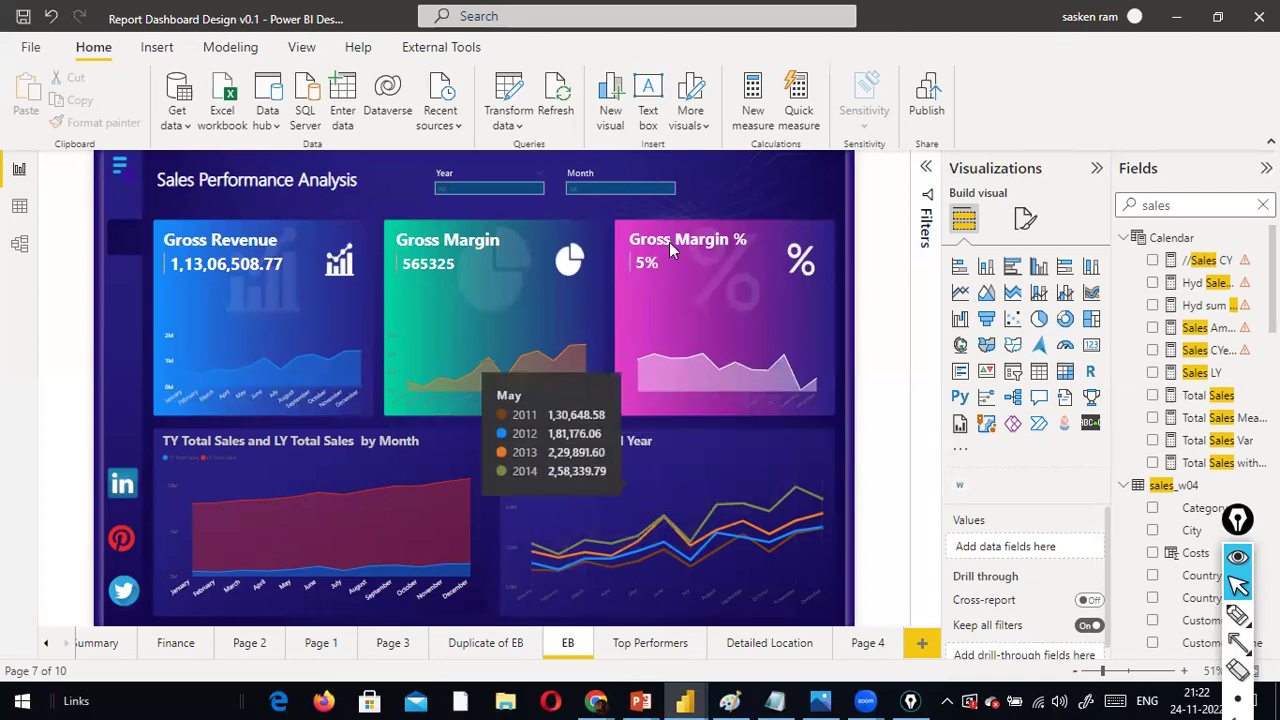
mouse_move(803, 418)
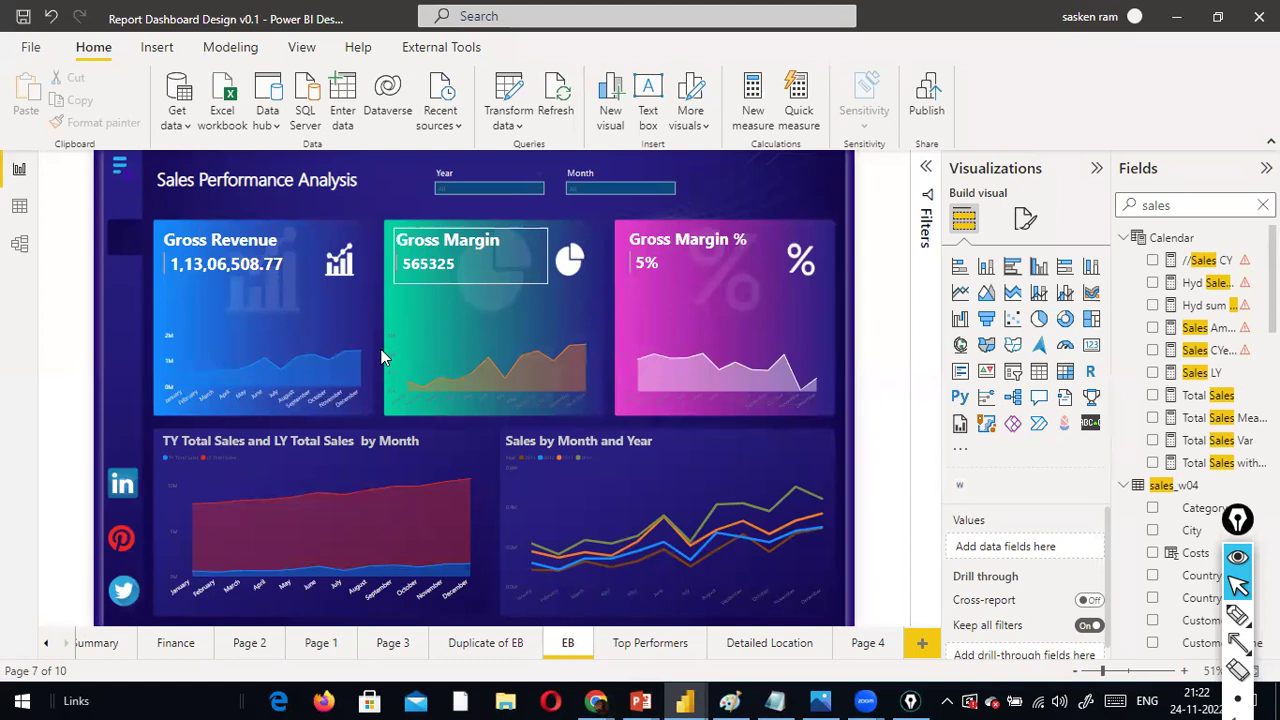
mouse_move(707, 352)
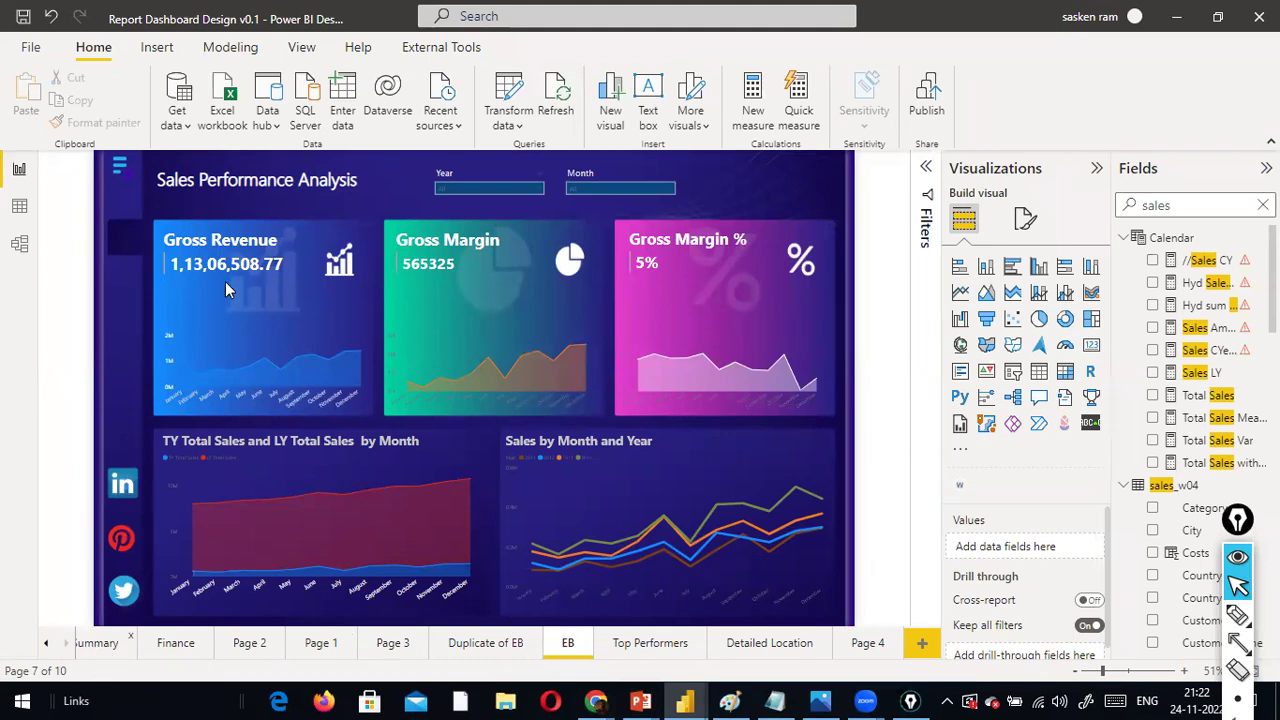
left_click(317, 270, "ctrl")
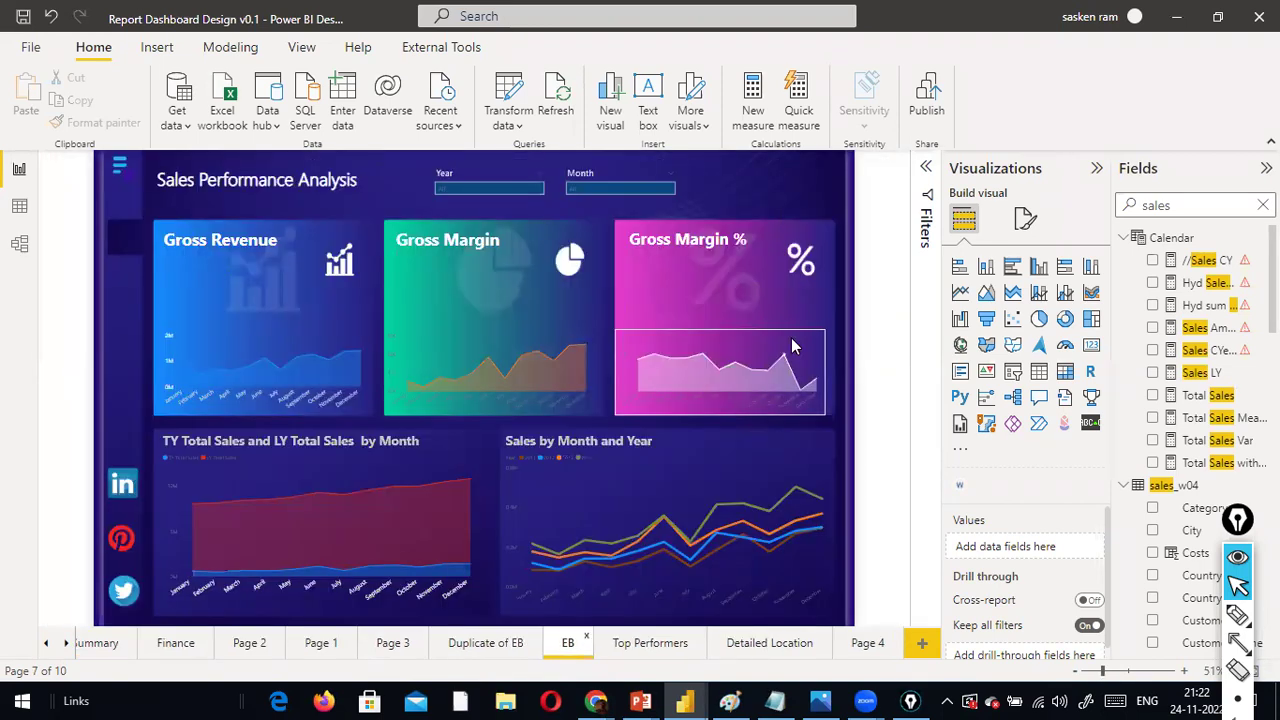
left_click(655, 648)
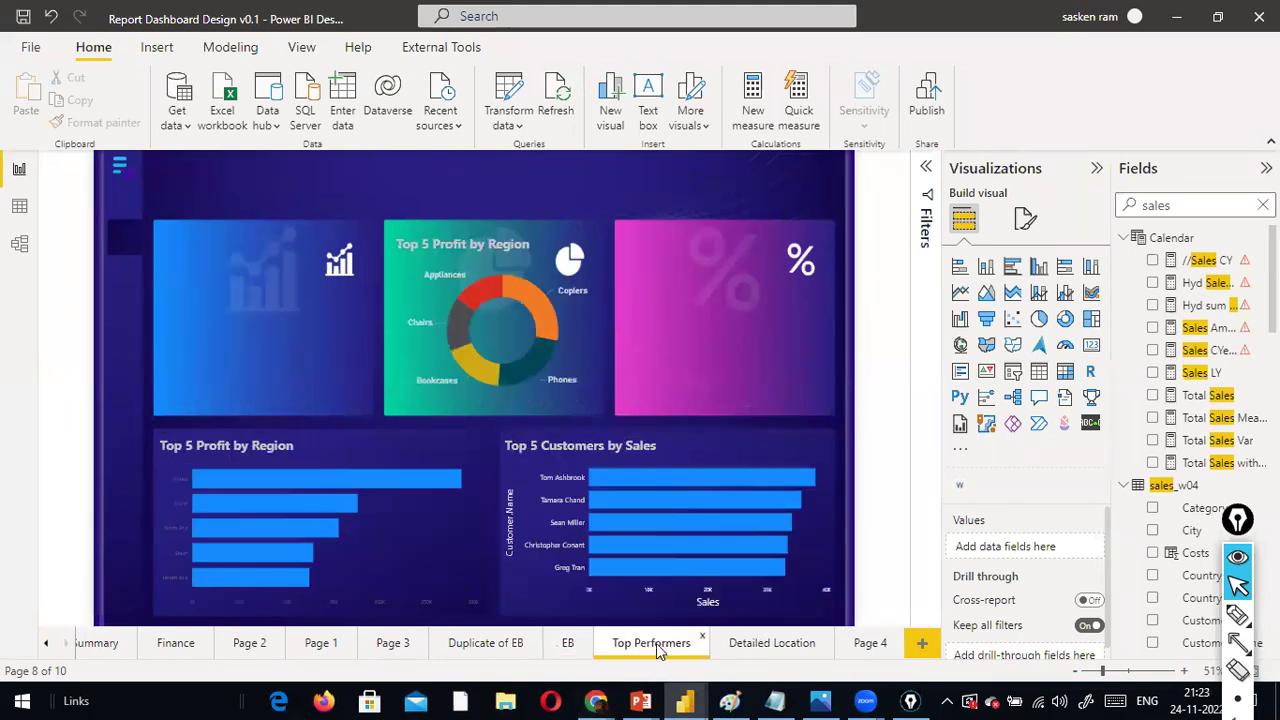
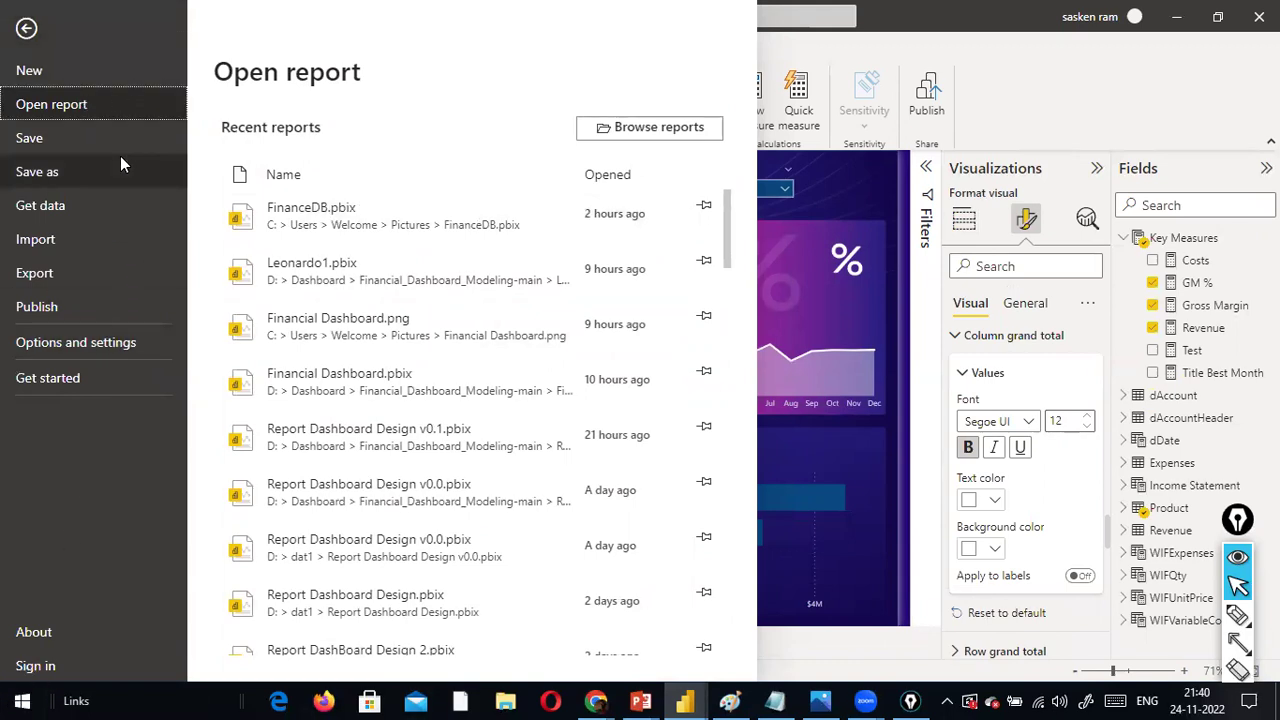
Look over the Revenue & Margin page of the FinanceDB report and check the fields of the Operational Revenue area chart
left_click(61, 113)
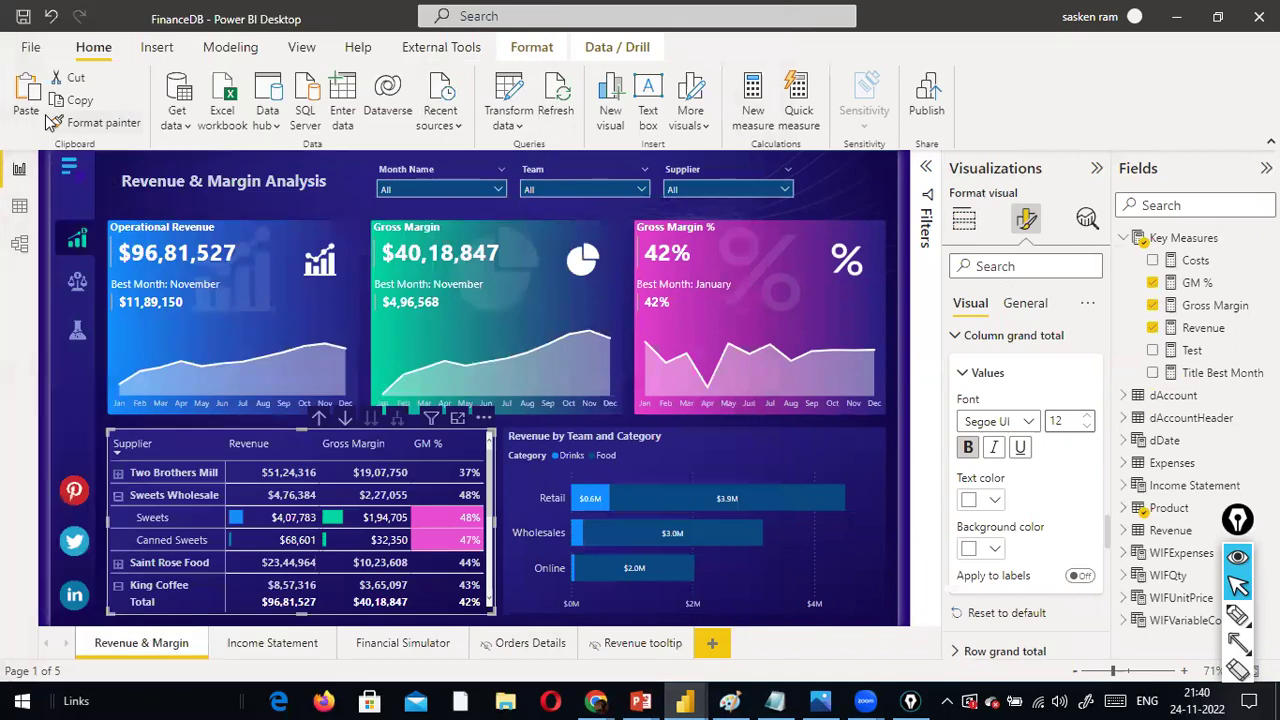
left_click(30, 47)
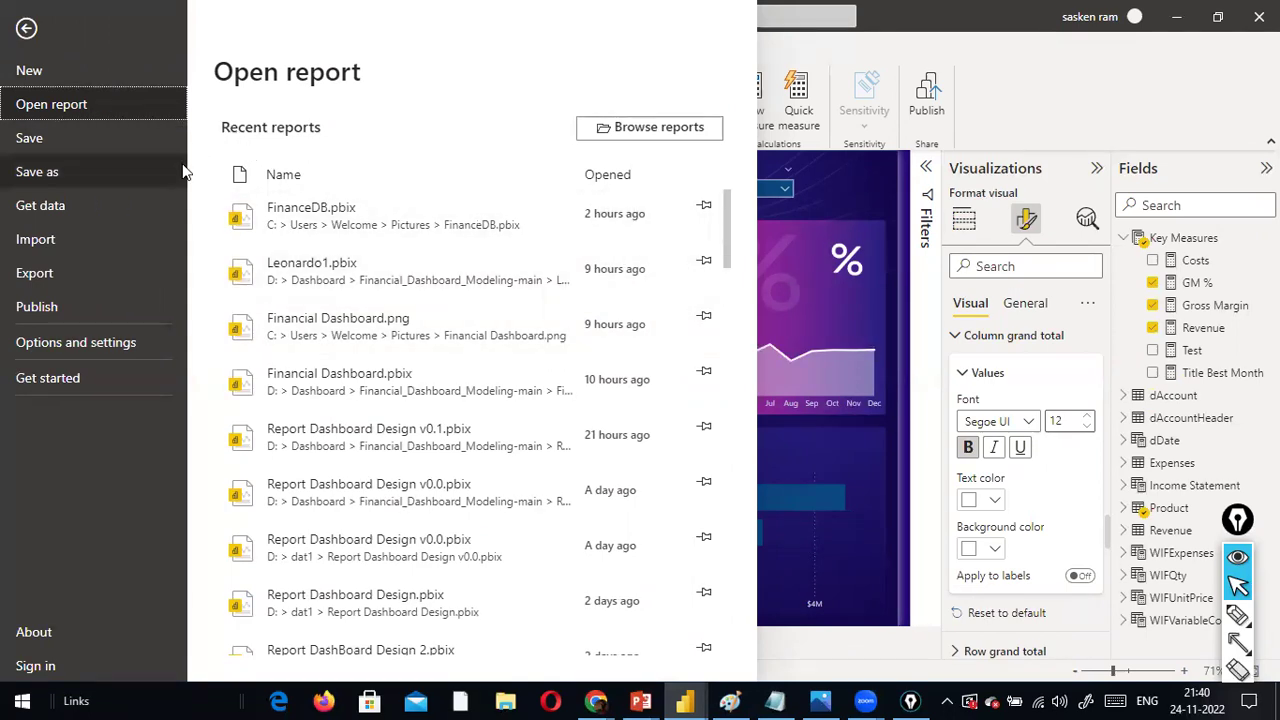
left_click(860, 210)
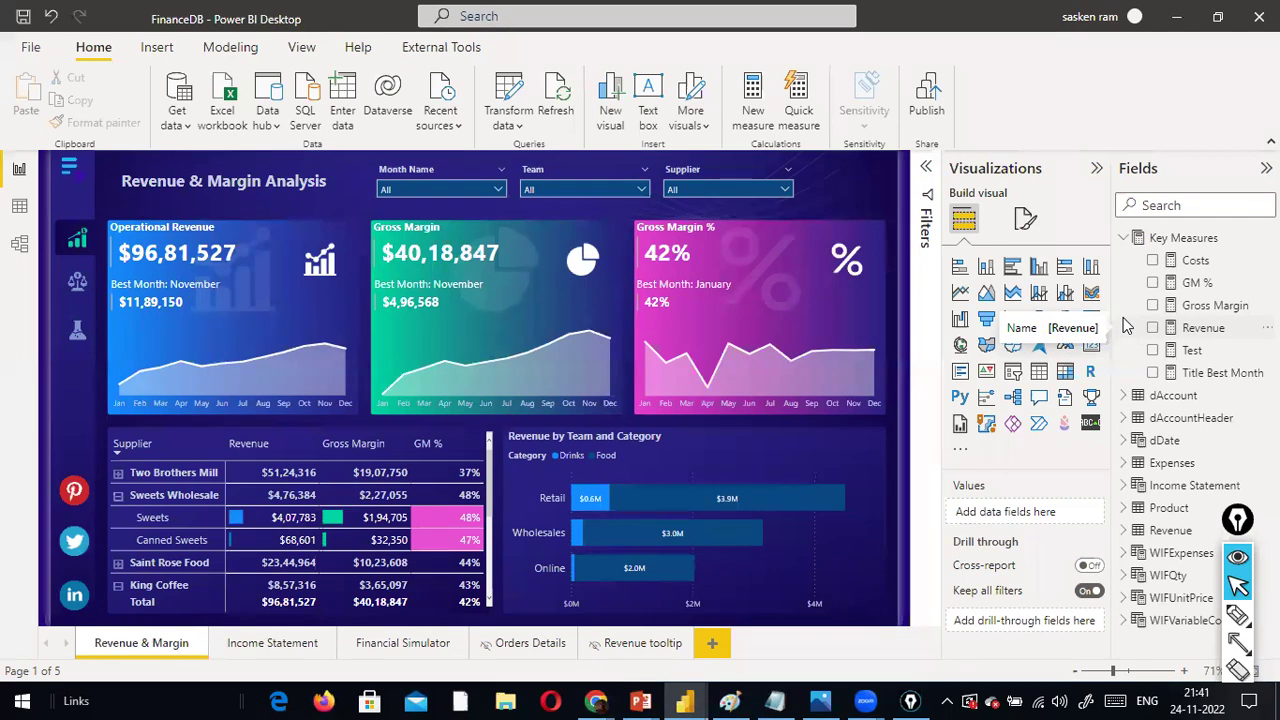
left_click(249, 341)
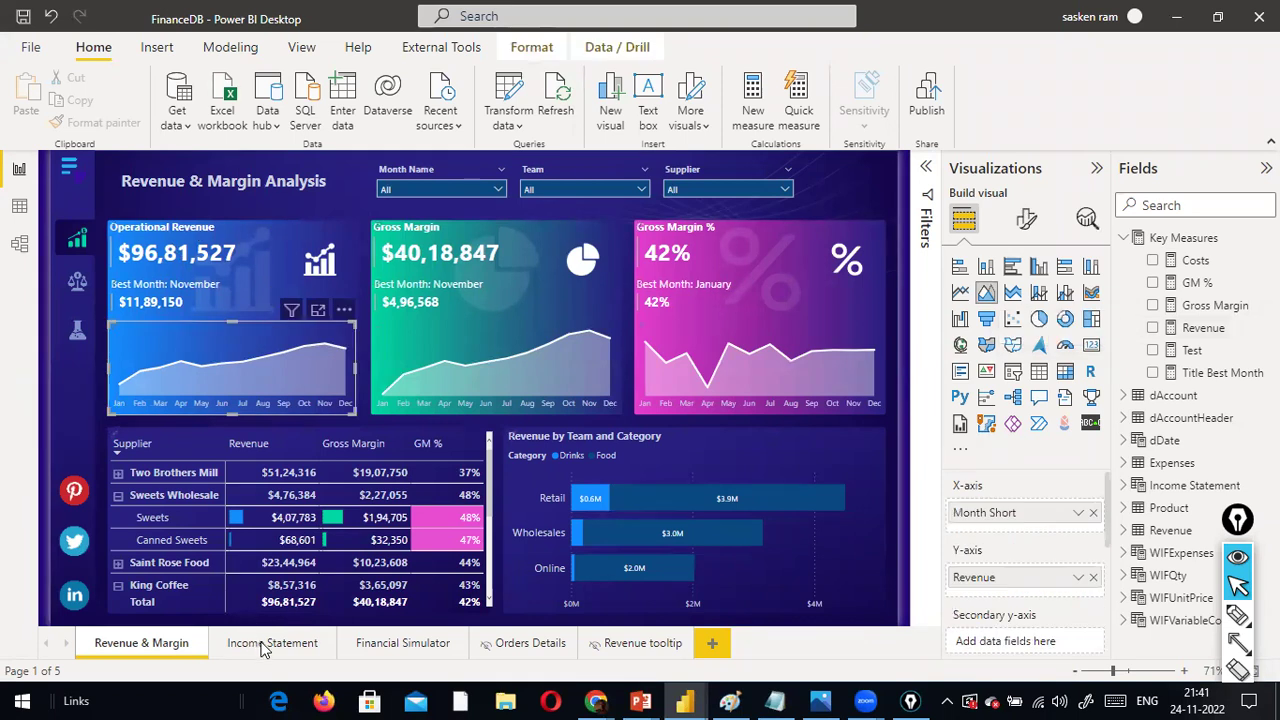
left_click(343, 655)
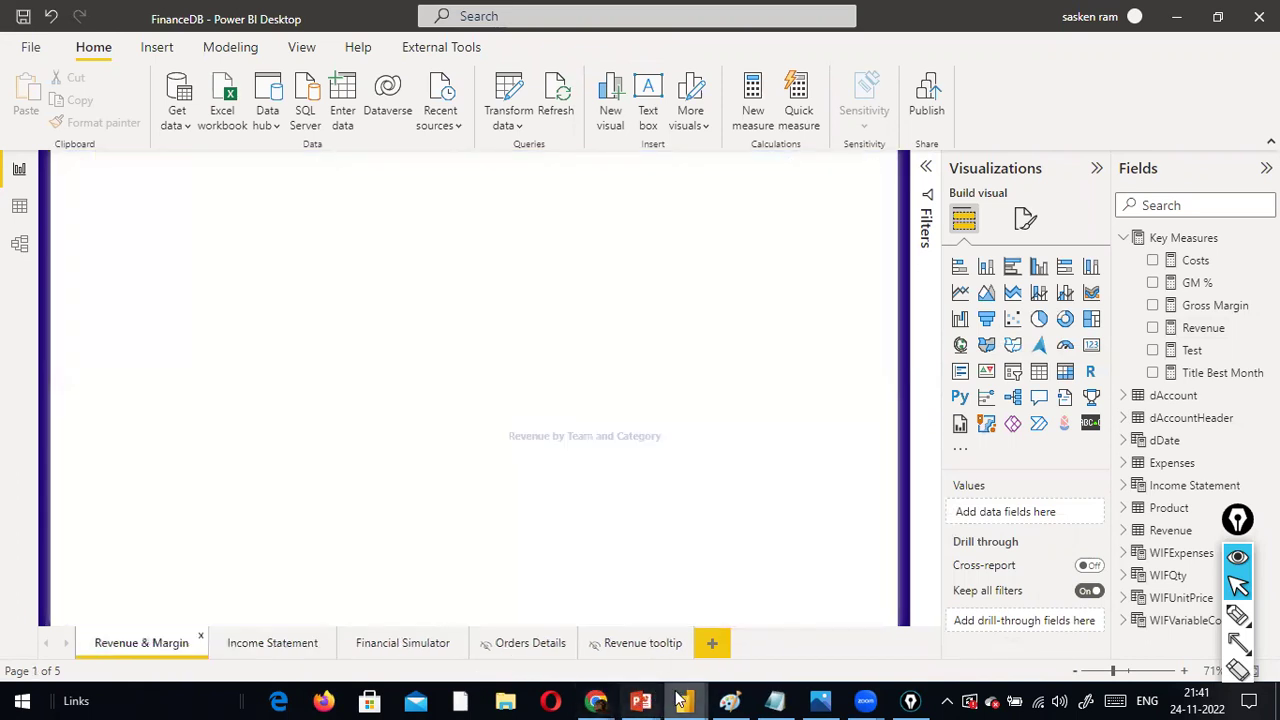
Switch back to the Report Dashboard Design v0.1 report and review the Sales by Month and Year chart and Page 4
mouse_move(675, 688)
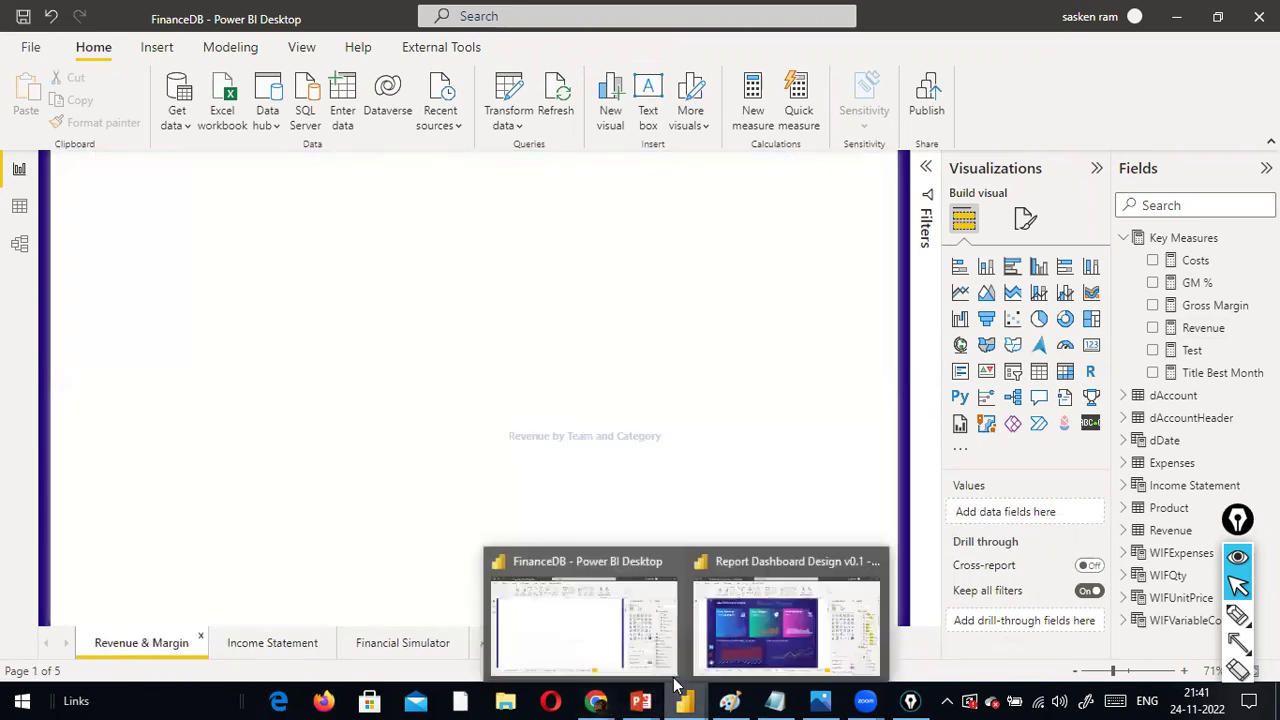
left_click(740, 640)
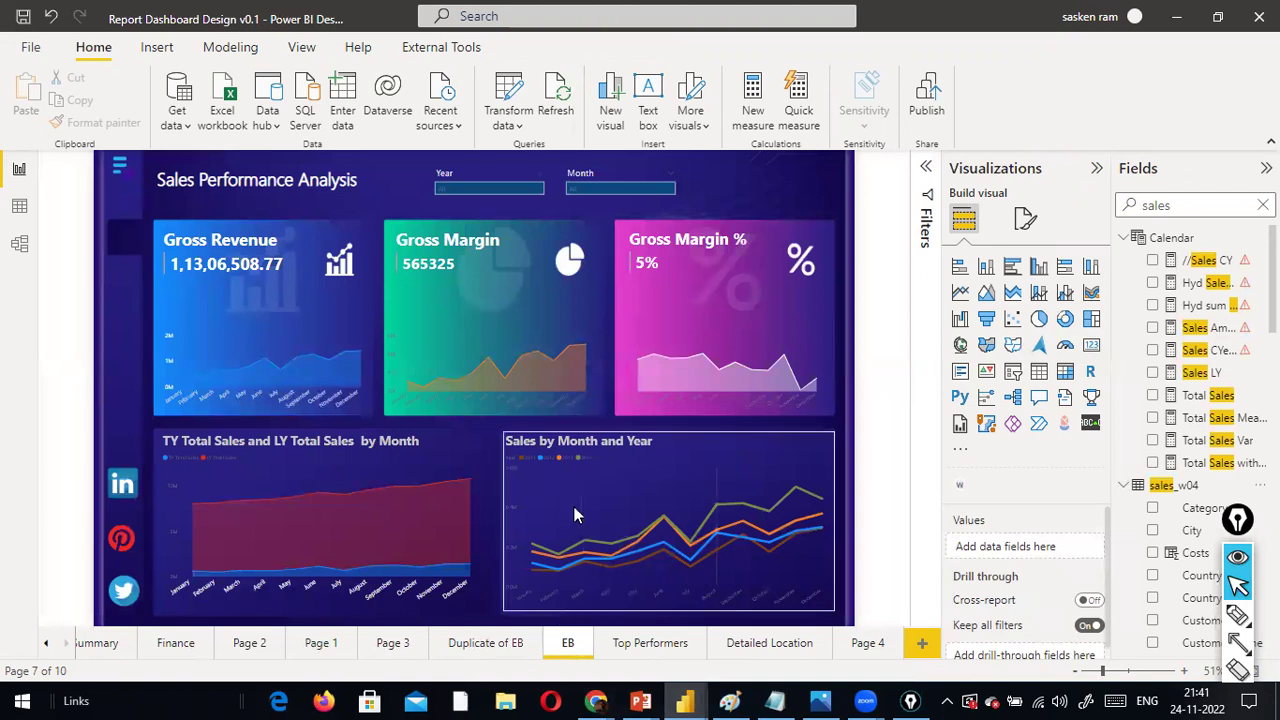
mouse_move(575, 514)
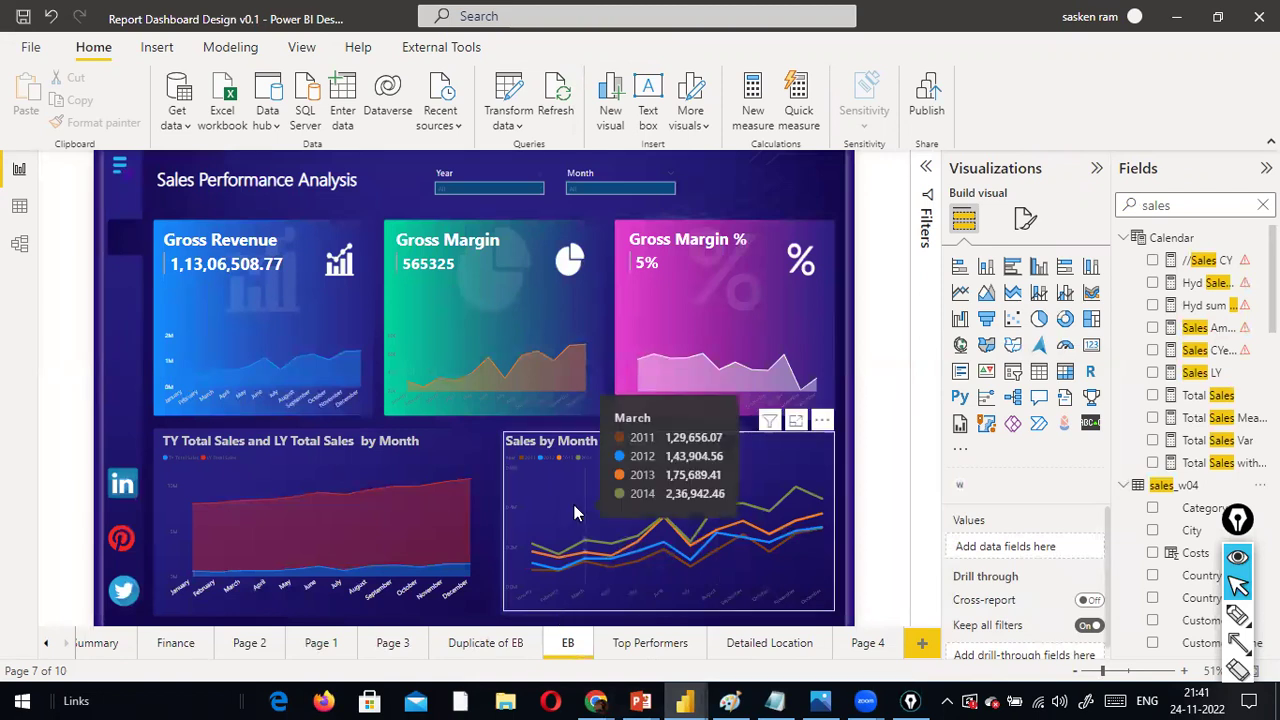
left_click(866, 645)
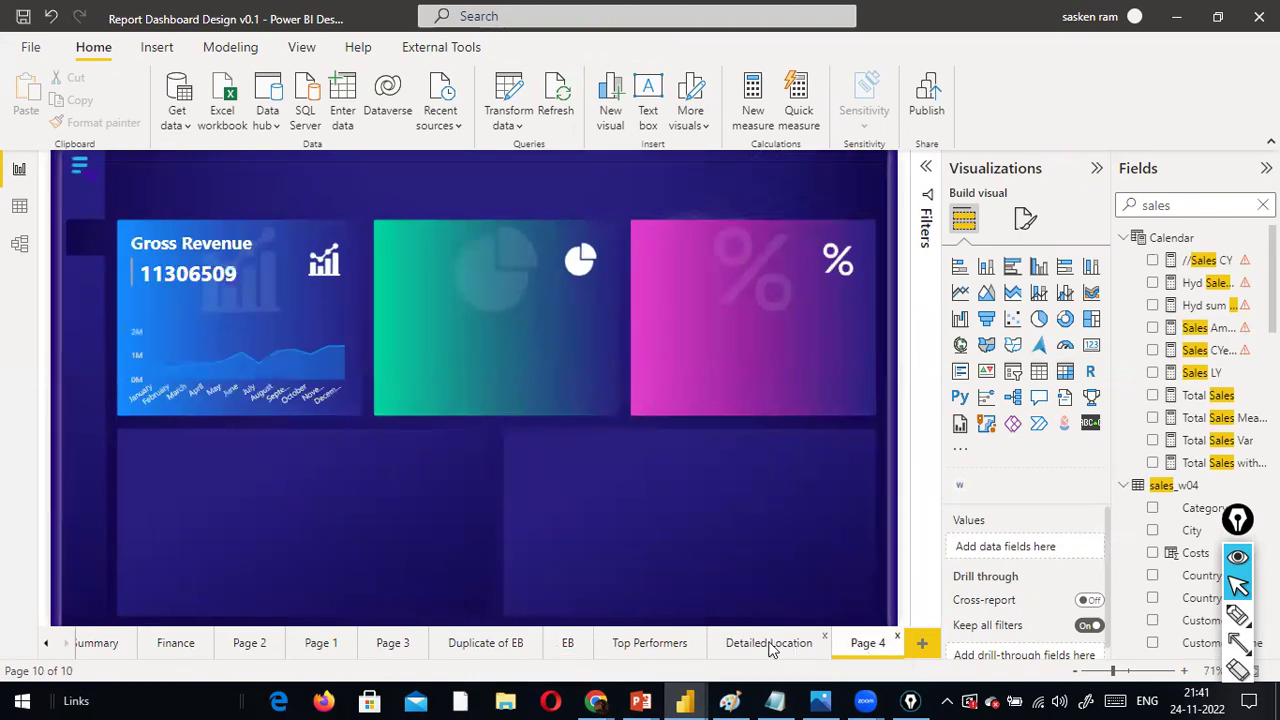
Open the Top Performers page and read the bar values in the Top 5 Profit by Region chart
left_click(648, 645)
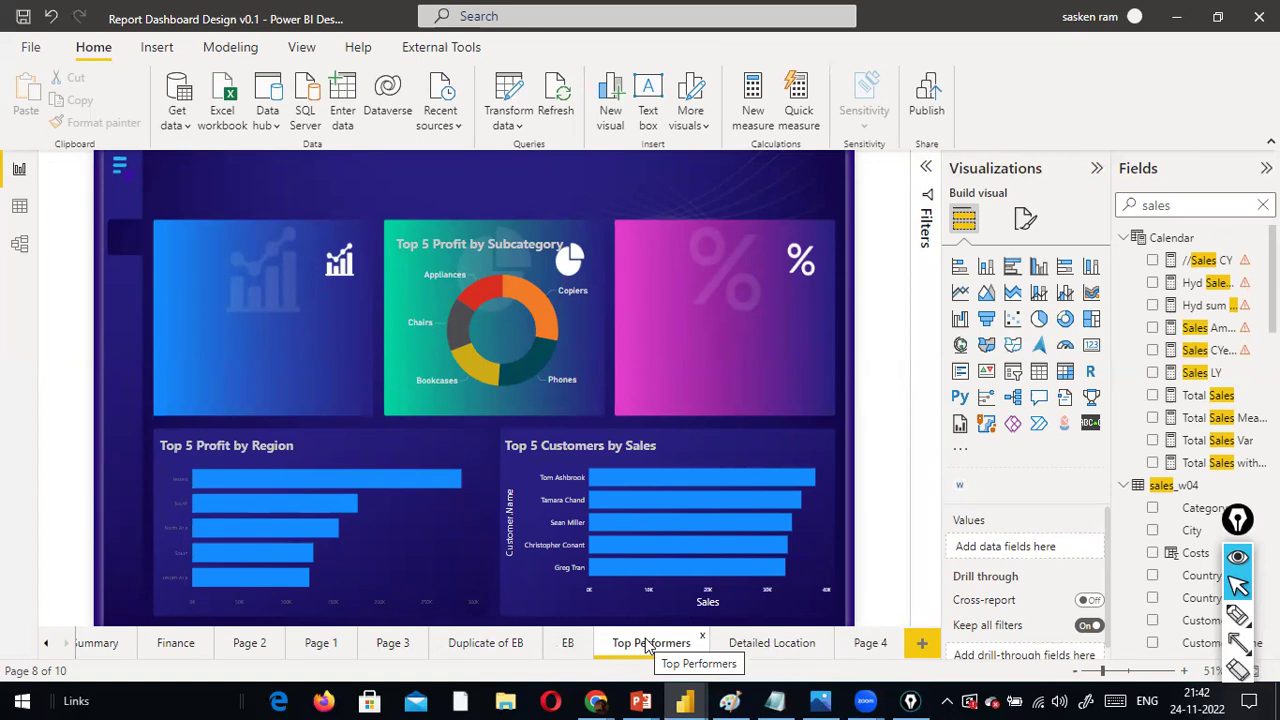
mouse_move(786, 443)
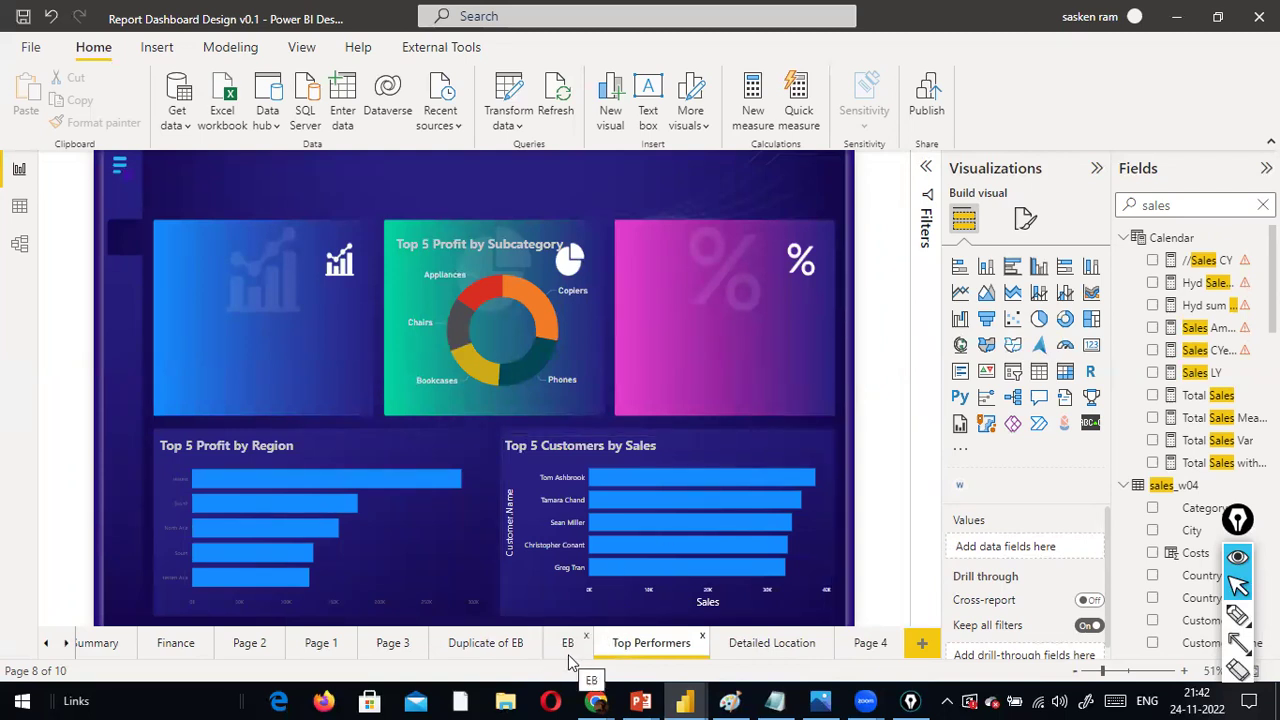
mouse_move(274, 557)
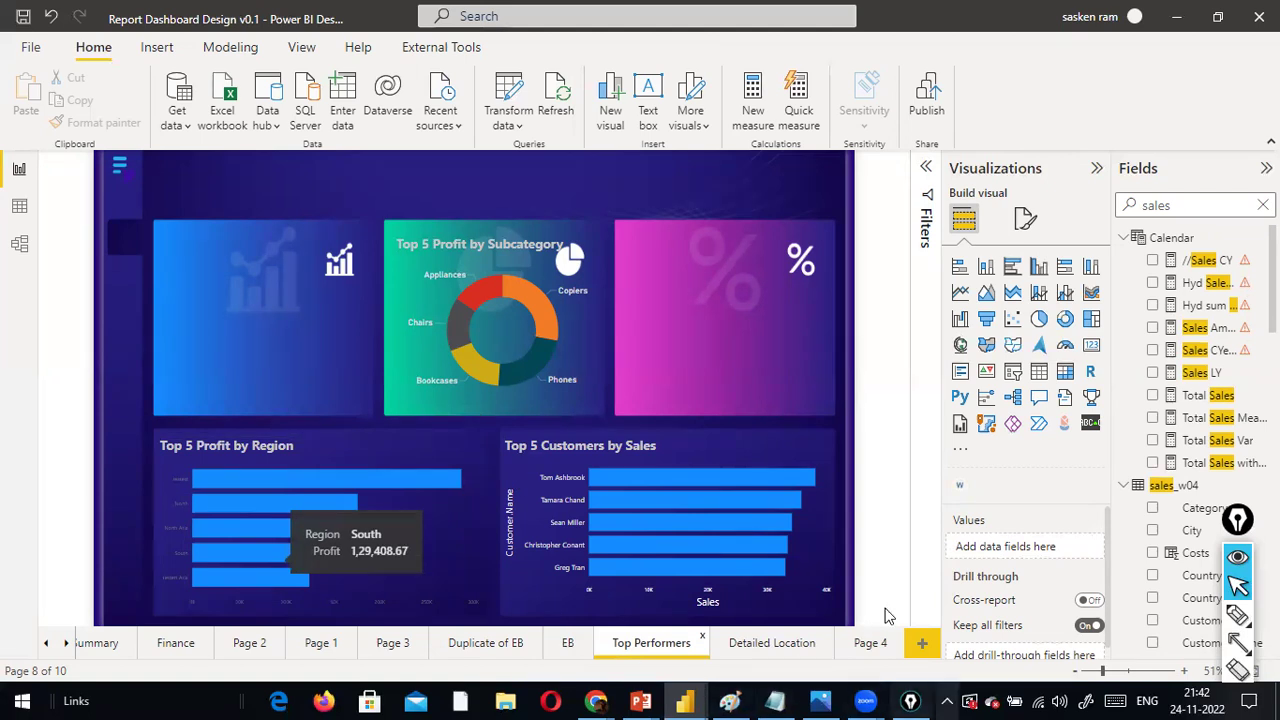
Select the Top 5 Profit by Region chart and show its visual-level filters
left_click(366, 466)
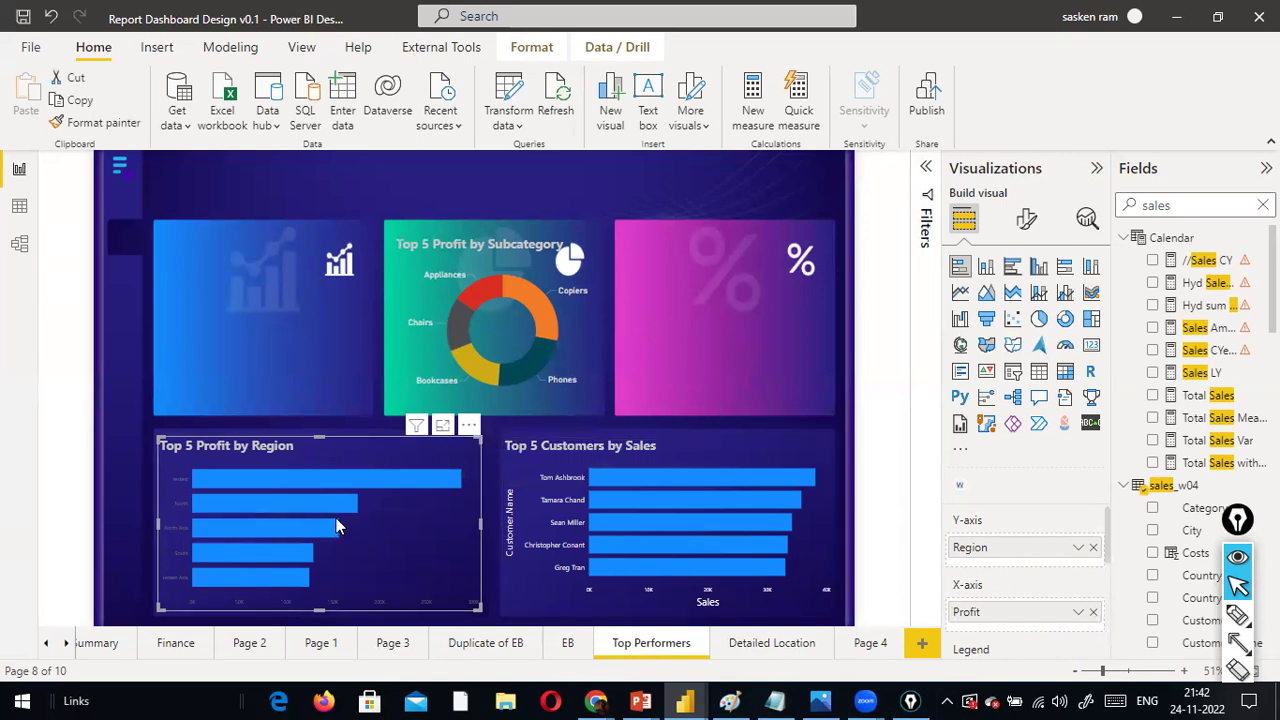
left_click(927, 168)
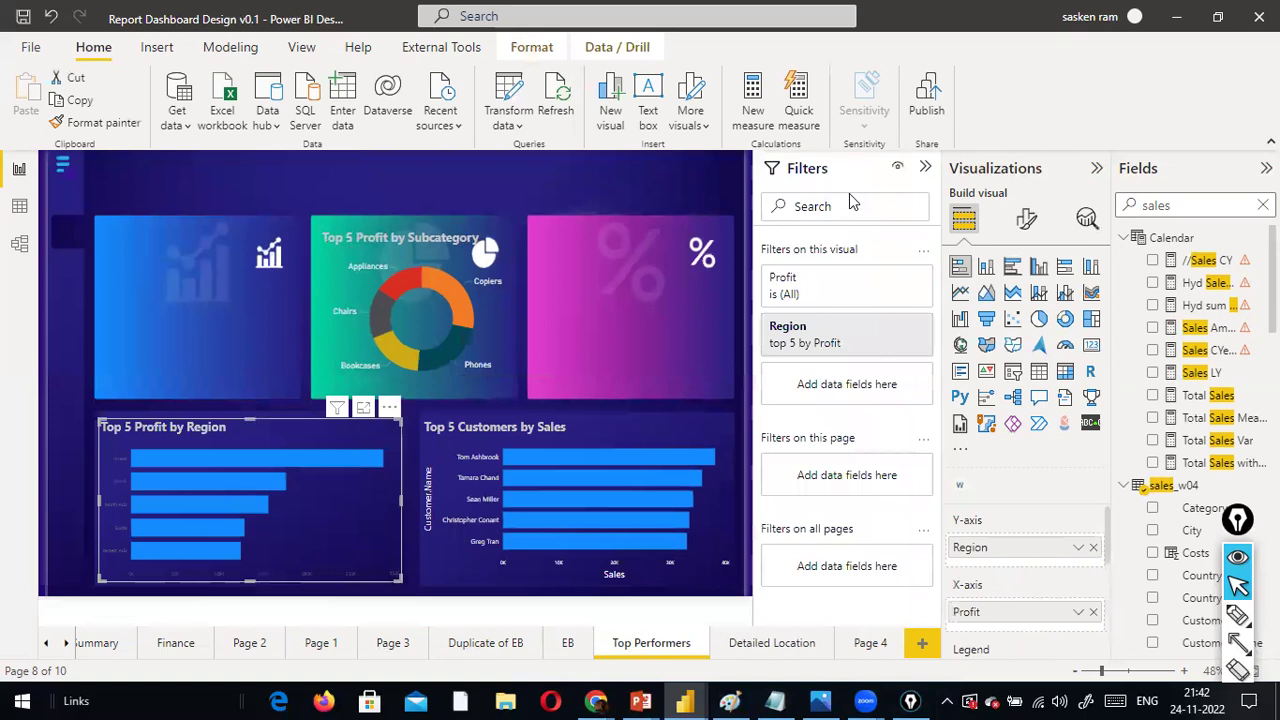
left_click(925, 167)
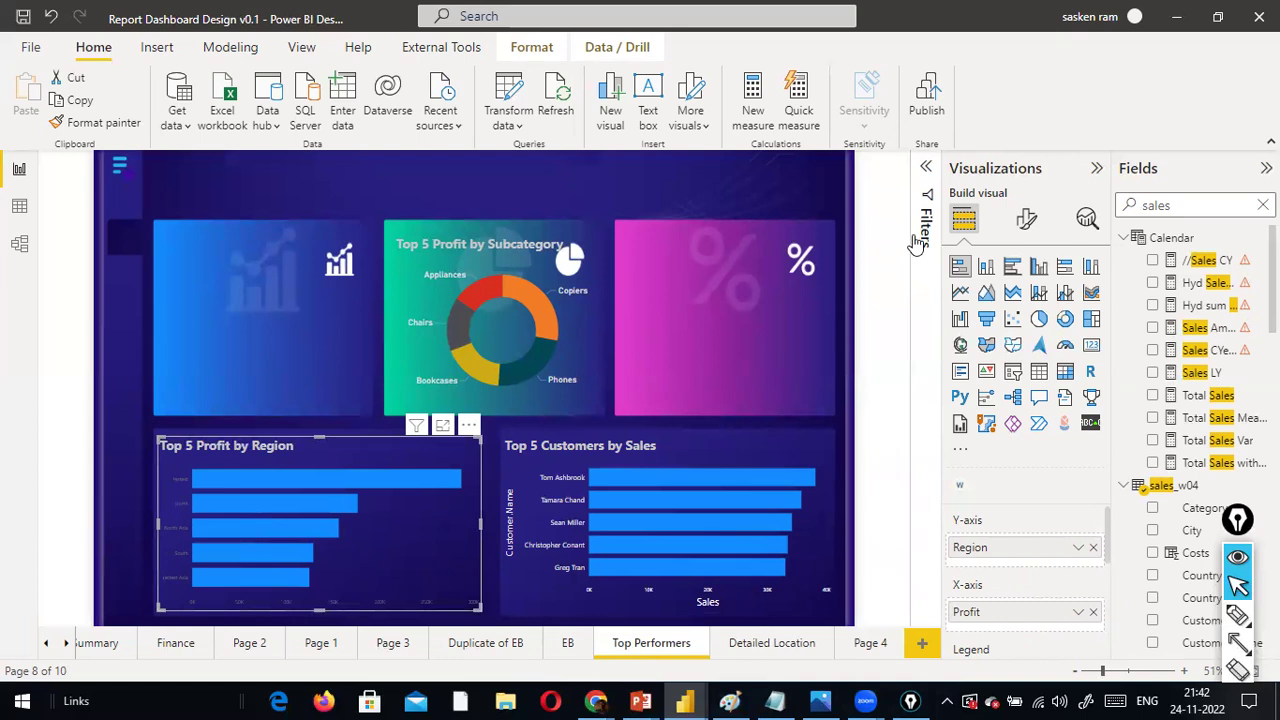
left_click(927, 168)
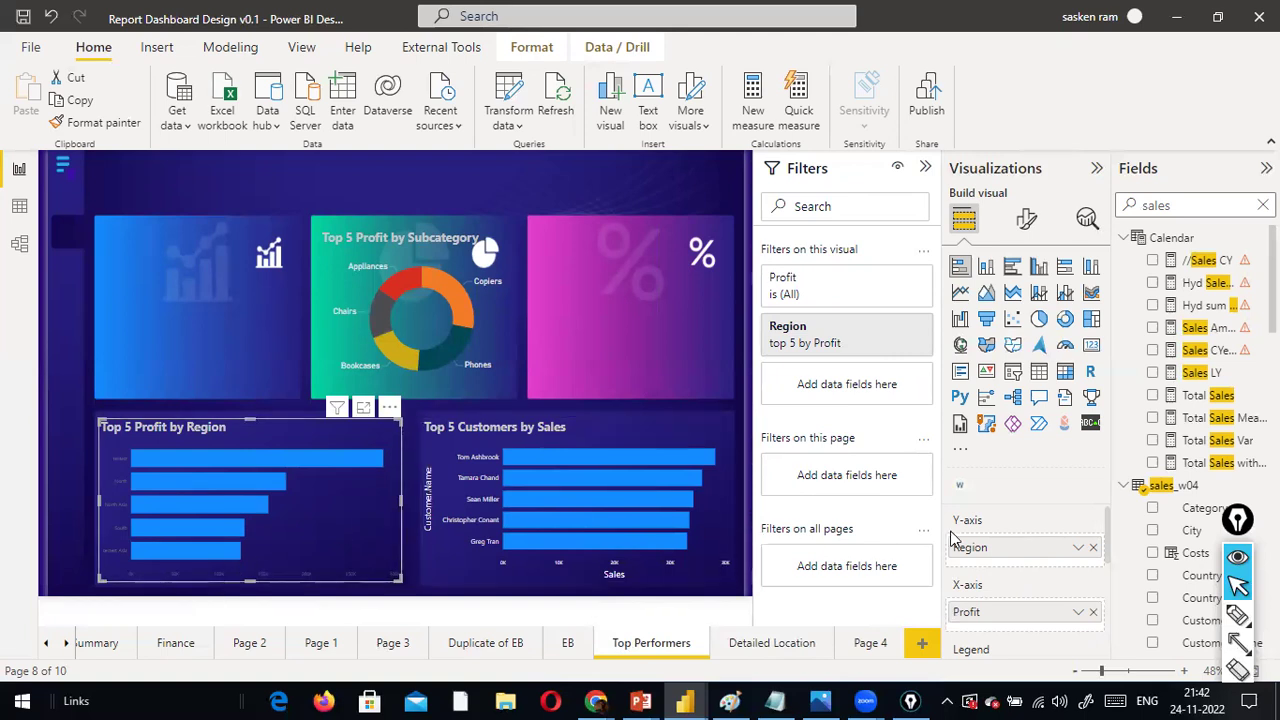
Mark the chart's Region and Profit axis fields with red arrows and expand its Region filter to examine the Top N settings
mouse_move(371, 517)
left_mouse_down()
mouse_move(667, 549)
mouse_move(940, 538)
left_mouse_up()
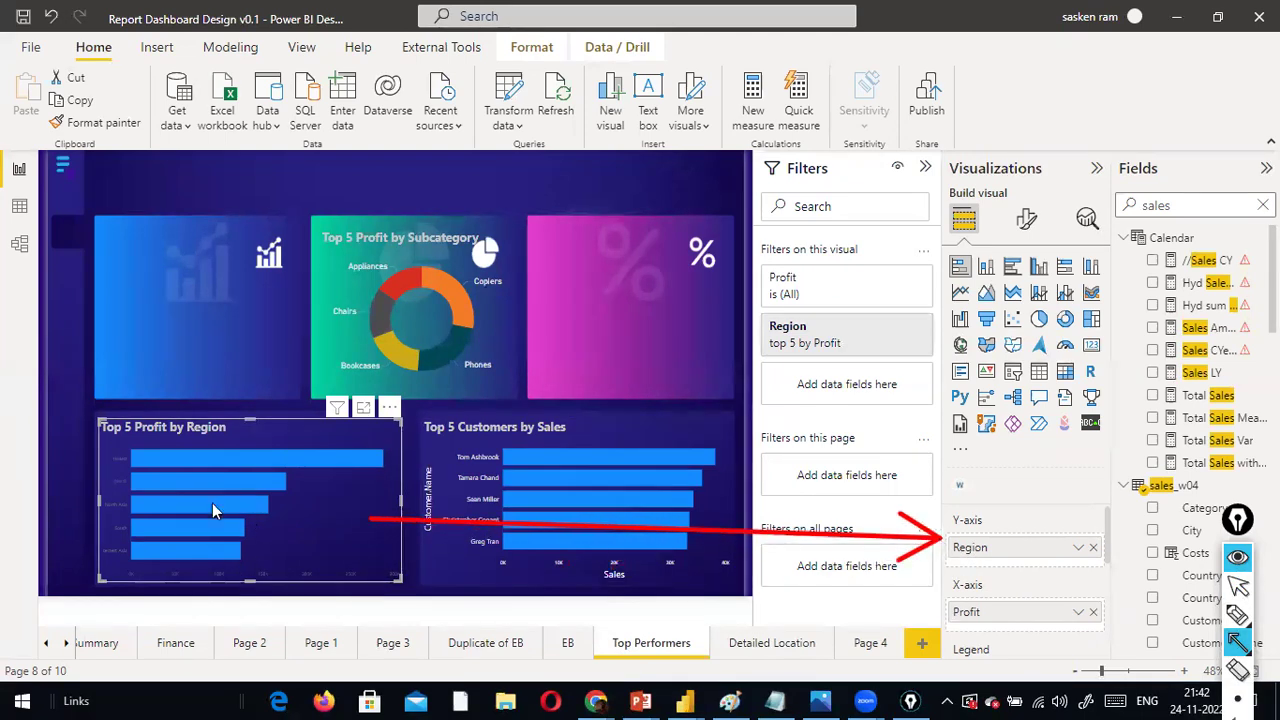
left_click_drag(962, 622, 288, 508)
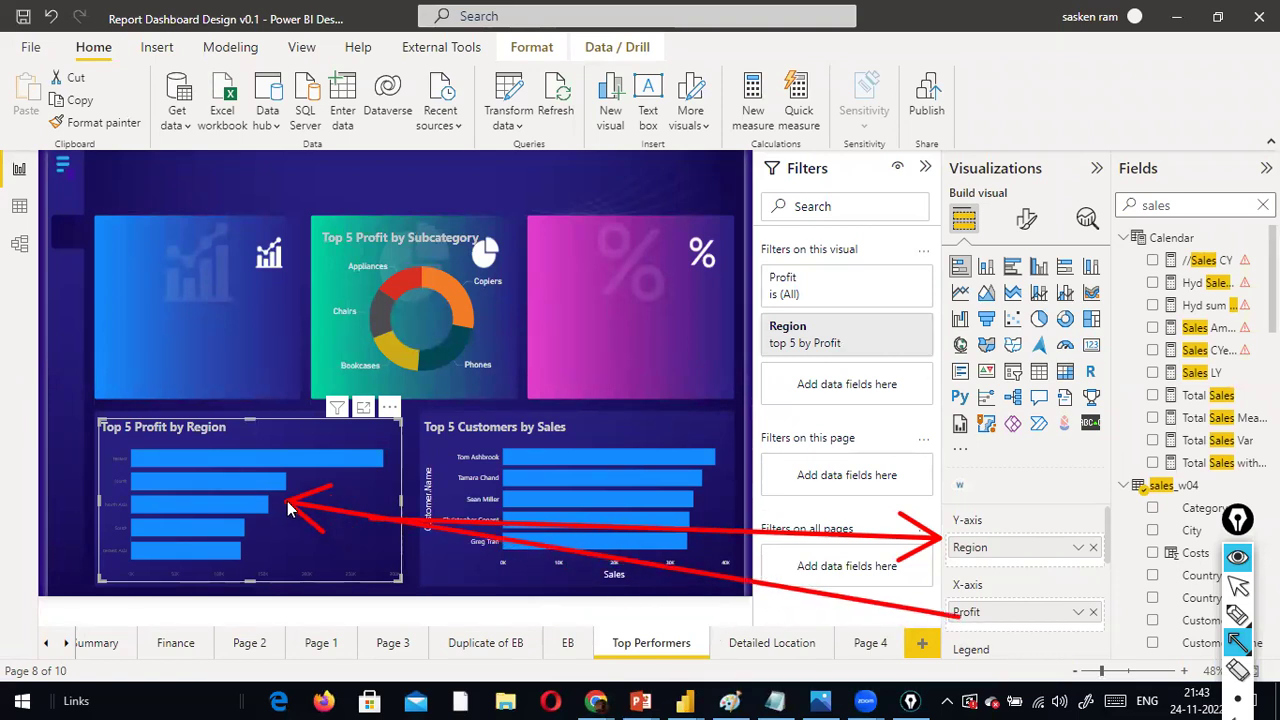
left_click(786, 320)
key("ctrl+shift+1")
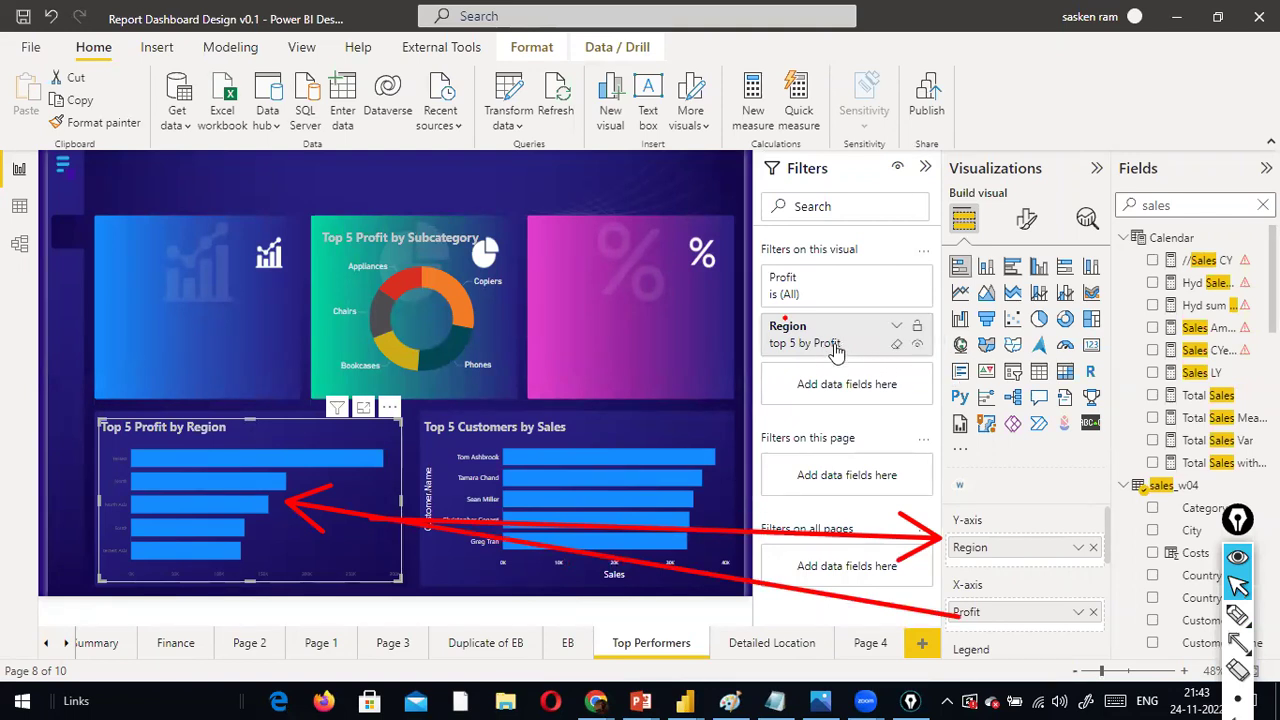
left_click(893, 330)
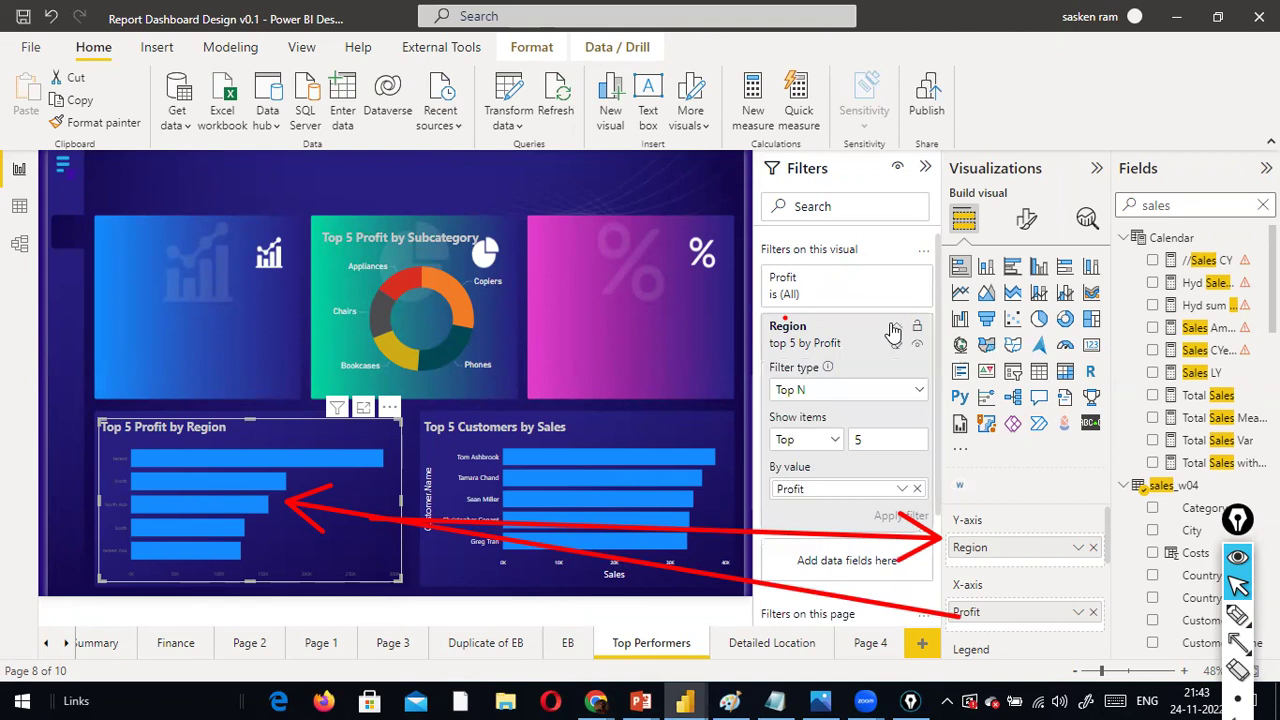
Try Basic filtering and Advanced filtering as the Region filter's type, and return it to Top N with the top 5 items
left_click(893, 330)
left_click(893, 330)
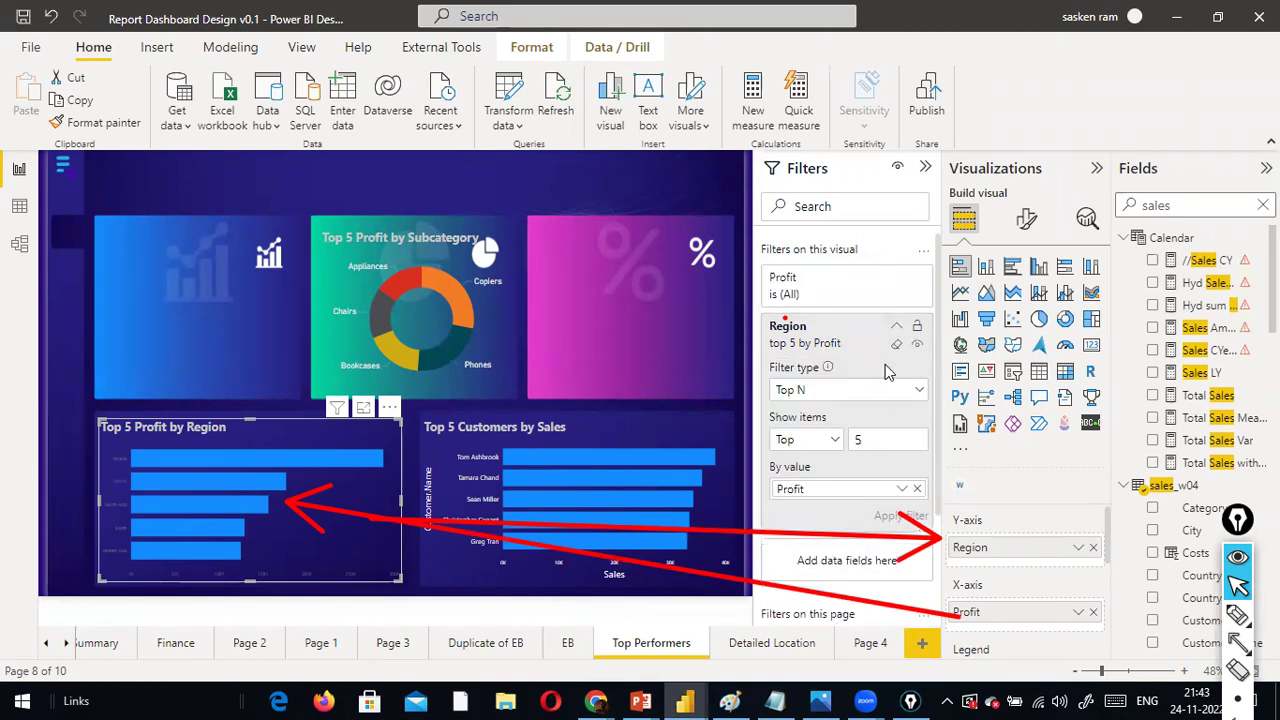
left_click(918, 395)
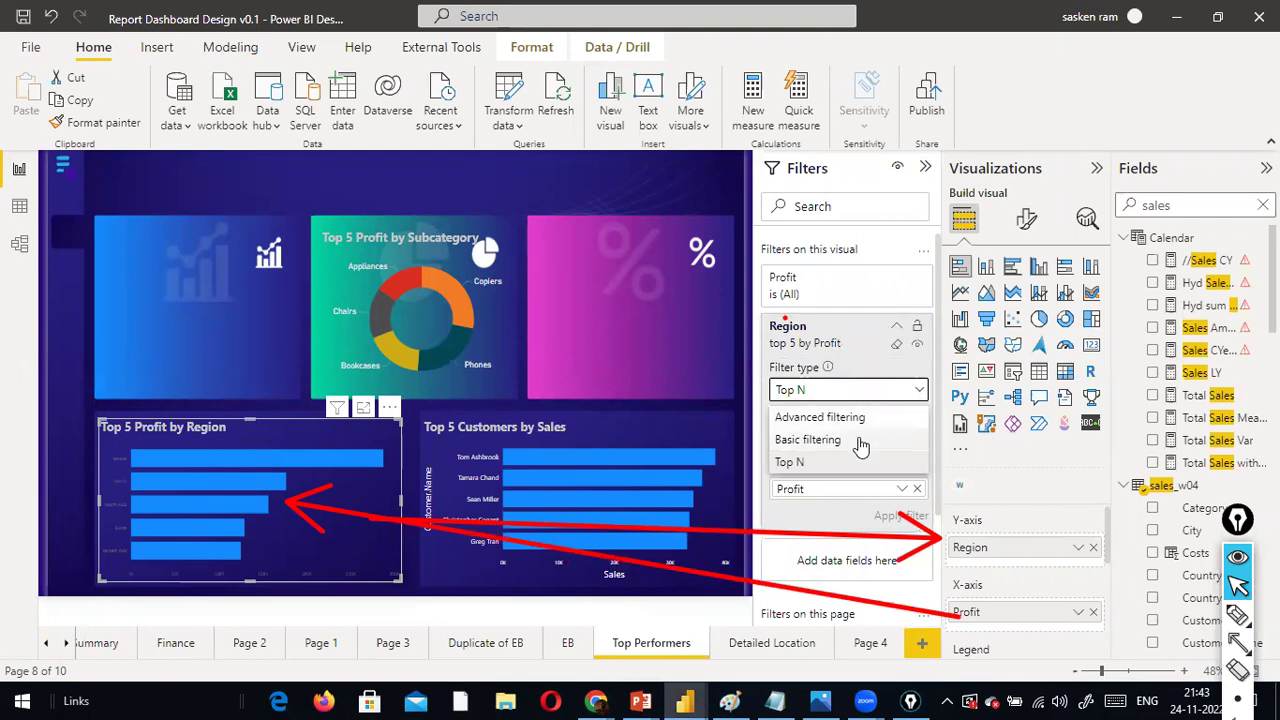
left_click(858, 441)
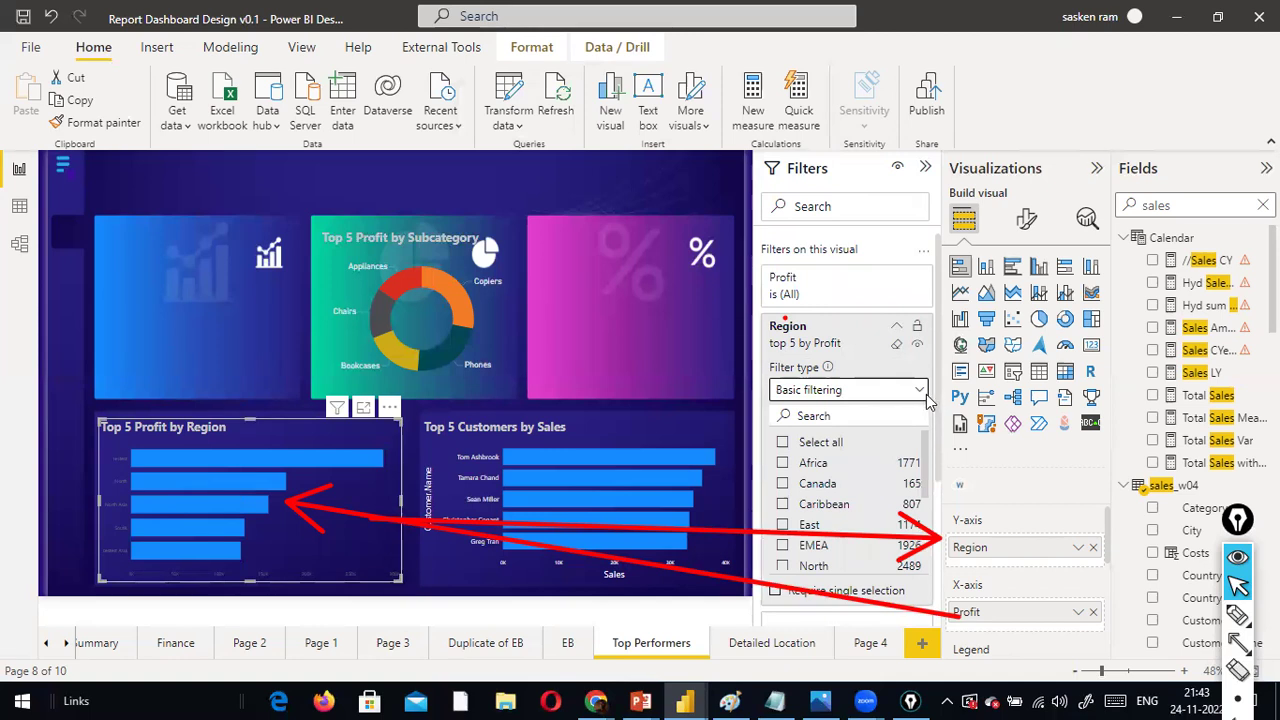
left_click(920, 391)
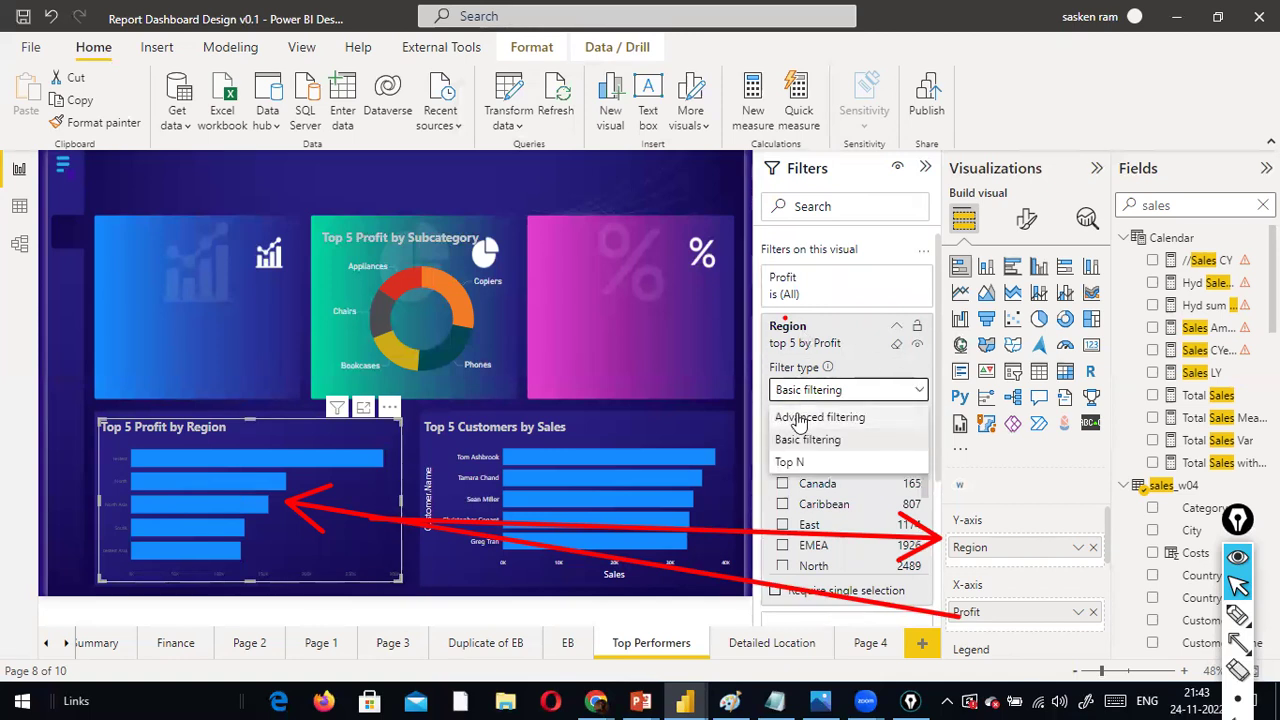
left_click(829, 416)
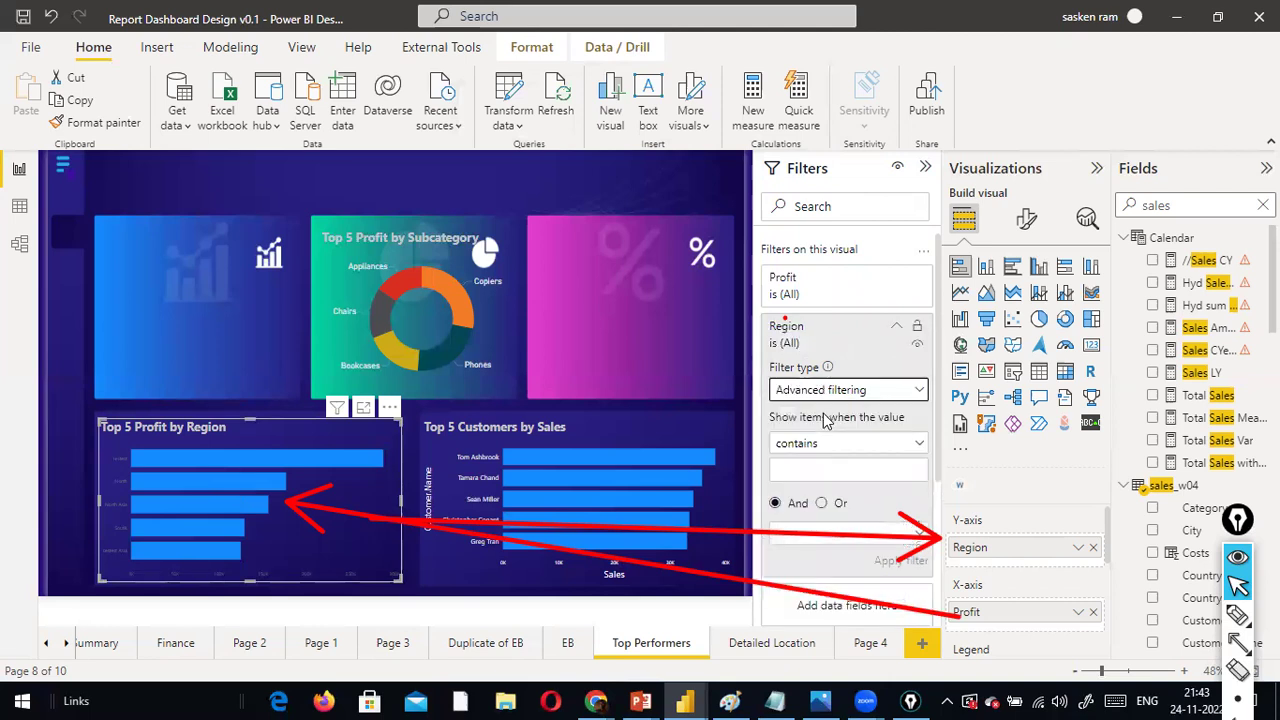
left_click(908, 394)
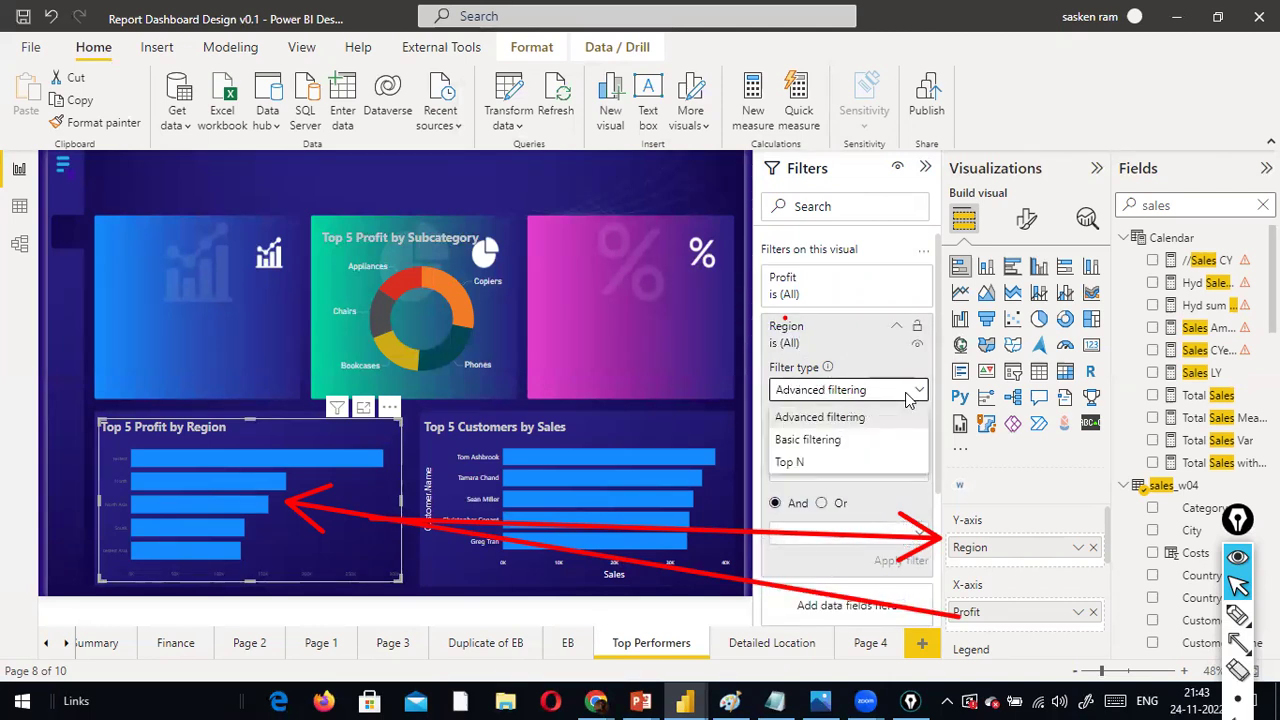
left_click(838, 462)
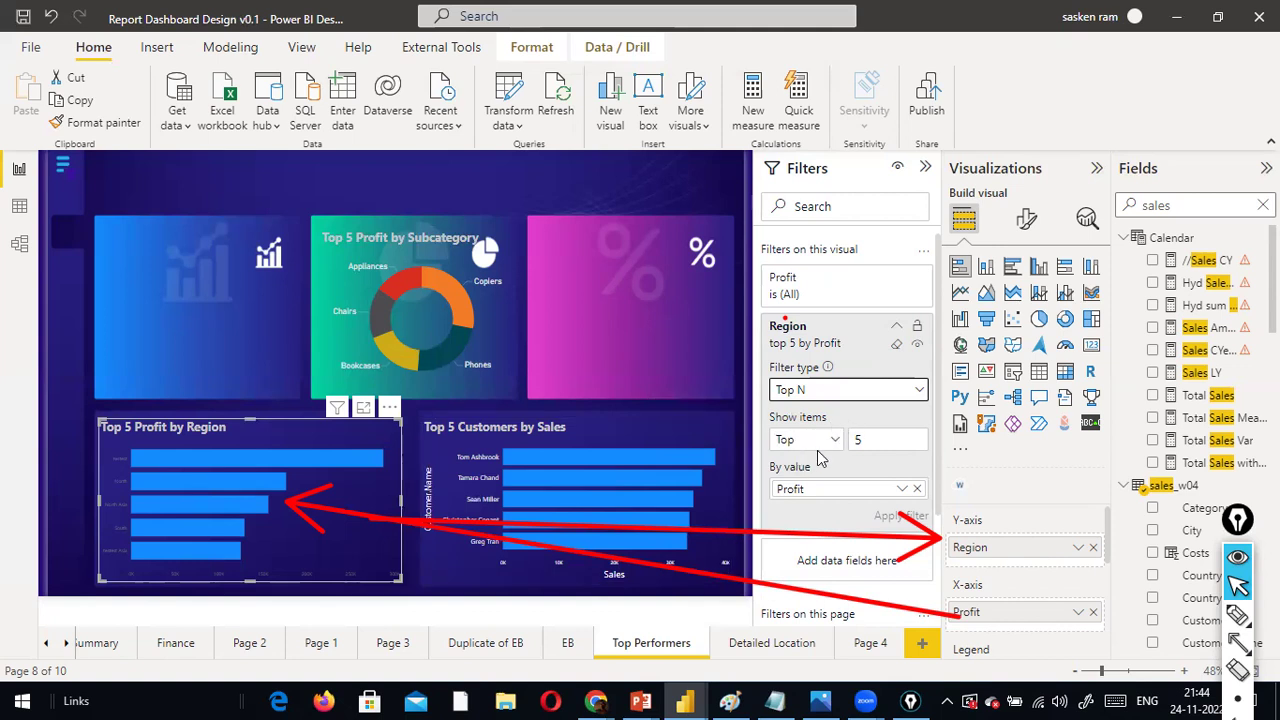
left_click(856, 441)
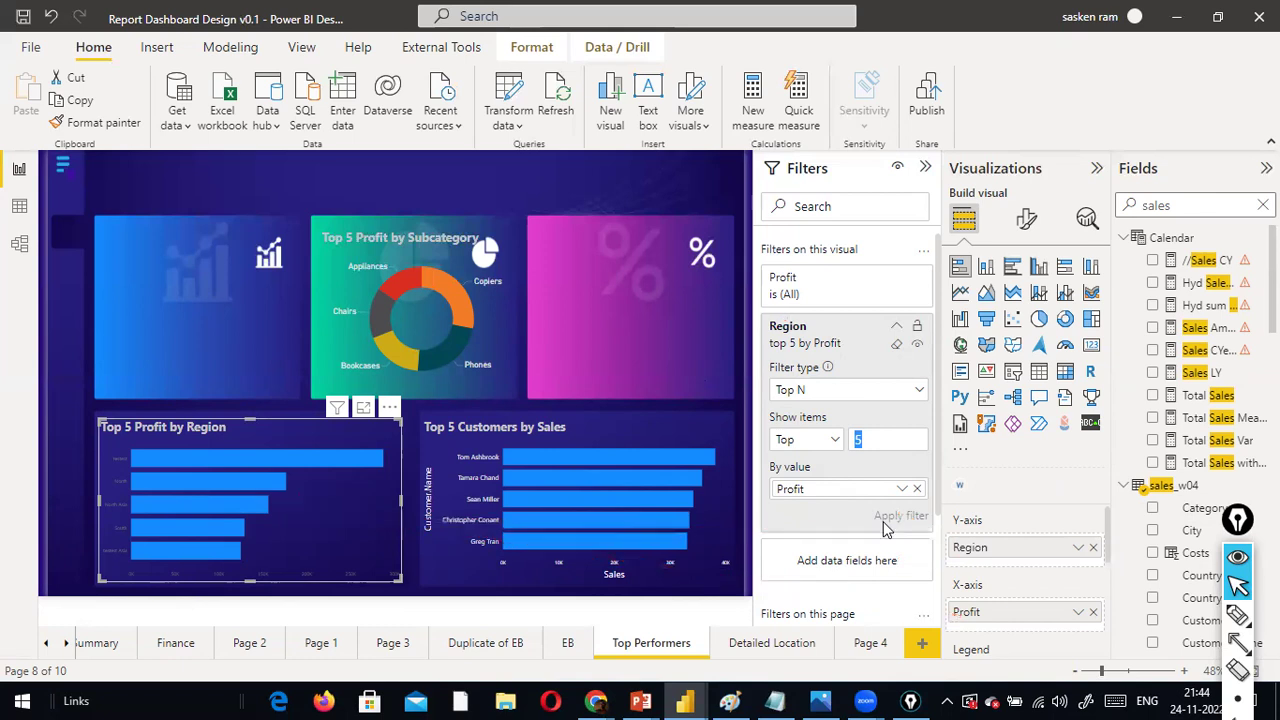
Mark the Y-axis and X-axis fields of the Top 5 Profit by Region chart with a red rectangle
left_click(313, 575)
scroll(1016, 581, "down", 2)
scroll(1016, 581, "up", 2)
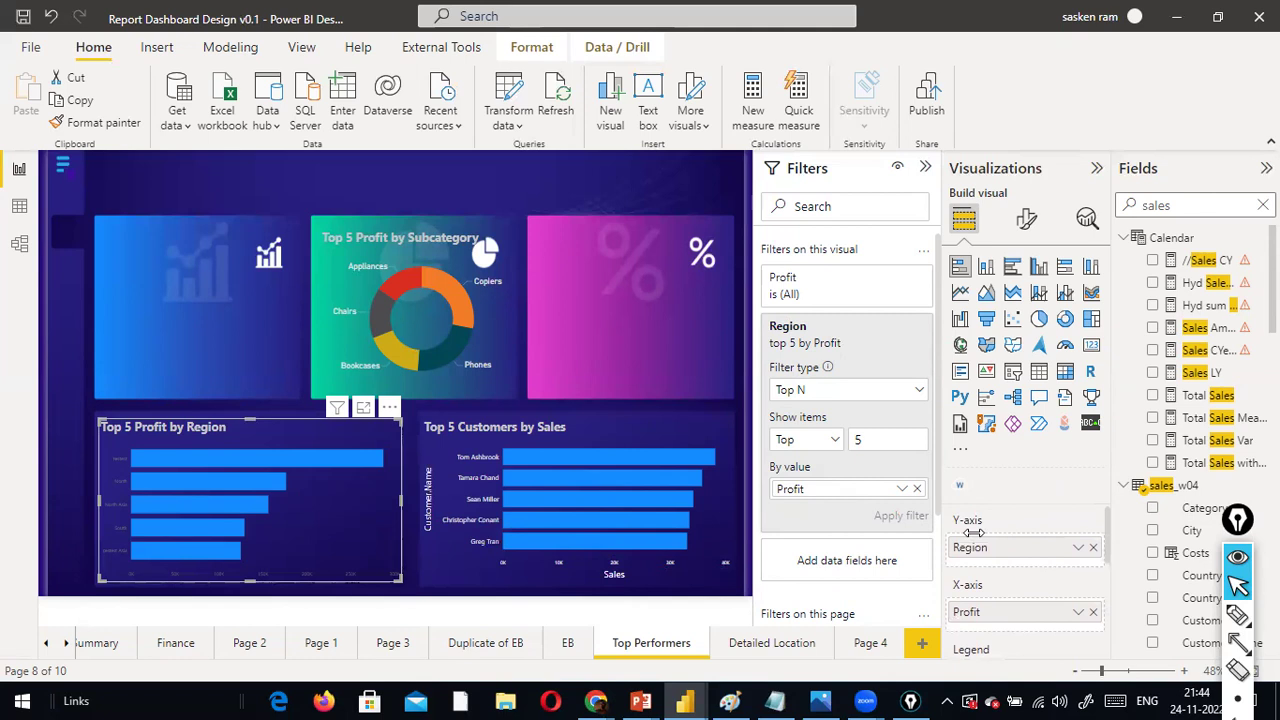
left_click(1238, 643)
mouse_move(921, 494)
left_mouse_down()
mouse_move(1041, 659)
mouse_move(1008, 645)
mouse_move(1090, 645)
left_mouse_up()
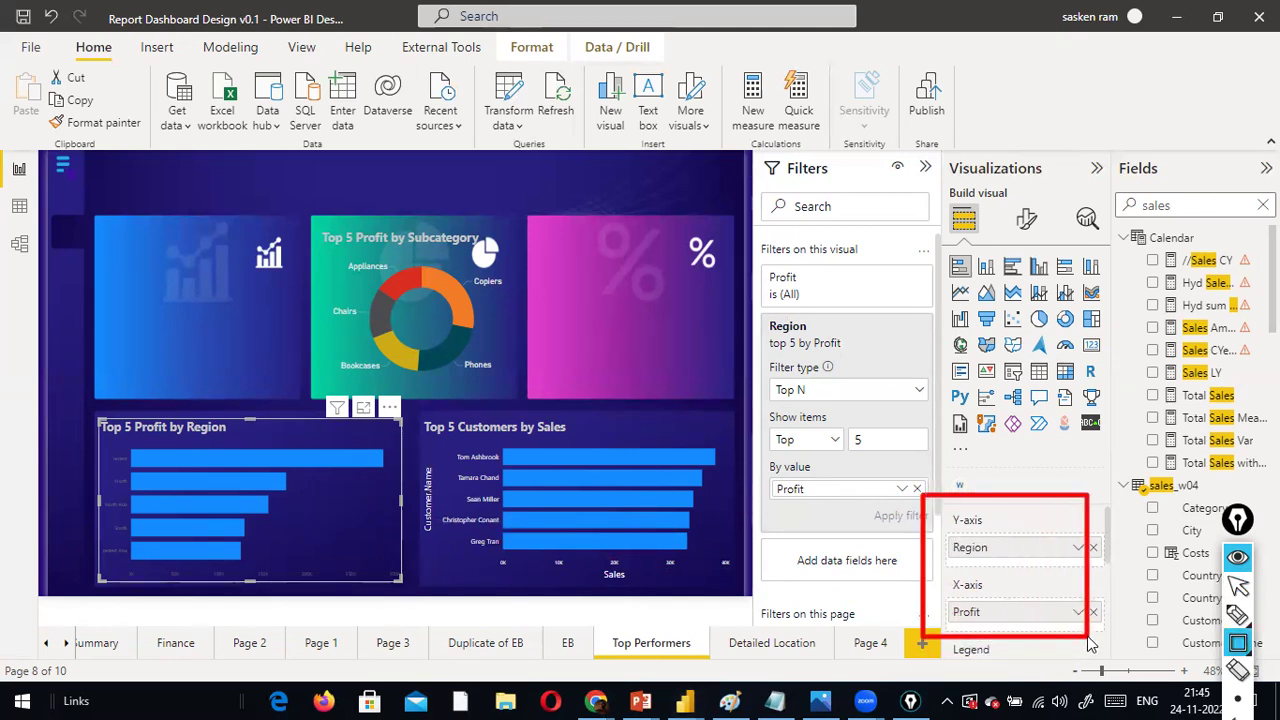
left_click(1238, 587)
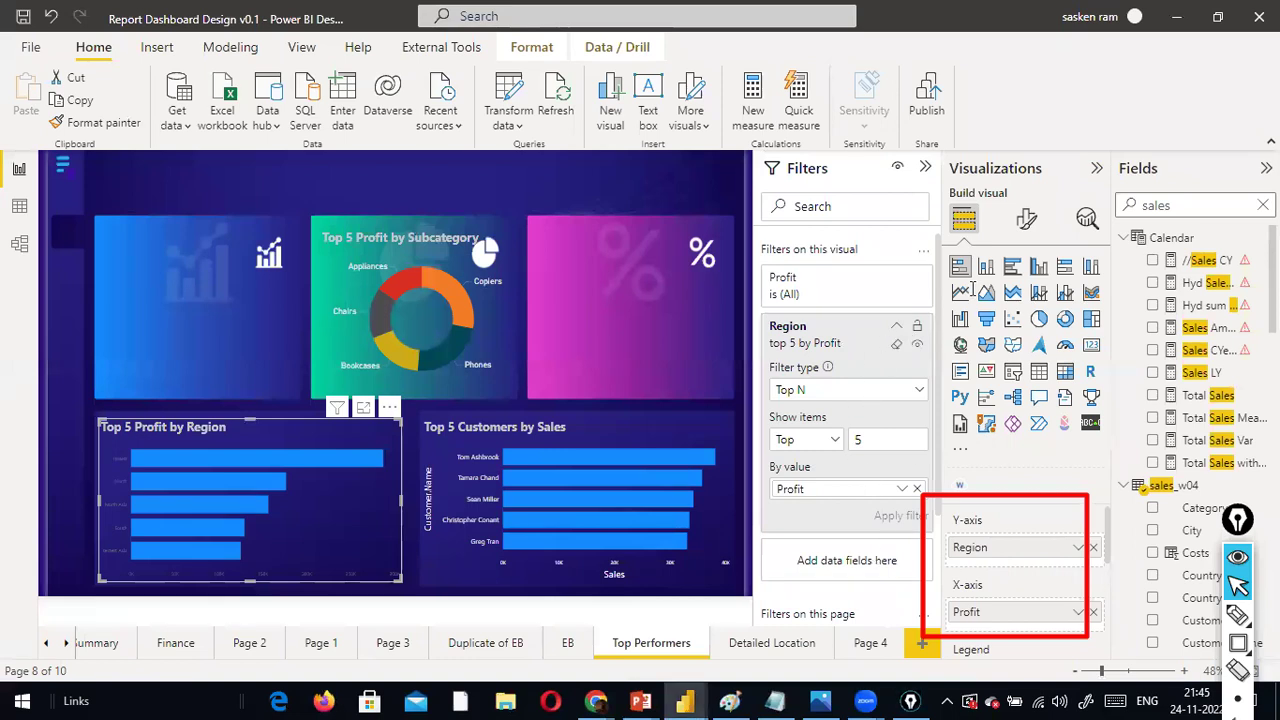
Reopen the chart's filters and examine the Region filter's Top N type and its item count
left_click(926, 168)
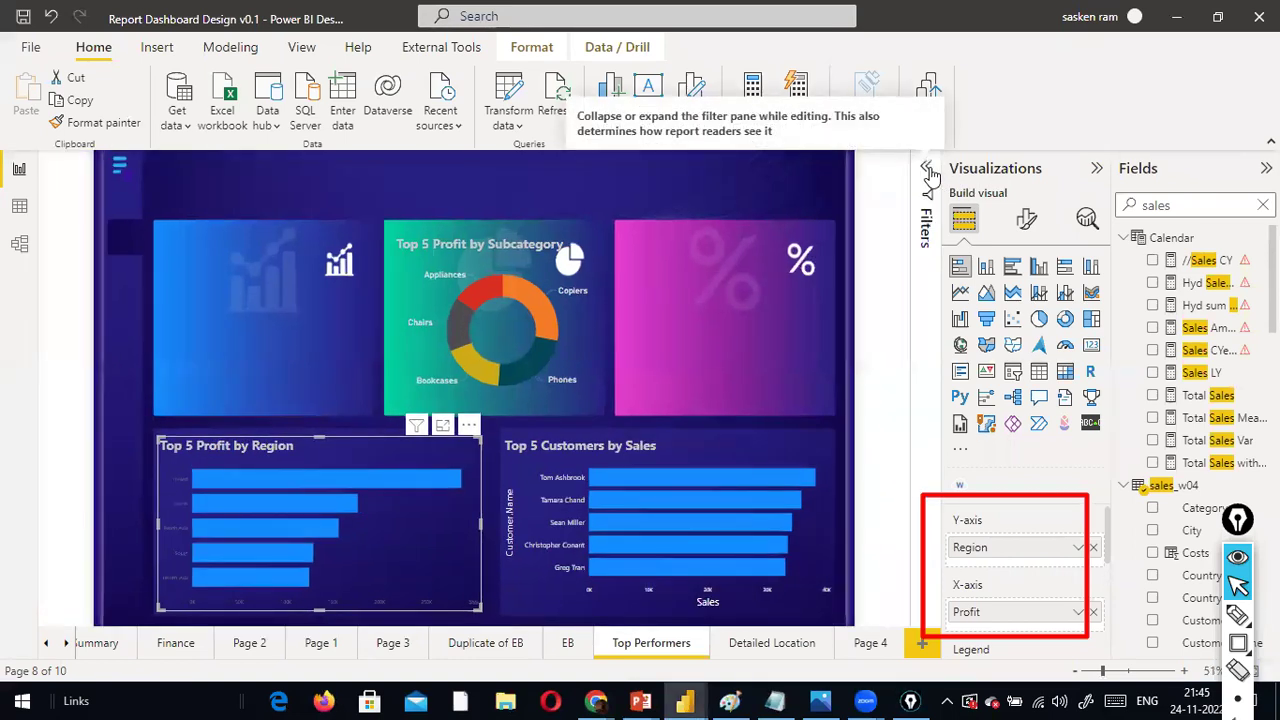
left_click(928, 170)
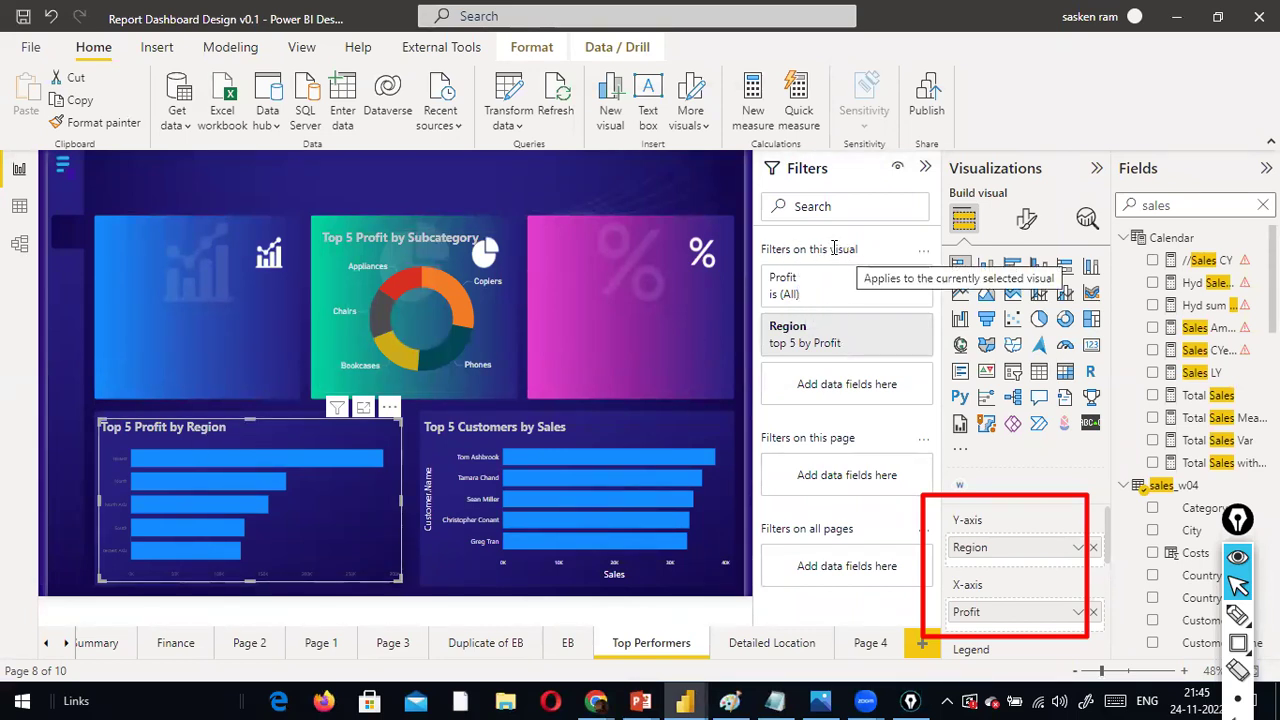
mouse_move(867, 322)
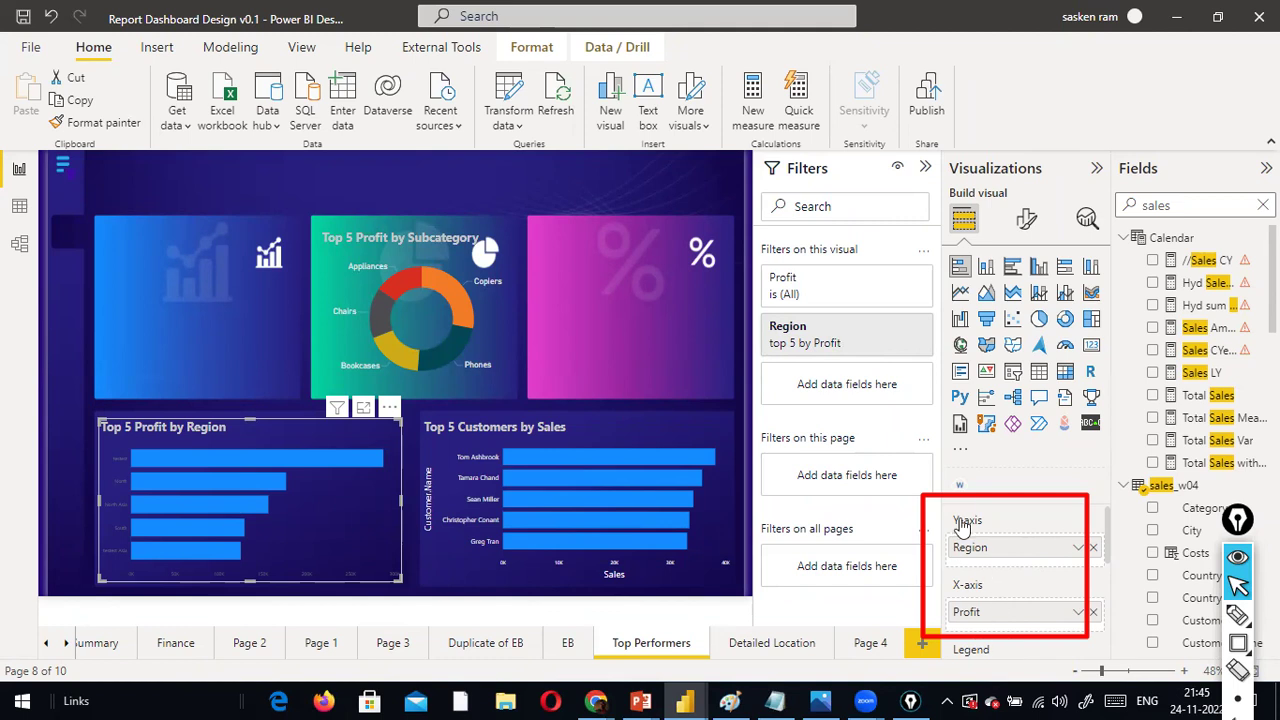
left_click(896, 331)
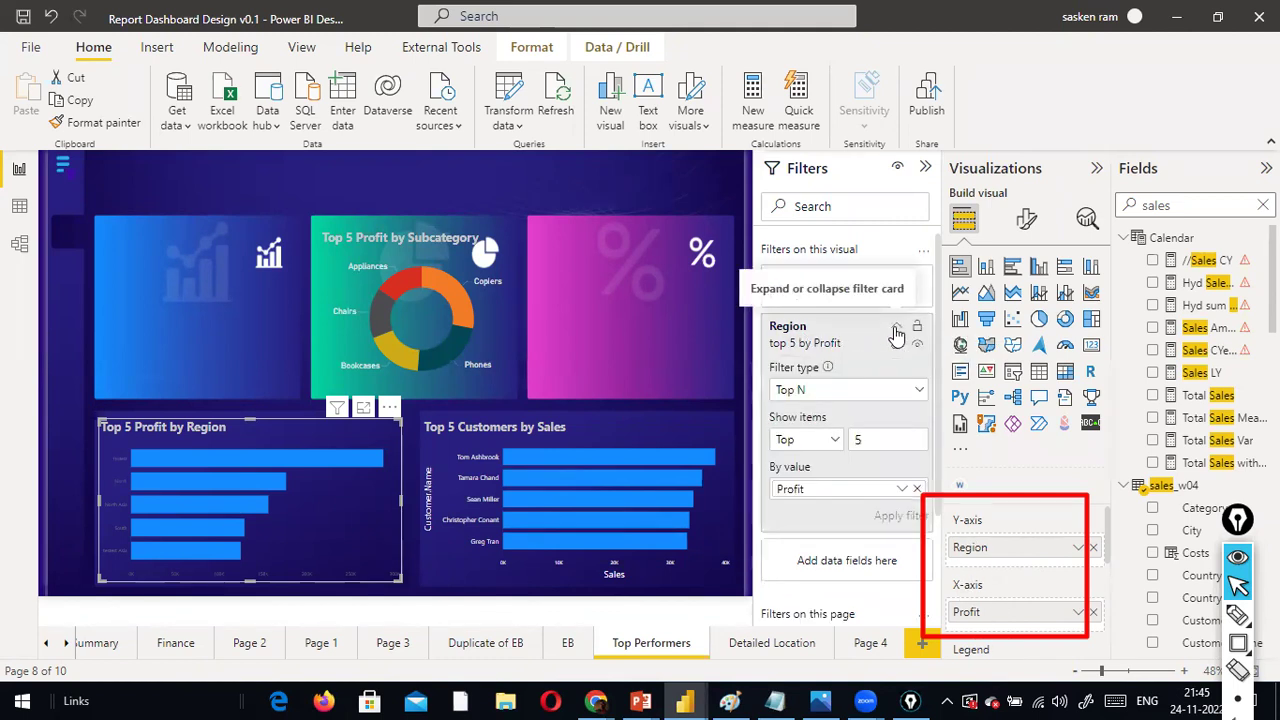
left_click(919, 392)
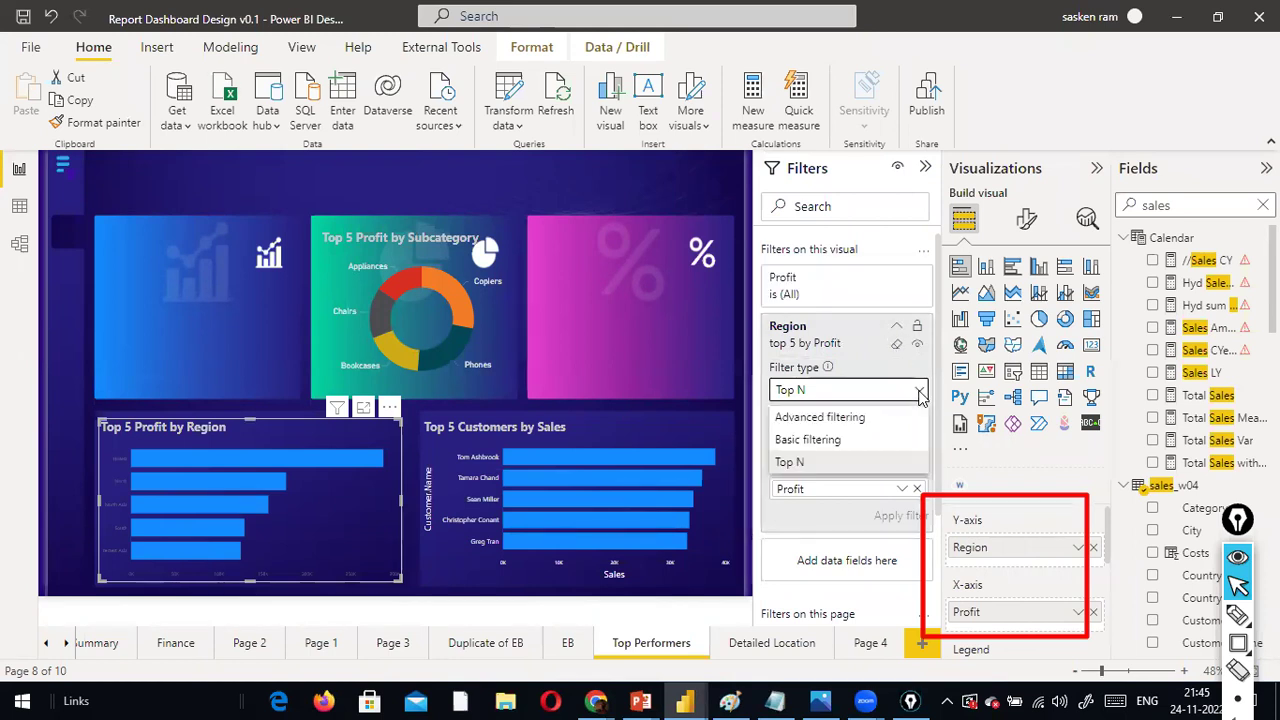
left_click(800, 464)
left_click(853, 444)
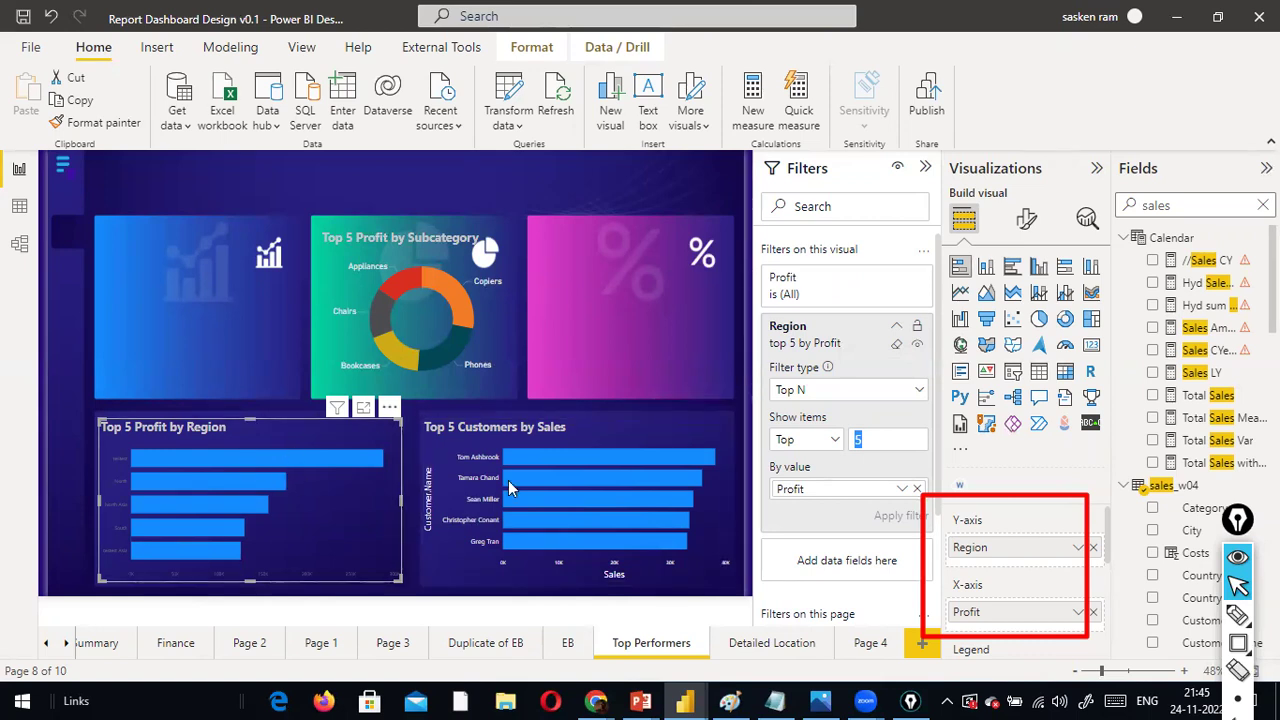
Remove the Region filter's By value field, add Profit from the sales_w04 table in its place, and apply the filter
mouse_move(532, 466)
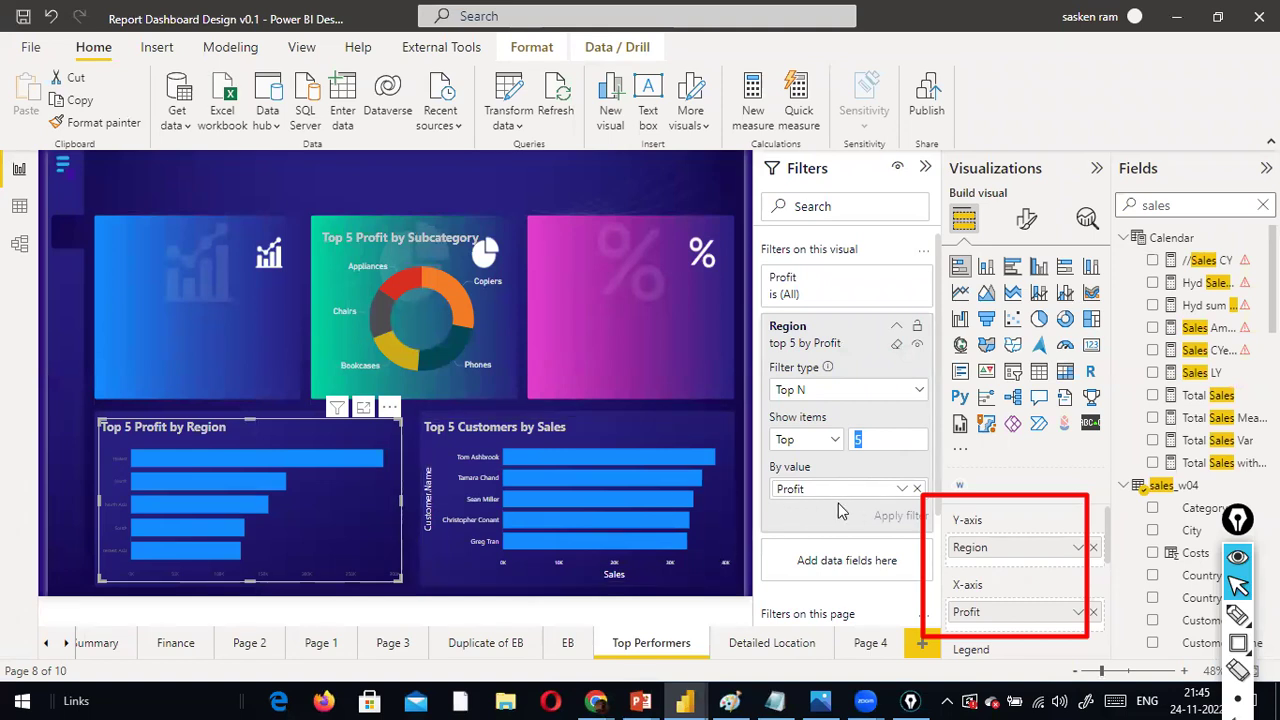
left_click(917, 489)
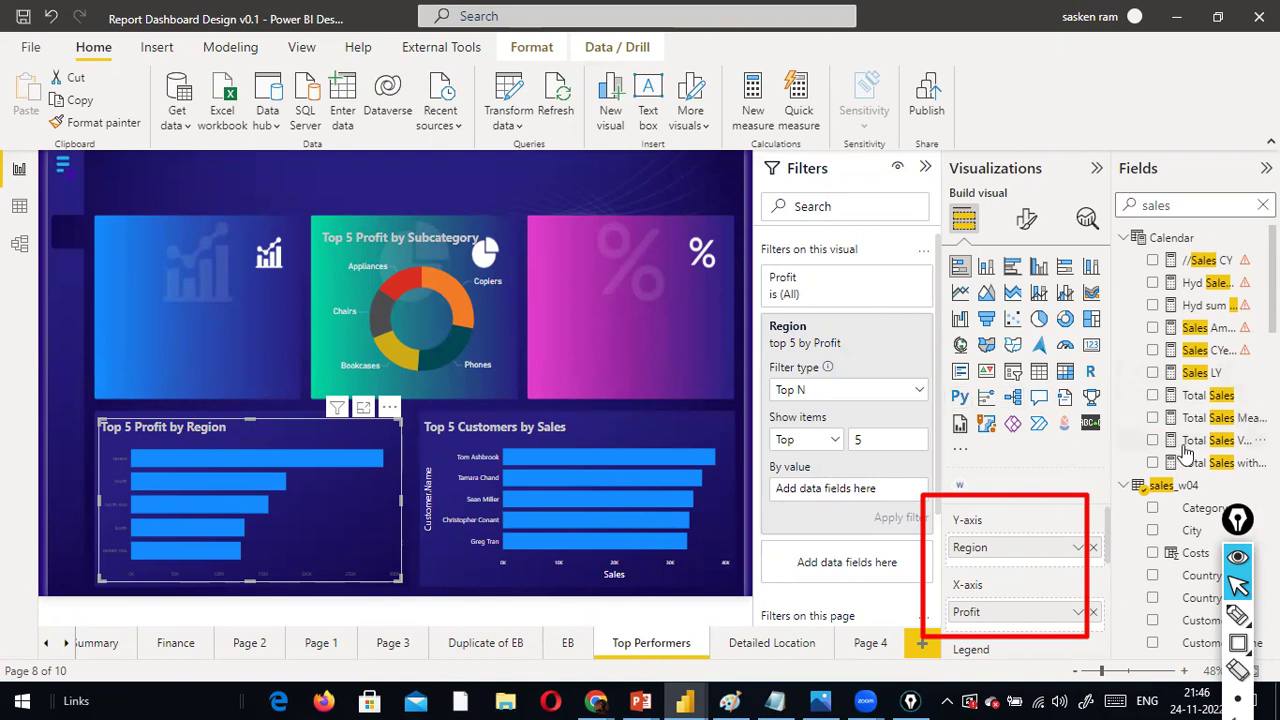
scroll(1250, 497, "down", 5)
scroll(1250, 497, "down", 3)
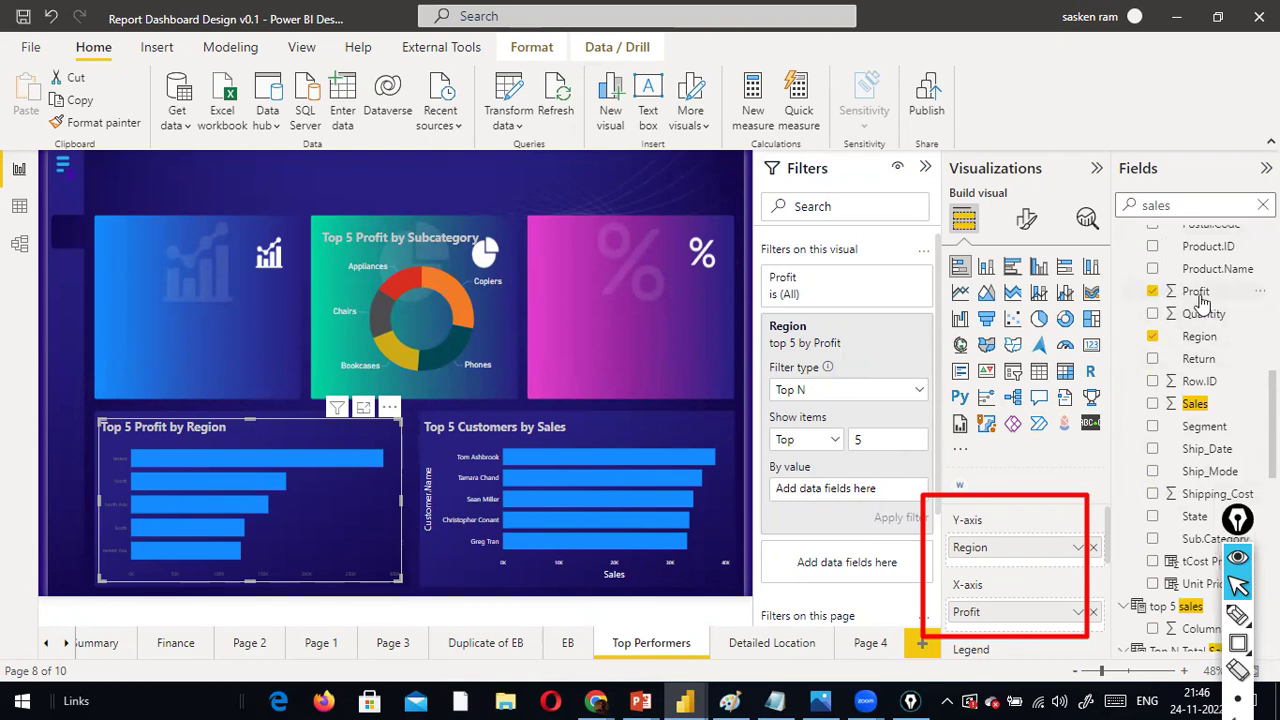
left_click_drag(826, 500, 826, 500)
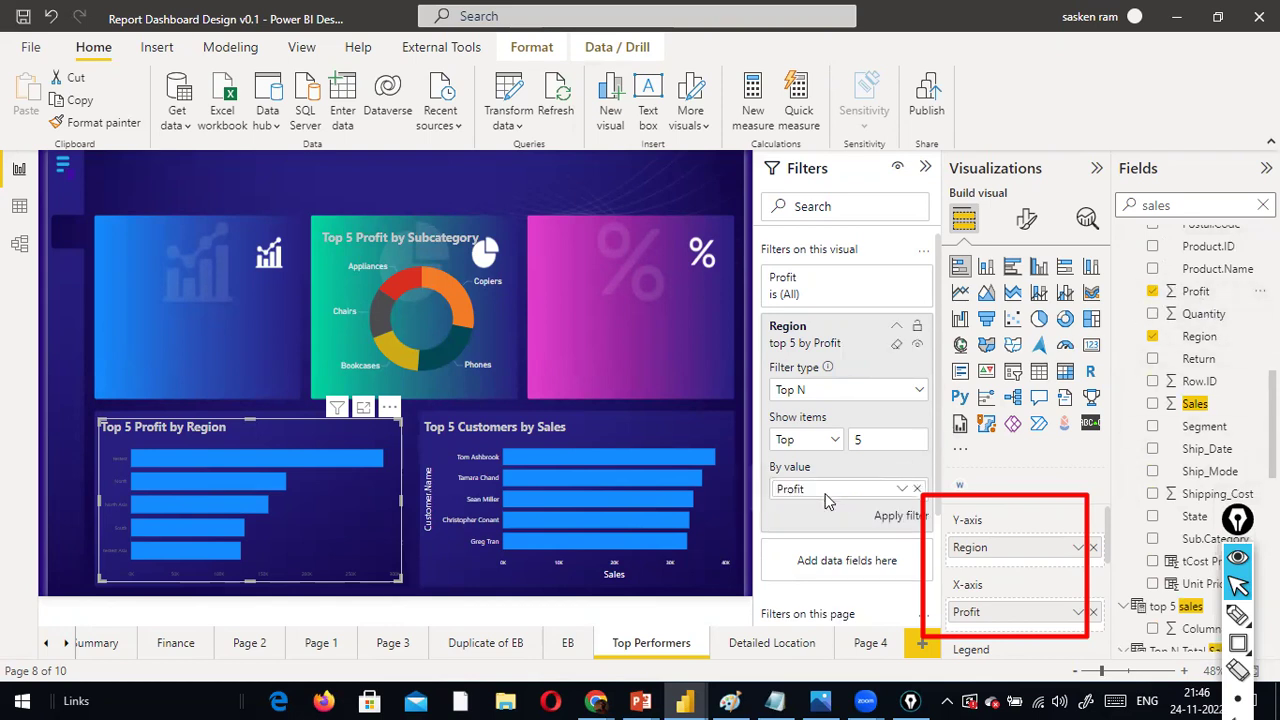
left_click(893, 520)
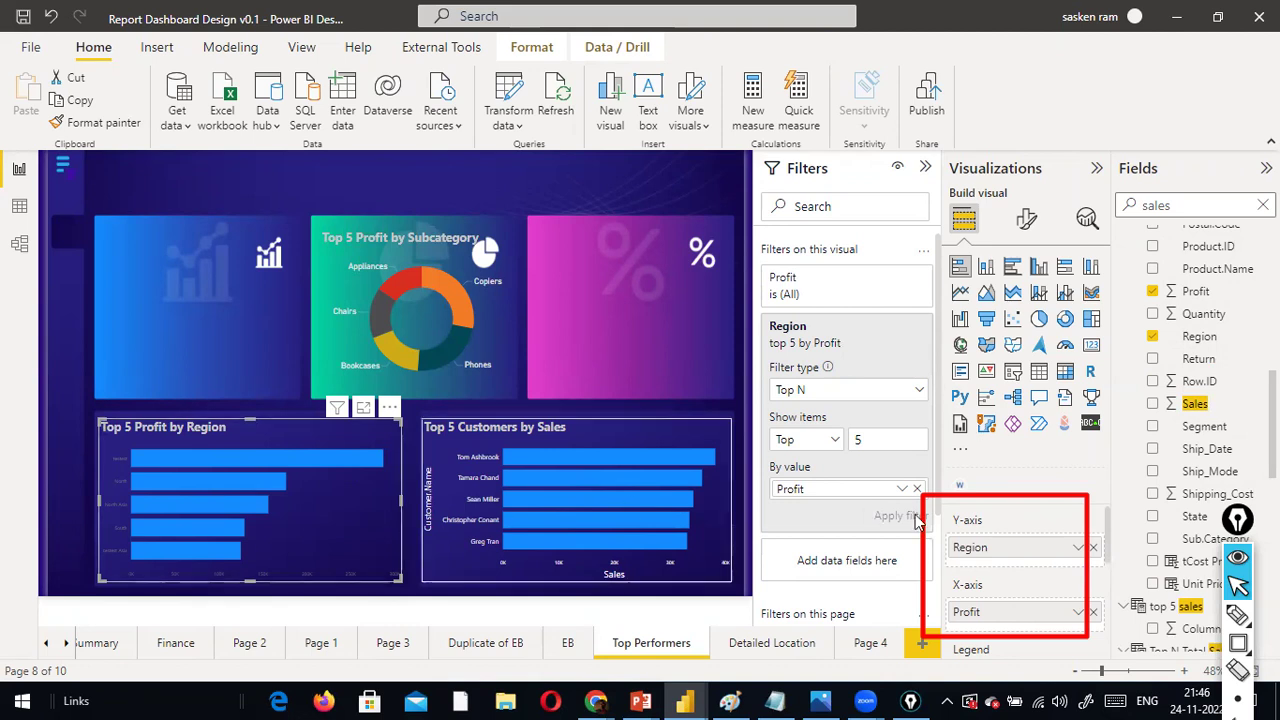
Change the Region filter to show the top 6 items by Profit and apply it to the chart
left_click_drag(896, 441, 770, 425)
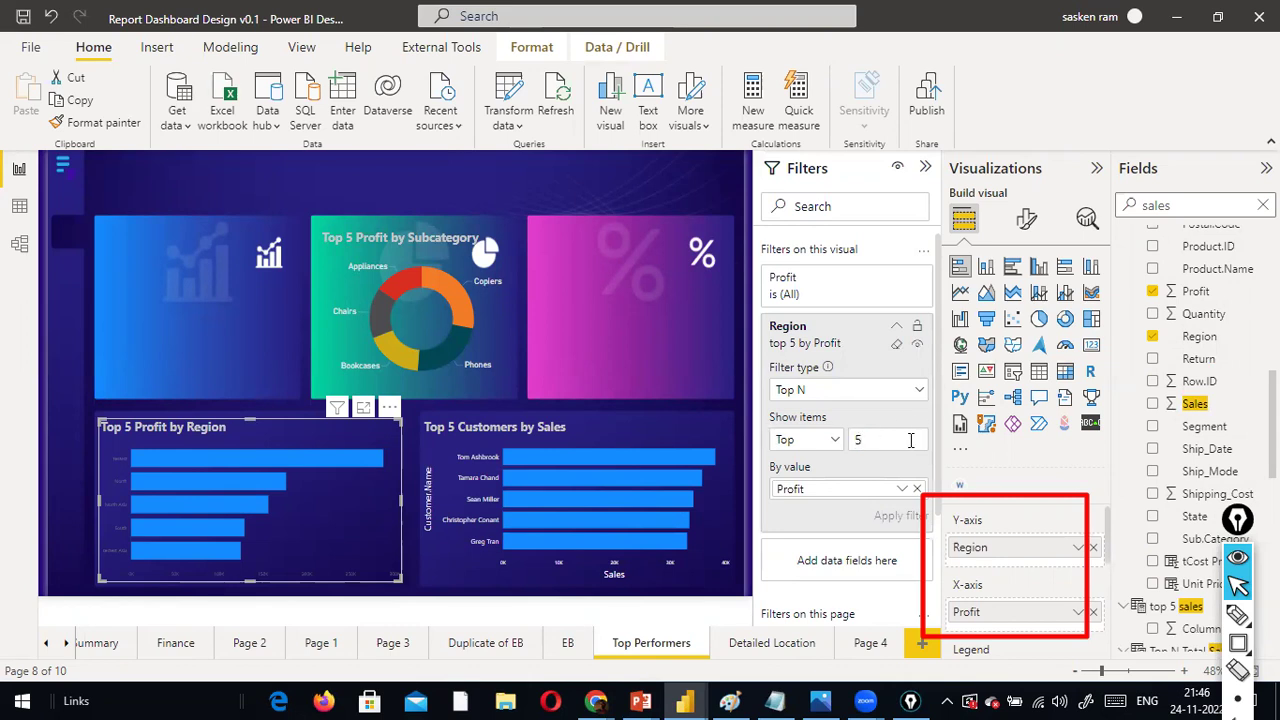
key("BackSpace")
type("6")
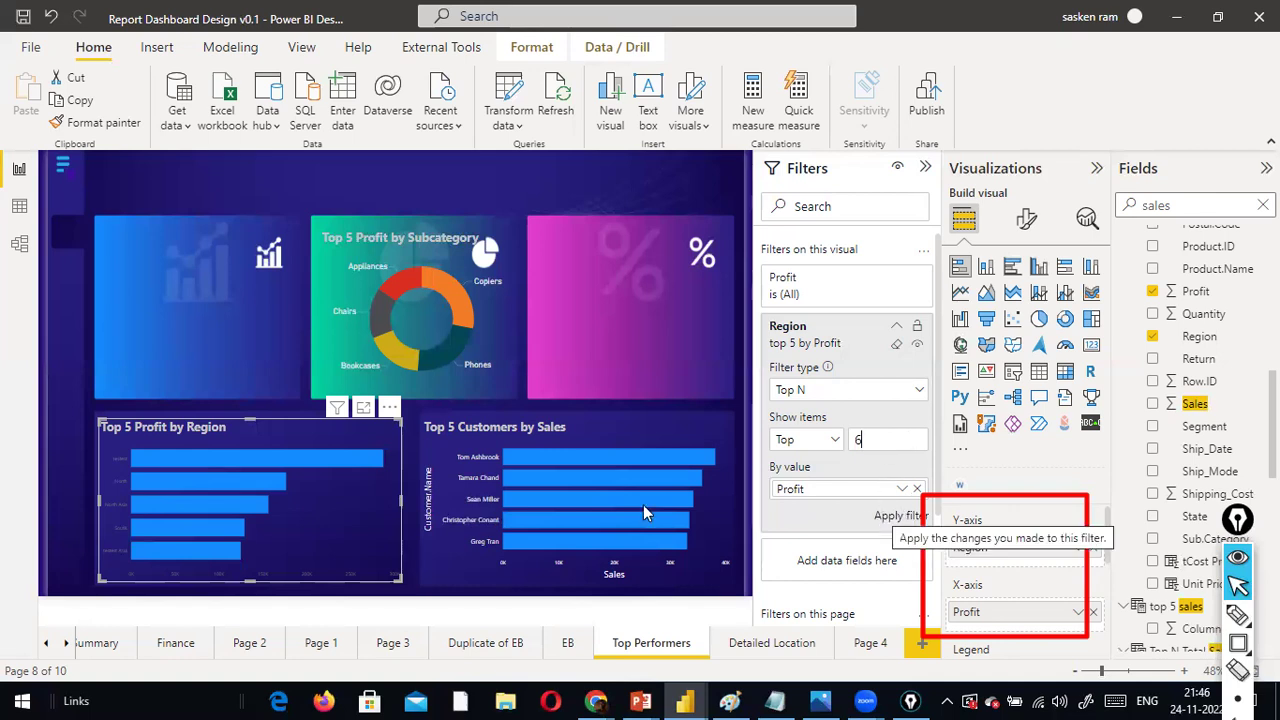
left_click(893, 515)
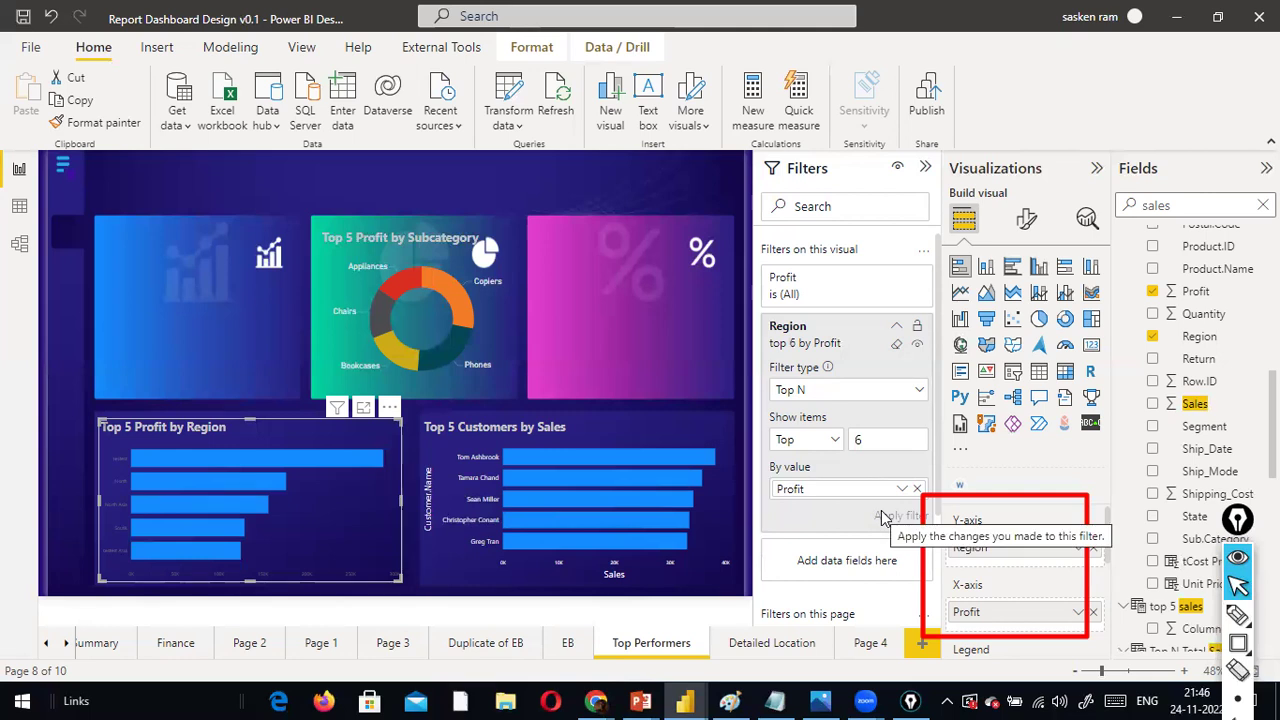
left_click(884, 518)
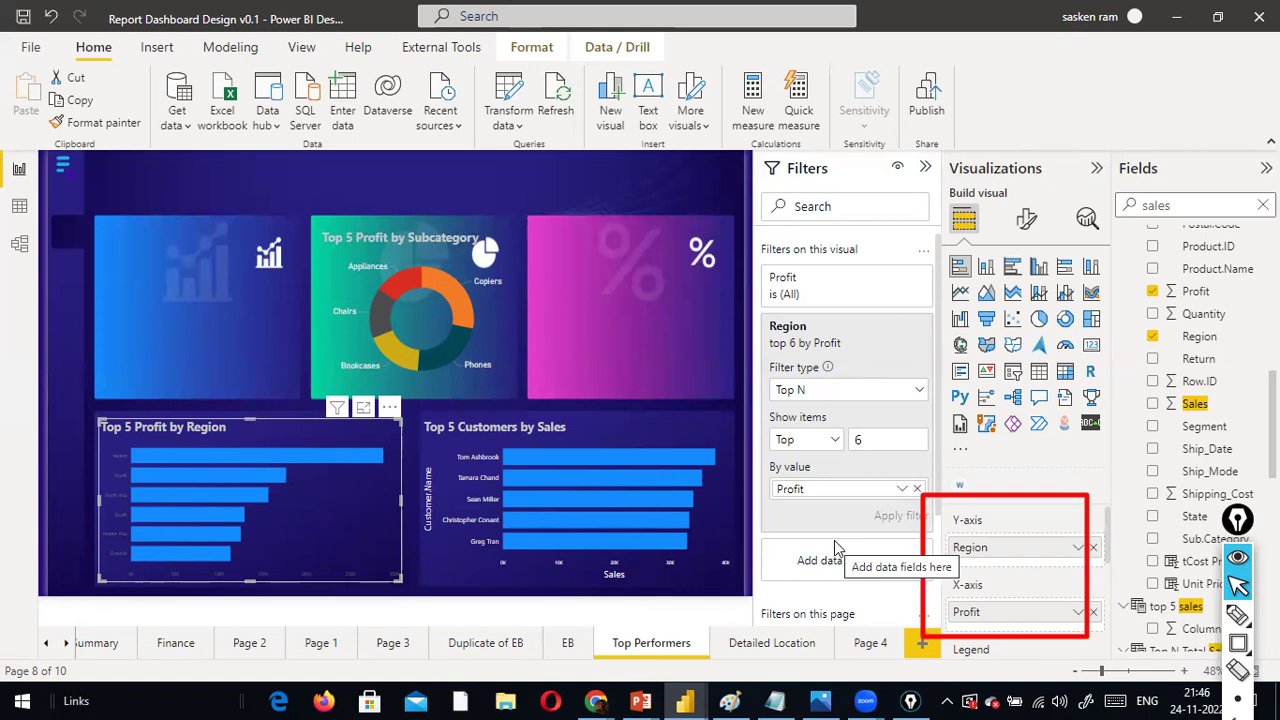
mouse_move(238, 456)
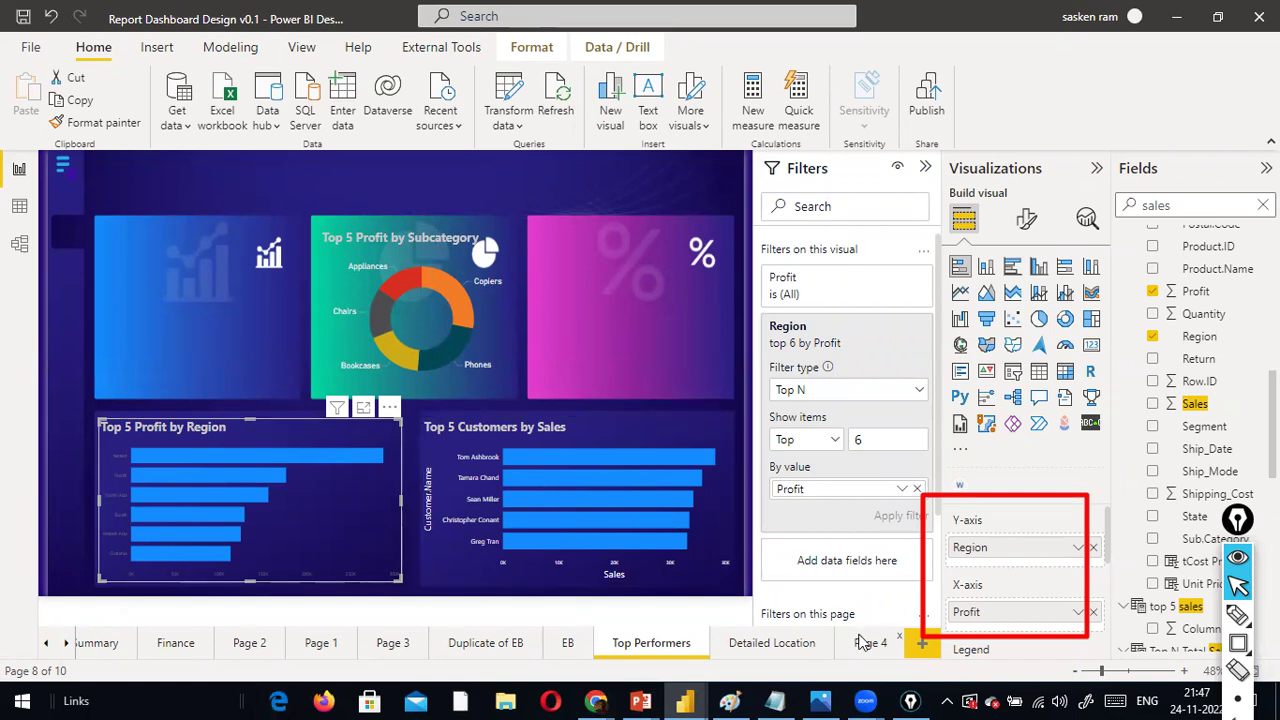
Review the Top 5 Profit by Region chart and the Detailed Location page, examining the fields of the region matrix there
left_click(793, 645)
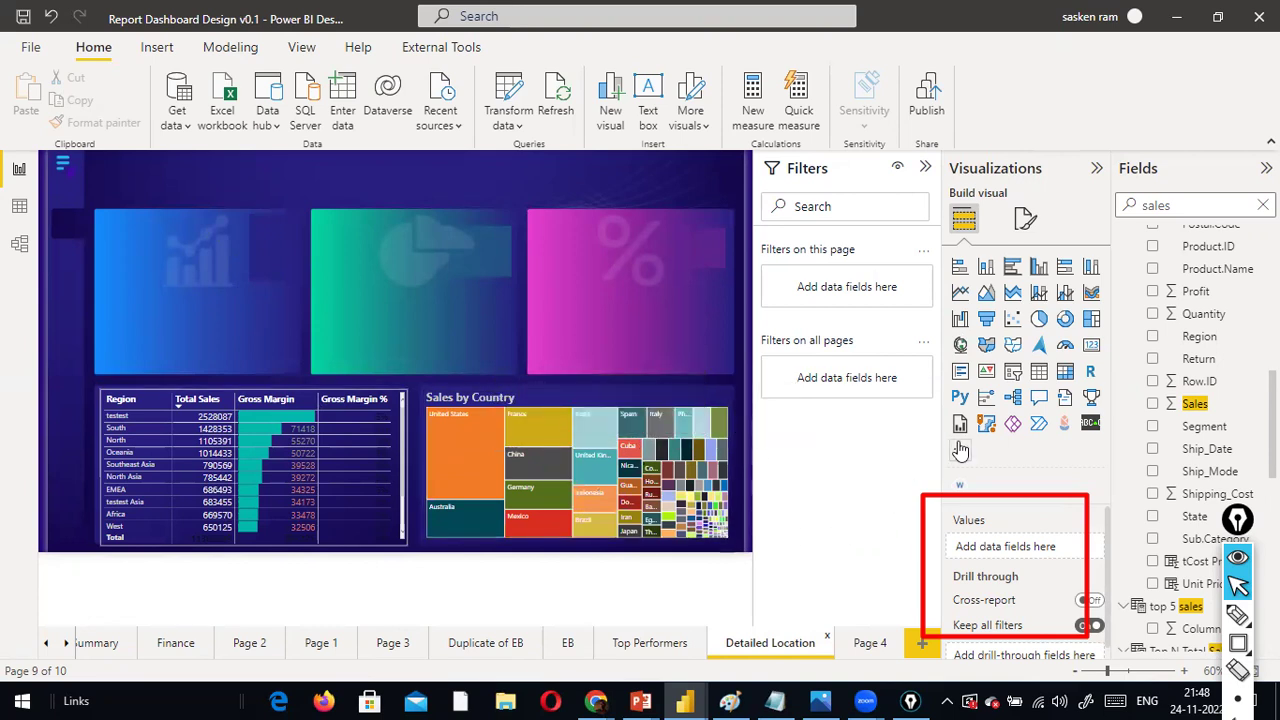
left_click(643, 650)
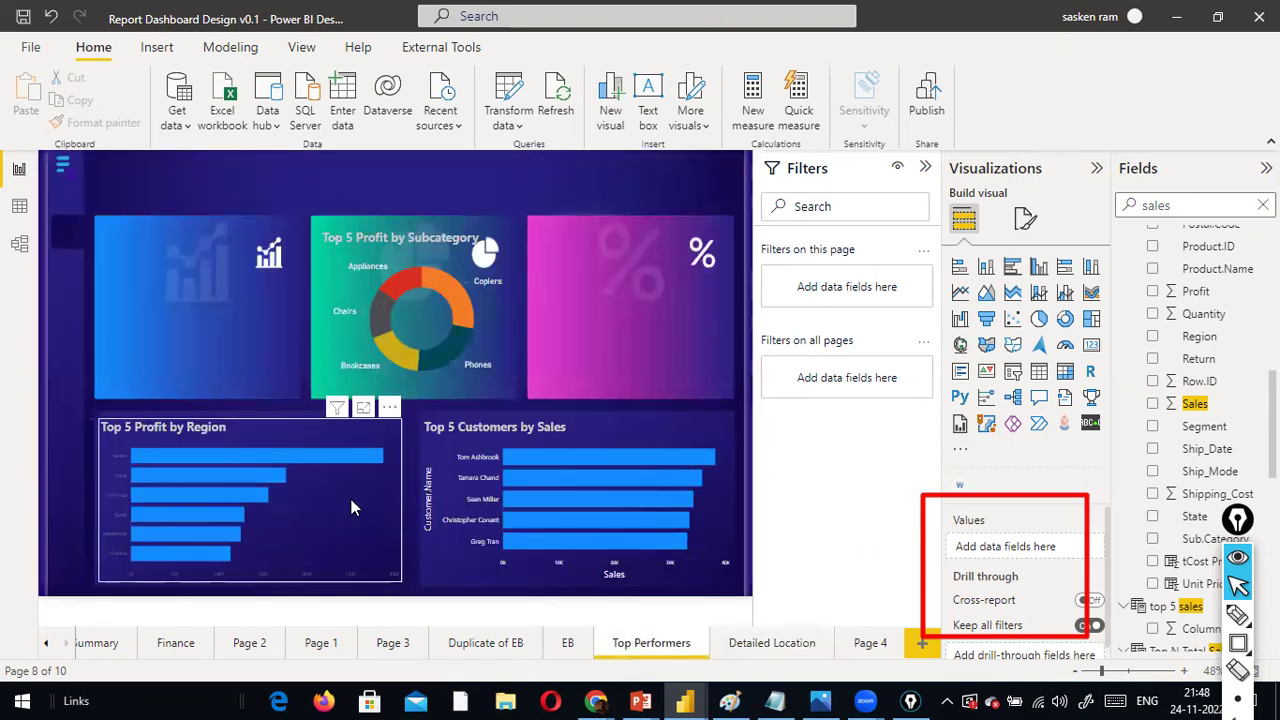
left_click(351, 499)
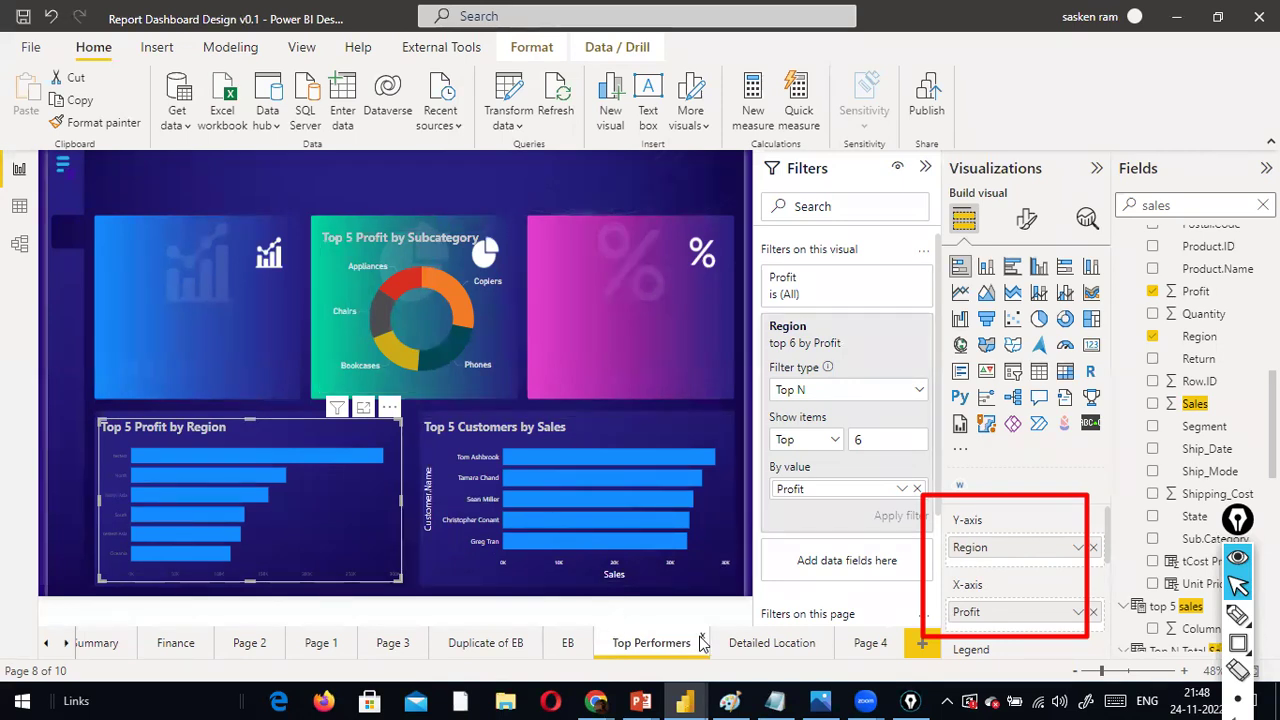
left_click(738, 643)
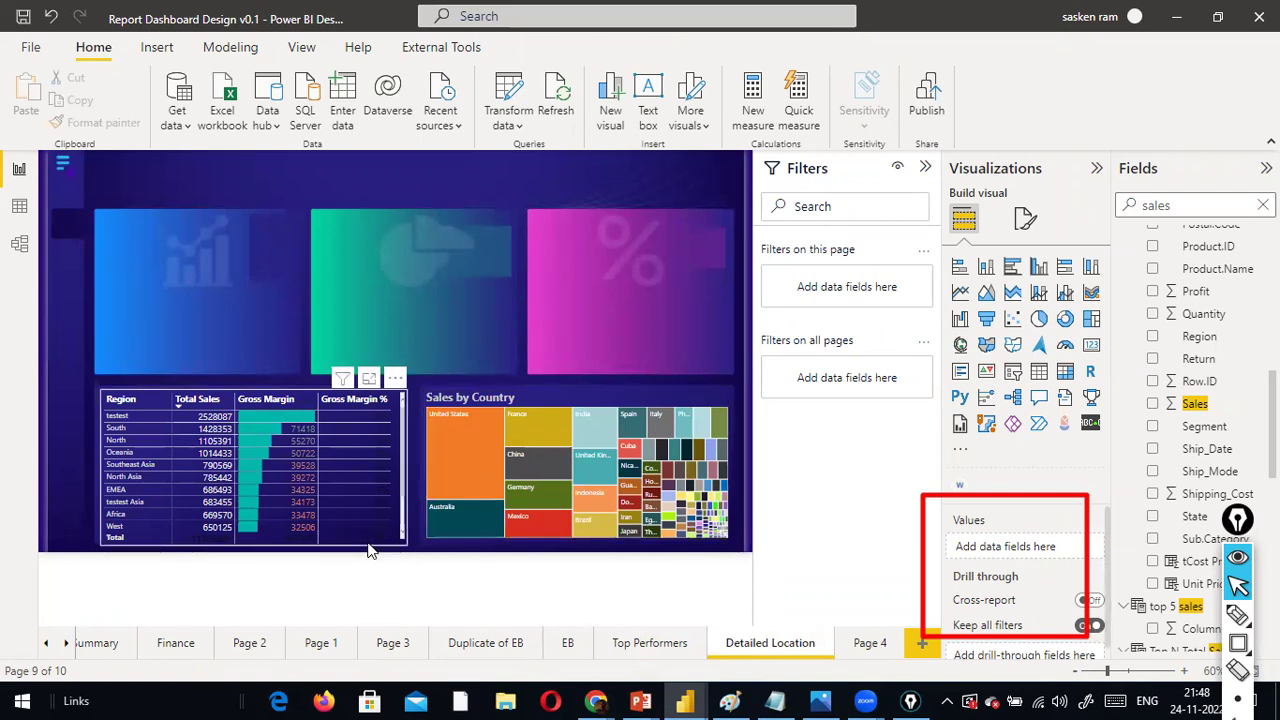
left_click(370, 548)
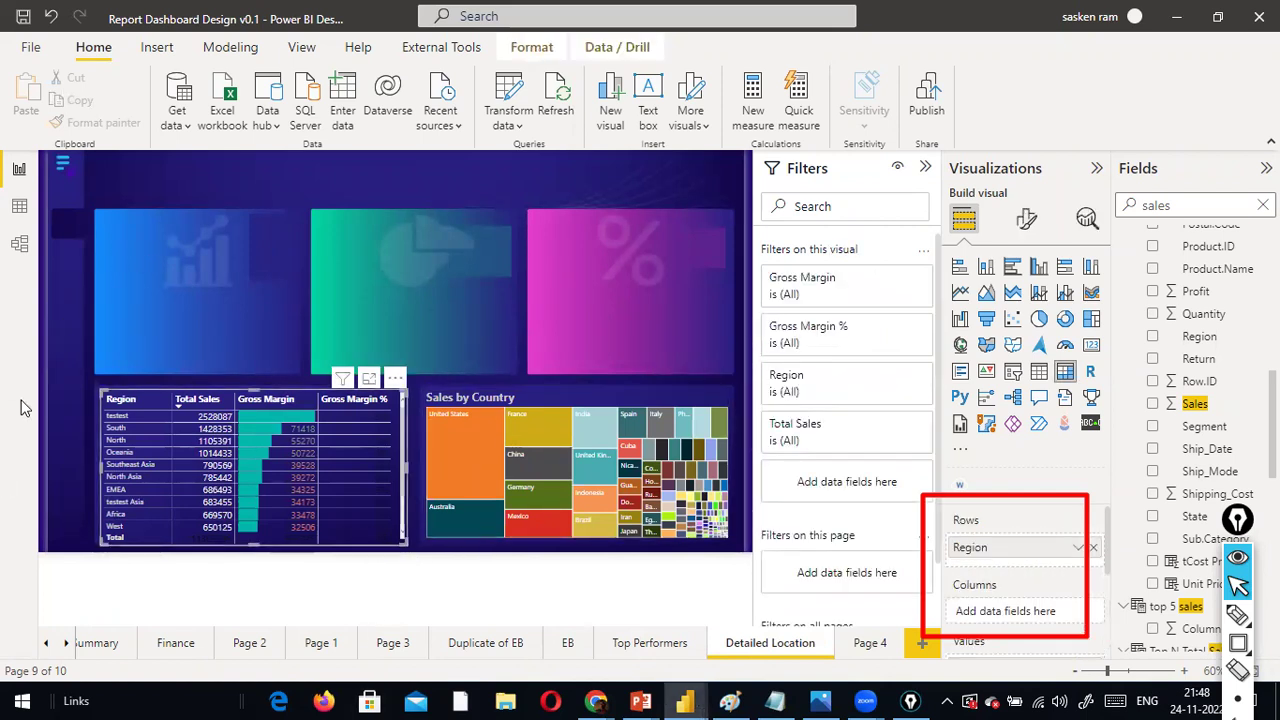
Insert an empty matrix visual on the Detailed Location page and move it down over the blue card
left_click(118, 572)
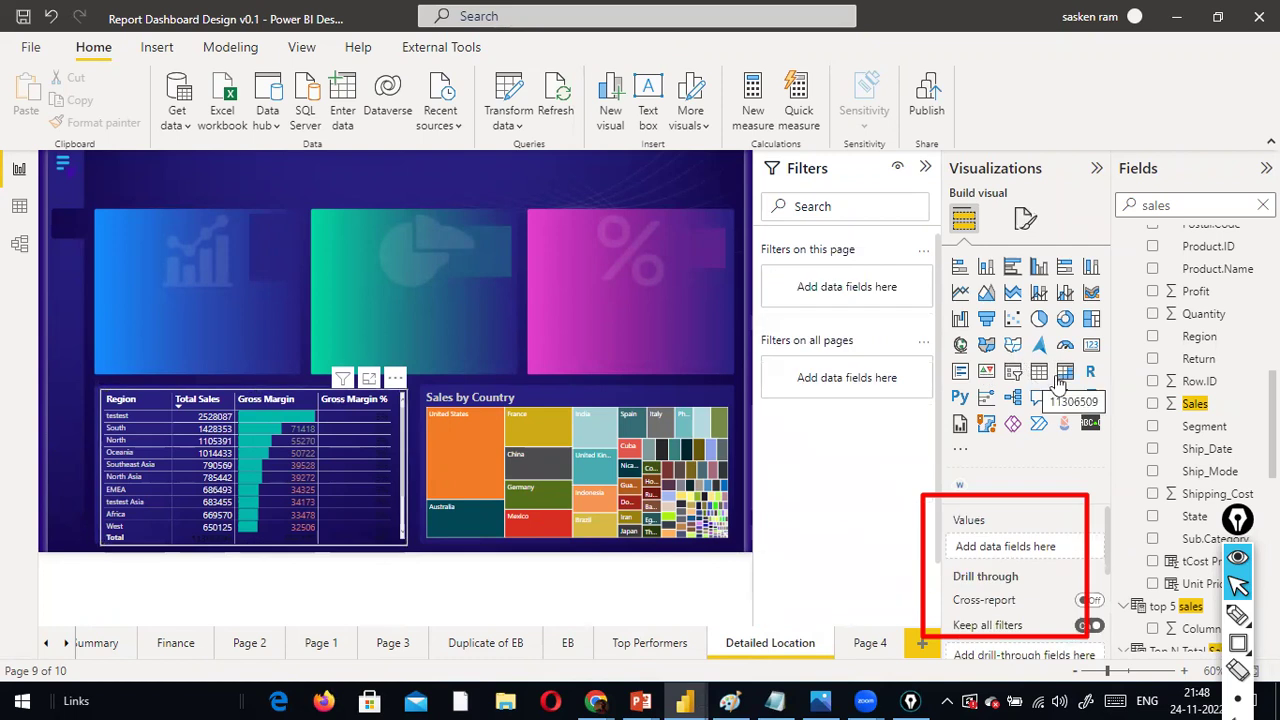
left_click(1065, 373)
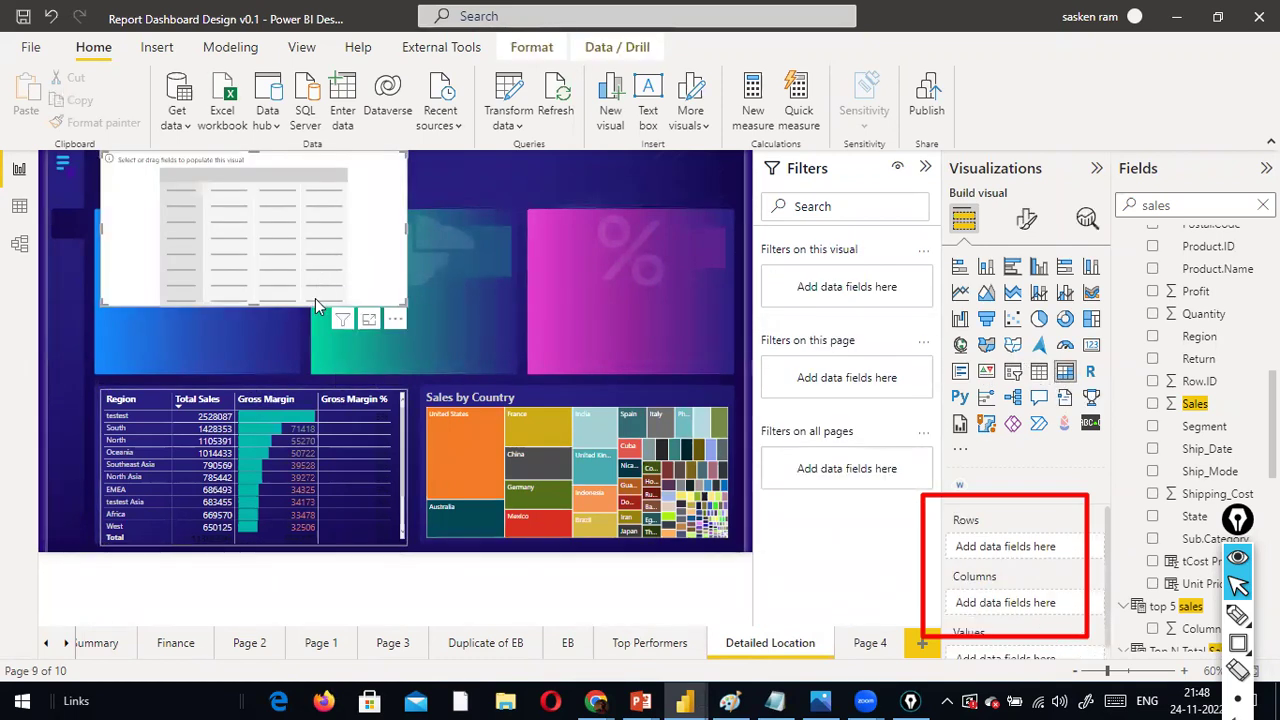
left_click_drag(325, 268, 309, 322)
left_click(388, 352)
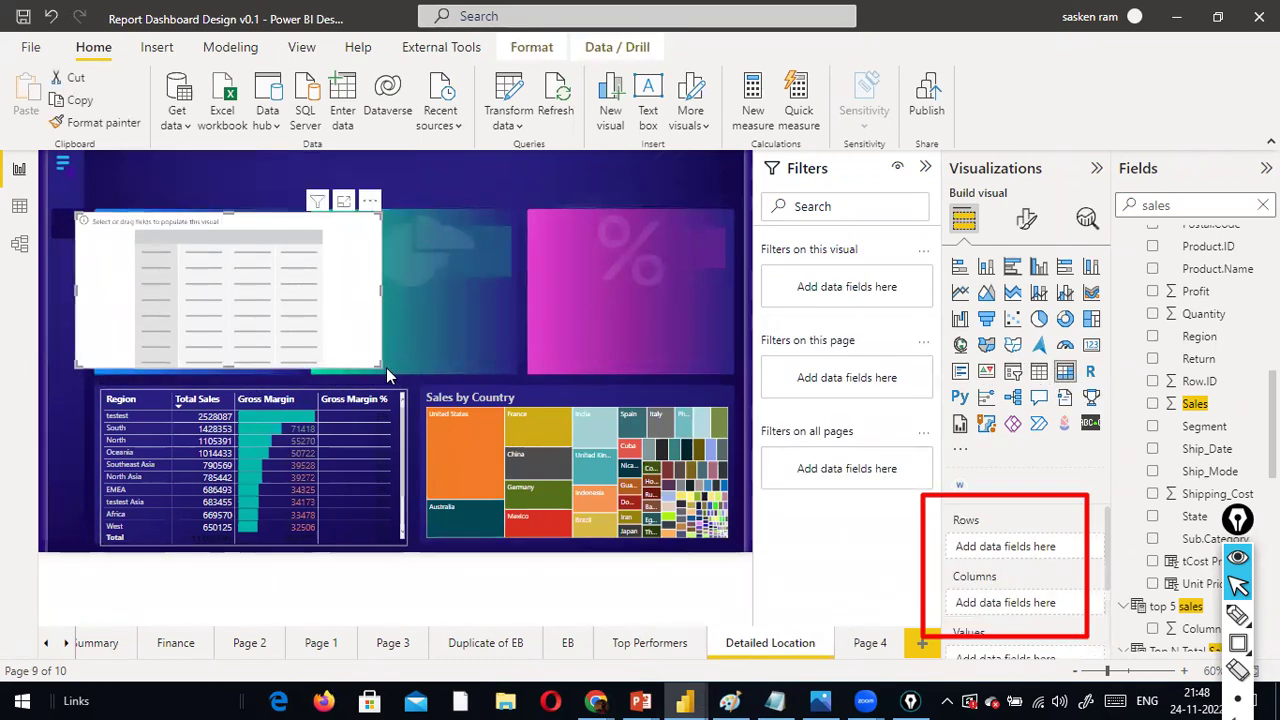
Shrink the empty matrix to fit inside the blue card, and search its format options for "back"
left_click_drag(386, 362, 285, 342)
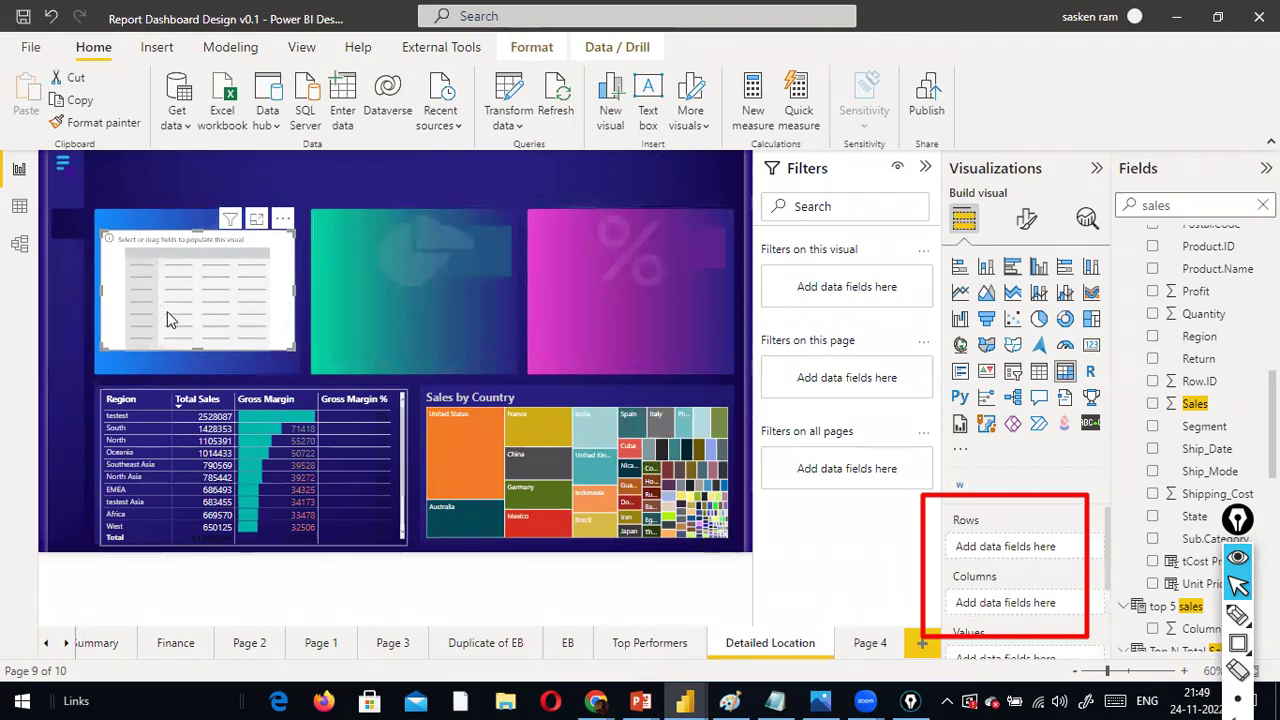
left_click(1026, 219)
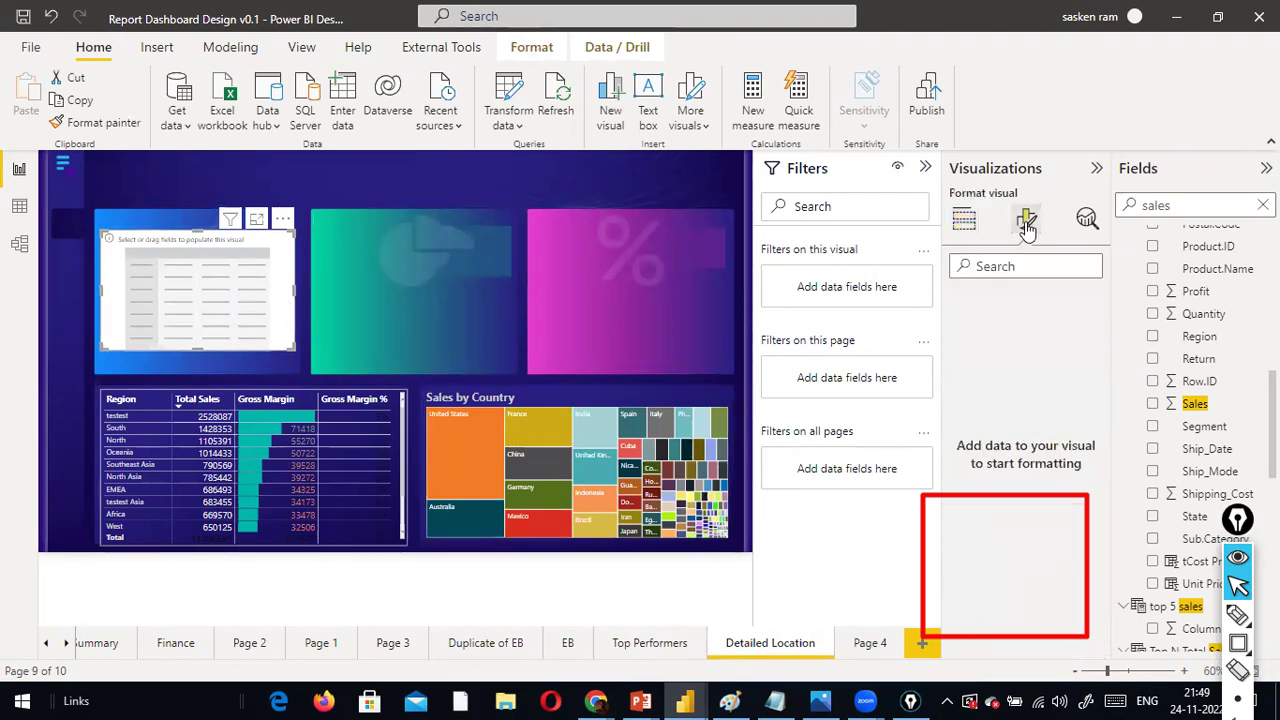
left_click(985, 267)
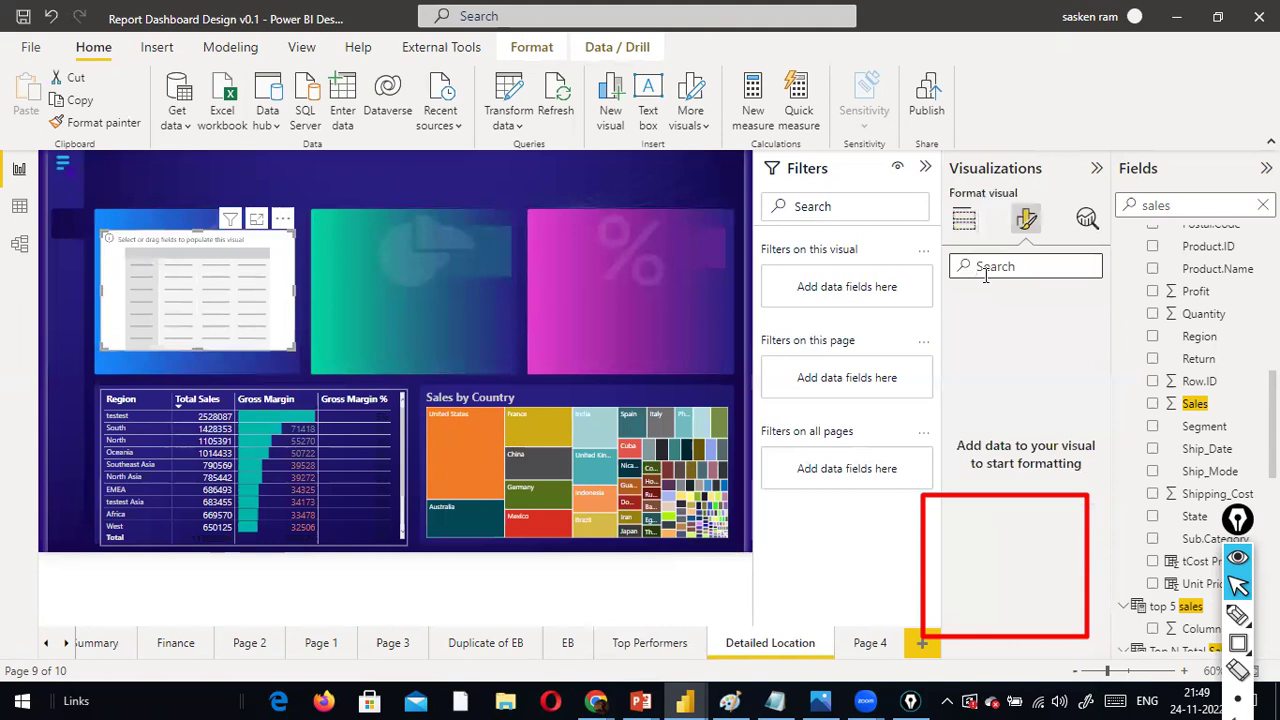
type("back")
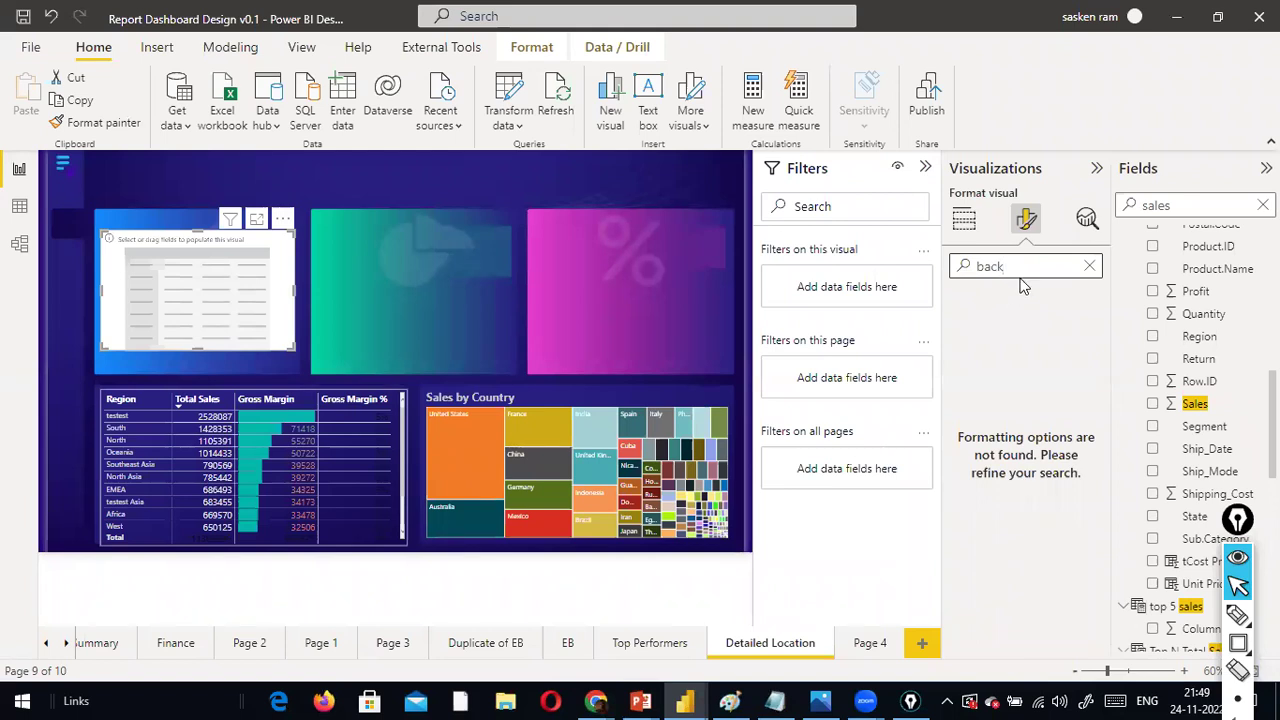
left_click(1093, 268)
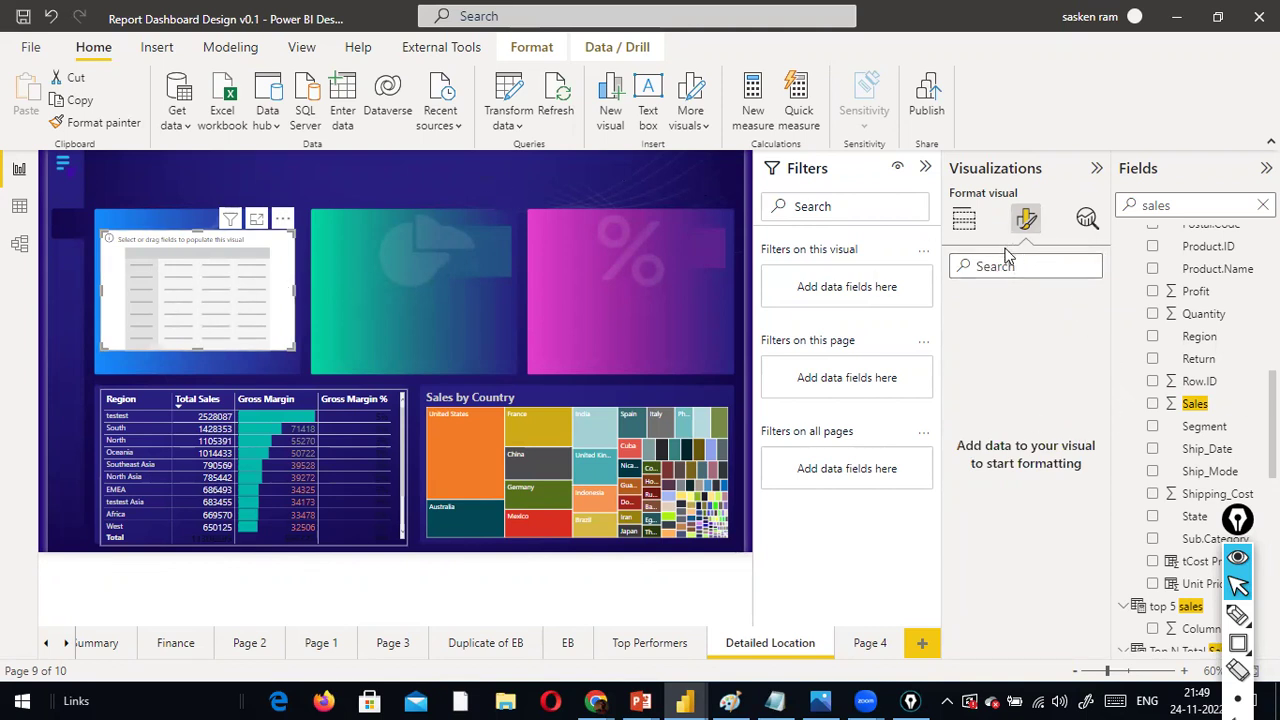
Add the Sales and Region fields to the matrix on the blue card
left_click_drag(1192, 403, 191, 260)
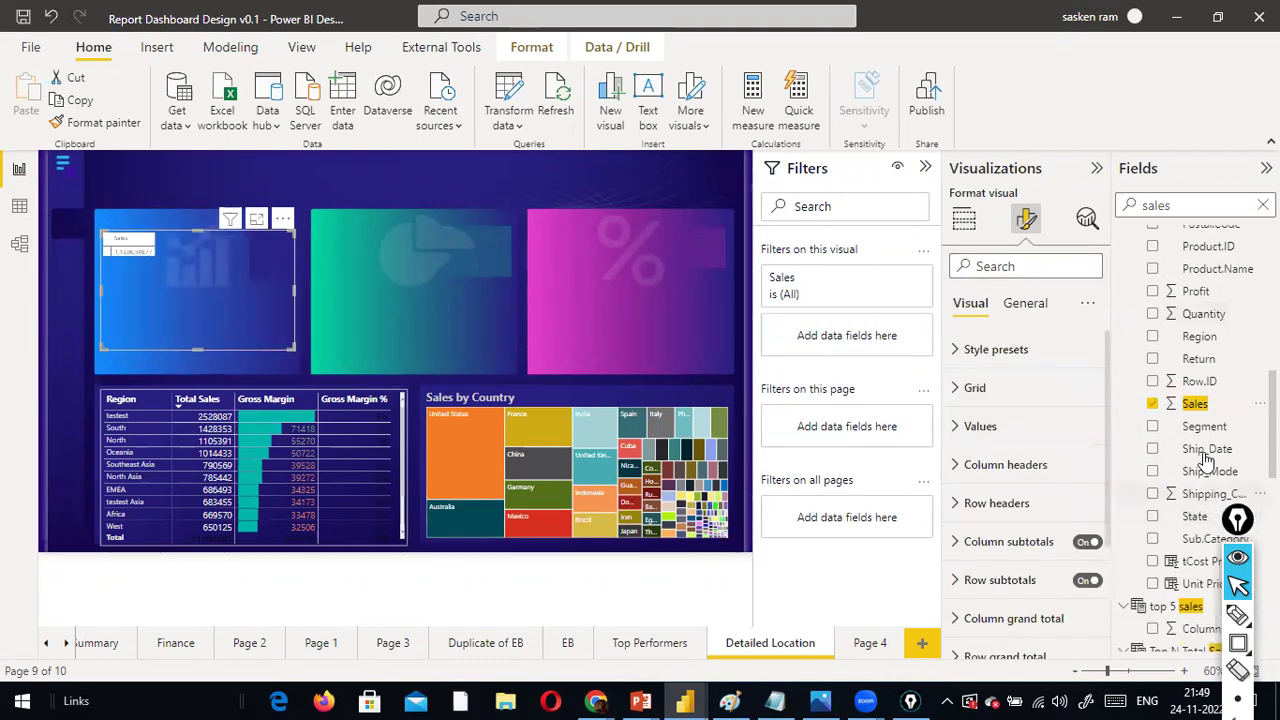
scroll(1207, 456, "down", 1)
left_click_drag(1196, 282, 175, 275)
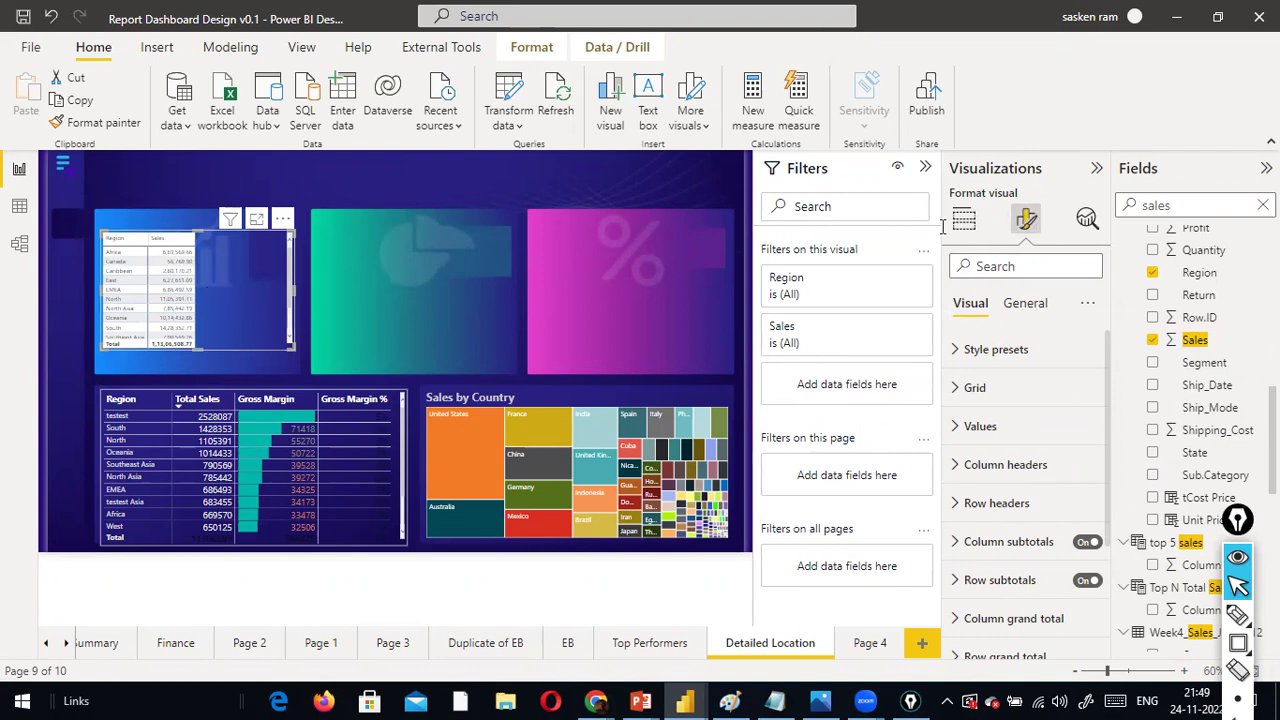
Set the style preset of the matrix on the blue card to None
left_click(965, 352)
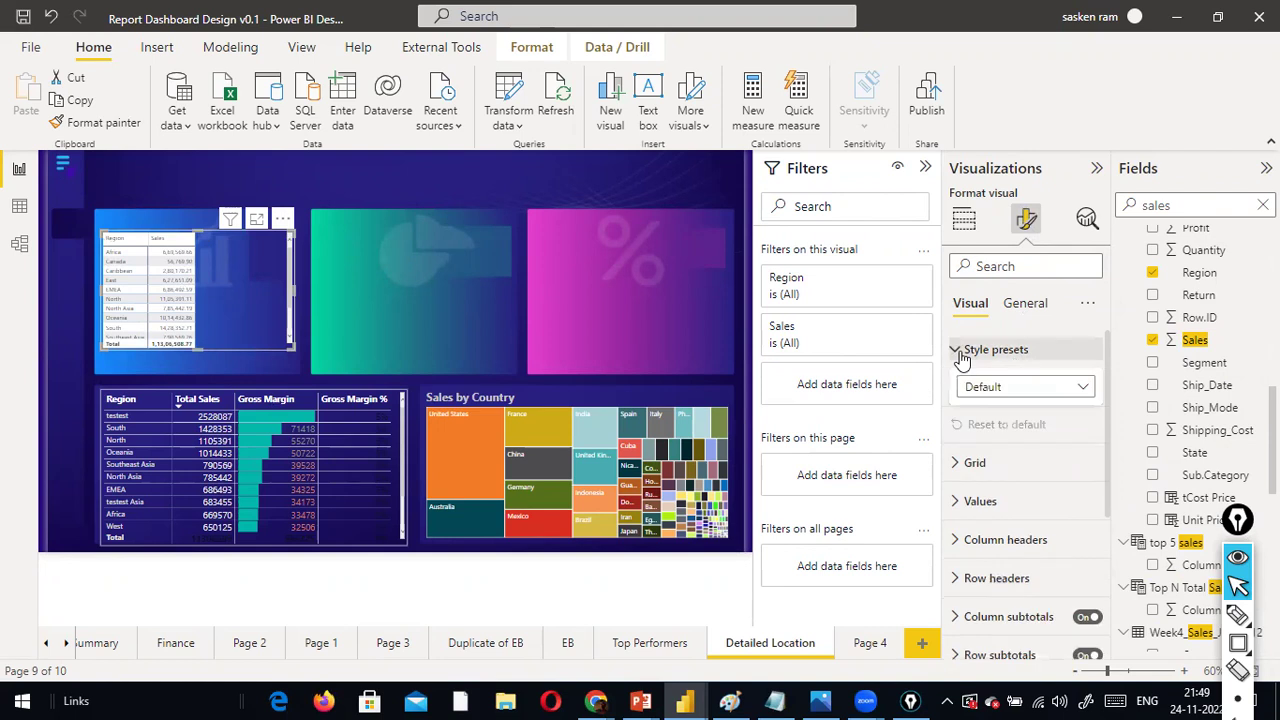
left_click(1070, 390)
key("Escape")
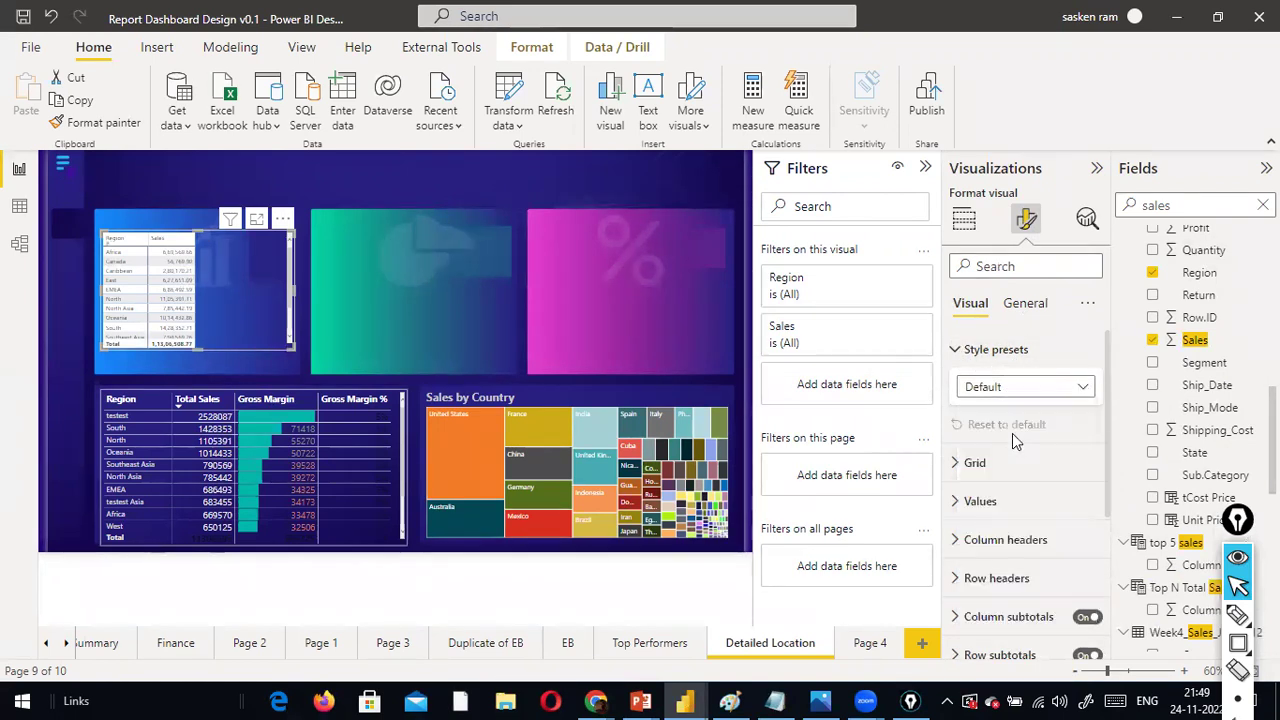
key("Down")
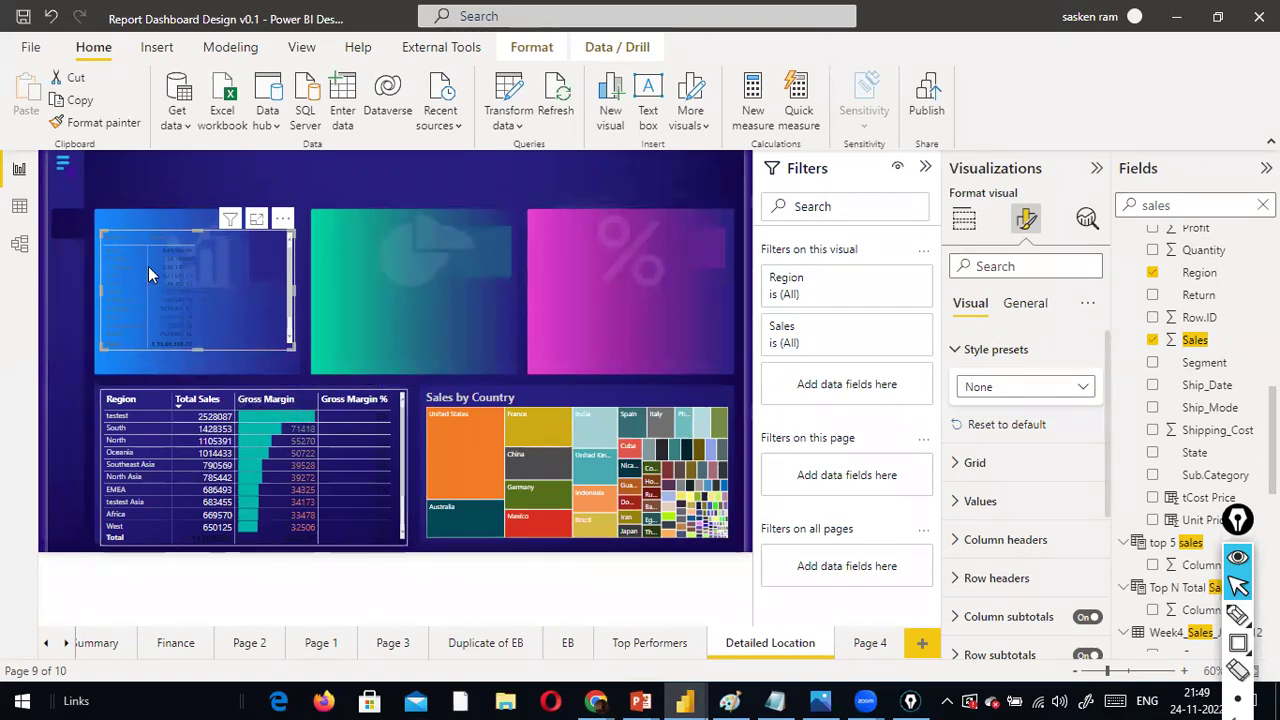
Search the format options of the existing Region matrix for "font", look through the matching categories, and clear the search
left_click(244, 400)
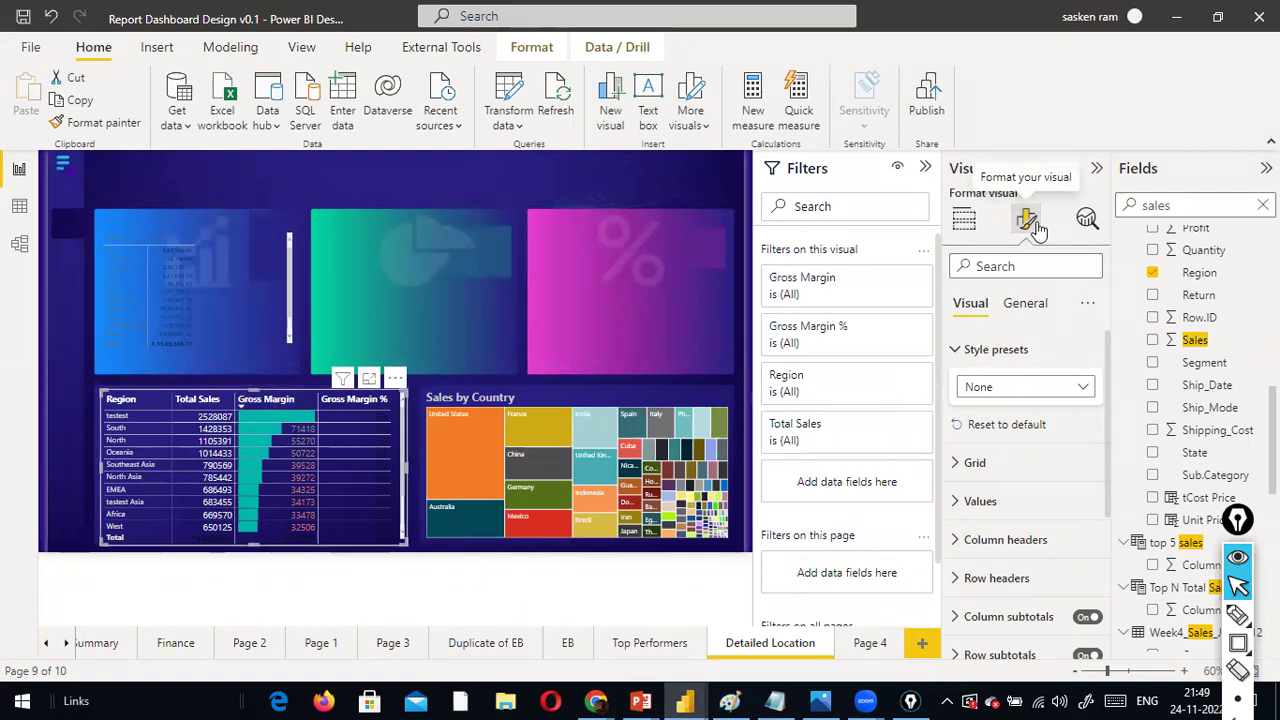
scroll(1030, 458, "down", 1)
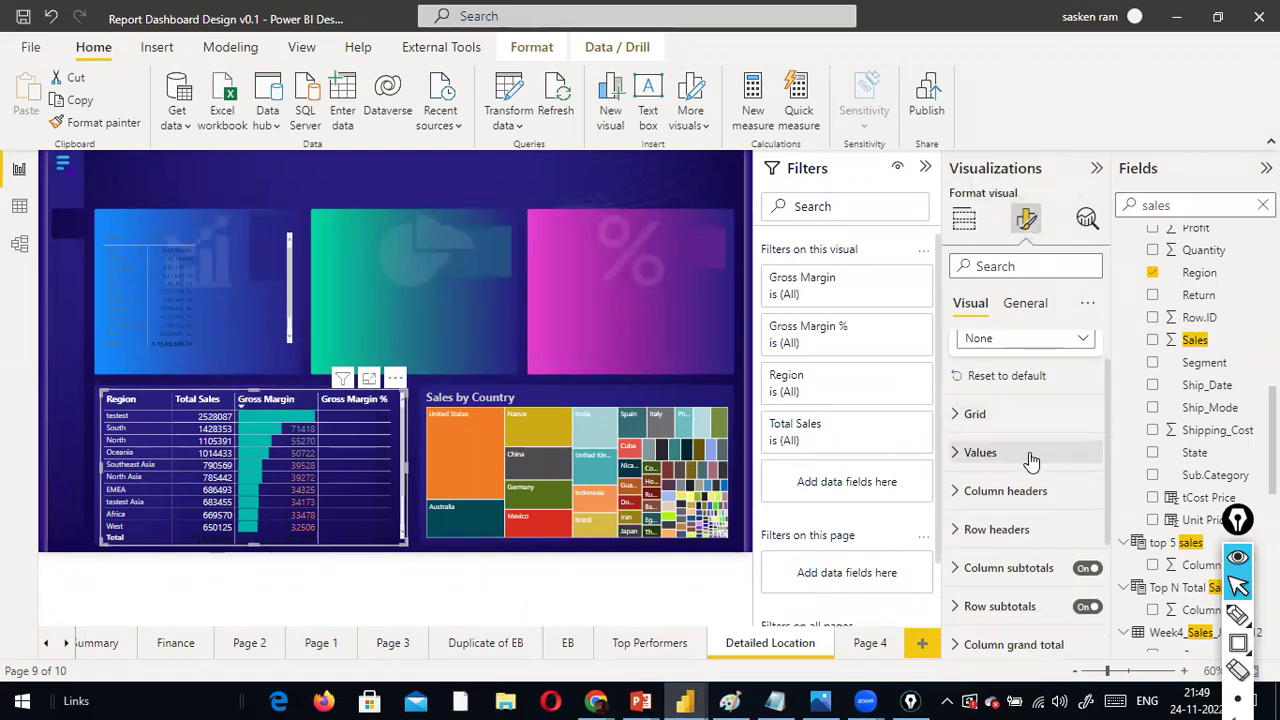
scroll(1030, 388, "down", 1)
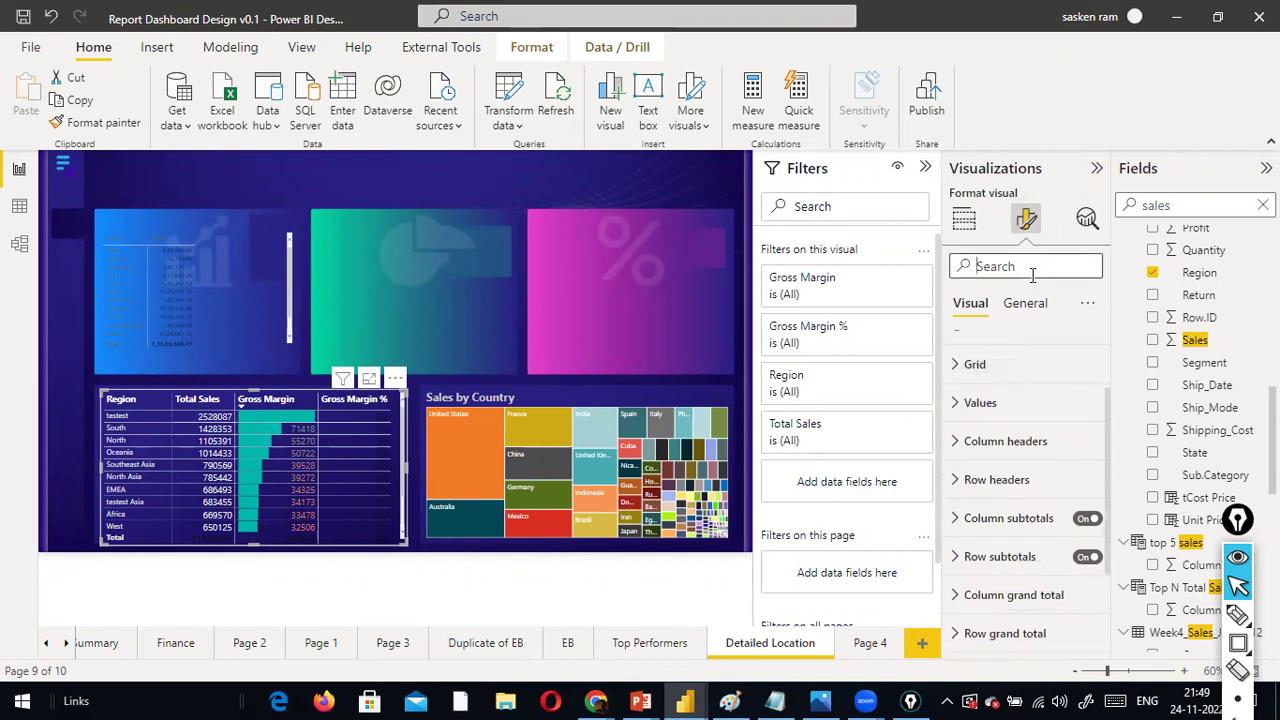
type("font")
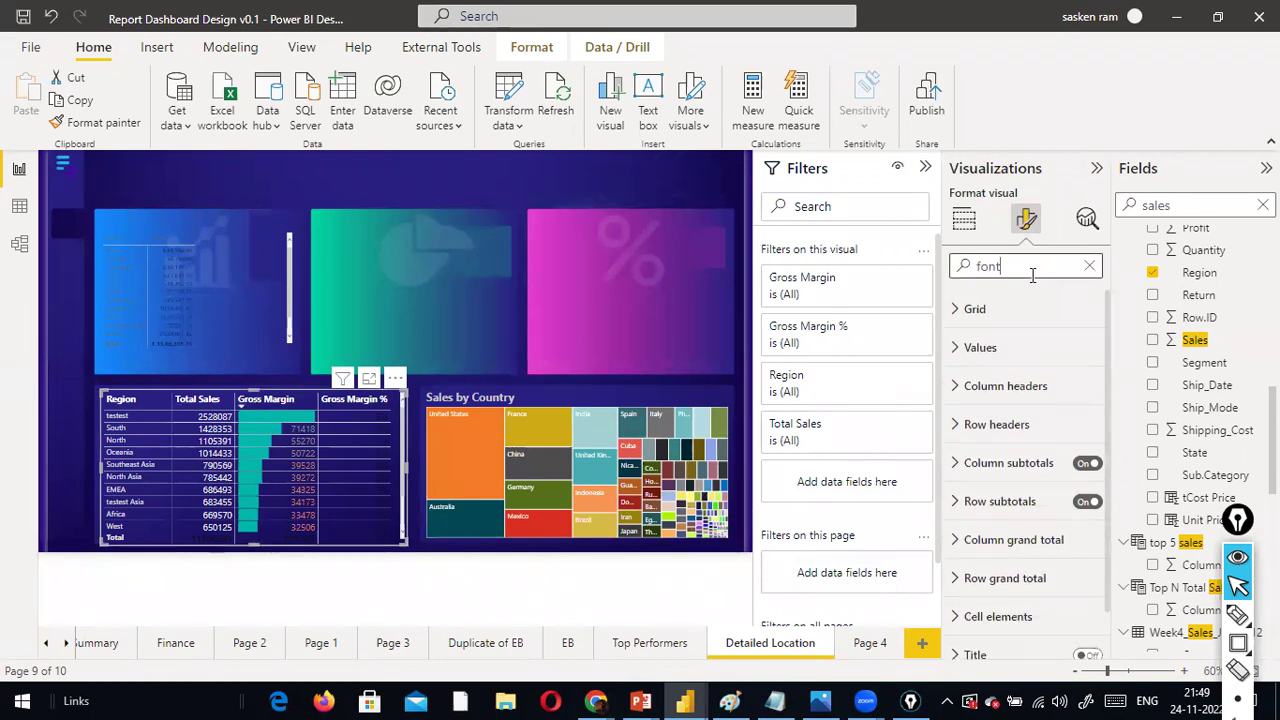
scroll(1008, 295, "down", 1)
scroll(1010, 296, "up", 1)
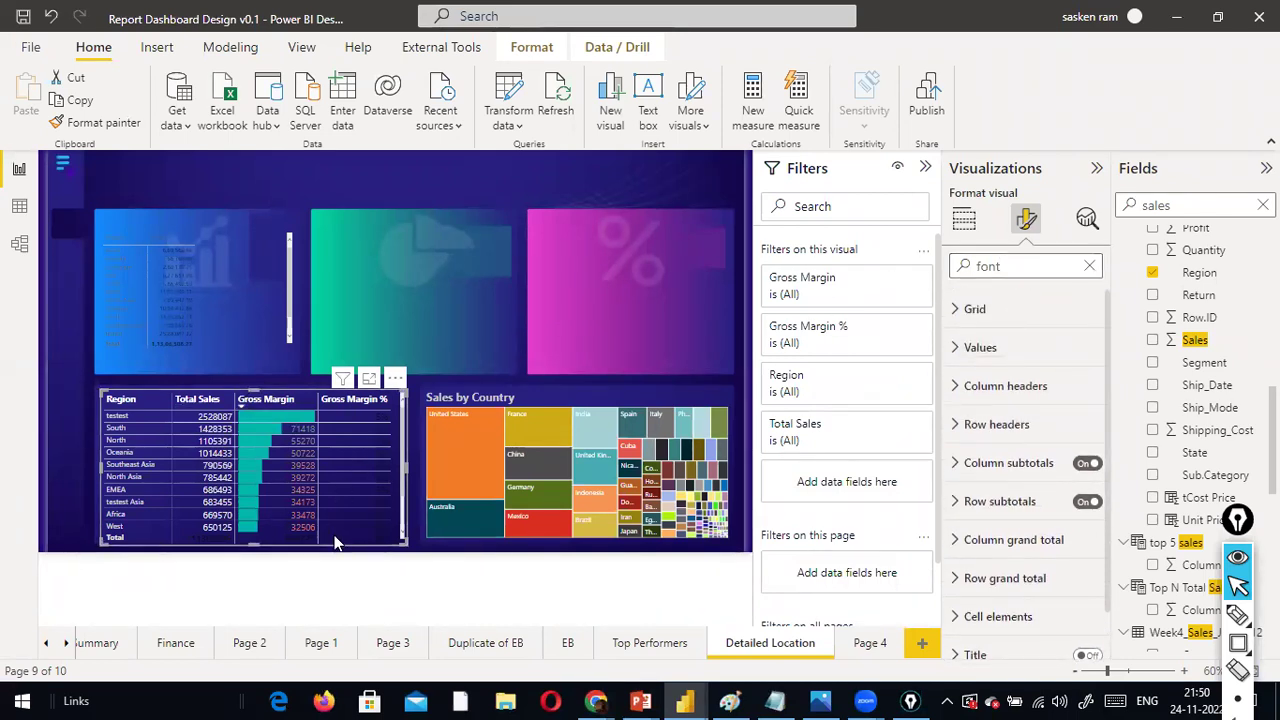
left_click(1050, 268)
left_click_drag(1050, 268, 958, 268)
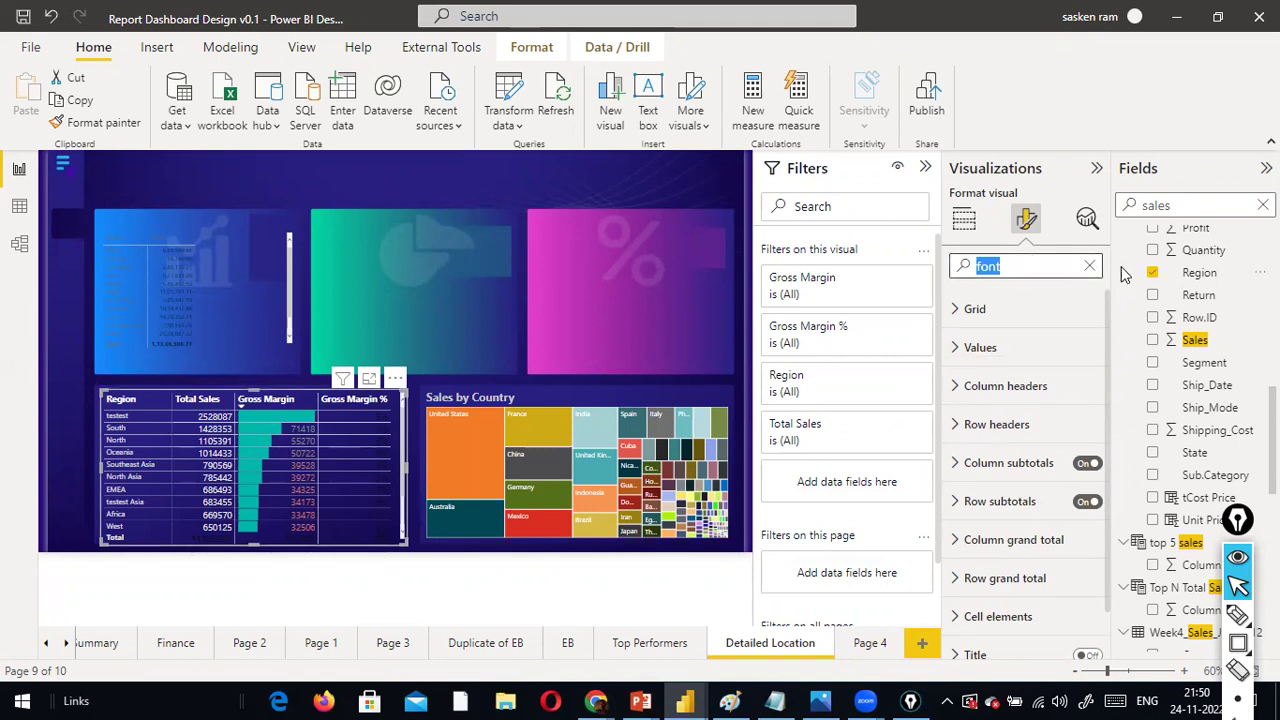
key("End")
left_click(1090, 268)
Examine the Region matrix's general Effects settings, including background, visual border and shadow
left_click(966, 222)
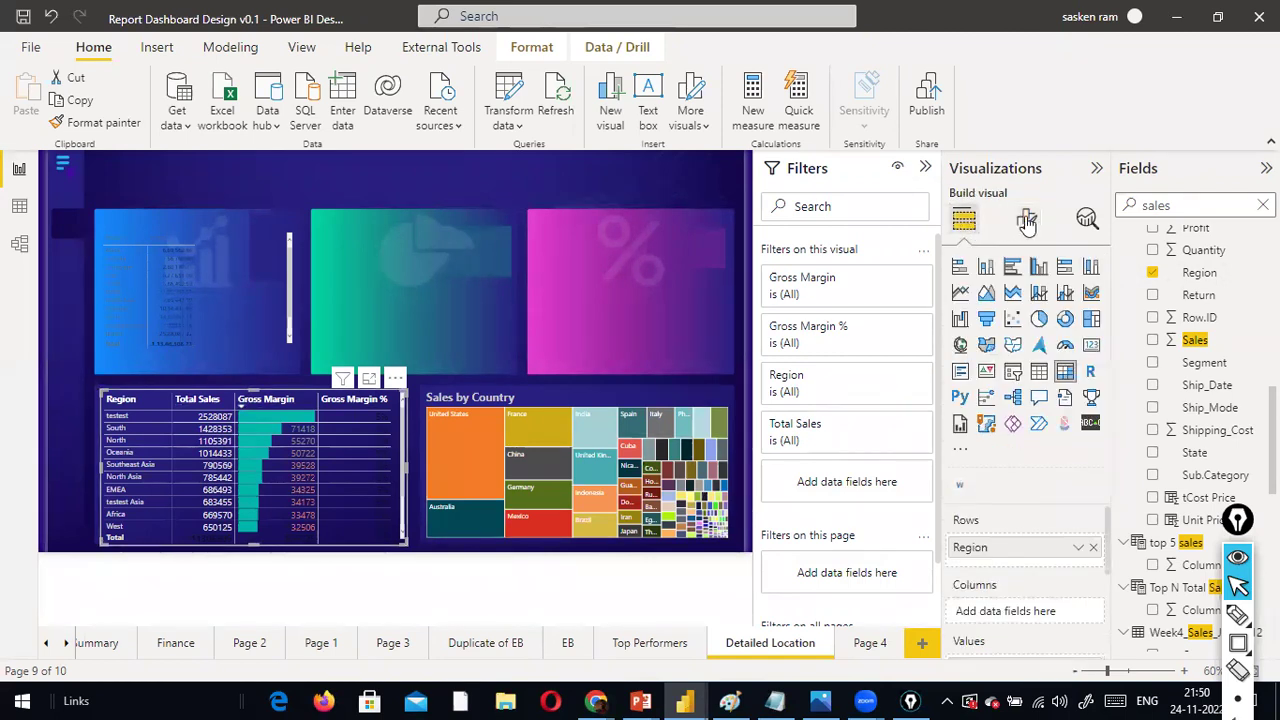
left_click(1027, 222)
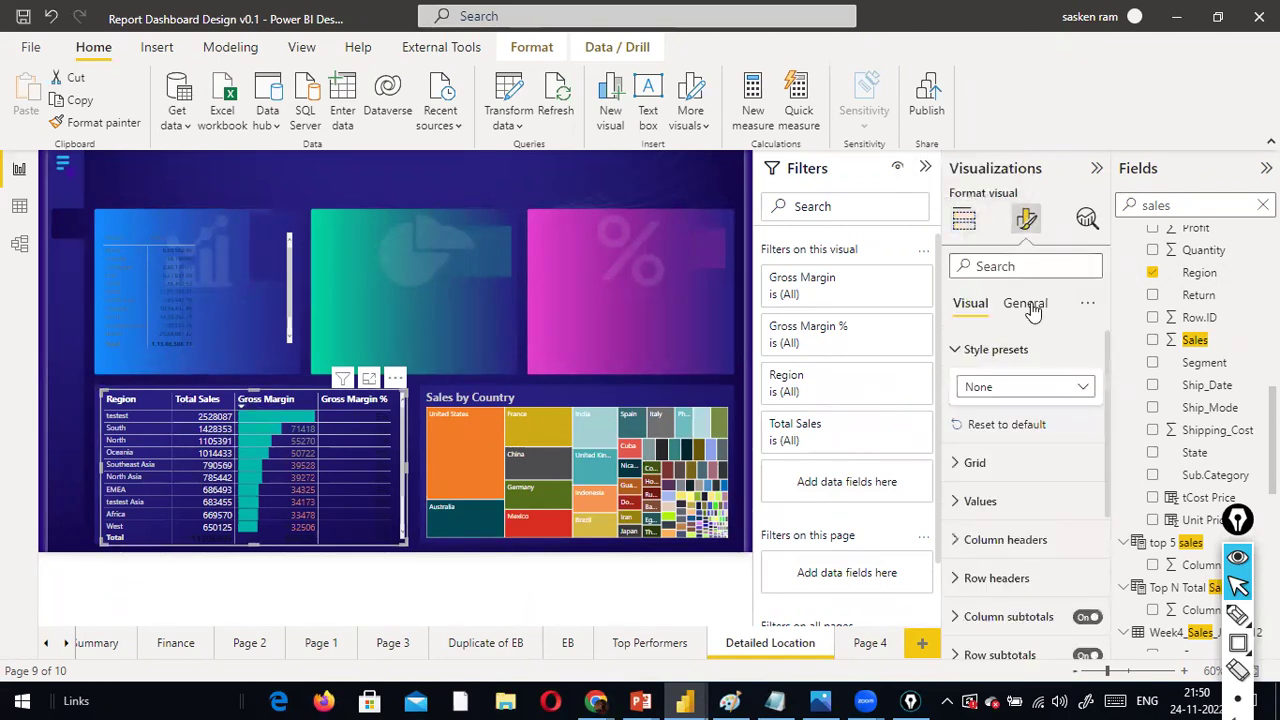
left_click(1030, 308)
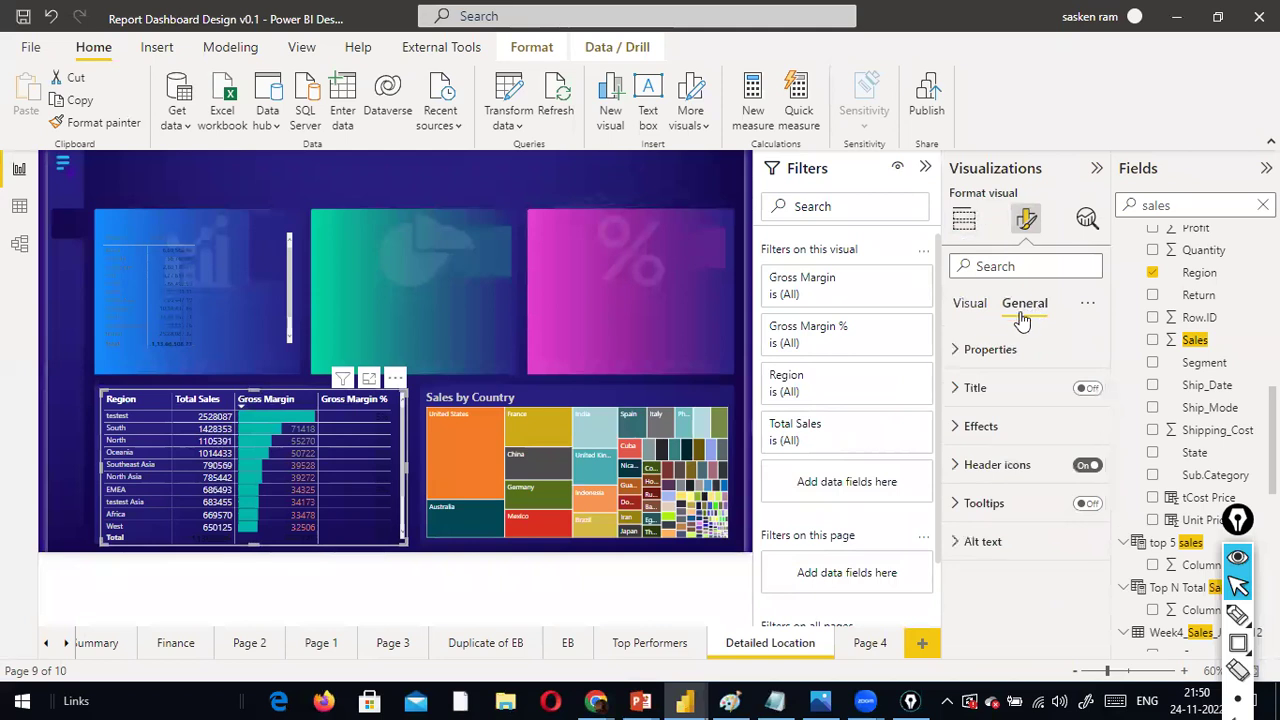
left_click(960, 427)
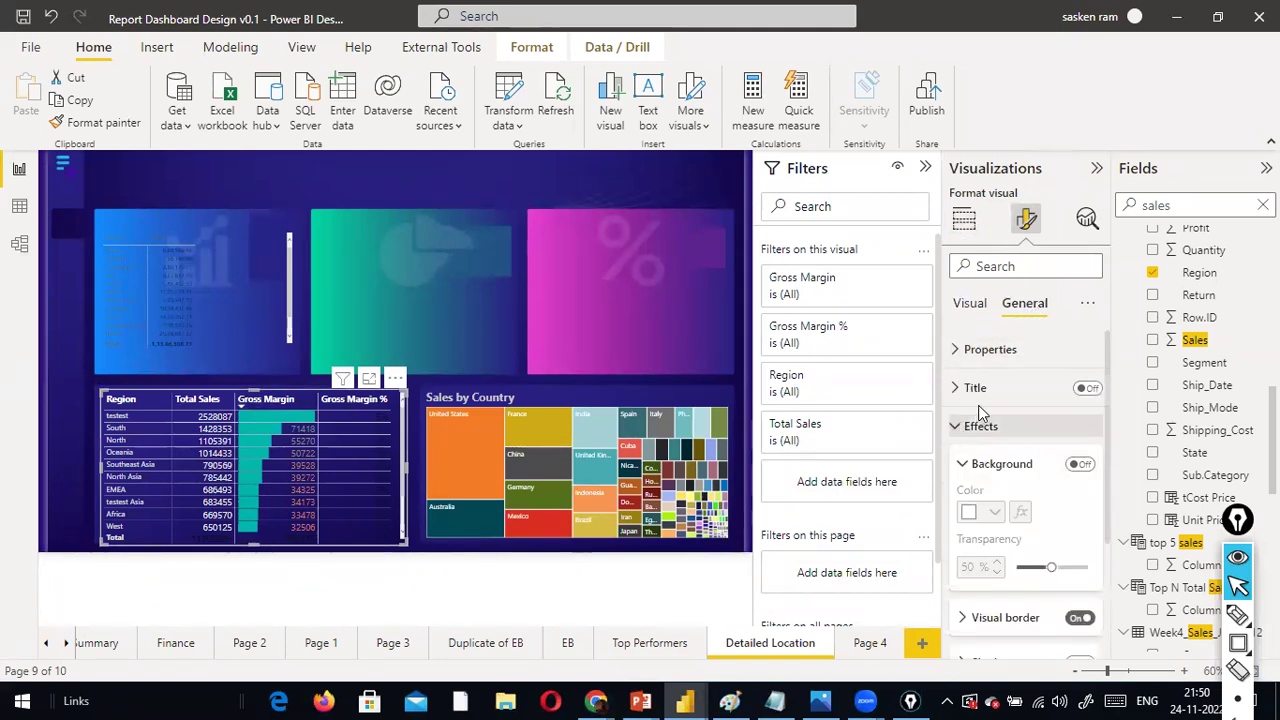
scroll(985, 420, "down", 3)
scroll(988, 410, "up", 2)
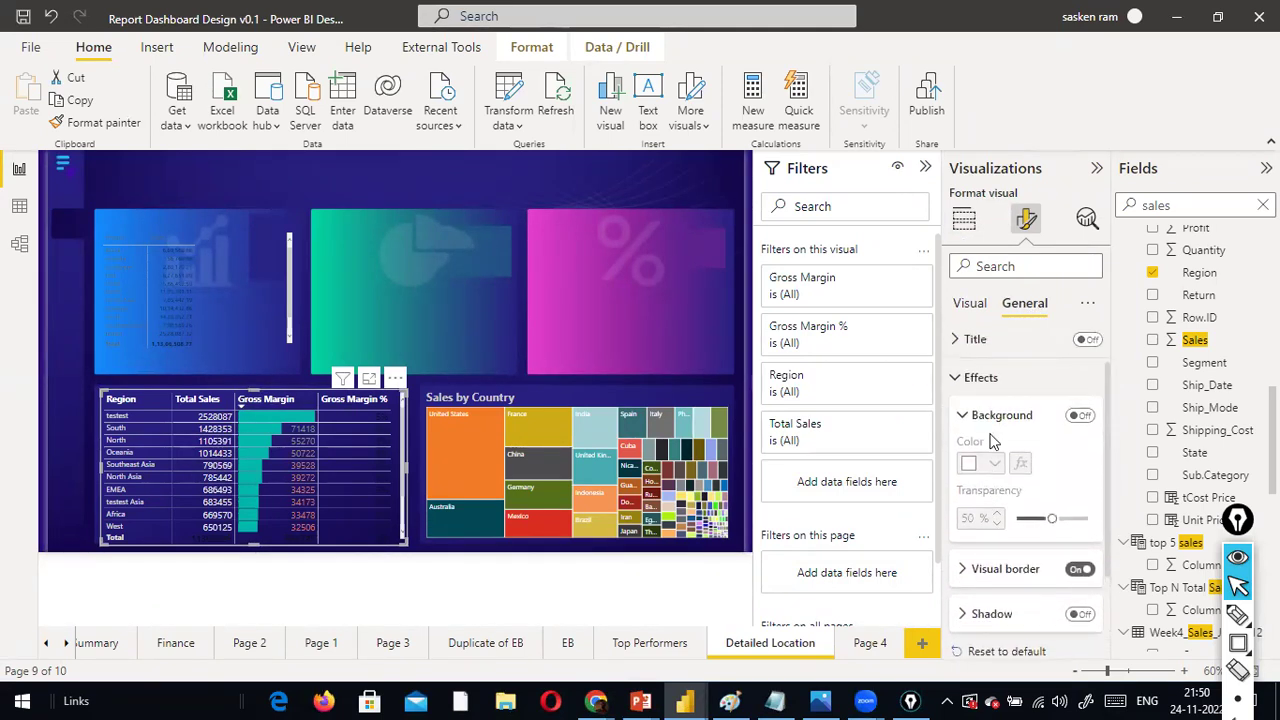
scroll(1020, 428, "down", 1)
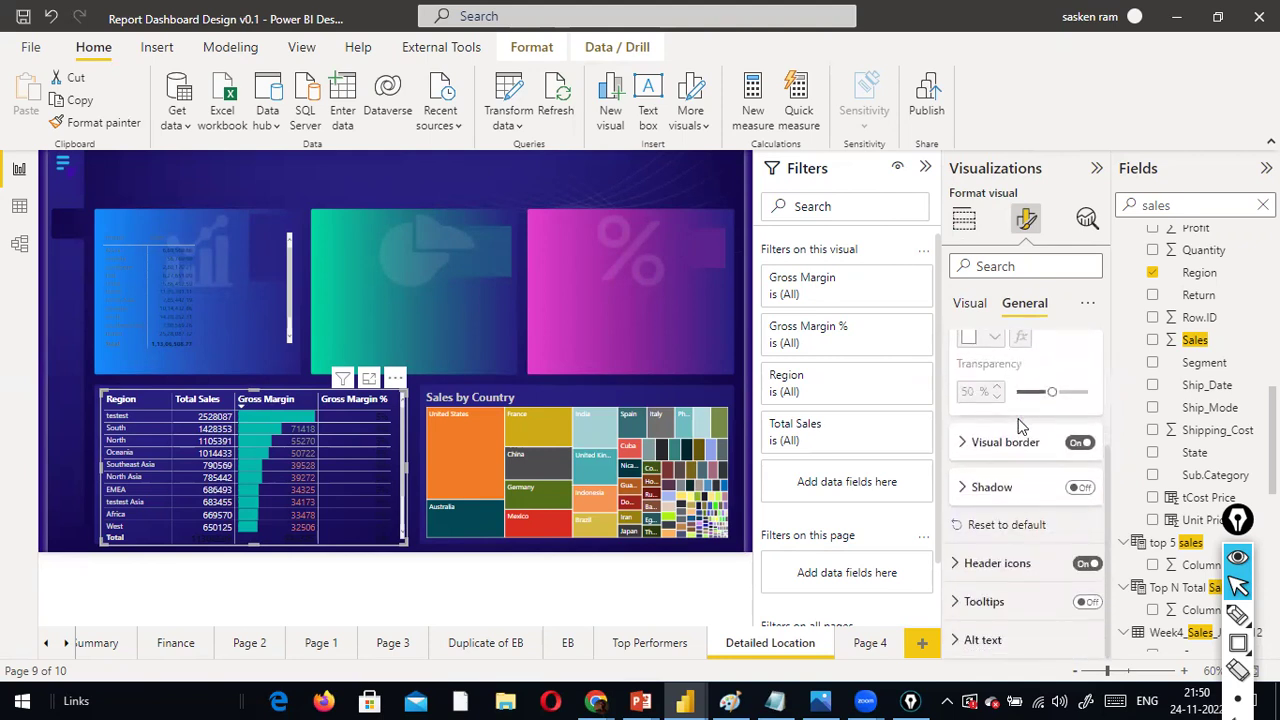
scroll(1020, 425, "up", 3)
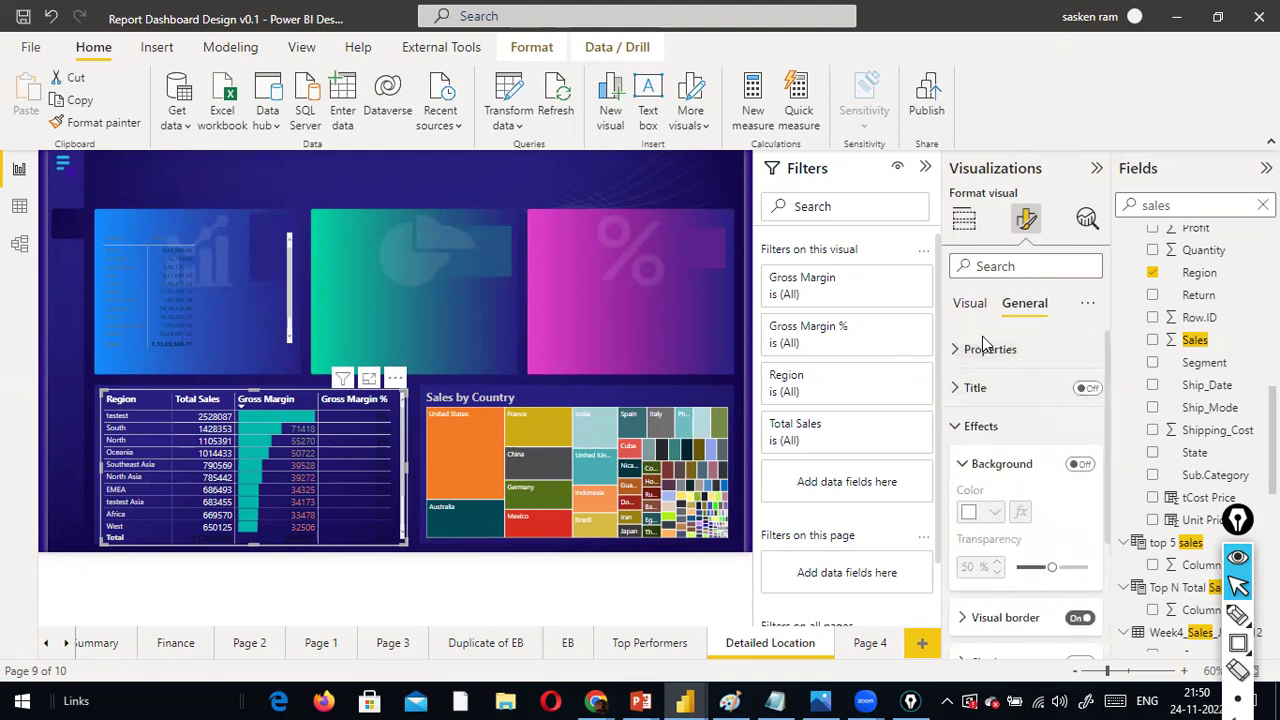
Search the Region matrix's format options for "font" and examine the global, values, column header and row header font settings
left_click(1017, 268)
type("font")
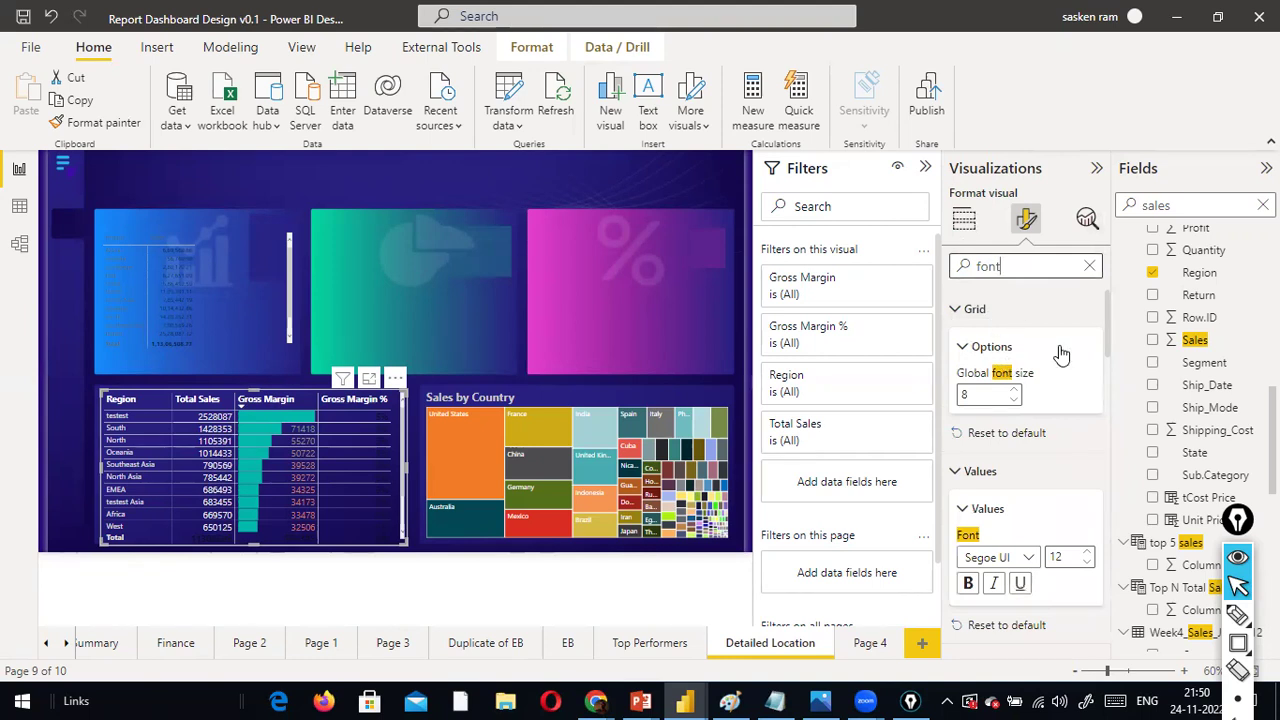
scroll(1058, 355, "down", 1)
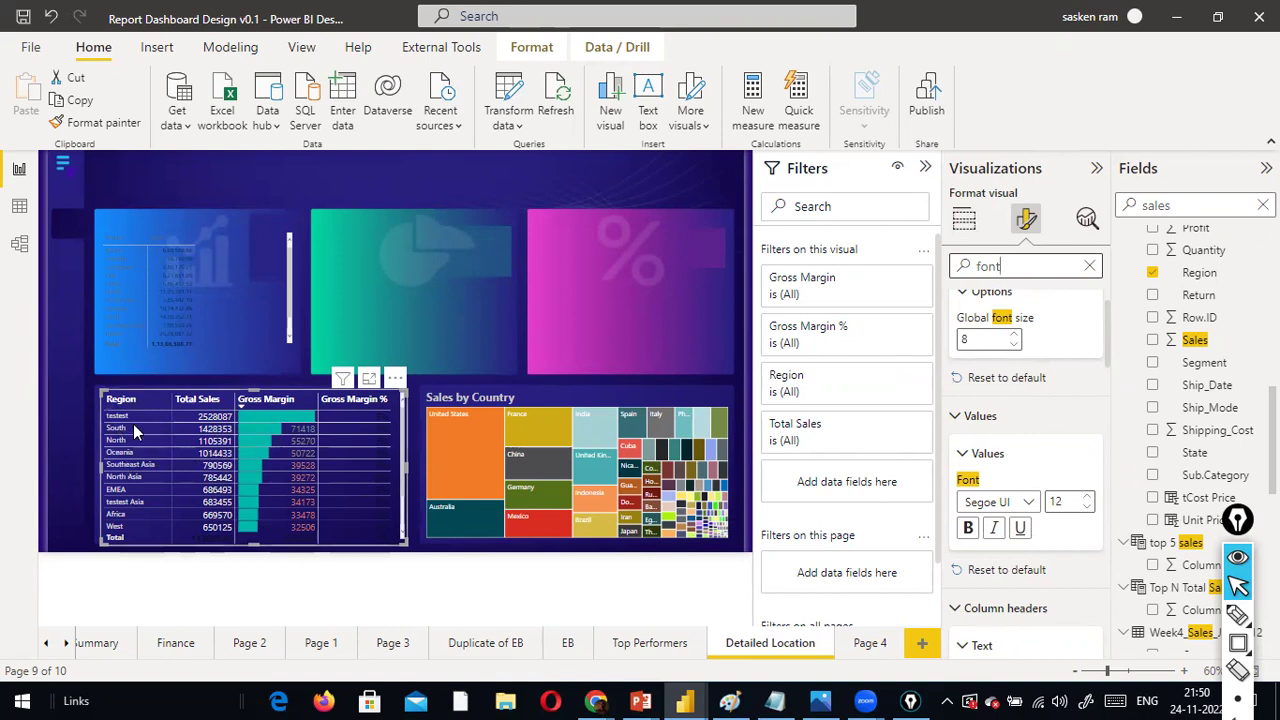
scroll(1071, 466, "down", 2)
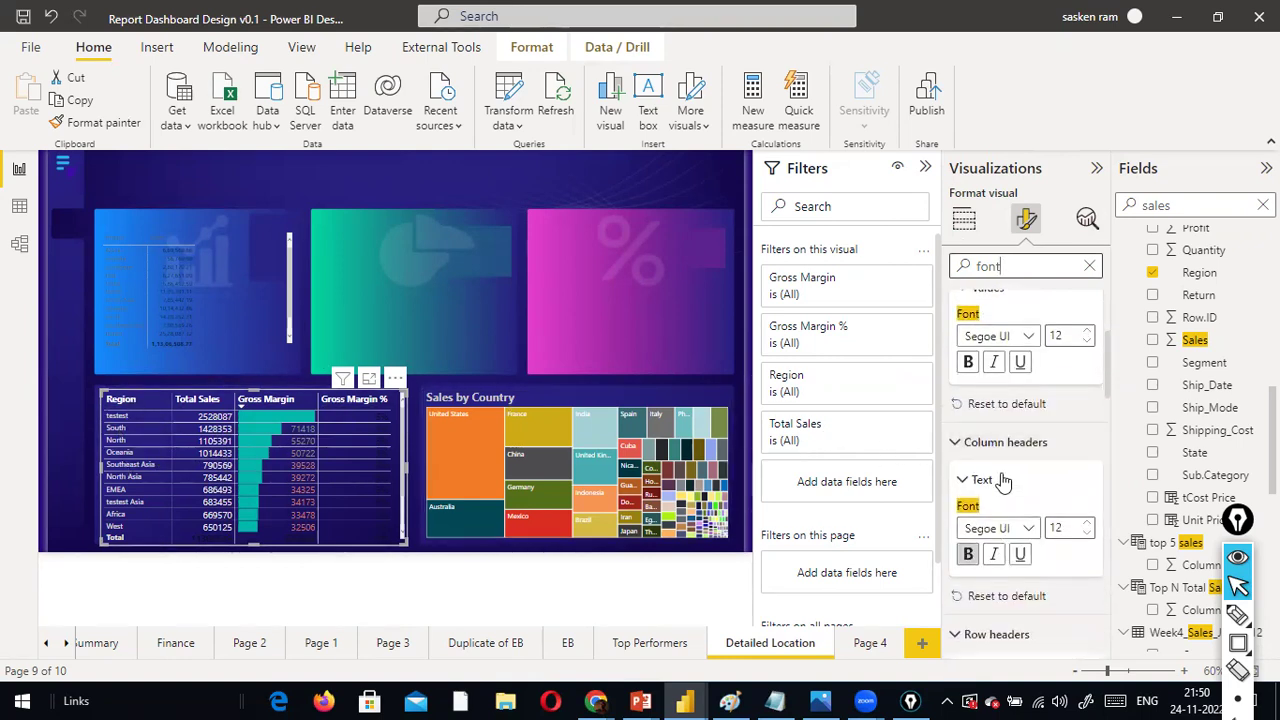
scroll(1000, 480, "down", 1)
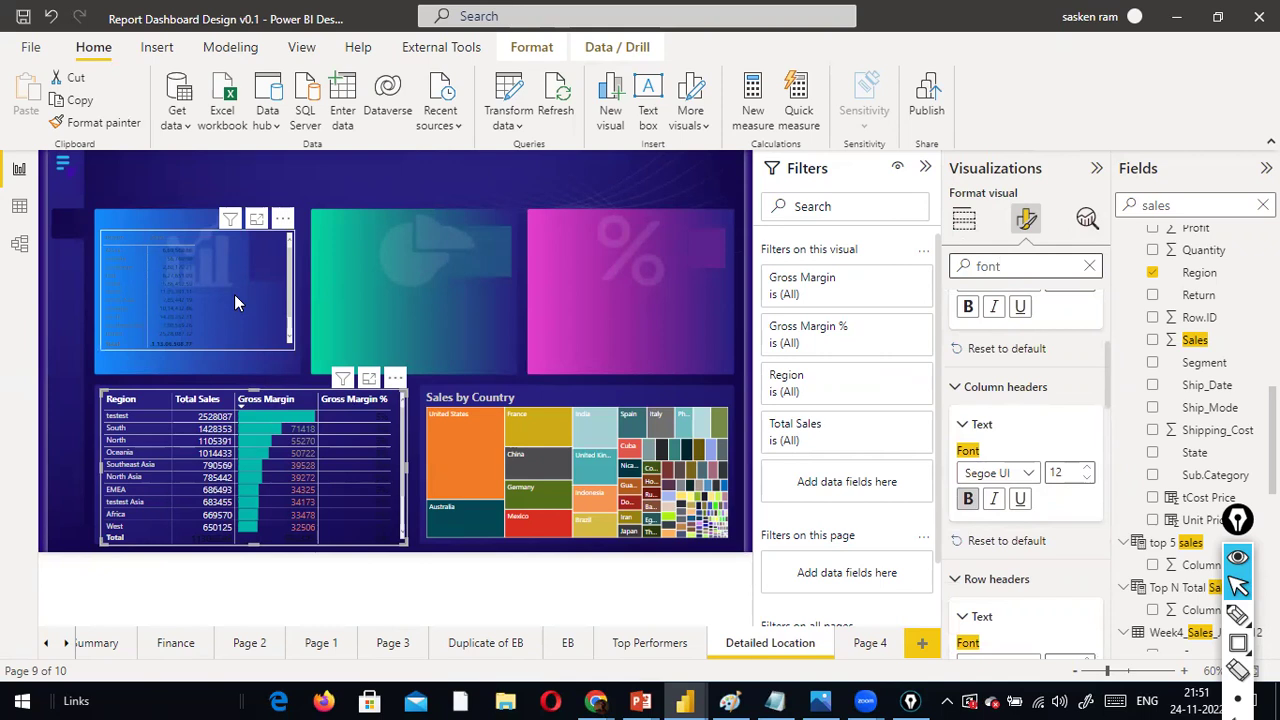
Review the data sources of the current file in Data source settings, and close the dialog
left_click(523, 188)
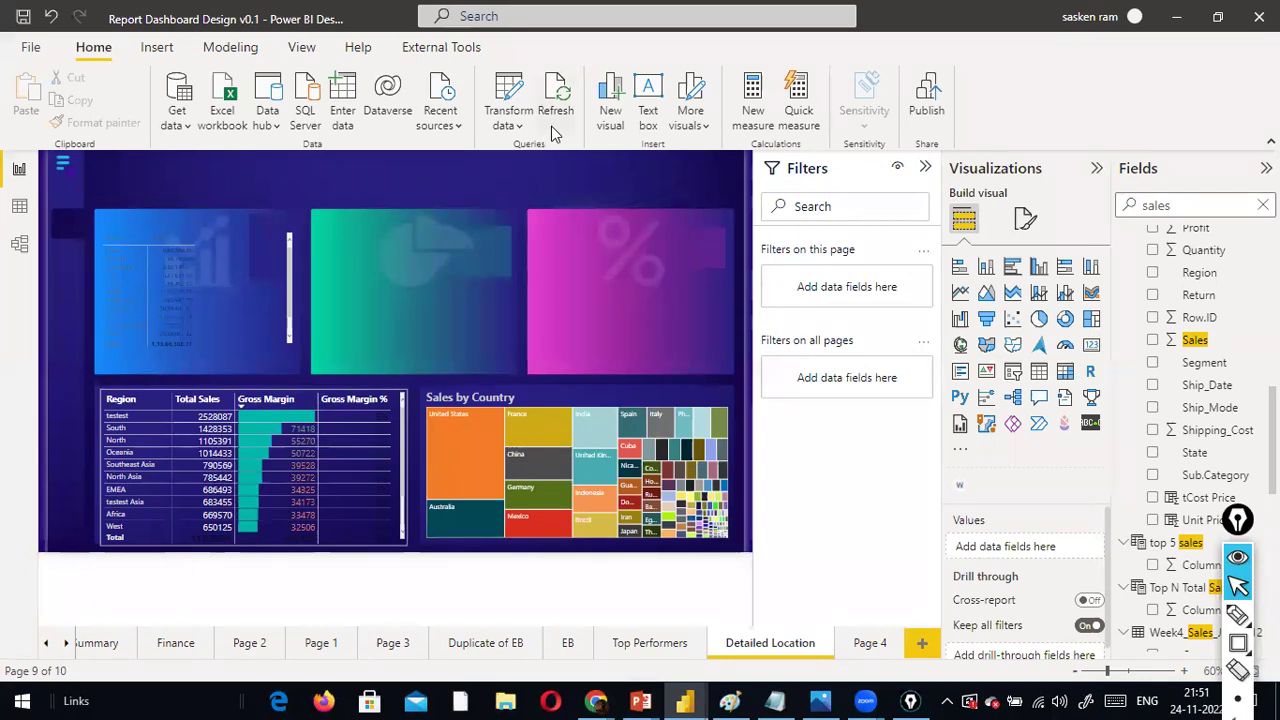
left_click(515, 130)
left_click(540, 196)
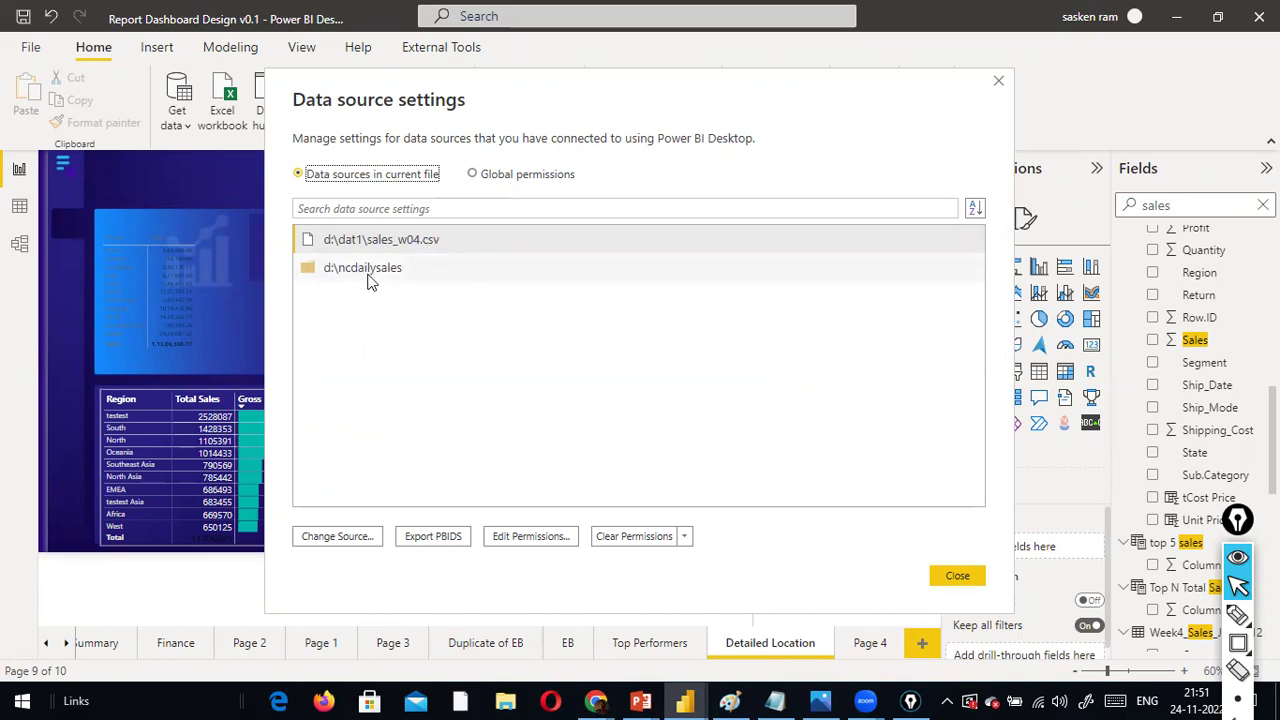
left_click(945, 575)
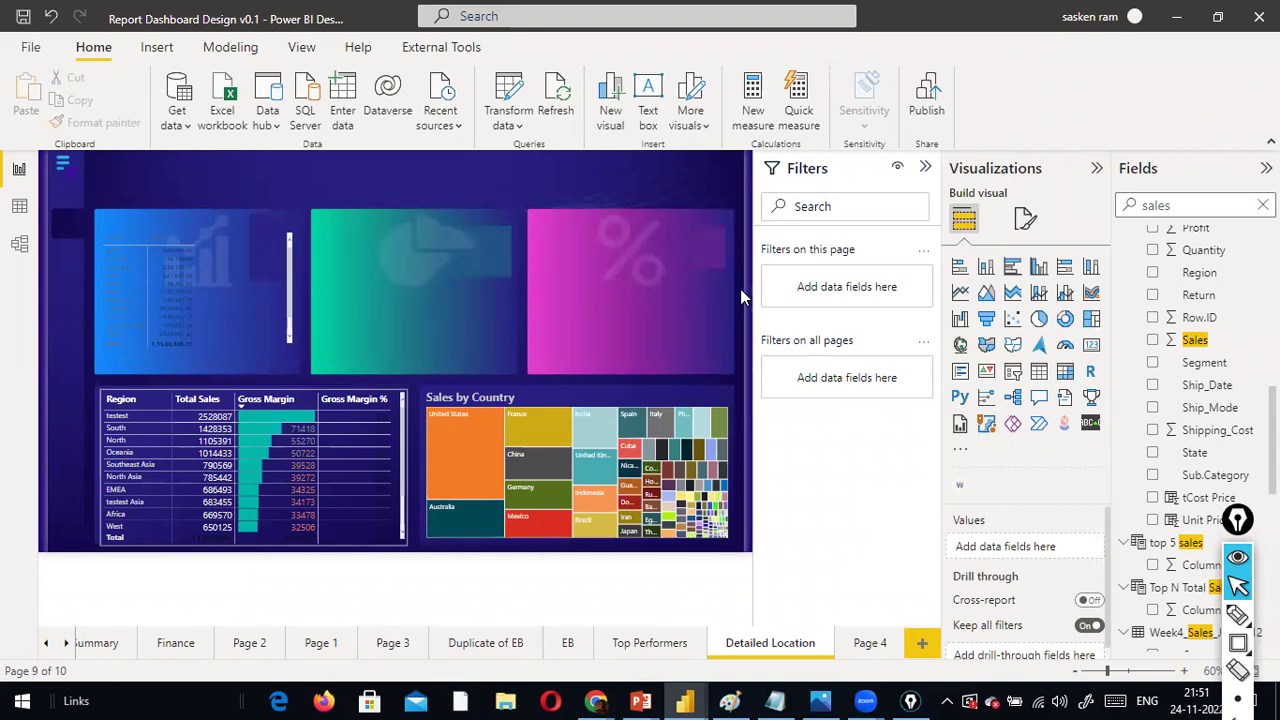
Collapse the Filters pane and switch to the EB page to review its Sales Performance Analysis dashboard
left_click(929, 168)
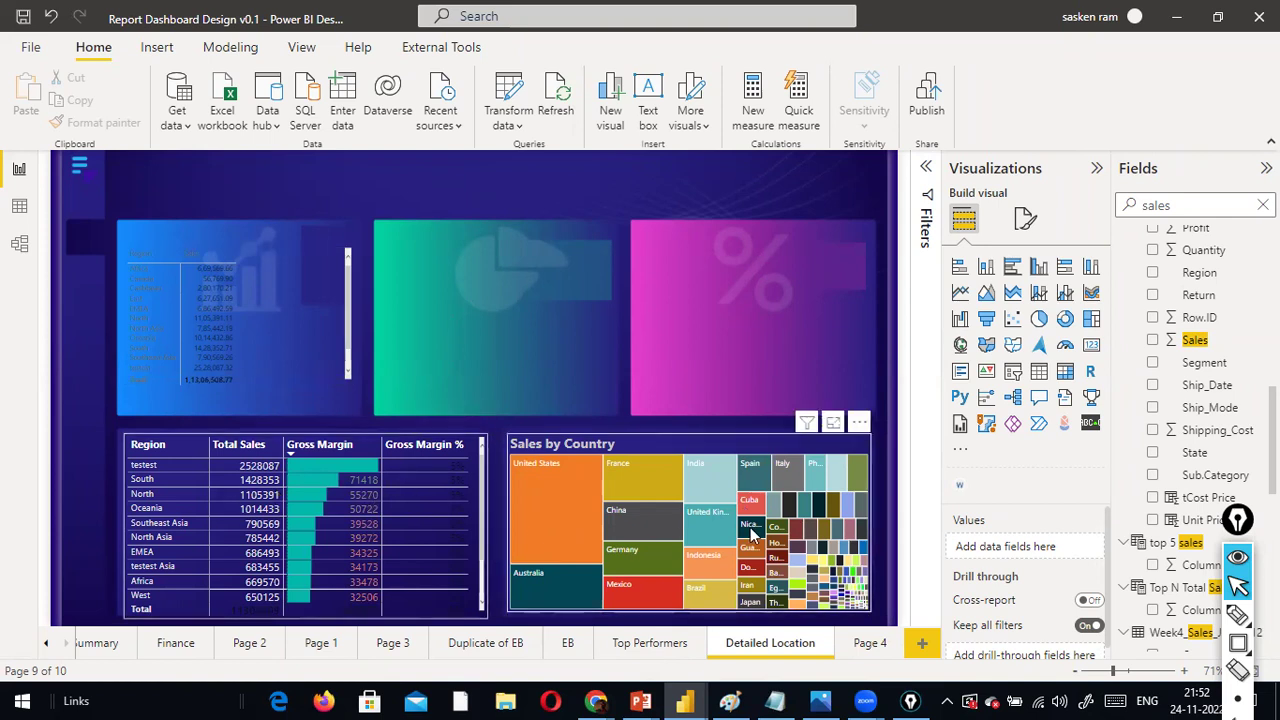
left_click(460, 519)
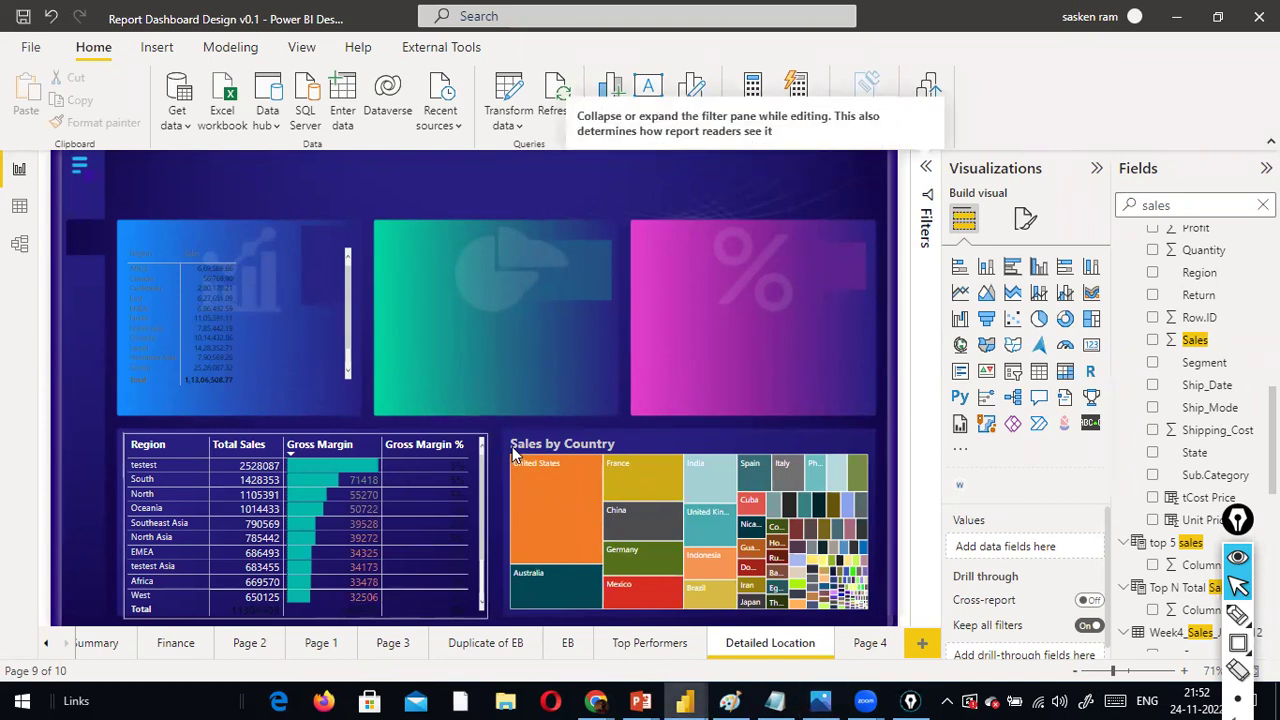
left_click(557, 648)
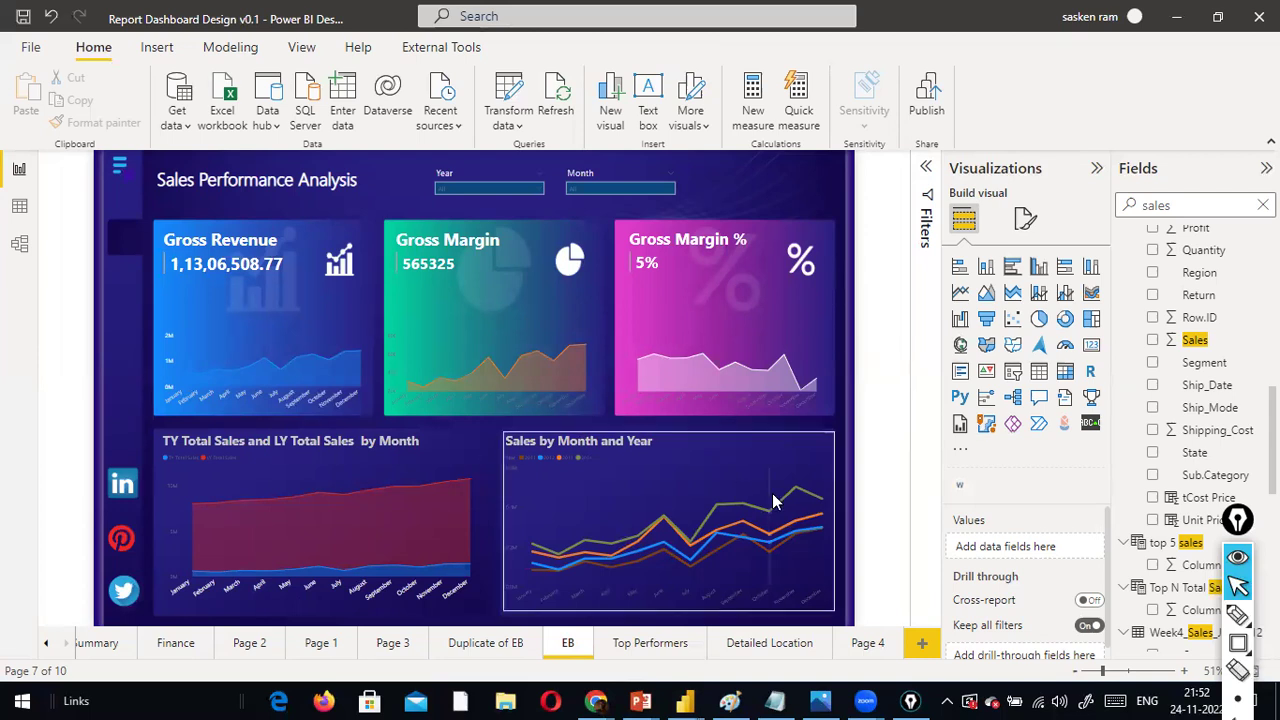
mouse_move(773, 500)
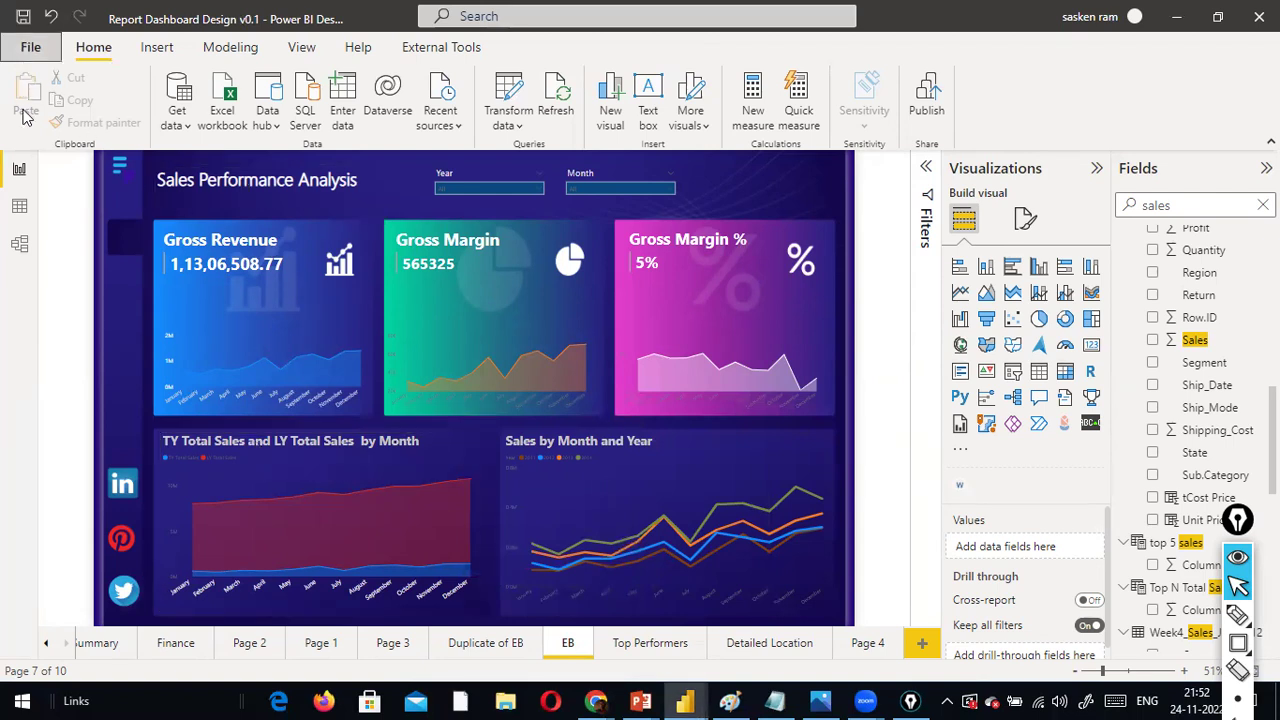
Save the Report Dashboard Design v0.1 report and choose the dev_sandbox workspace as its publishing destination
left_click(30, 47)
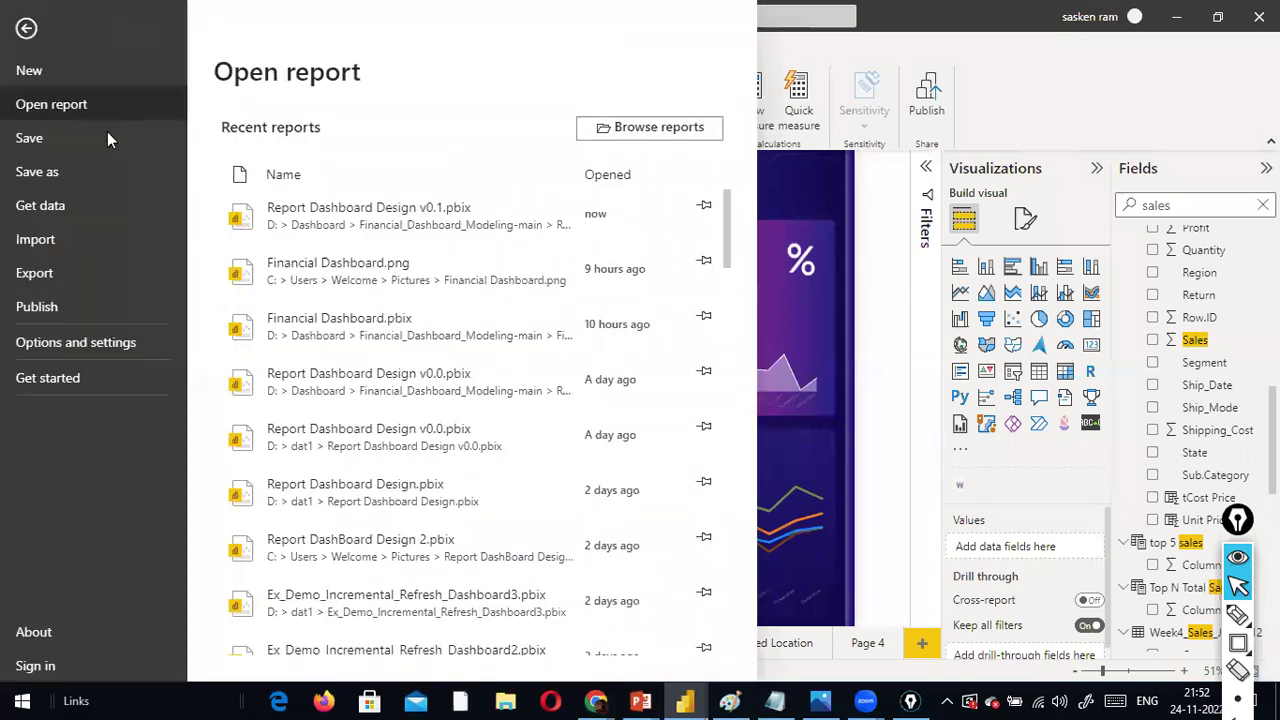
key("Escape")
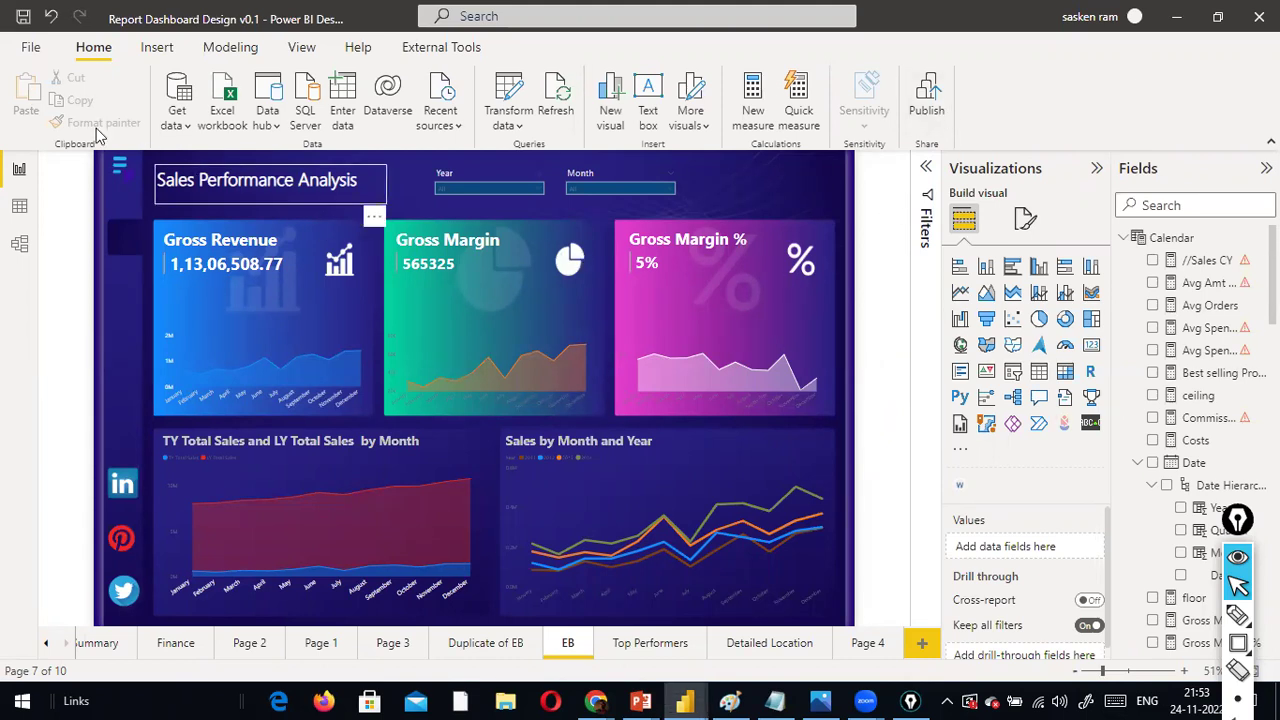
left_click(22, 16)
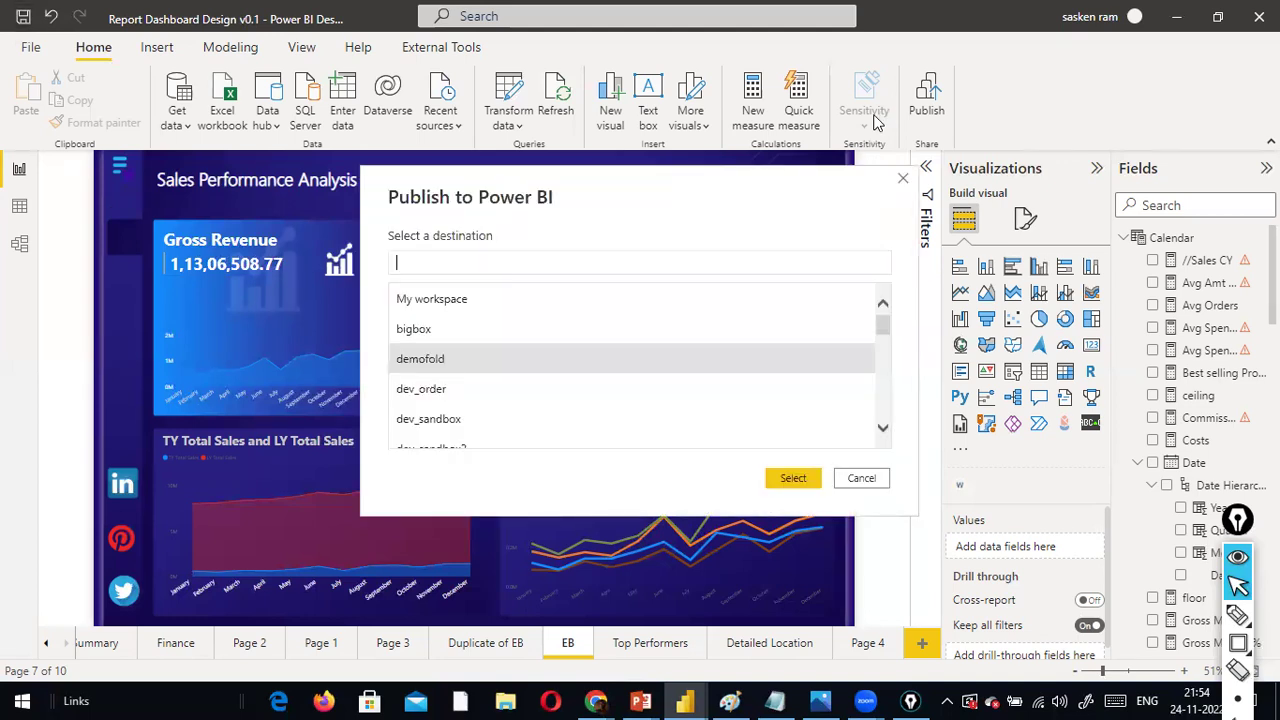
scroll(571, 377, "down", 2)
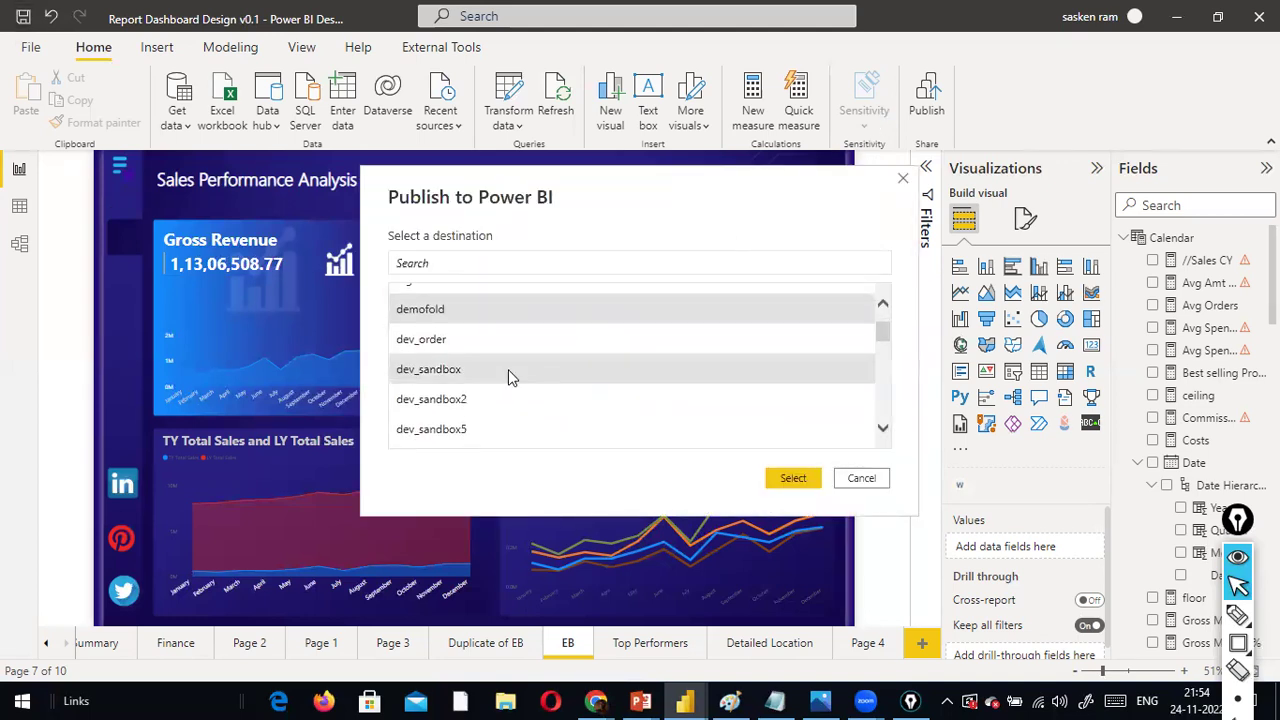
left_click(508, 369)
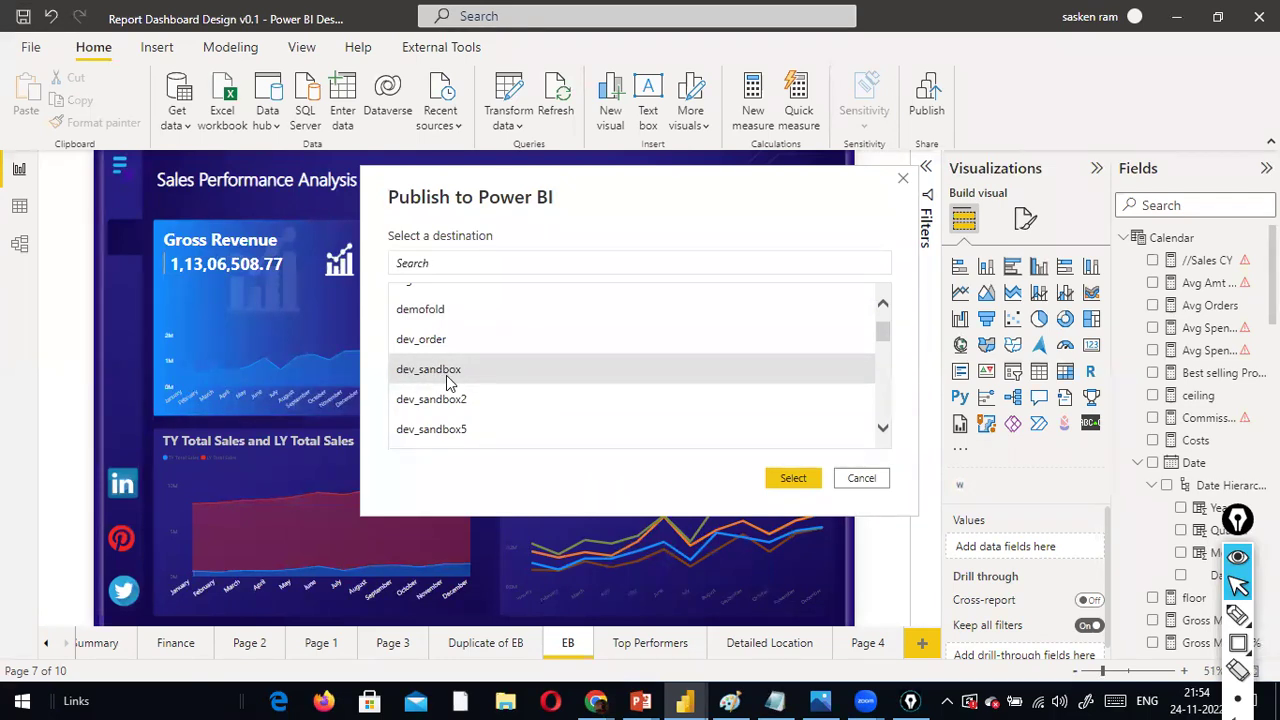
Switch to the Power BI service in Chrome and review the Home page's recent items and the list of workspaces
key("alt+Tab")
key("alt+Tab")
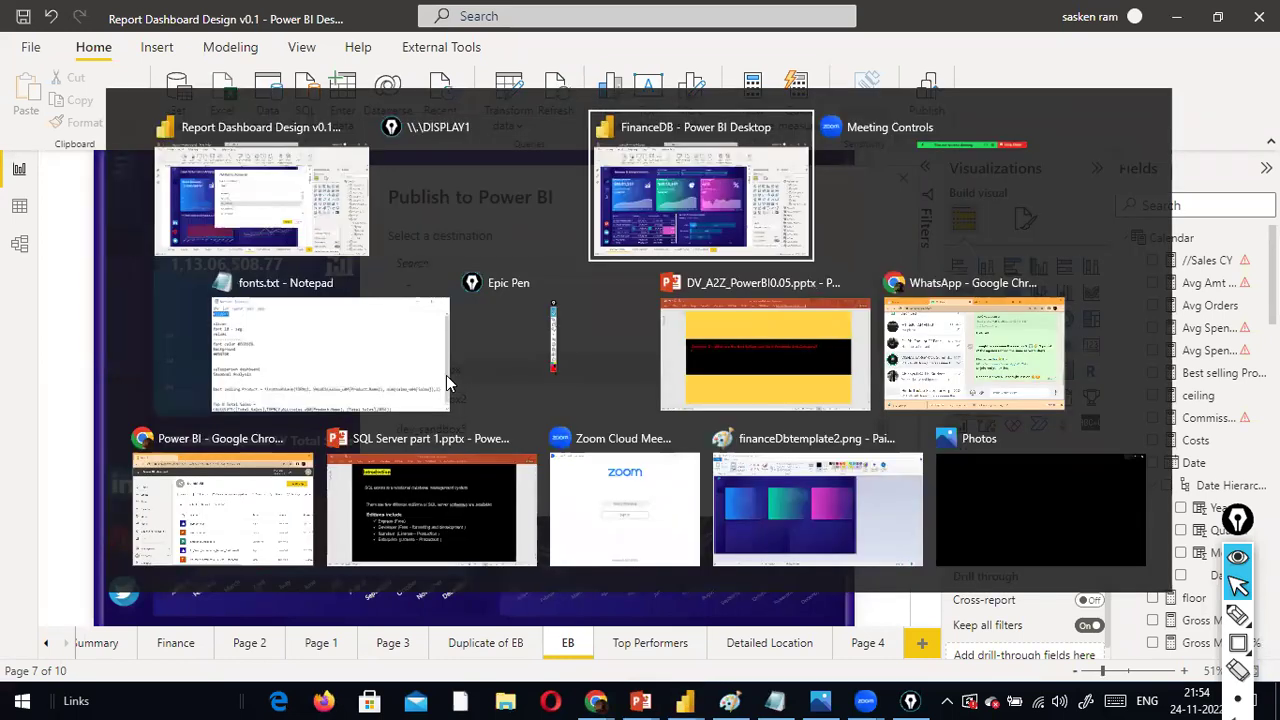
key("alt+Tab")
mouse_move(595, 700)
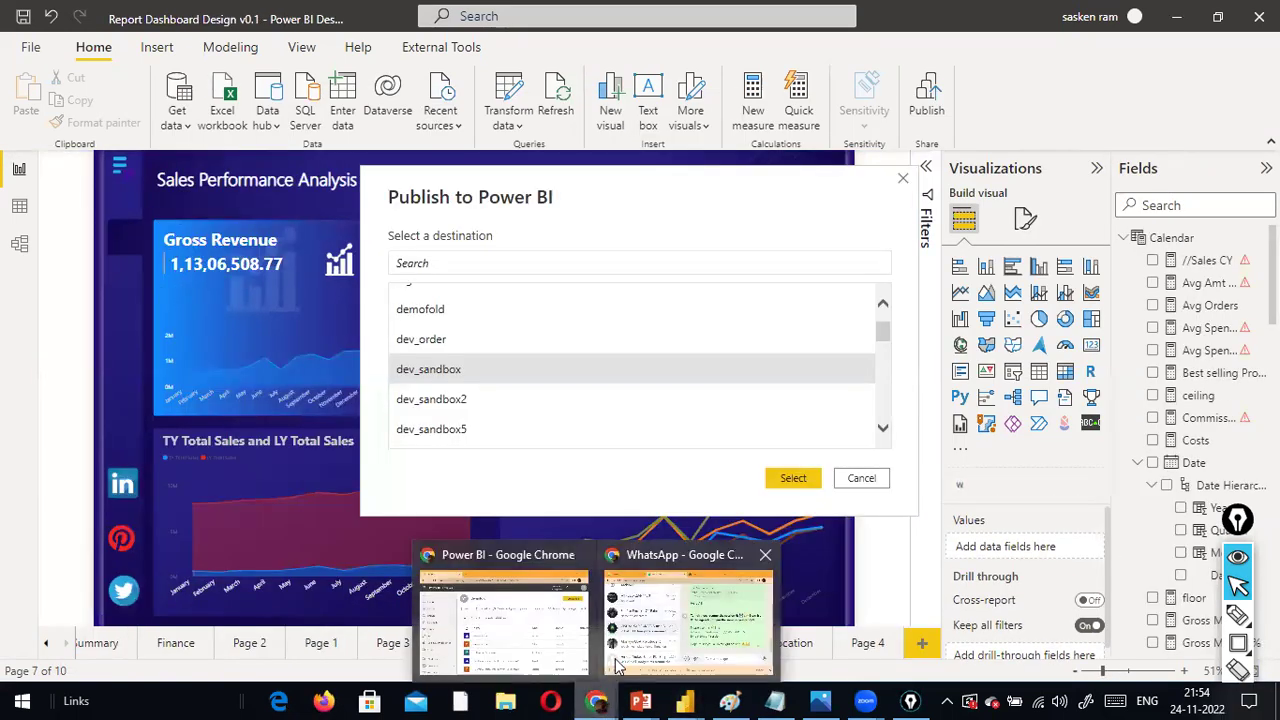
left_click(563, 610)
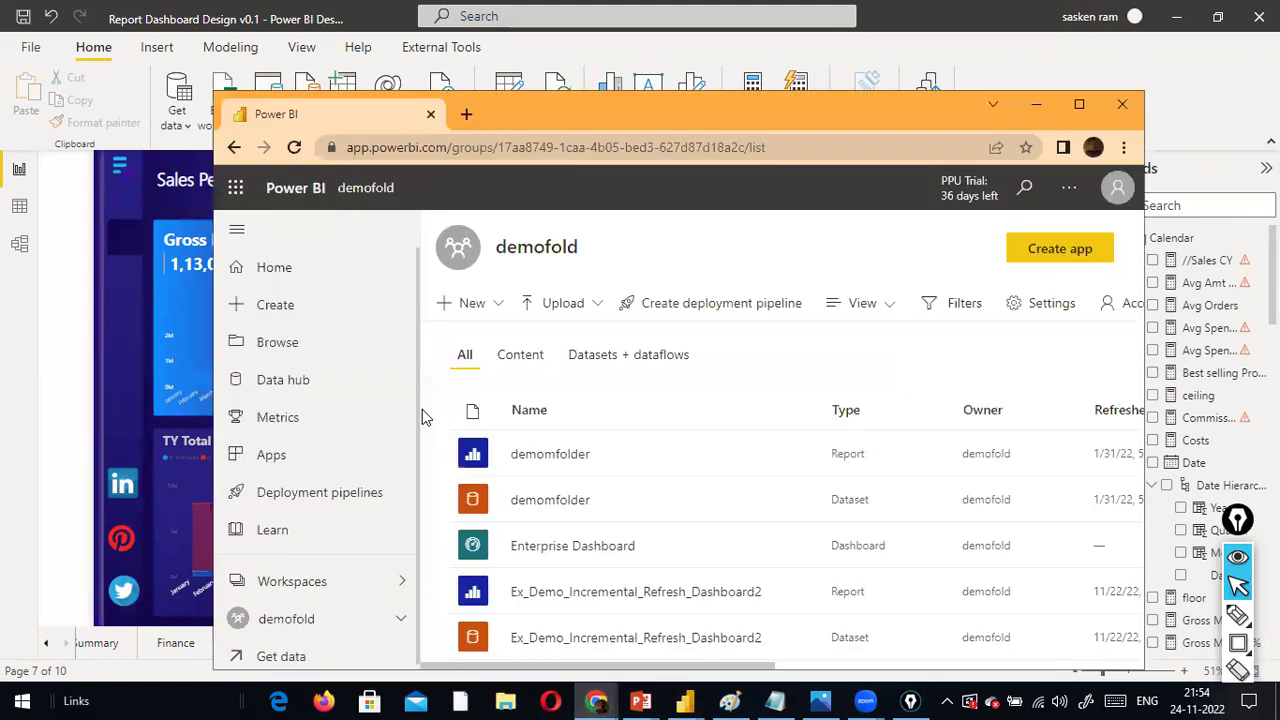
double_click(735, 120)
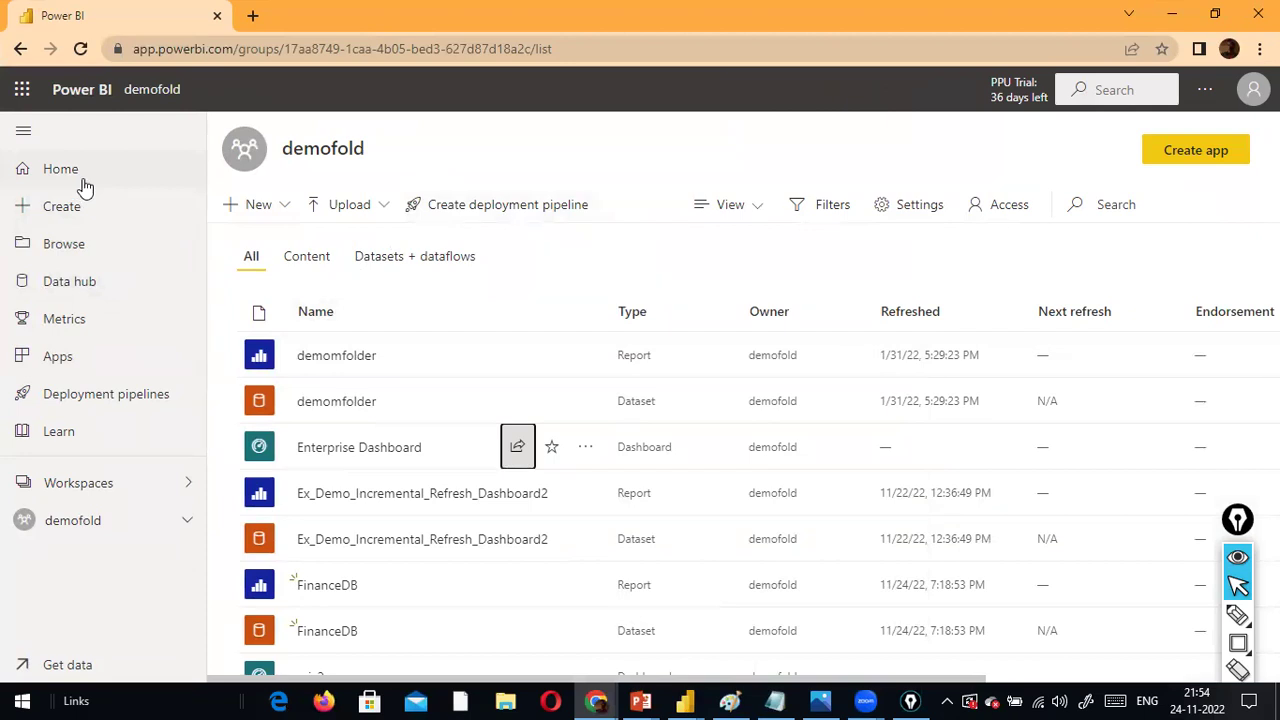
left_click(50, 178)
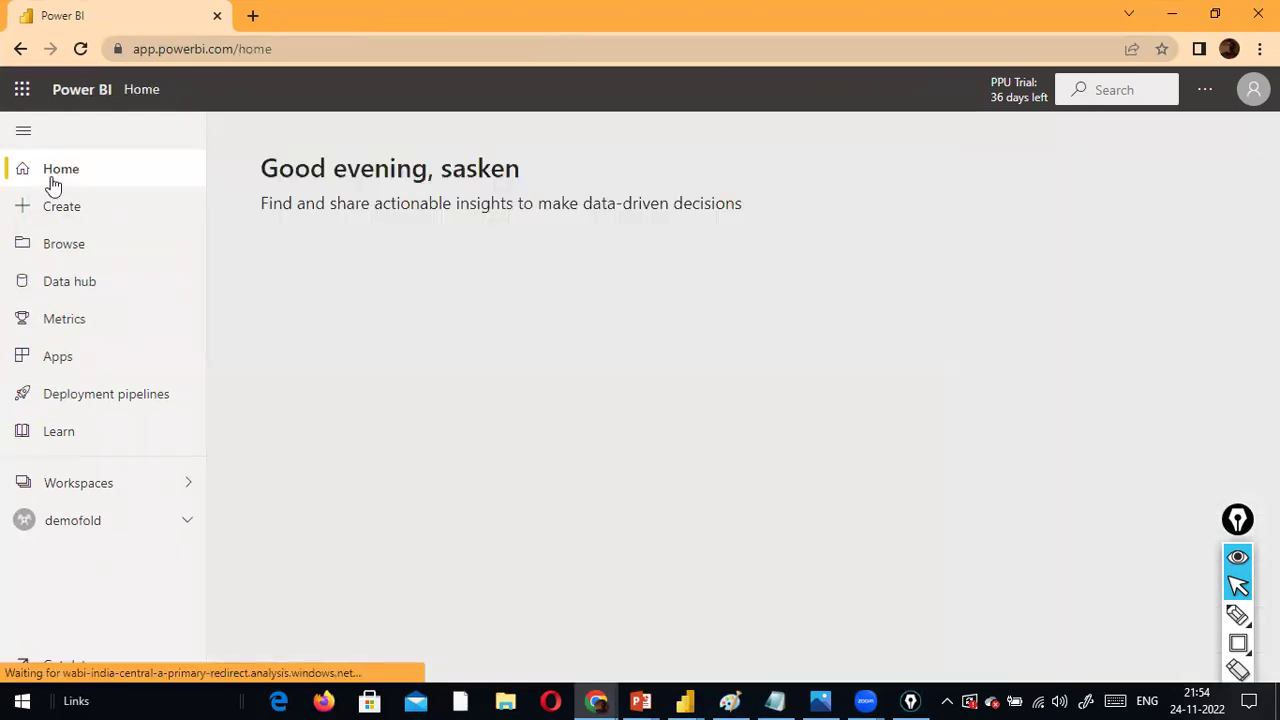
scroll(391, 330, "down", 5)
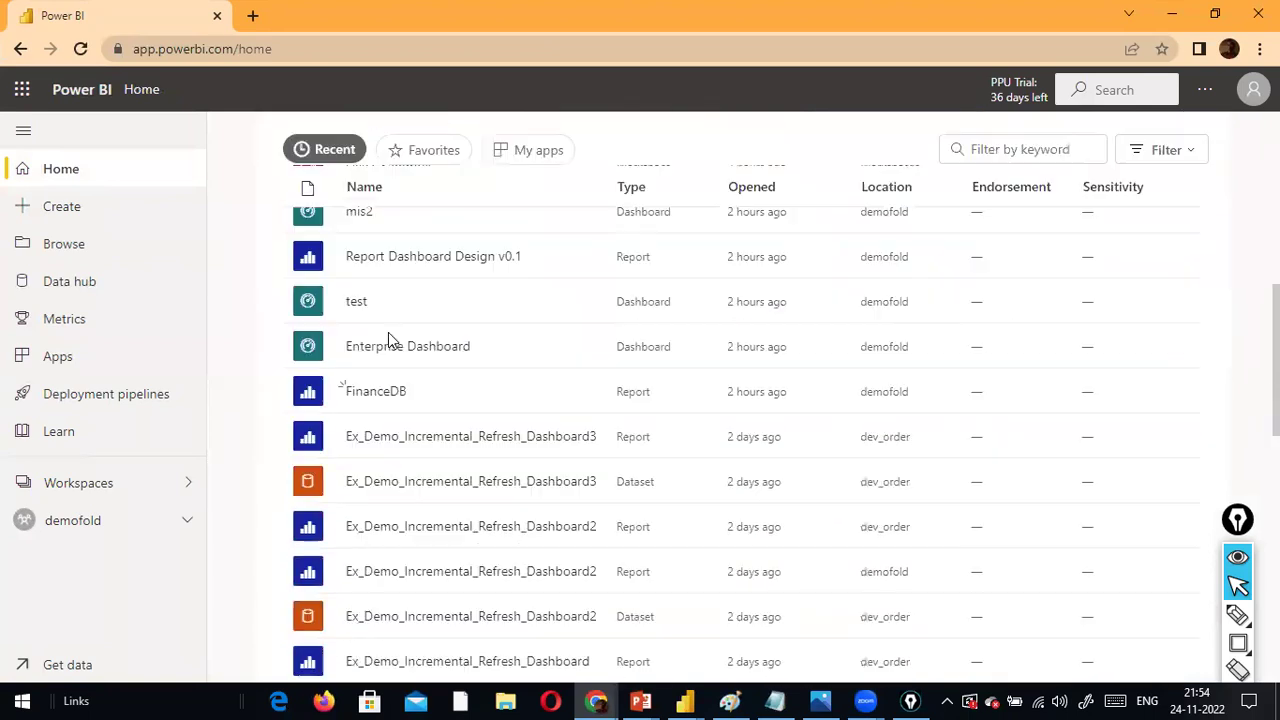
scroll(388, 340, "up", 1)
scroll(388, 340, "down", 3)
left_click(108, 488)
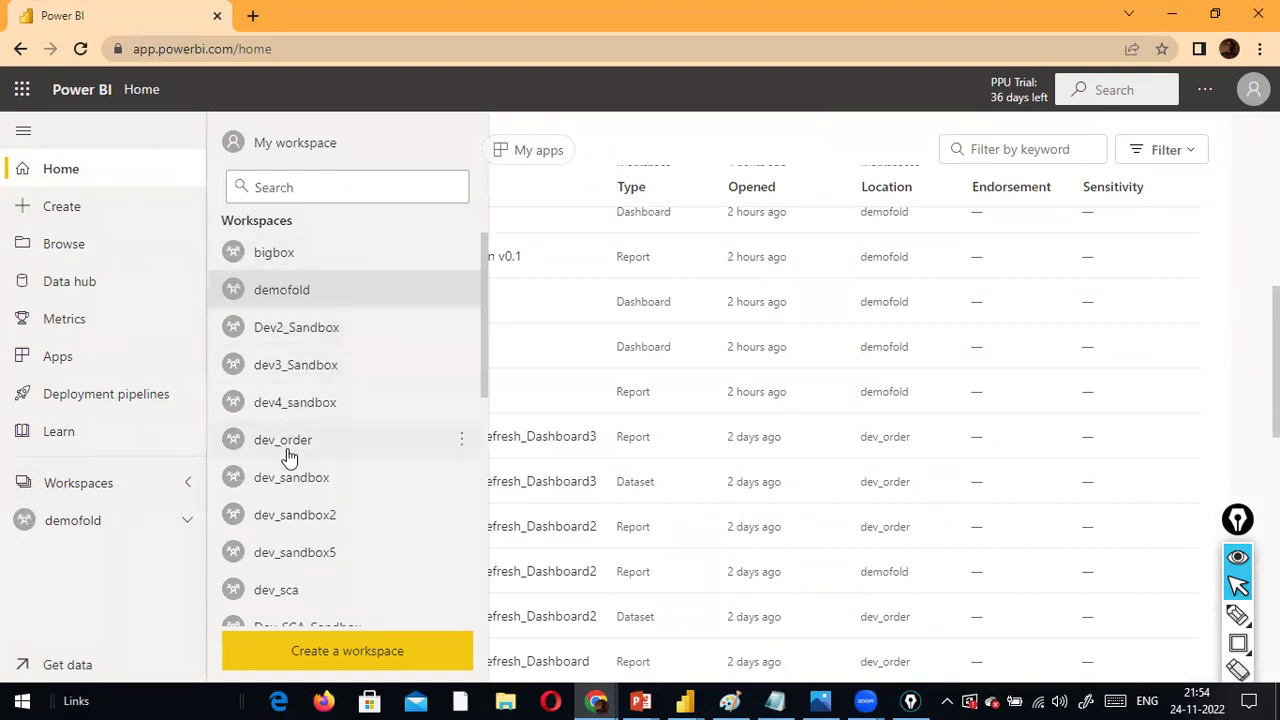
Publish the Report Dashboard Design v0.1 report to dev_sandbox, and open that workspace in the Power BI service
key("alt+Tab")
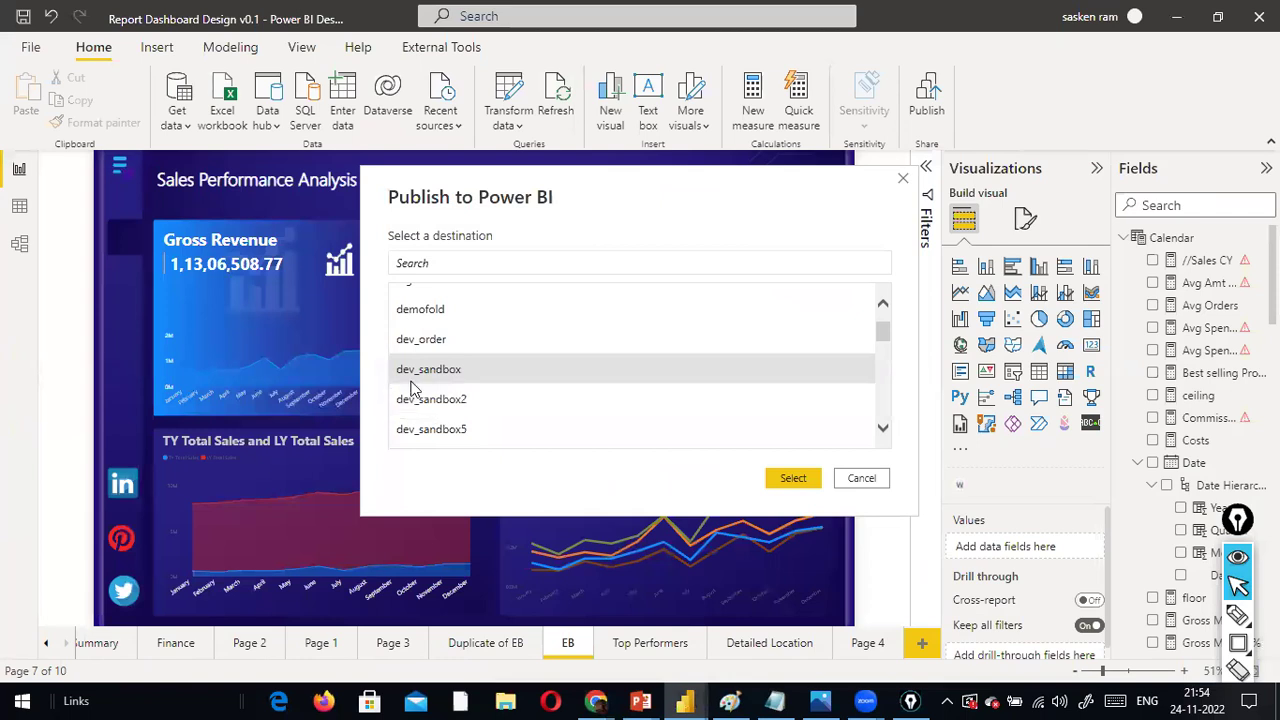
left_click(793, 478)
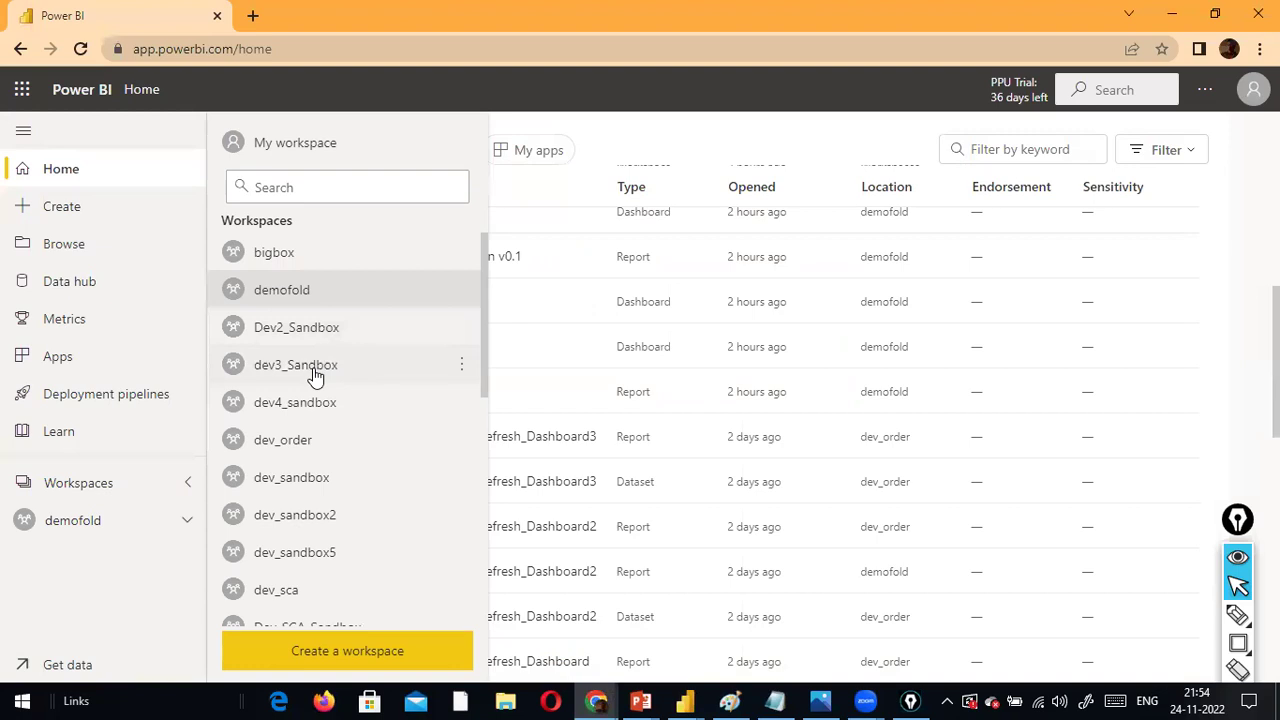
left_click(308, 478)
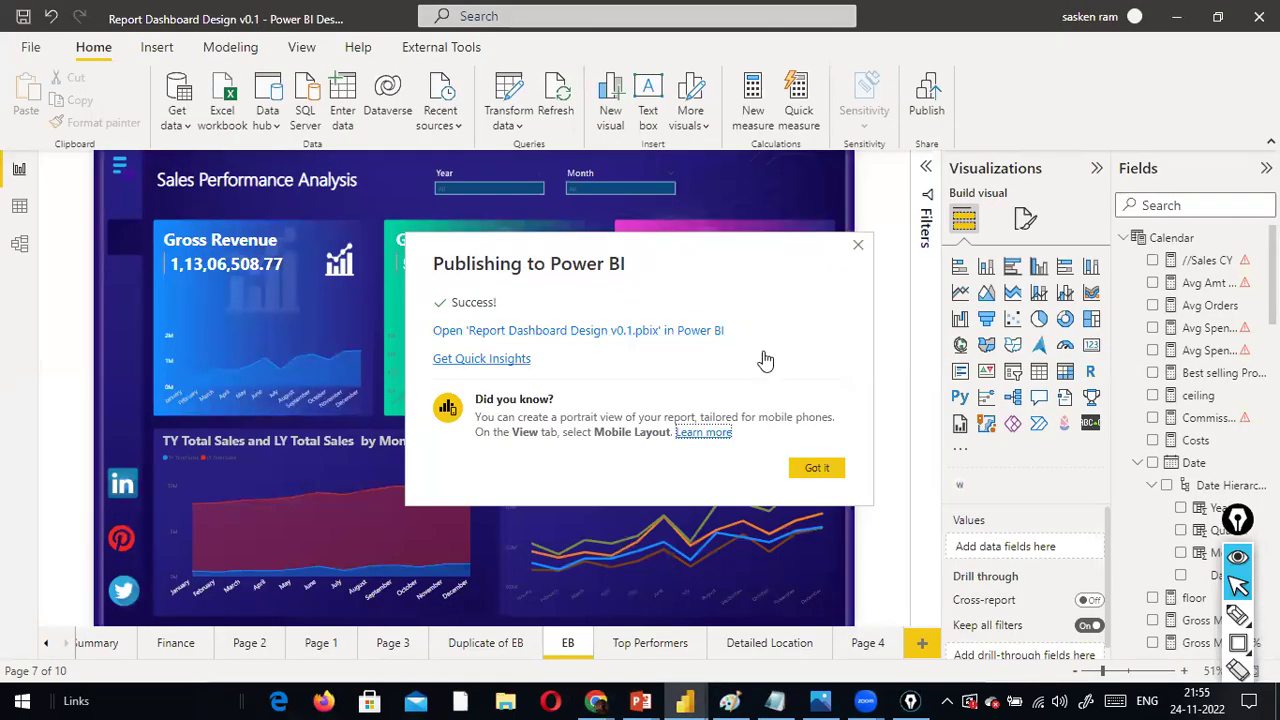
left_click(820, 467)
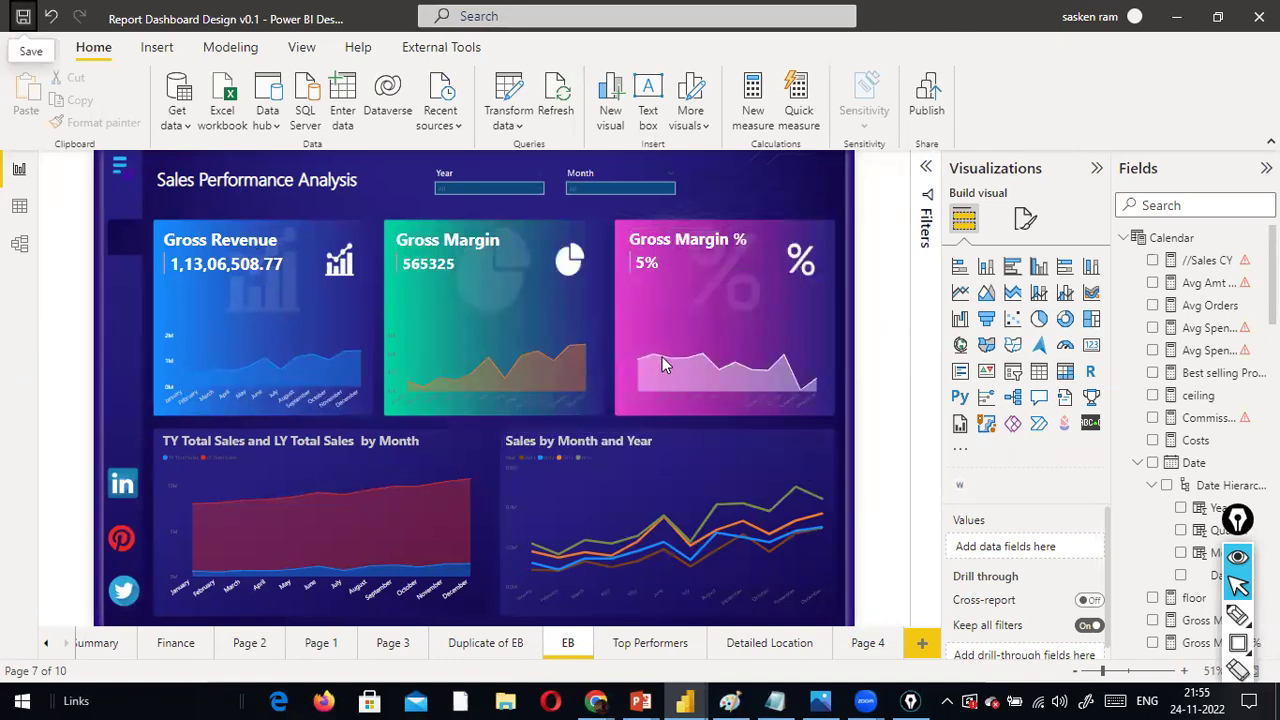
Switch to the FinanceDB report in Power BI Desktop and publish it to the dev_sandbox workspace
mouse_move(697, 700)
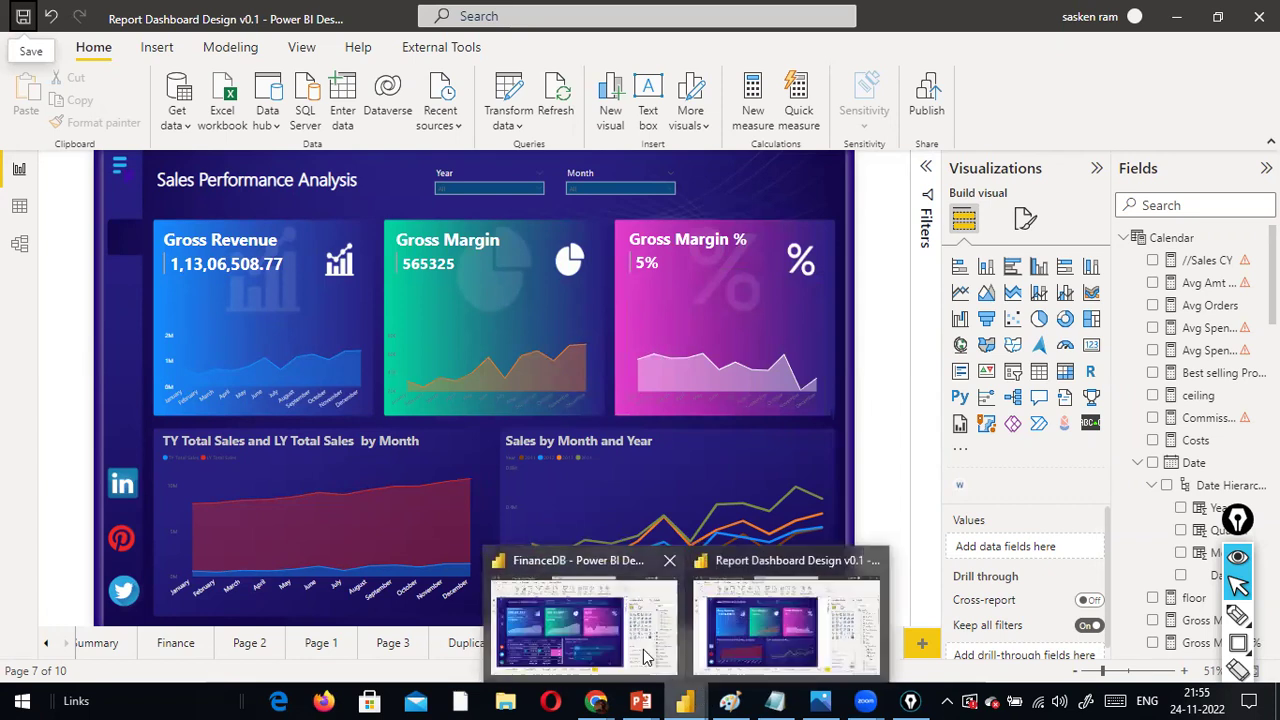
left_click(605, 630)
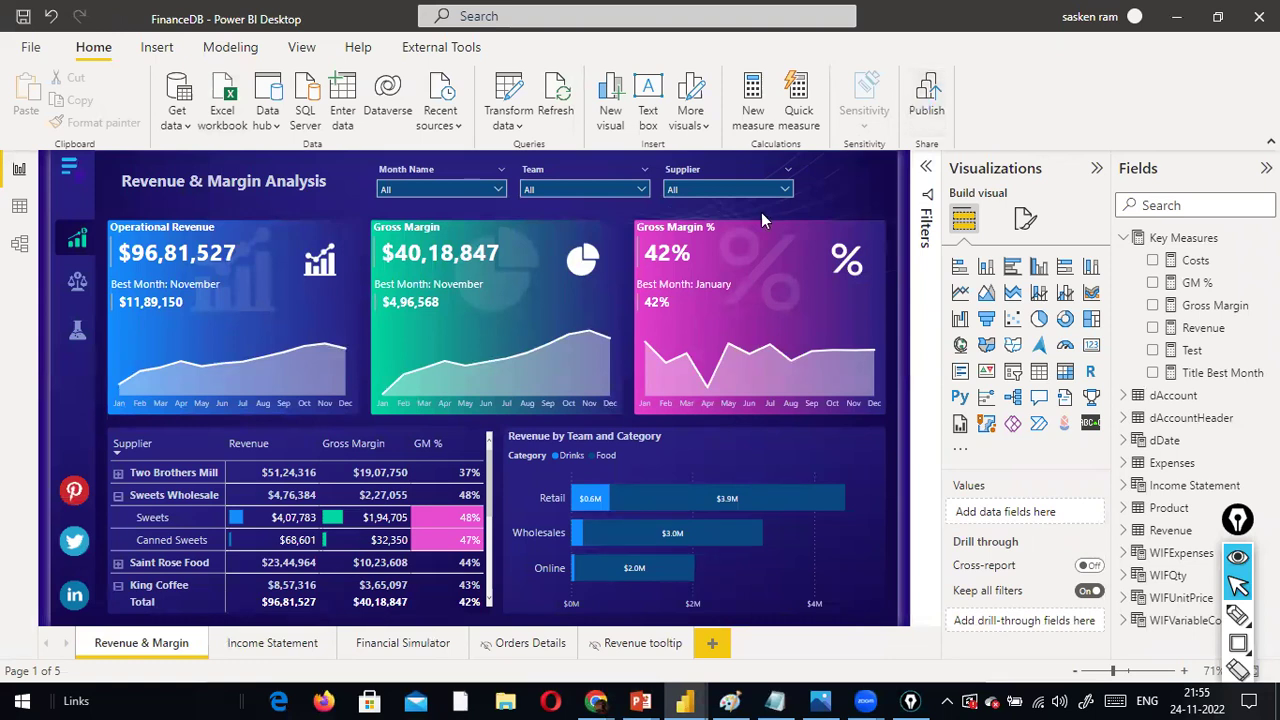
left_click(737, 375)
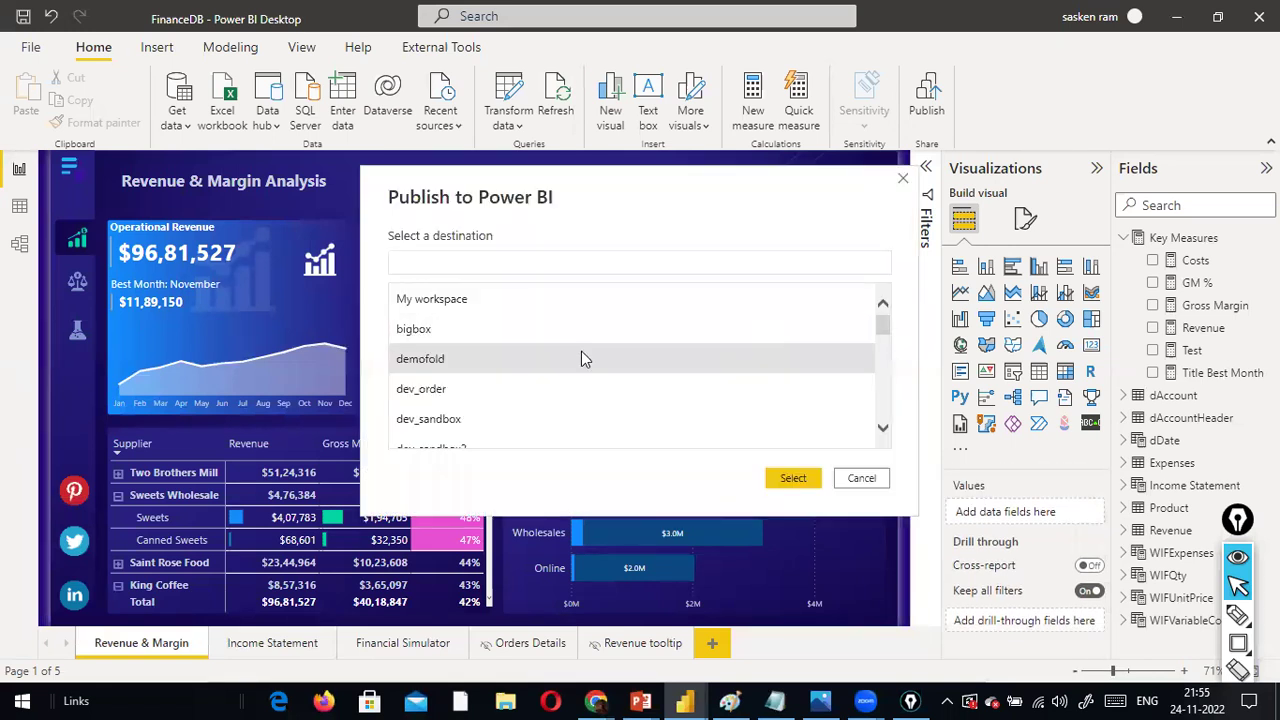
left_click(437, 418)
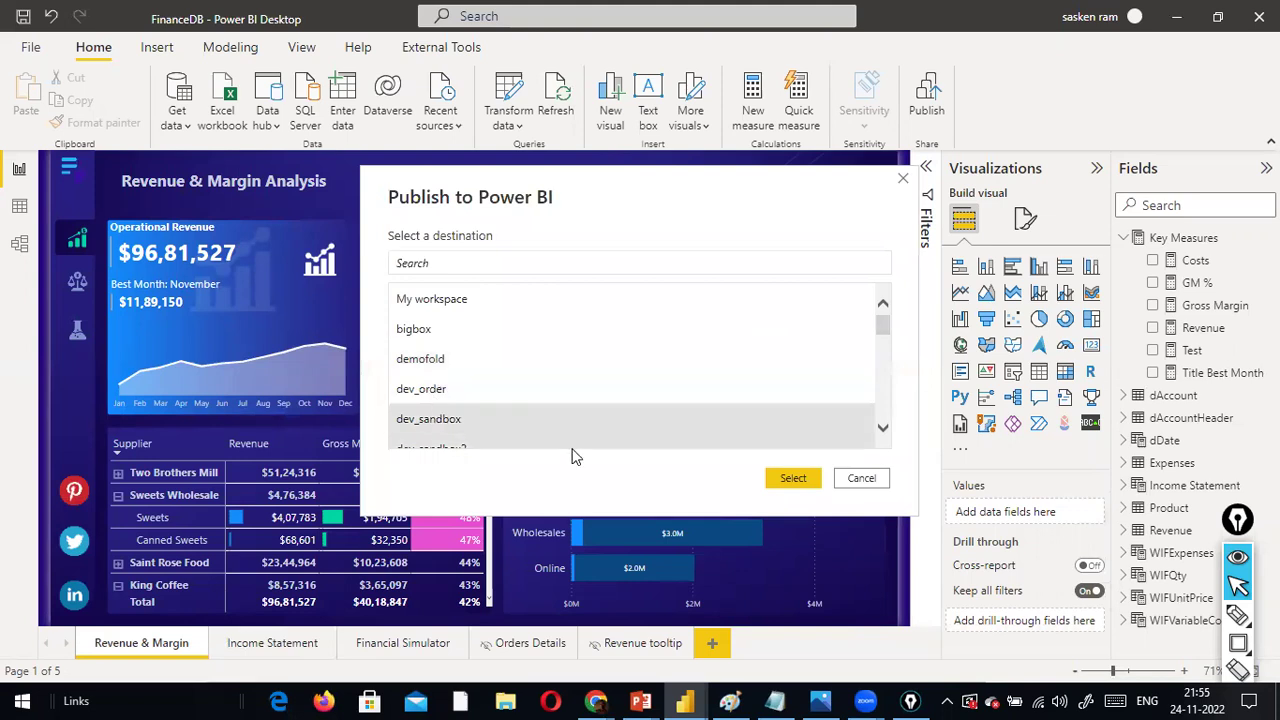
left_click(785, 480)
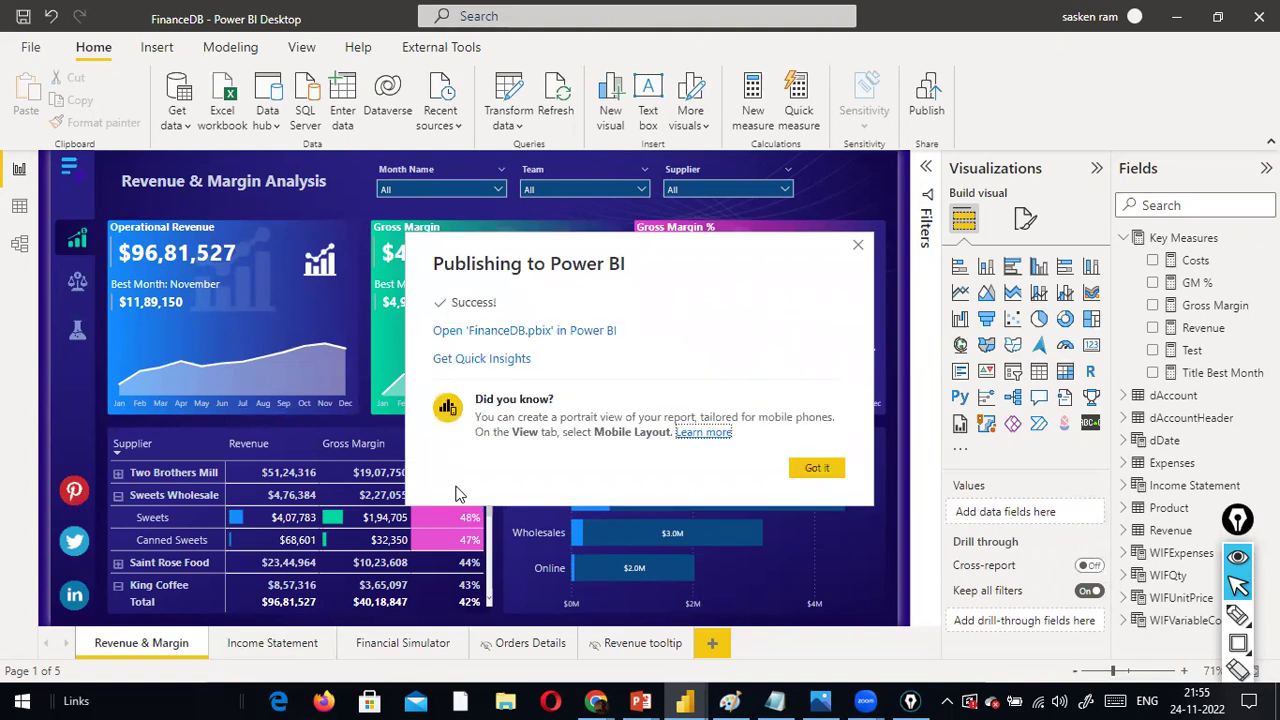
left_click(824, 474)
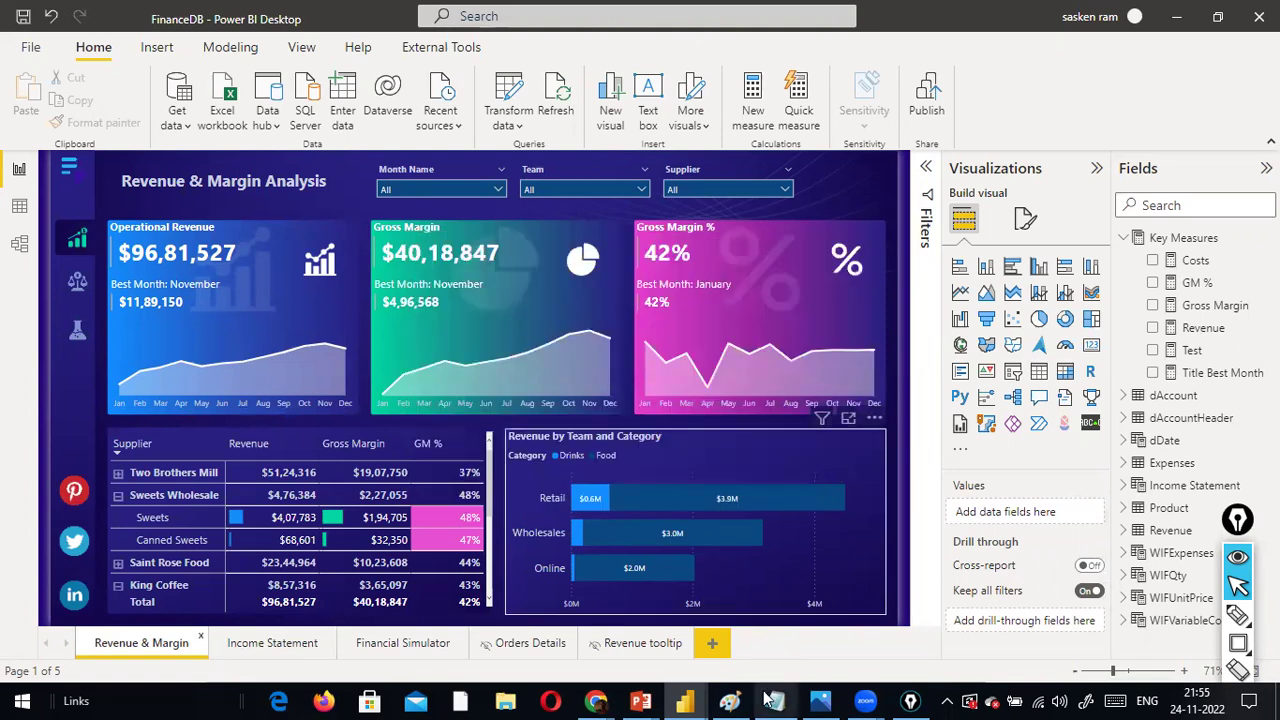
Switch to the Power BI service in Chrome and check the dev_sandbox content list for the published reports and datasets
mouse_move(597, 700)
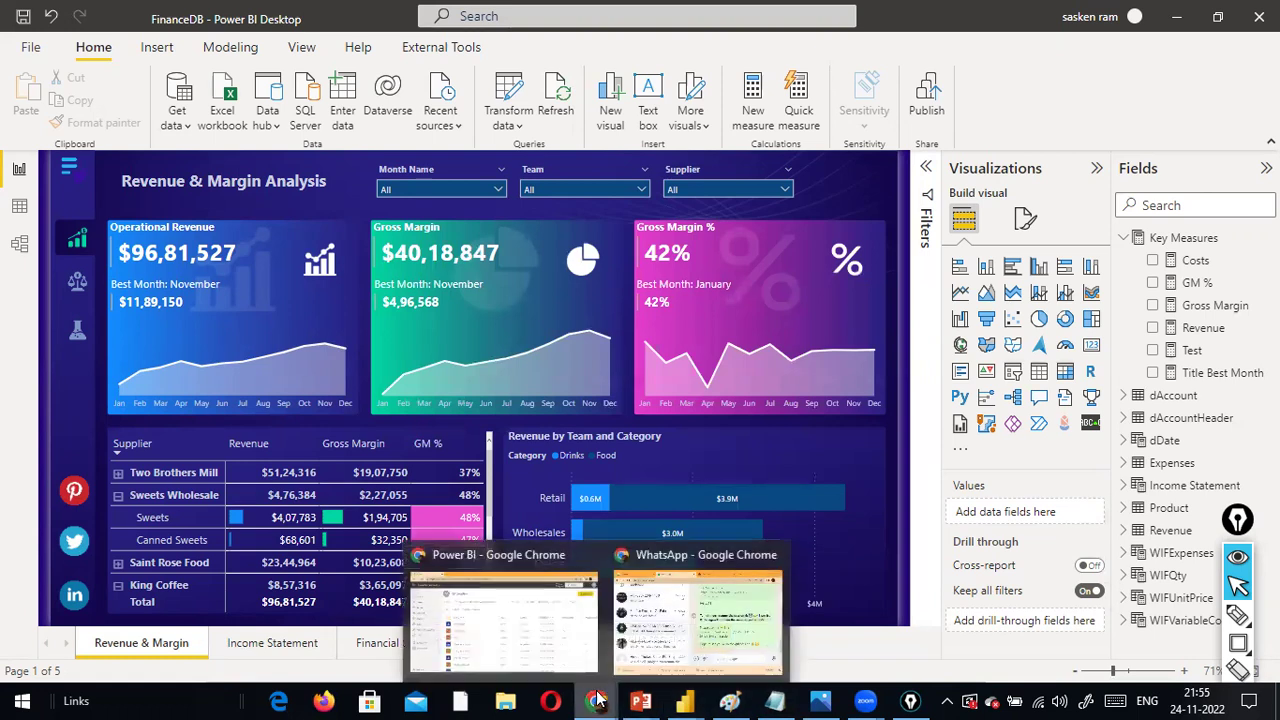
left_click(490, 640)
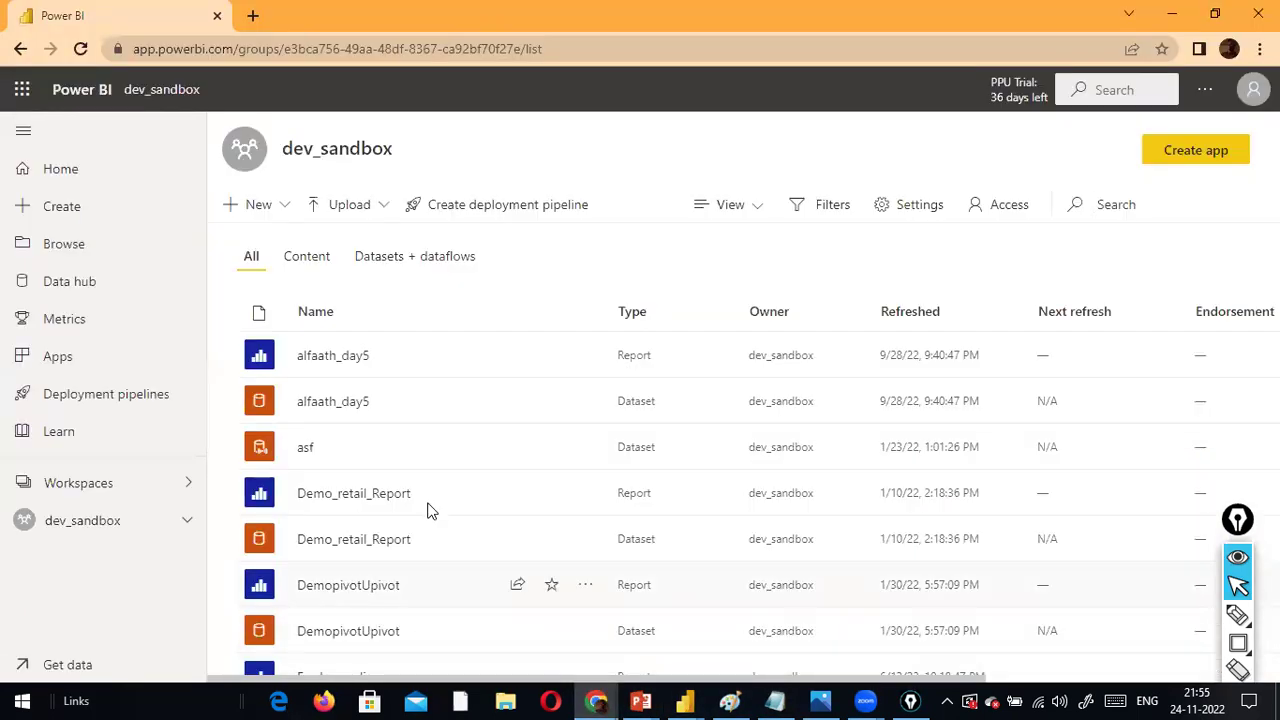
scroll(427, 510, "down", 2)
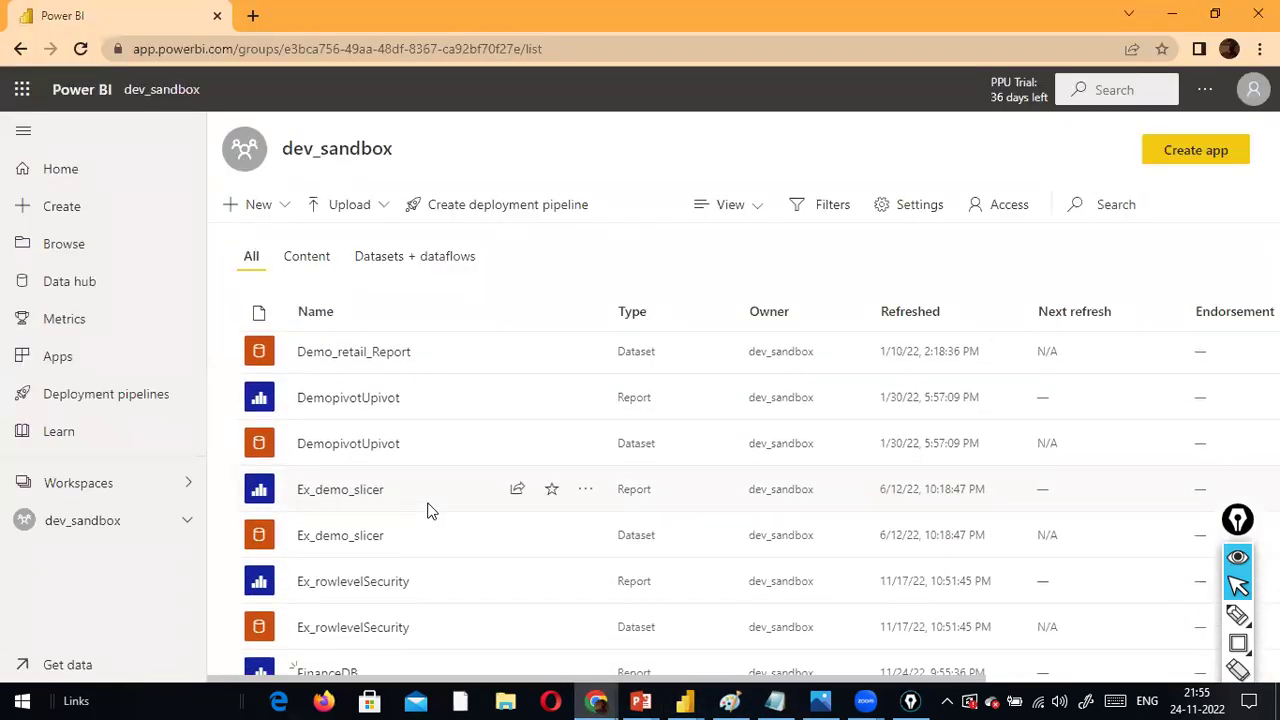
scroll(427, 510, "up", 2)
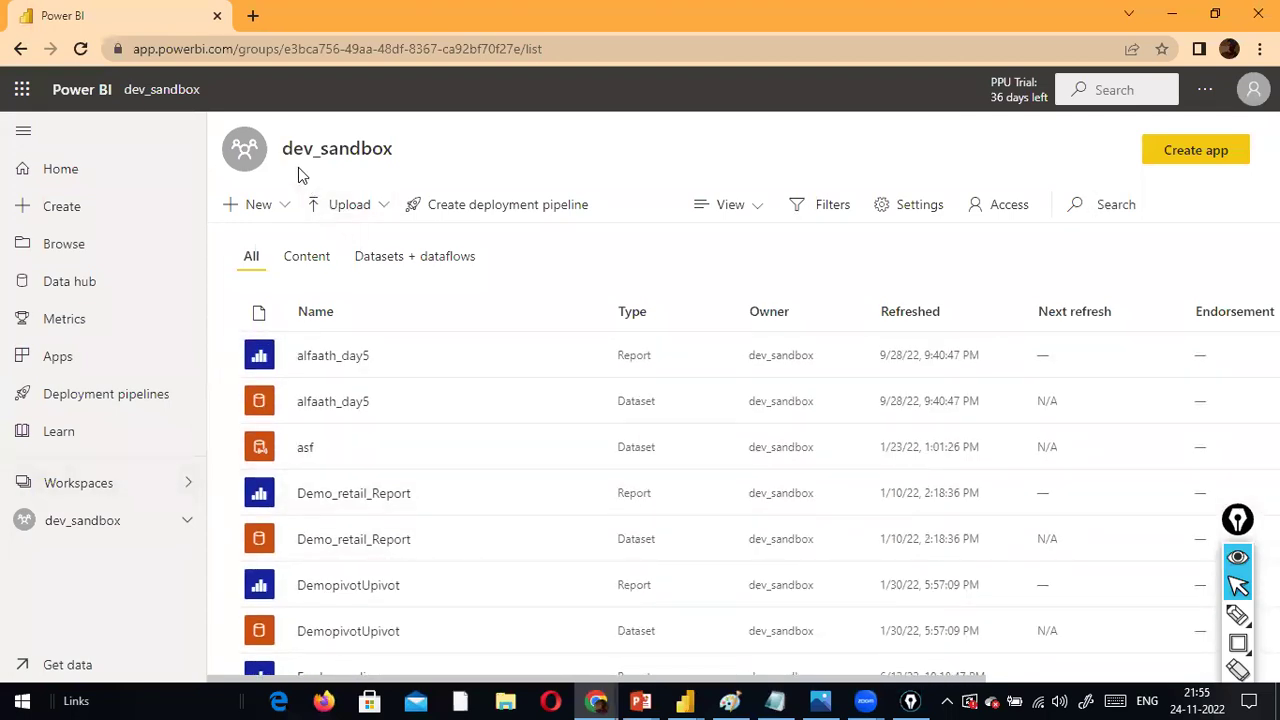
left_click_drag(388, 147, 293, 149)
scroll(343, 354, "down", 2)
scroll(370, 510, "up", 4)
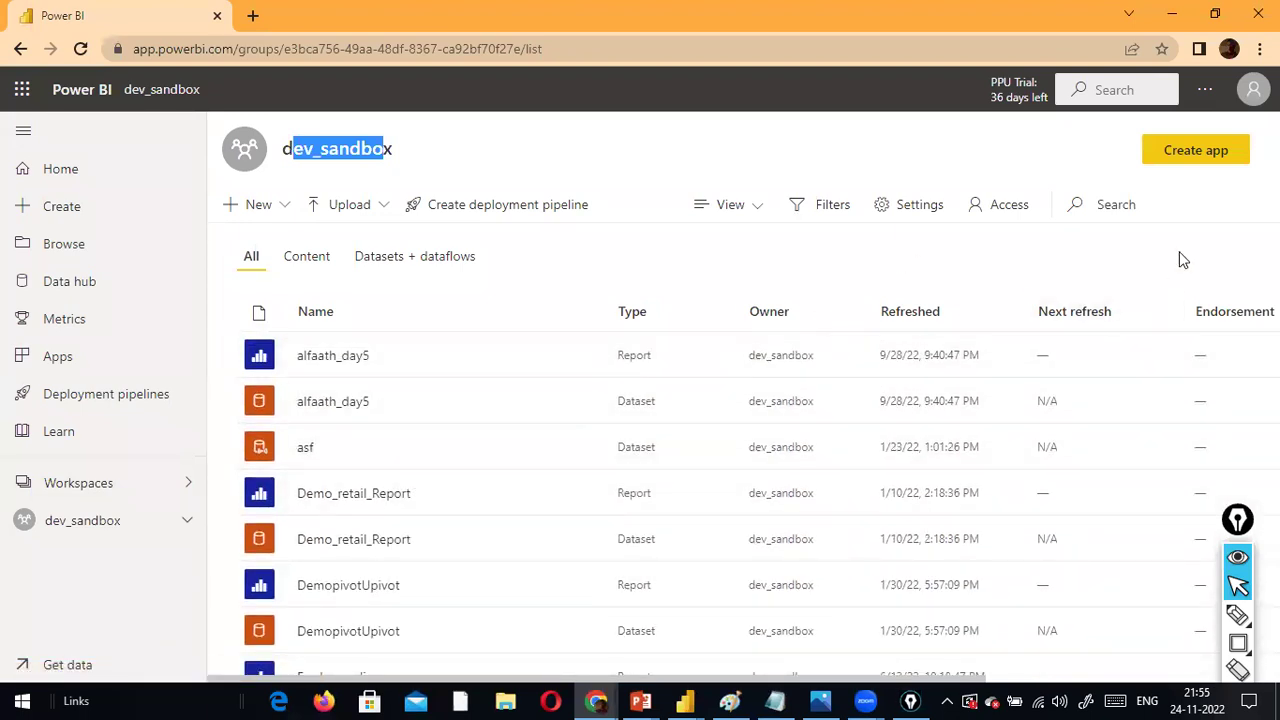
scroll(573, 408, "down", 5)
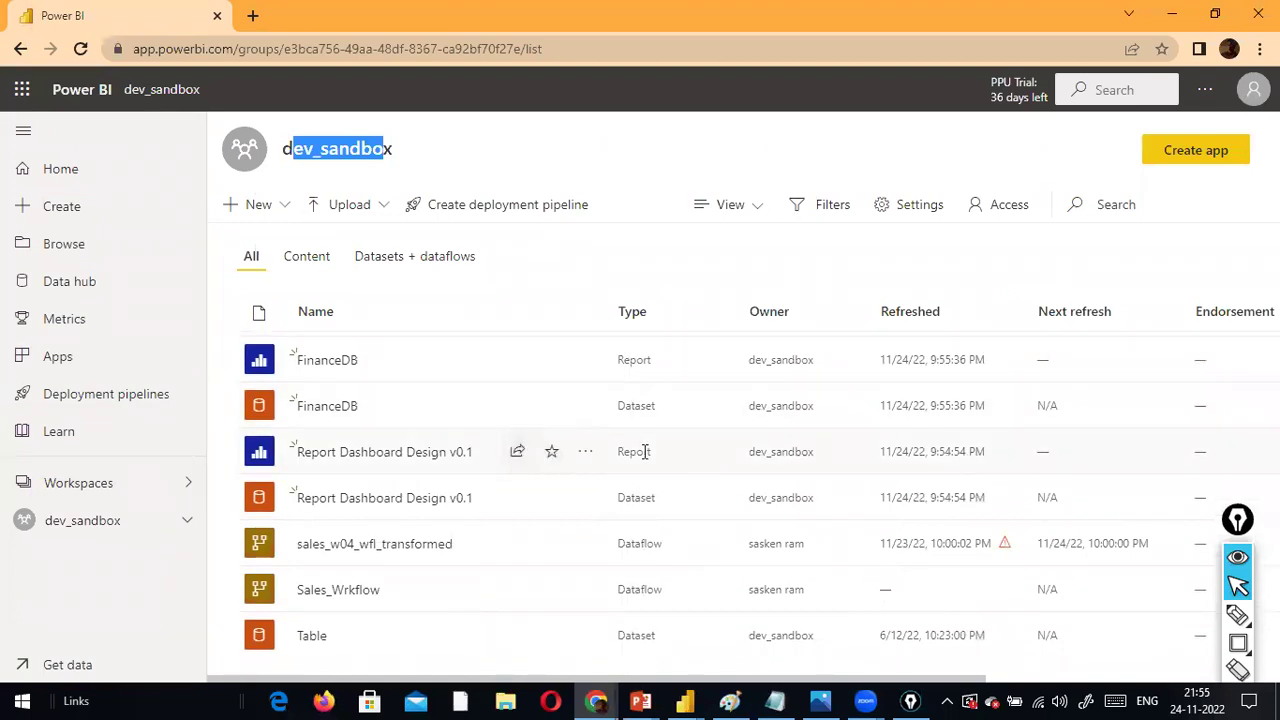
Look at the two desktop reports again, and open the published Report Dashboard Design v0.1 report from the dev_sandbox workspace
key("alt+Tab")
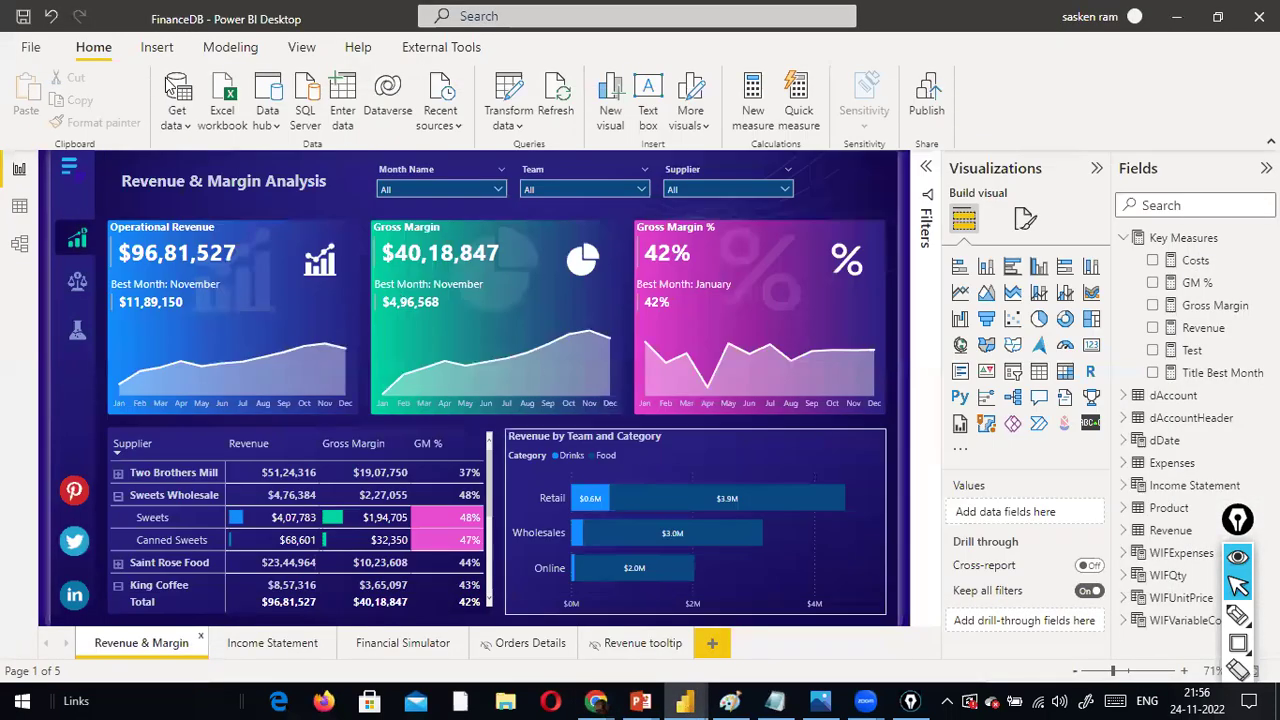
key("alt+Tab")
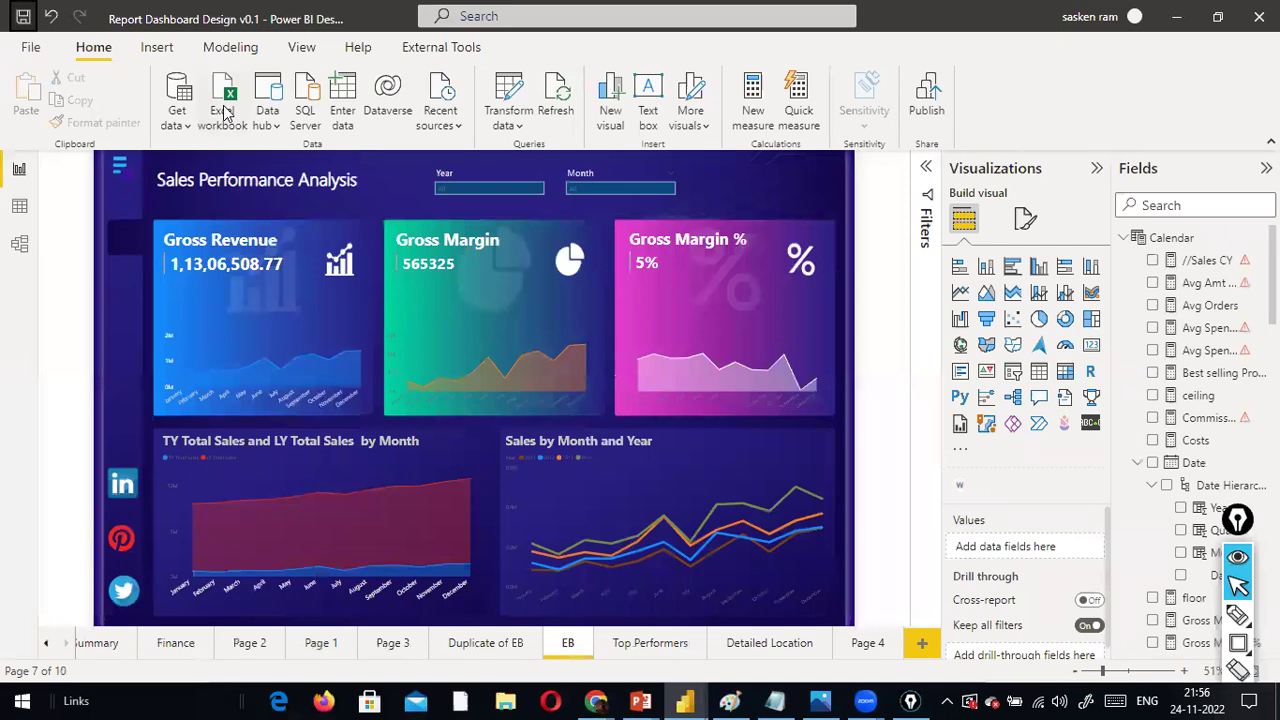
key("alt+Tab")
key("alt+Tab")
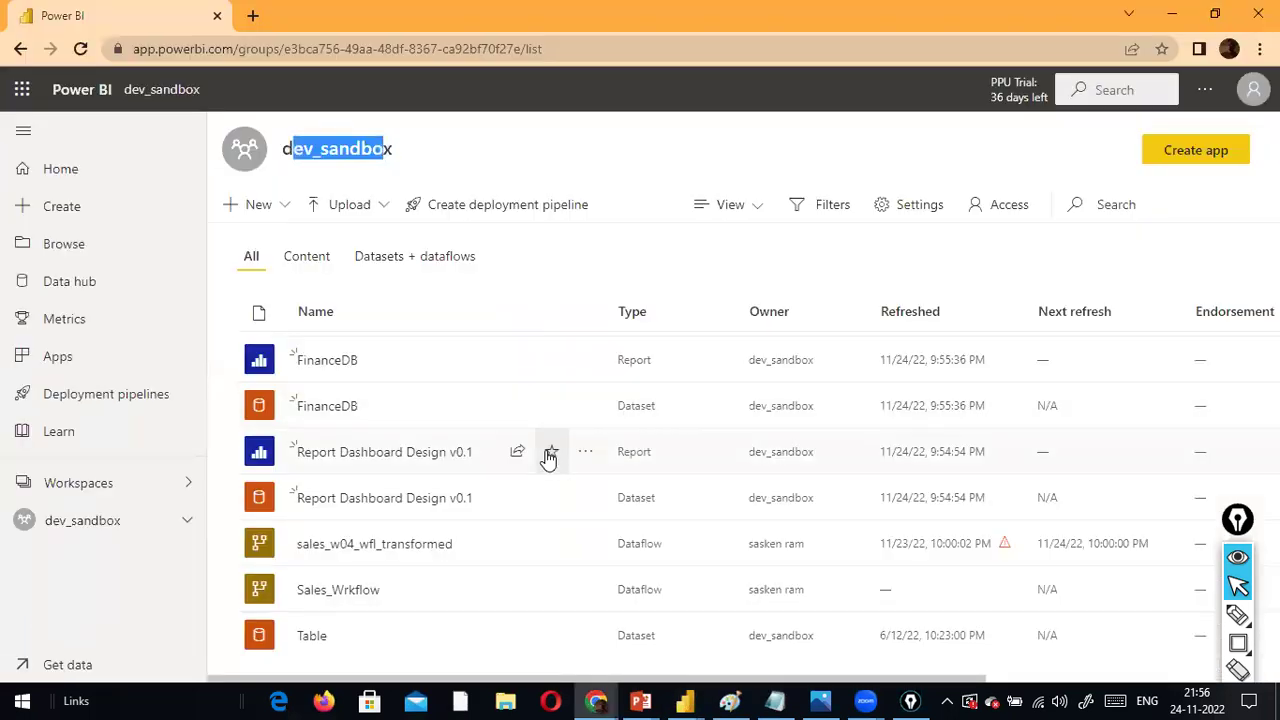
left_click(403, 465)
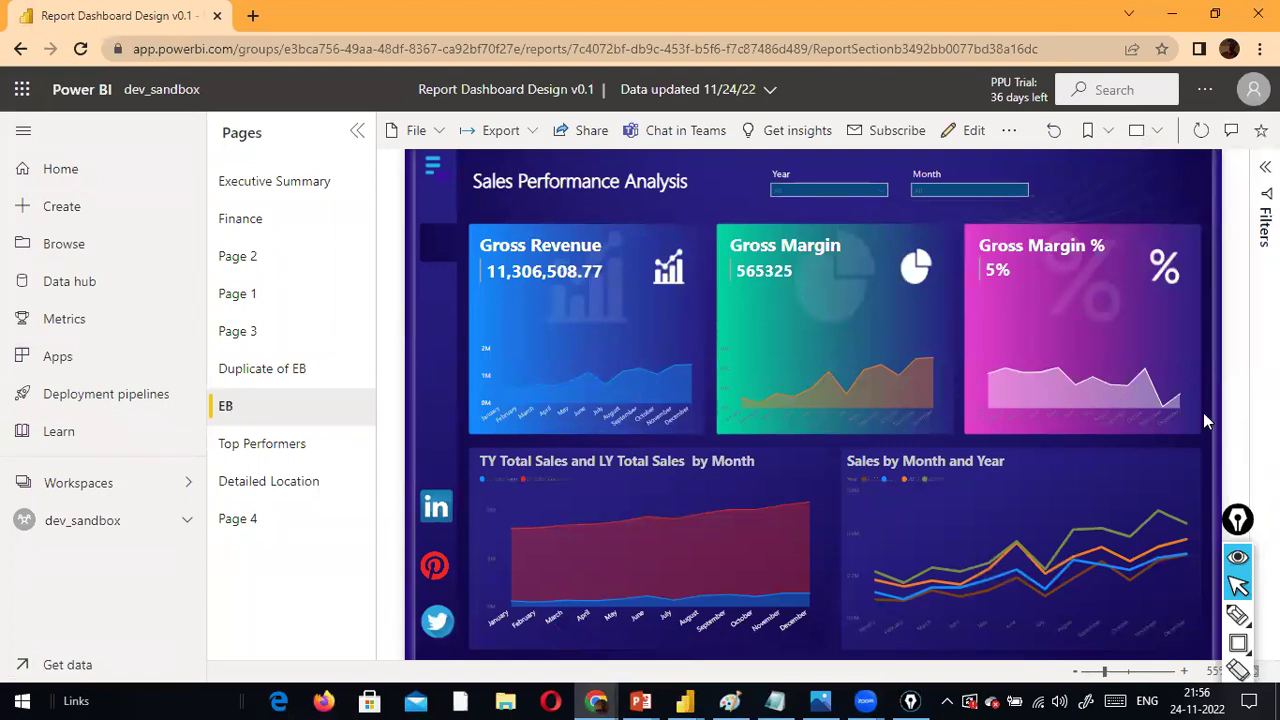
Compare the published EB page with its Power BI Desktop version, and view the published report's Executive Summary page
key("alt+Tab")
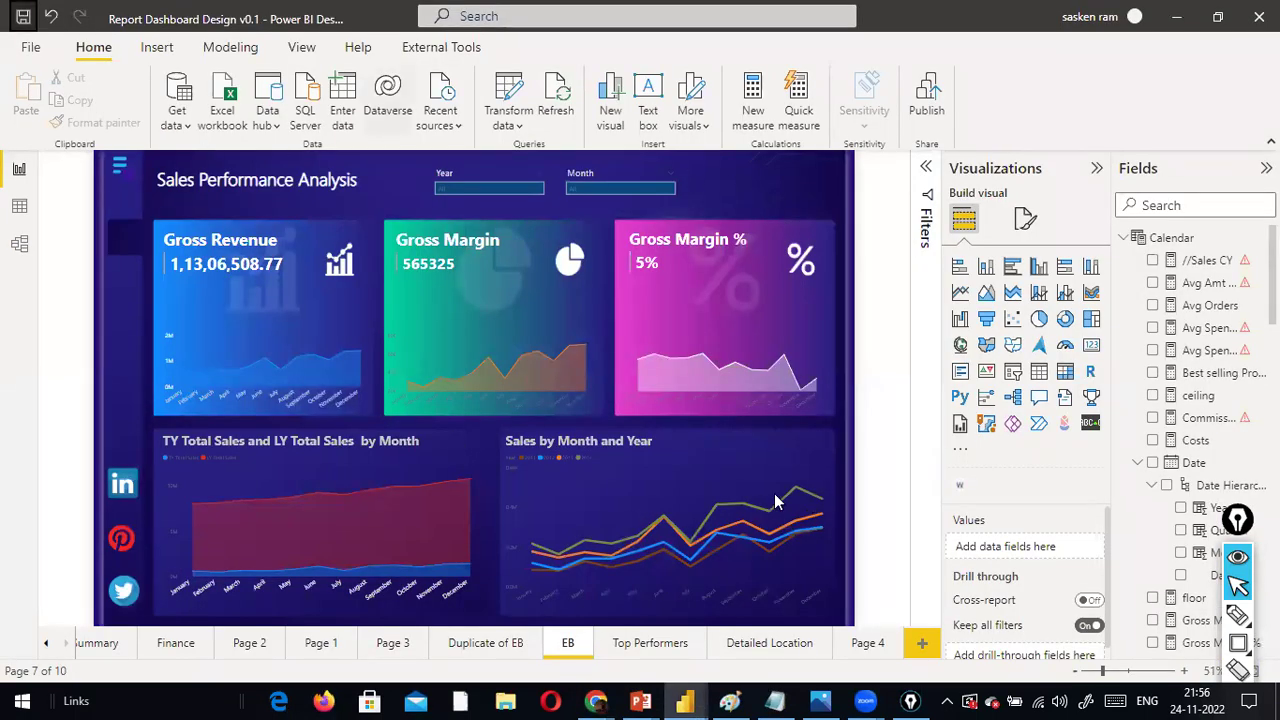
key("alt+Tab")
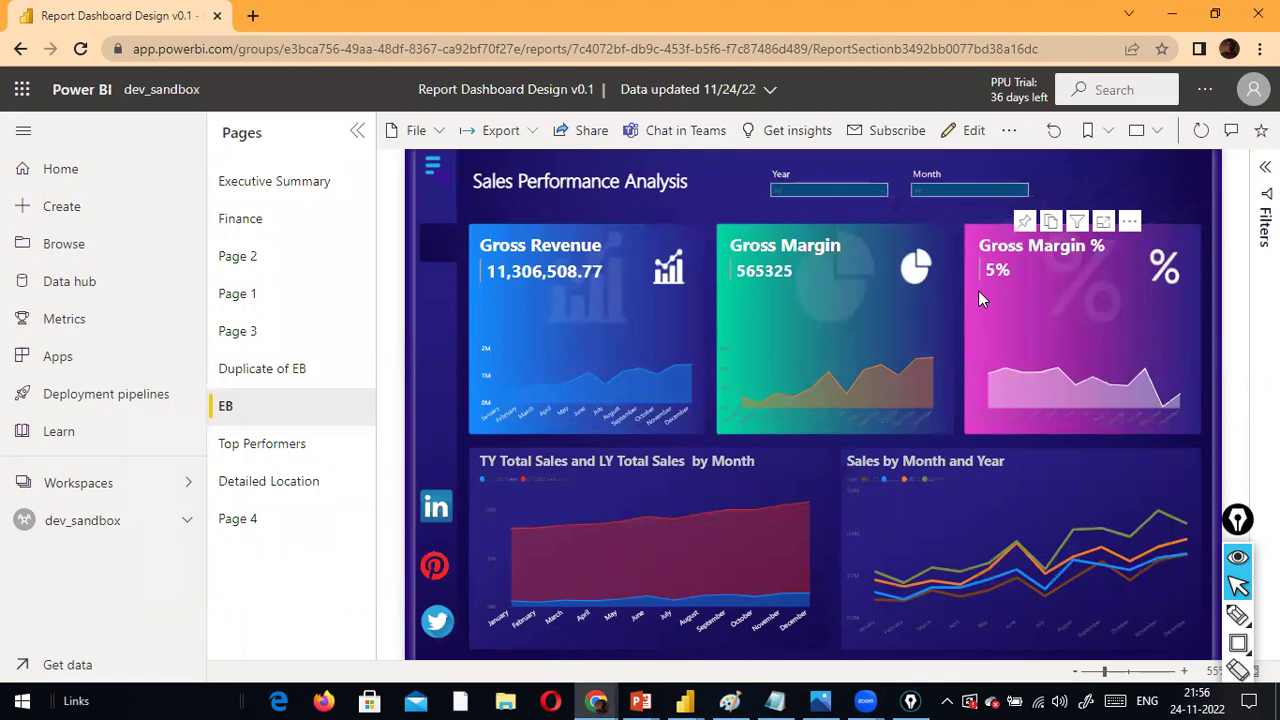
left_click(277, 202)
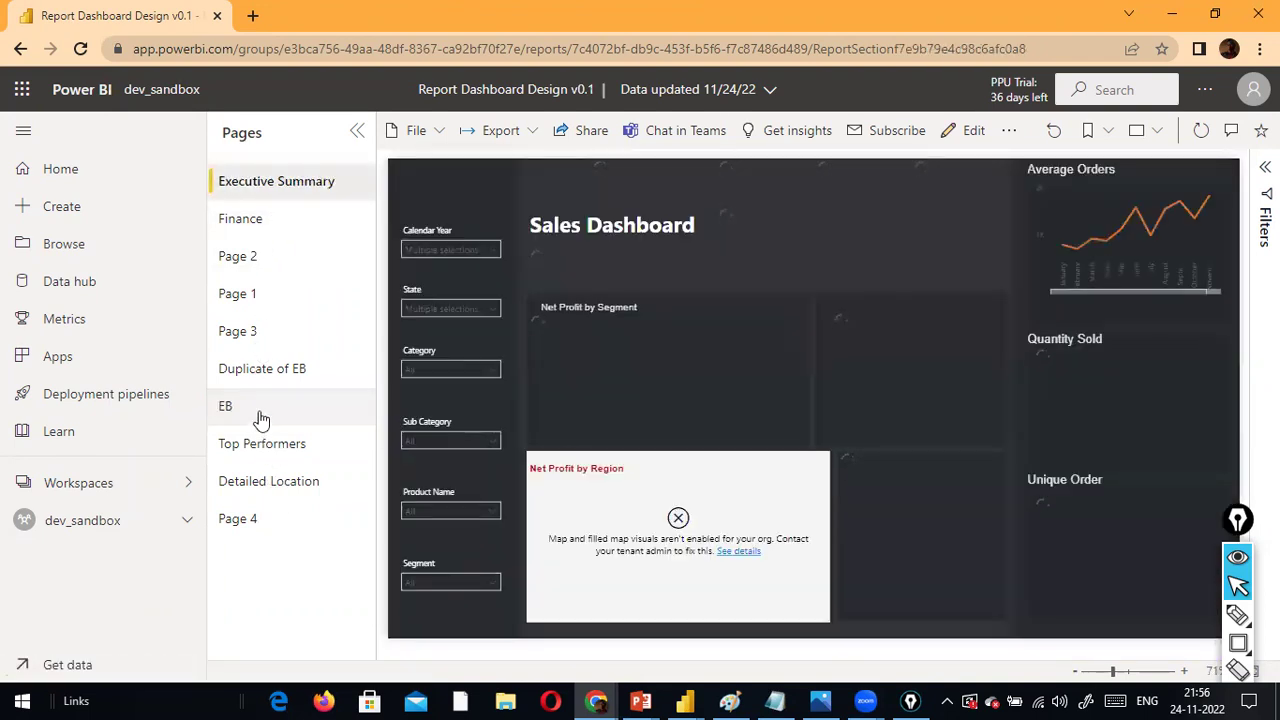
Open the published EB page and check it once more against the same page in Power BI Desktop
left_click(286, 417)
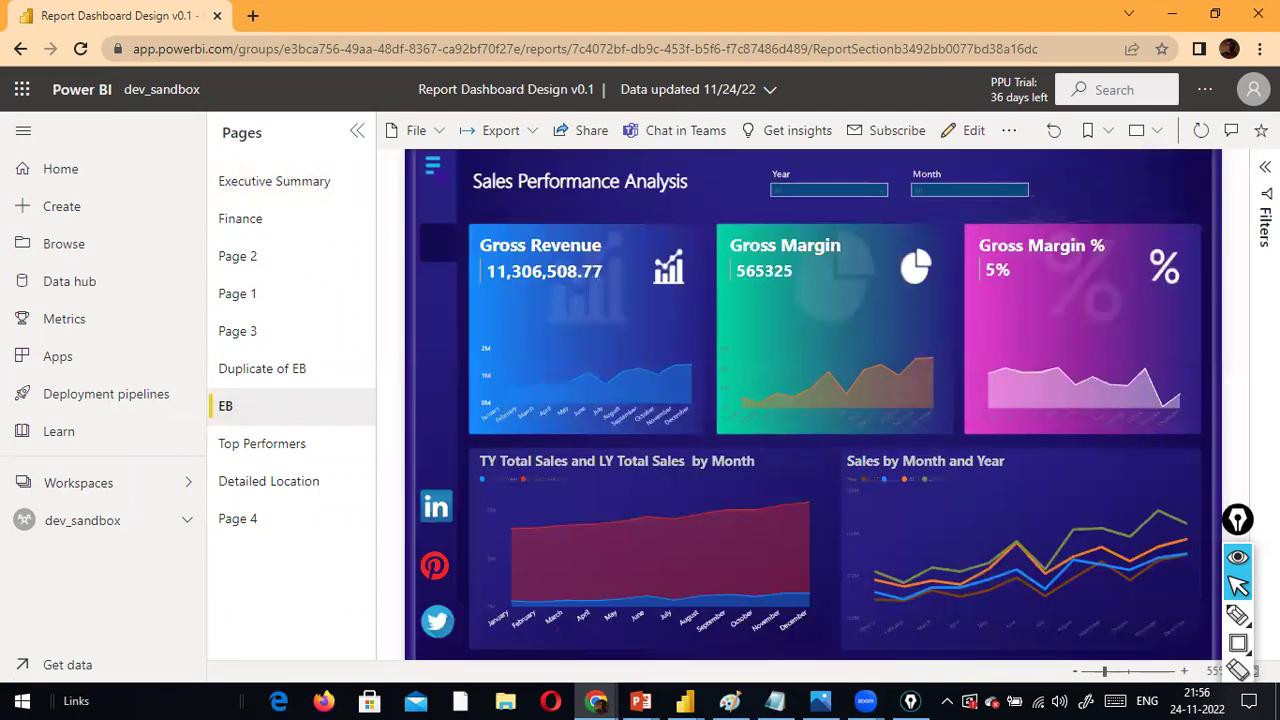
key("alt+Tab")
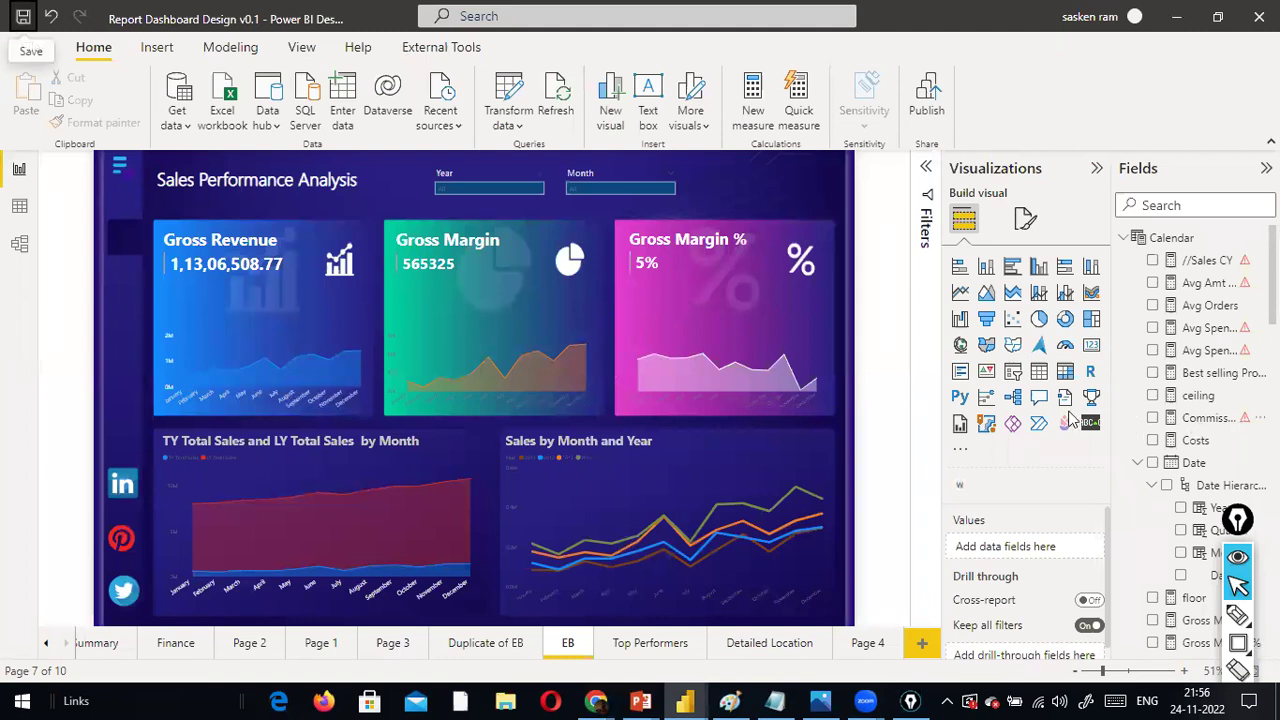
key("alt+Tab")
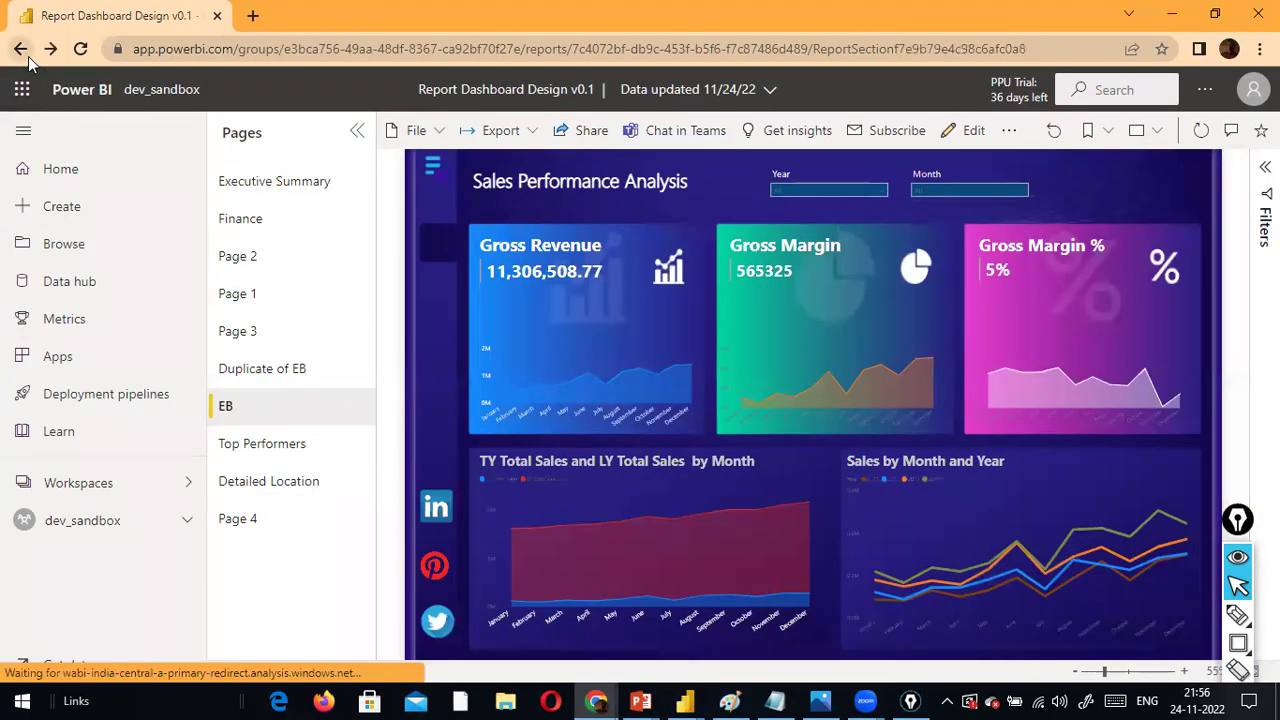
Return to the dev_sandbox workspace content list and open the published FinanceDB report
left_click(176, 482)
left_click(308, 479)
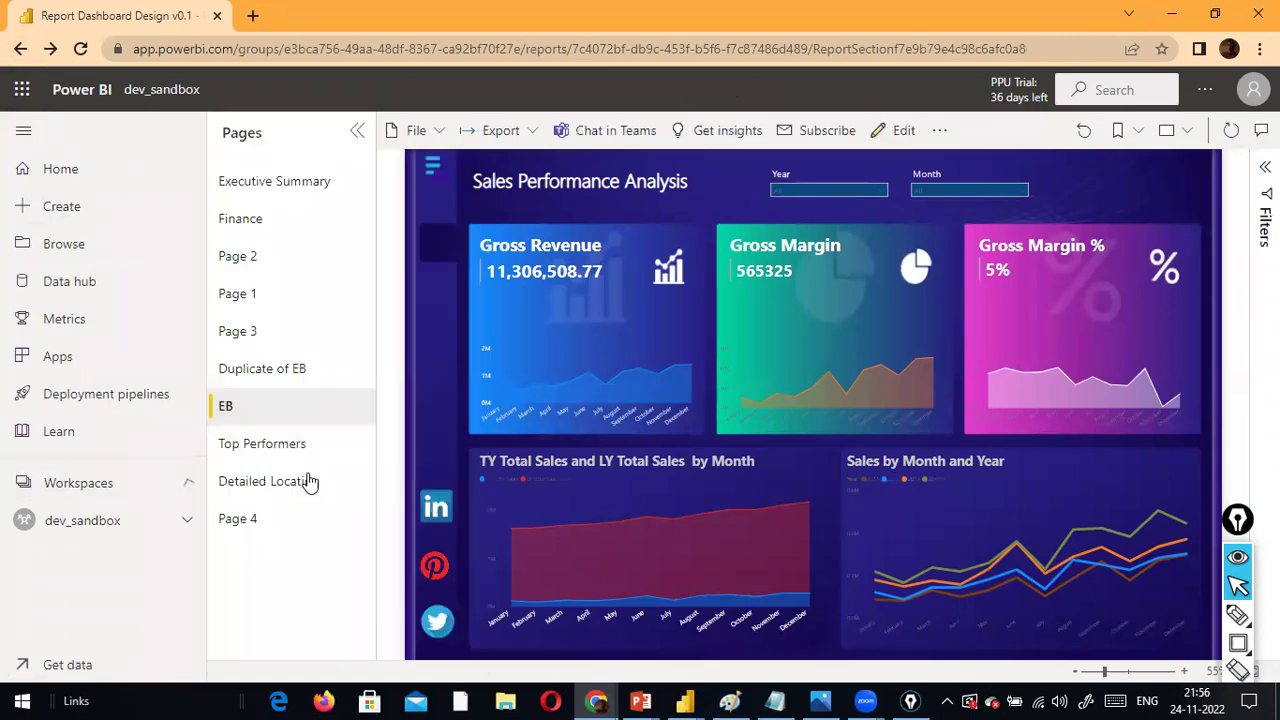
scroll(418, 390, "down", 2)
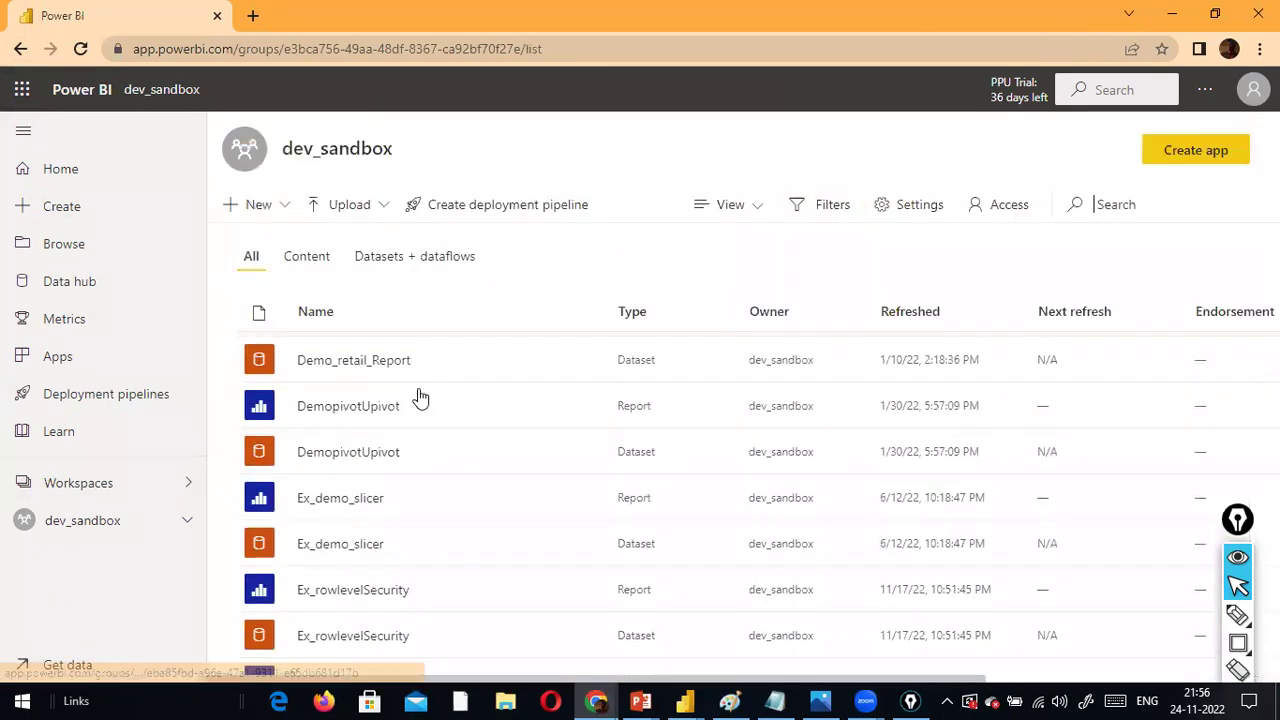
scroll(506, 452, "down", 1)
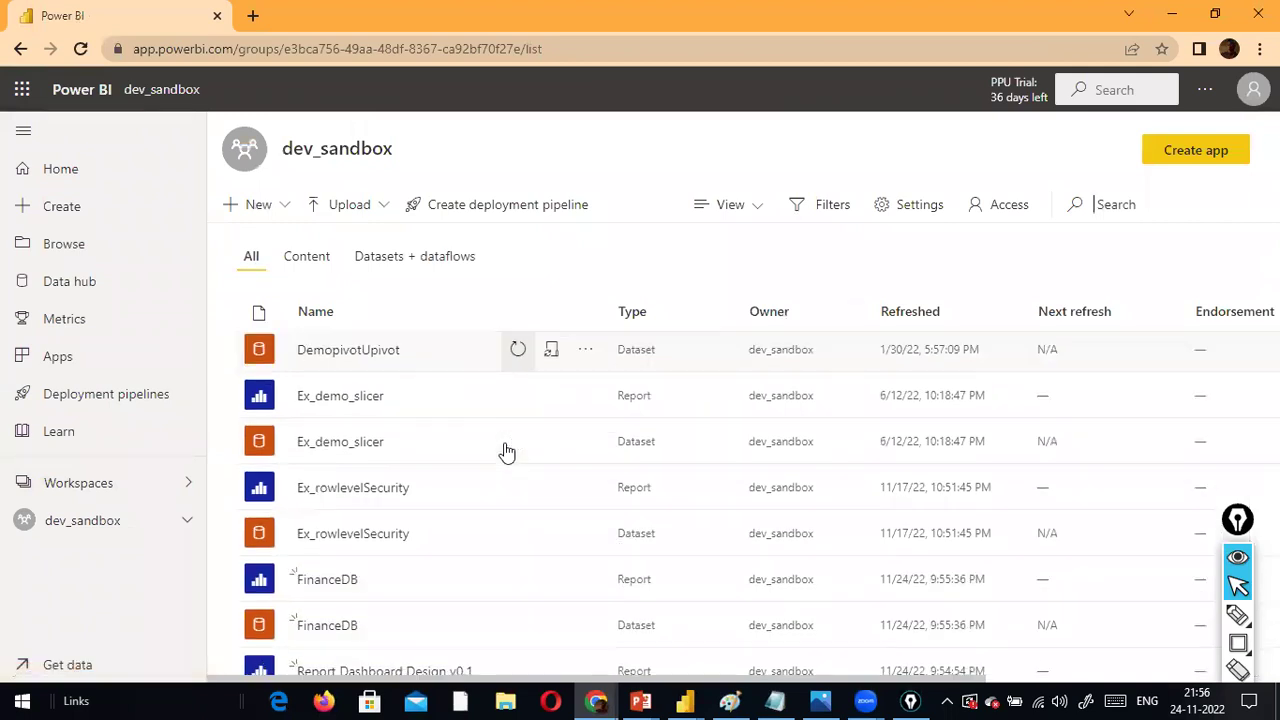
left_click(327, 584)
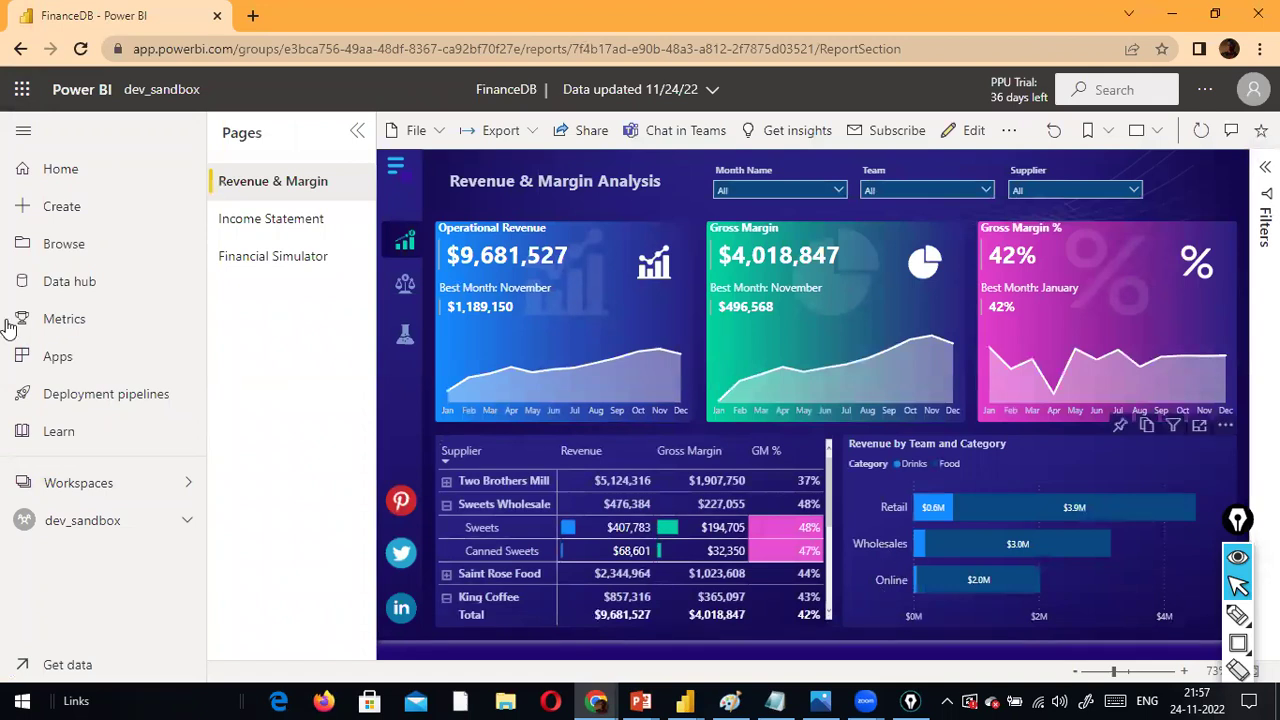
Review the FinanceDB report's Financial Simulator, Revenue & Margin and Income Statement pages
left_click(263, 226)
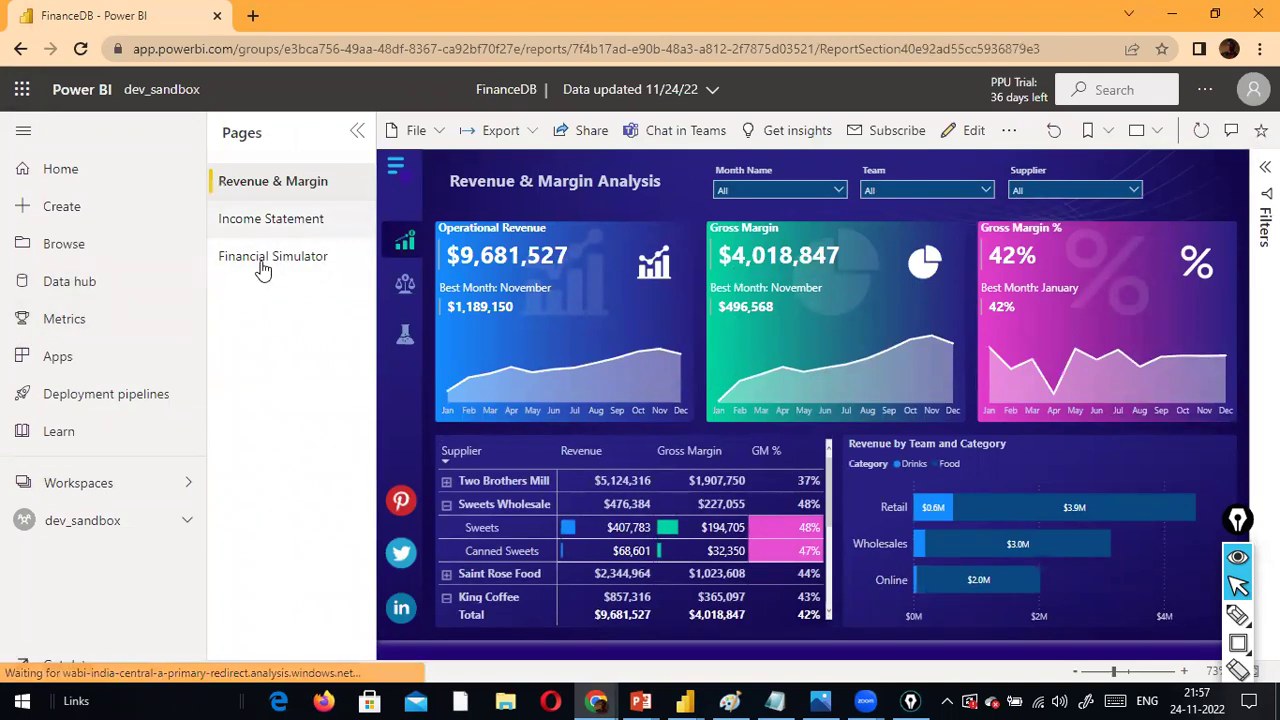
left_click(263, 266)
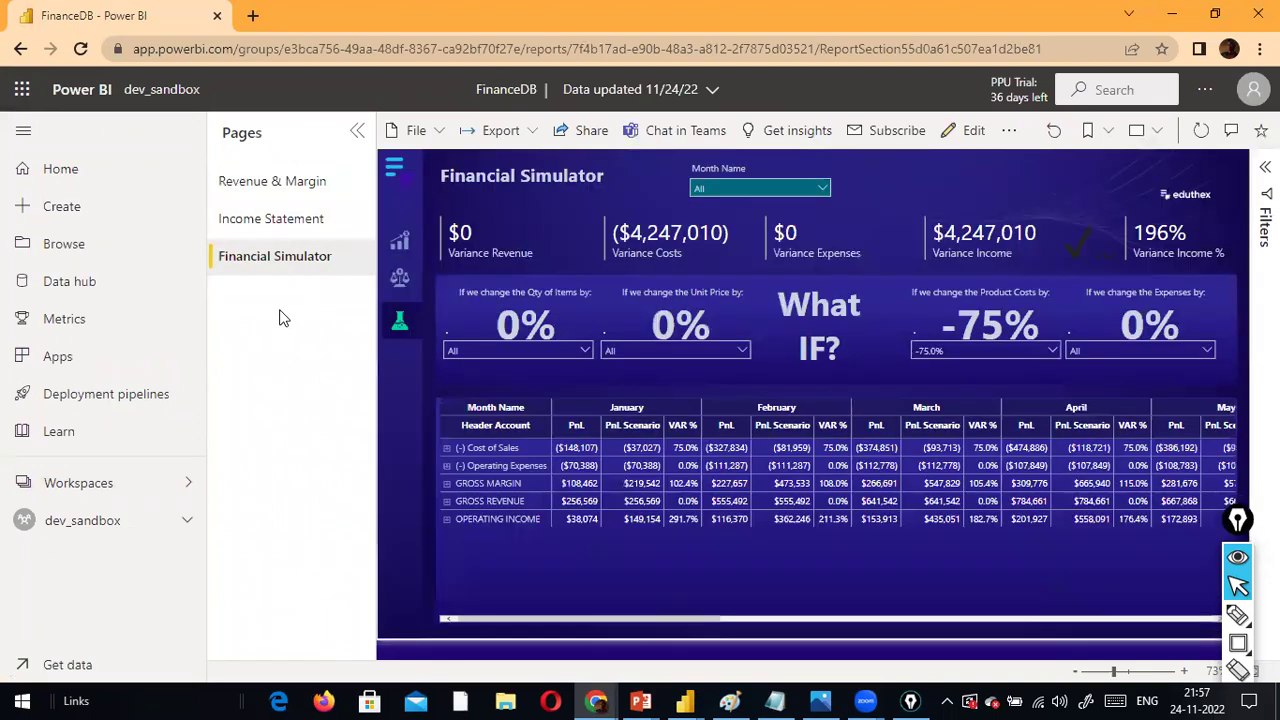
left_click(303, 192)
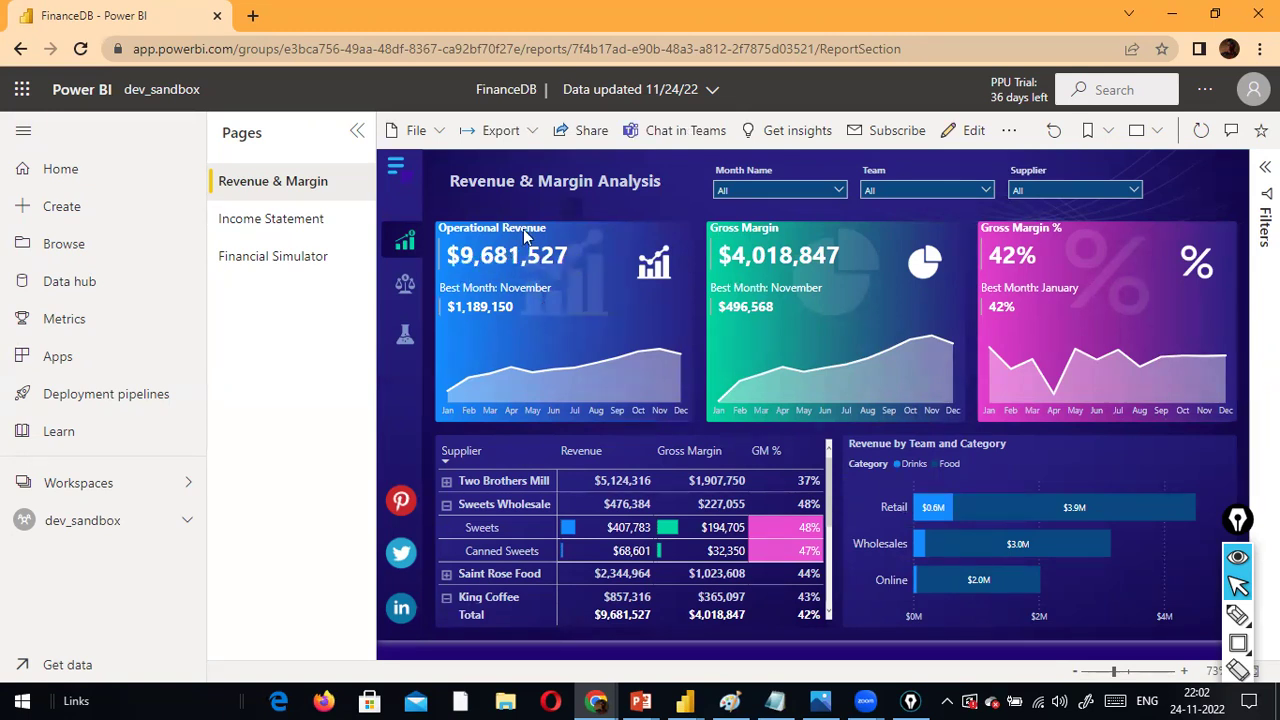
left_click(324, 236)
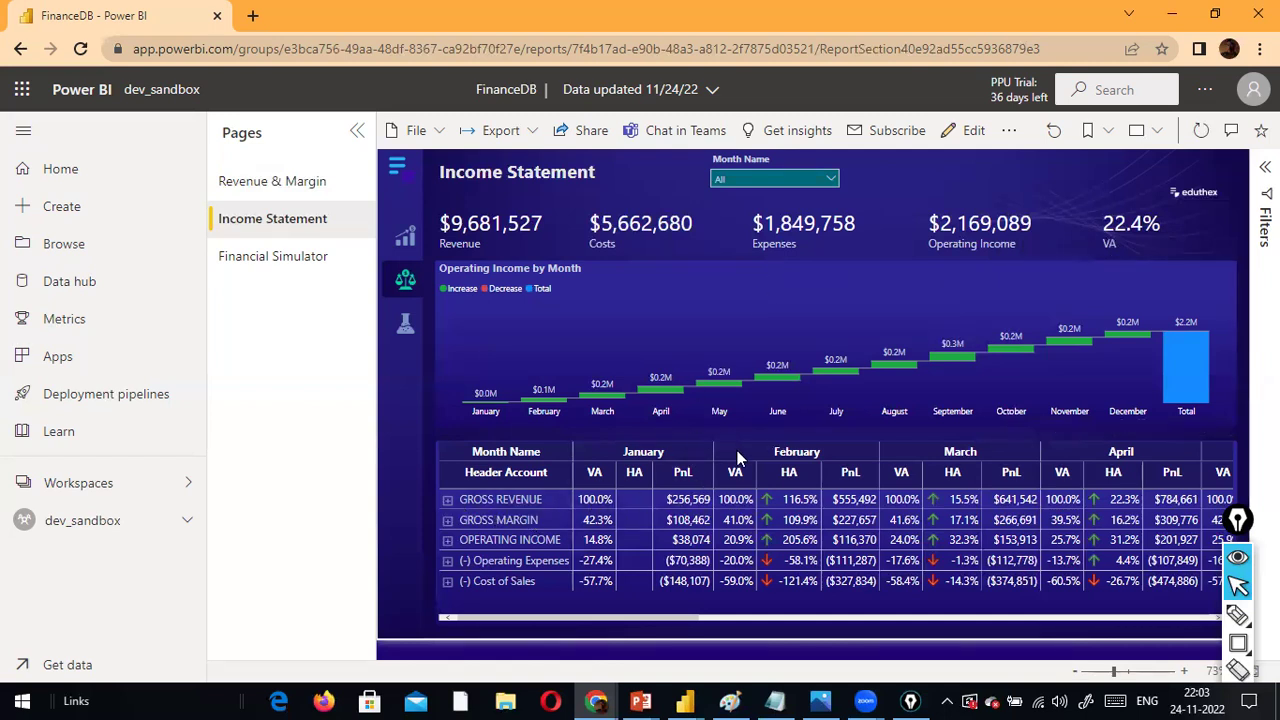
Expand the Income Statement matrix down one level in the hierarchy and drill it back up
left_click(1085, 429)
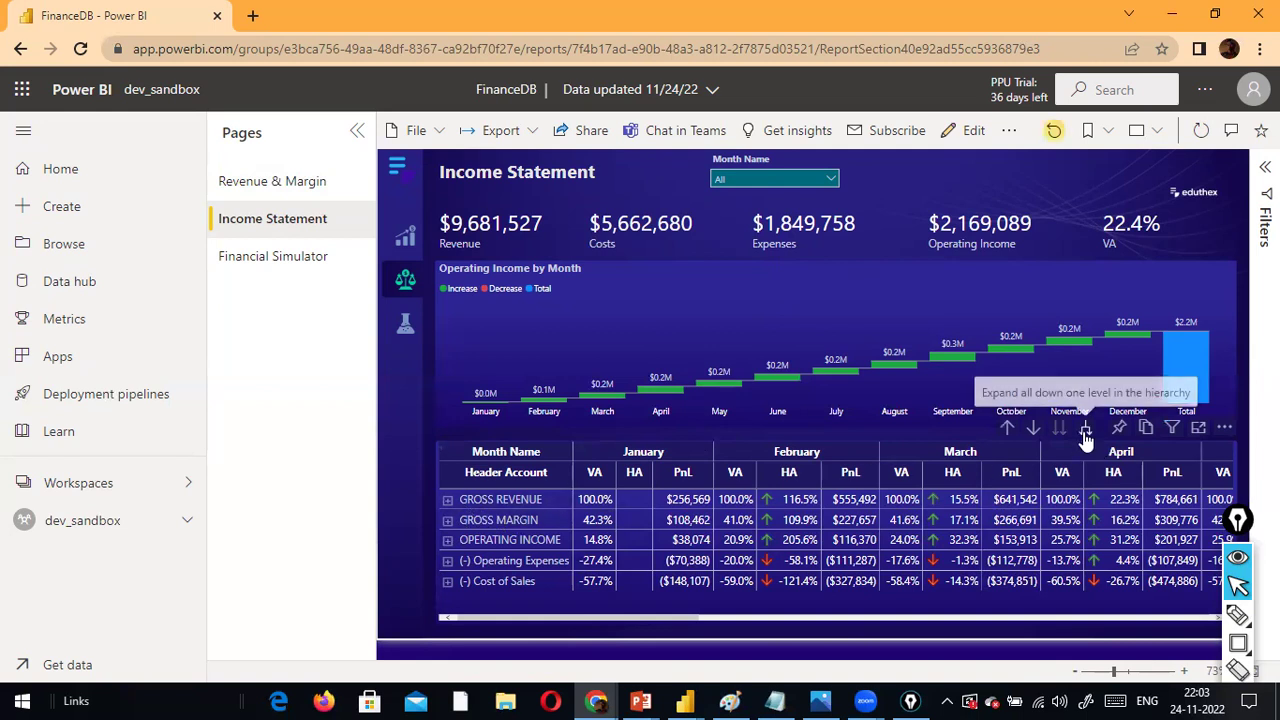
left_click(1007, 428)
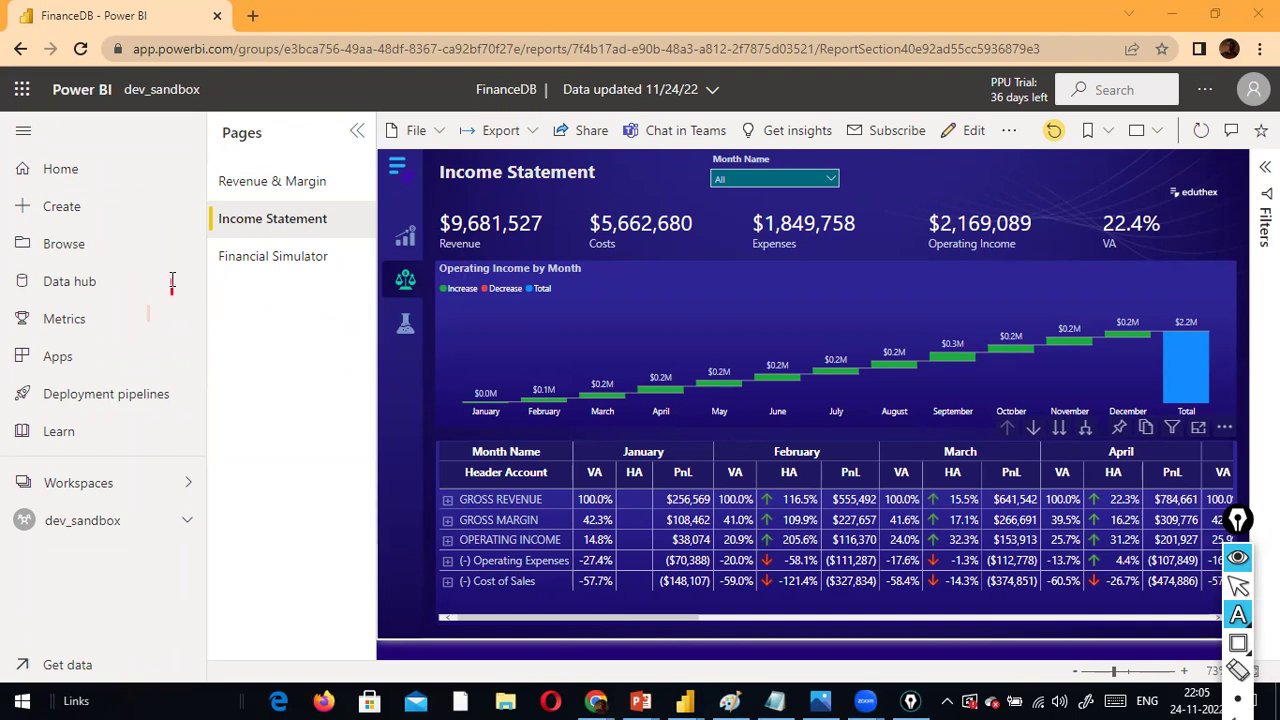
key("Escape")
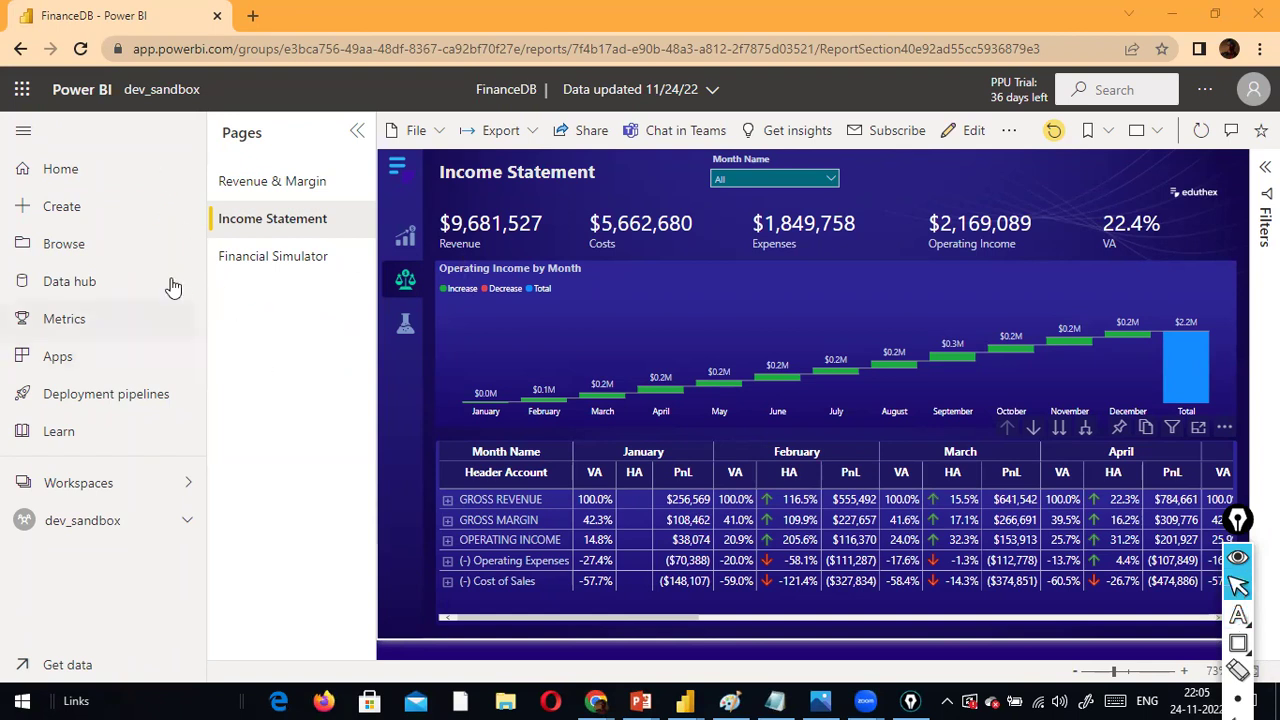
Sketch a red pen diagram beside the report showing a boxed "DB" linked to "report 1" and "report 2"
key("h")
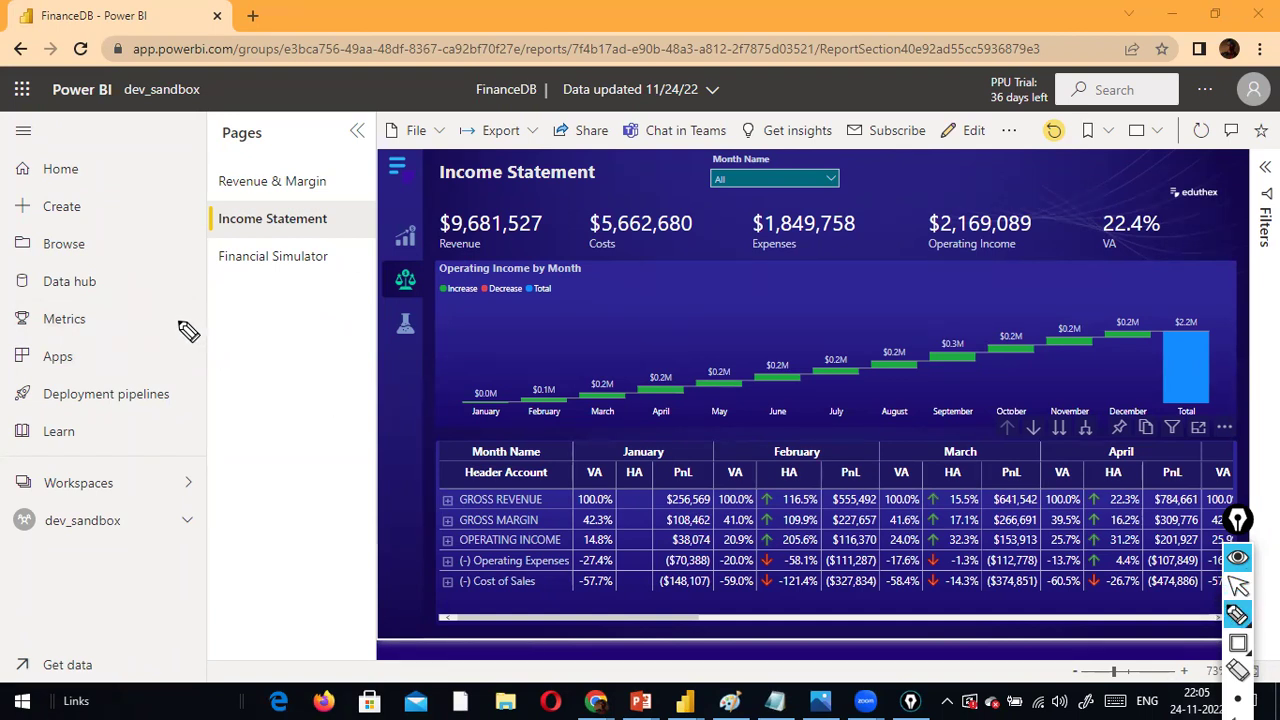
mouse_move(141, 323)
left_mouse_down()
mouse_move(139, 349)
mouse_move(143, 334)
mouse_move(175, 345)
mouse_move(237, 308)
left_mouse_up()
left_click_drag(187, 344, 232, 365)
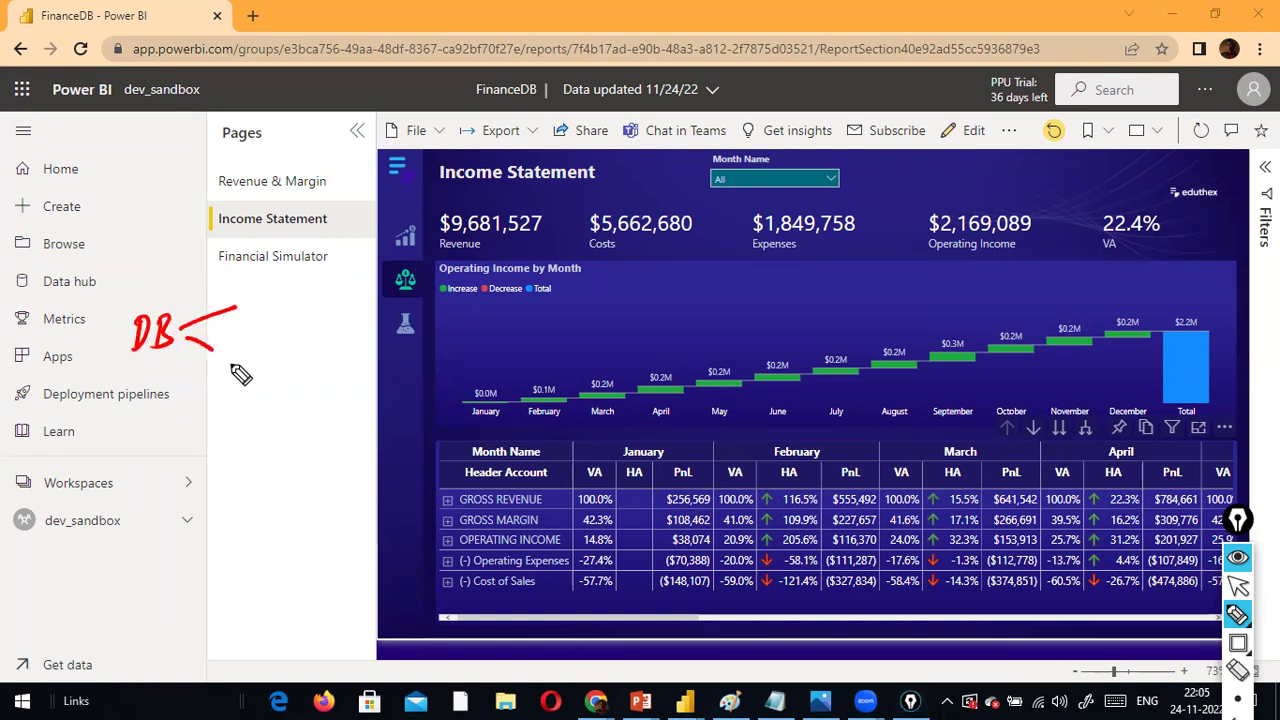
mouse_move(254, 305)
left_mouse_down()
mouse_move(318, 285)
mouse_move(320, 298)
left_mouse_up()
mouse_move(262, 344)
left_mouse_down()
mouse_move(296, 349)
mouse_move(330, 330)
mouse_move(350, 340)
mouse_move(324, 345)
left_mouse_up()
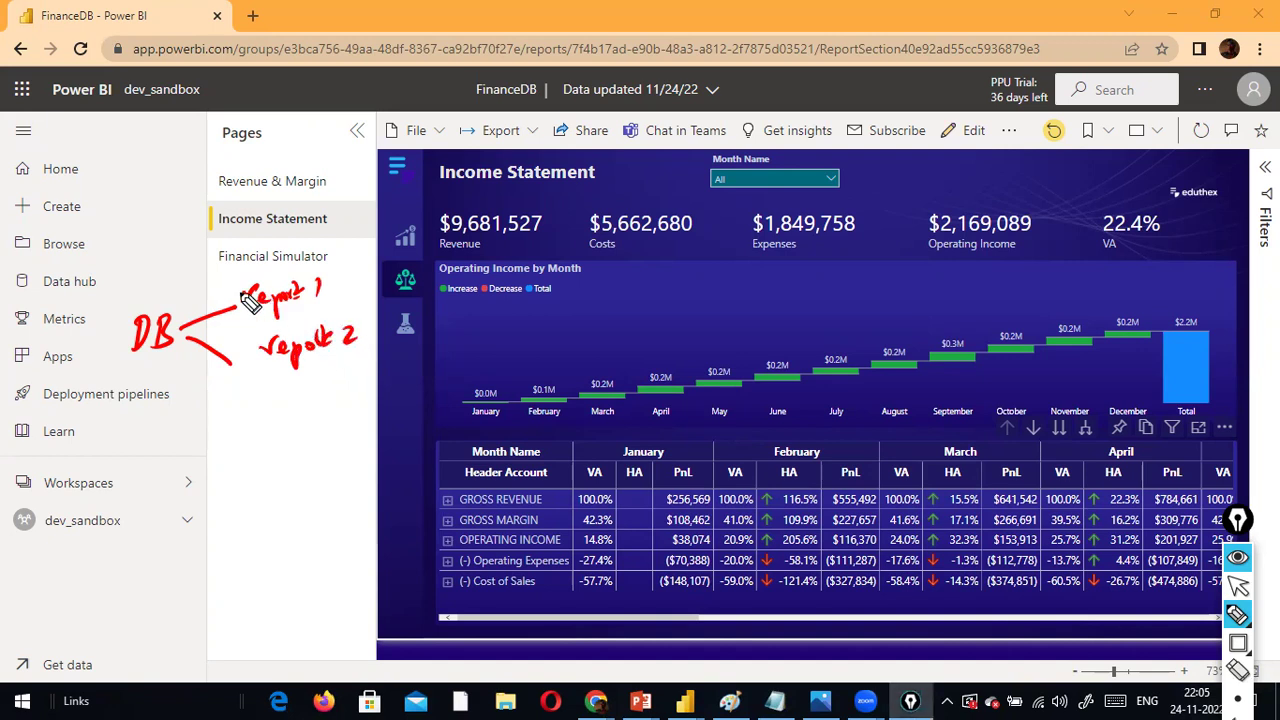
mouse_move(214, 288)
left_mouse_down()
mouse_move(114, 326)
mouse_move(150, 322)
left_mouse_up()
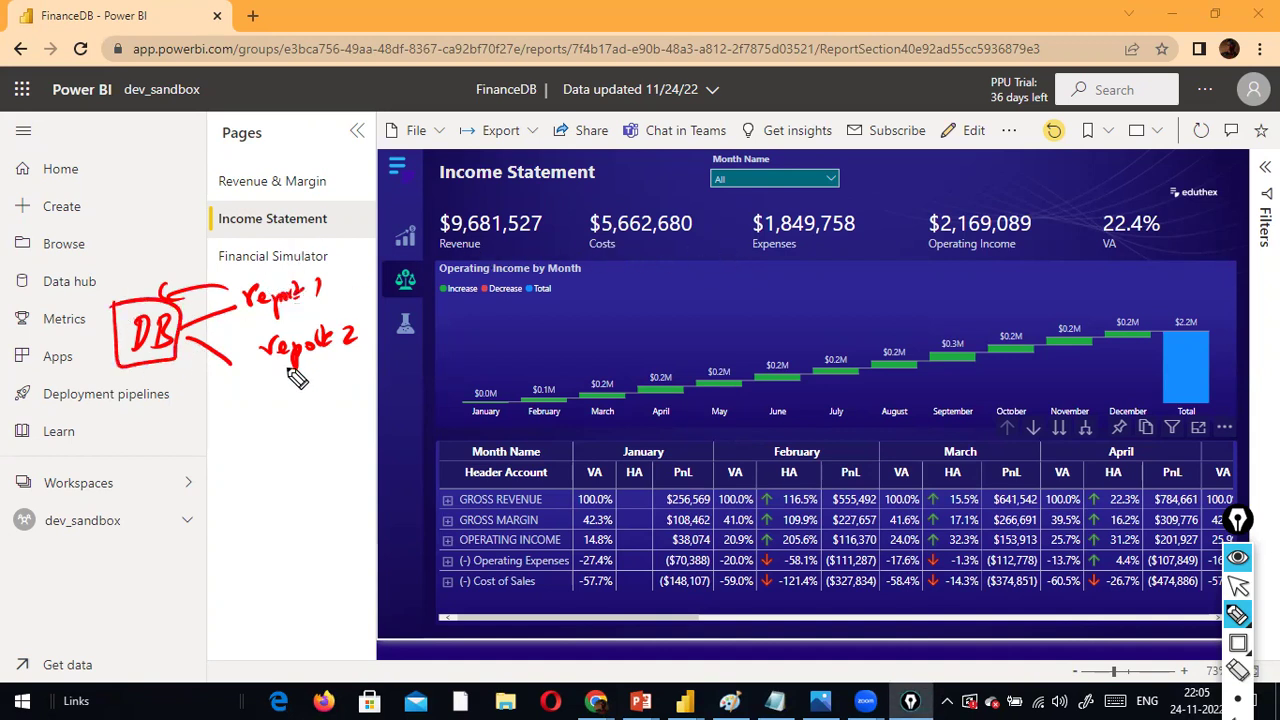
Tick the Expenses and Operating Income cards in pen and draw an arrow from "report 2" back to "DB"
left_click_drag(802, 256, 850, 230)
left_click_drag(972, 268, 1062, 240)
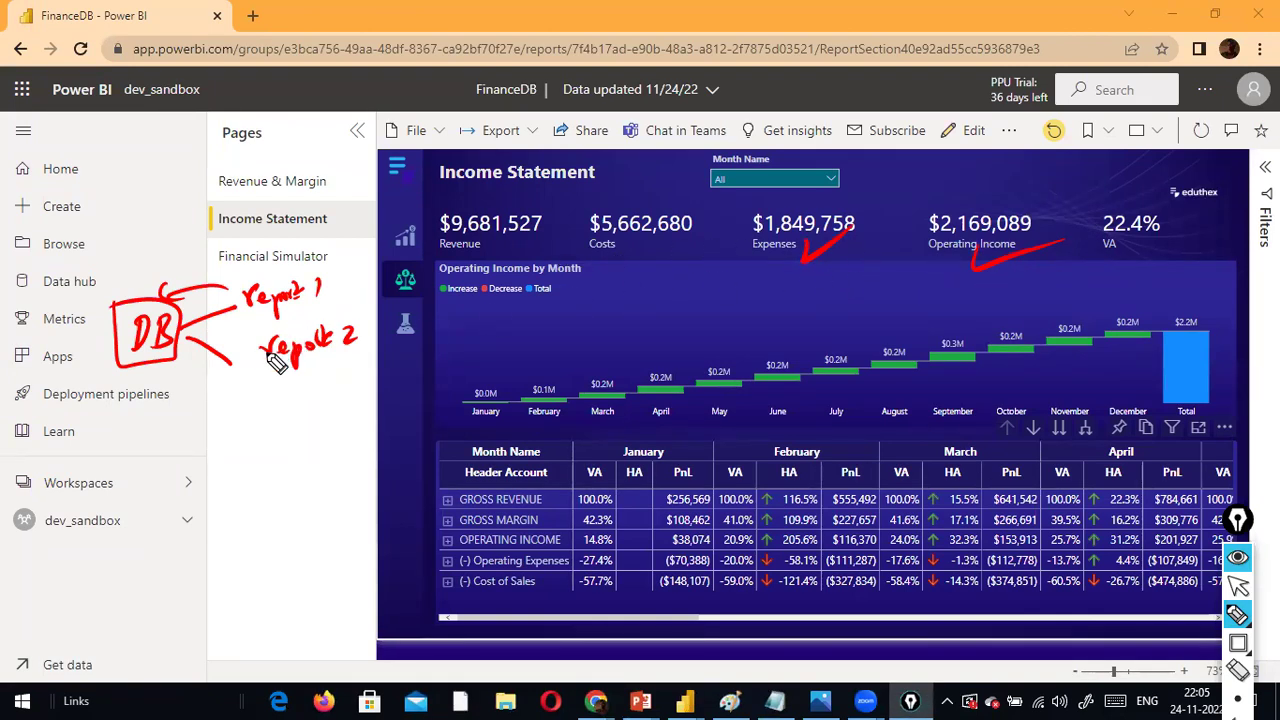
mouse_move(272, 368)
left_mouse_down()
mouse_move(205, 372)
mouse_move(182, 340)
left_mouse_up()
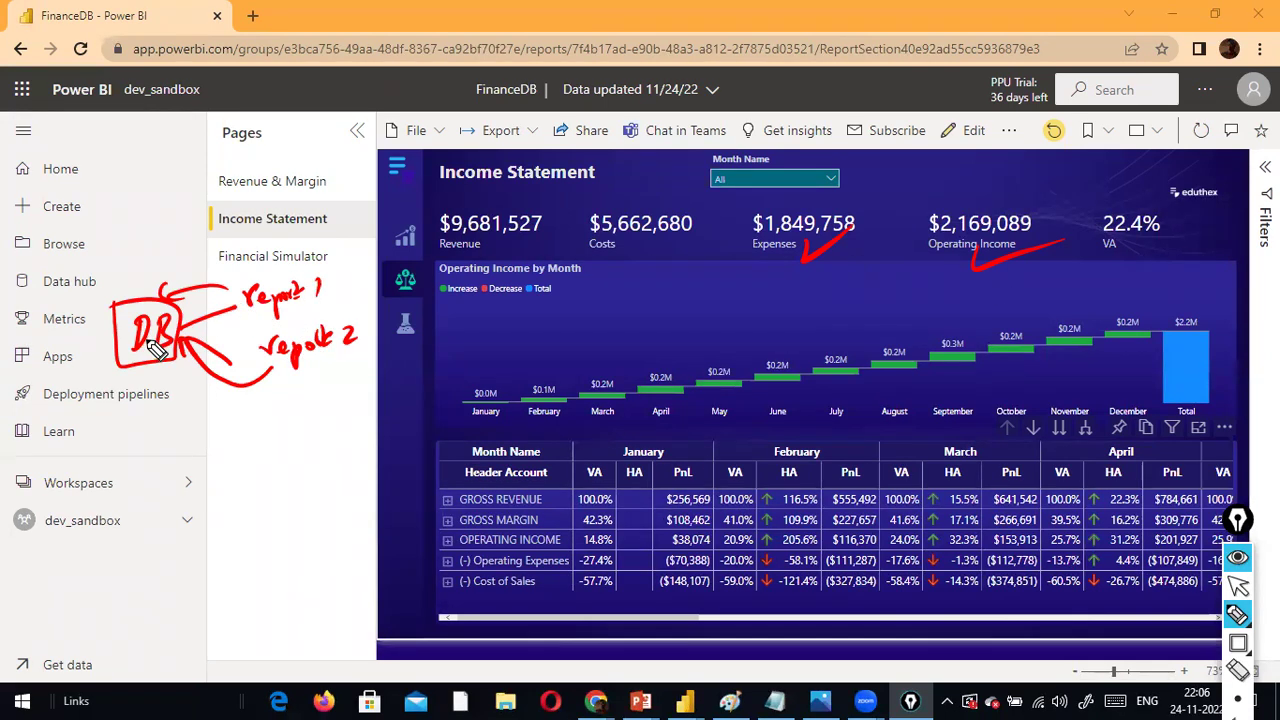
Label the two sketched reports as sales and finance, and add an arrow into "DB" and a circled "CEO"
mouse_move(261, 408)
left_mouse_down()
mouse_move(249, 426)
mouse_move(347, 400)
left_mouse_up()
left_click_drag(257, 286, 318, 287)
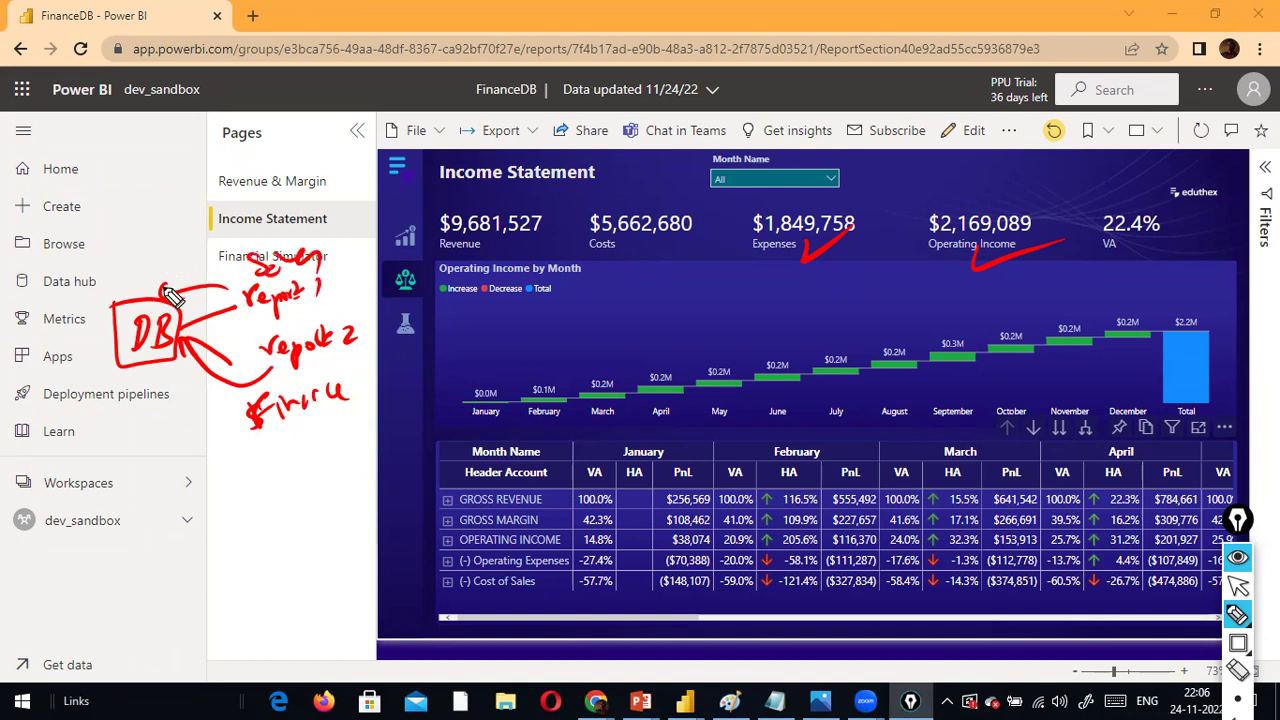
mouse_move(151, 223)
left_mouse_down()
mouse_move(151, 262)
mouse_move(172, 251)
left_mouse_up()
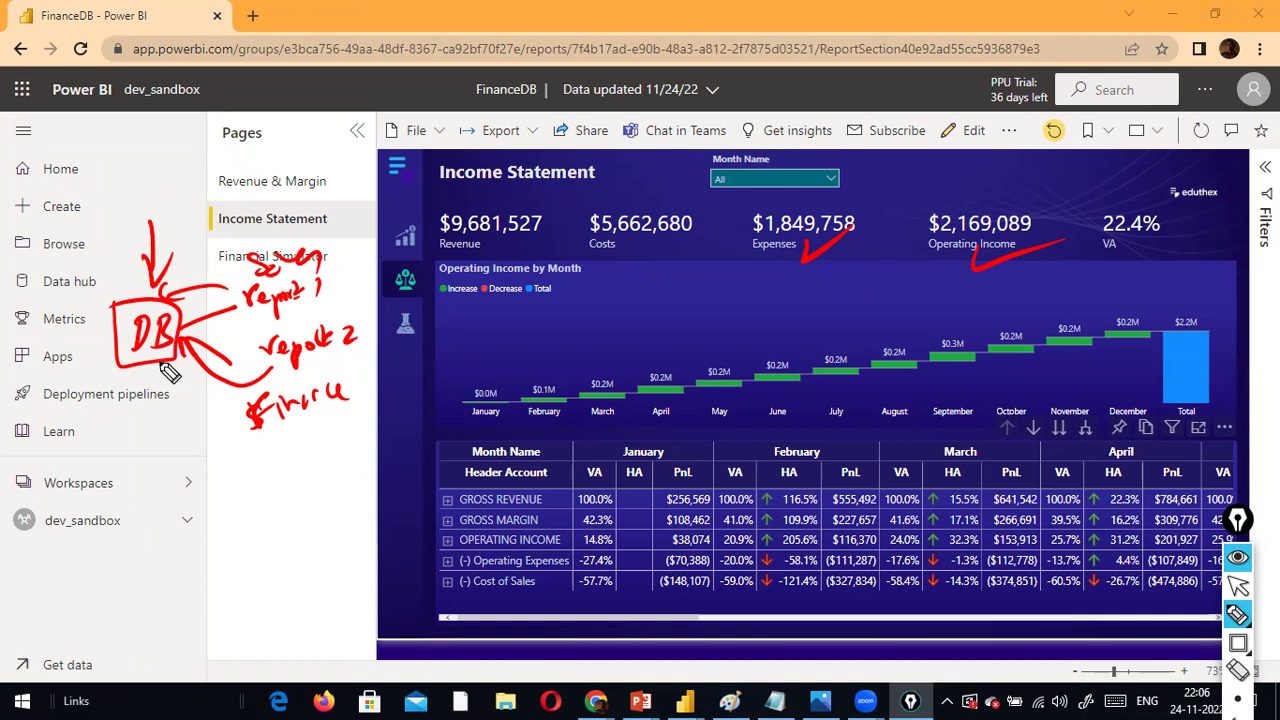
mouse_move(113, 420)
left_mouse_down()
mouse_move(145, 420)
mouse_move(212, 370)
left_mouse_up()
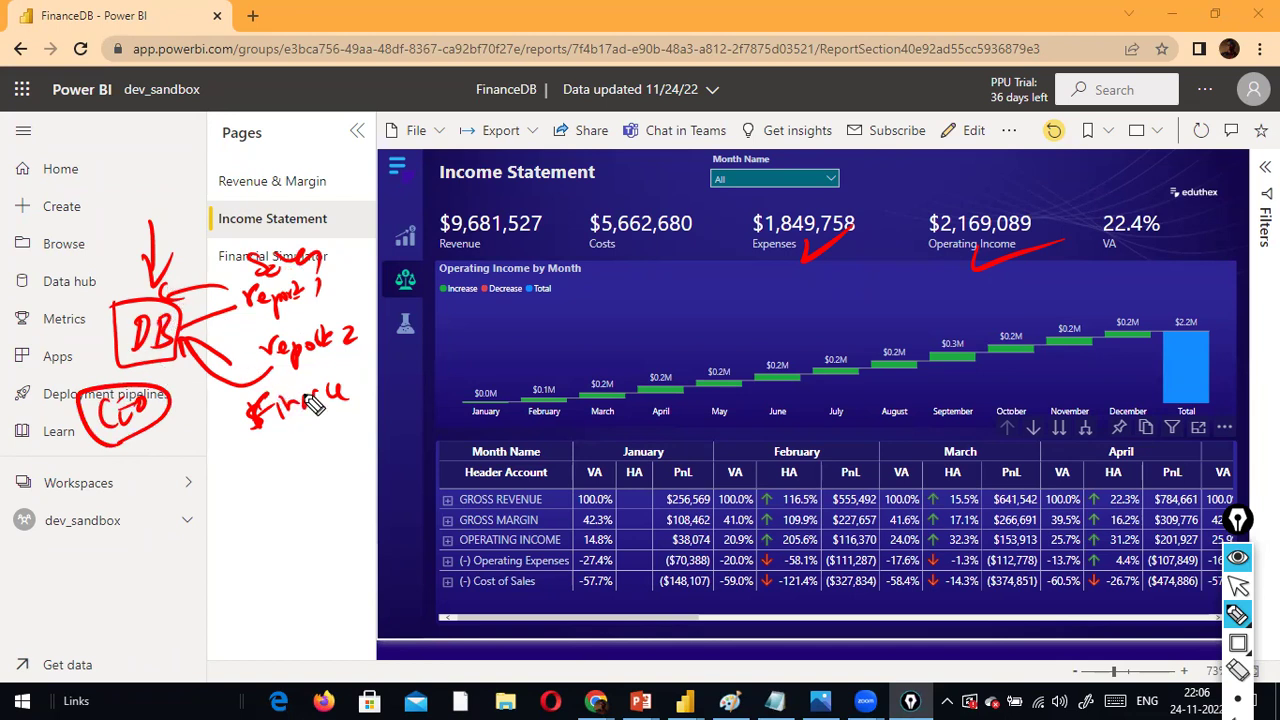
Circle the Expenses and Operating Income cards and "report 2" in pen, with an arrow from "report 2" to the report
mouse_move(866, 220)
left_mouse_down()
mouse_move(836, 203)
mouse_move(1020, 200)
mouse_move(960, 215)
left_mouse_up()
mouse_move(372, 340)
left_mouse_down()
mouse_move(290, 325)
mouse_move(357, 366)
mouse_move(443, 355)
left_mouse_up()
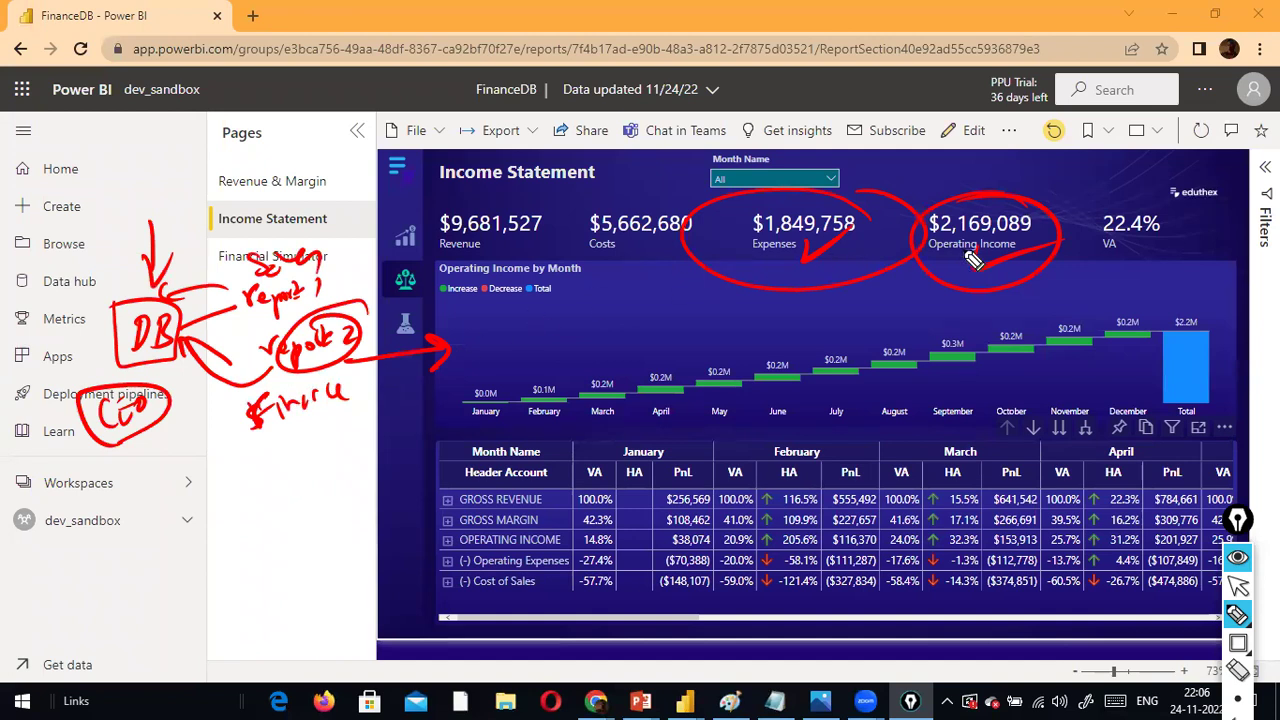
left_click(751, 268)
Write a circled "pin" and an underlined "tile" with a check mark below the sketched diagram
mouse_move(219, 497)
left_mouse_down()
mouse_move(221, 511)
mouse_move(268, 515)
mouse_move(240, 480)
mouse_move(280, 490)
left_mouse_up()
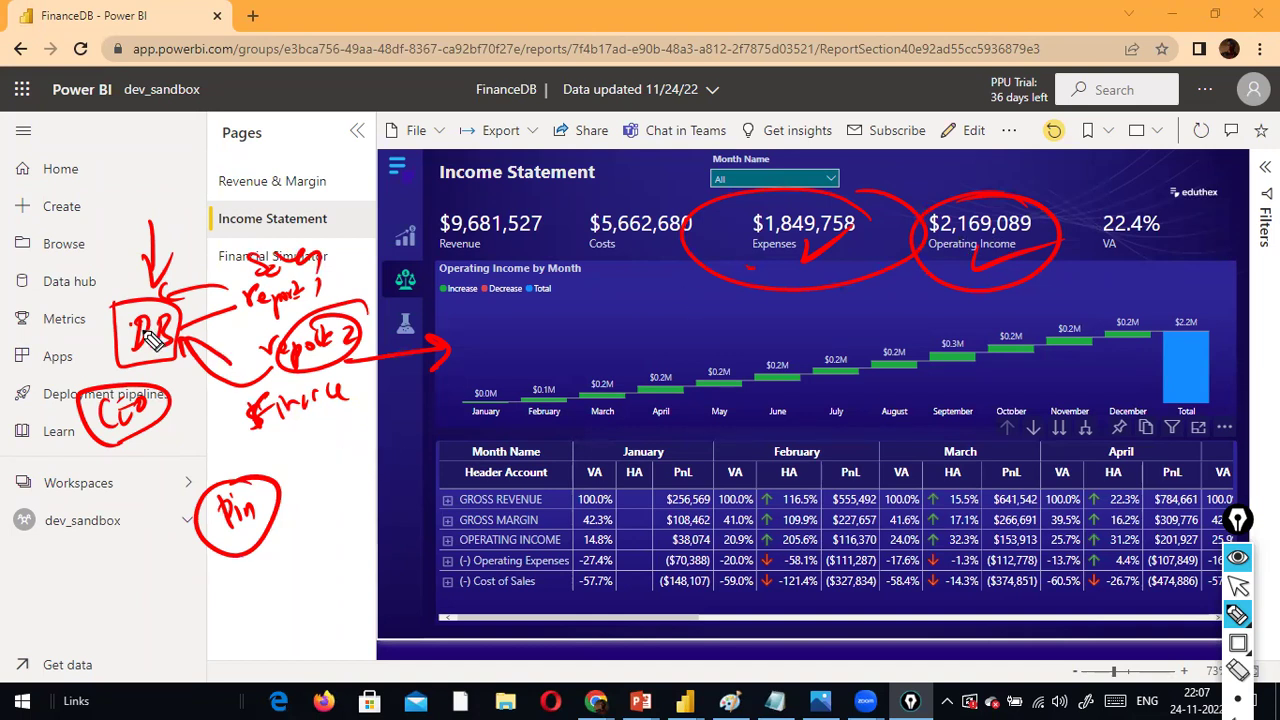
mouse_move(234, 588)
left_mouse_down()
mouse_move(250, 606)
mouse_move(312, 592)
left_mouse_up()
left_click_drag(232, 610, 300, 598)
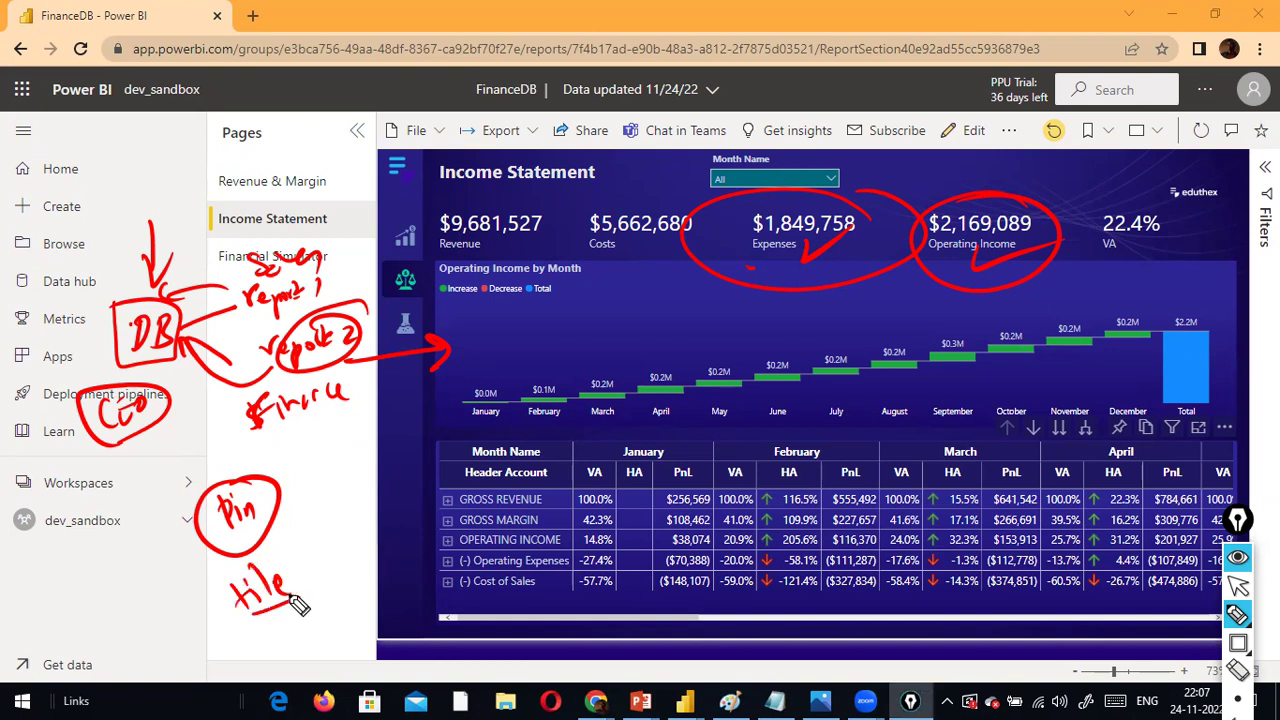
left_click_drag(302, 580, 348, 505)
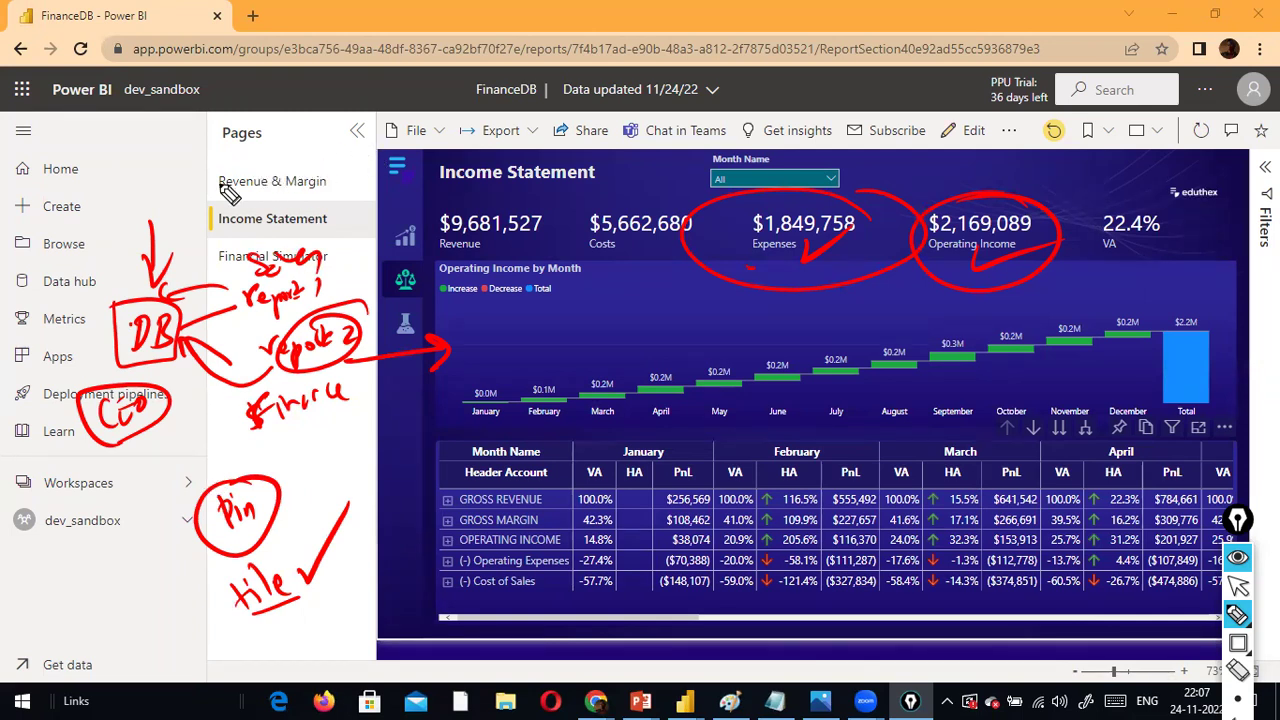
Circle the dev_sandbox workspace name, write "dev2" with linking arrows from the sketched reports, and tick the Month Name slicer
mouse_move(232, 86)
left_mouse_down()
mouse_move(110, 130)
mouse_move(185, 145)
mouse_move(236, 95)
left_mouse_up()
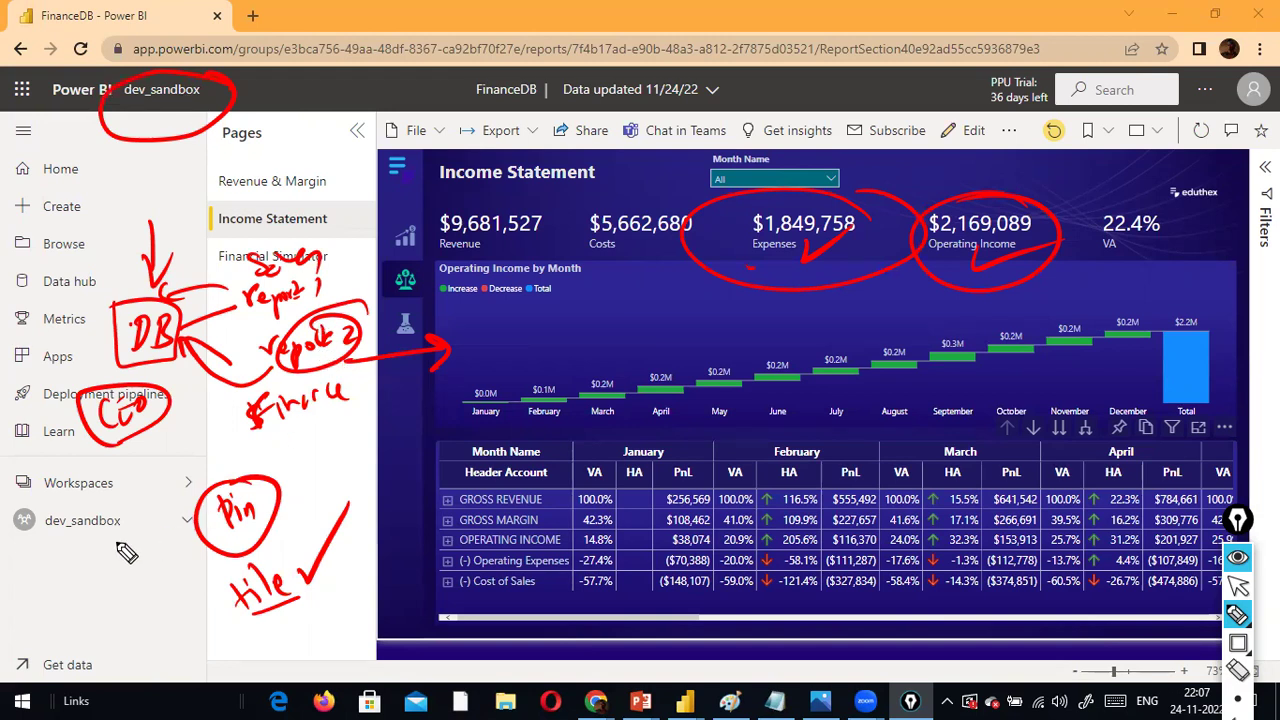
mouse_move(110, 556)
left_mouse_down()
mouse_move(104, 586)
mouse_move(188, 566)
mouse_move(147, 594)
mouse_move(186, 590)
left_mouse_up()
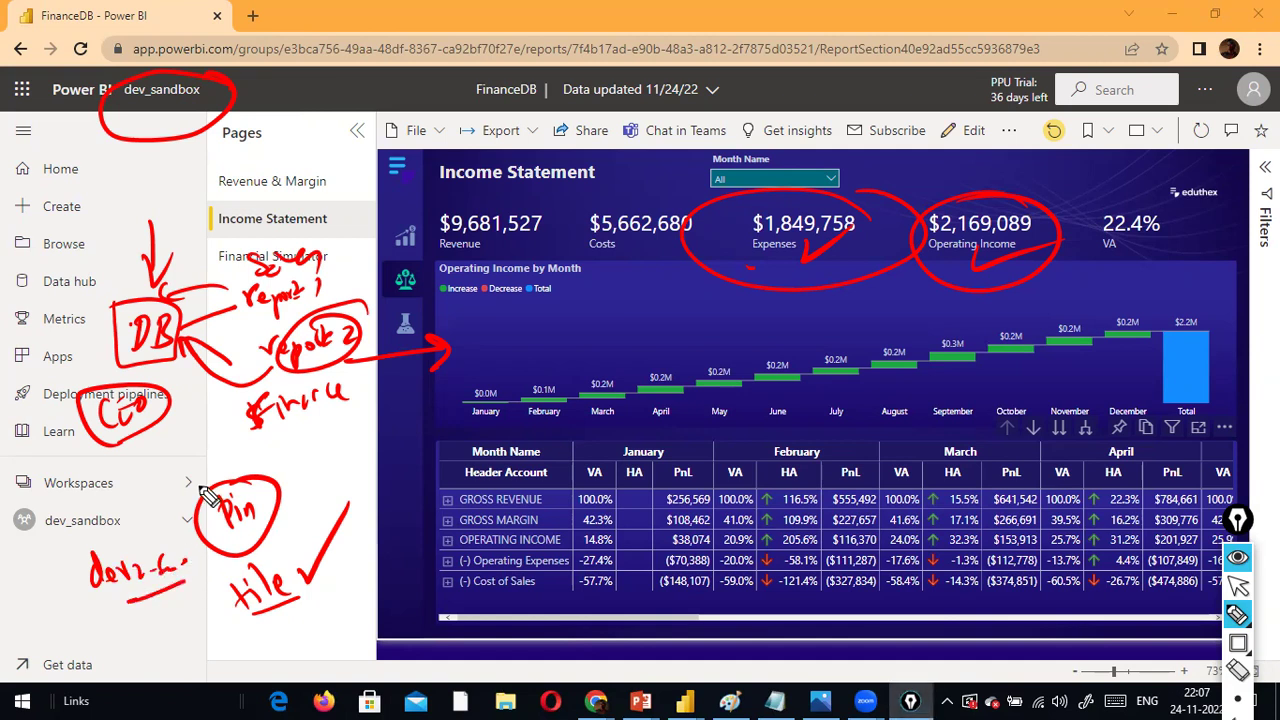
mouse_move(332, 288)
left_mouse_down()
mouse_move(300, 160)
mouse_move(232, 102)
mouse_move(300, 372)
mouse_move(192, 540)
mouse_move(268, 492)
left_mouse_up()
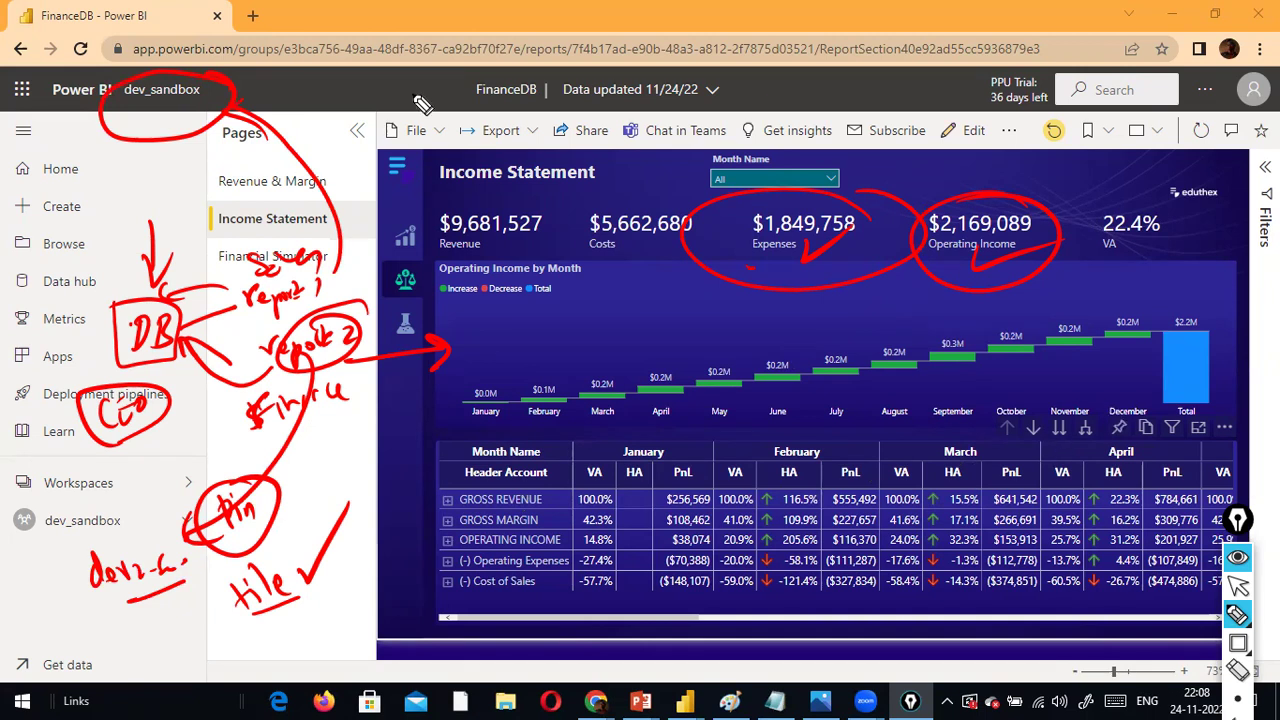
left_click_drag(854, 177, 905, 148)
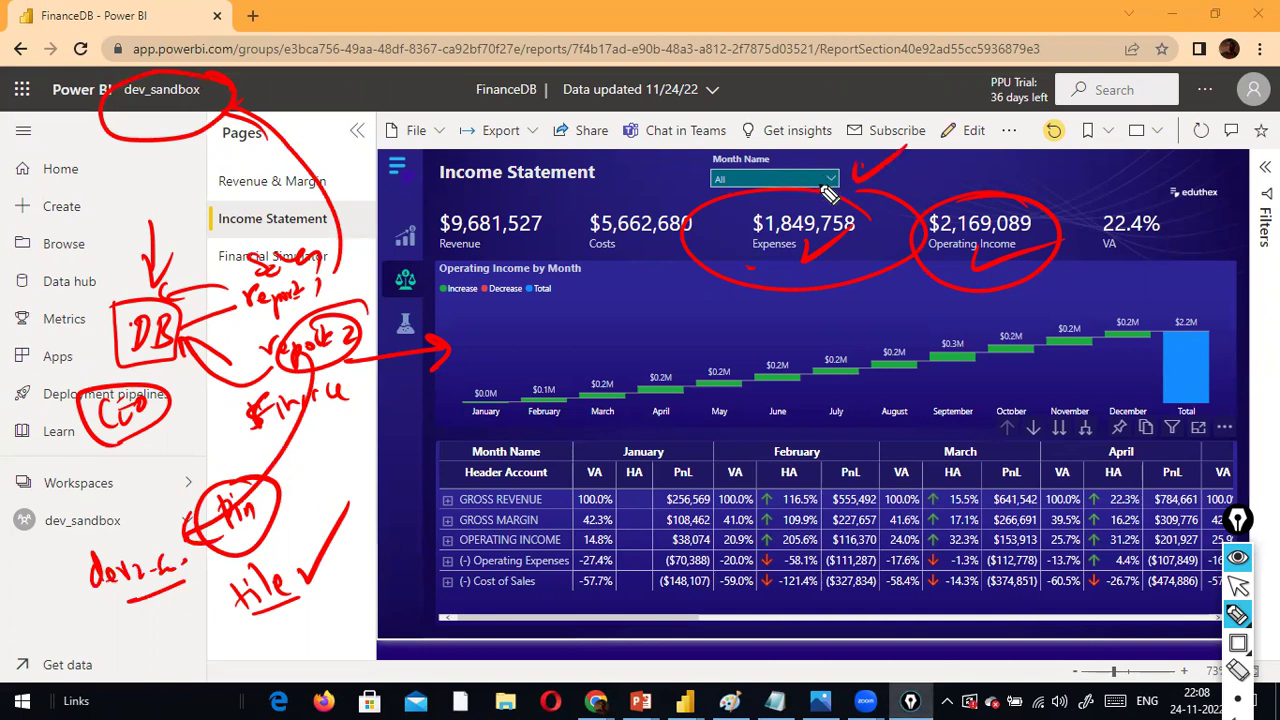
Clear all pen annotations from the screen and return to the normal pointer
left_click(1053, 140)
key("e")
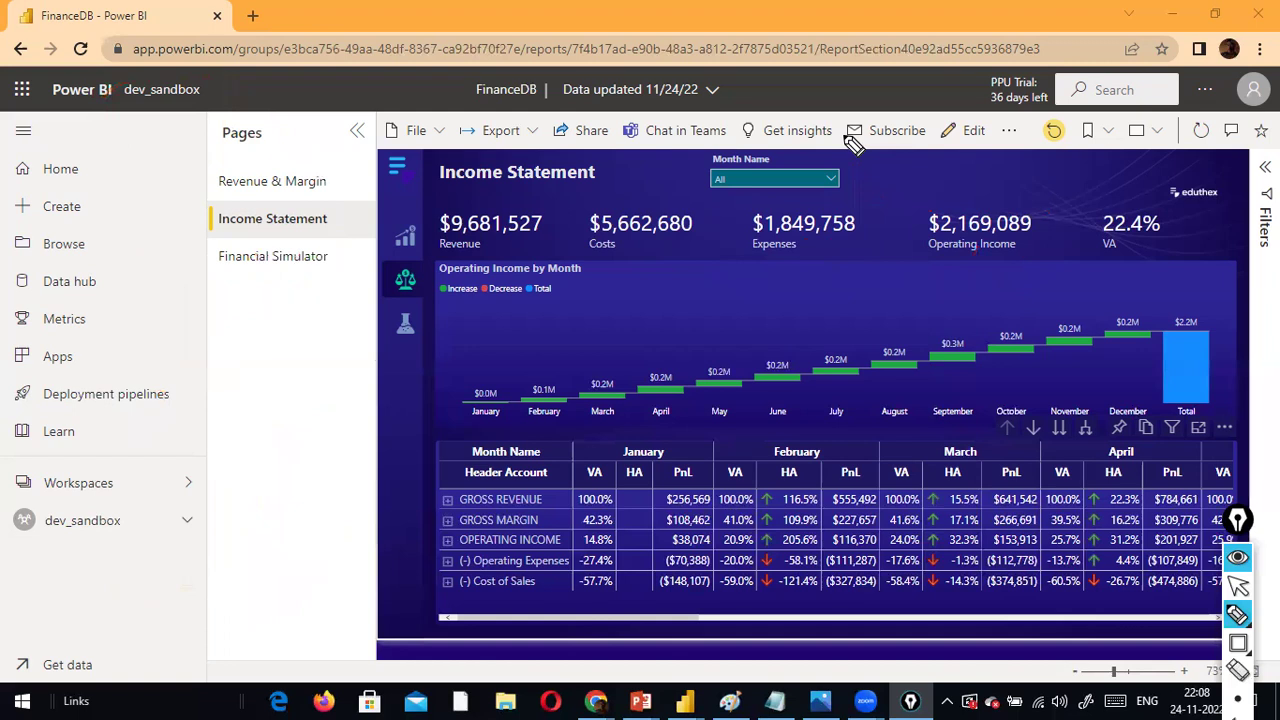
key("ctrl+shift+1")
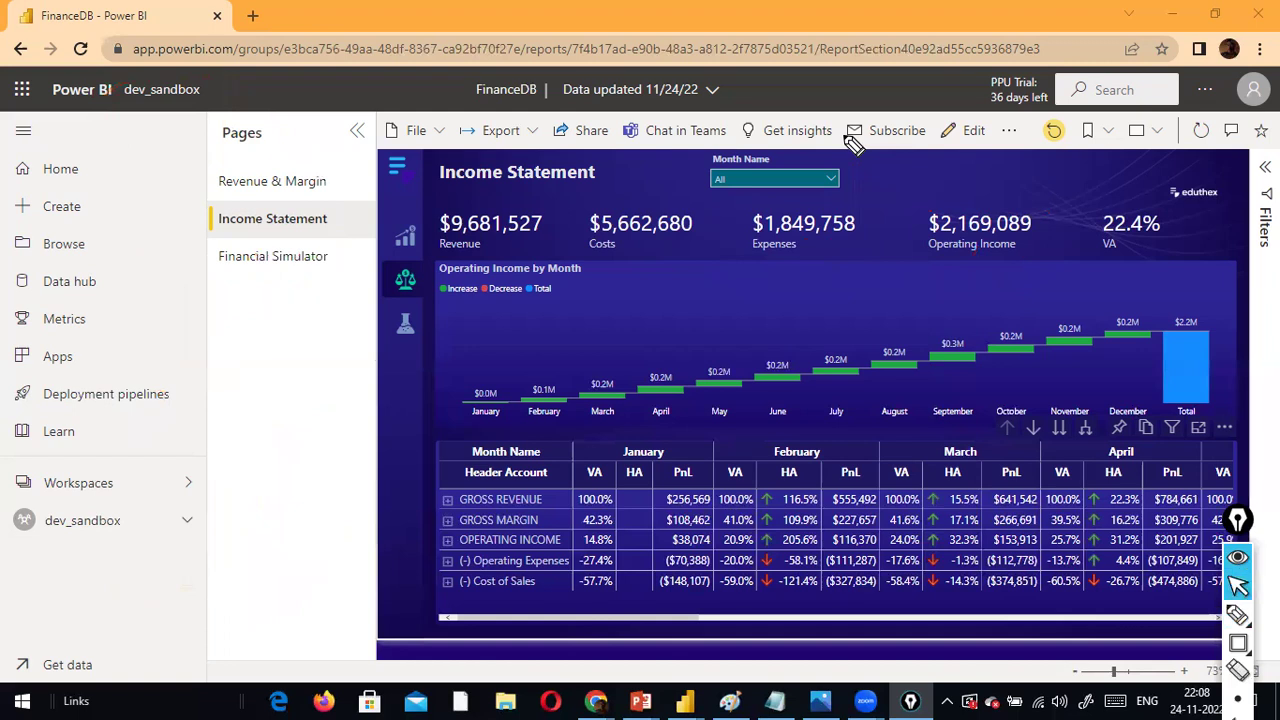
key("ctrl+shift+3")
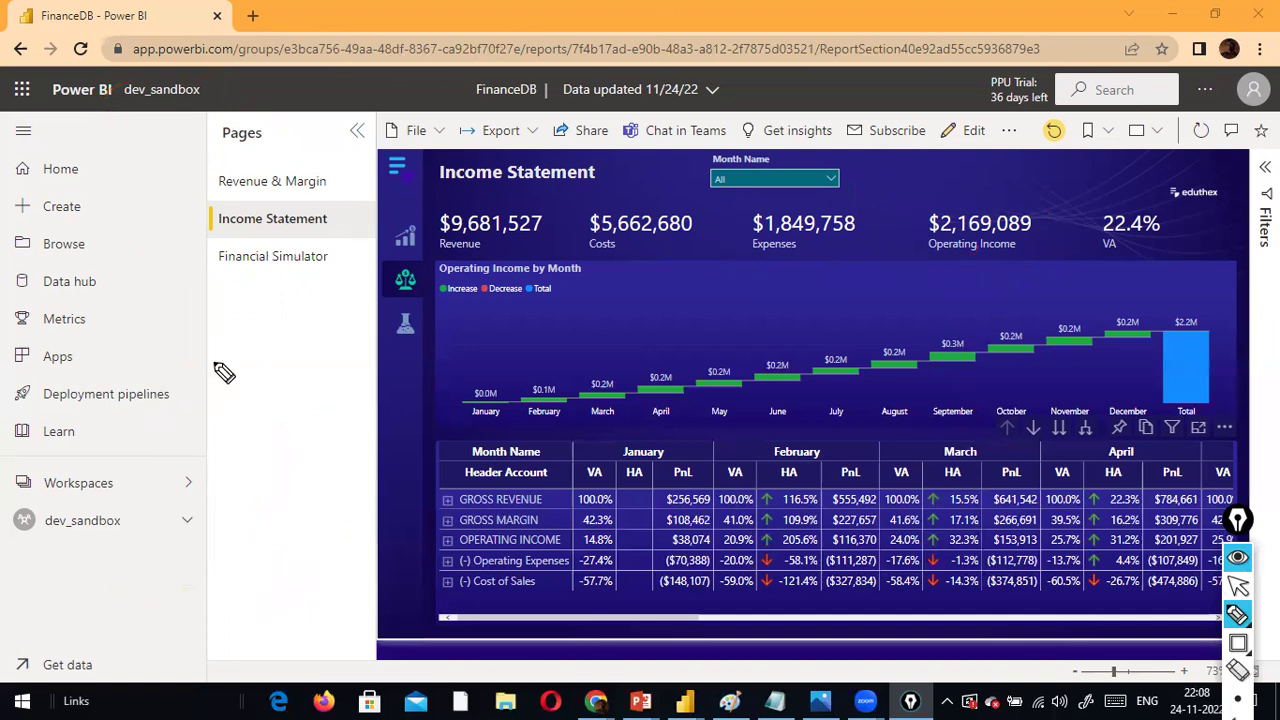
key("ctrl+shift+1")
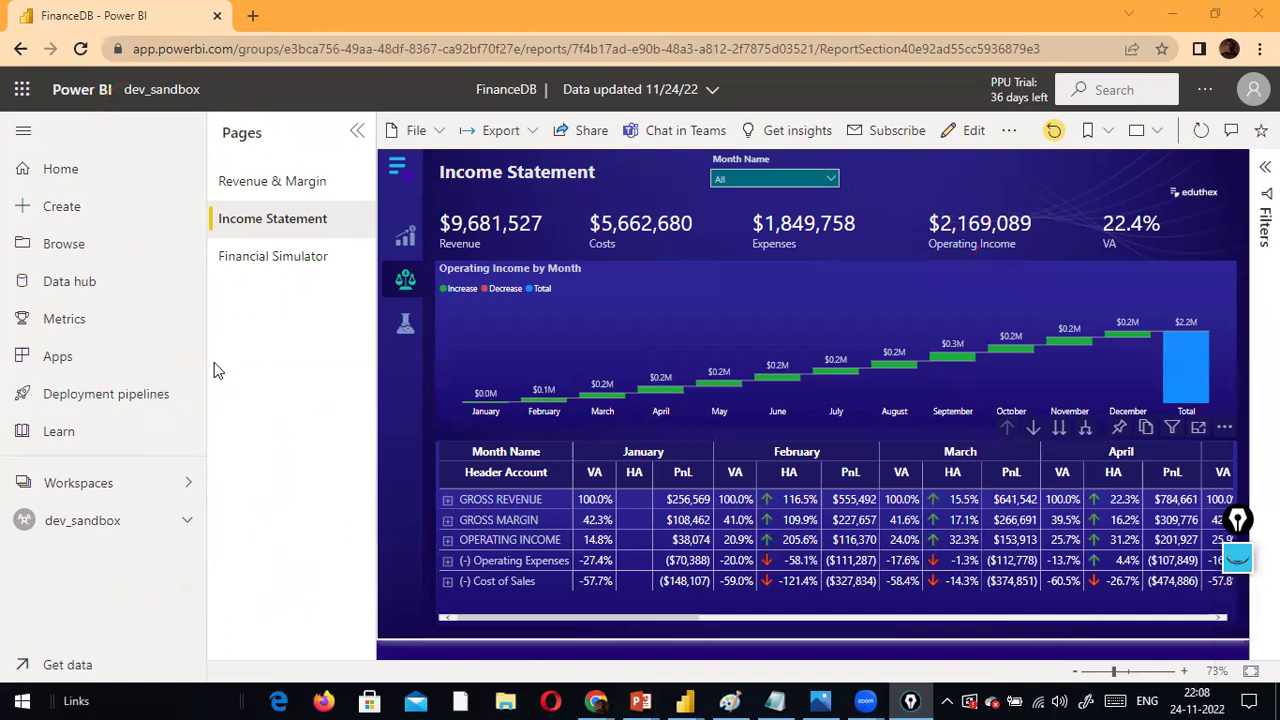
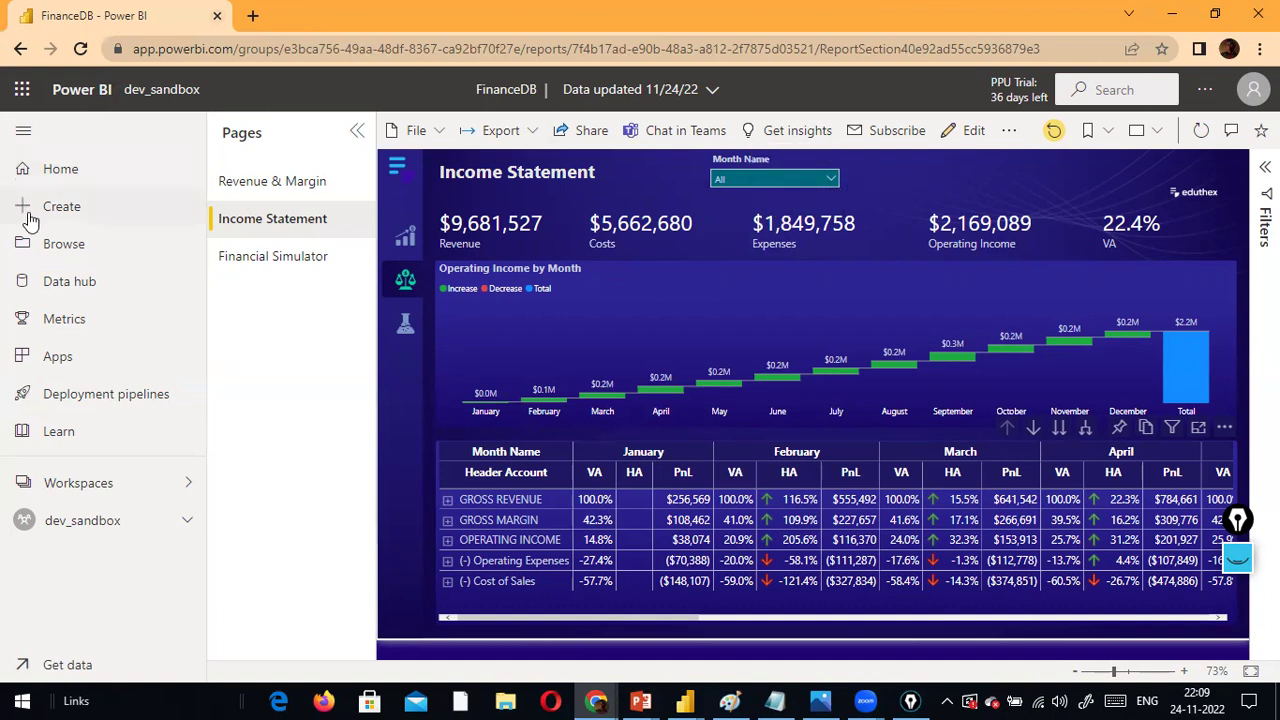
Leave the FinanceDB report and open the dev_sandbox workspace
left_click(70, 484)
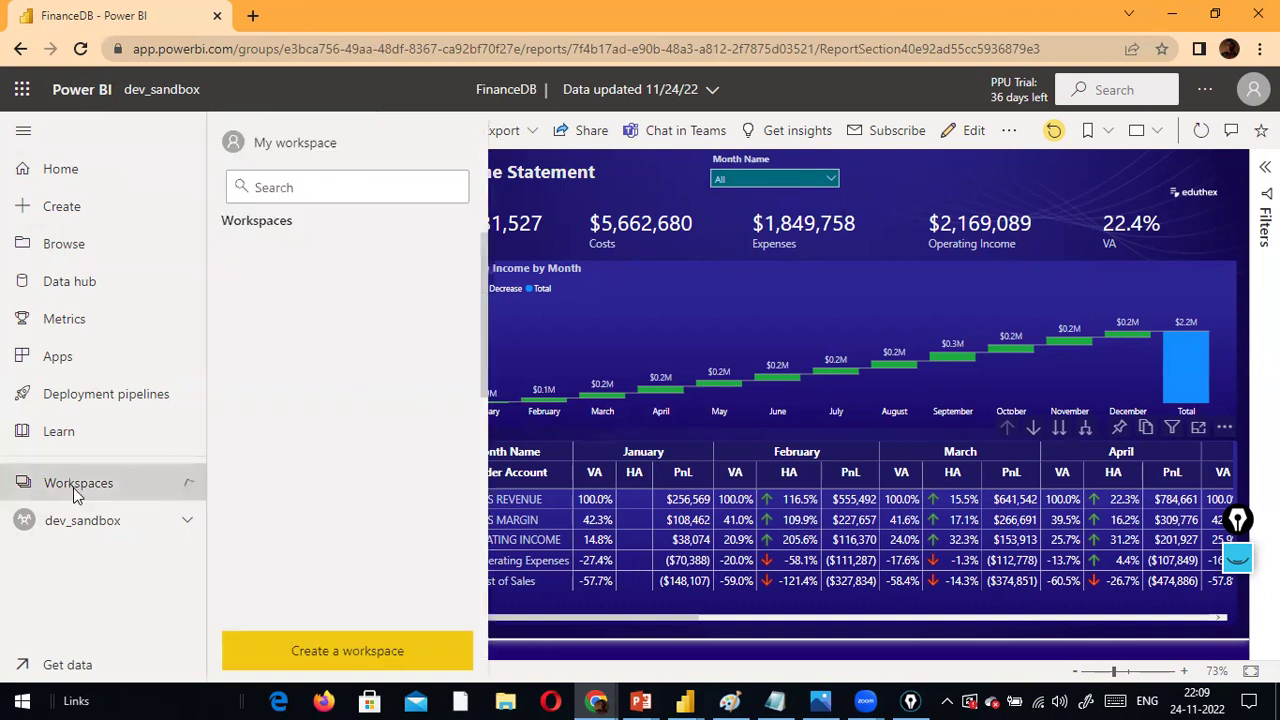
left_click(56, 172)
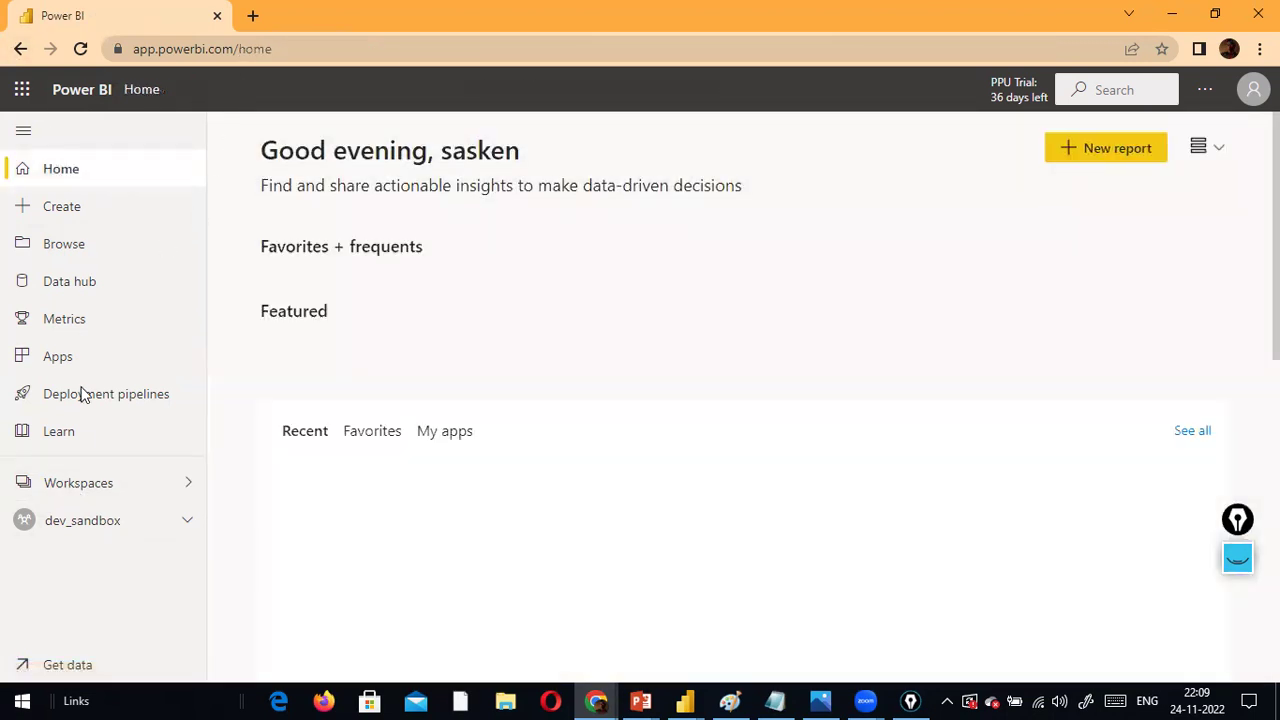
left_click(118, 488)
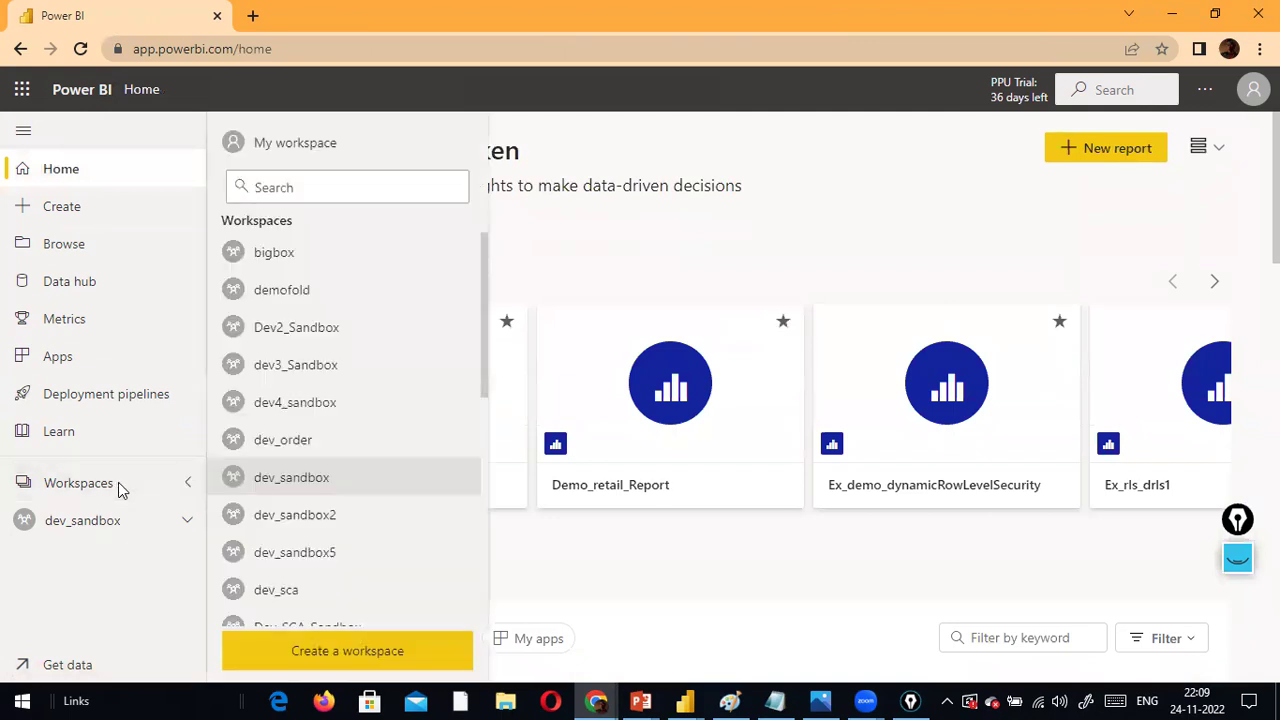
left_click(318, 488)
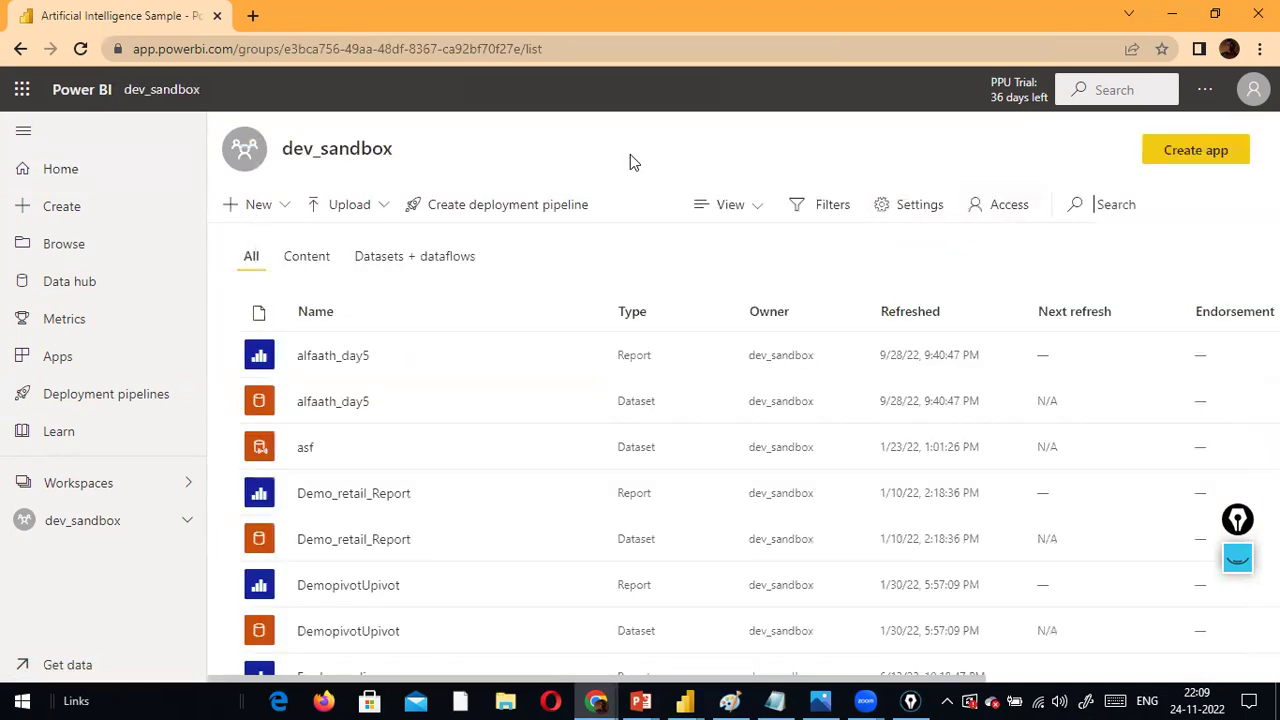
Start a new dashboard in the workspace and enter Enterprise Dashboard as its name
left_click(287, 210)
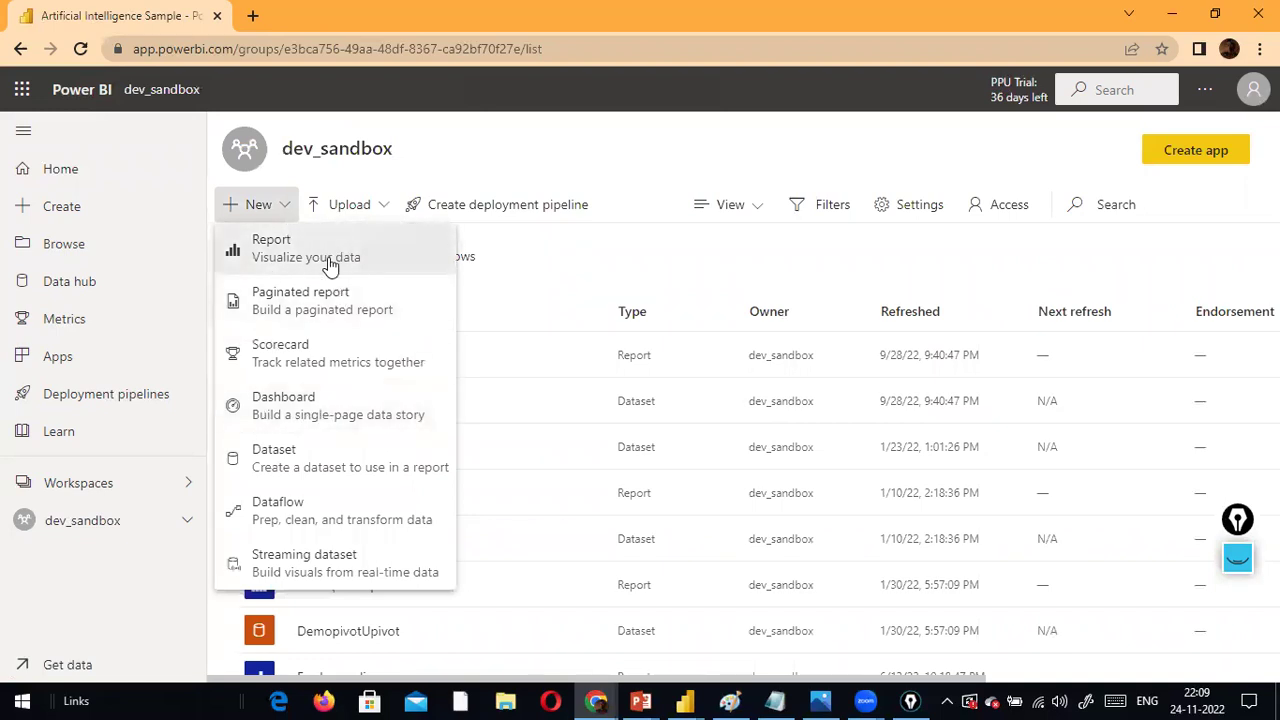
left_click(311, 405)
left_click(590, 363)
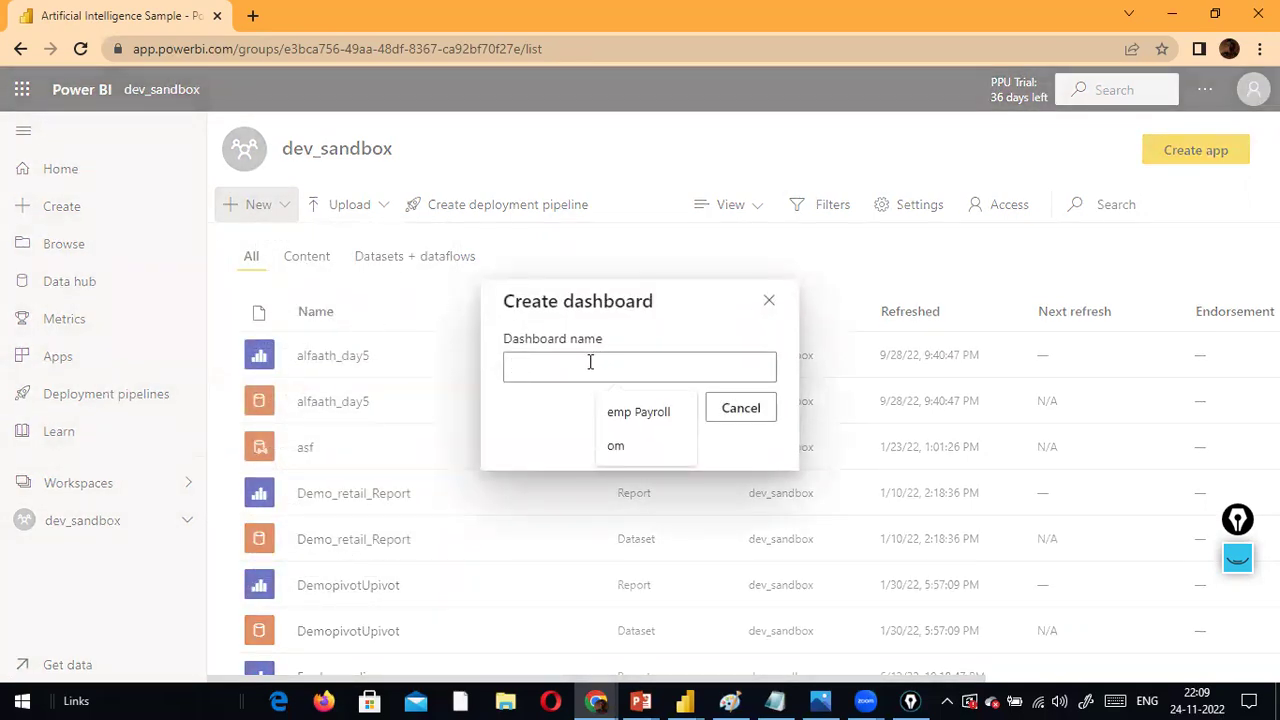
type("M")
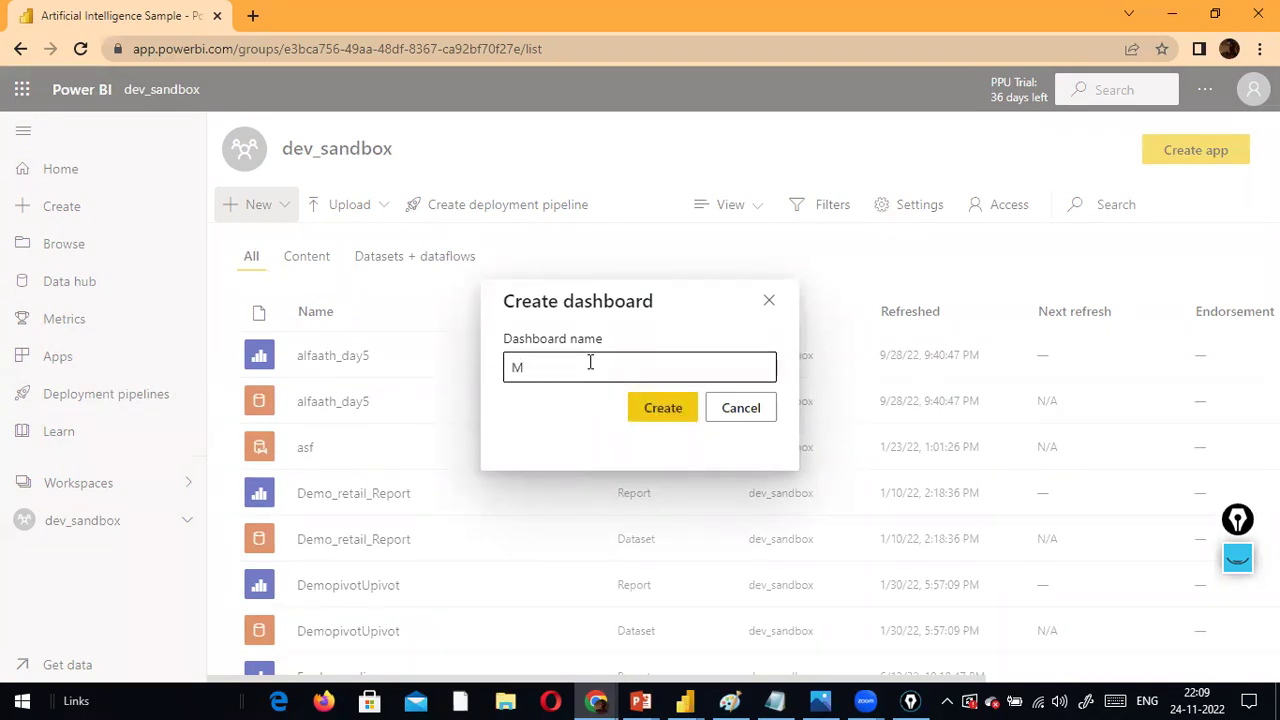
key("BackSpace")
type("Enter")
type("prise Databases")
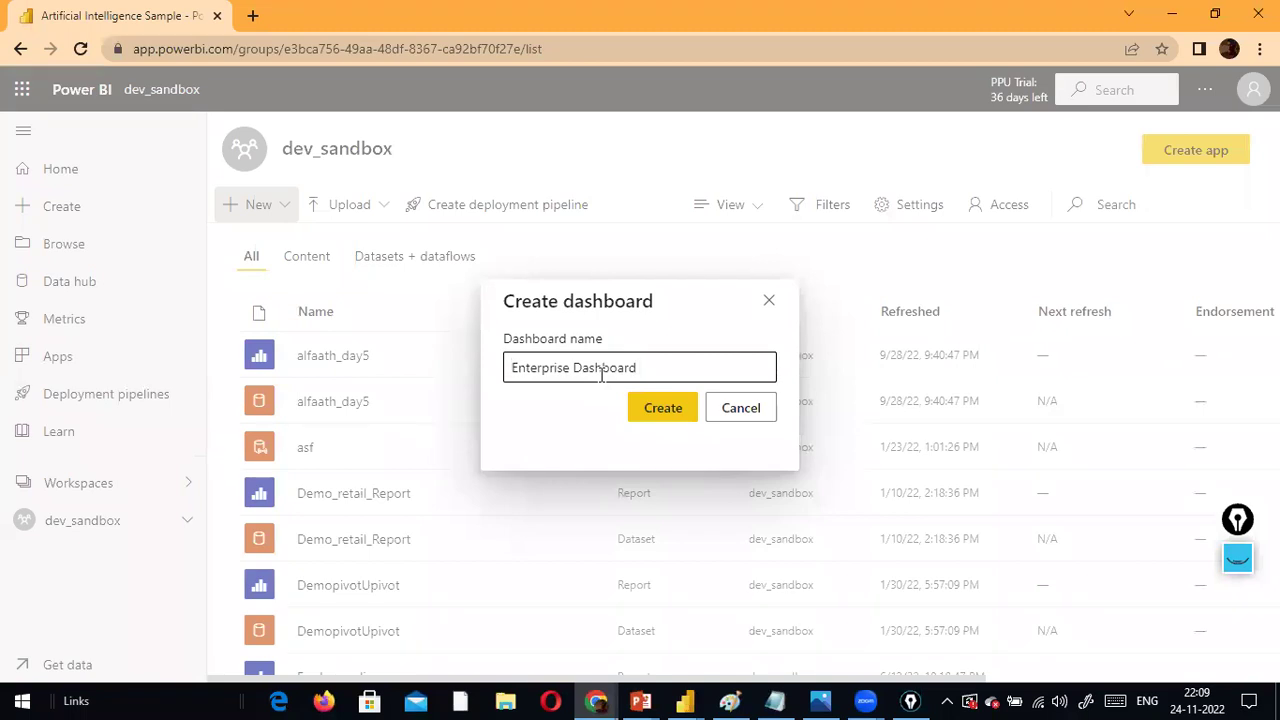
Change the new dashboard's name to EMEA Dashboard and create it
type("N")
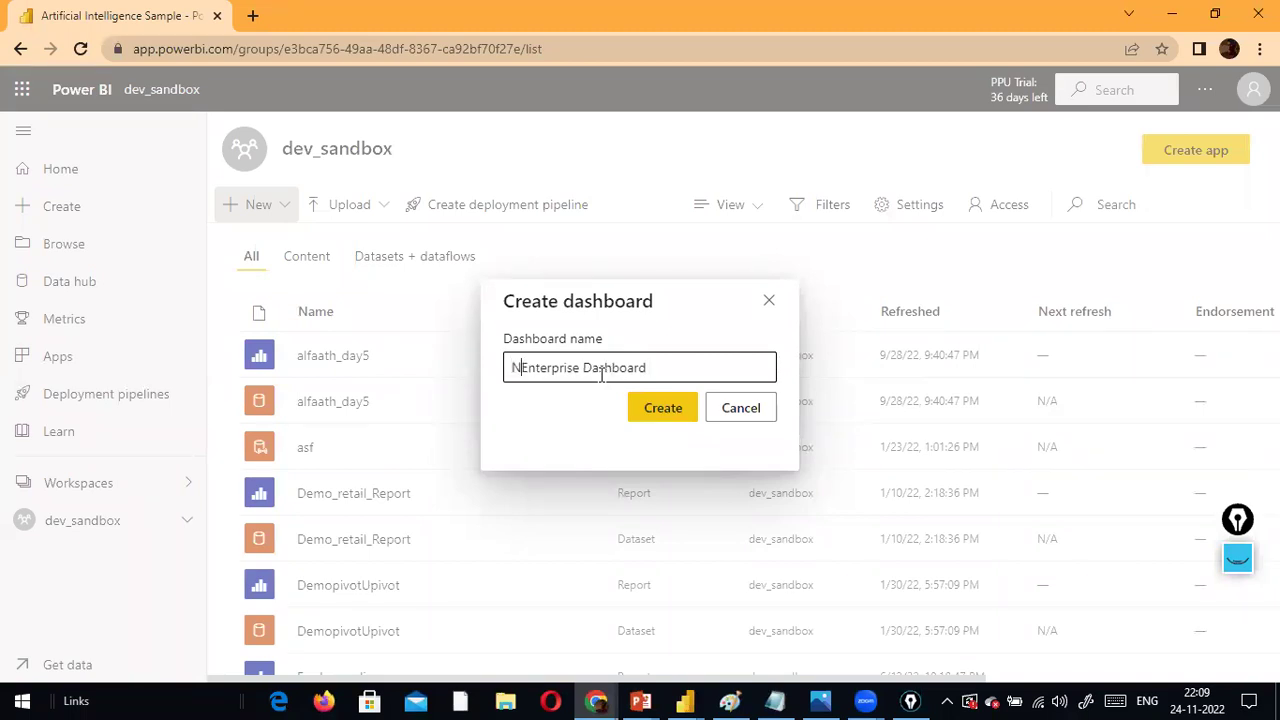
type("or")
key("BackSpace")
key("BackSpace")
key("BackSpace")
type("EMEA")
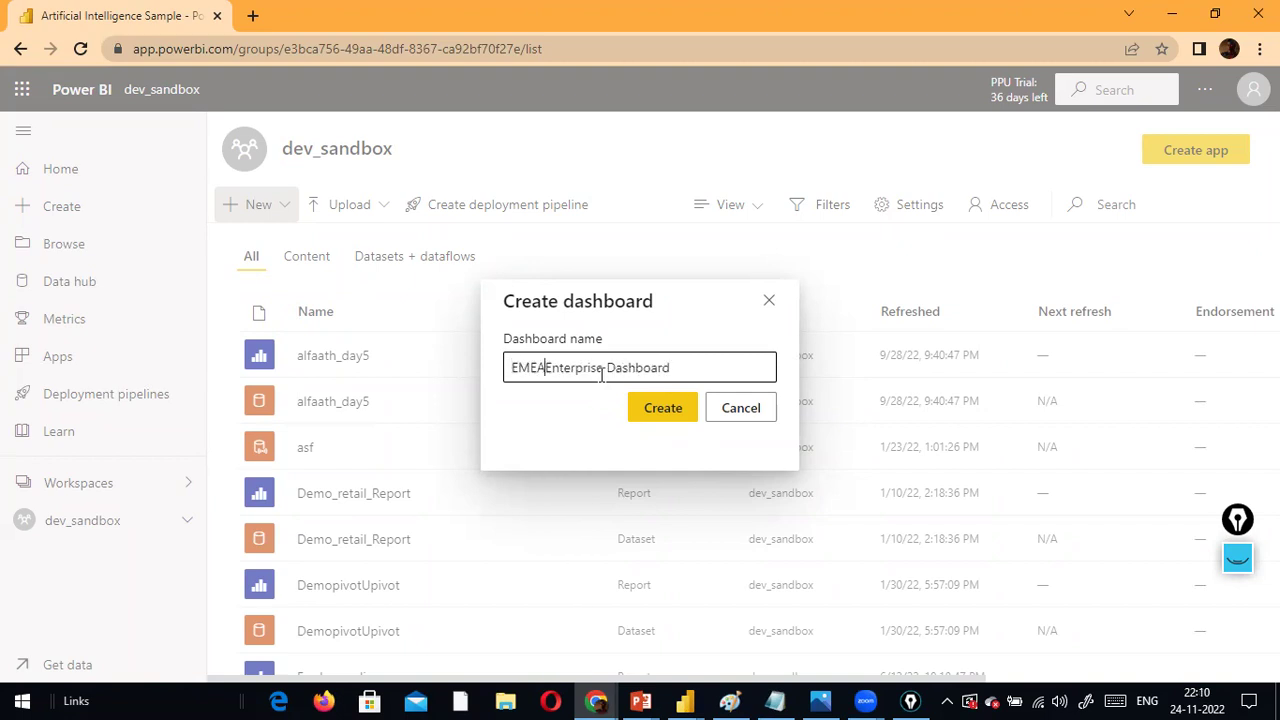
key("Delete")
key("Delete")
key("Delete")
key("Delete")
key("Delete")
key("Delete")
key("Delete")
key("Delete")
key("Delete")
key("Delete")
key("Delete")
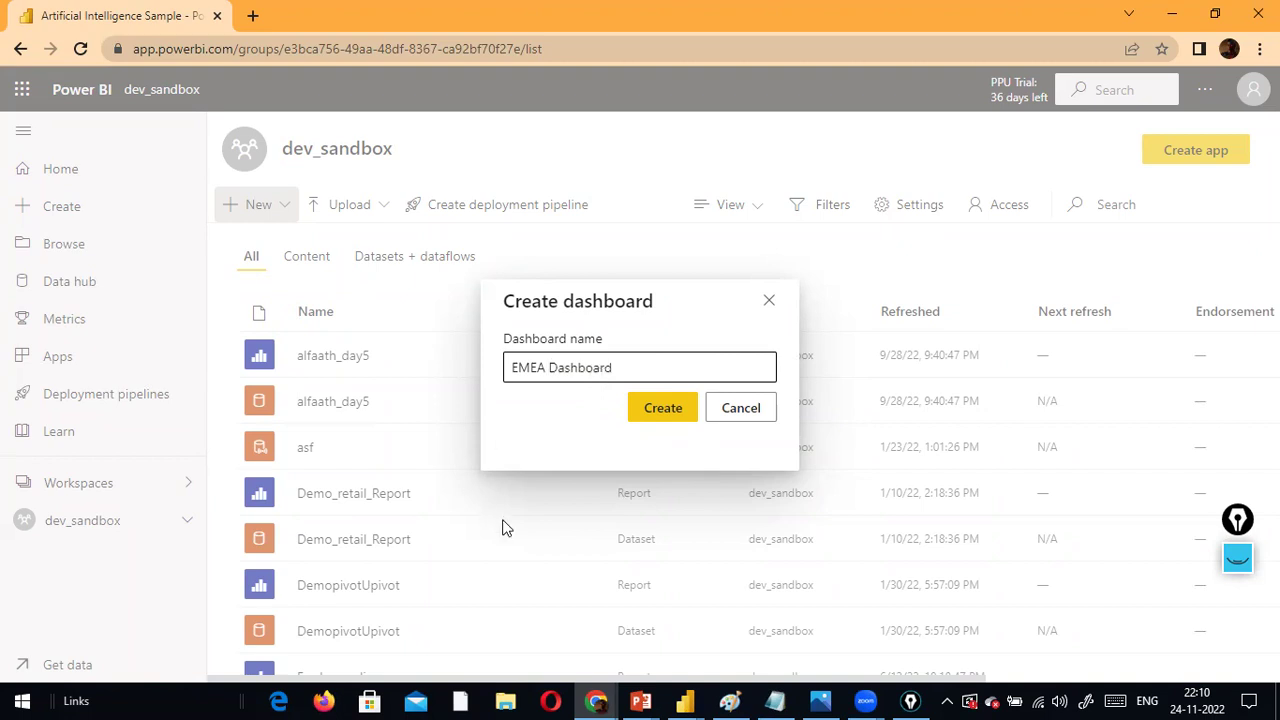
left_click(660, 413)
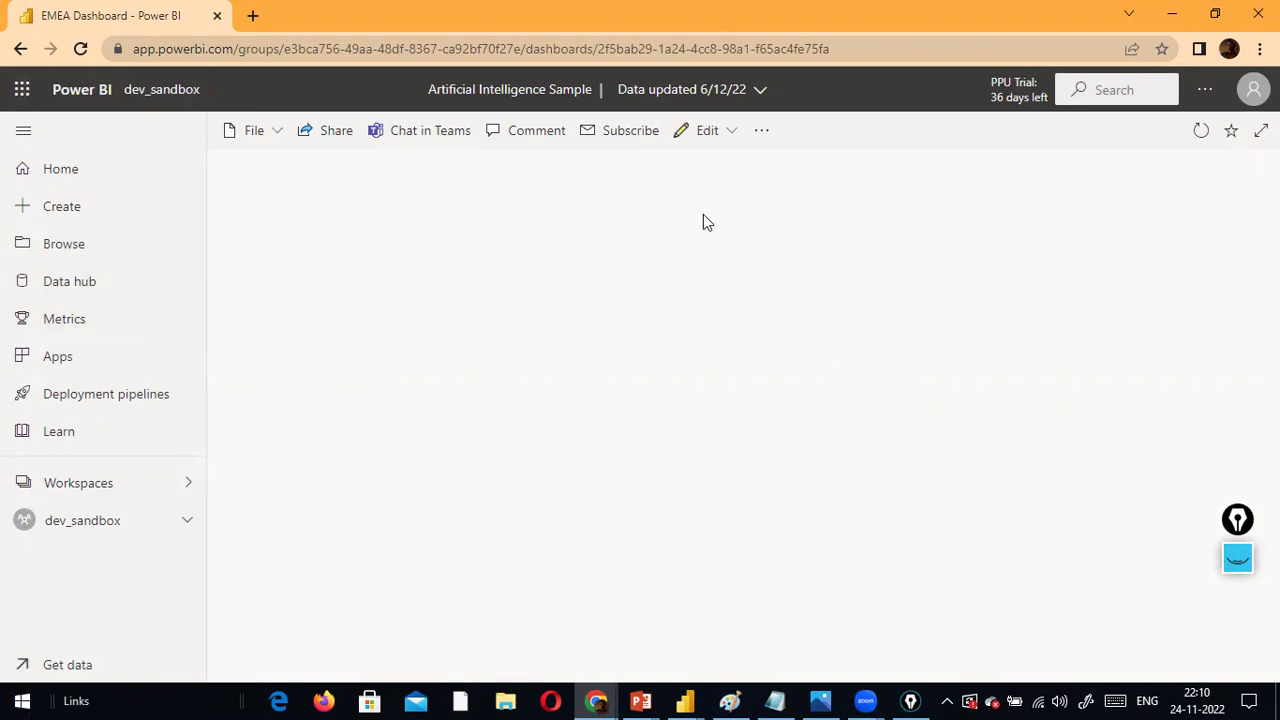
Review the EMEA Dashboard's file and edit options, including the media and real-time data sources offered for a new tile
left_click(729, 137)
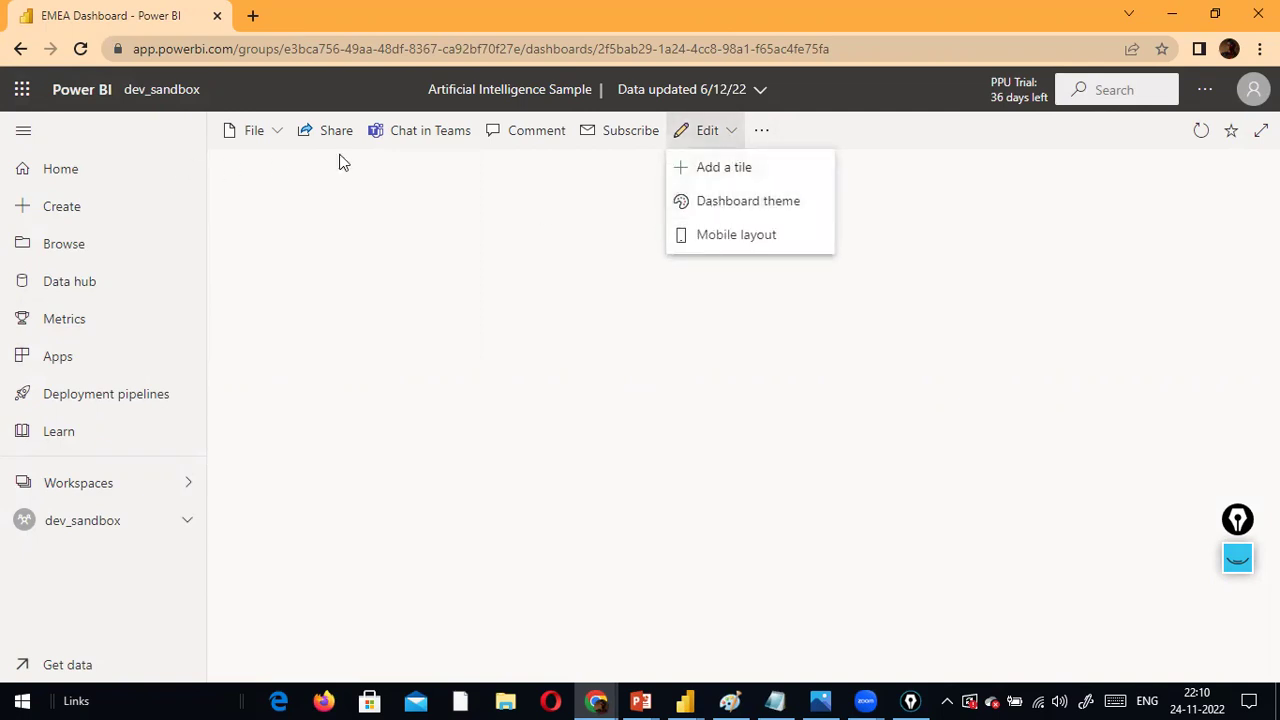
left_click(266, 135)
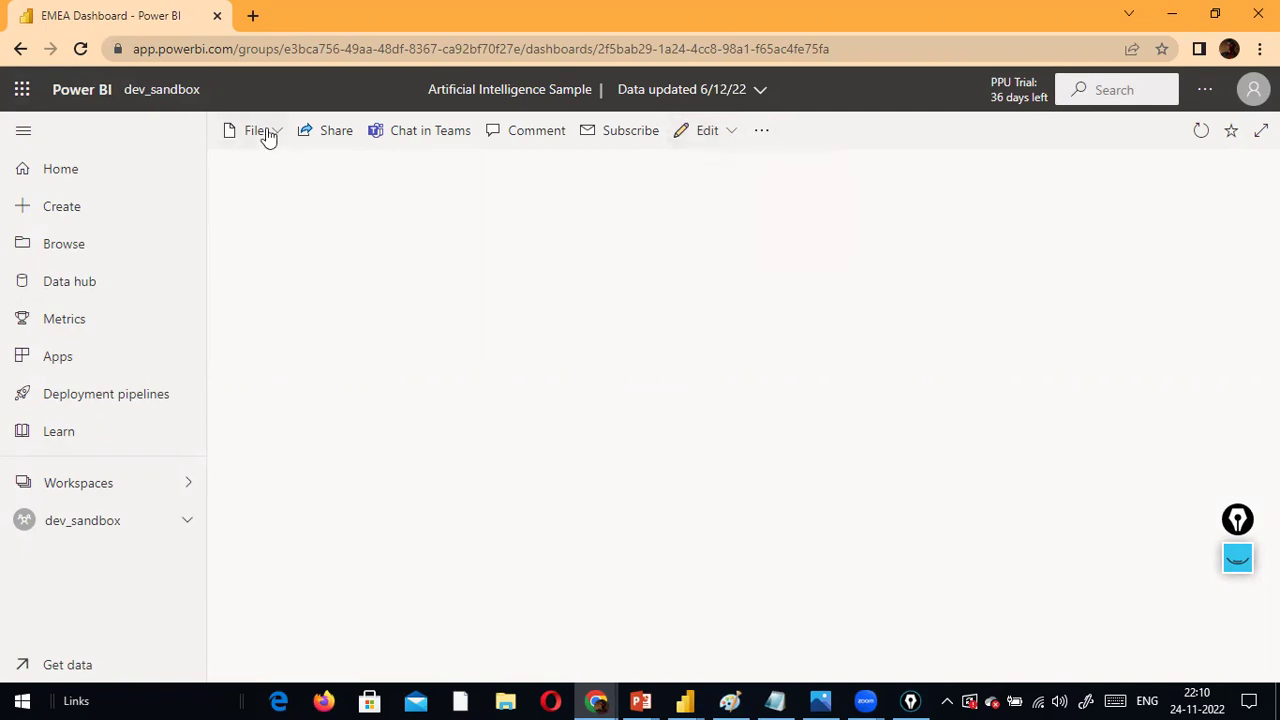
left_click(271, 139)
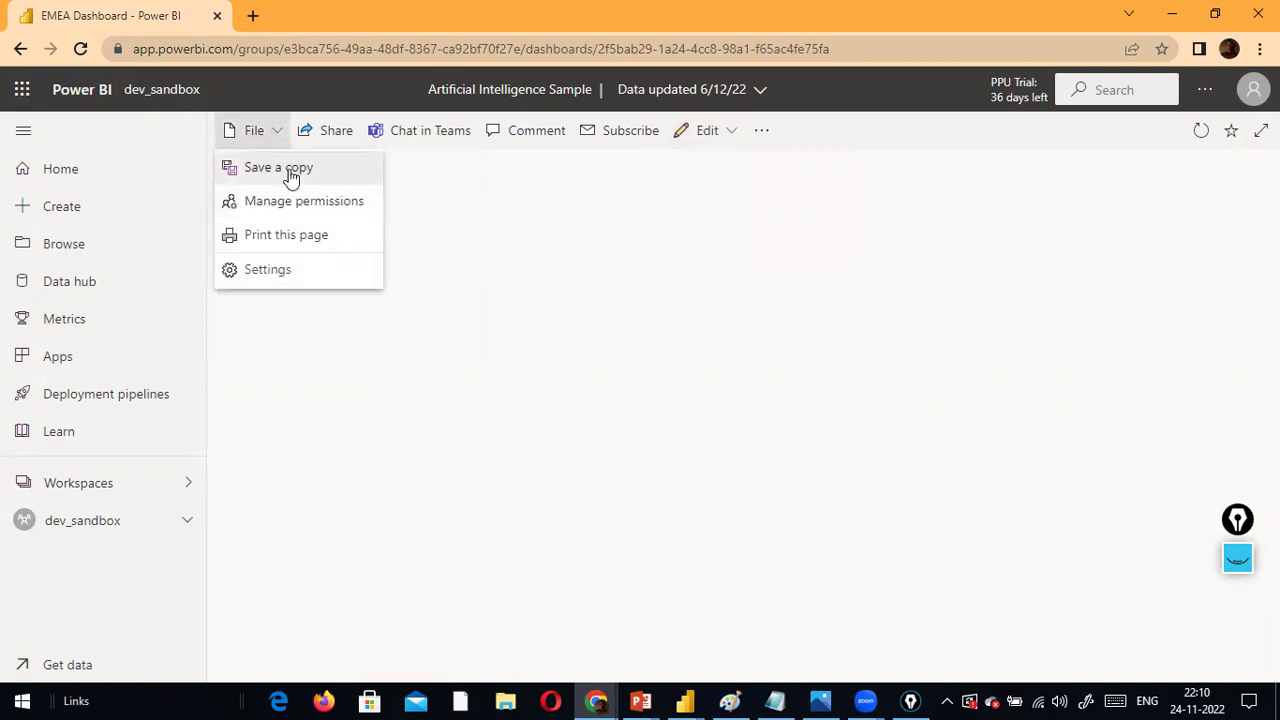
left_click(252, 172)
left_click(740, 410)
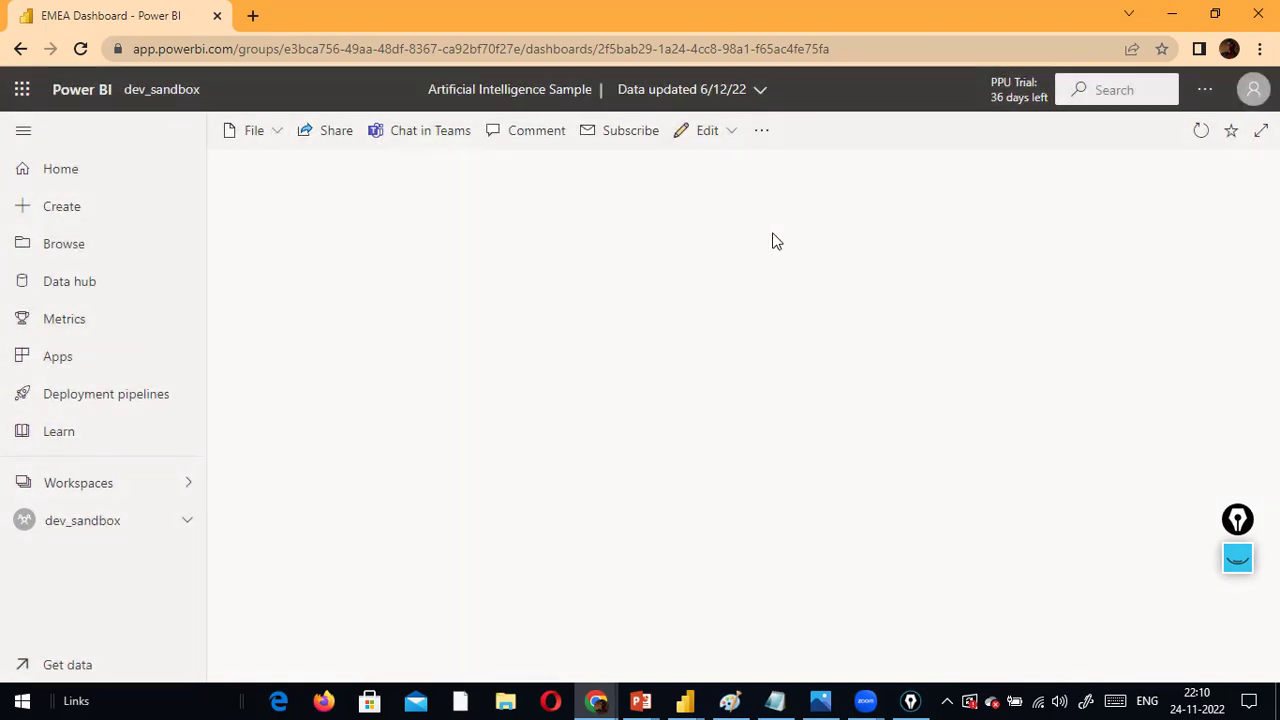
left_click(734, 134)
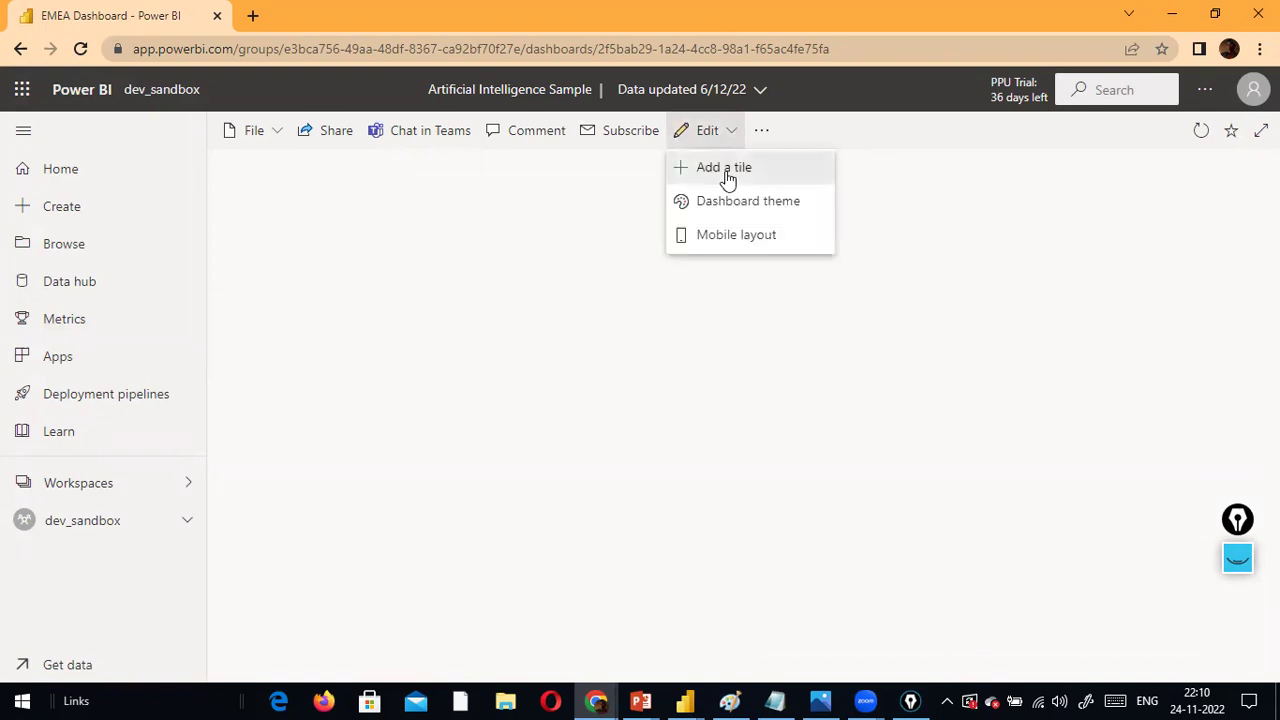
left_click(728, 172)
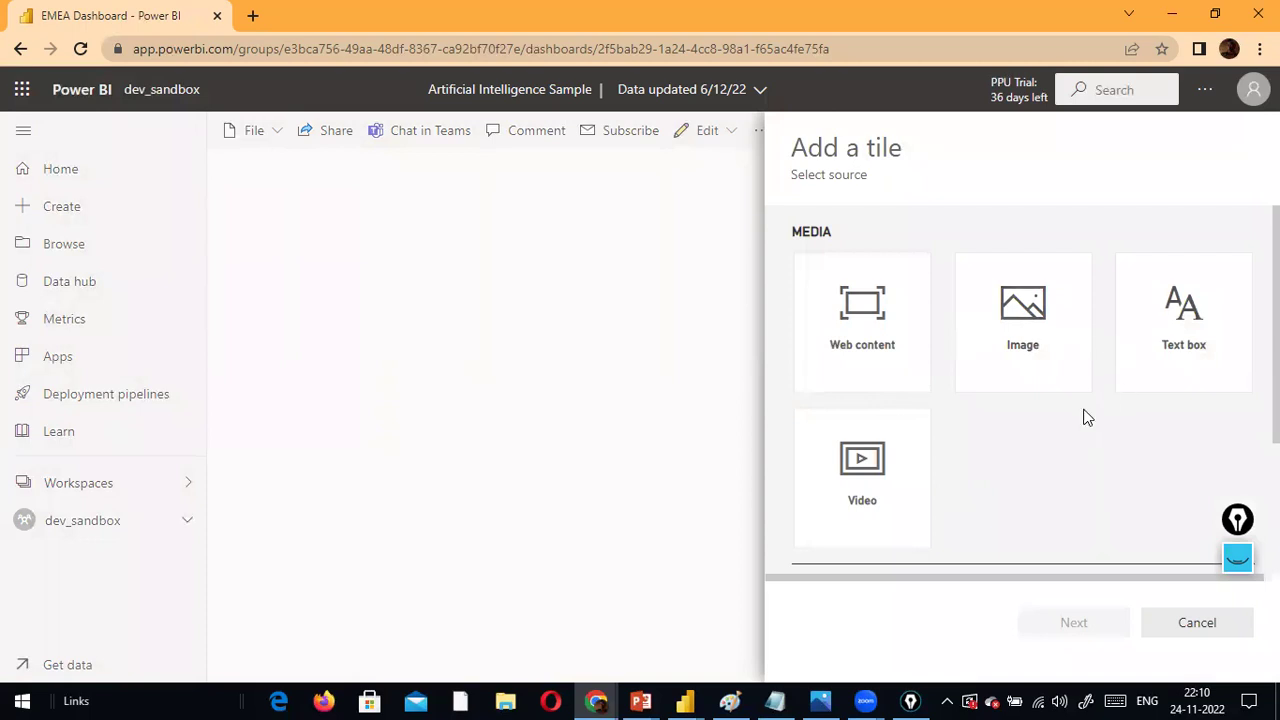
scroll(1085, 419, "down", 2)
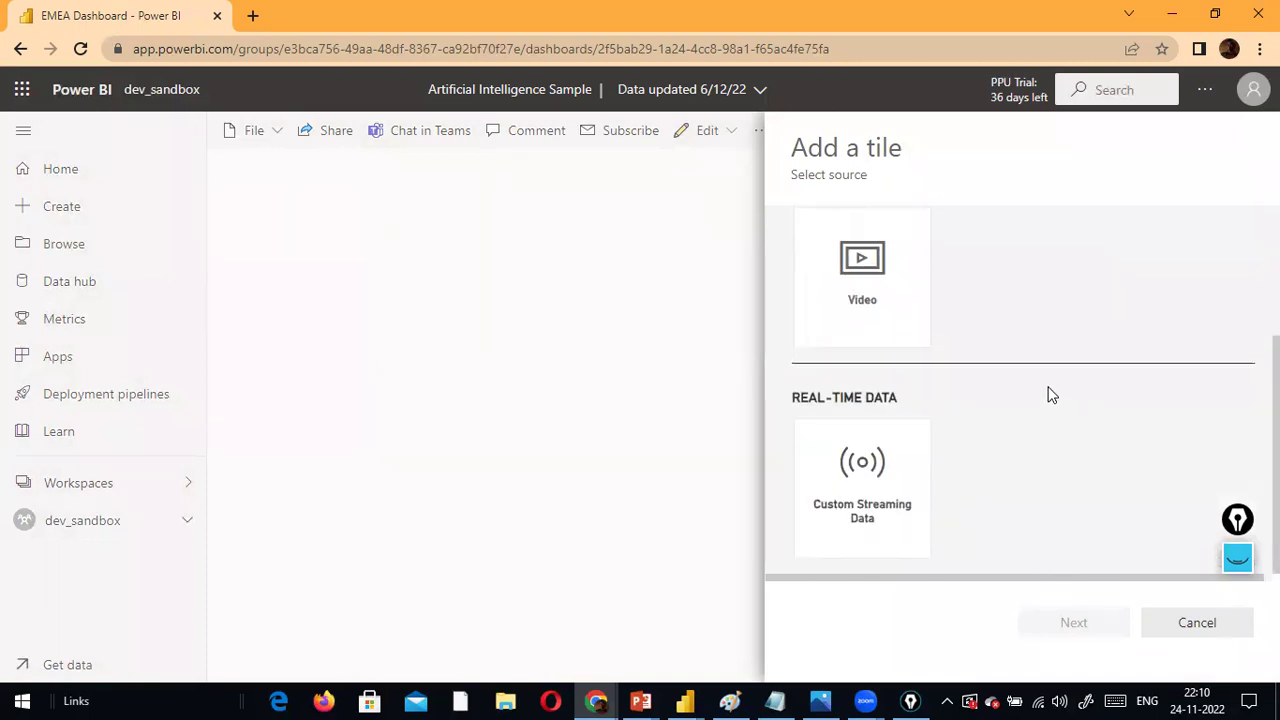
scroll(1050, 394, "up", 2)
left_click(1175, 623)
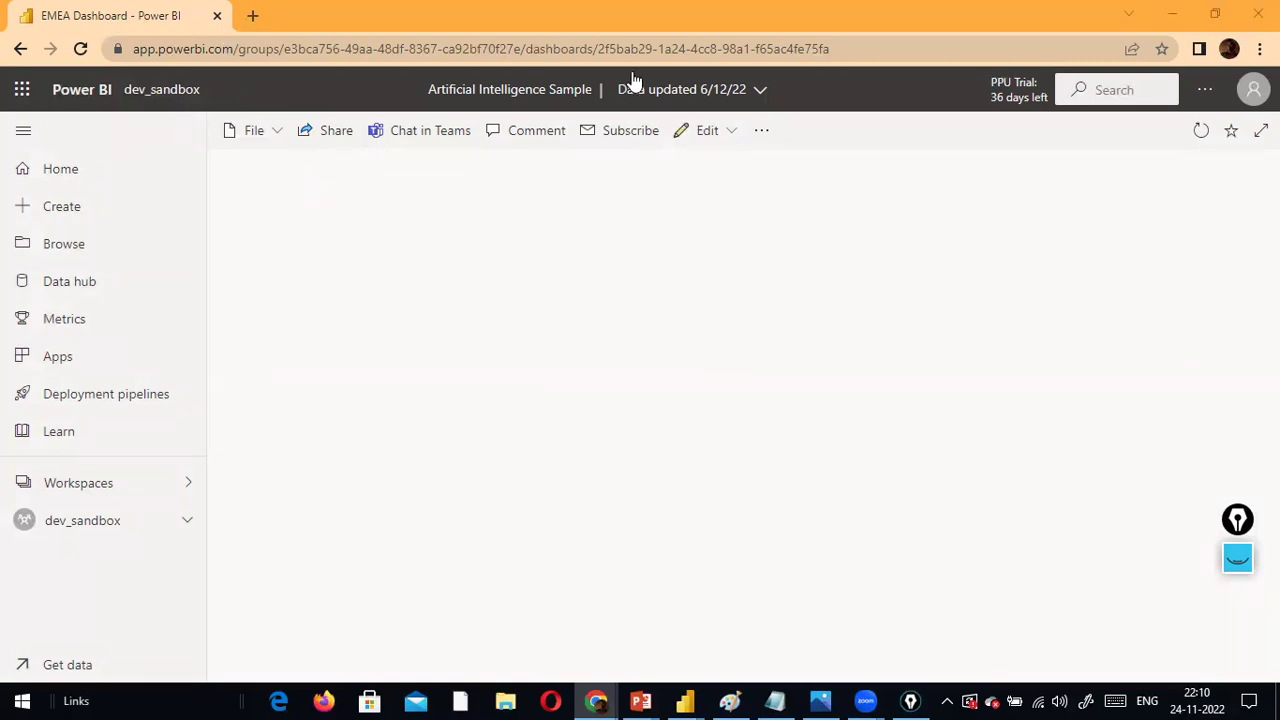
Open app.powerbi.com in a new browser tab and go to the dev_sandbox workspace
left_click(254, 16)
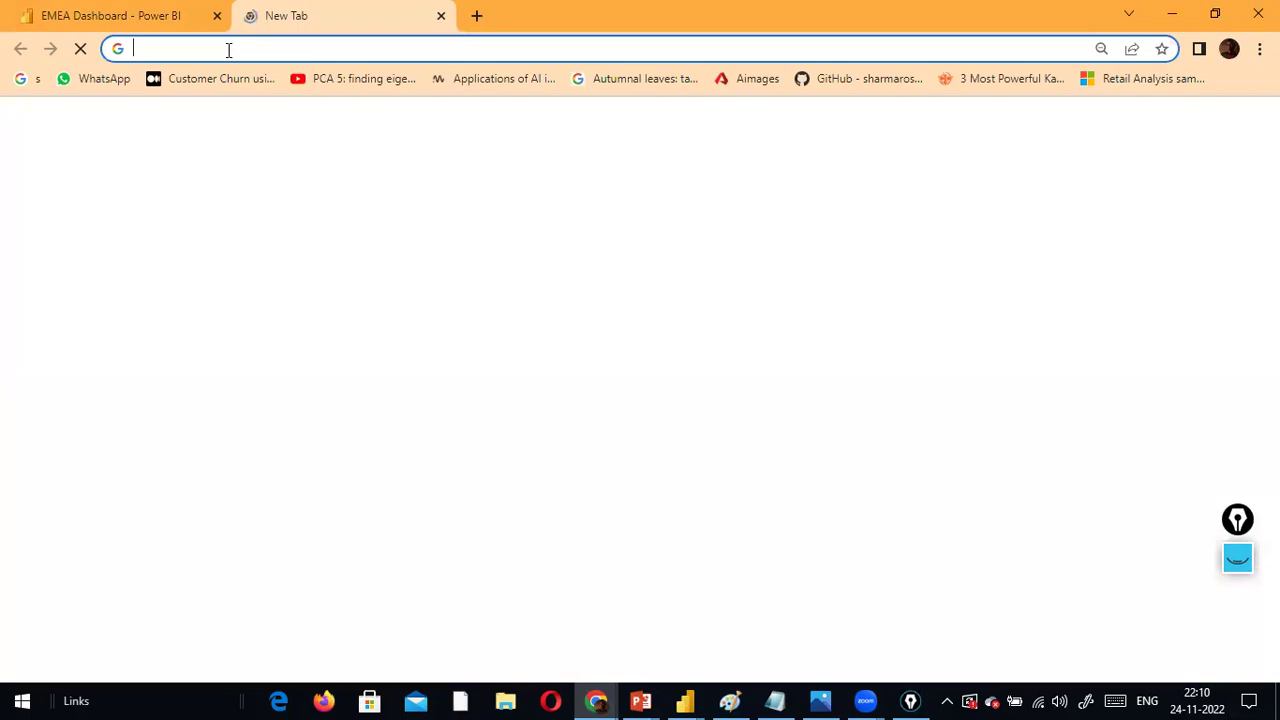
left_click(229, 49)
type("a")
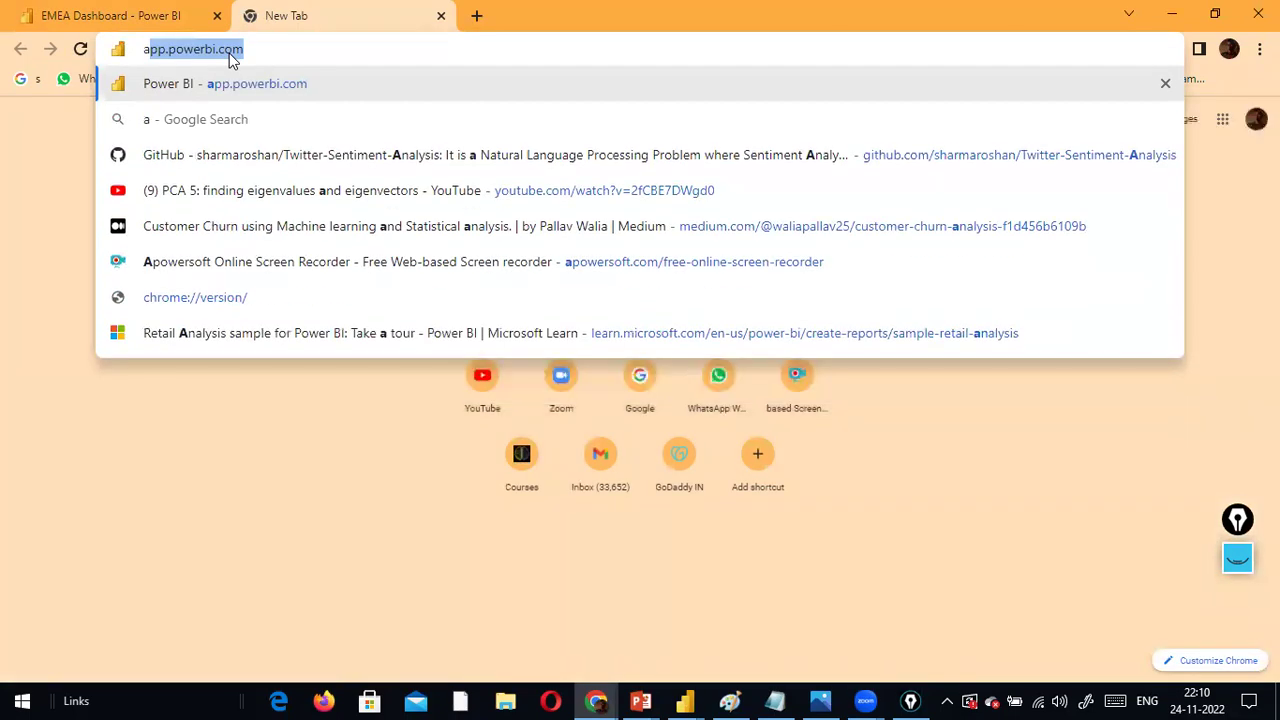
key("Return")
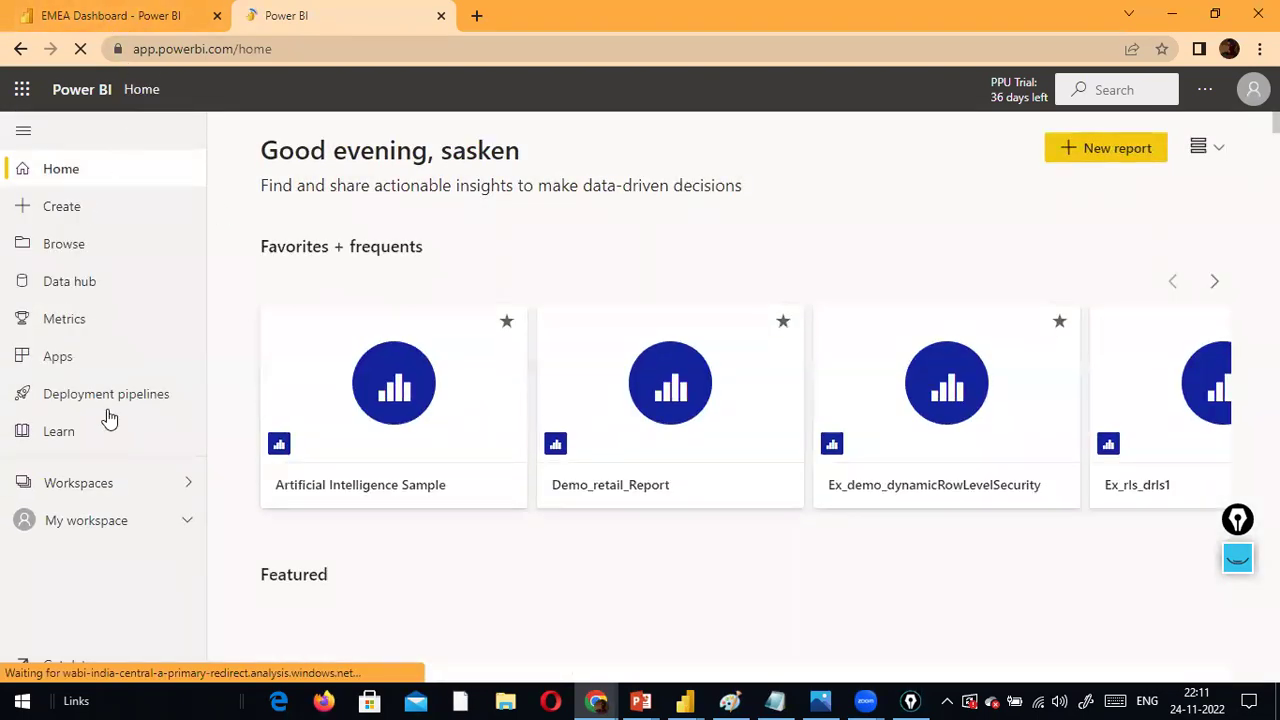
left_click(130, 492)
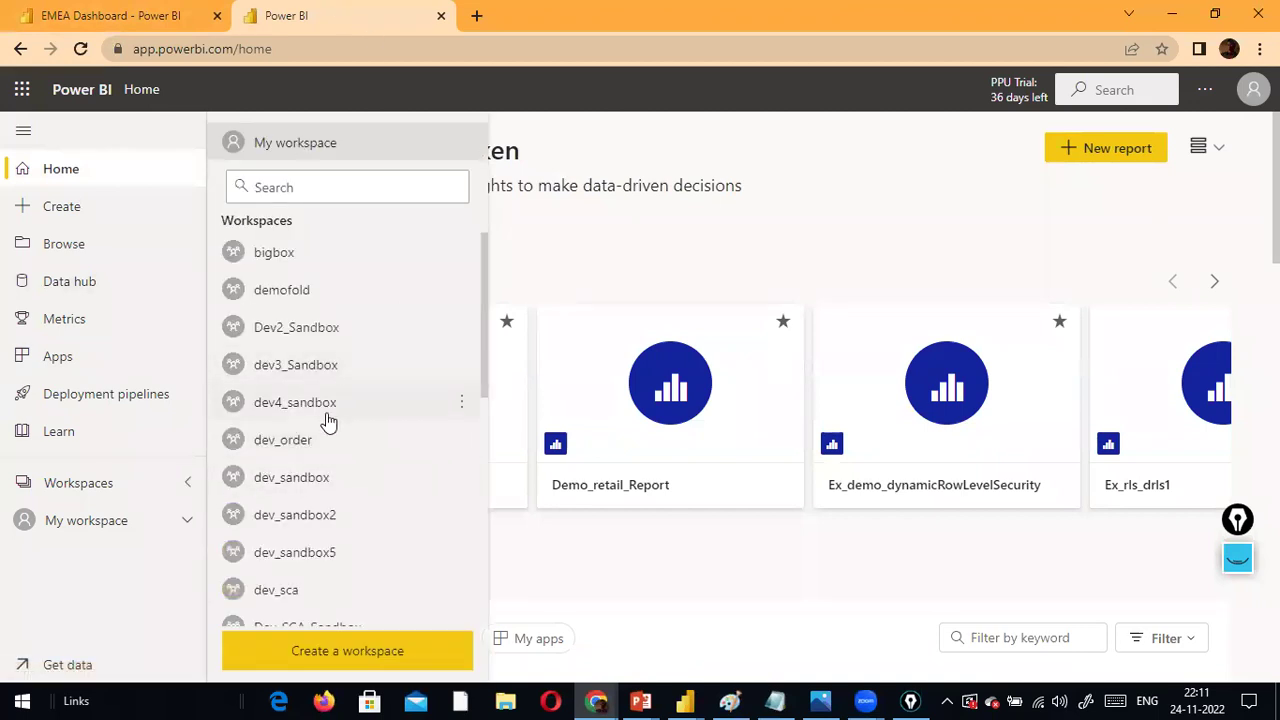
left_click(330, 488)
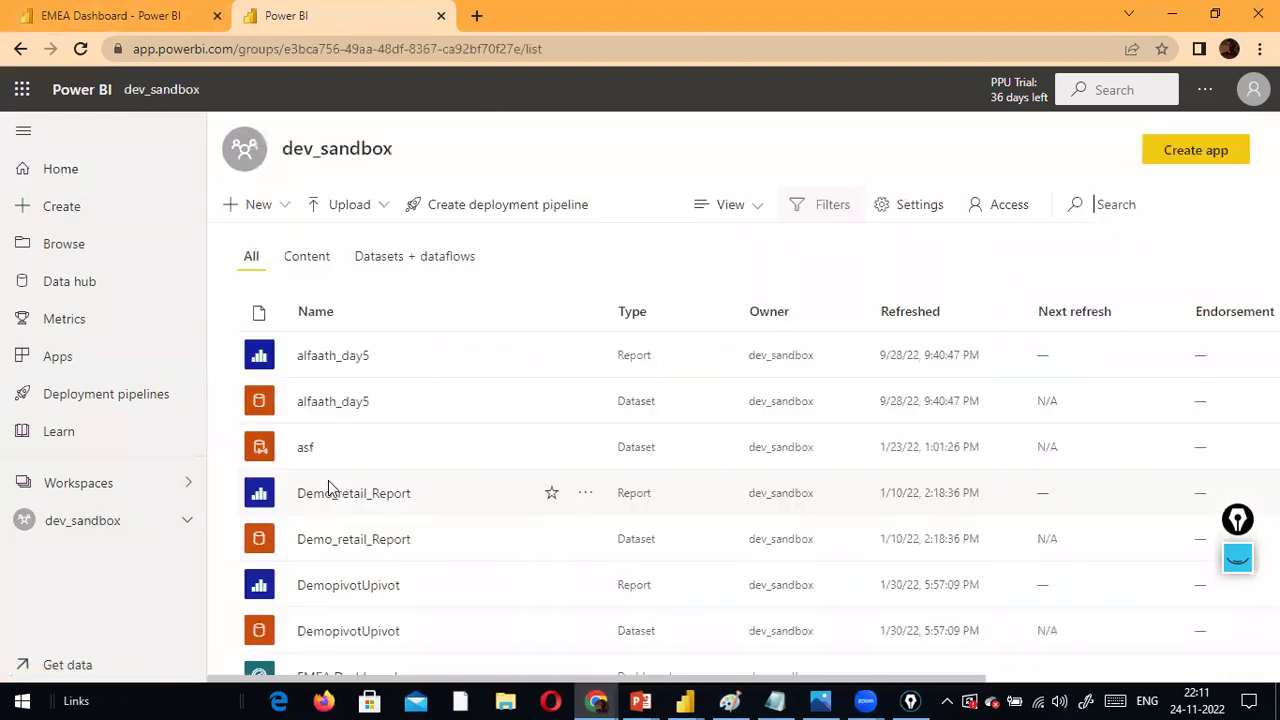
Open the FinanceDB report from the workspace and show its Income Statement page
scroll(329, 482, "down", 2)
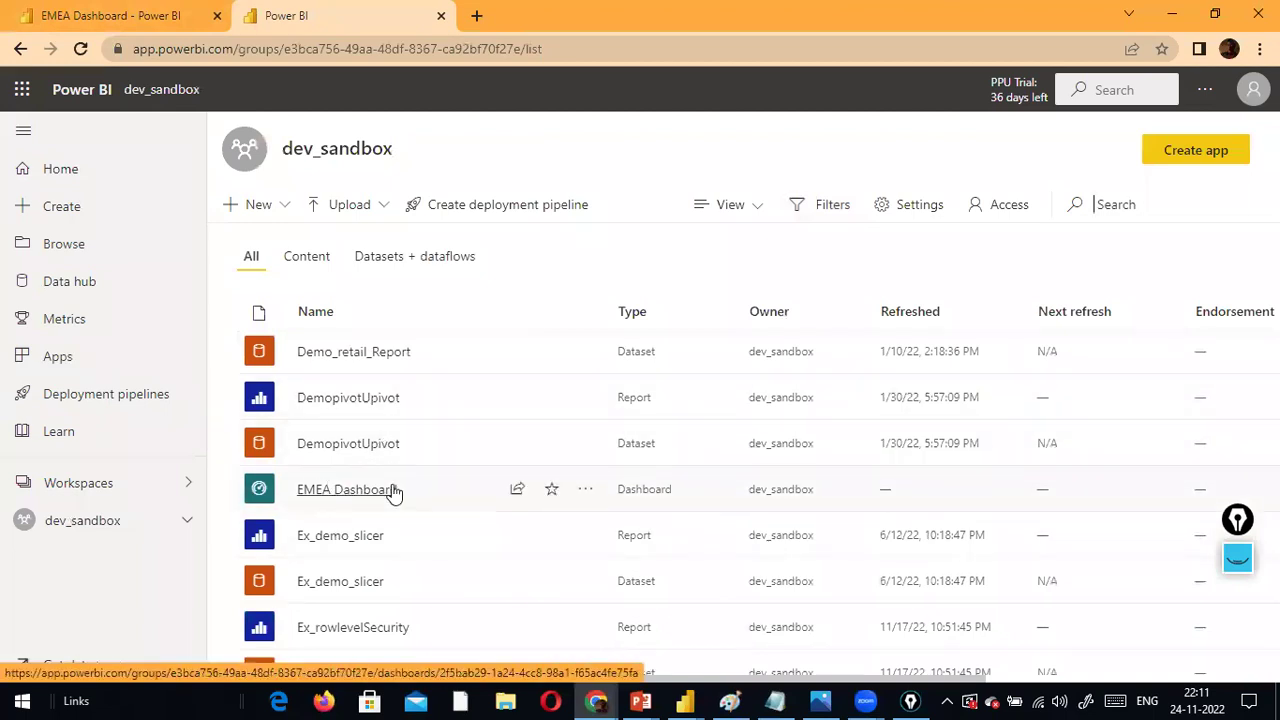
scroll(365, 468, "down", 1)
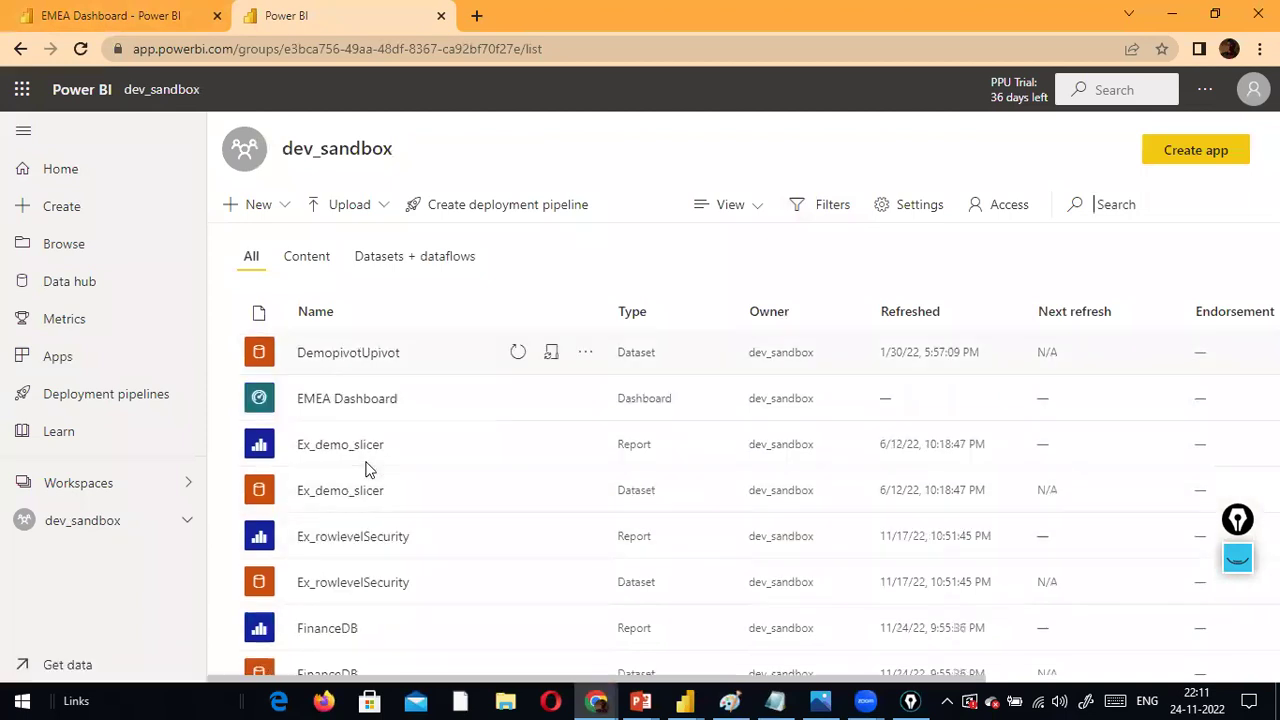
scroll(365, 468, "down", 1)
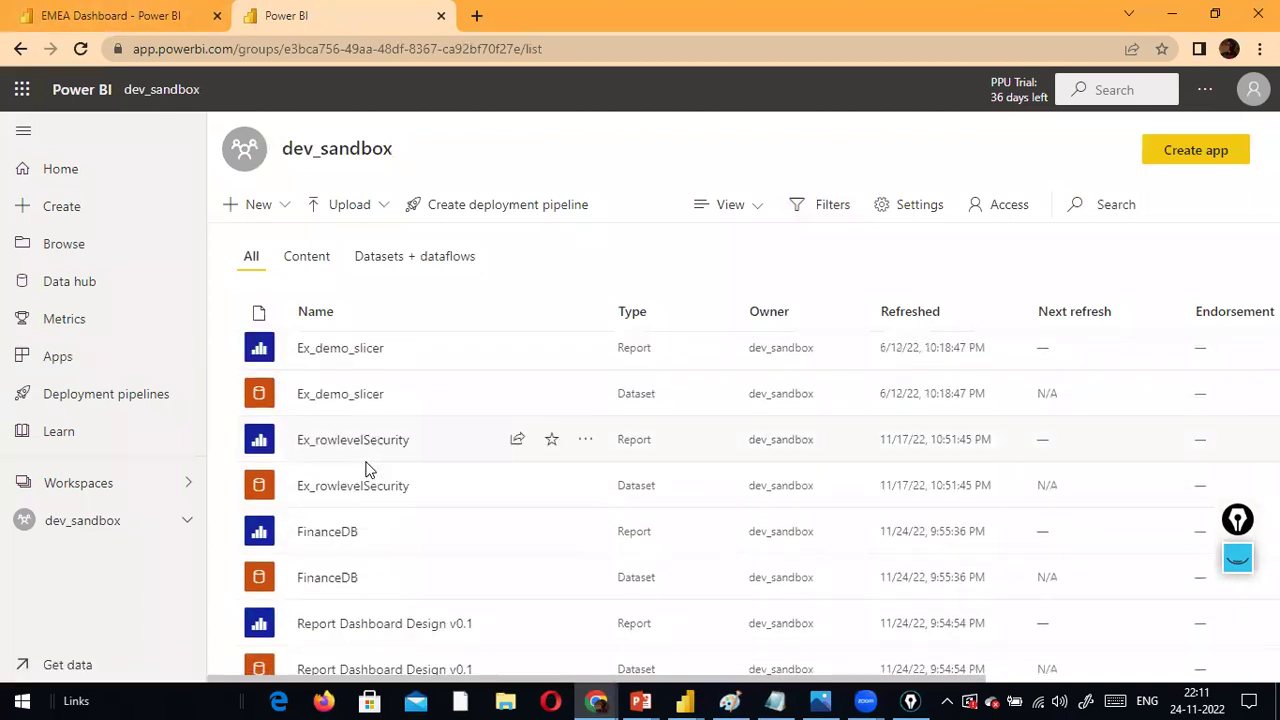
left_click(330, 532)
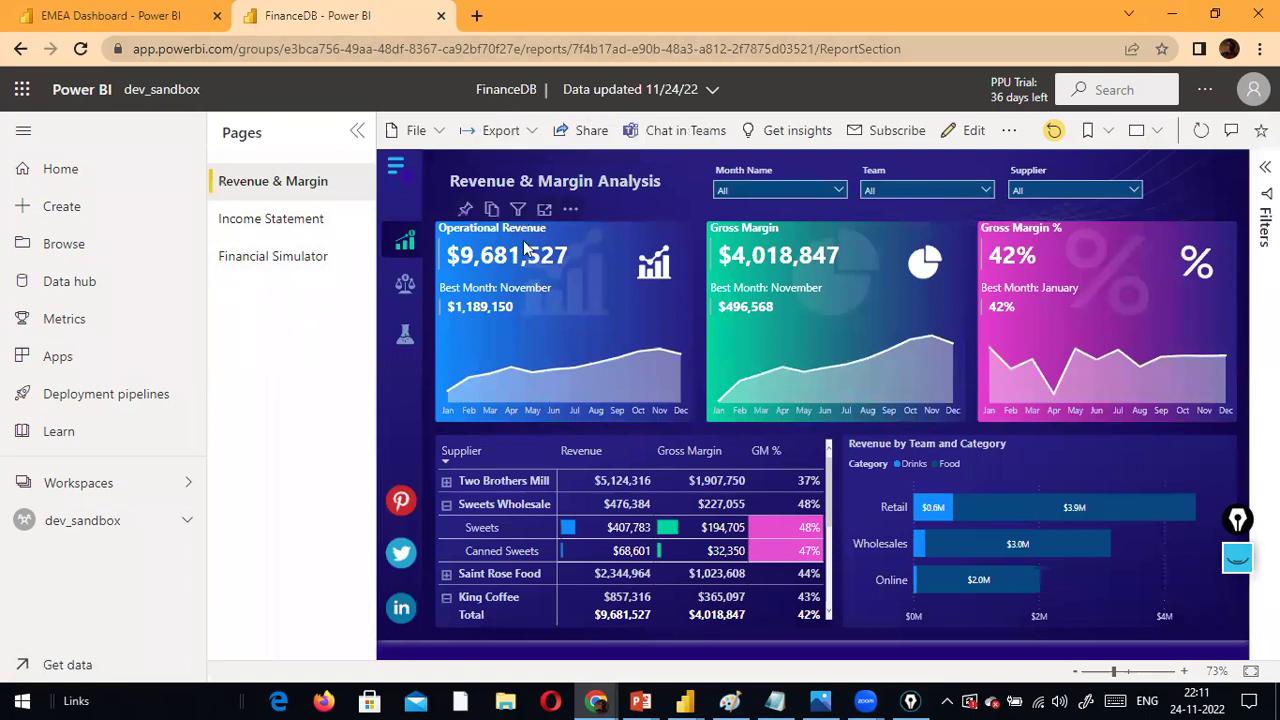
left_click(313, 230)
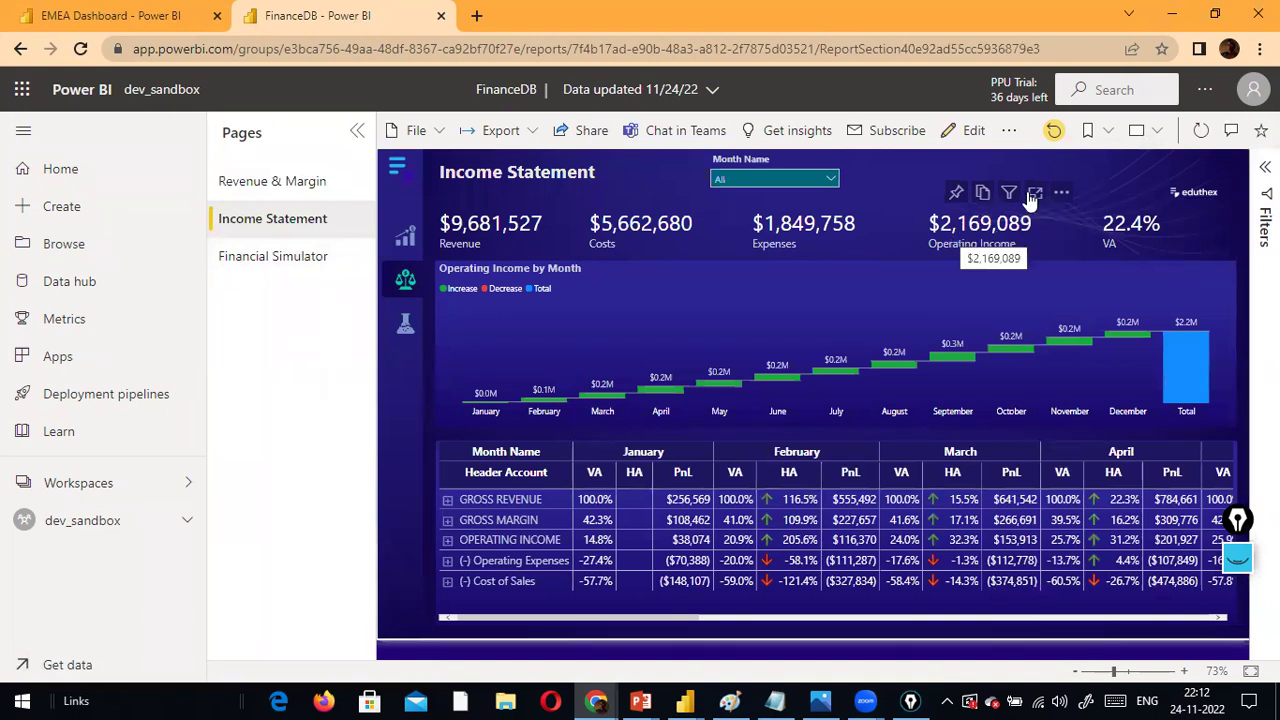
Pin the Operating Income card to the existing EMEA Dashboard with the destination theme and go to that dashboard
left_click(958, 197)
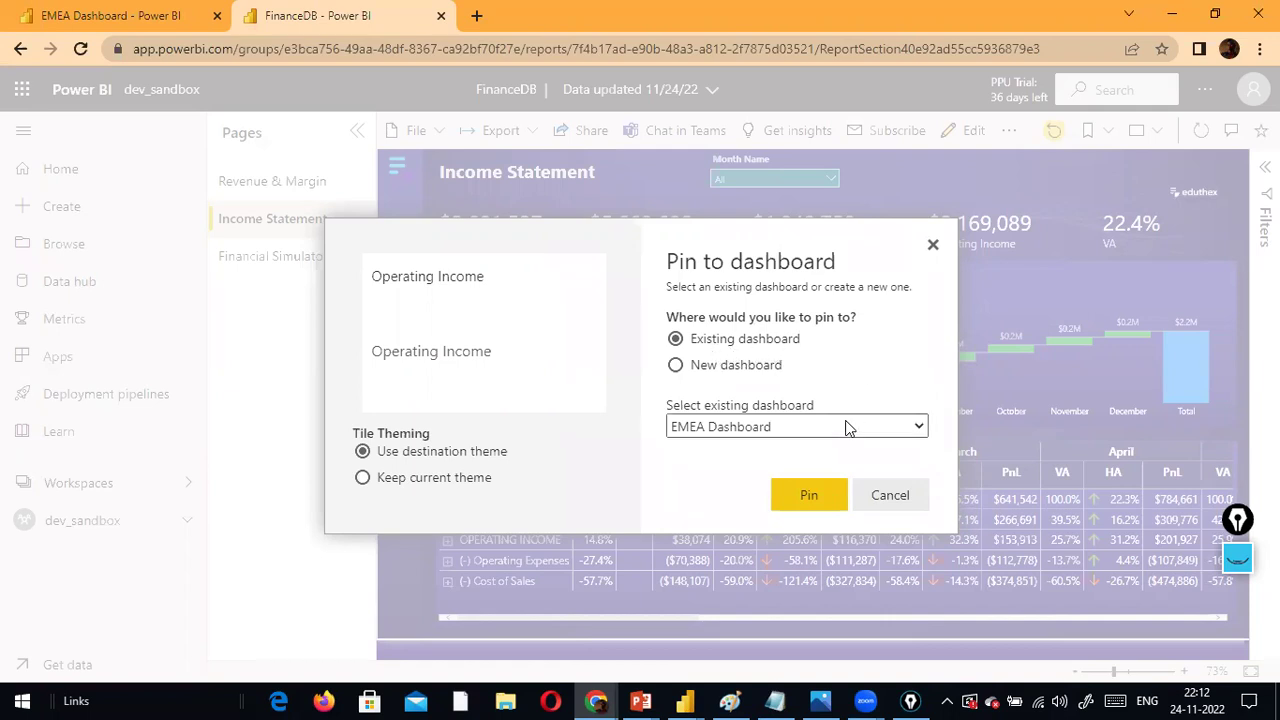
left_click(918, 428)
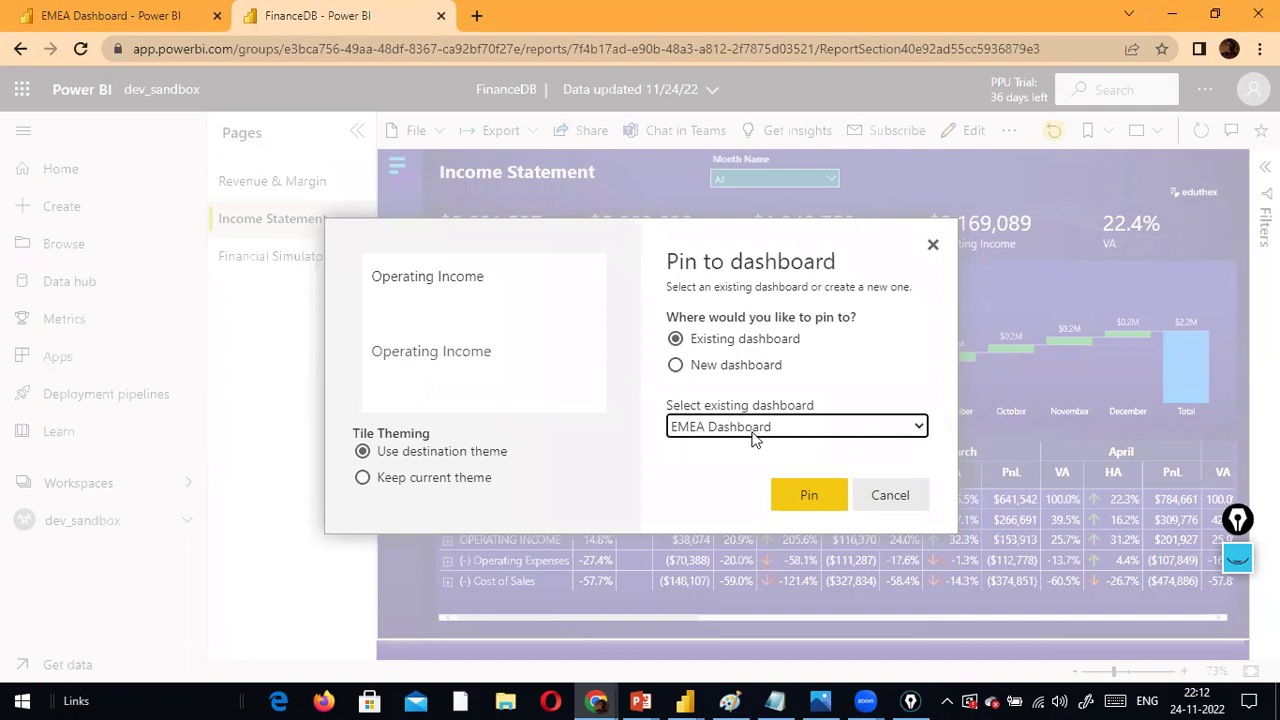
left_click(681, 367)
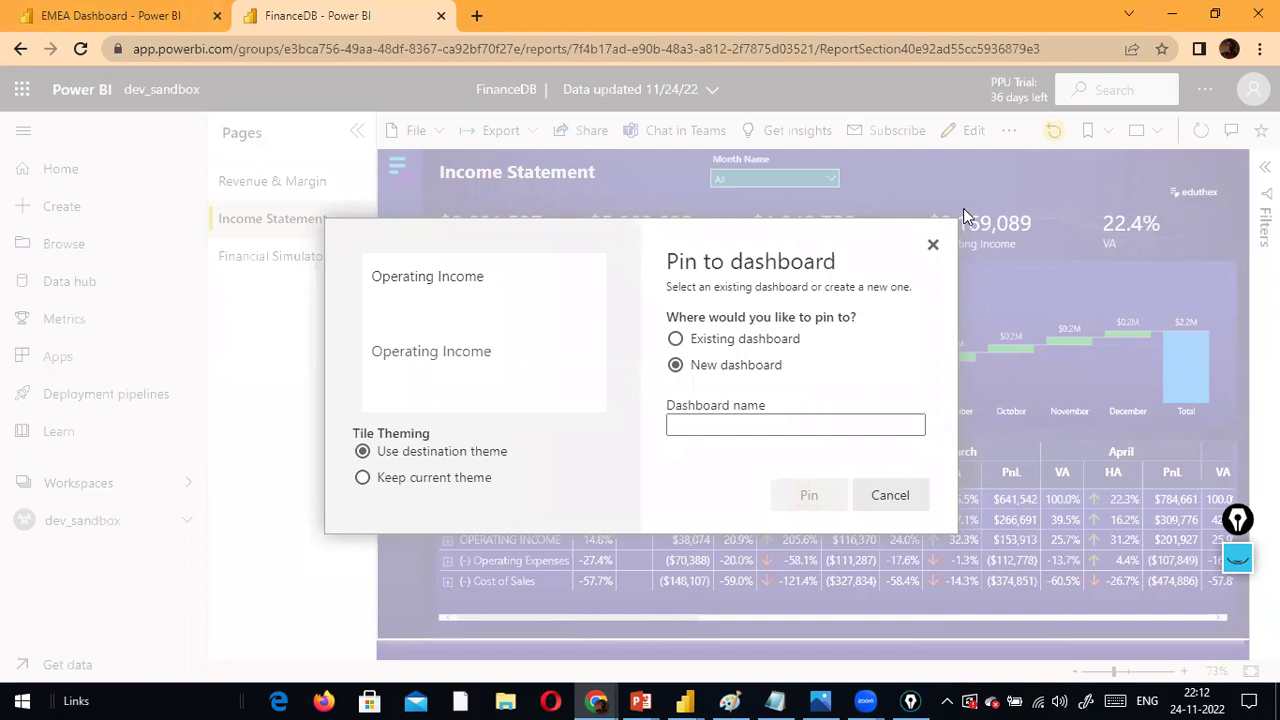
left_click(724, 420)
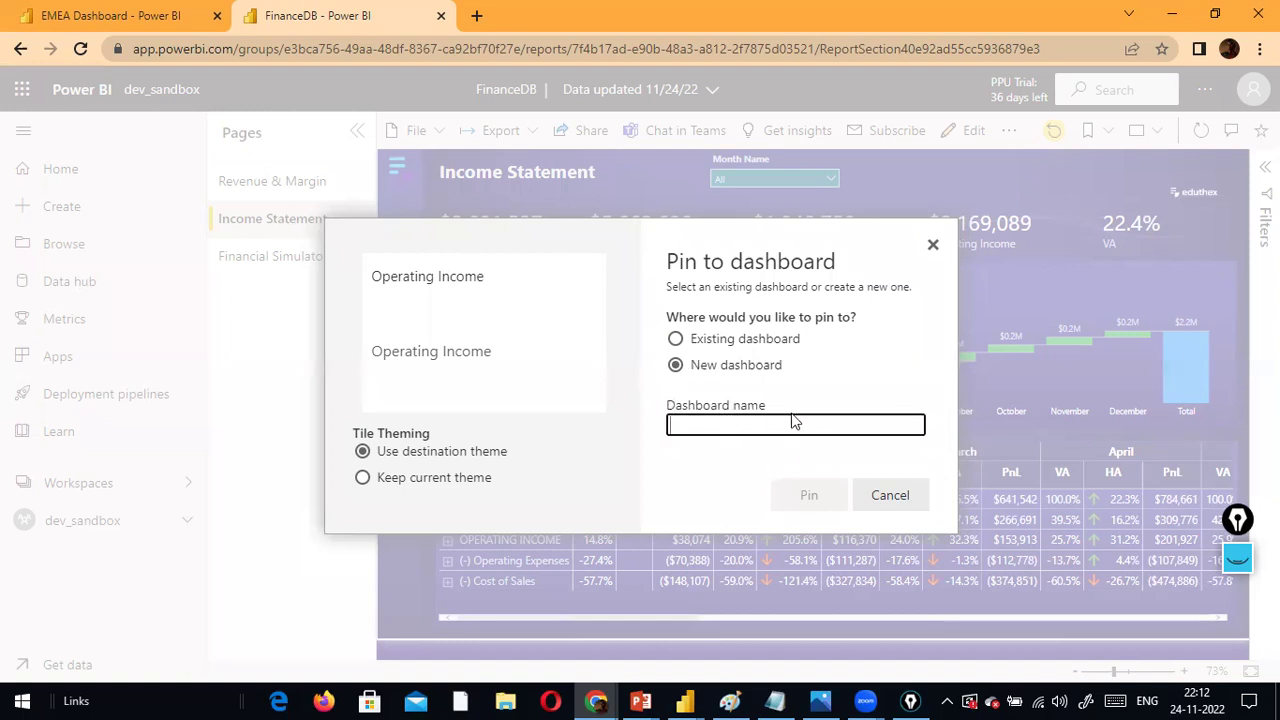
left_click(675, 339)
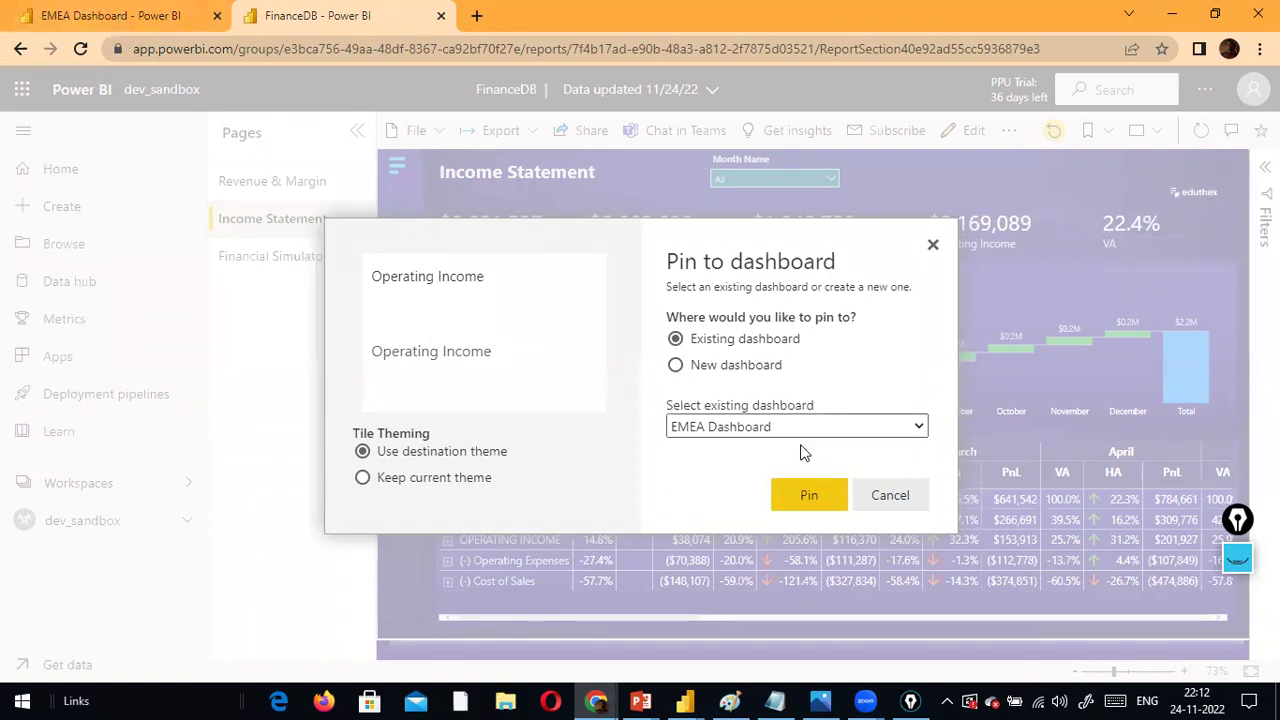
left_click(800, 497)
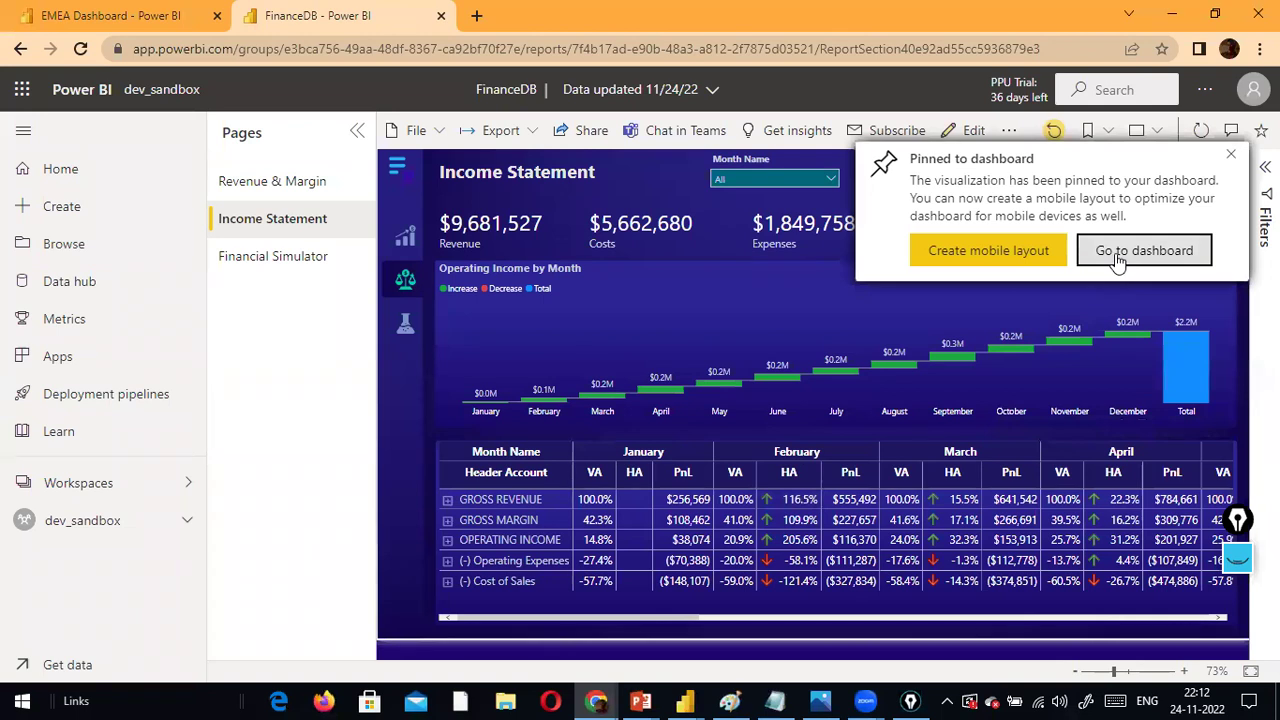
left_click(1115, 253)
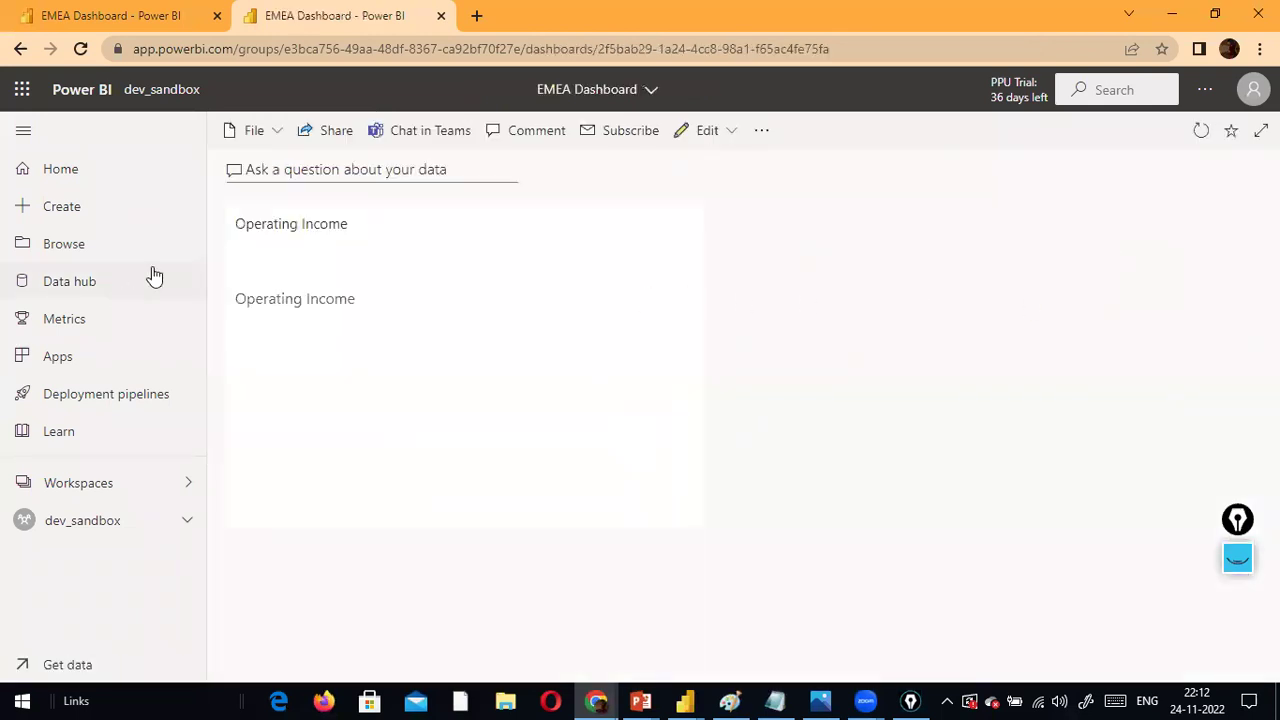
Set the EMEA Dashboard's theme to Dark and save it
mouse_move(371, 258)
left_click(734, 137)
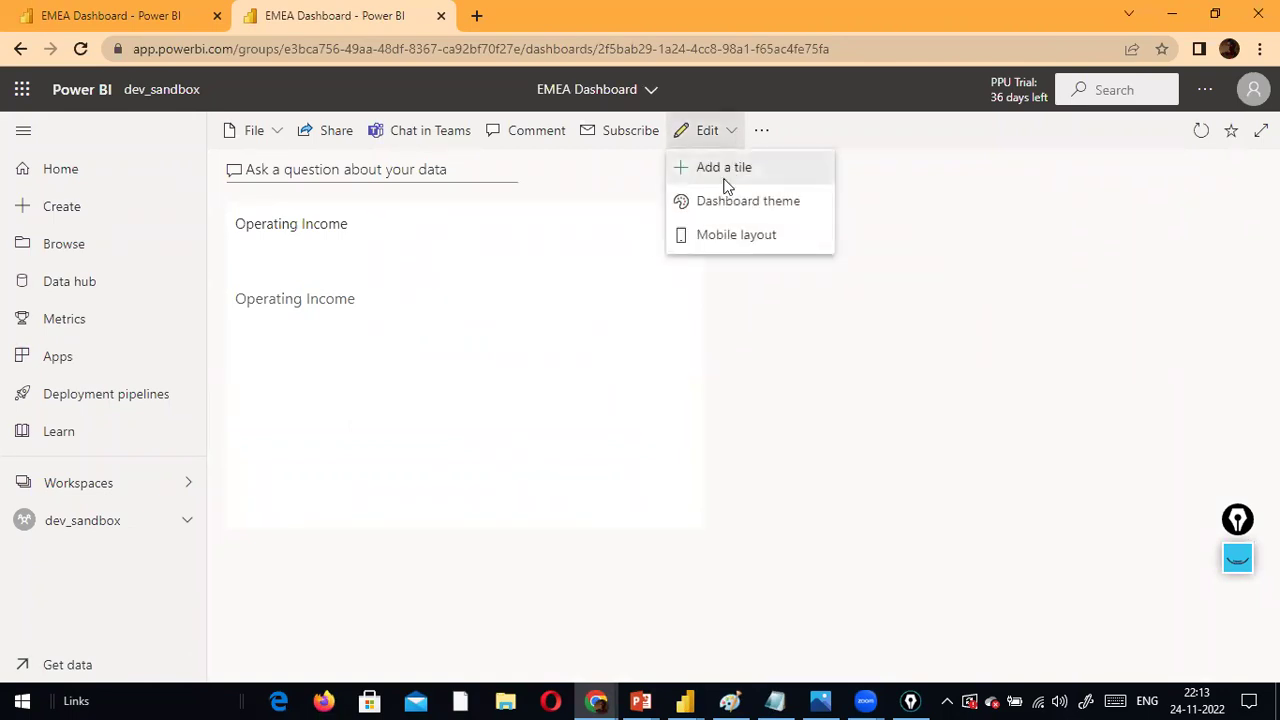
left_click(855, 166)
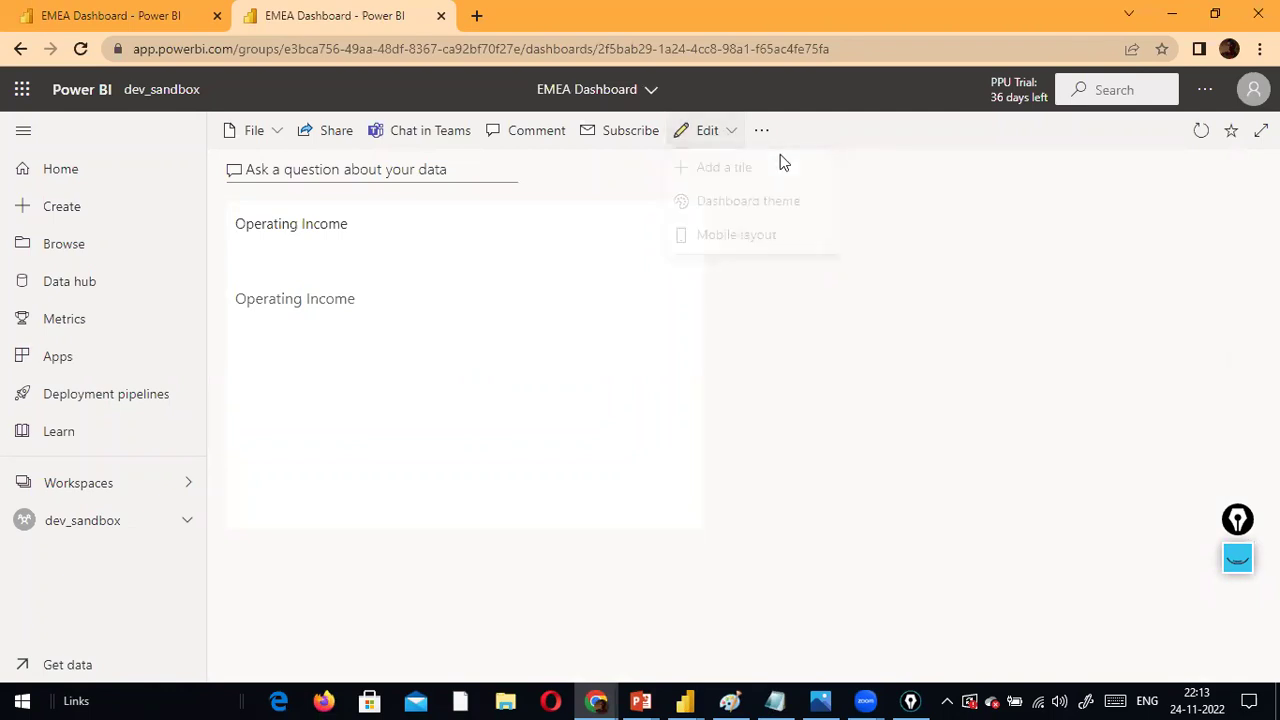
left_click(724, 131)
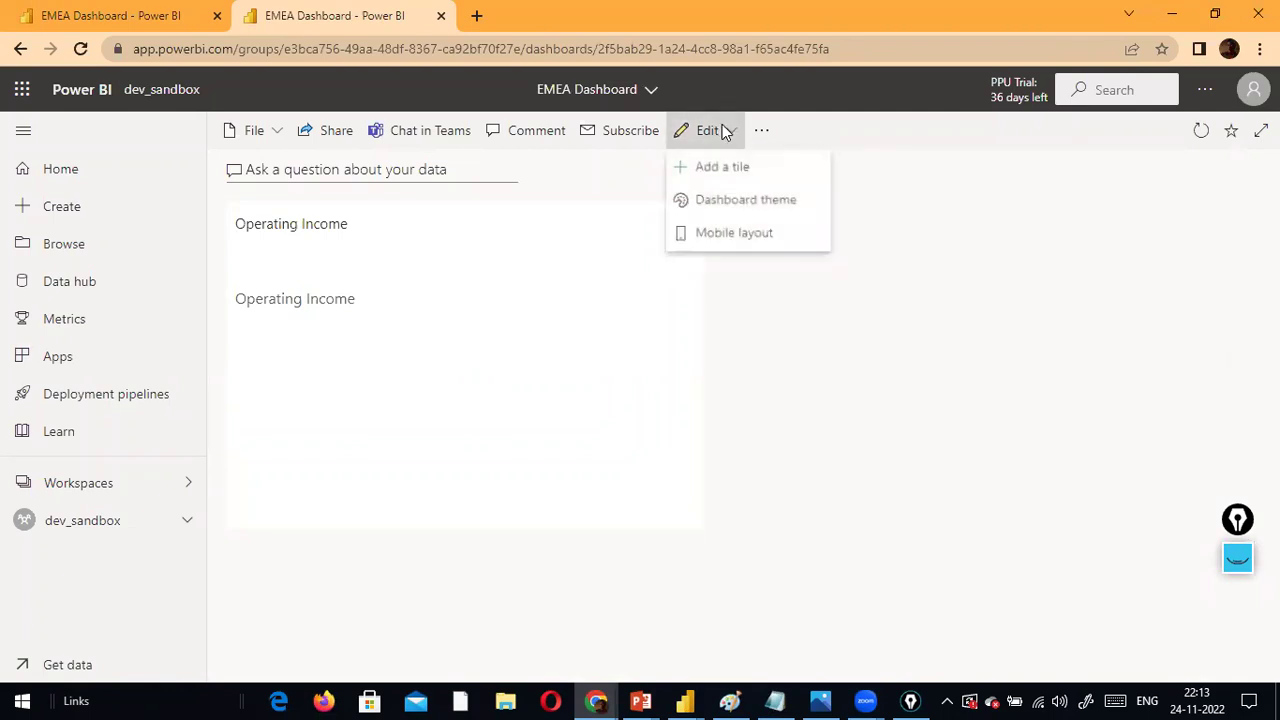
left_click(707, 203)
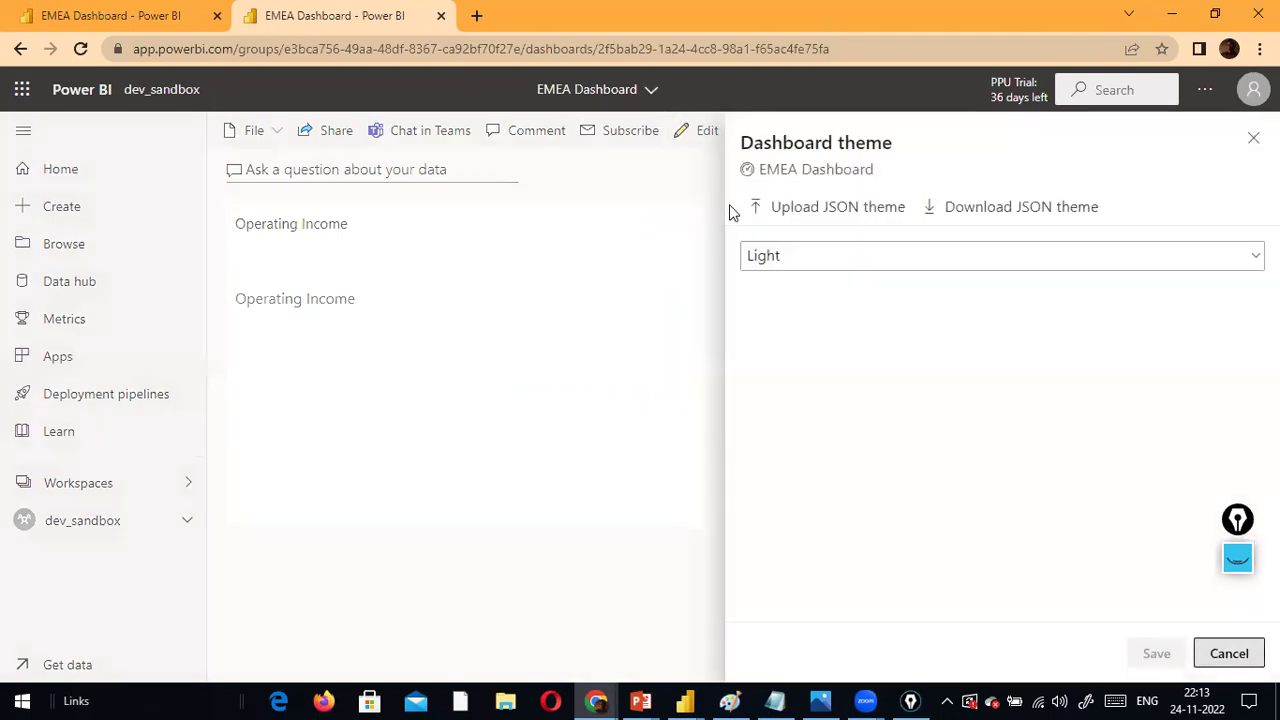
left_click(941, 257)
left_click(883, 321)
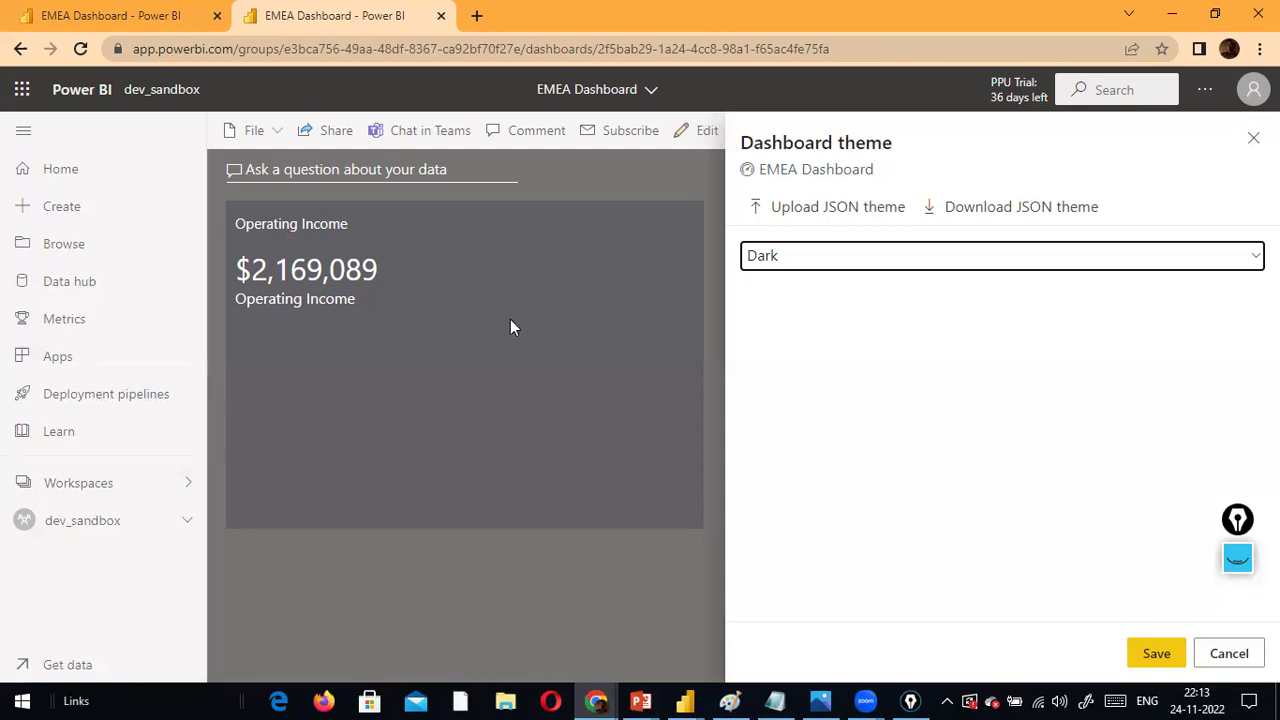
left_click(1148, 652)
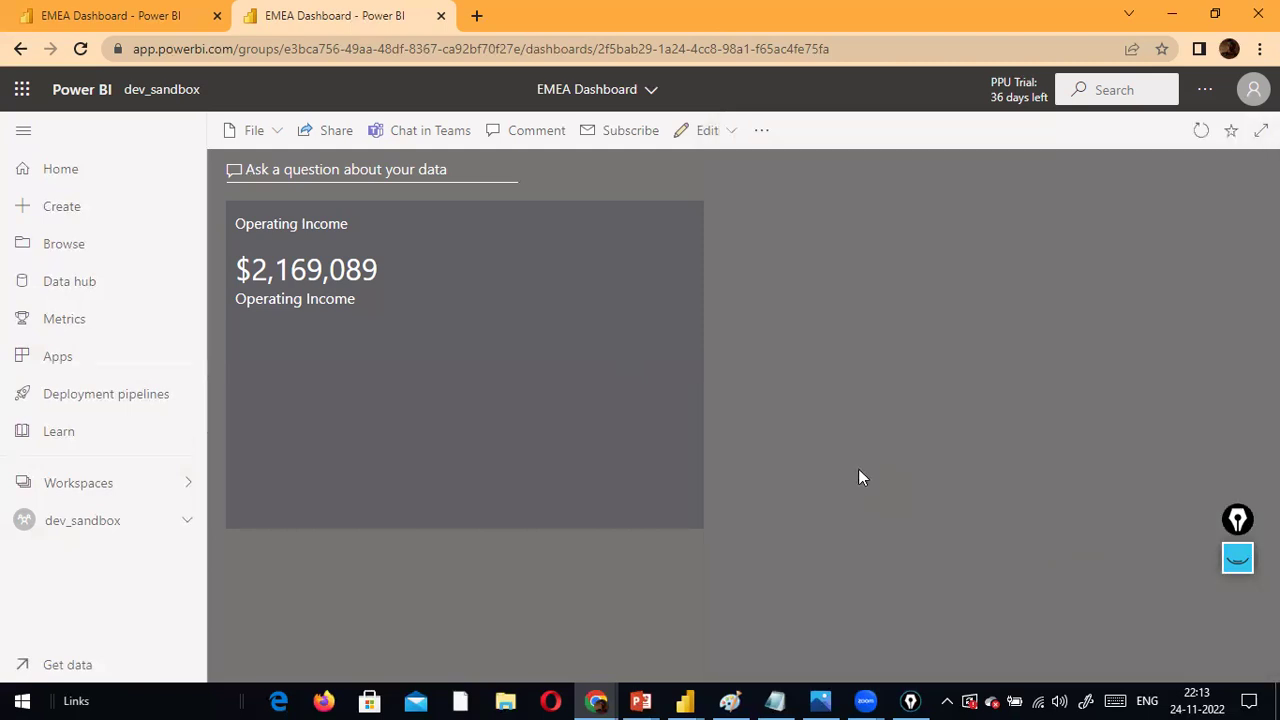
Shrink the Operating Income tile to a single grid cell and move it to the second column of the dashboard
left_click_drag(698, 524, 487, 341)
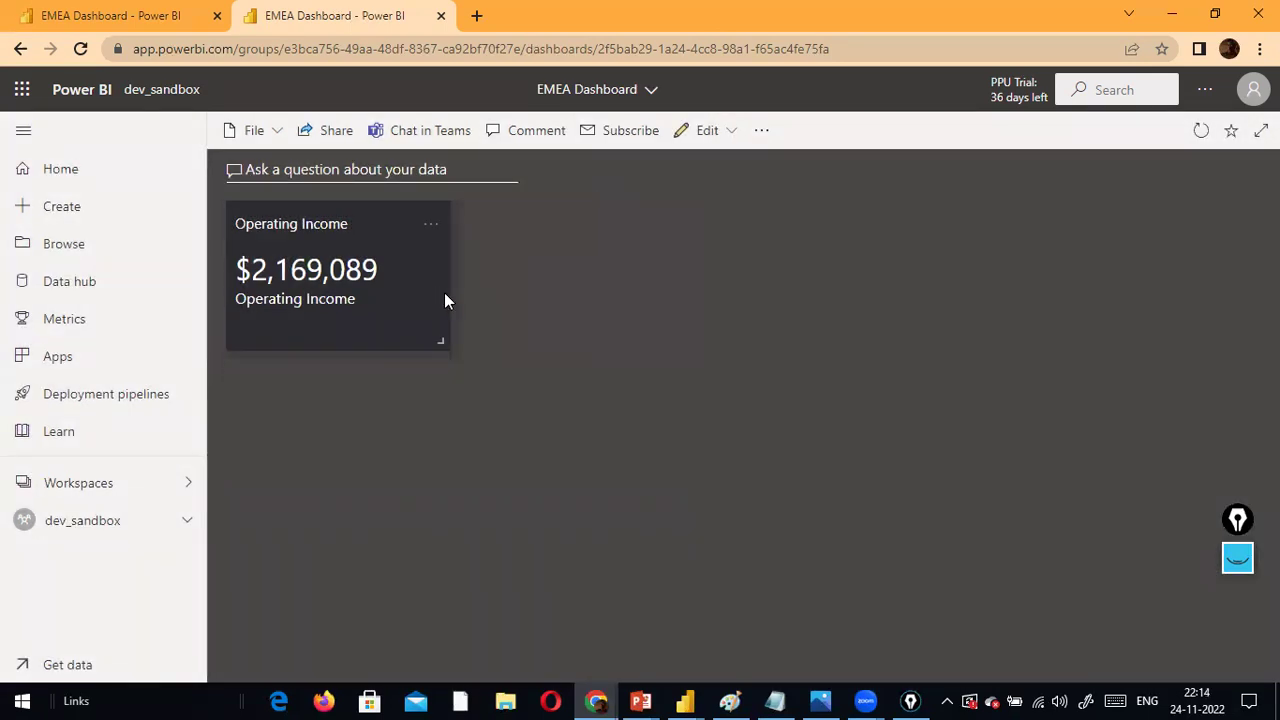
left_click_drag(363, 351, 559, 350)
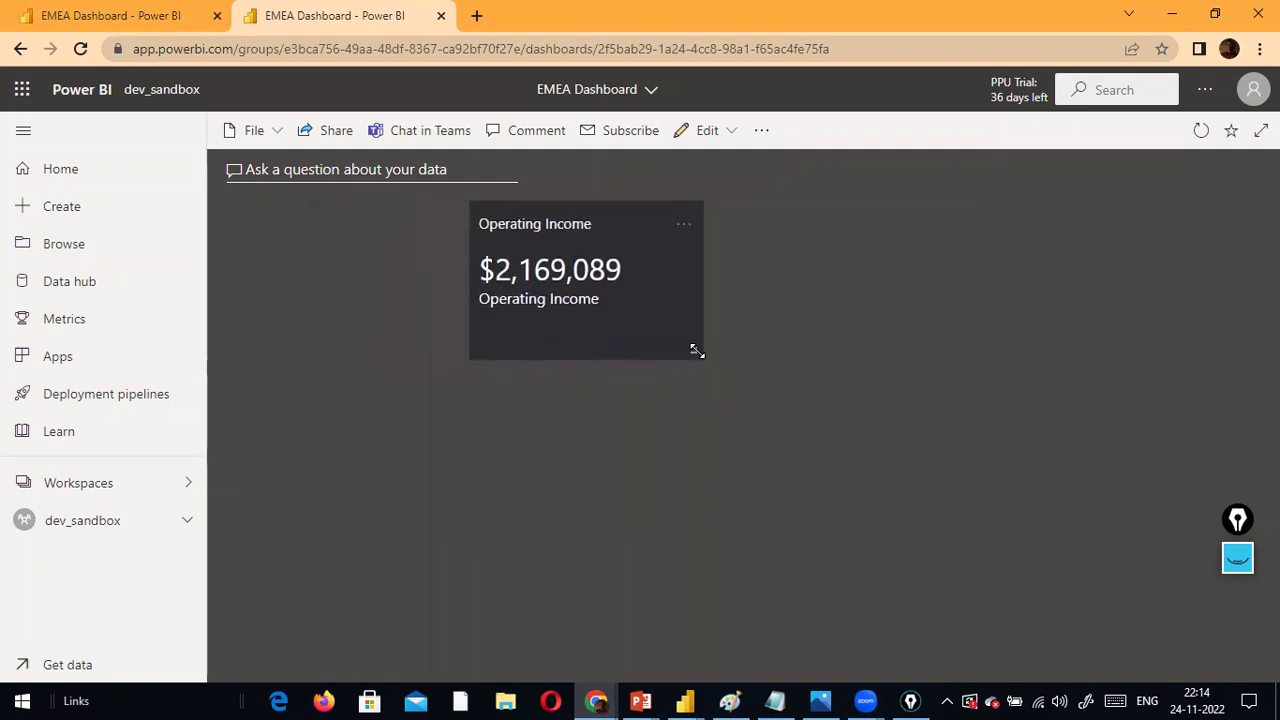
Follow the Operating Income tile to its source report page and return to the EMEA Dashboard
left_click(586, 277)
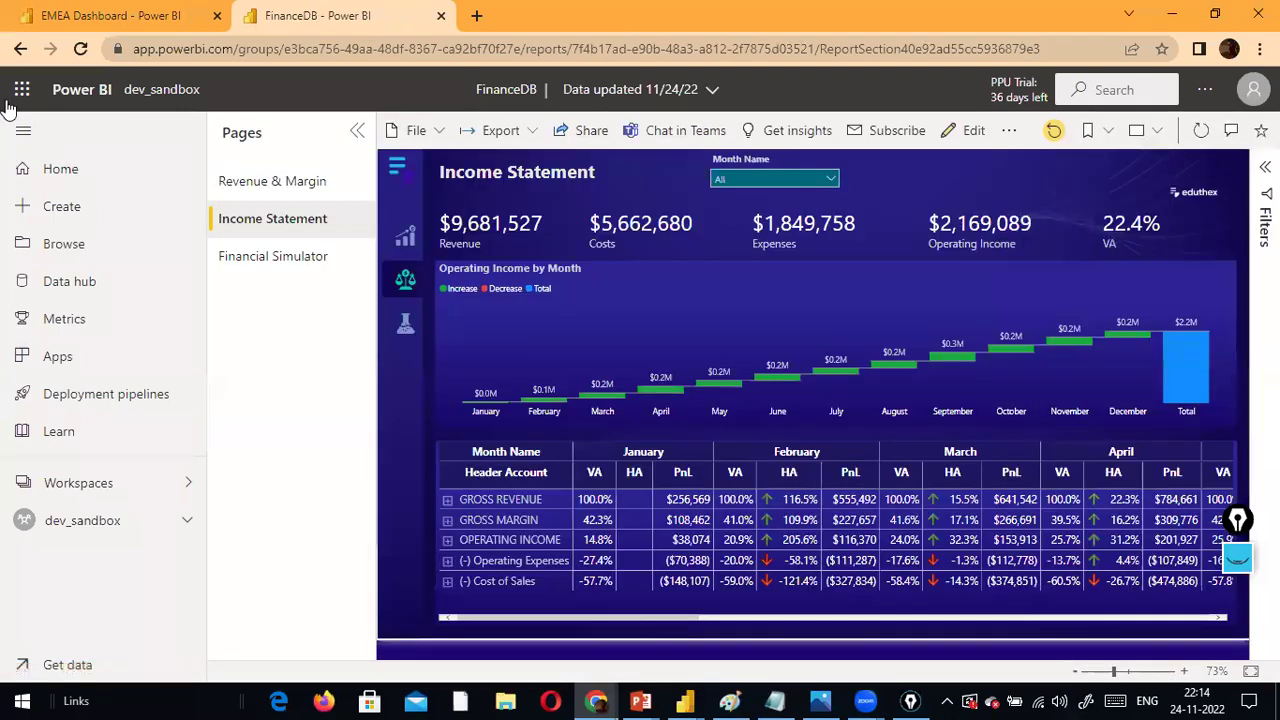
left_click(20, 48)
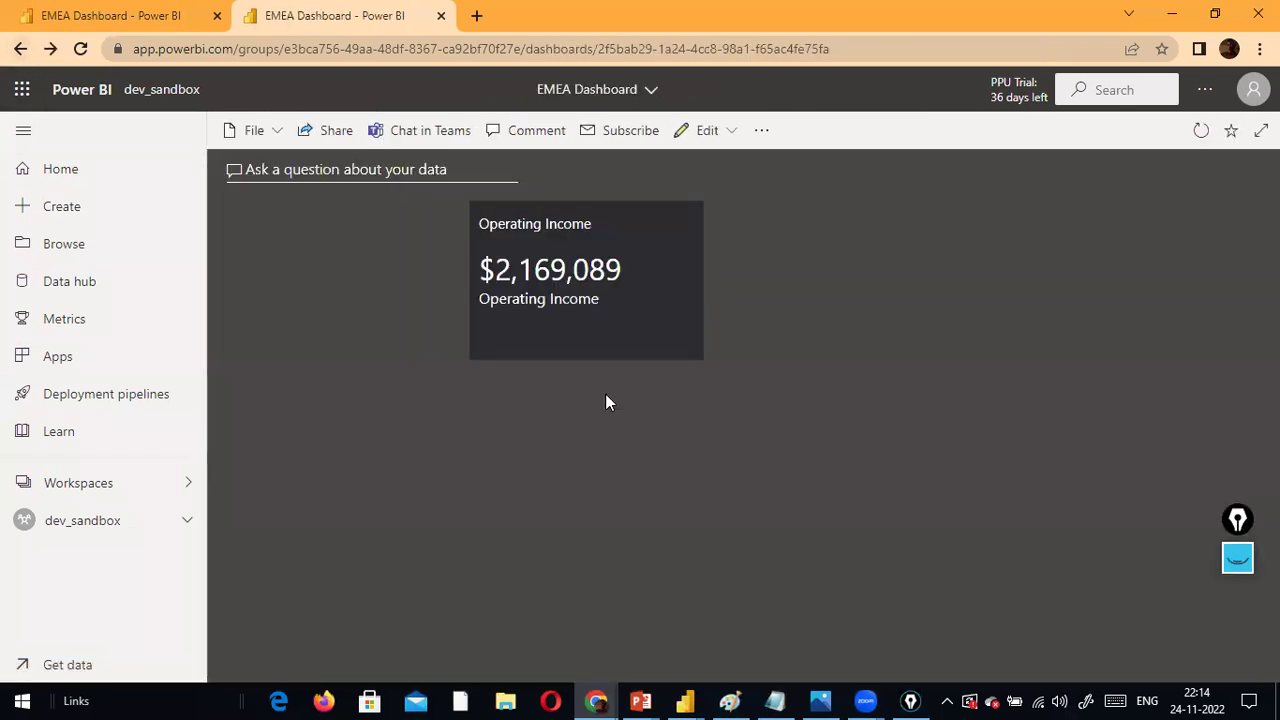
View the Operating Income tile in focus mode and return to the EMEA Dashboard
mouse_move(695, 352)
left_mouse_down()
mouse_move(685, 337)
mouse_move(546, 392)
mouse_move(701, 371)
left_mouse_up()
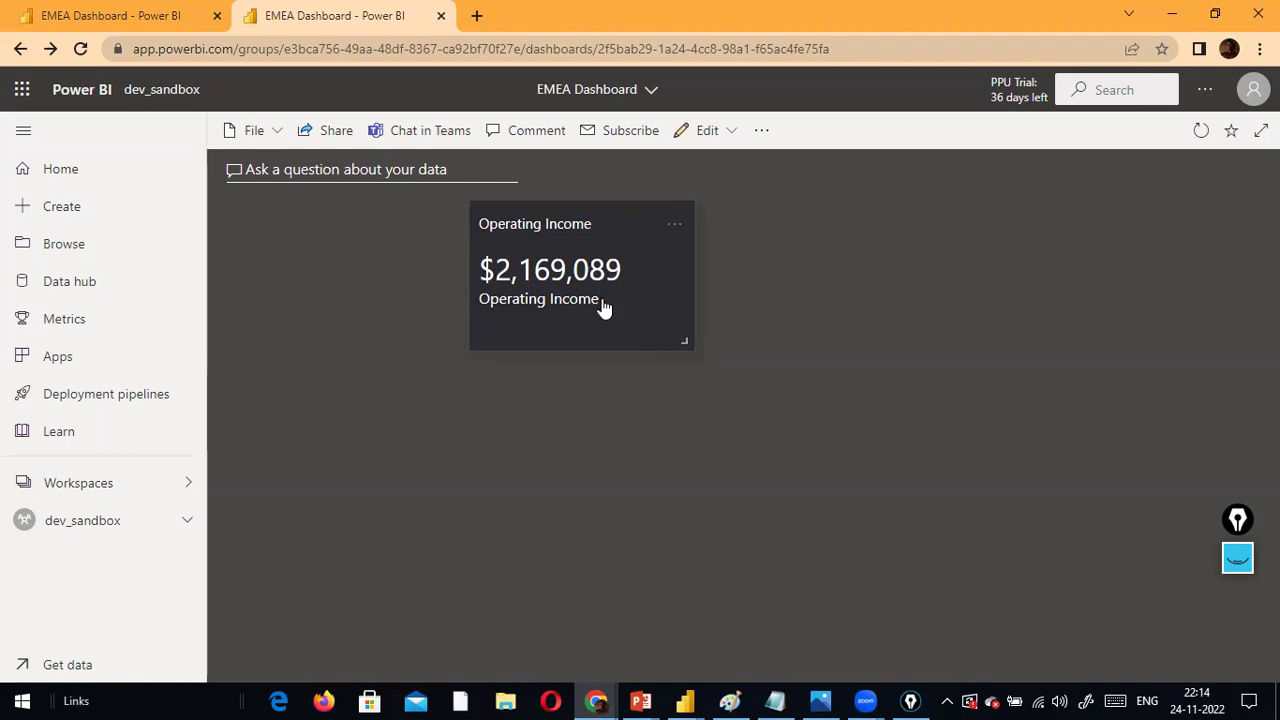
left_click_drag(494, 320, 440, 397)
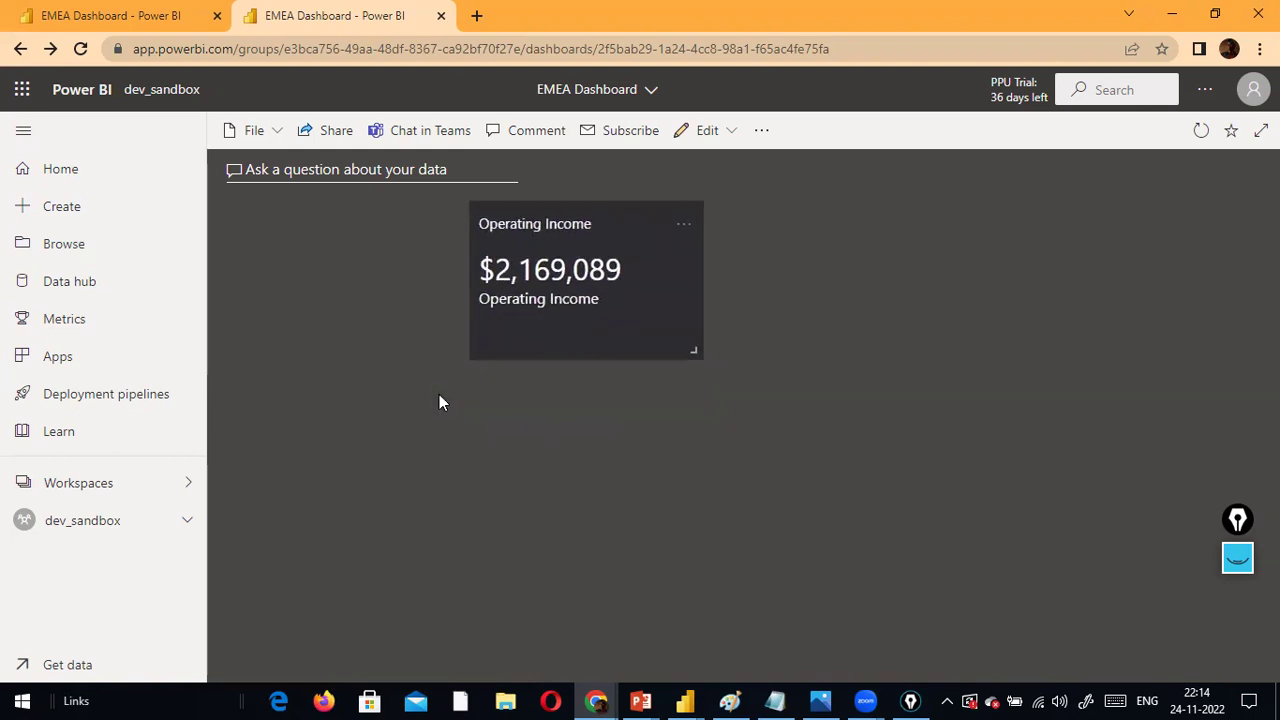
left_click(690, 228)
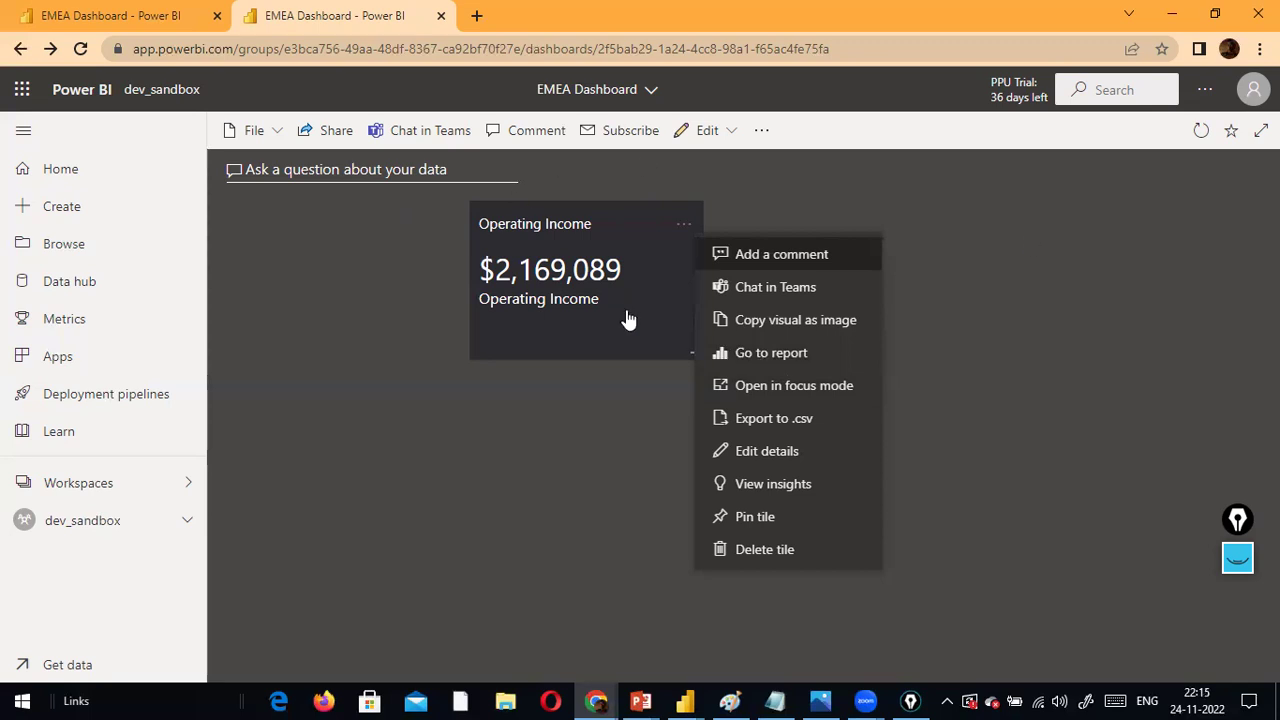
left_click(797, 390)
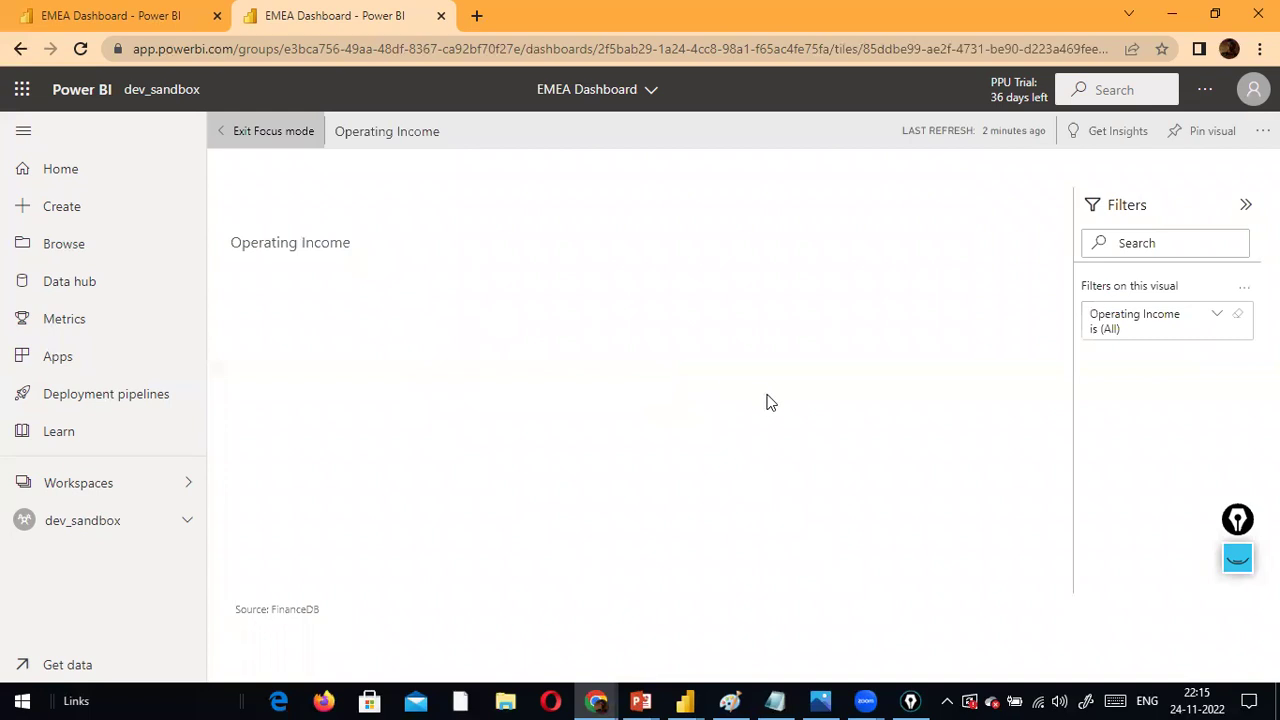
left_click(255, 140)
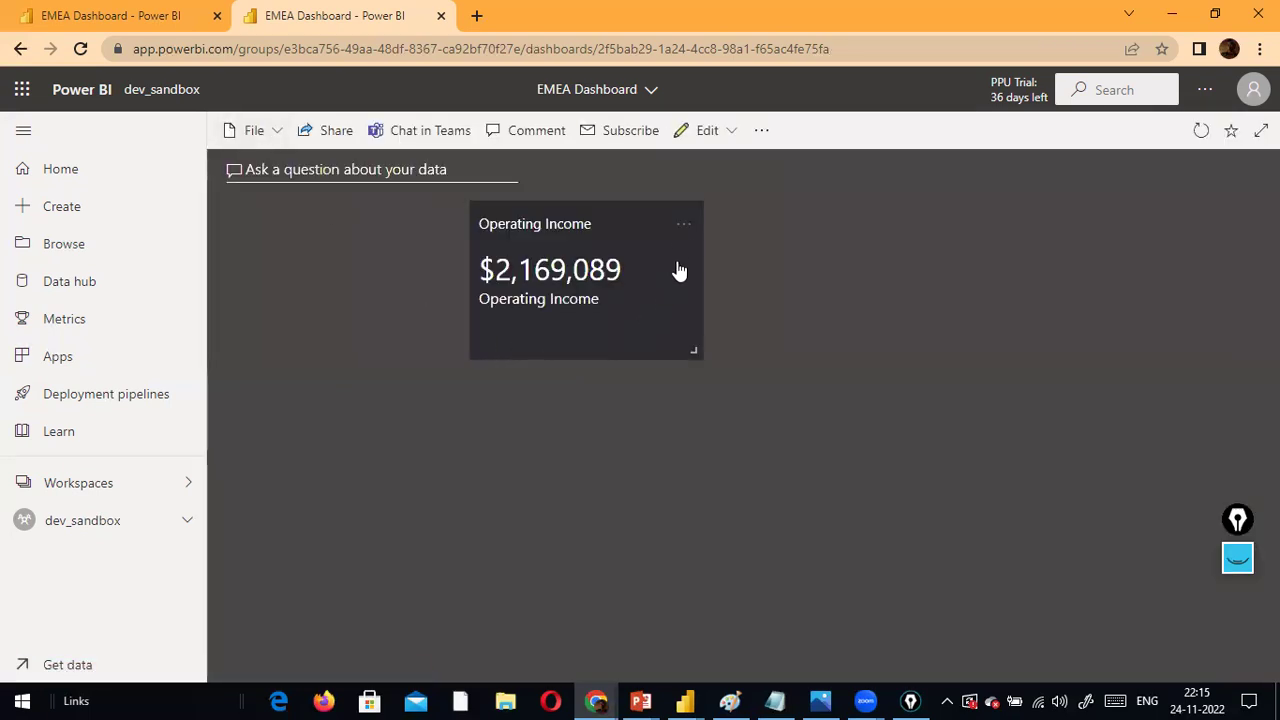
Review the Operating Income tile's title, subtitle and functionality details, leaving them without applying changes
left_click(683, 230)
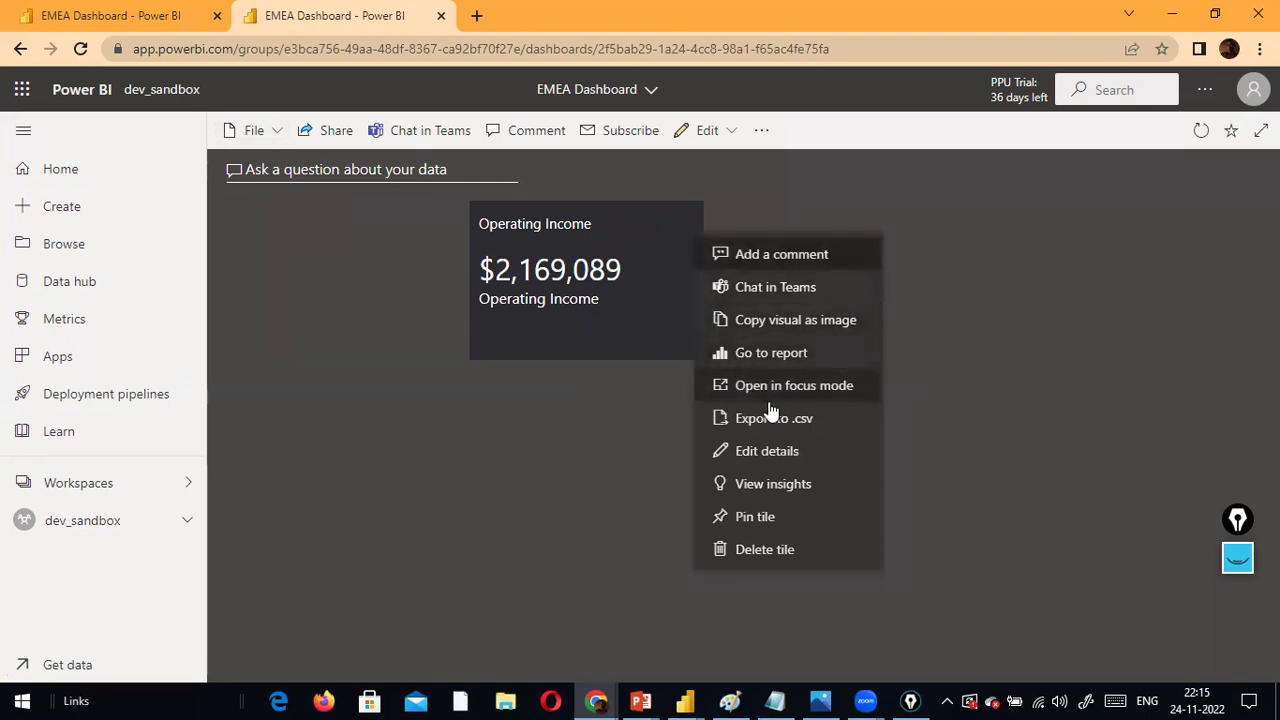
left_click(815, 453)
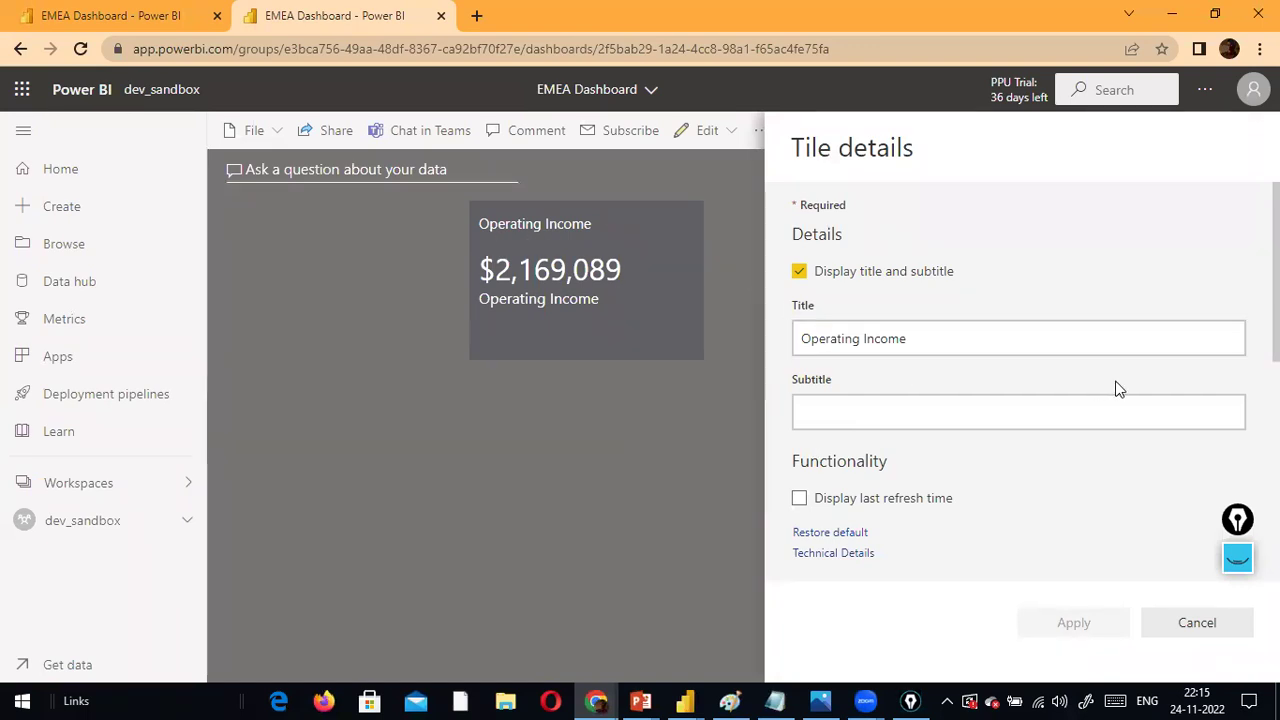
left_click(1003, 420)
left_click(1188, 618)
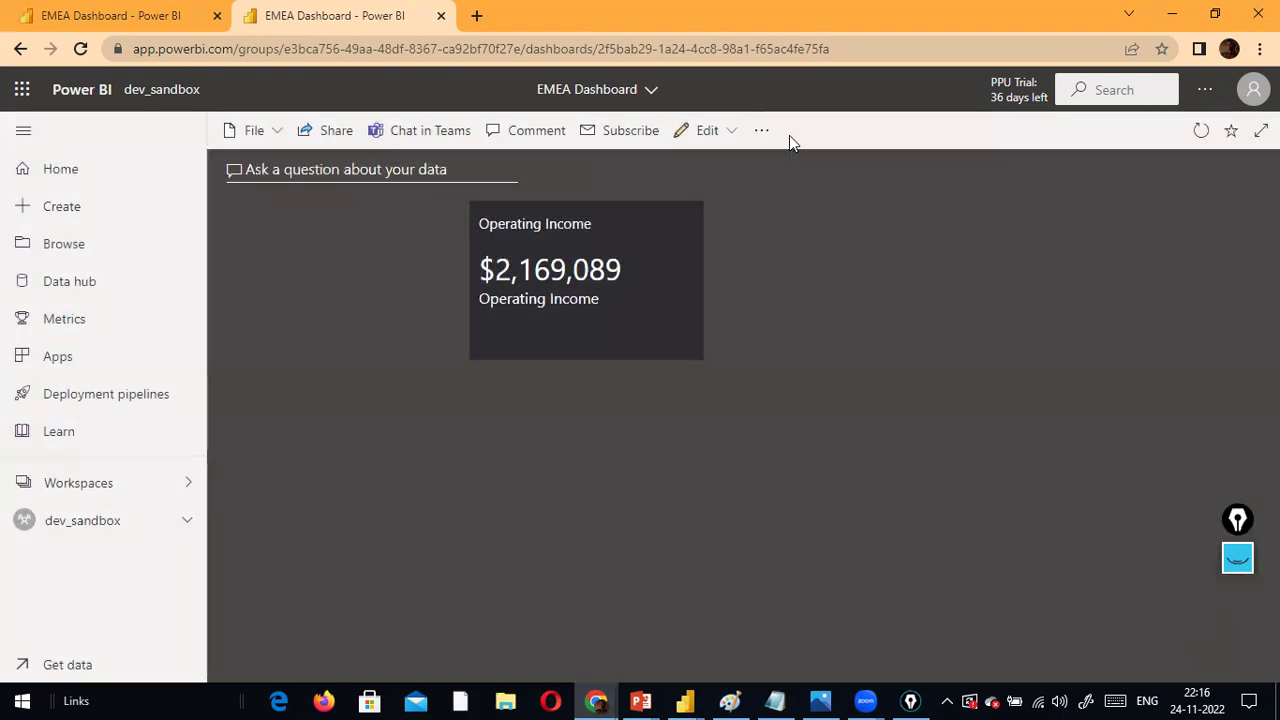
left_click(683, 225)
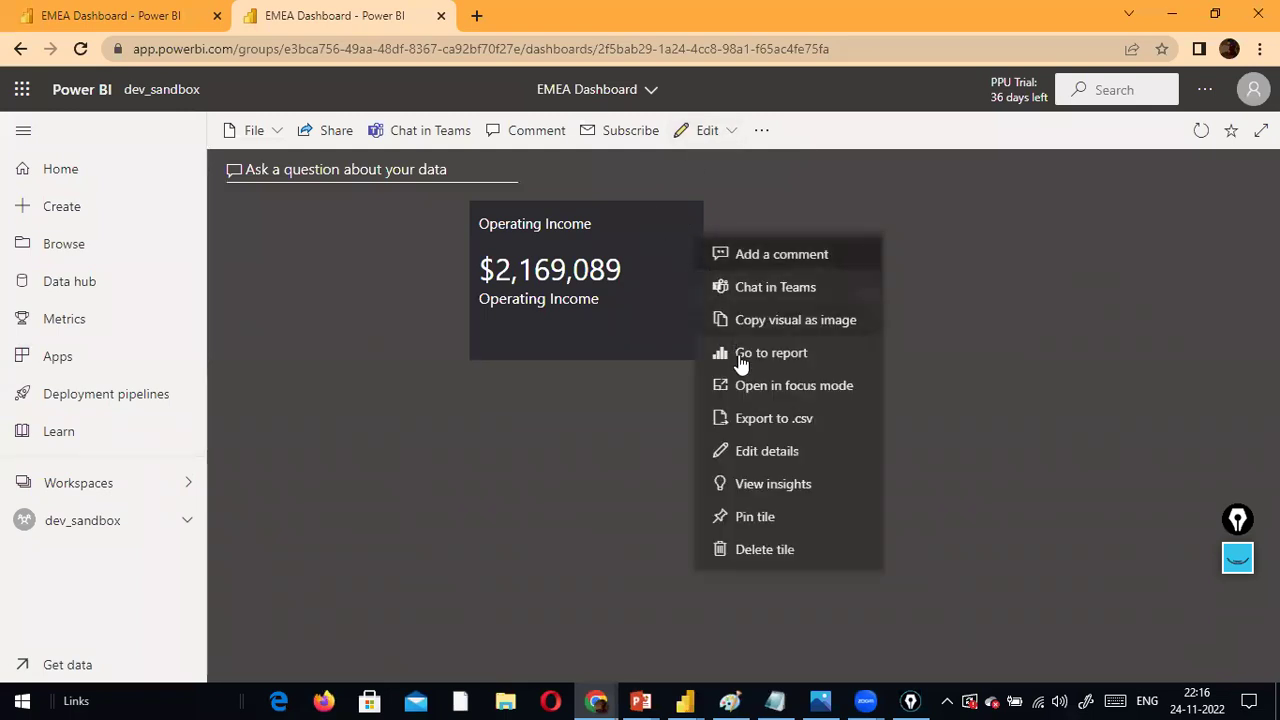
left_click(788, 461)
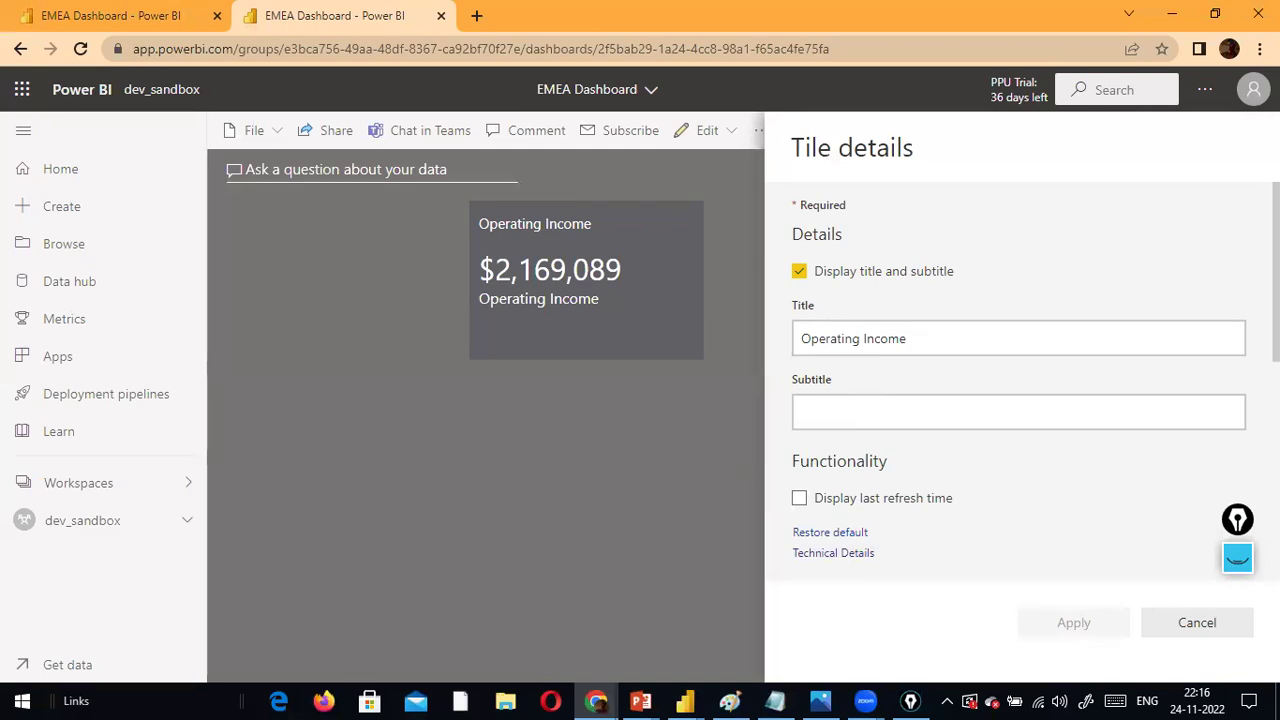
left_click(1220, 623)
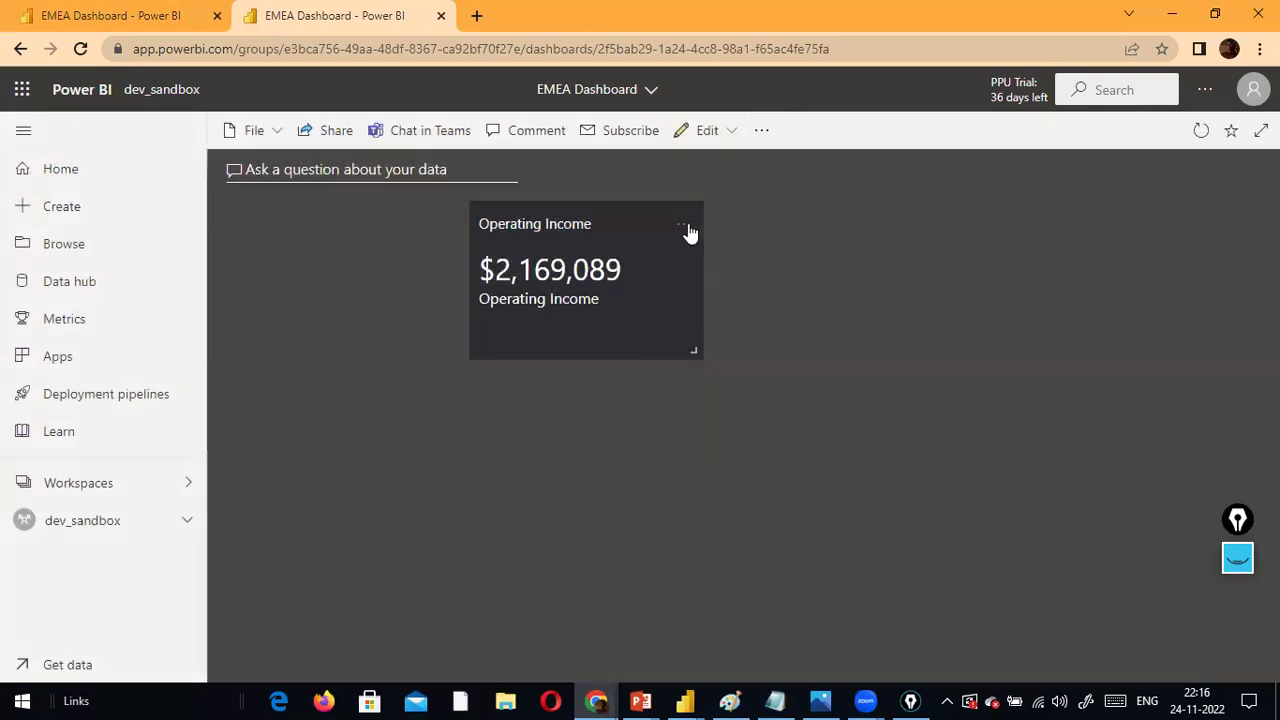
View the insights for the Operating Income tile and go back to the EMEA Dashboard
left_click(688, 229)
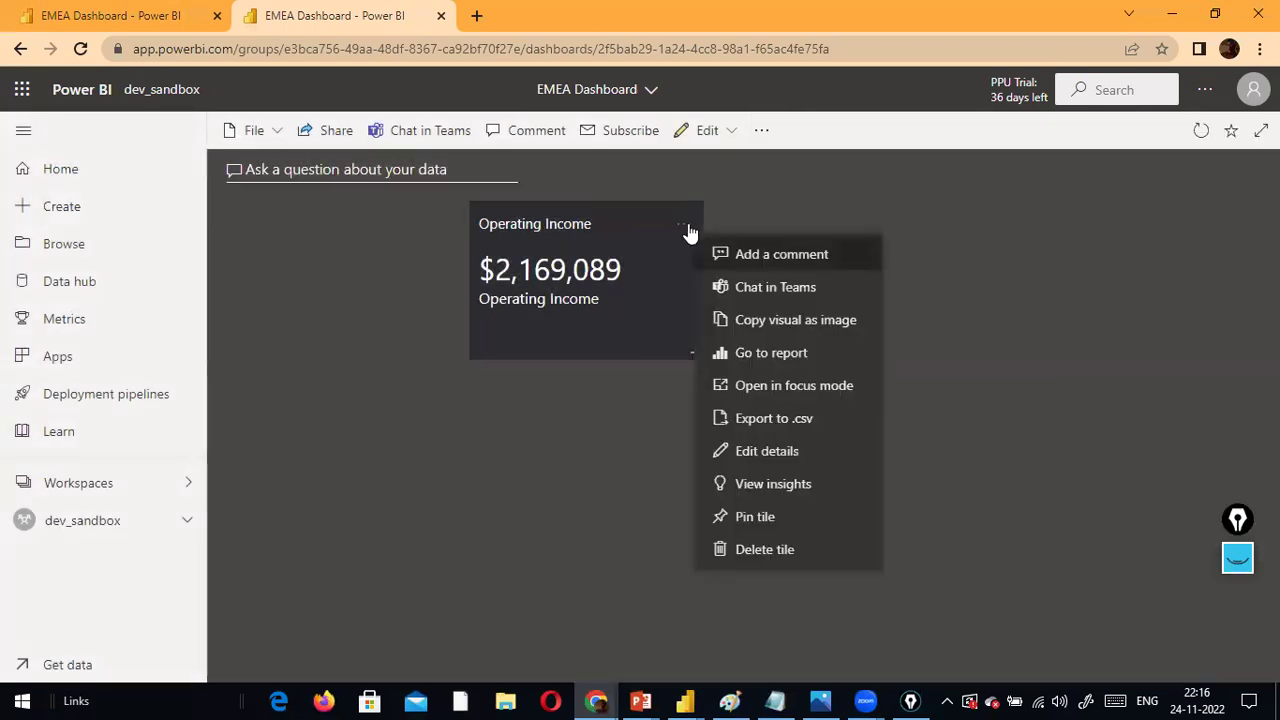
left_click(806, 485)
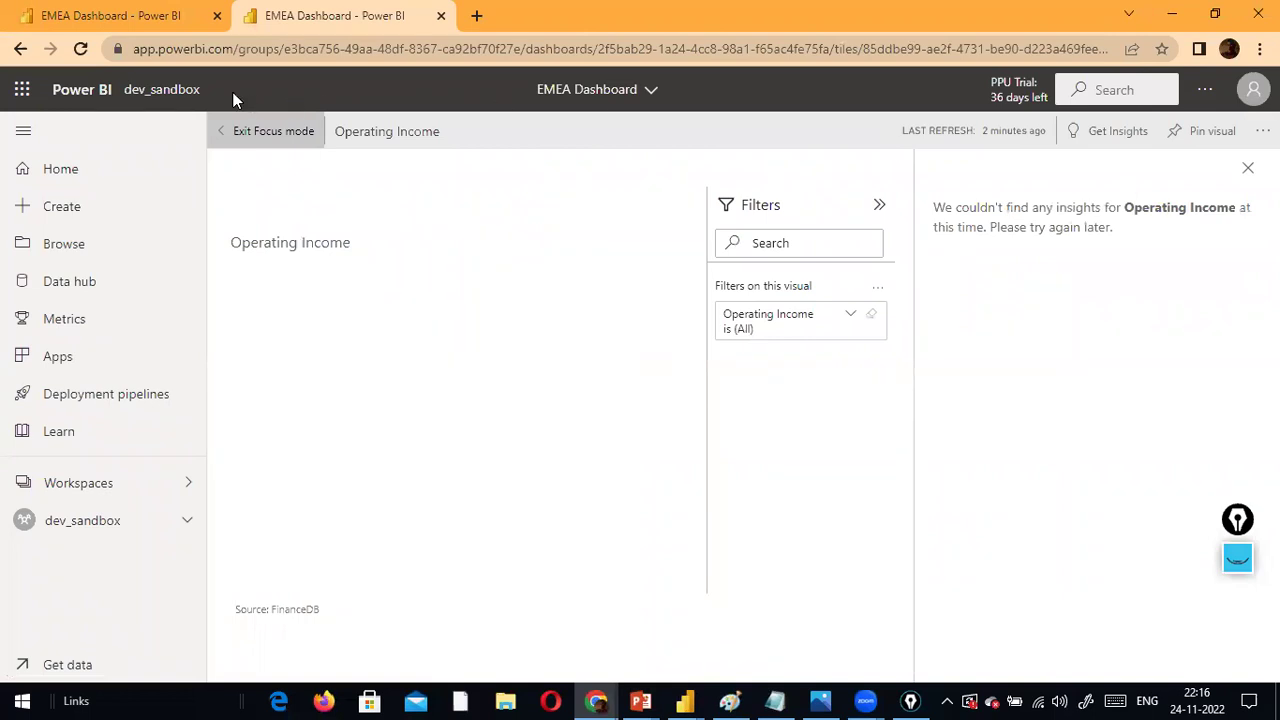
left_click(20, 48)
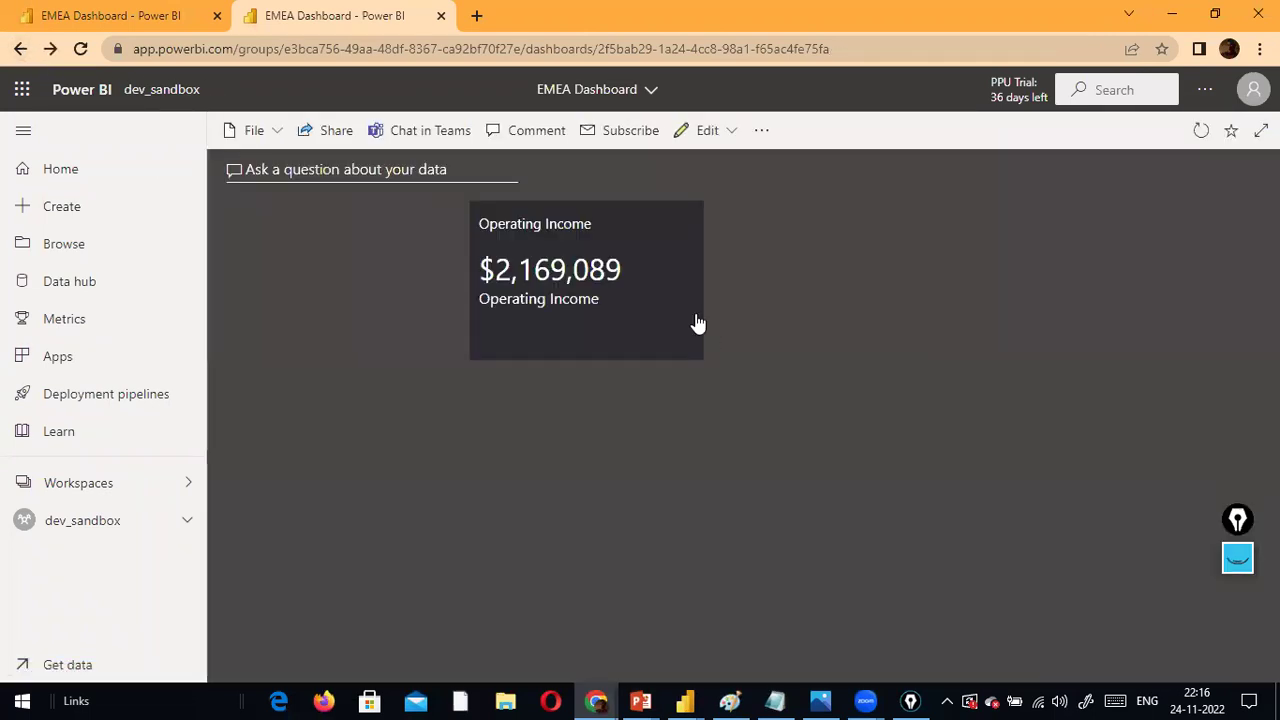
left_click(686, 241)
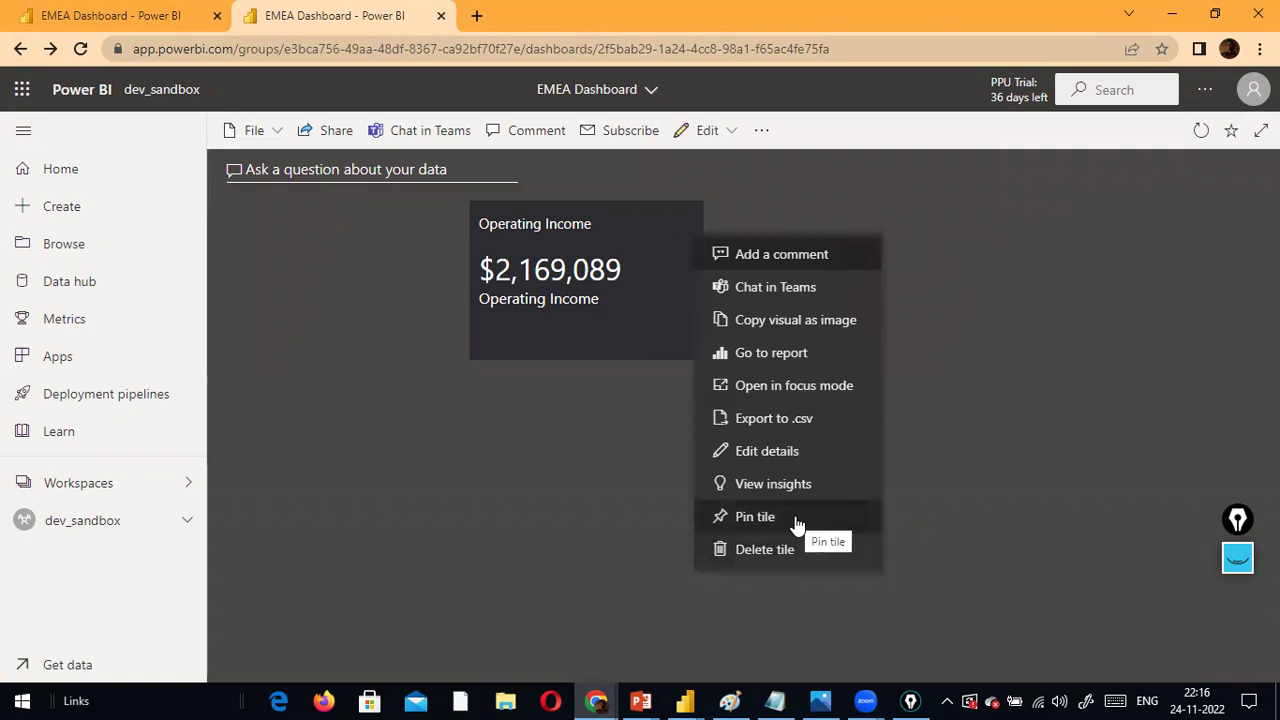
left_click(503, 488)
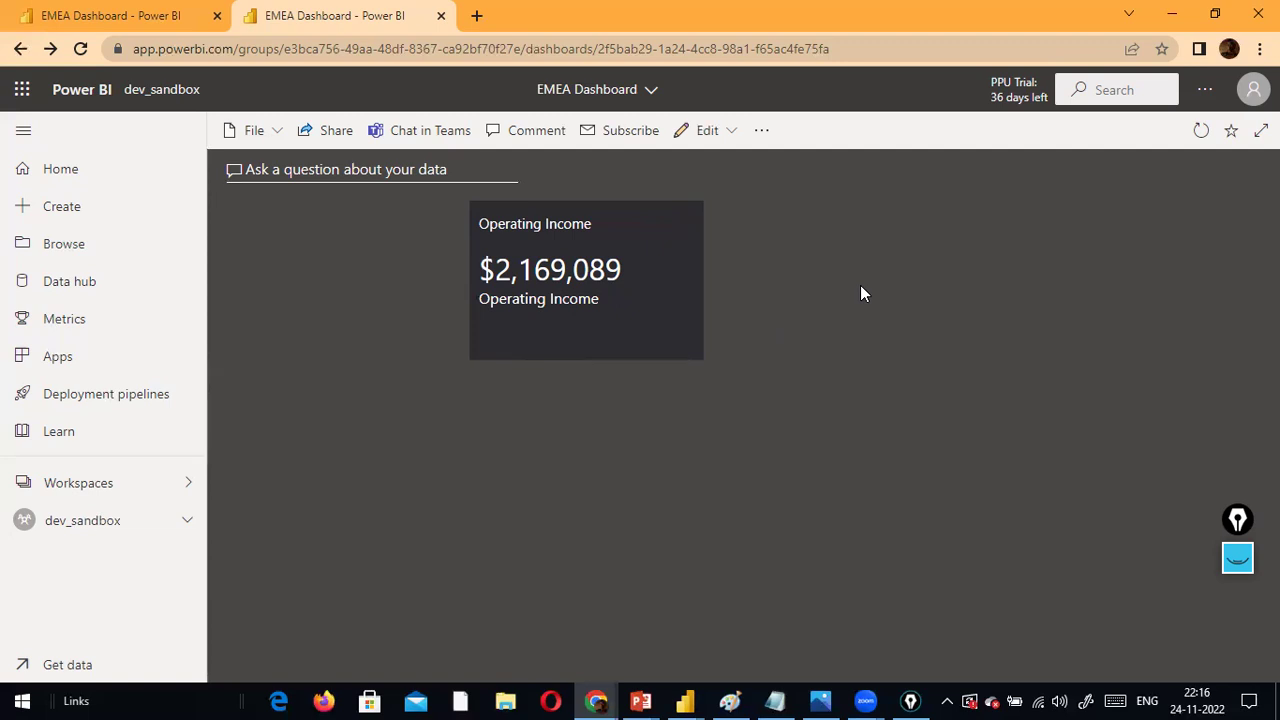
left_click(680, 228)
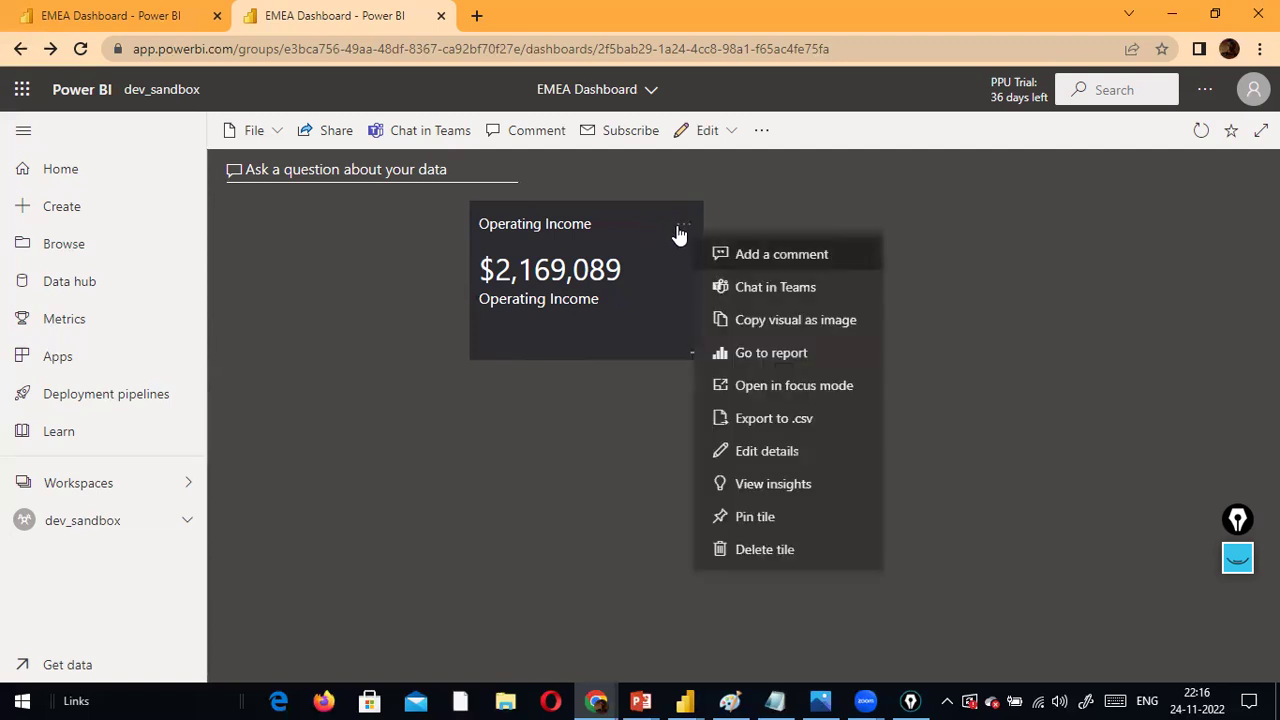
left_click(1090, 430)
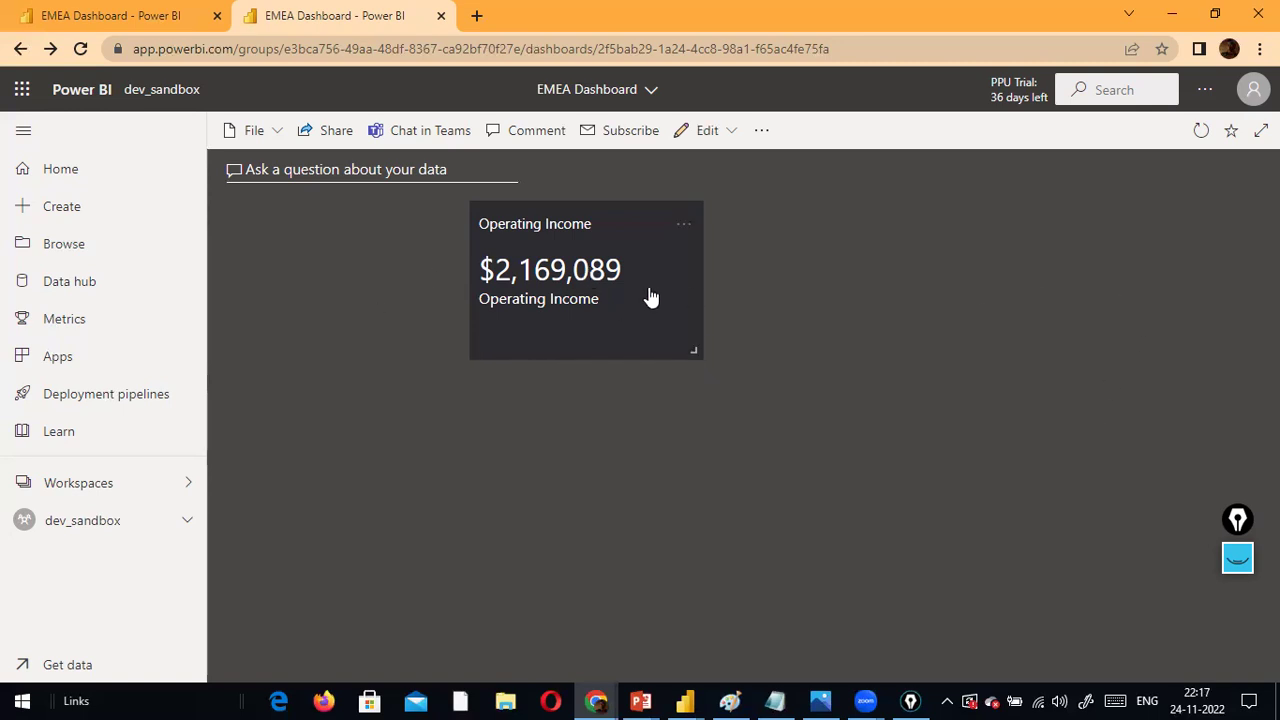
left_click(100, 14)
left_click(224, 17)
Pin the Operating Income tile to a new dashboard named APAC Dashboard and go to that dashboard
left_click(683, 230)
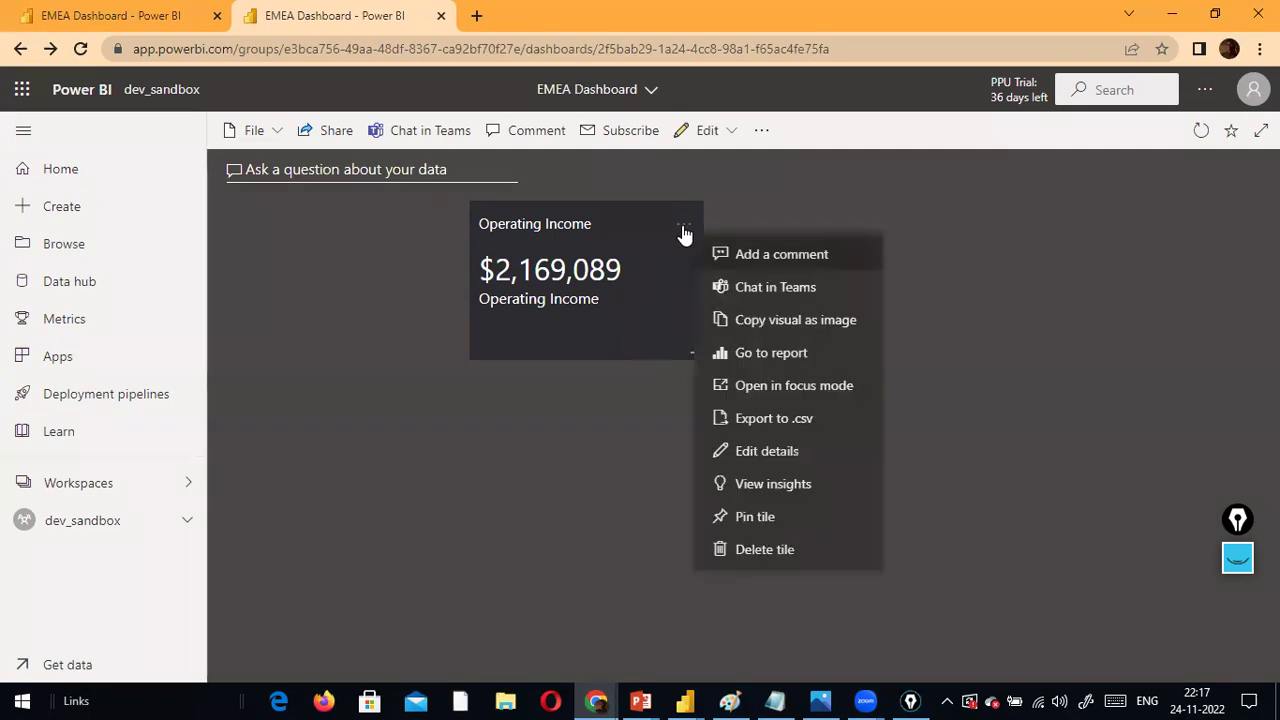
left_click(790, 520)
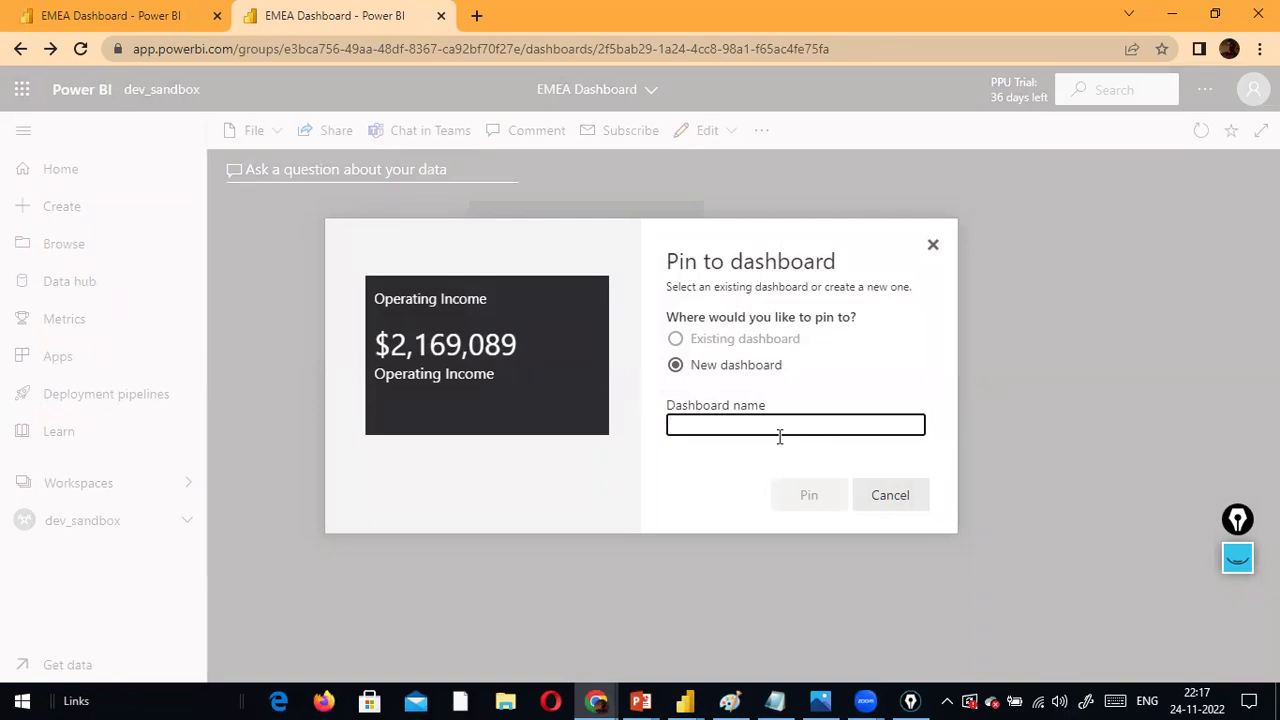
type("APAC D")
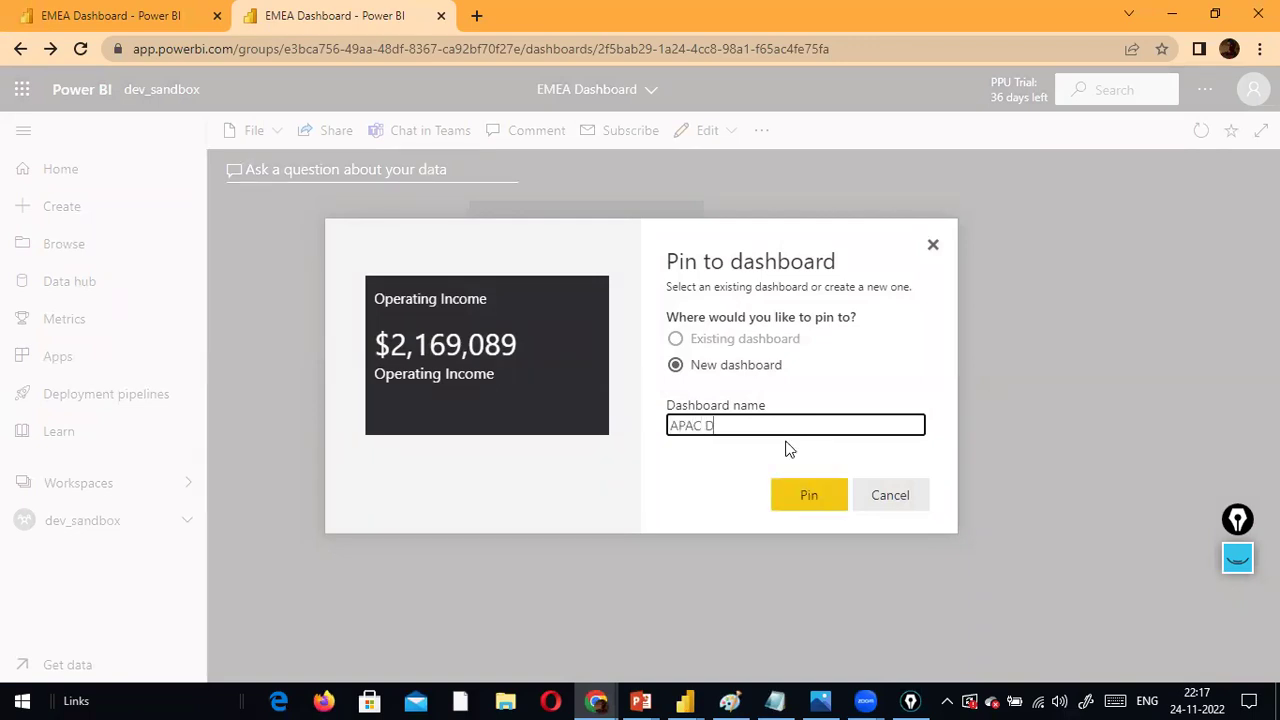
type("ashboard")
key("Return")
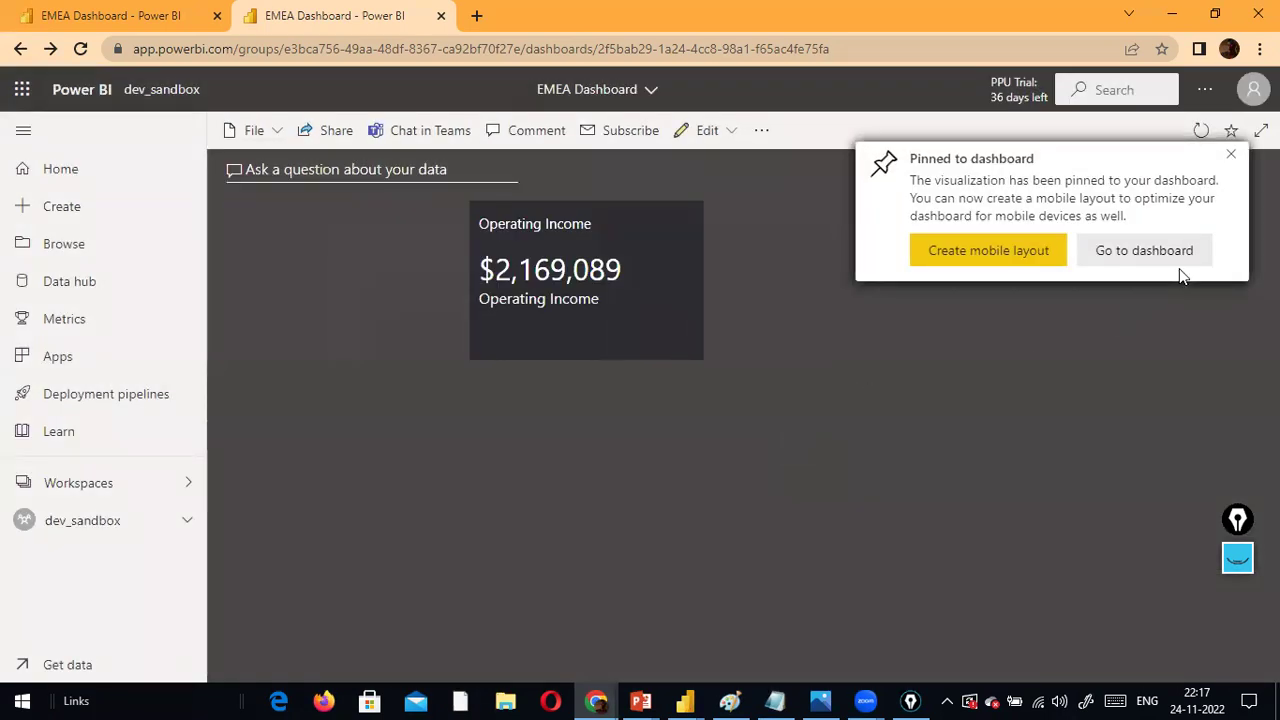
left_click(1145, 251)
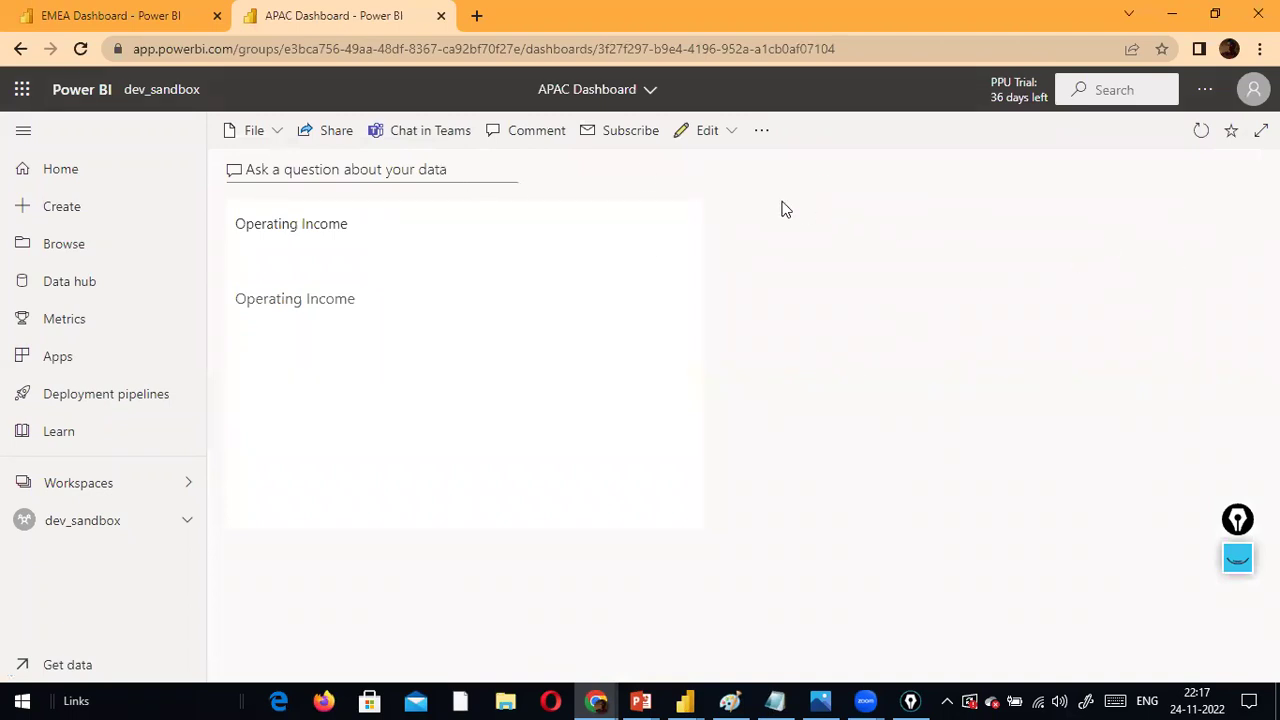
Set the APAC Dashboard's theme to Dark and save it
left_click(720, 135)
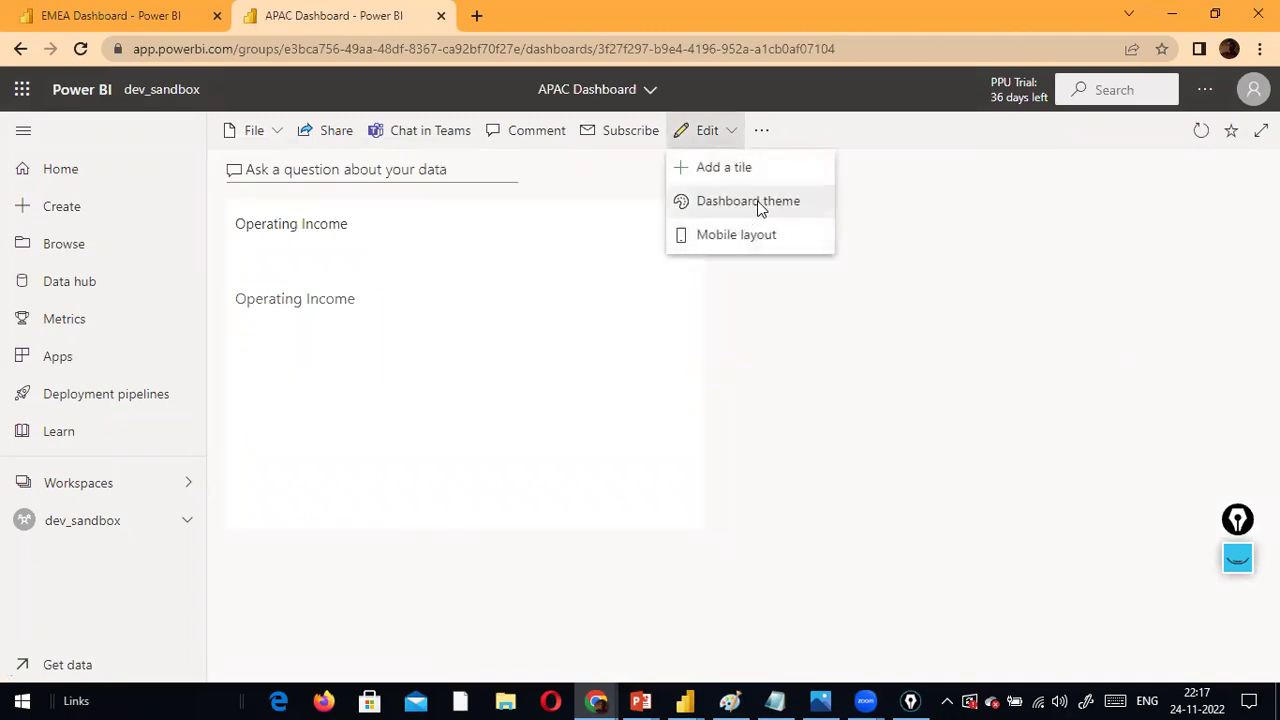
left_click(757, 205)
left_click(837, 266)
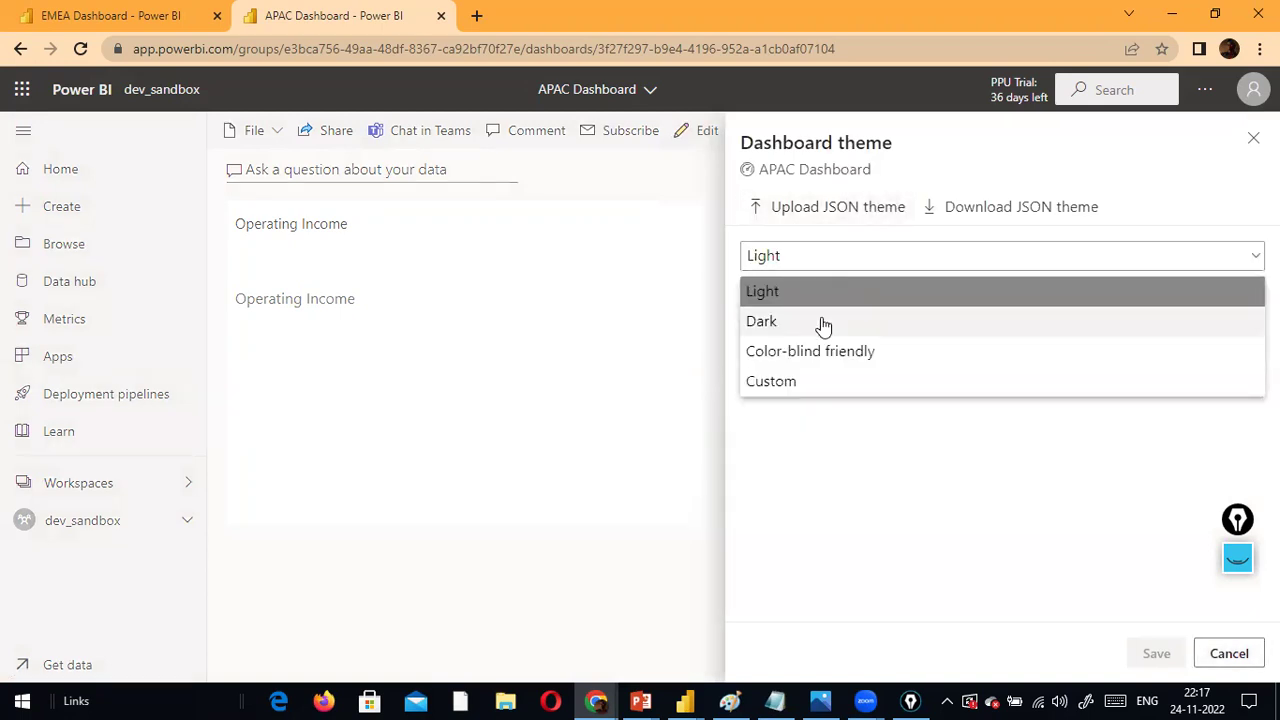
left_click(772, 324)
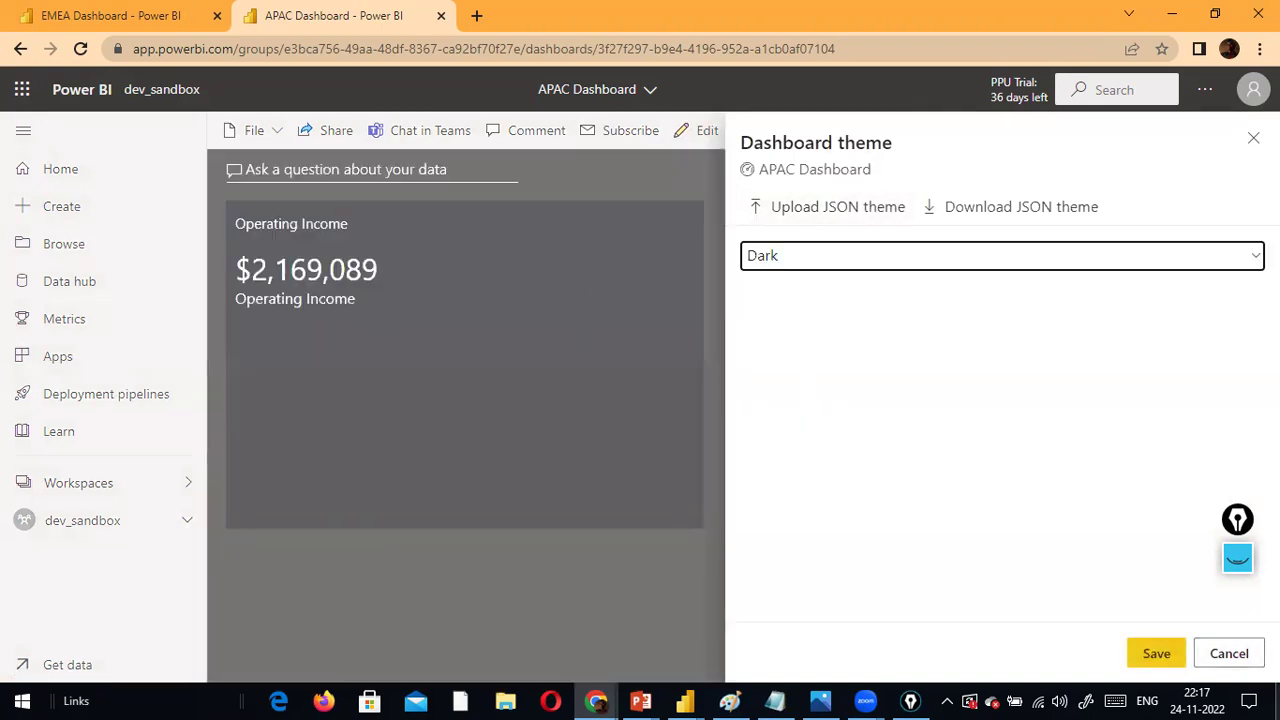
left_click(1229, 653)
left_click(698, 440)
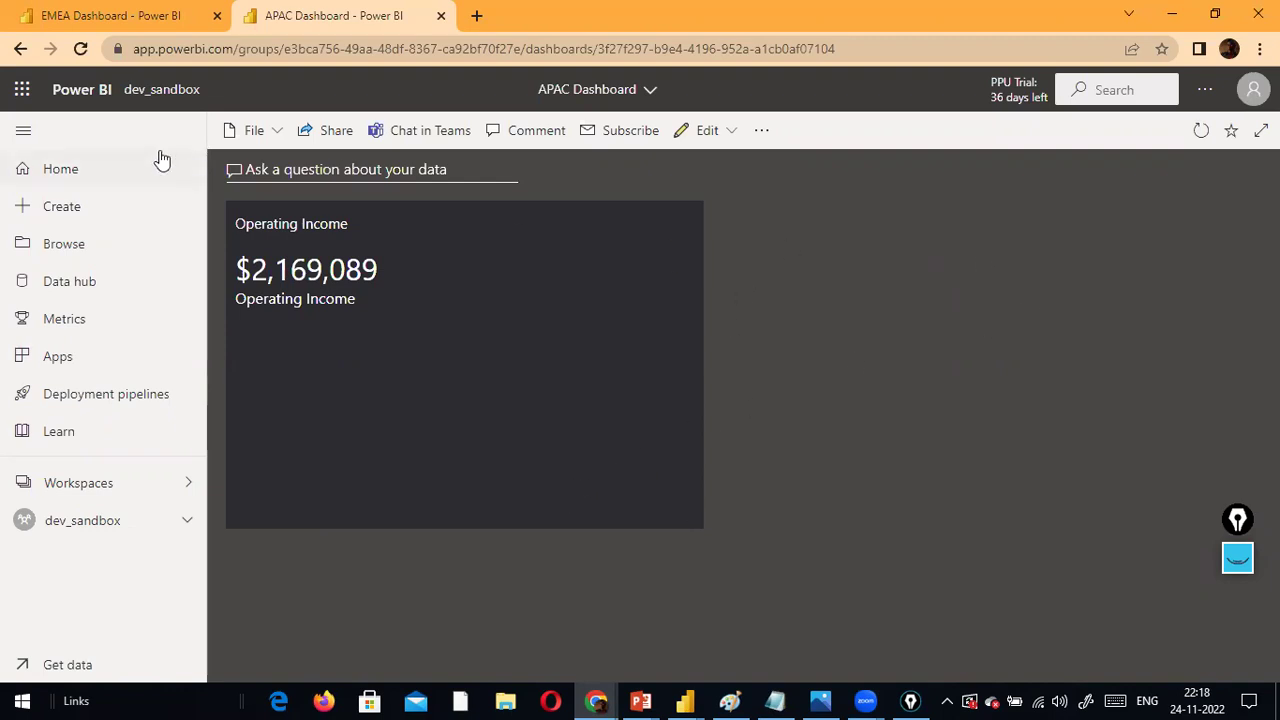
Return to the EMEA Dashboard and move the Operating Income tile to the first column
left_click(20, 48)
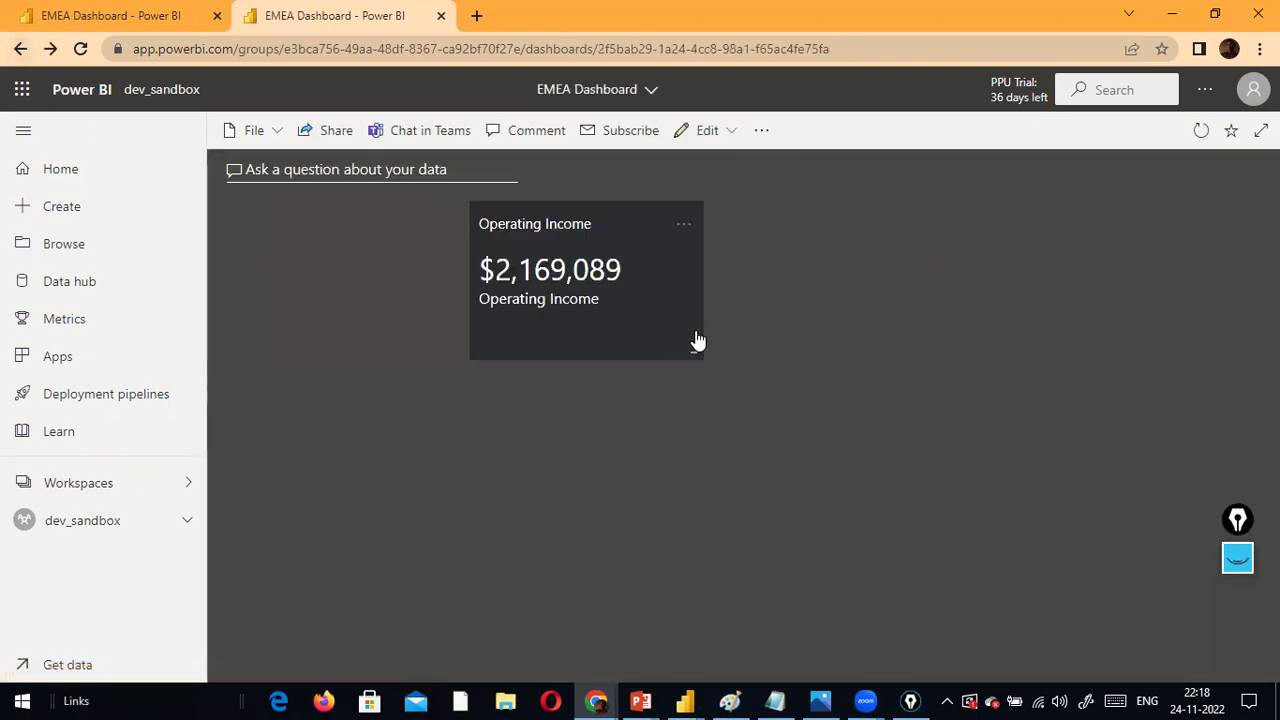
left_click_drag(654, 354, 400, 352)
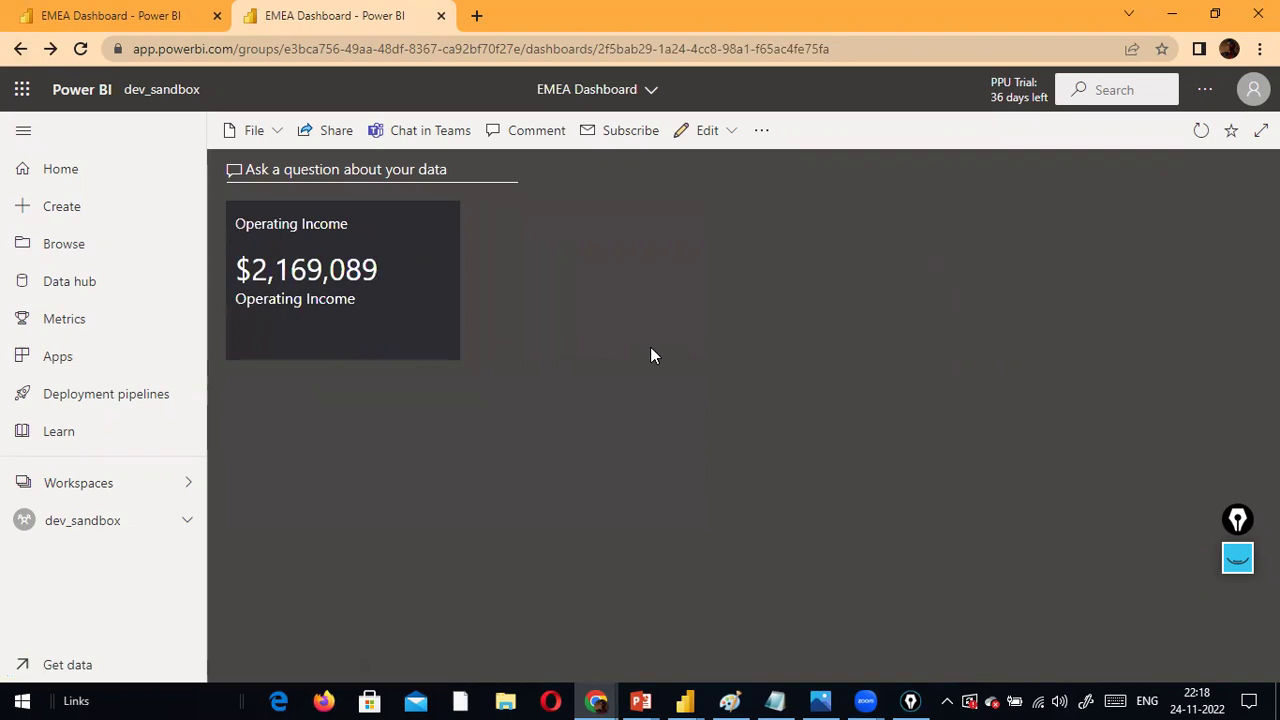
Open the FinanceDB report from the dev_sandbox workspace in the other browser tab and select the supplier matrix on the Revenue & Margin page
left_click(57, 14)
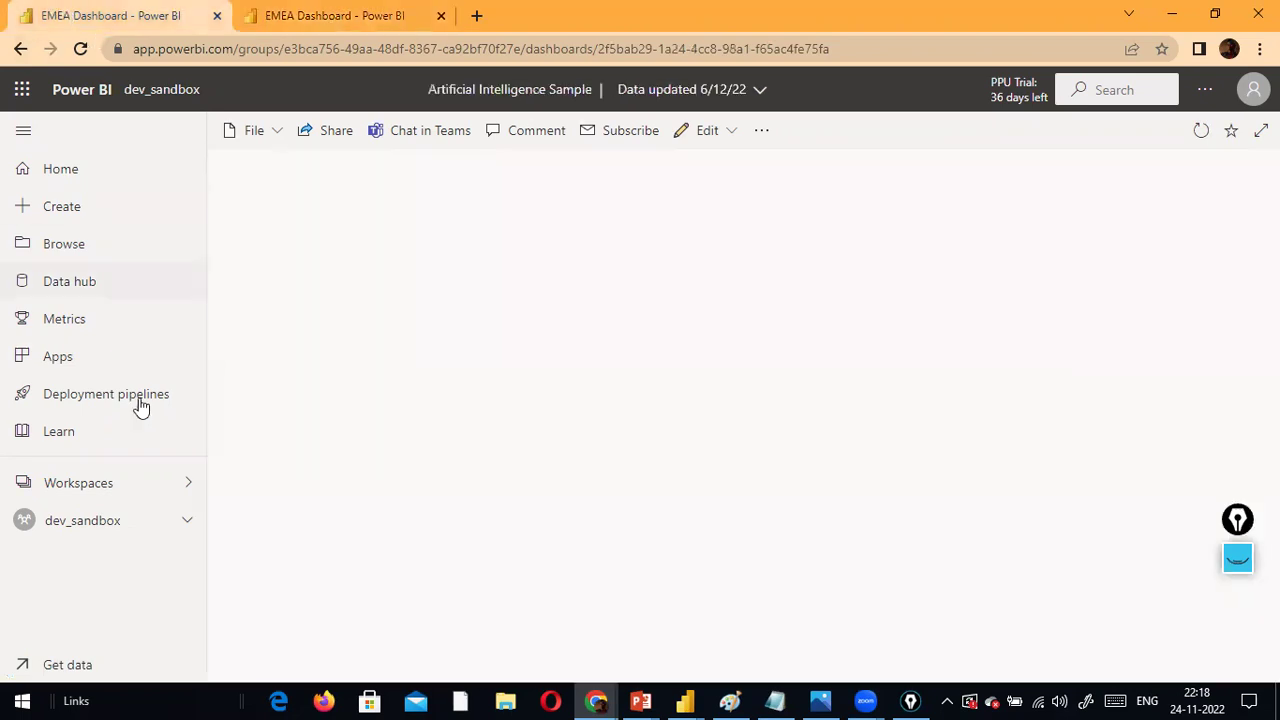
left_click(129, 485)
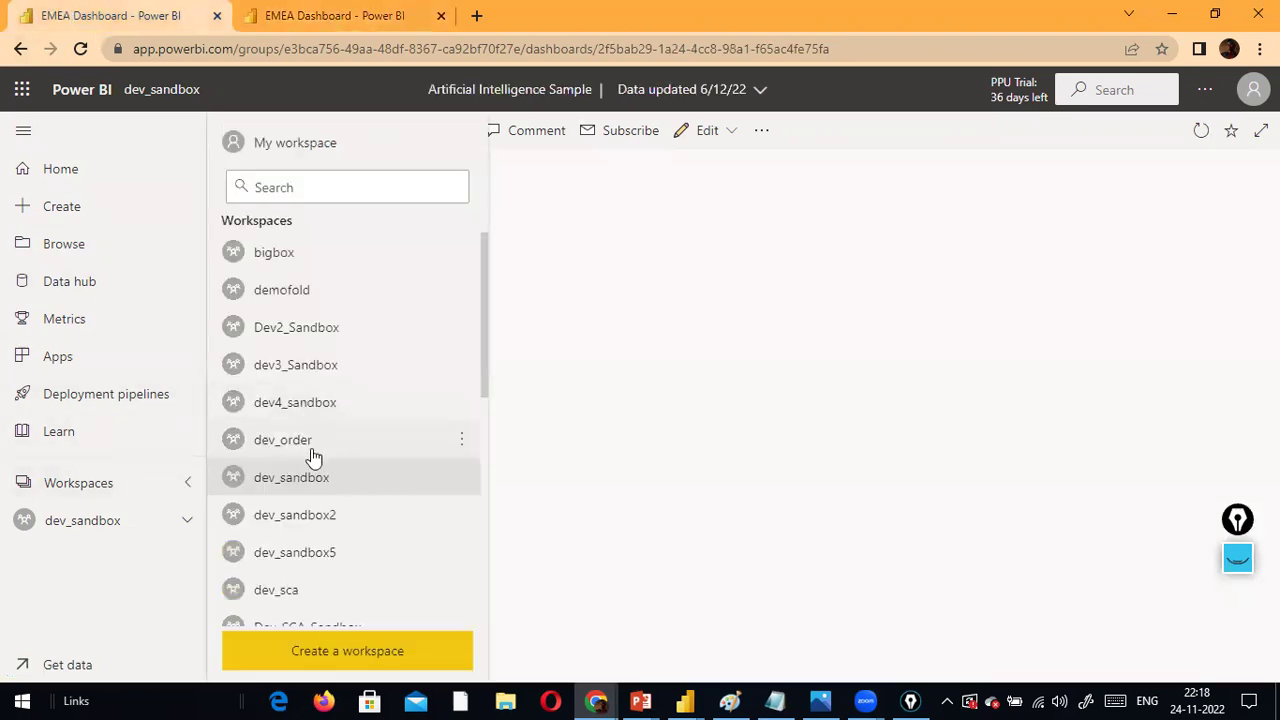
left_click(303, 493)
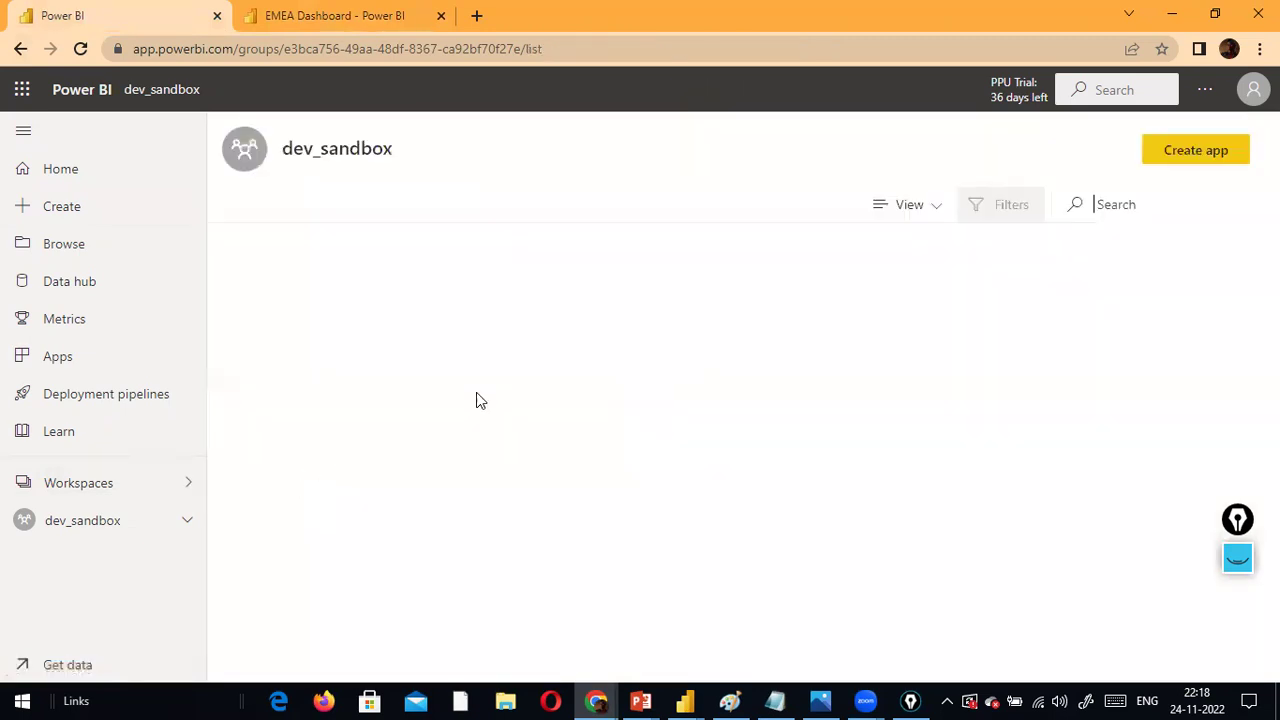
scroll(528, 414, "down", 5)
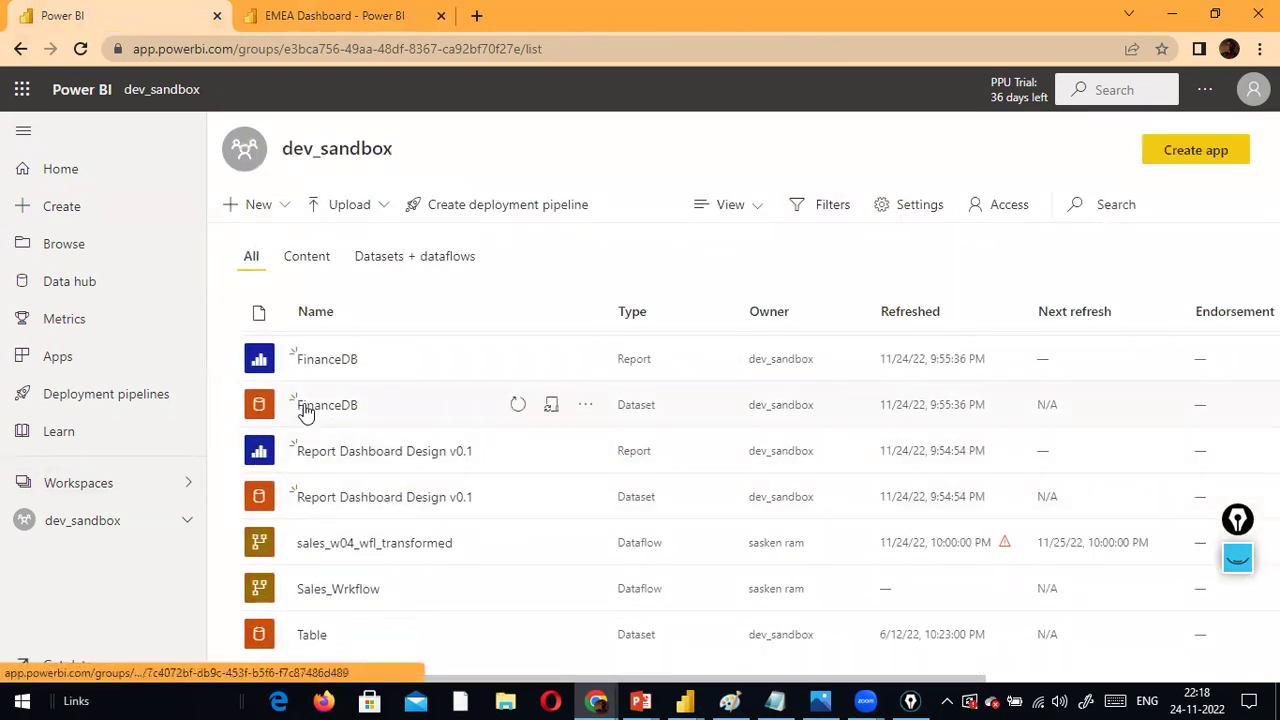
left_click(307, 368)
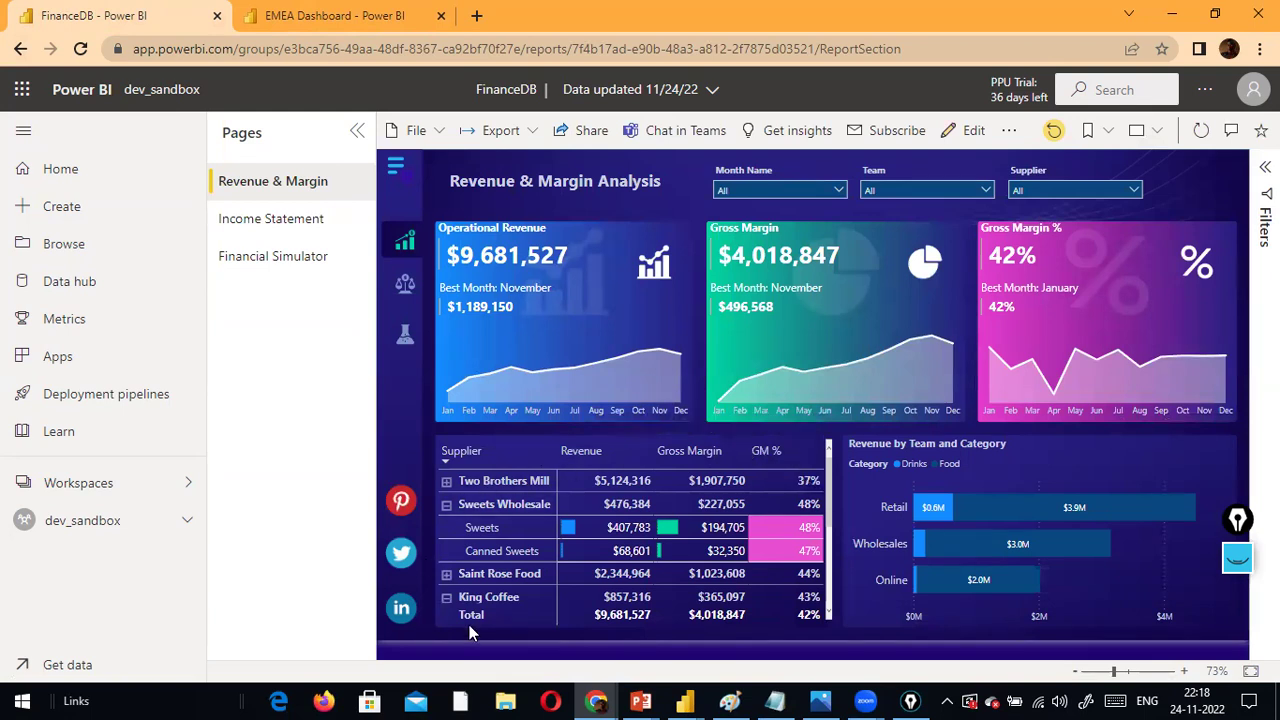
left_click(580, 455)
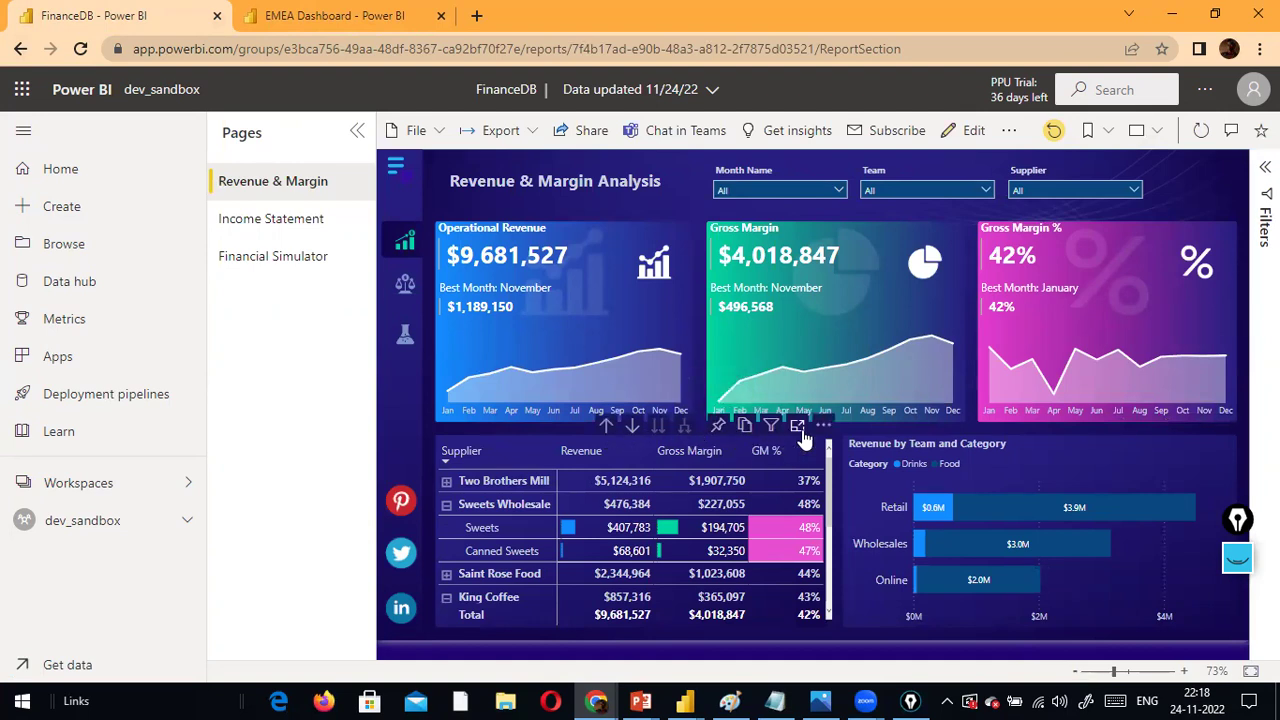
Pin the supplier matrix to the existing EMEA Dashboard using the destination theme and go to that dashboard
left_click(719, 428)
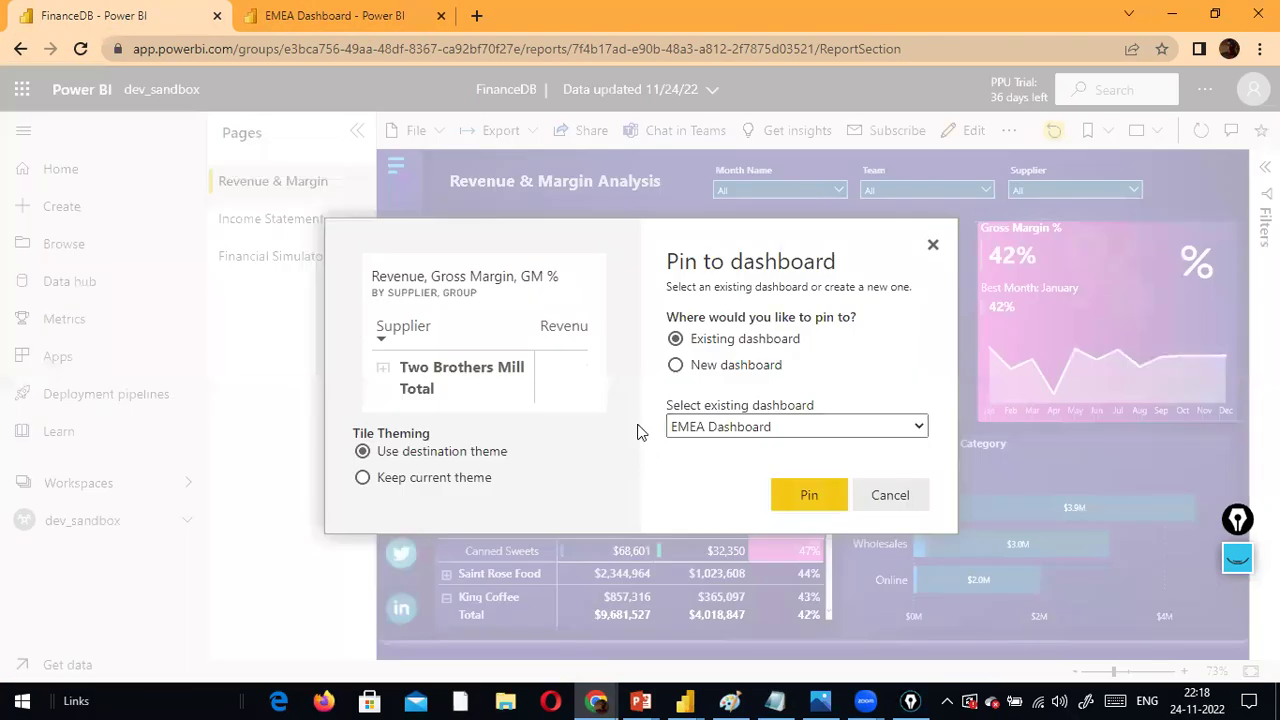
left_click(818, 500)
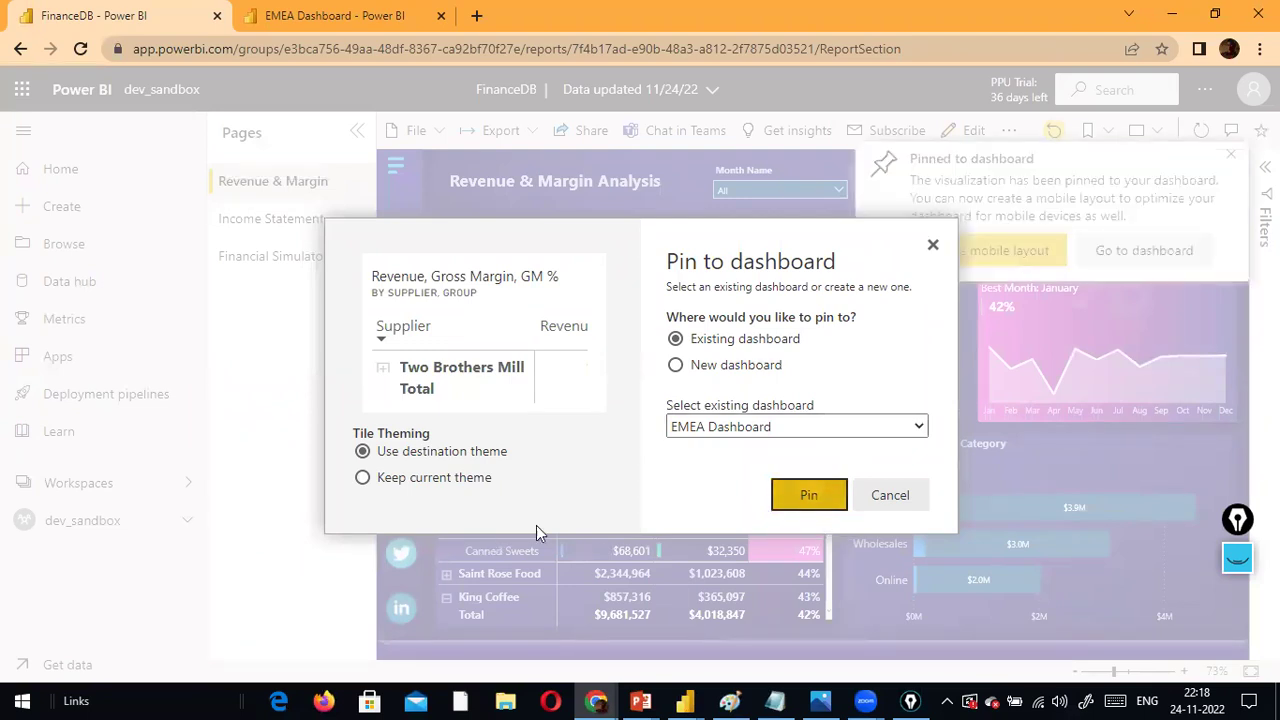
left_click(1145, 251)
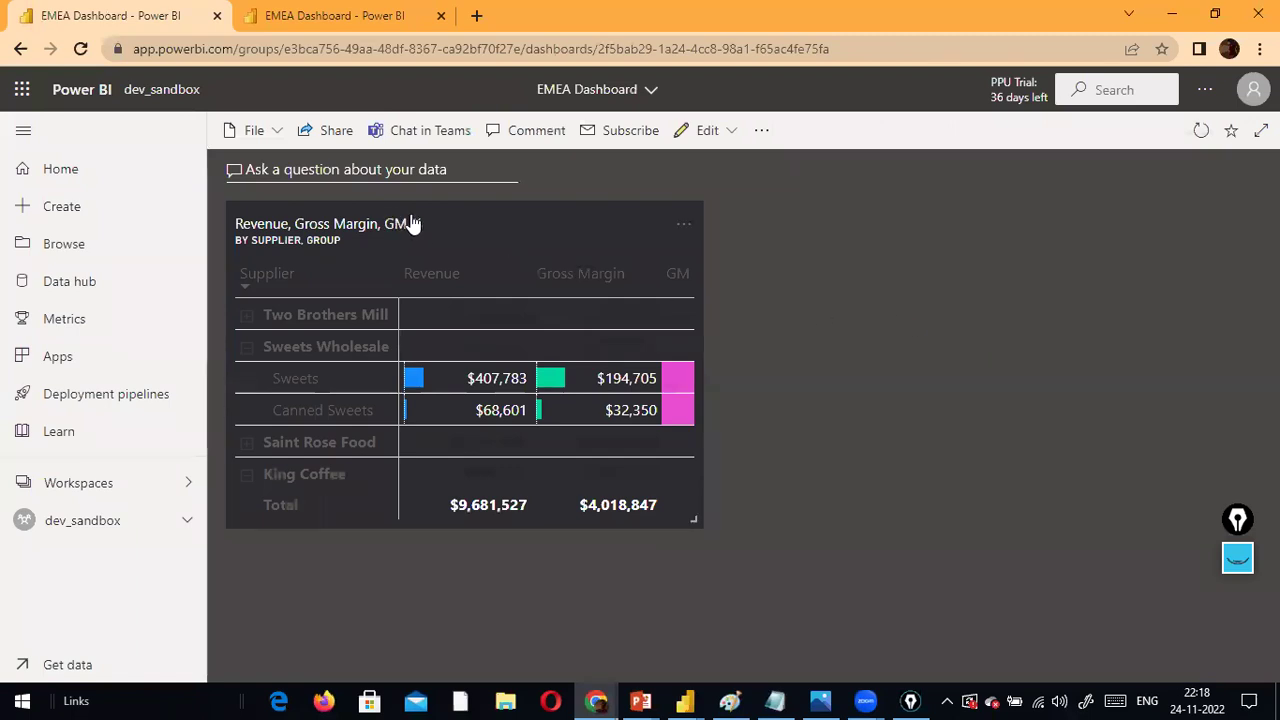
Place the Operating Income tile in the first column of the top row and the supplier matrix tile in the third column
left_click_drag(380, 583, 1018, 230)
left_click_drag(609, 277, 1078, 385)
left_click_drag(1111, 251, 400, 265)
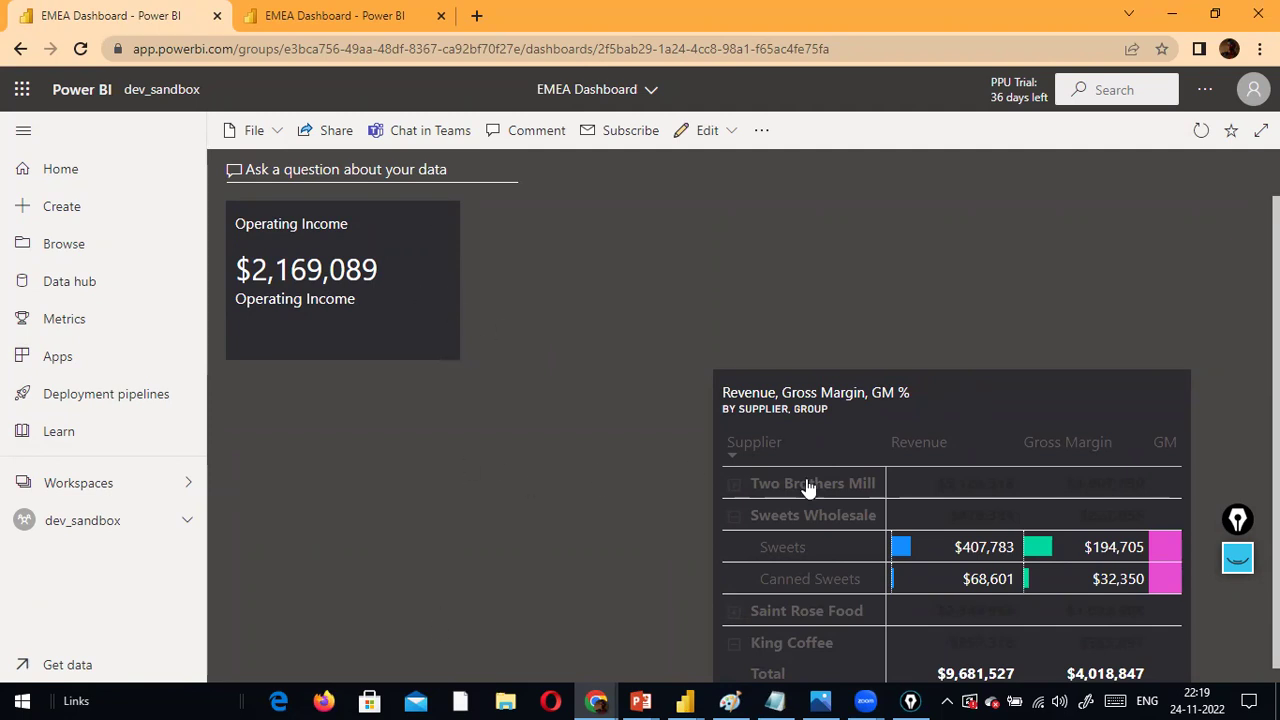
left_click_drag(883, 396, 849, 449)
left_click_drag(843, 370, 760, 240)
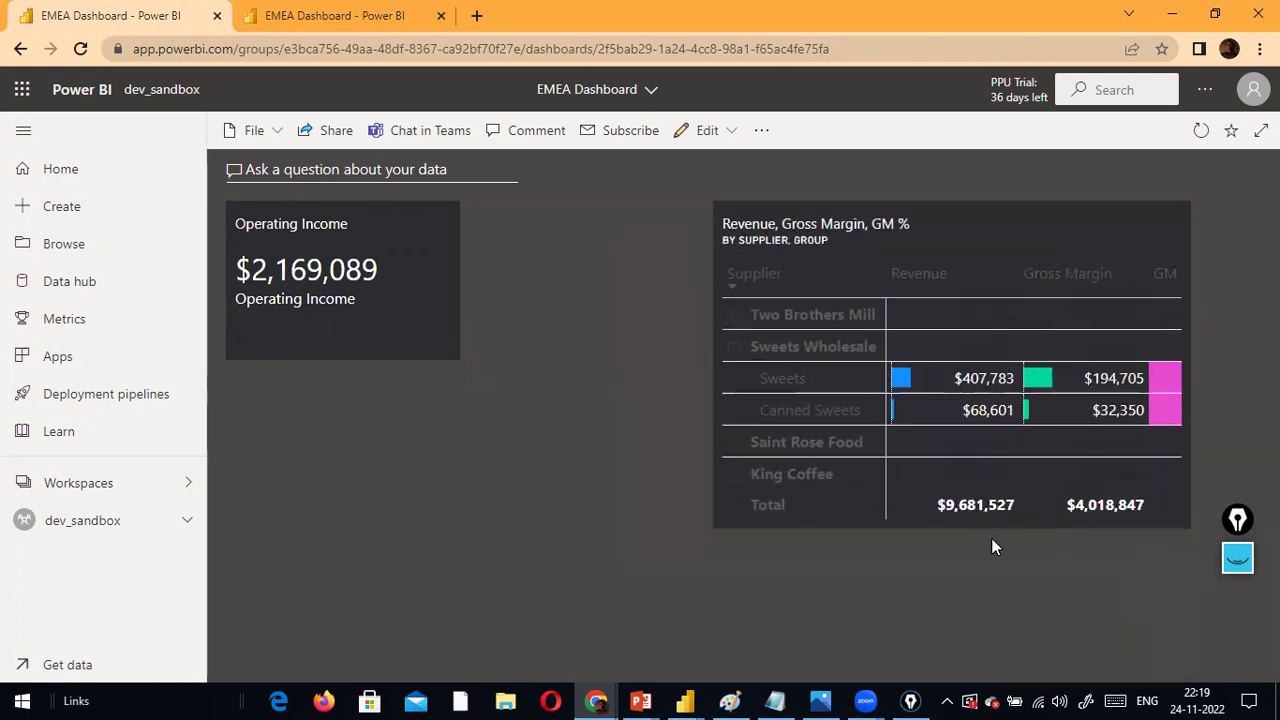
Move the supplier matrix tile to the second column below the top row and place the Operating Income tile directly above it
left_click_drag(1175, 525, 1012, 381)
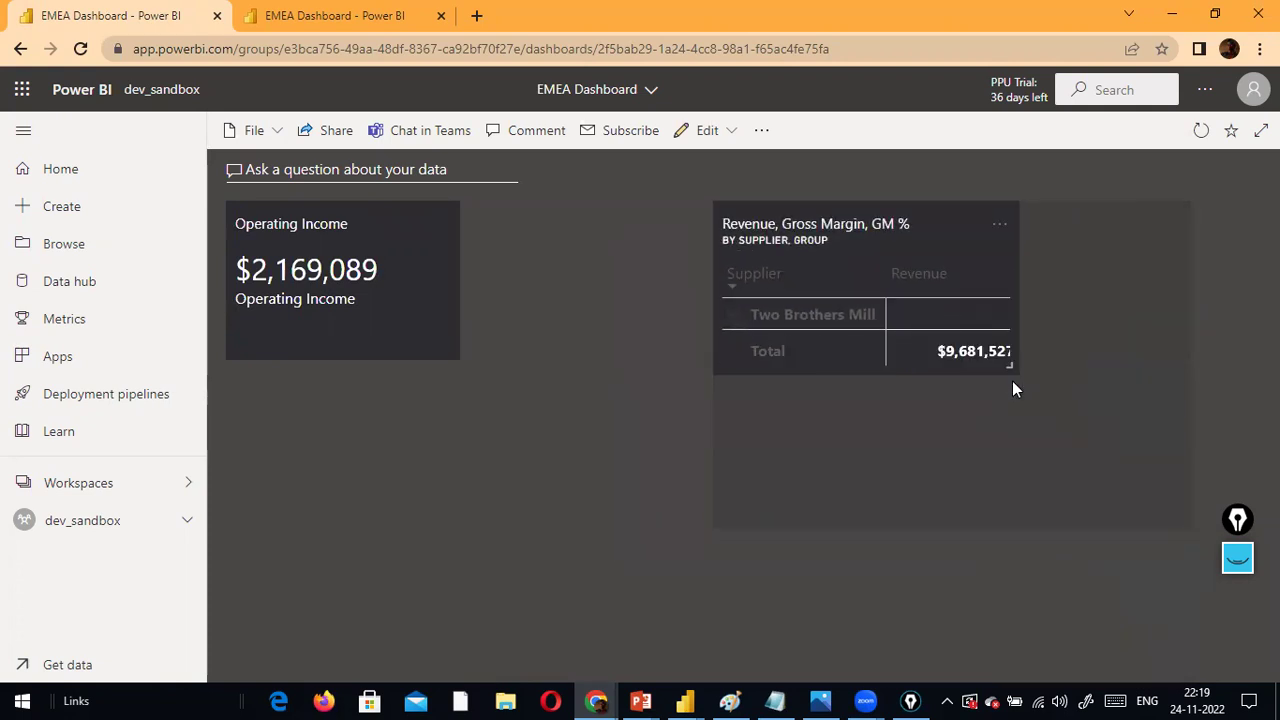
left_click_drag(1006, 217, 774, 363)
left_click(928, 396)
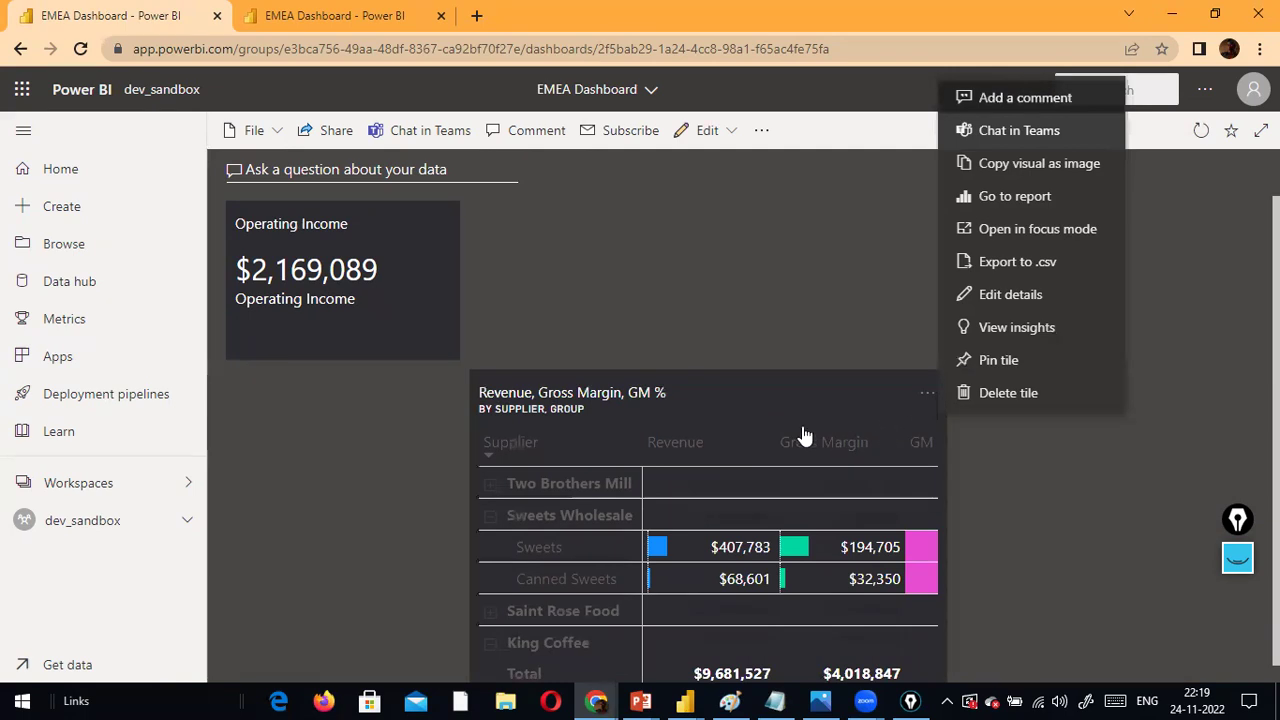
left_click(778, 405)
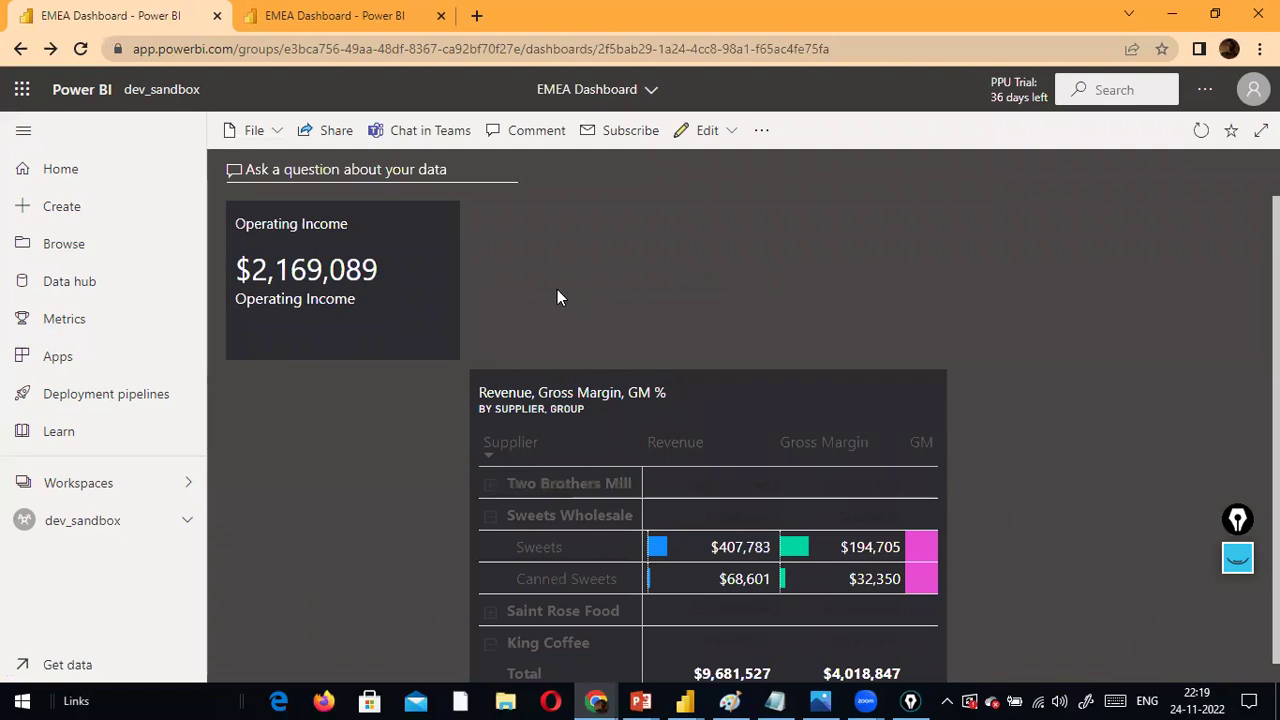
left_click_drag(450, 320, 713, 323)
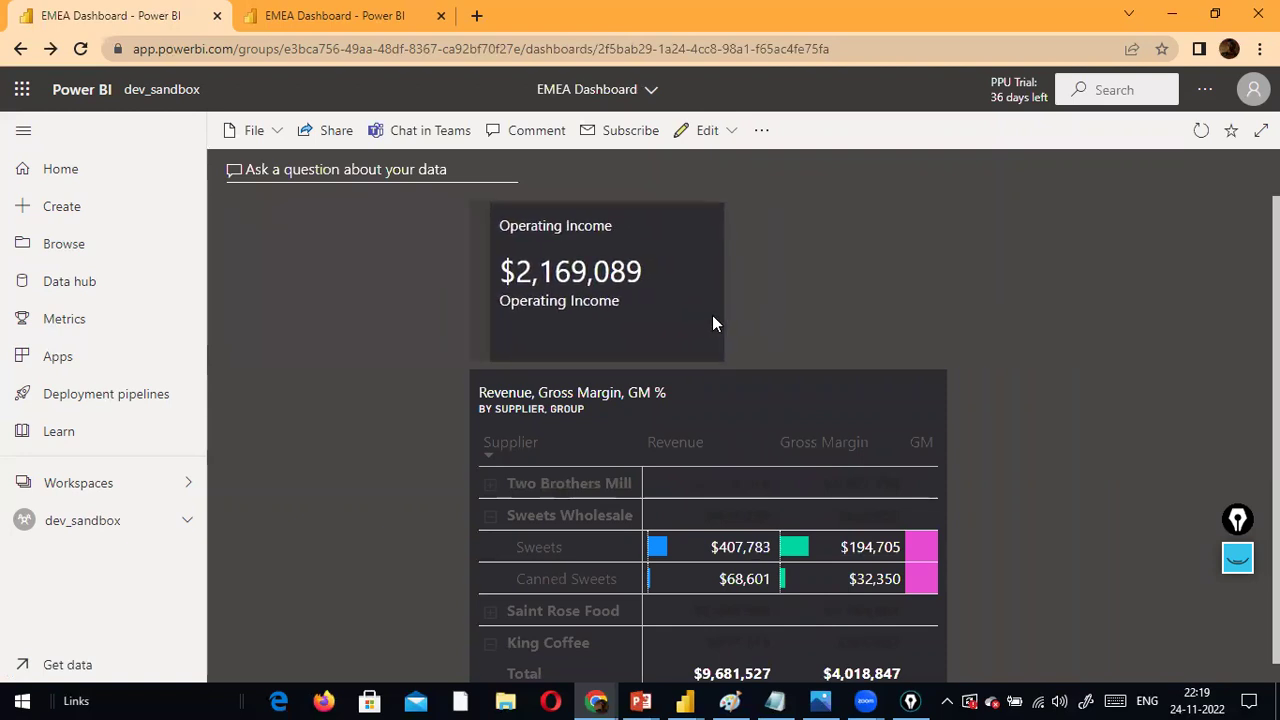
Start adding an image tile titled EMEA DASHBOARD to the dashboard, up to its image URL
left_click(730, 132)
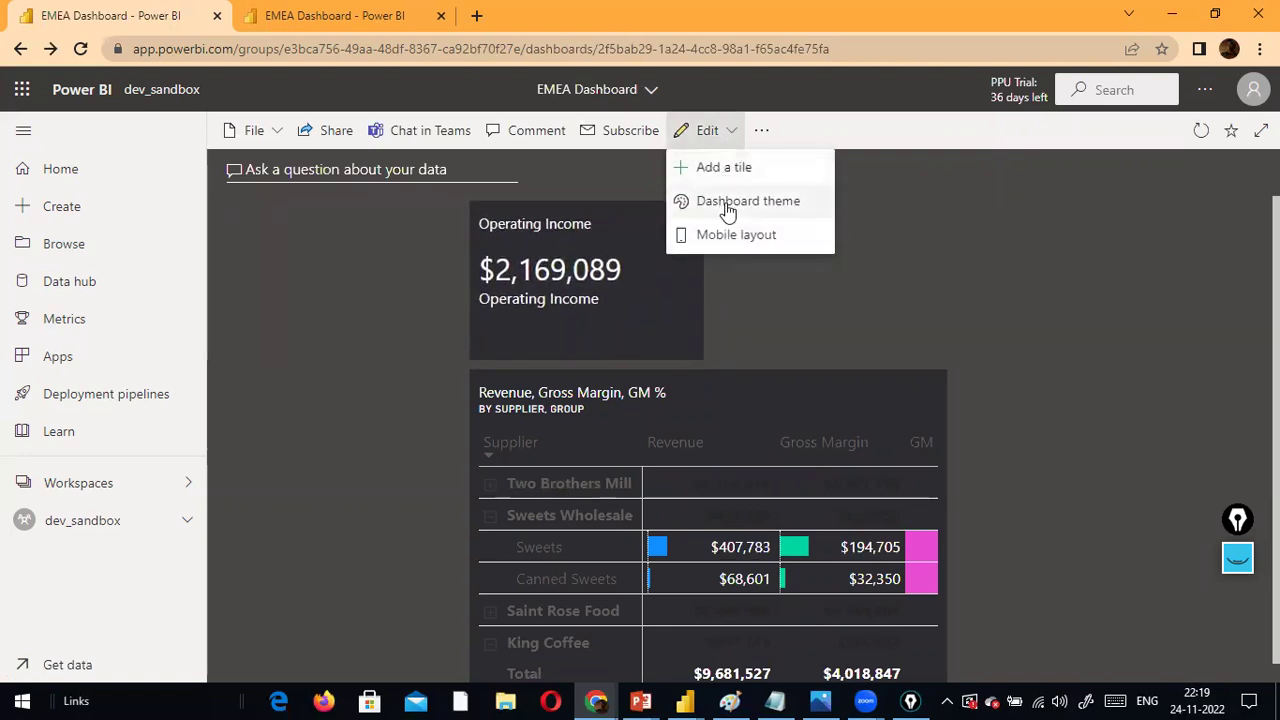
left_click(753, 168)
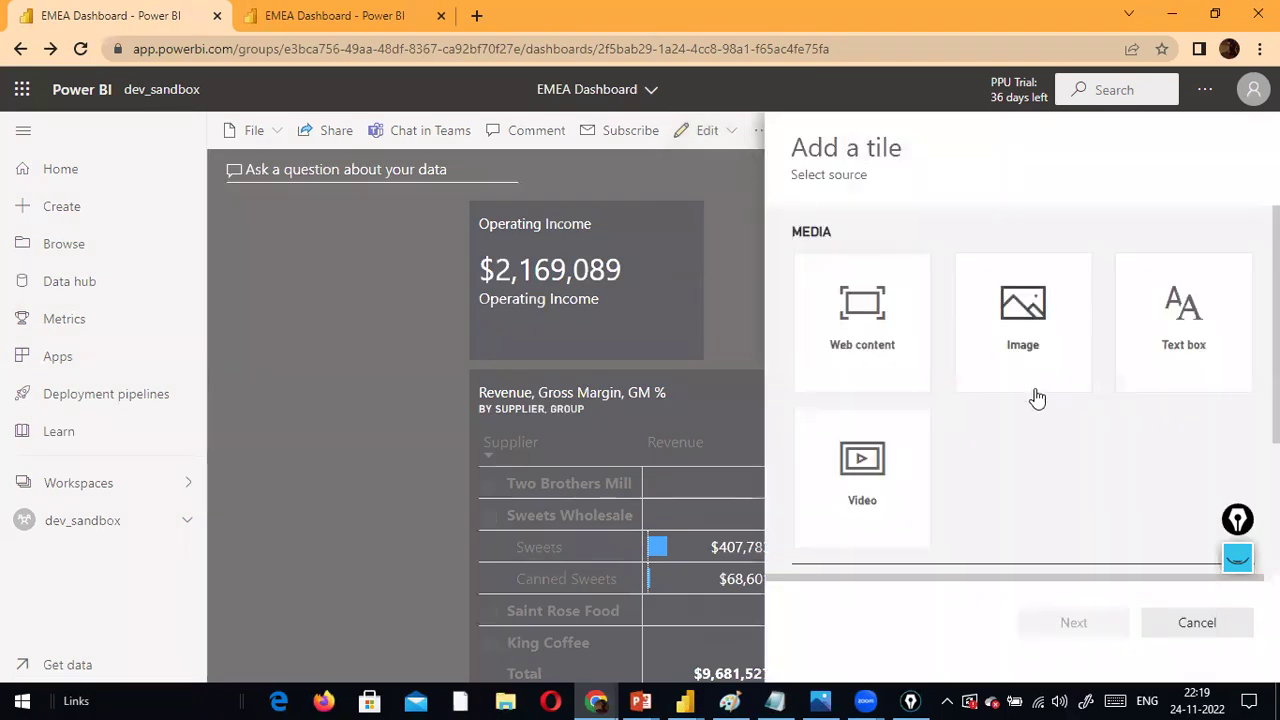
left_click(1015, 320)
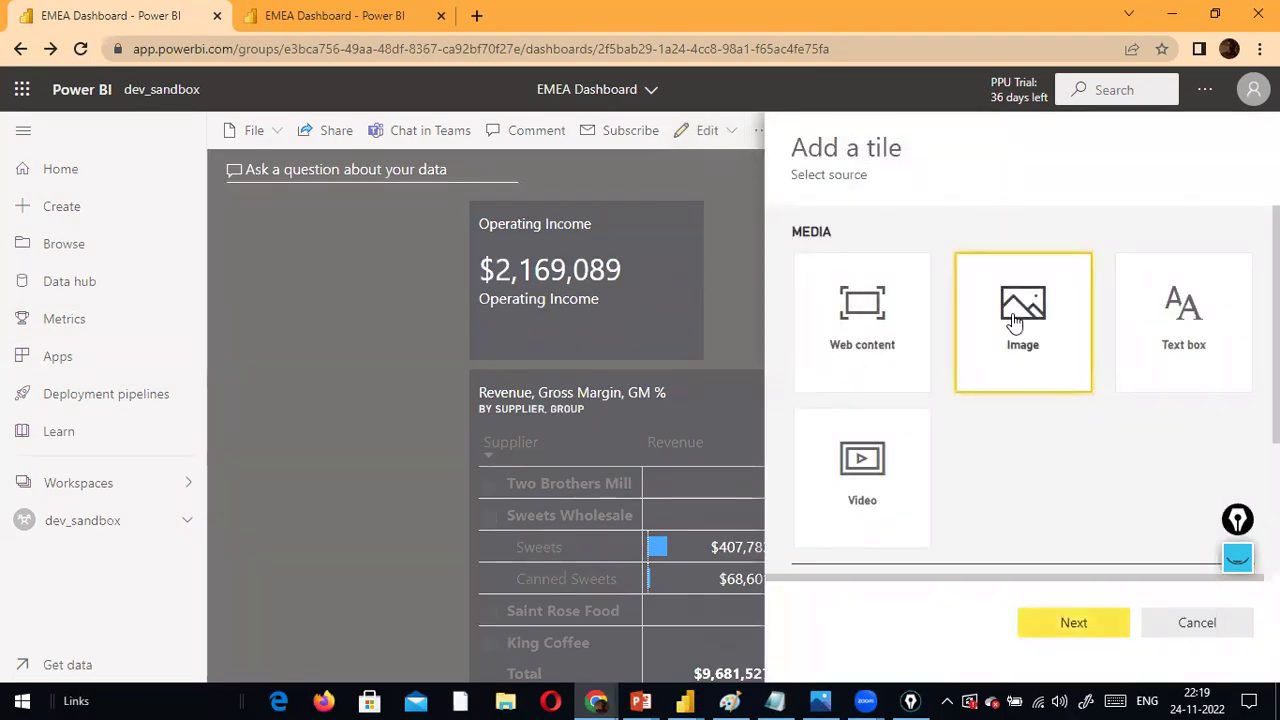
left_click(1066, 621)
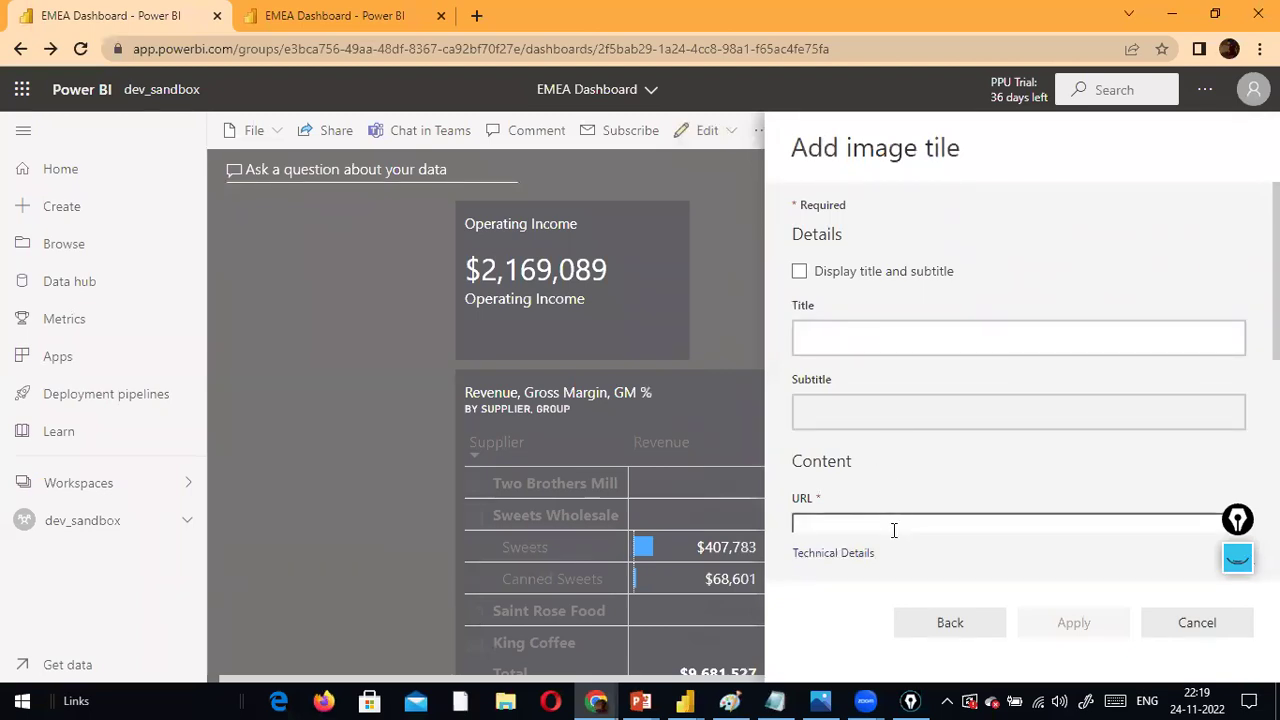
left_click(862, 332)
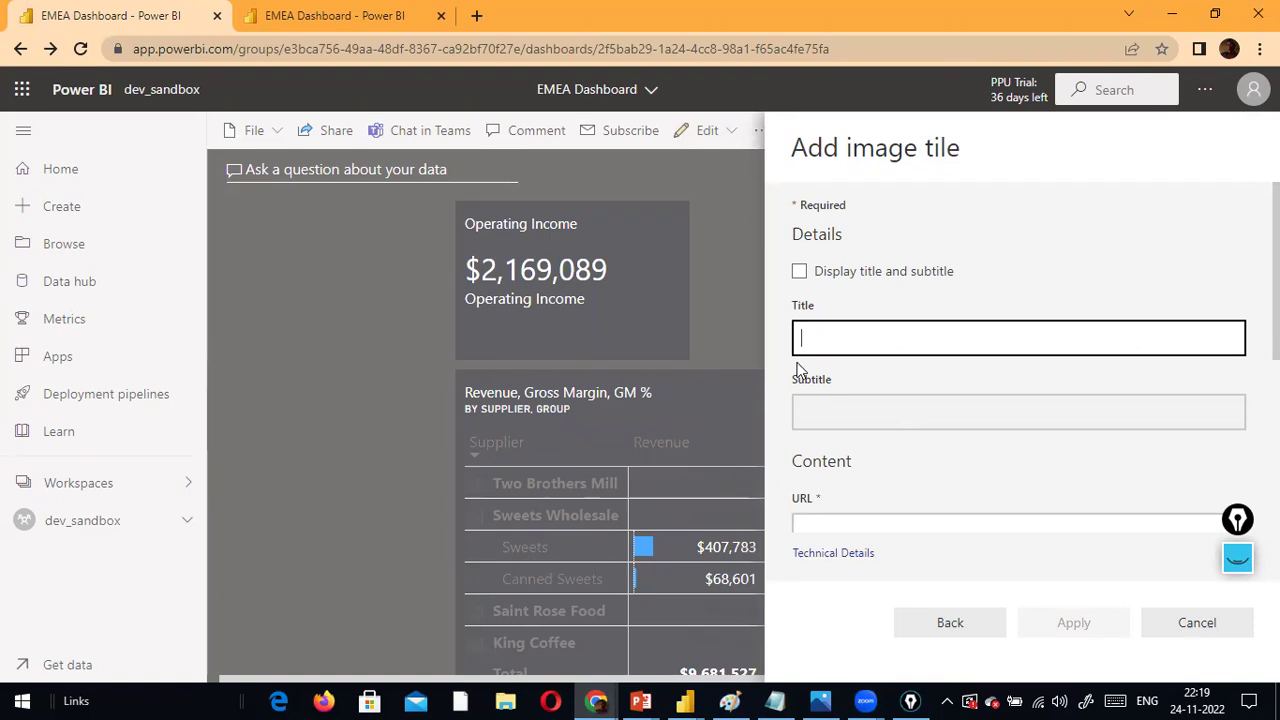
type("EMEA DAS")
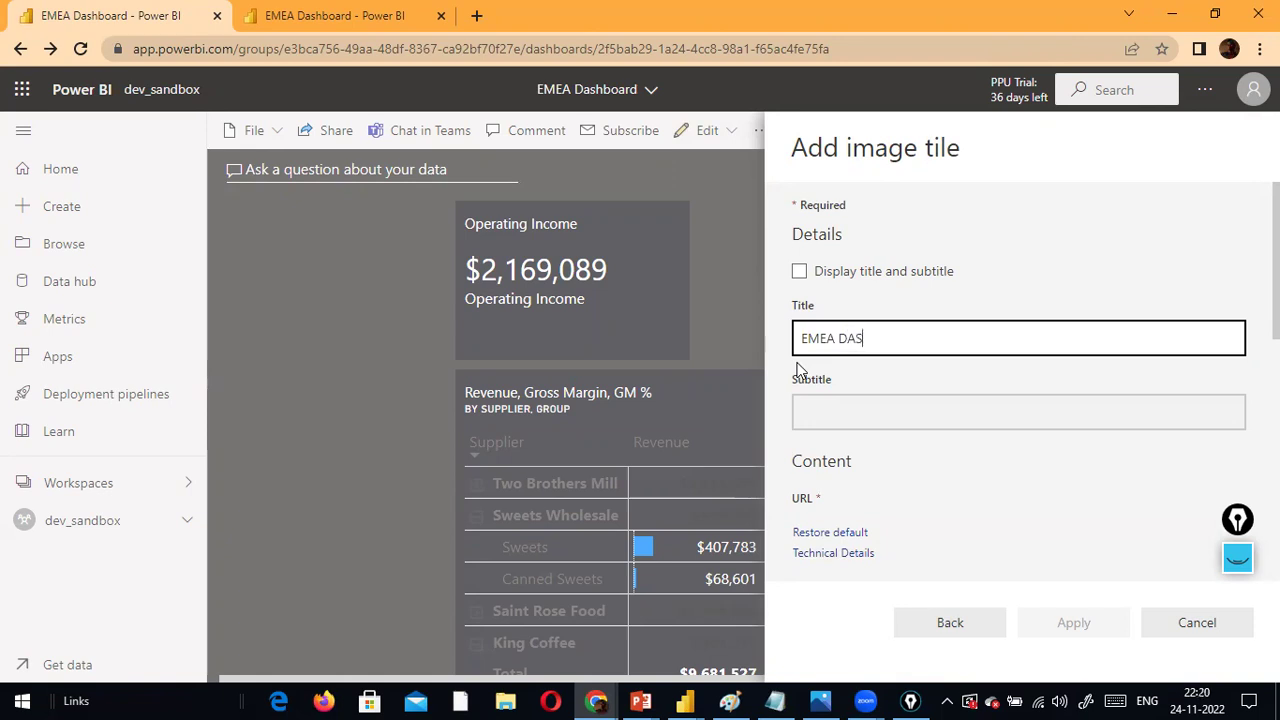
type("HBOARD")
scroll(968, 509, "down", 3)
scroll(950, 470, "up", 2)
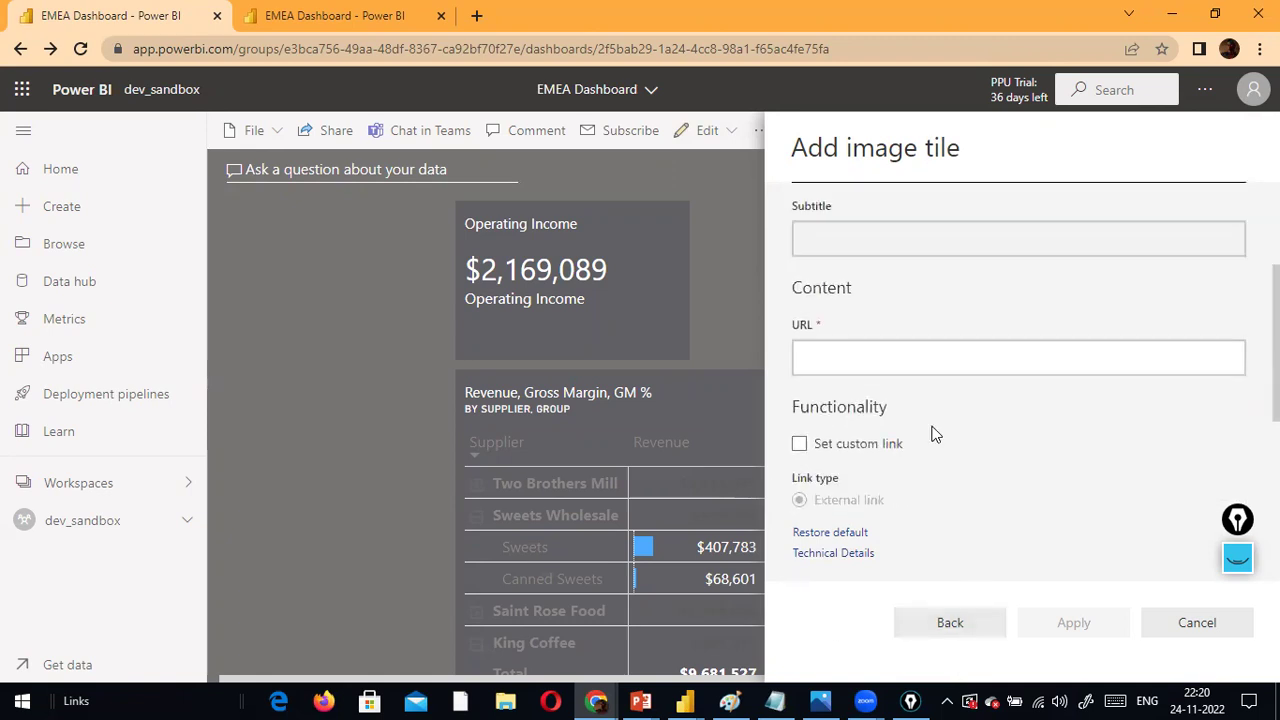
left_click(924, 362)
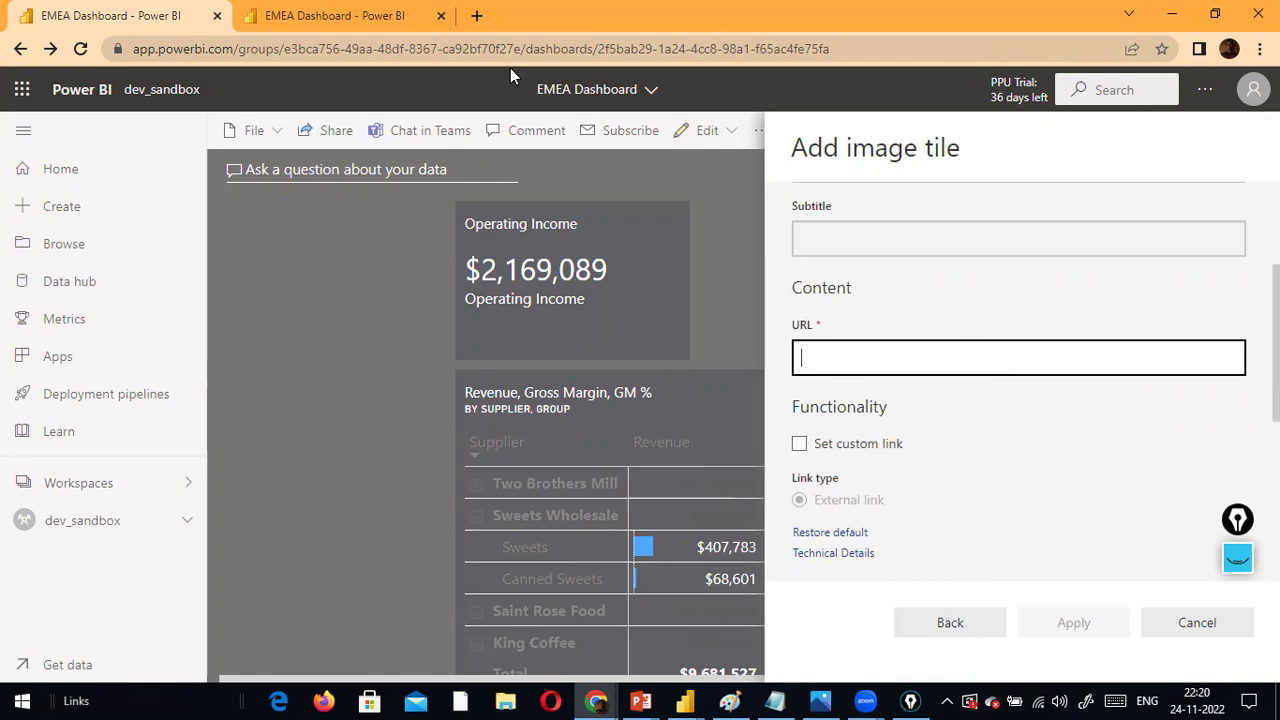
Open deepneuron.in in a new browser tab, return to the image tile form and cancel it
left_click(477, 16)
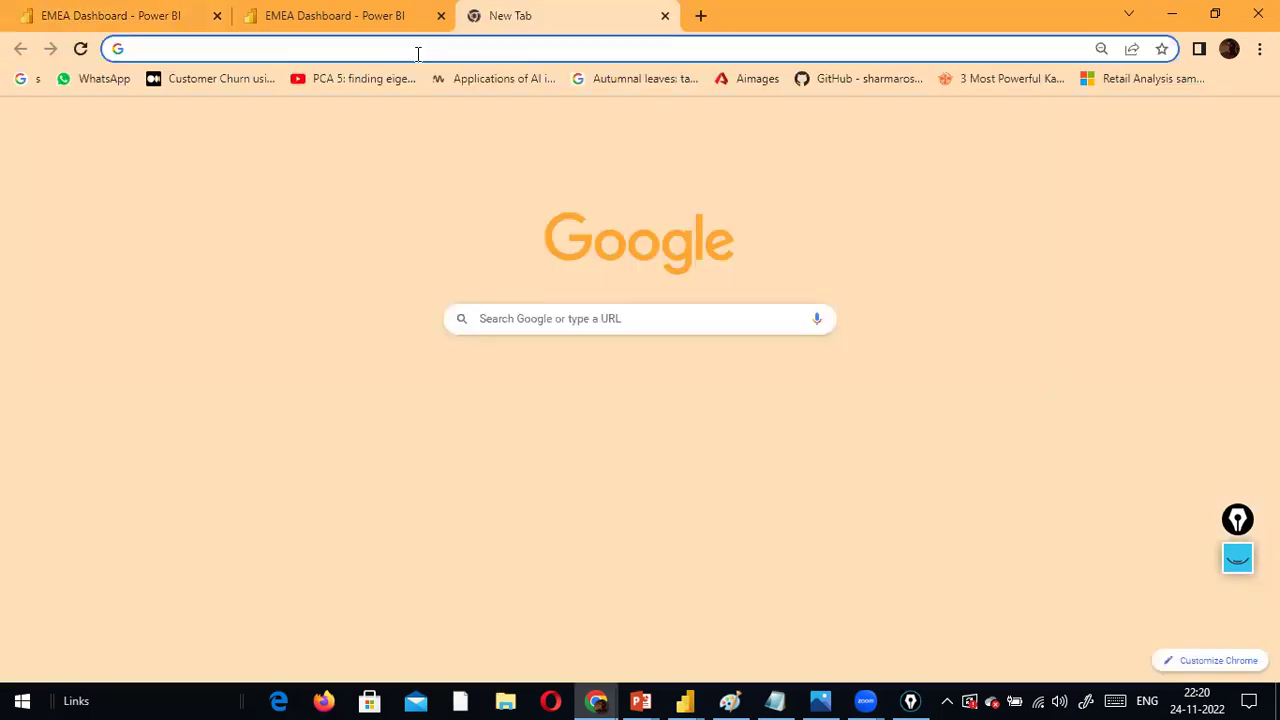
type("deep")
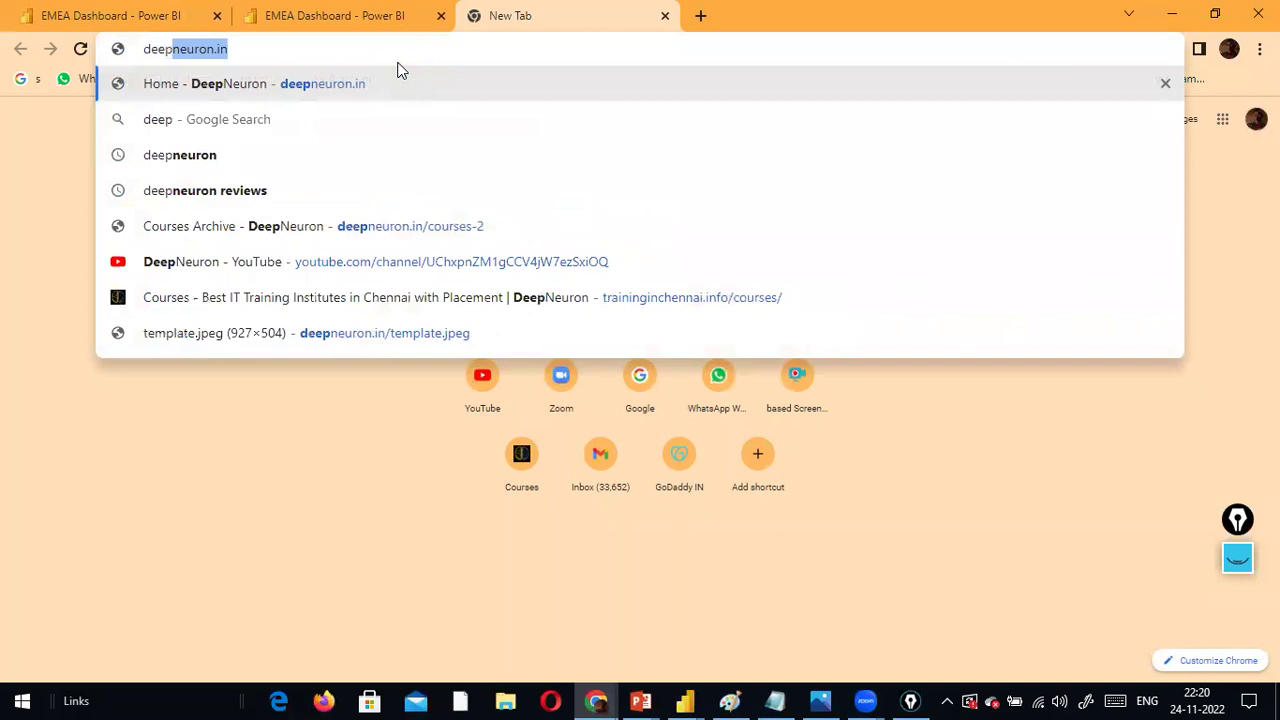
key("Return")
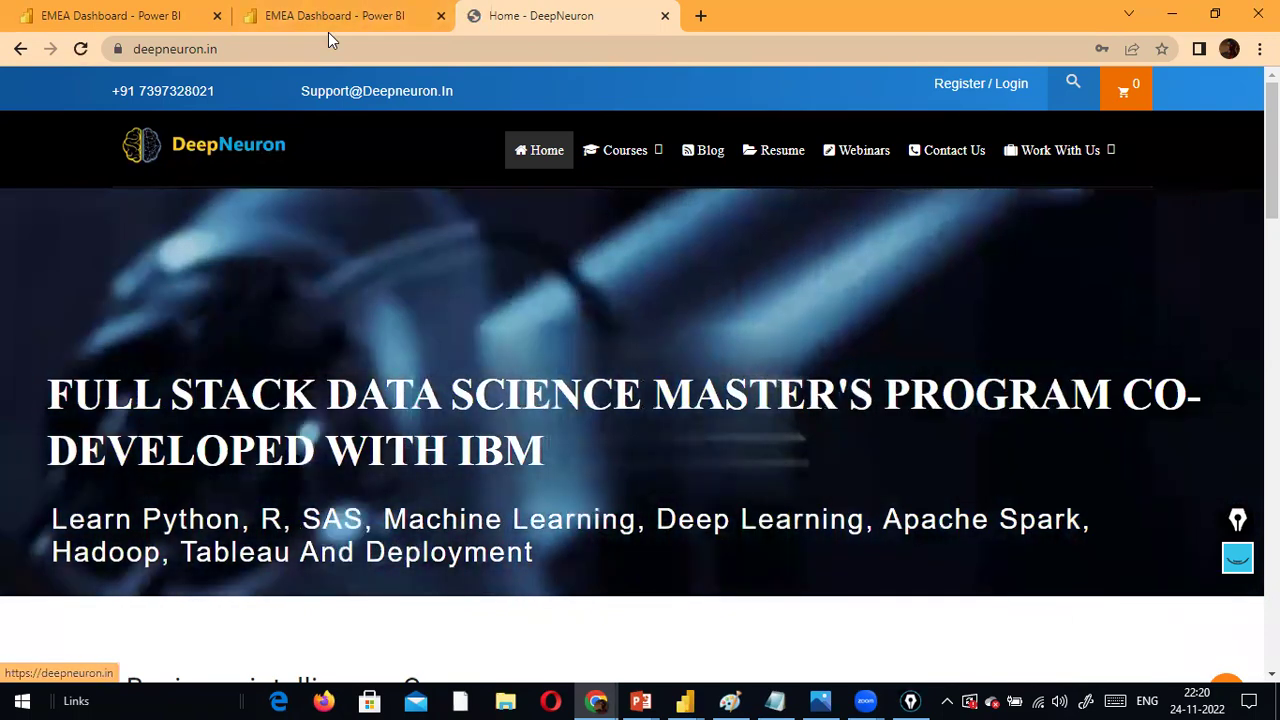
left_click(330, 28)
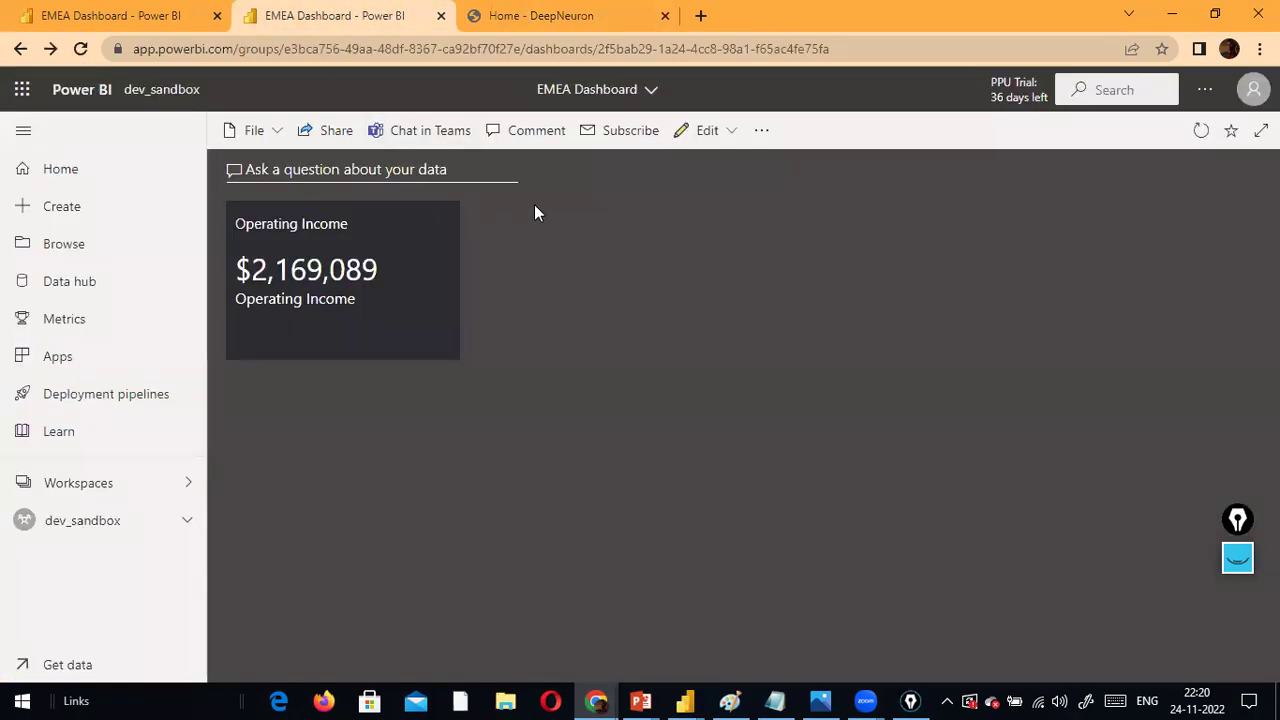
left_click(555, 26)
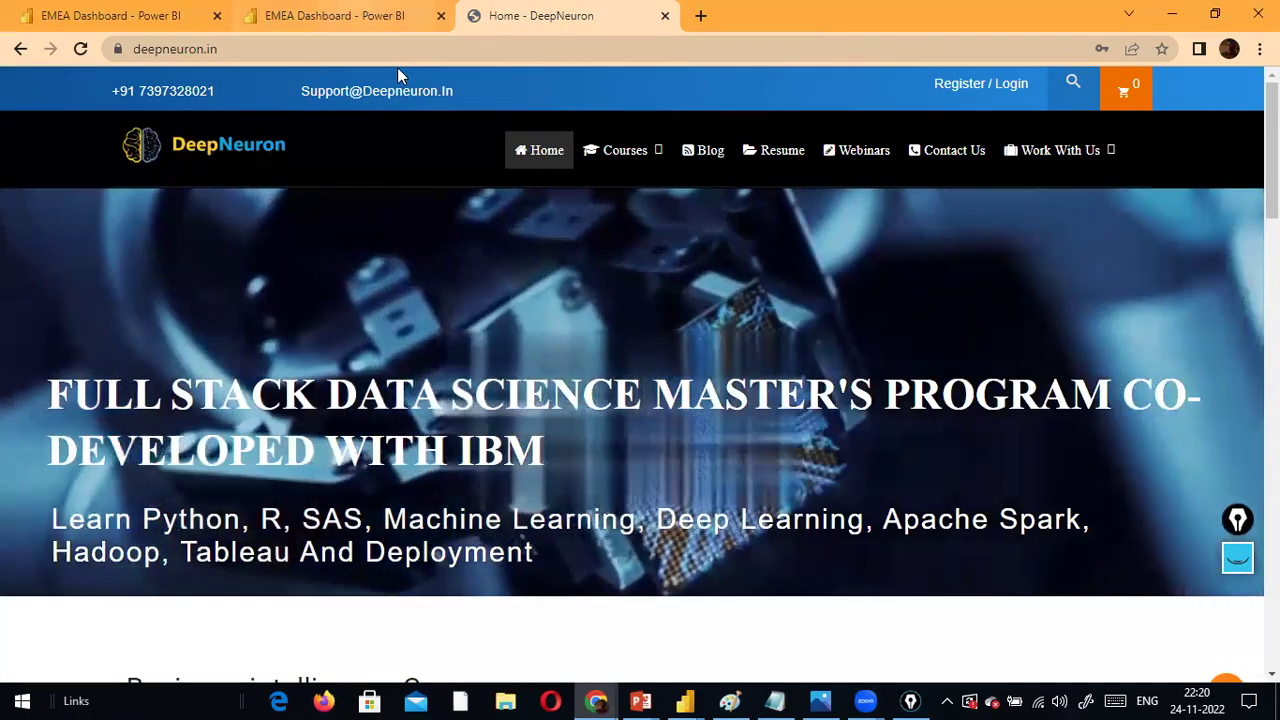
left_click(372, 20)
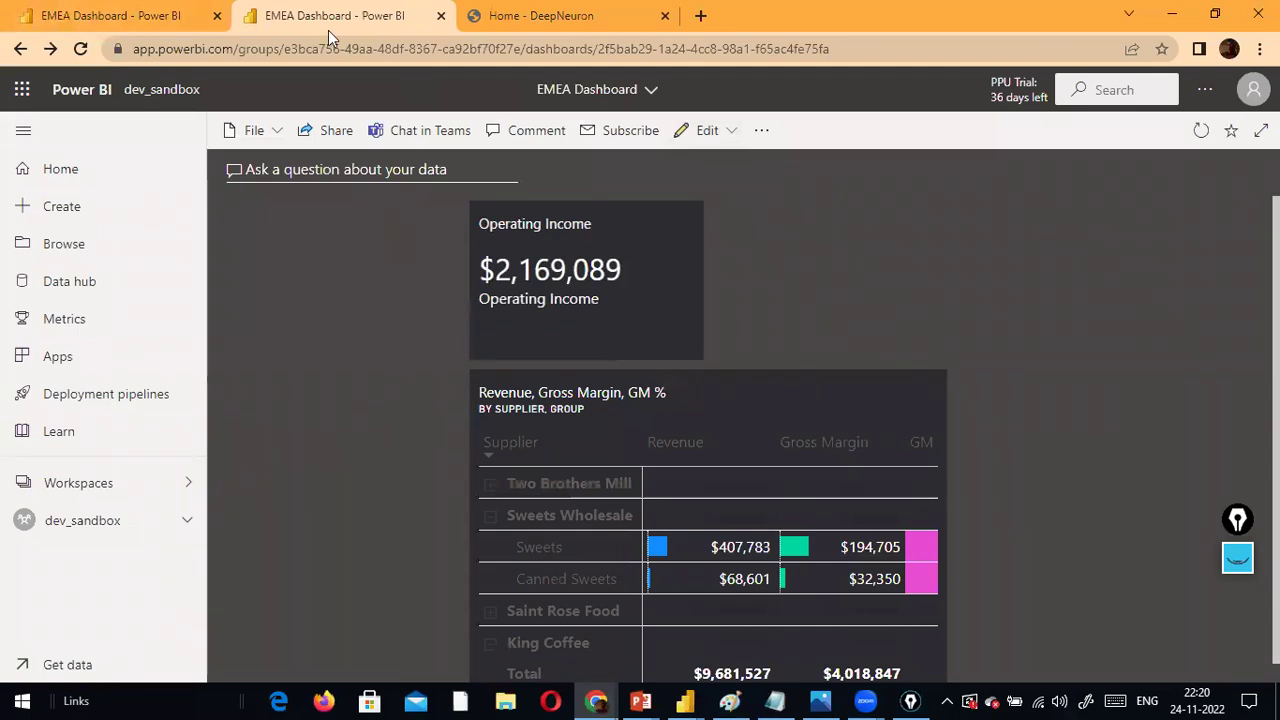
left_click(170, 20)
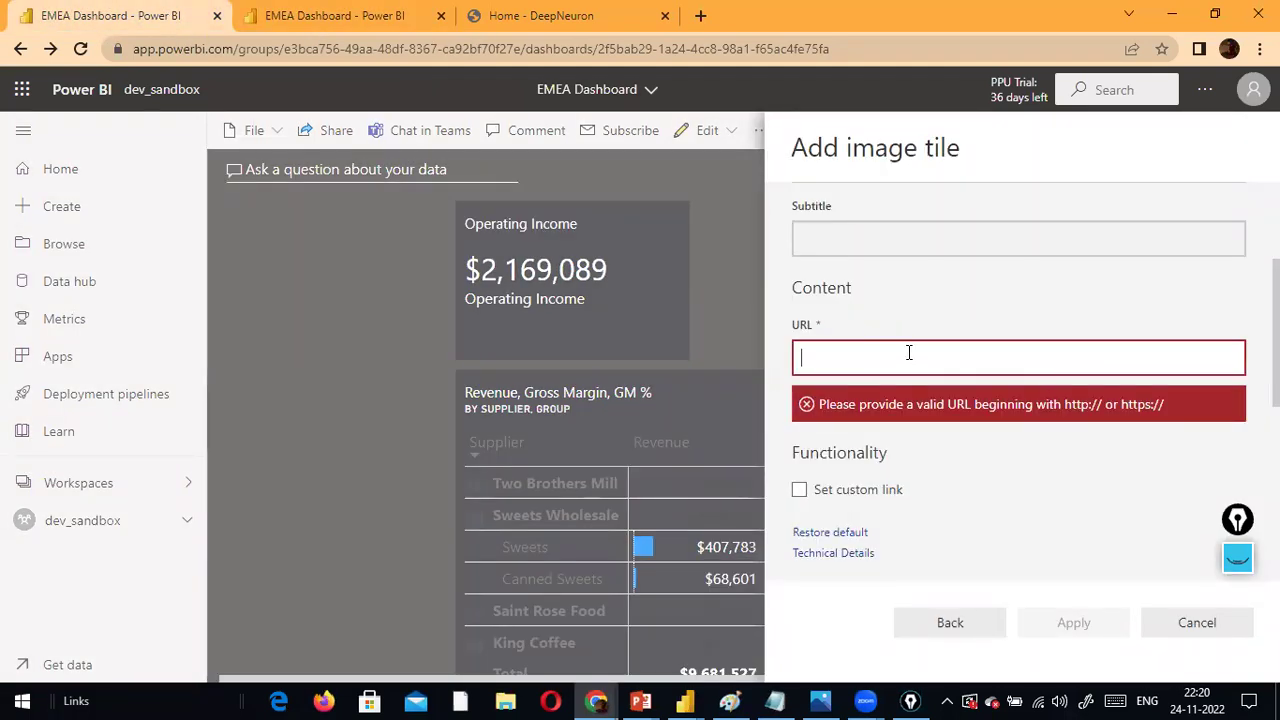
left_click(1177, 622)
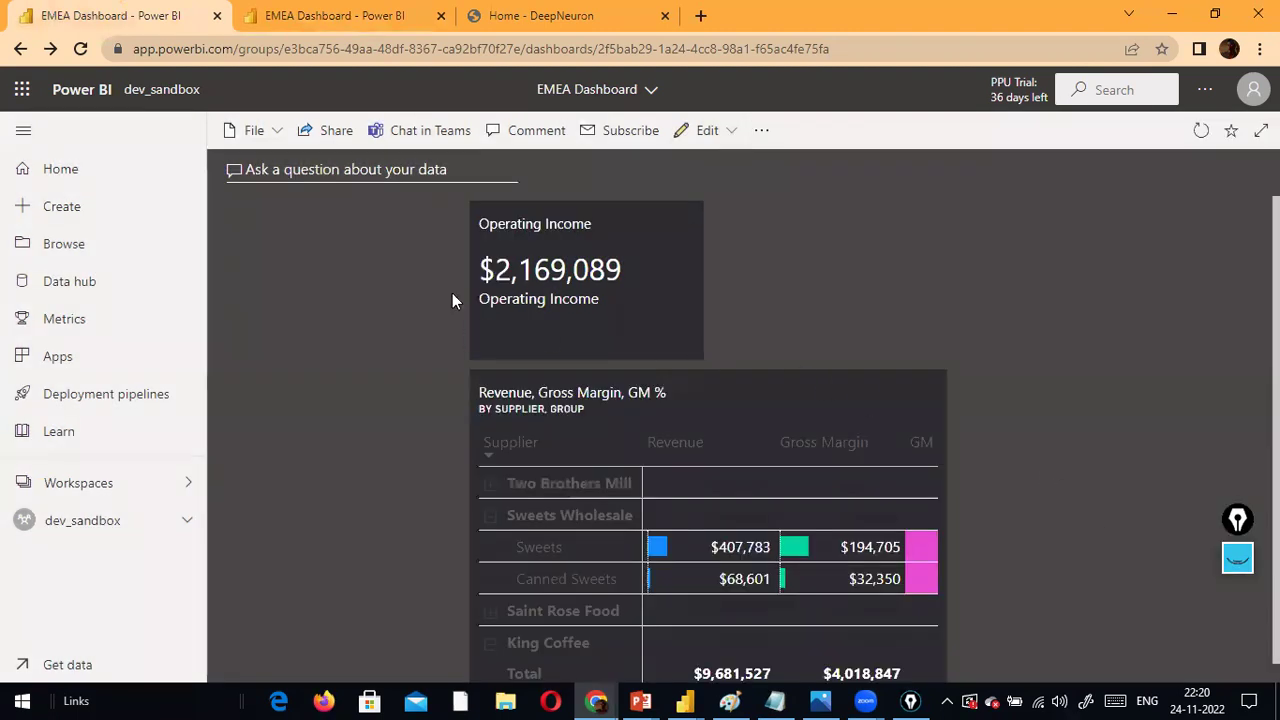
Examine the URL and custom link settings for a new image tile and leave without adding it
left_click(740, 136)
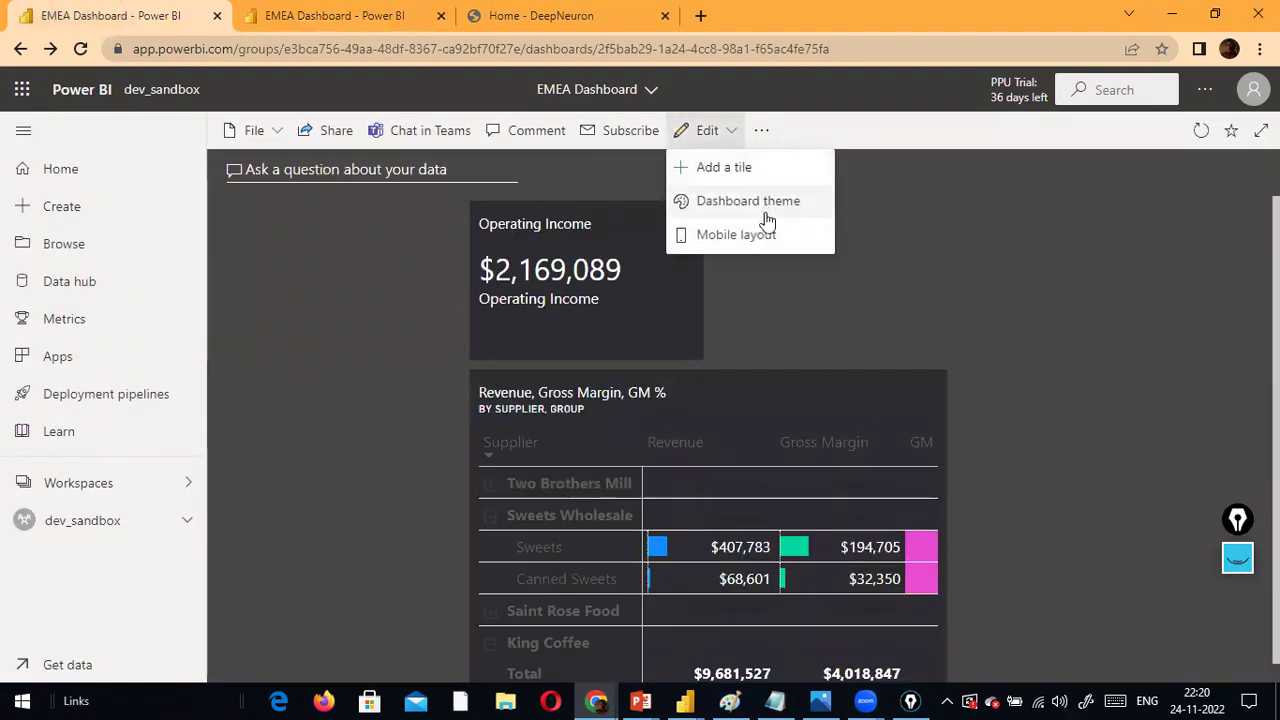
left_click(771, 168)
left_click(1023, 338)
left_click(1074, 622)
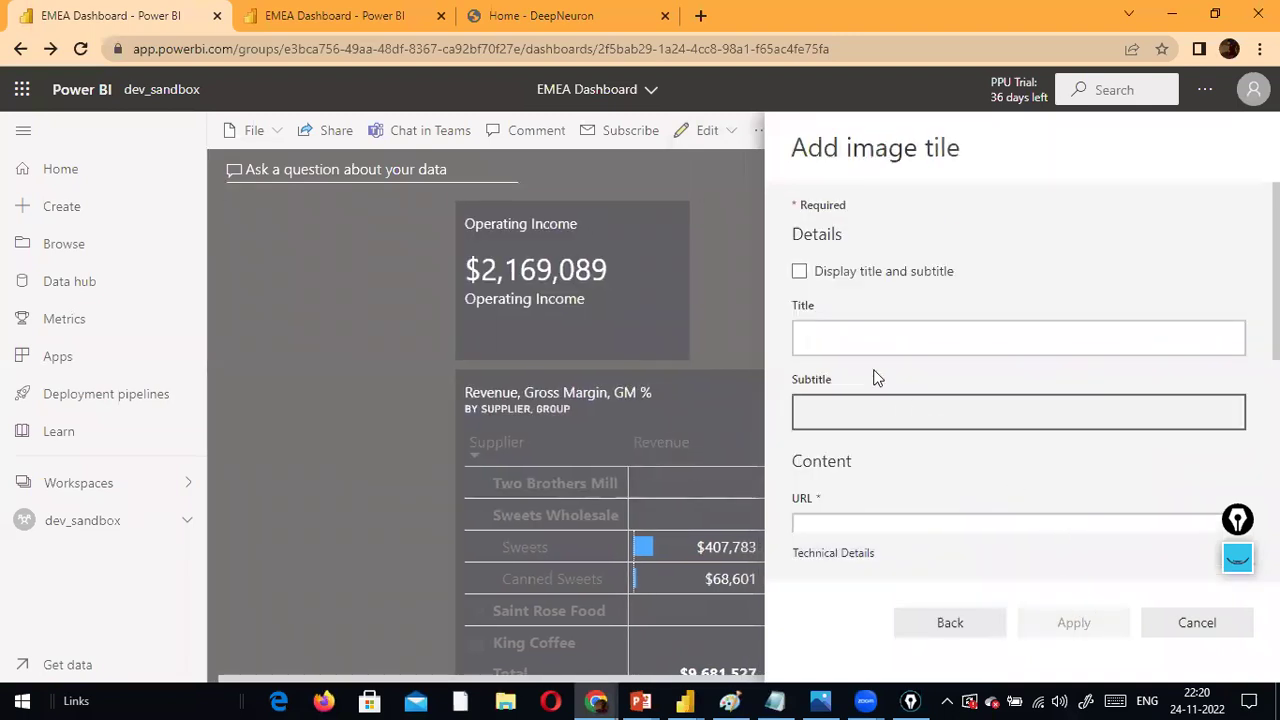
left_click(848, 527)
scroll(880, 530, "down", 2)
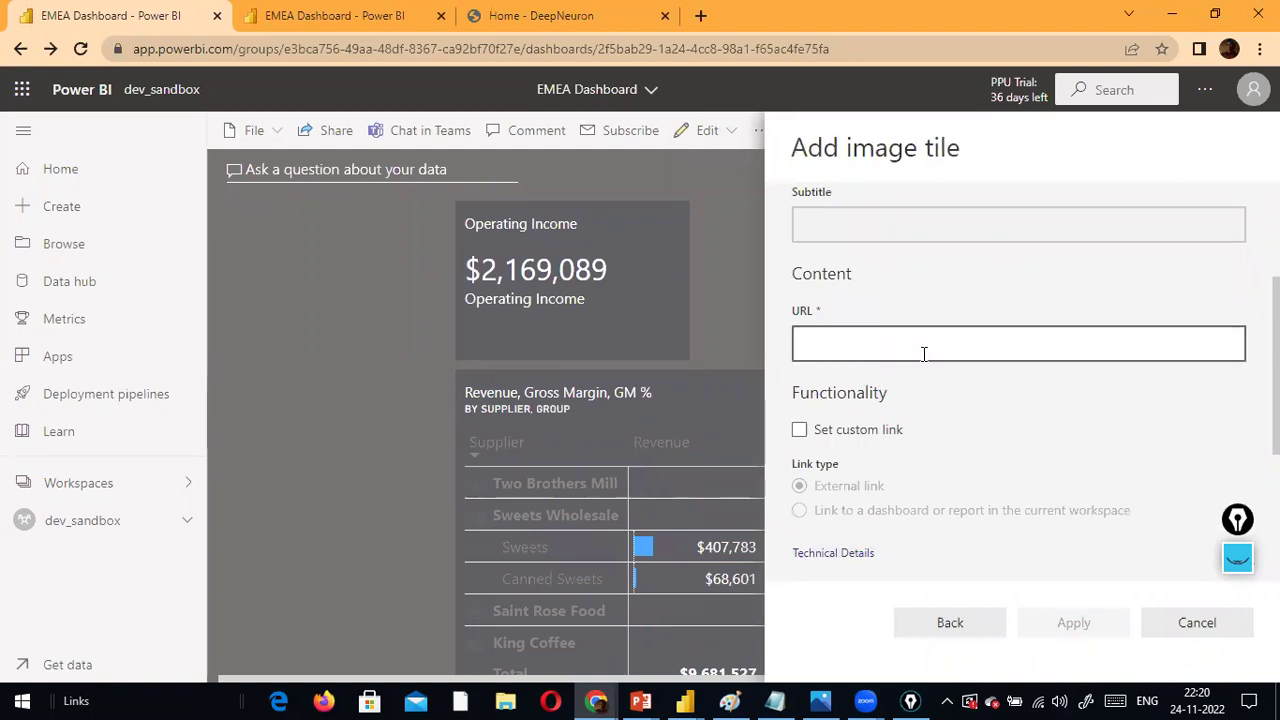
scroll(924, 353, "down", 2)
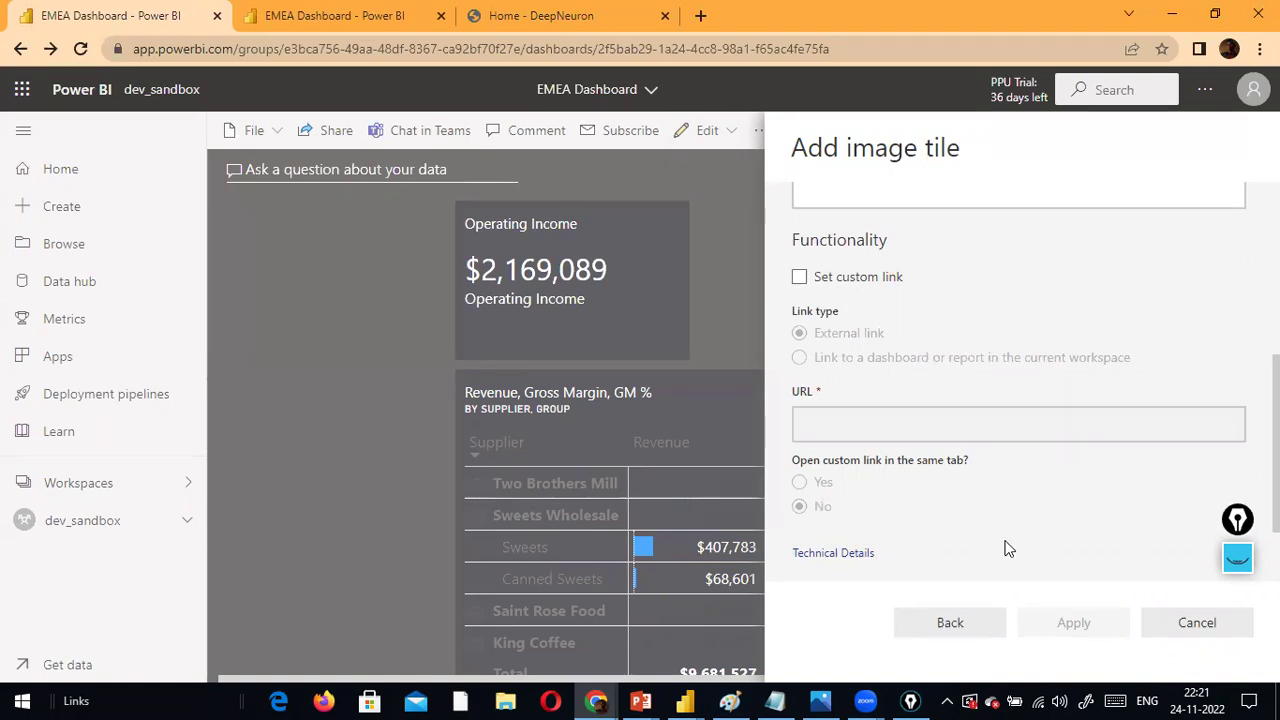
left_click(1185, 622)
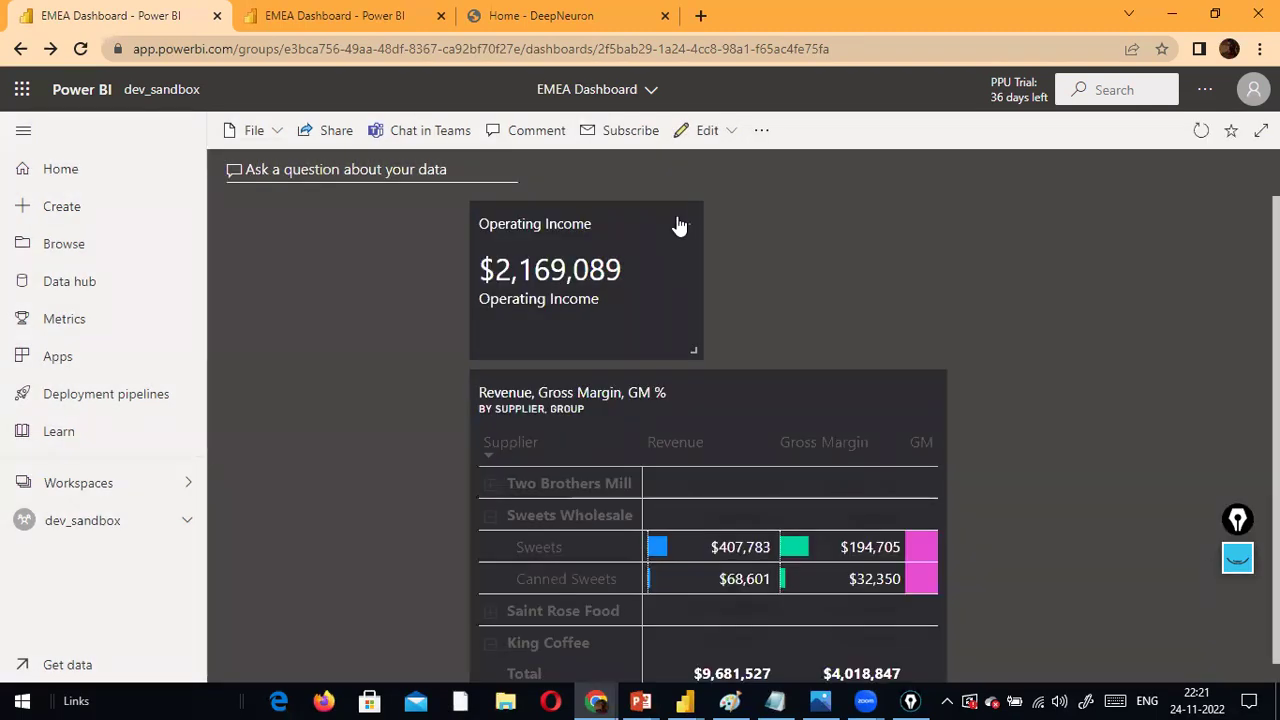
left_click(677, 222)
left_click(817, 194)
left_click(758, 131)
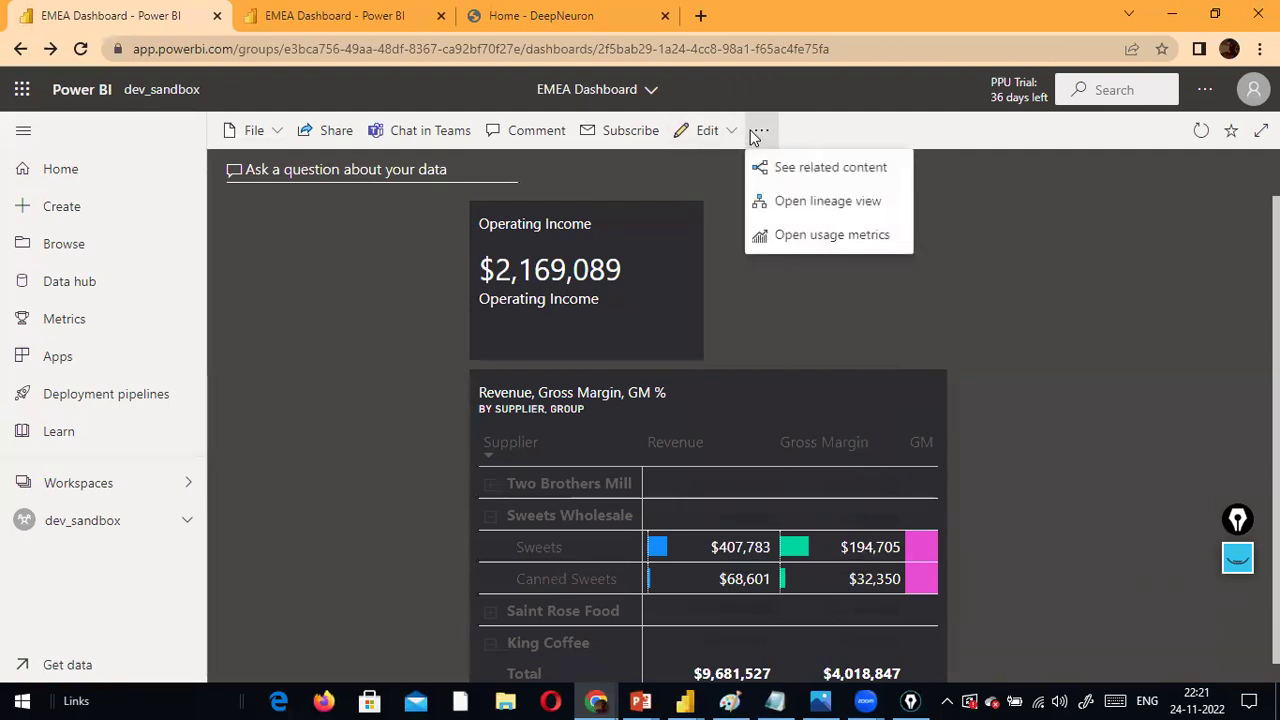
key("Escape")
Add a text box tile titled EMEA DASHBOARD to the dashboard and dismiss the notification
left_click(725, 136)
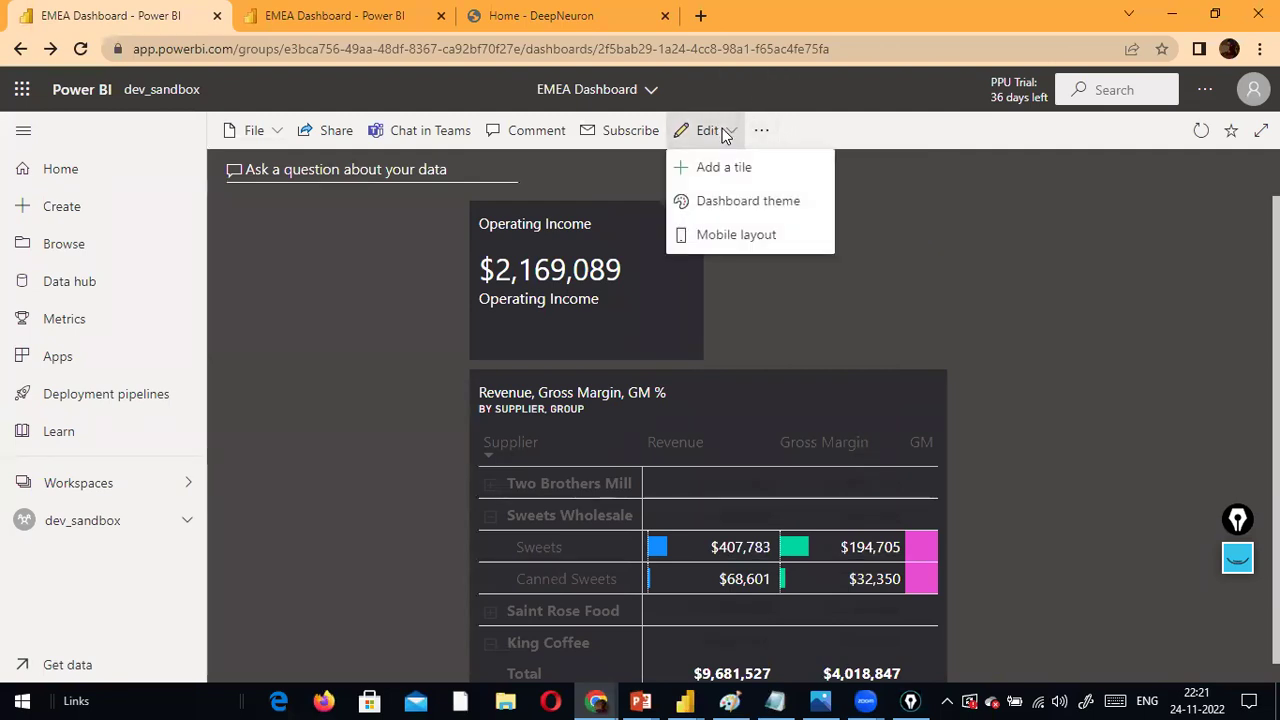
left_click(727, 170)
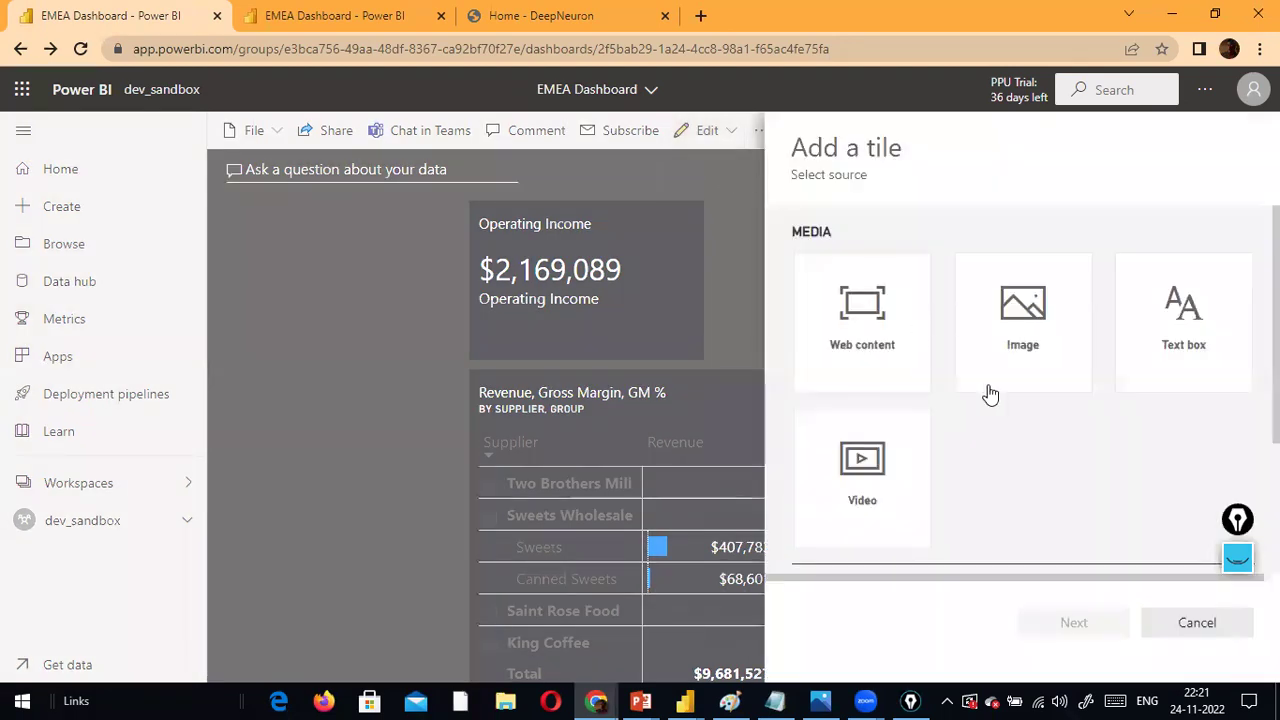
left_click(1204, 366)
left_click(1060, 621)
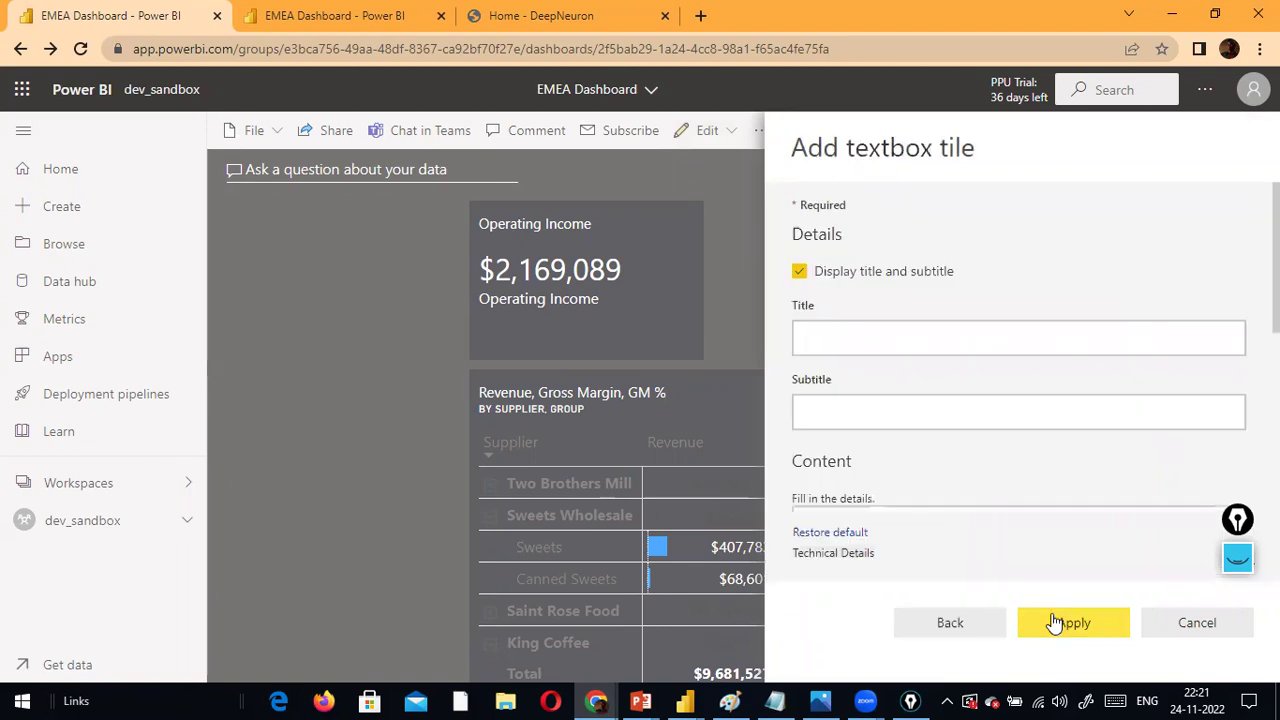
left_click(944, 344)
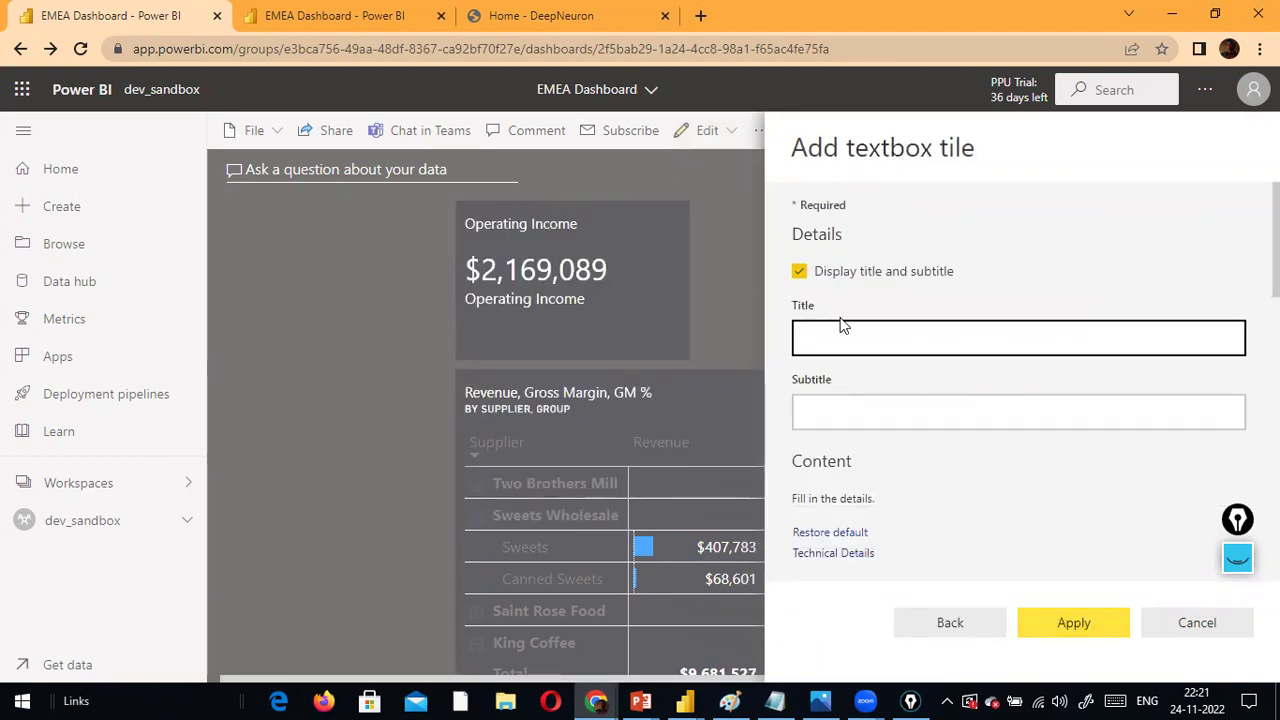
type("EMEA ")
type("DAs")
type("SHBOAR")
type("D")
left_click(1032, 627)
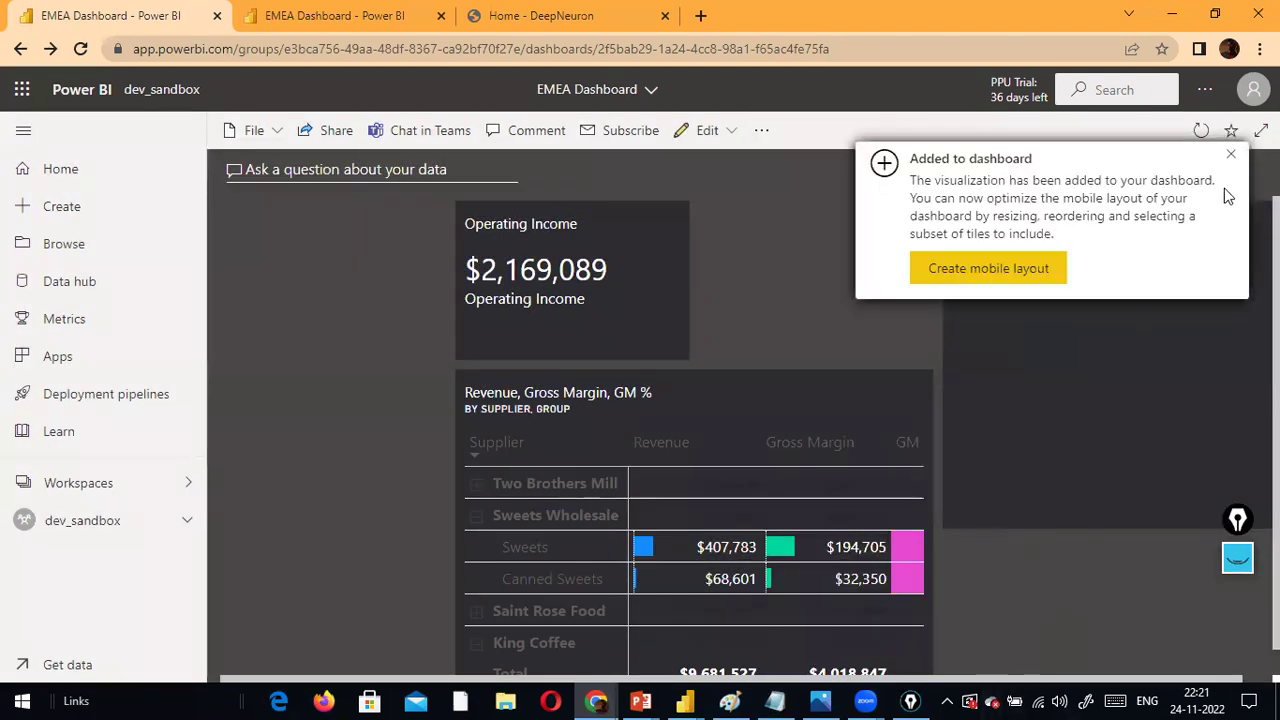
left_click(1230, 155)
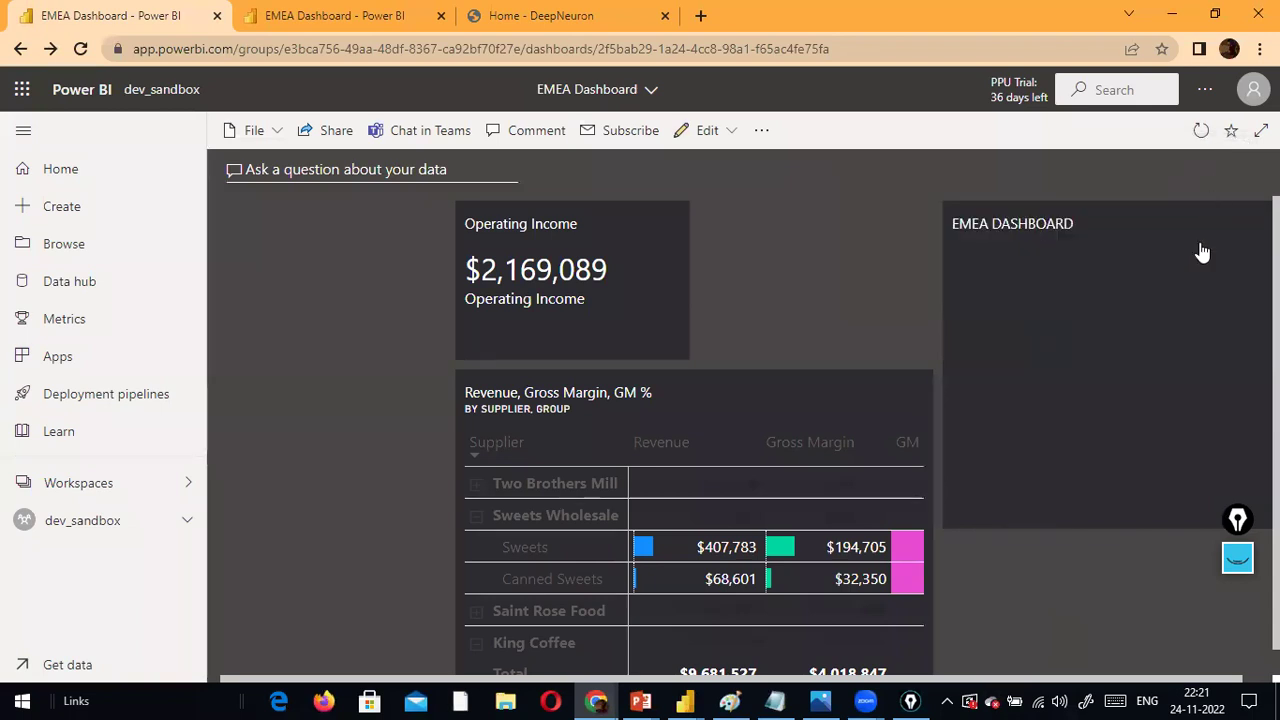
Arrange the EMEA DASHBOARD tile as a one-row banner three columns wide across the top, with the Operating Income tile beneath it in the first column
left_click_drag(1111, 314, 974, 363)
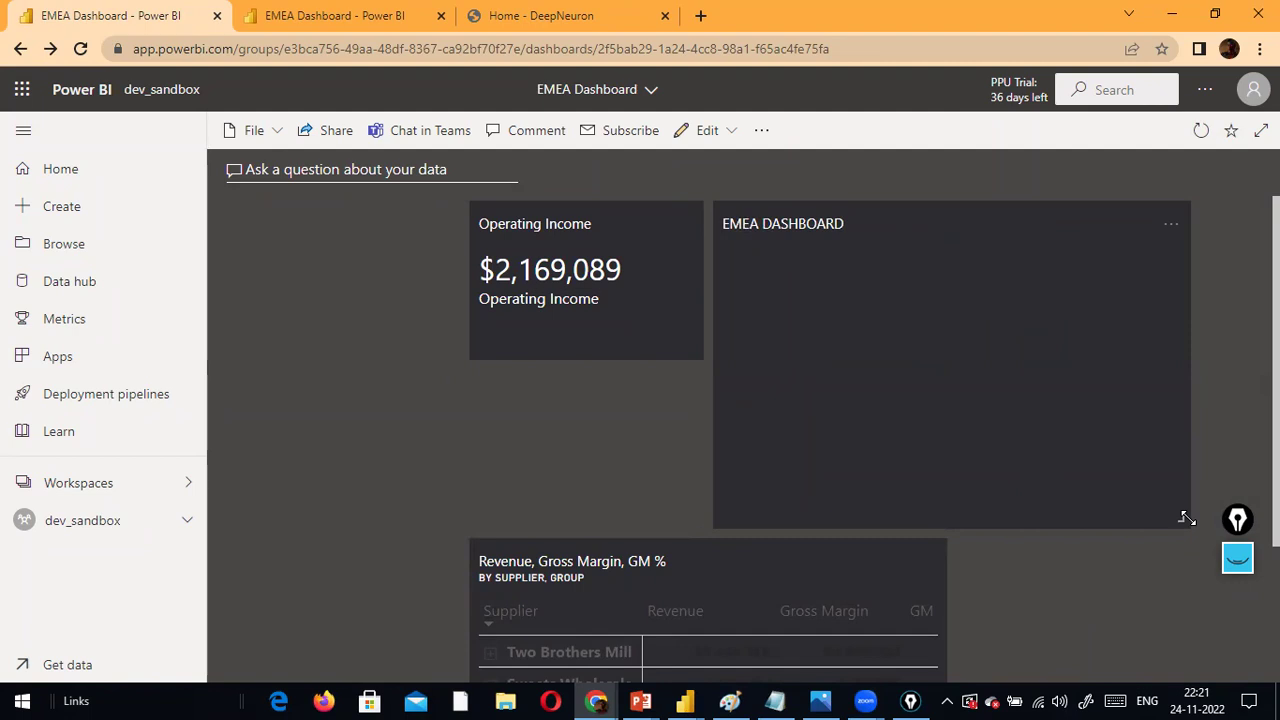
left_click_drag(1183, 520, 905, 240)
left_click_drag(632, 313, 388, 483)
left_click_drag(757, 329, 345, 321)
left_click_drag(448, 358, 800, 300)
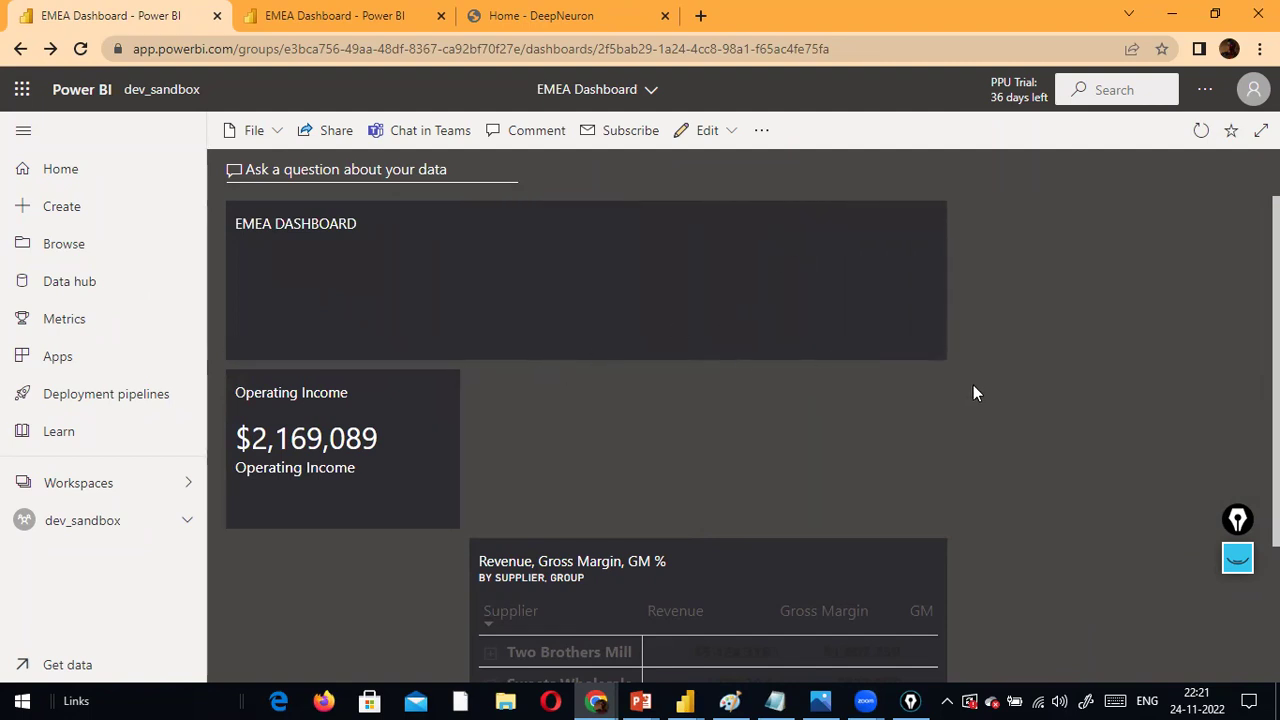
left_click_drag(945, 357, 916, 346)
left_click_drag(712, 356, 725, 258)
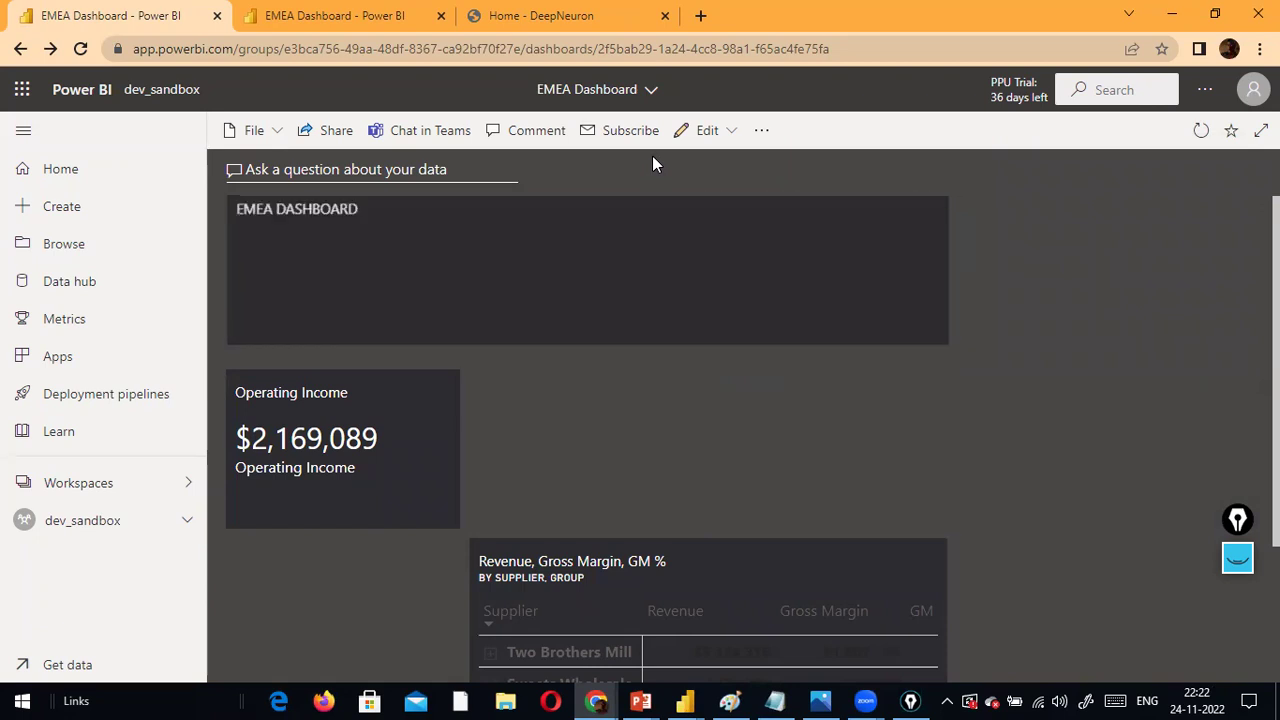
Move the supplier matrix tile to the first column, directly below the Operating Income tile
left_click_drag(717, 606, 503, 603)
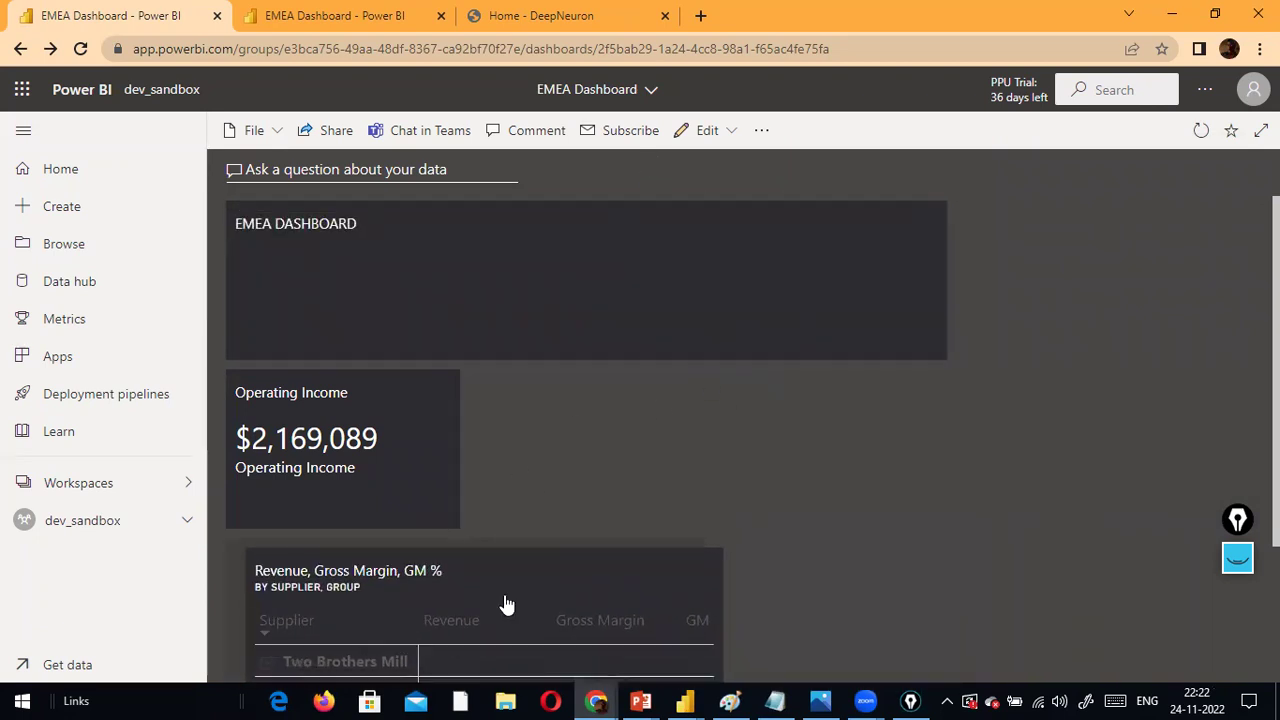
scroll(774, 459, "down", 2)
scroll(774, 459, "up", 2)
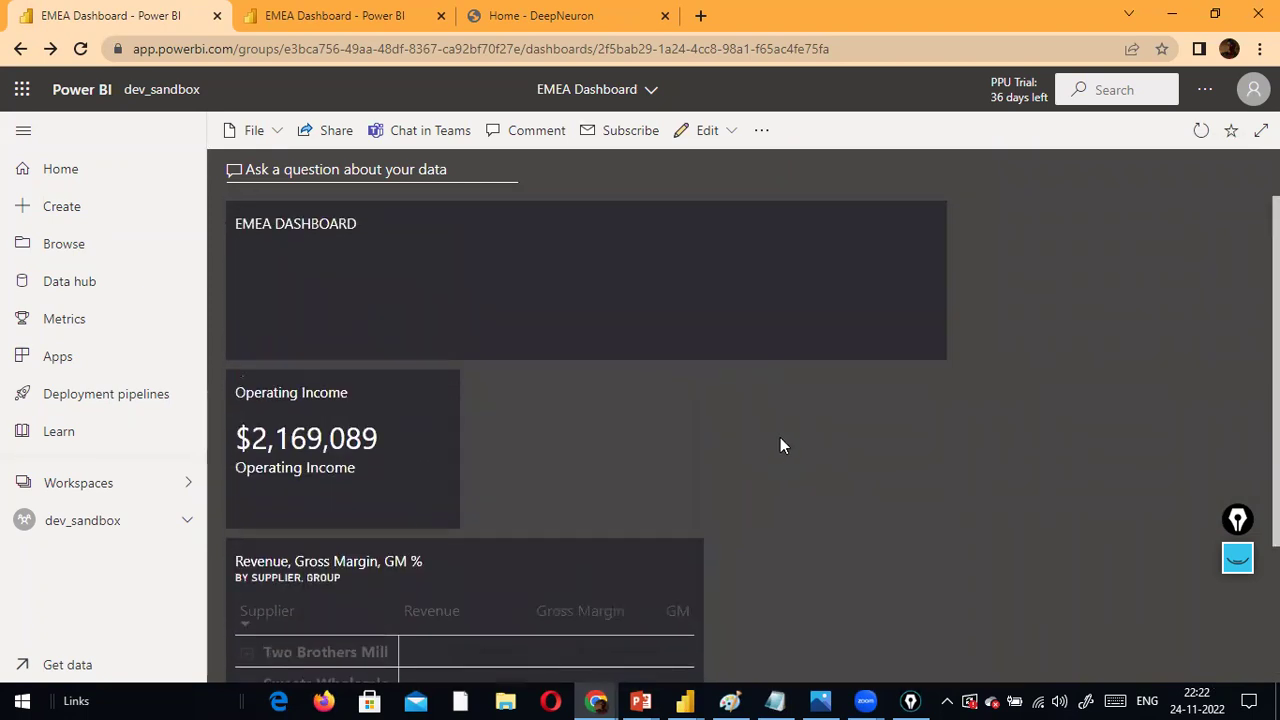
Examine the embed code and custom link settings for a new web content tile and leave without adding it
left_click(731, 135)
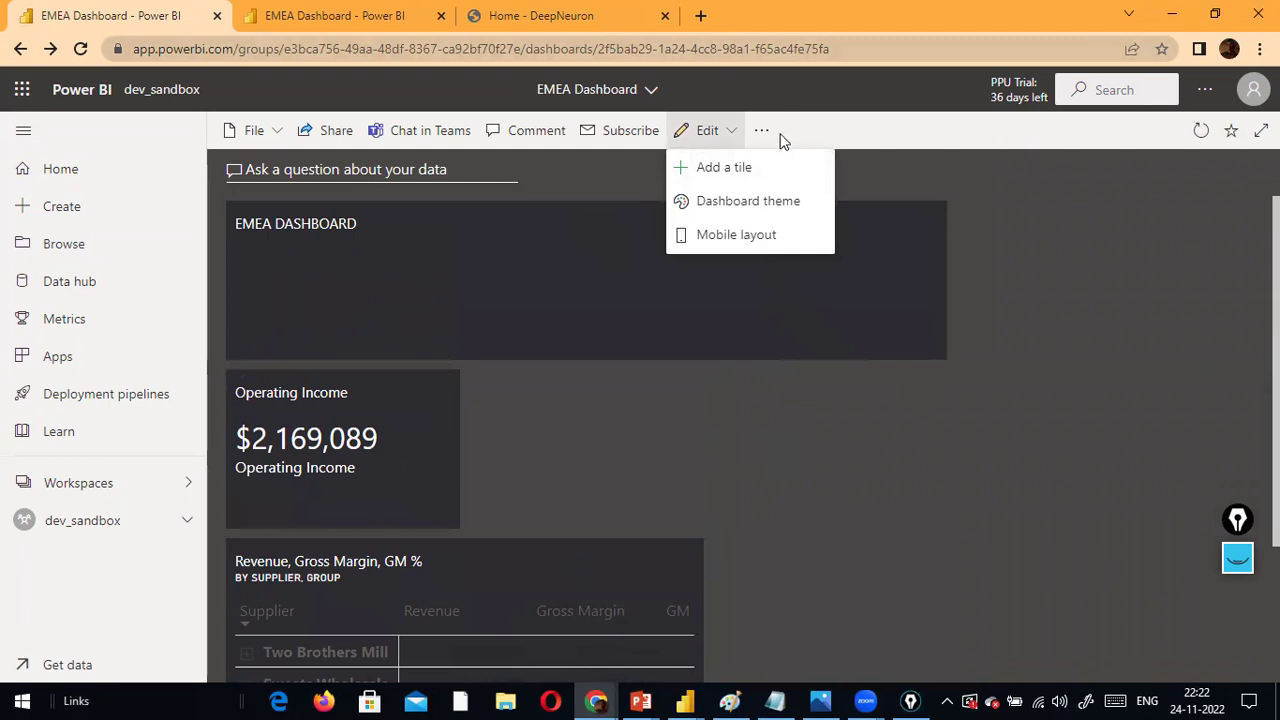
left_click(781, 418)
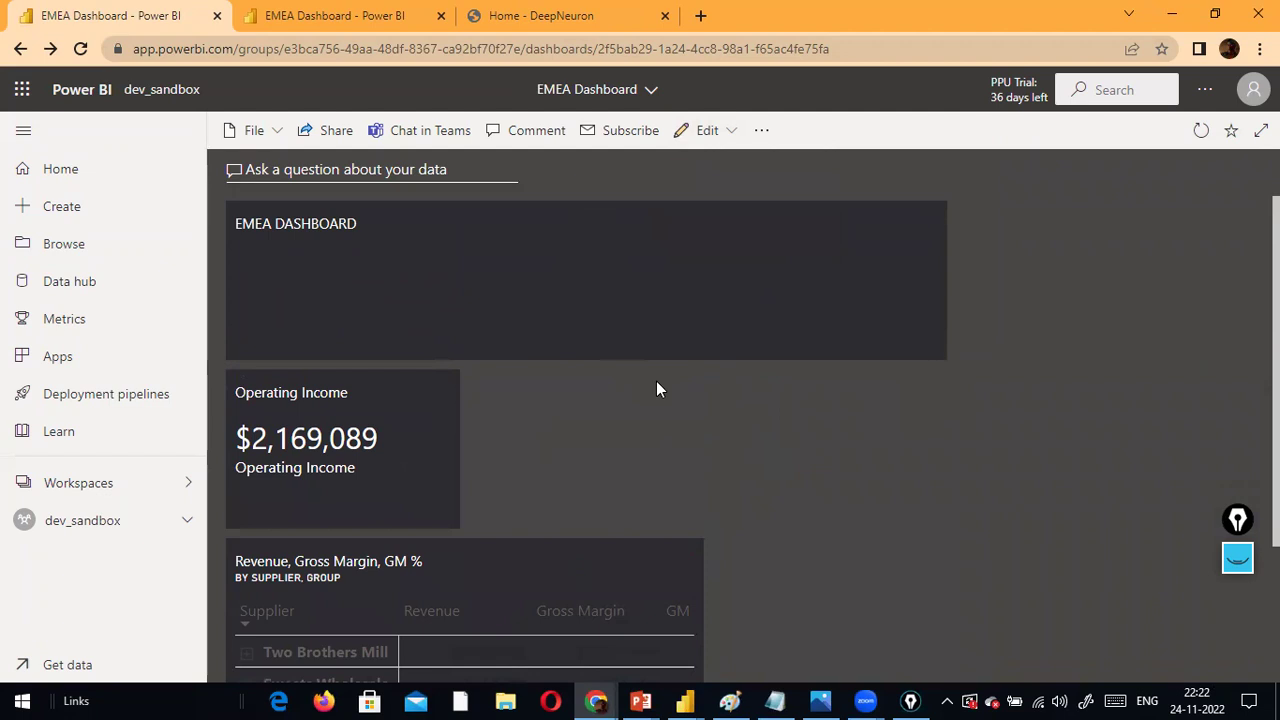
left_click(733, 131)
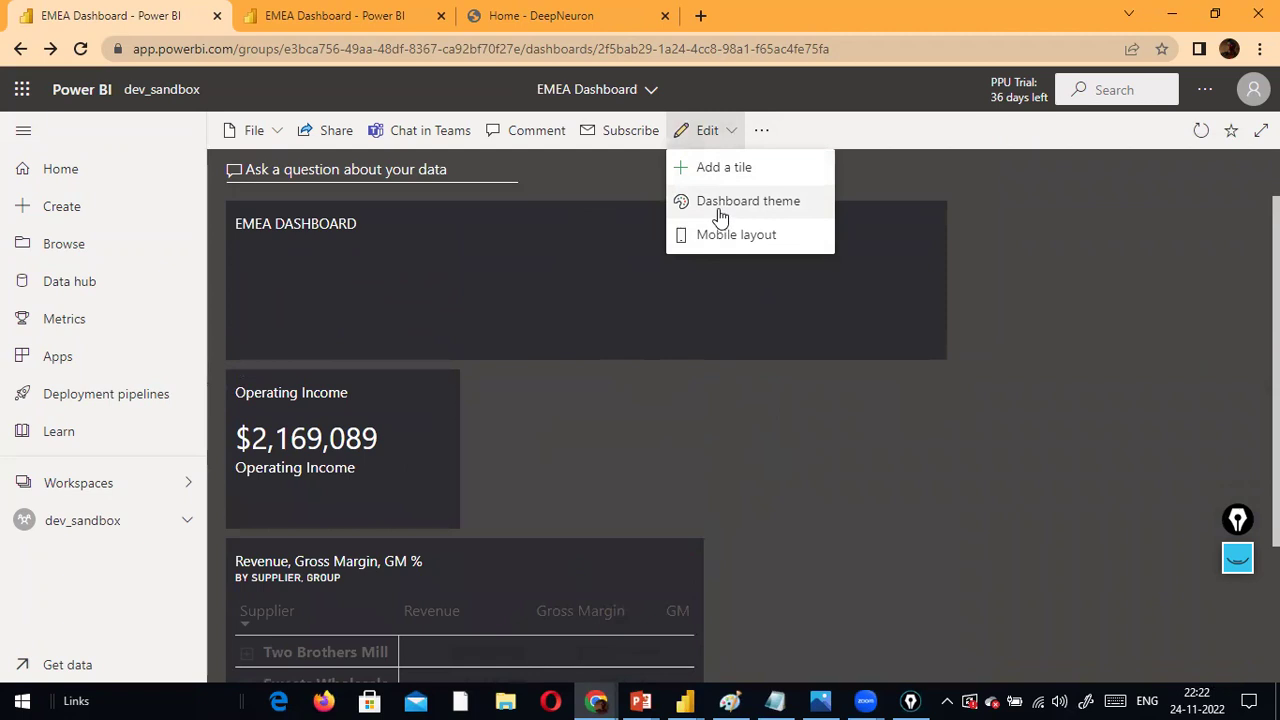
left_click(737, 168)
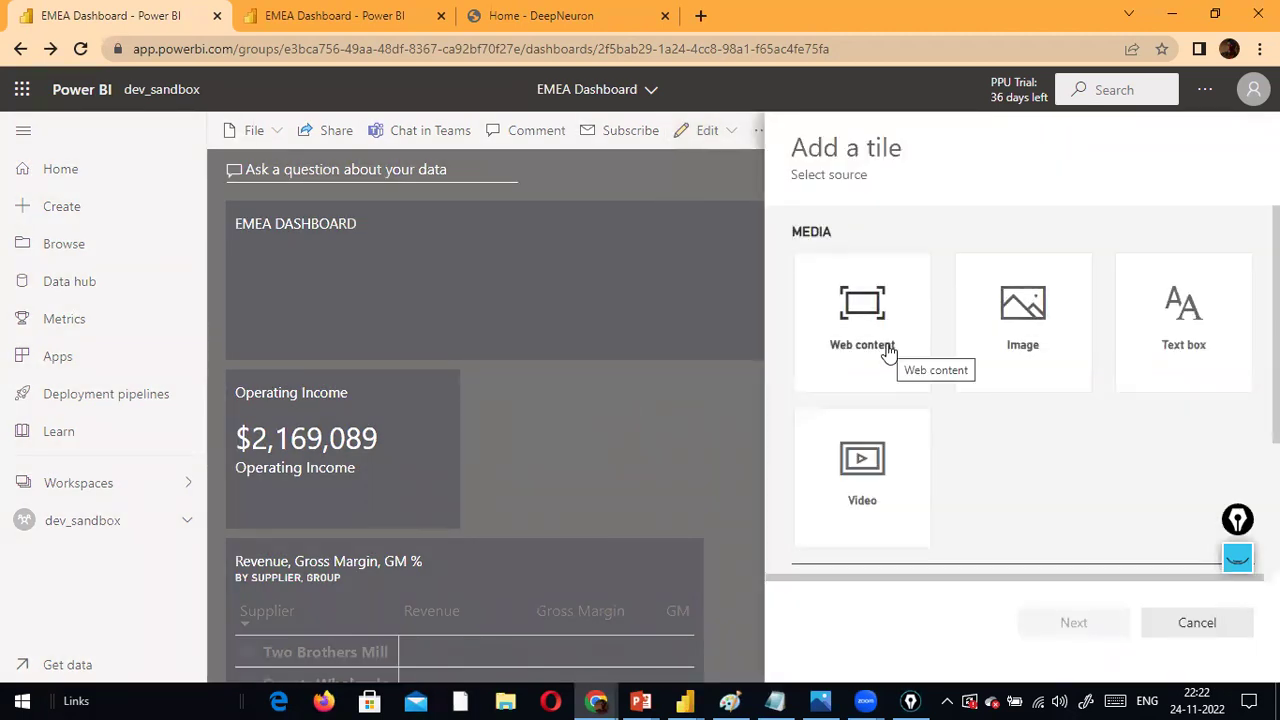
left_click(888, 353)
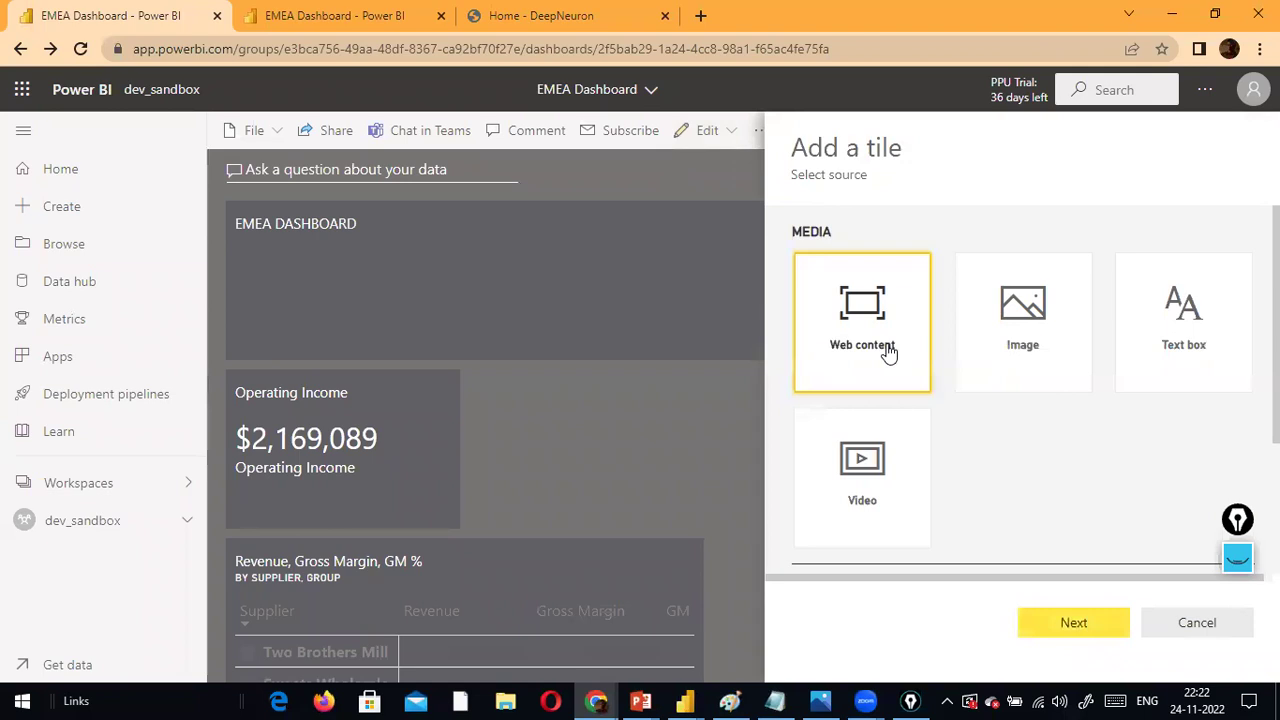
left_click(1073, 623)
left_click(873, 519)
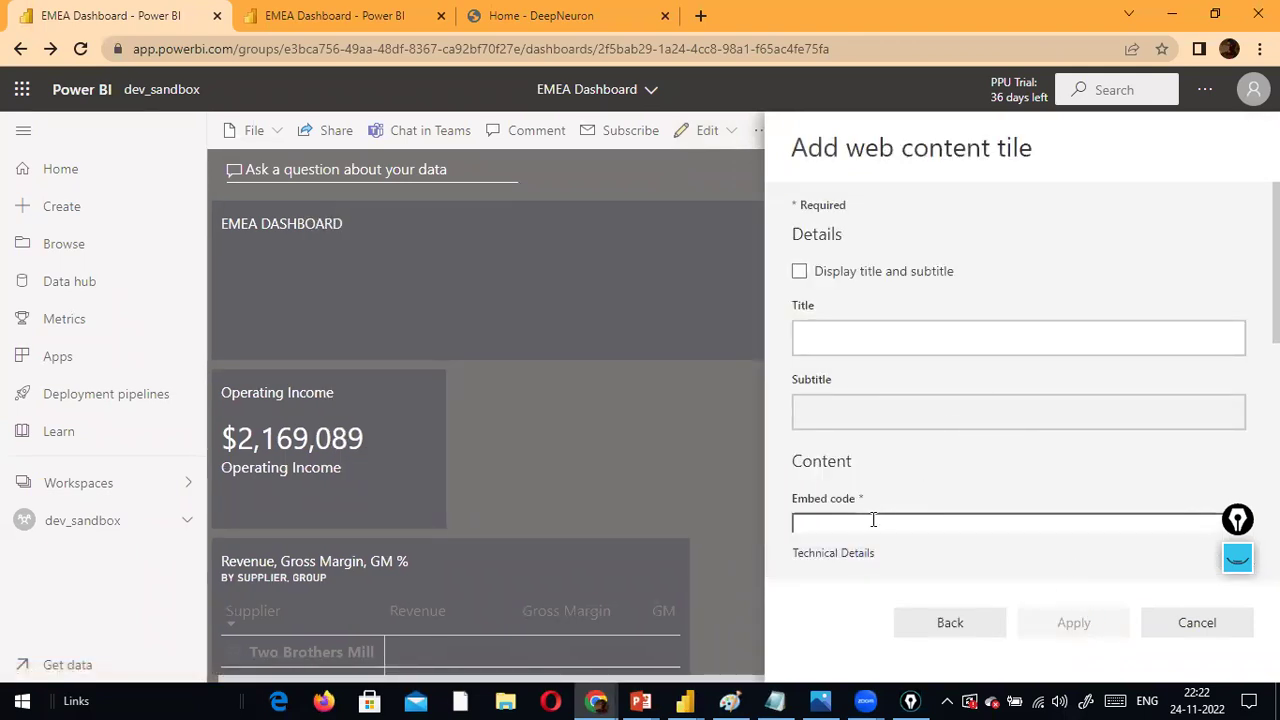
scroll(873, 519, "down", 4)
scroll(863, 400, "up", 2)
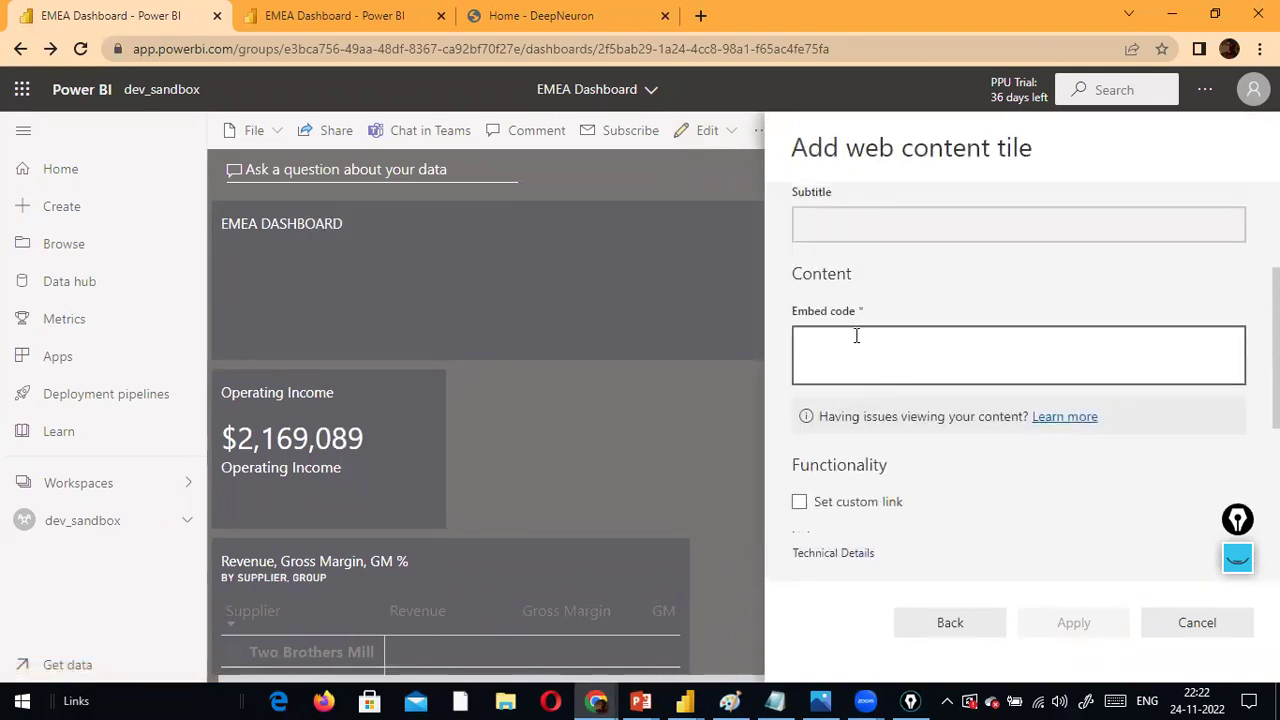
scroll(946, 406, "down", 2)
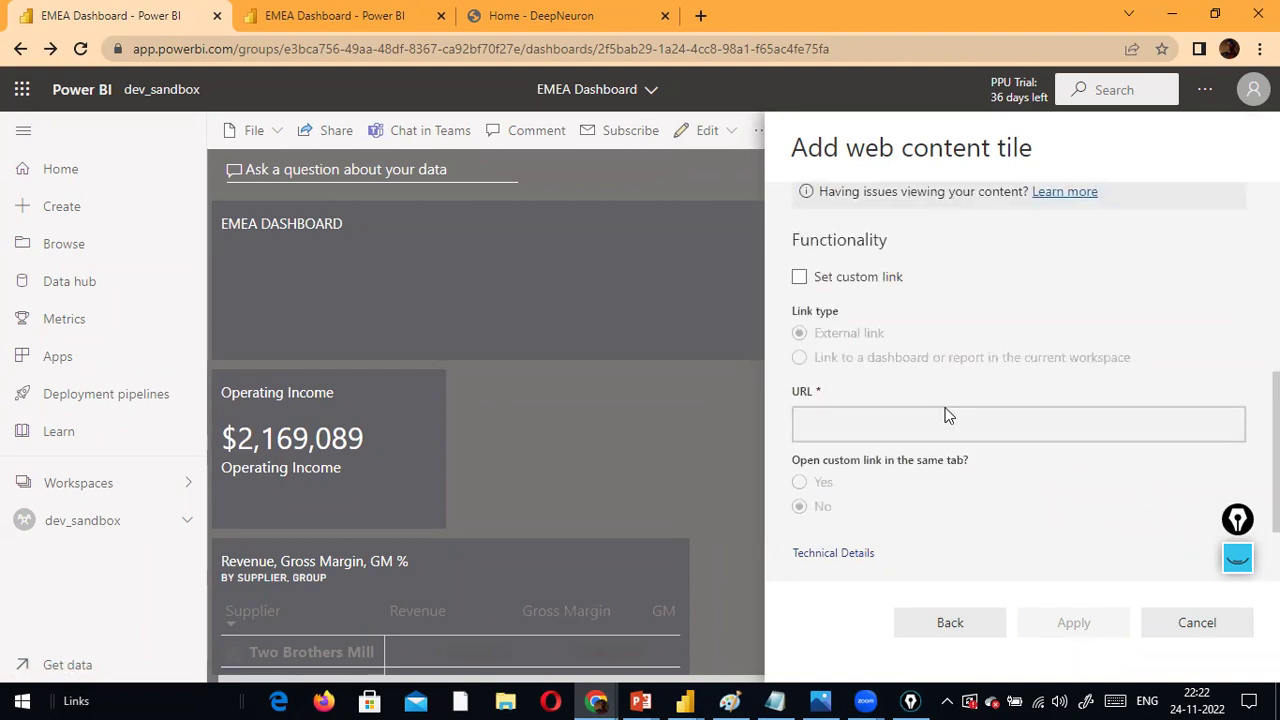
scroll(946, 406, "up", 3)
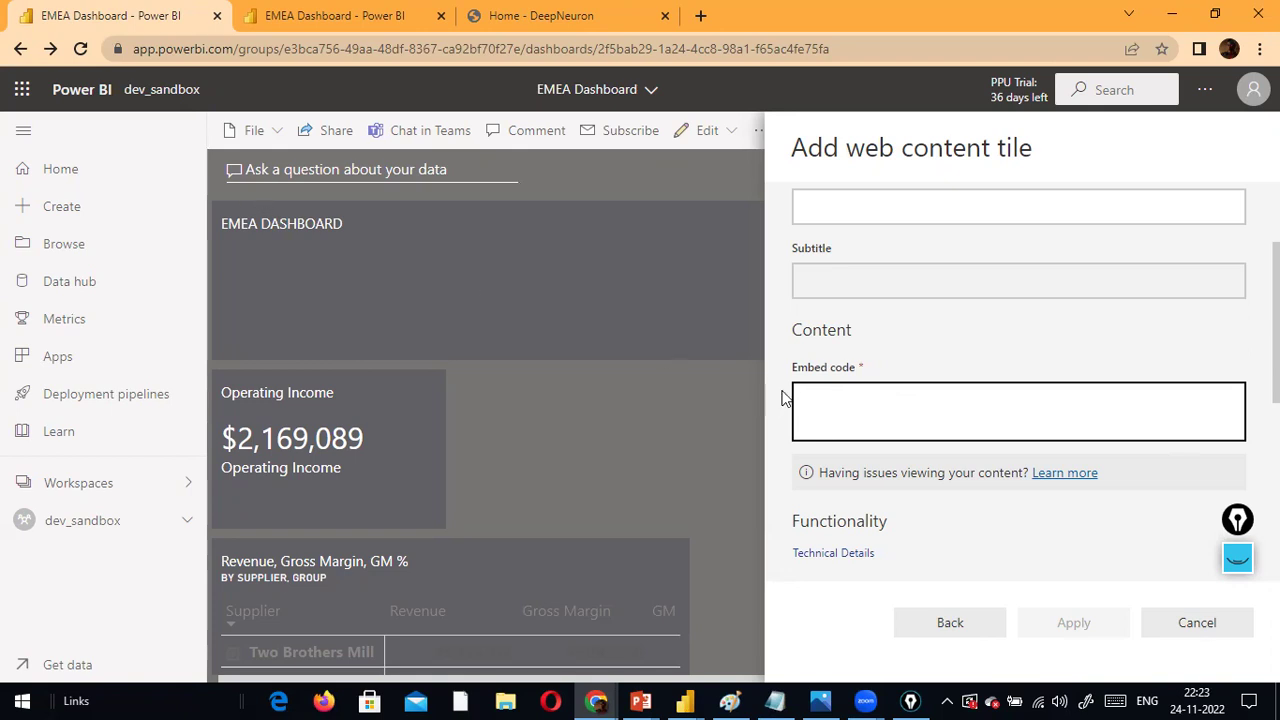
scroll(921, 463, "down", 3)
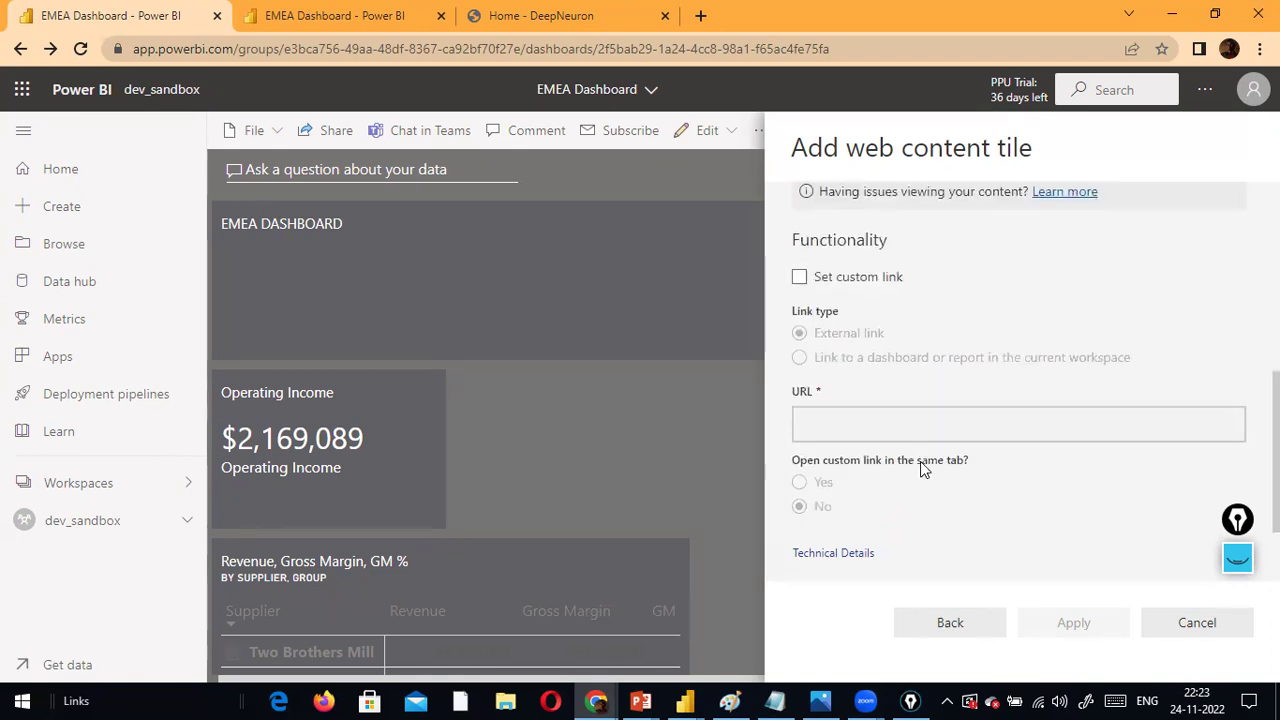
left_click(1170, 624)
Look through the media and real-time data sources offered for a new tile and leave without adding one
left_click(762, 131)
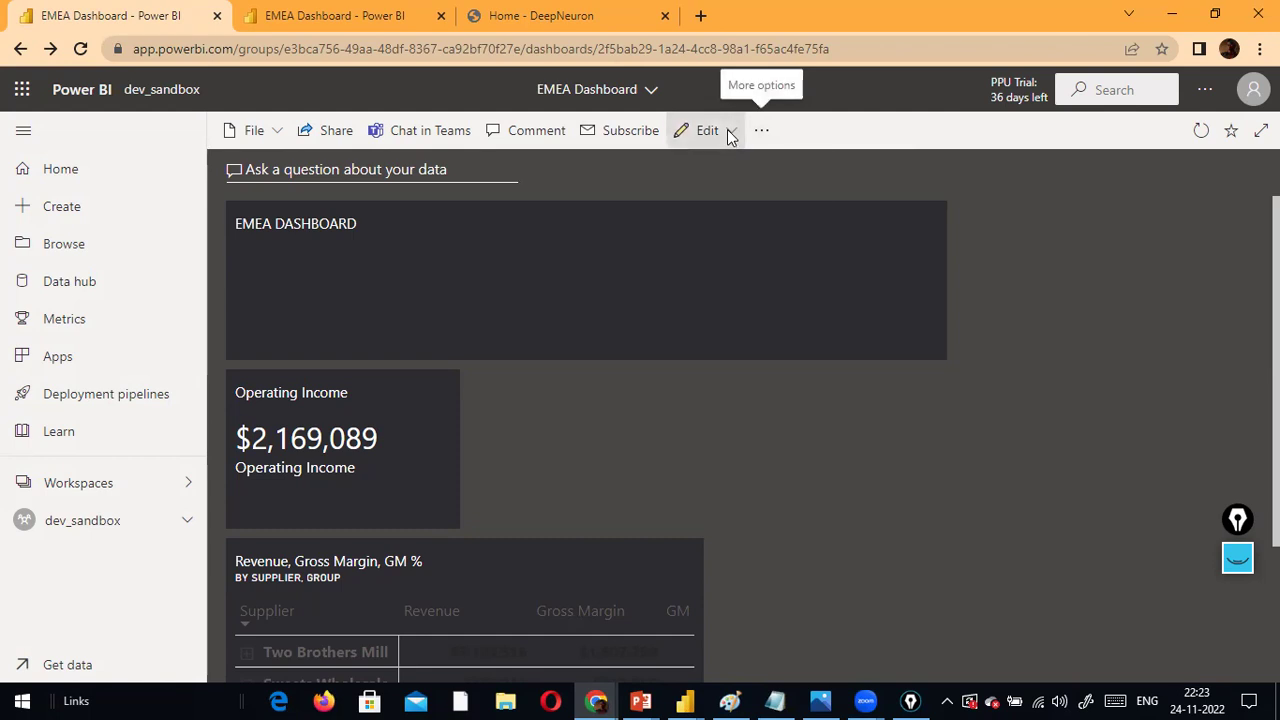
left_click(730, 138)
left_click(712, 166)
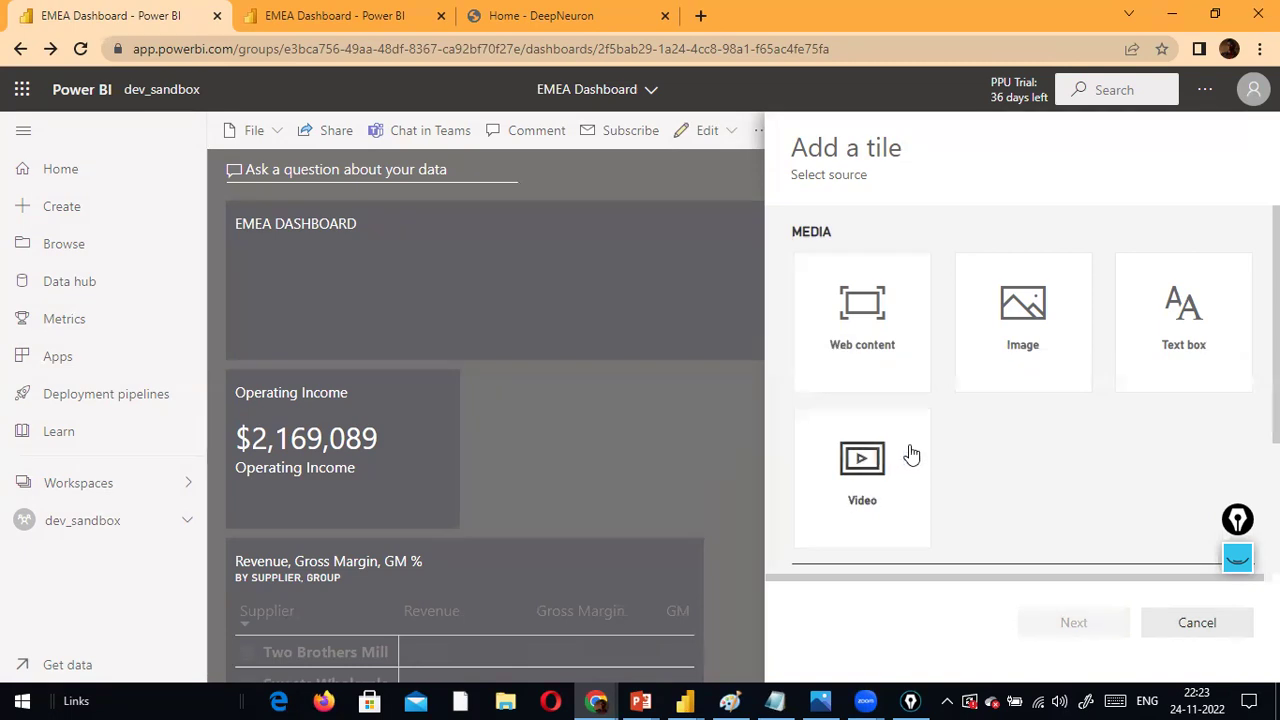
scroll(909, 453, "down", 2)
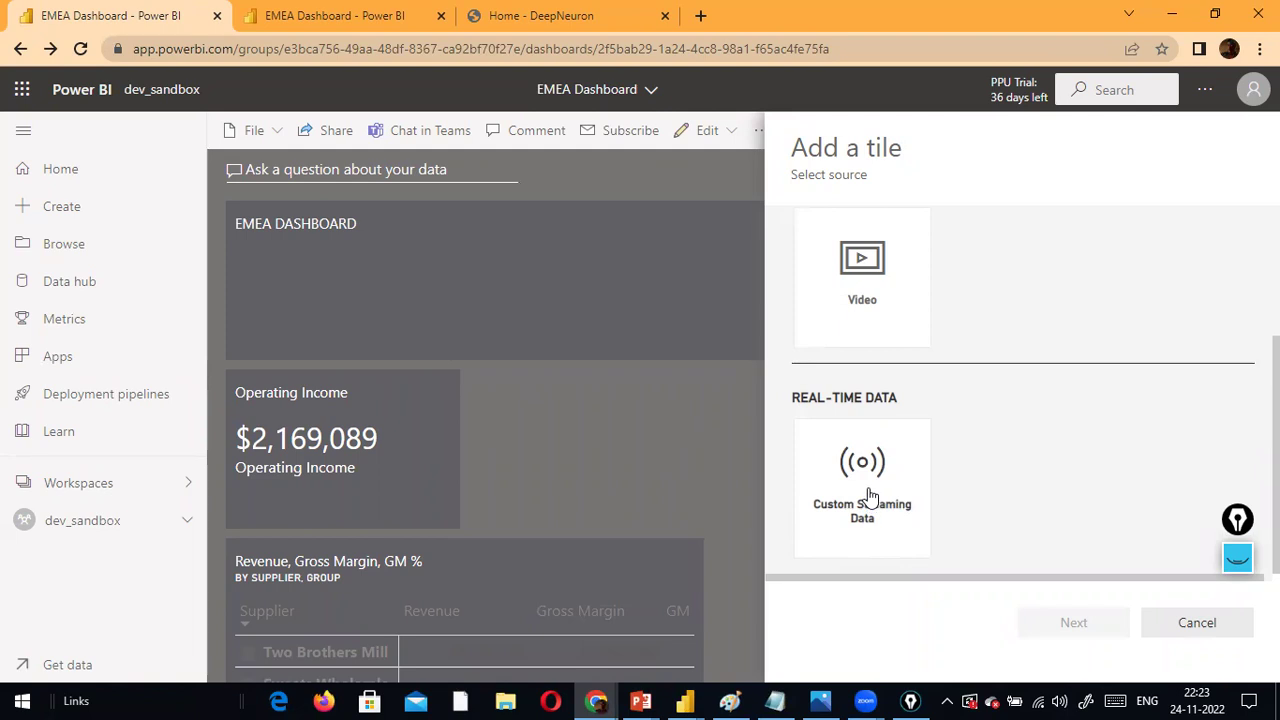
scroll(869, 386, "up", 2)
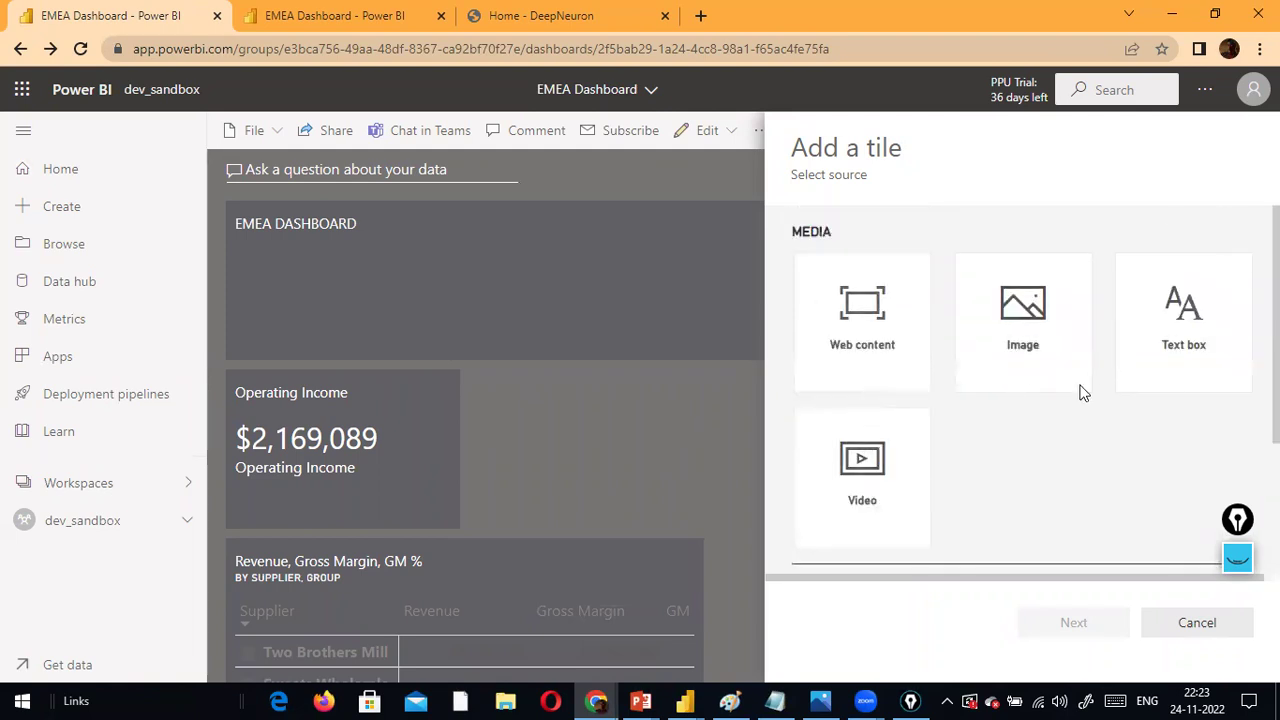
scroll(1080, 412, "down", 1)
scroll(1078, 413, "up", 1)
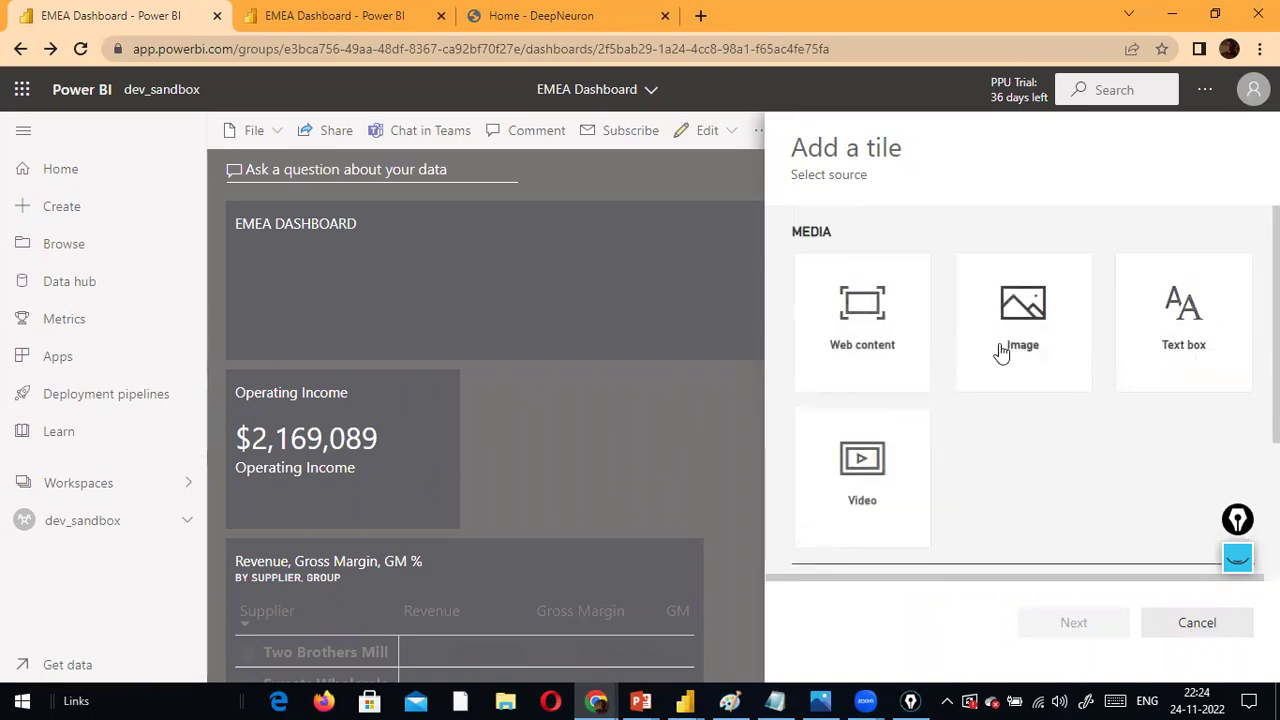
left_click(1197, 643)
Open the dashboard theme settings and choose the Color-blind friendly theme
left_click(727, 132)
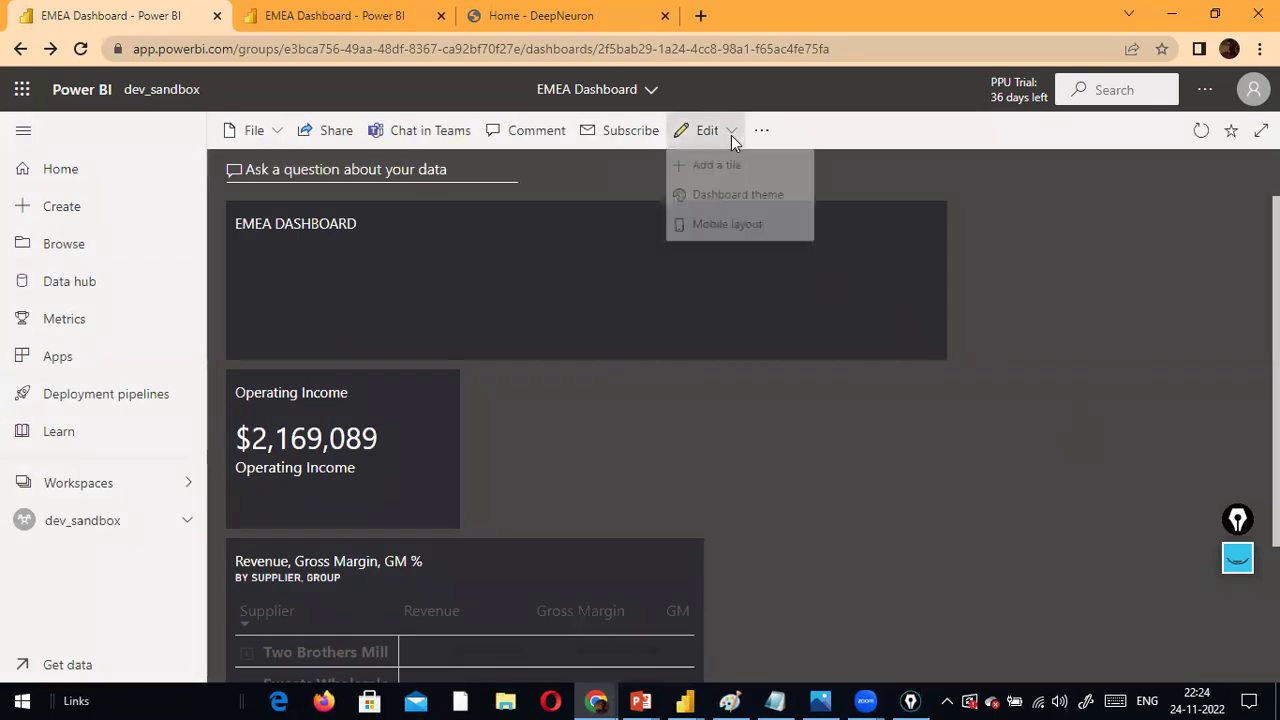
left_click(728, 202)
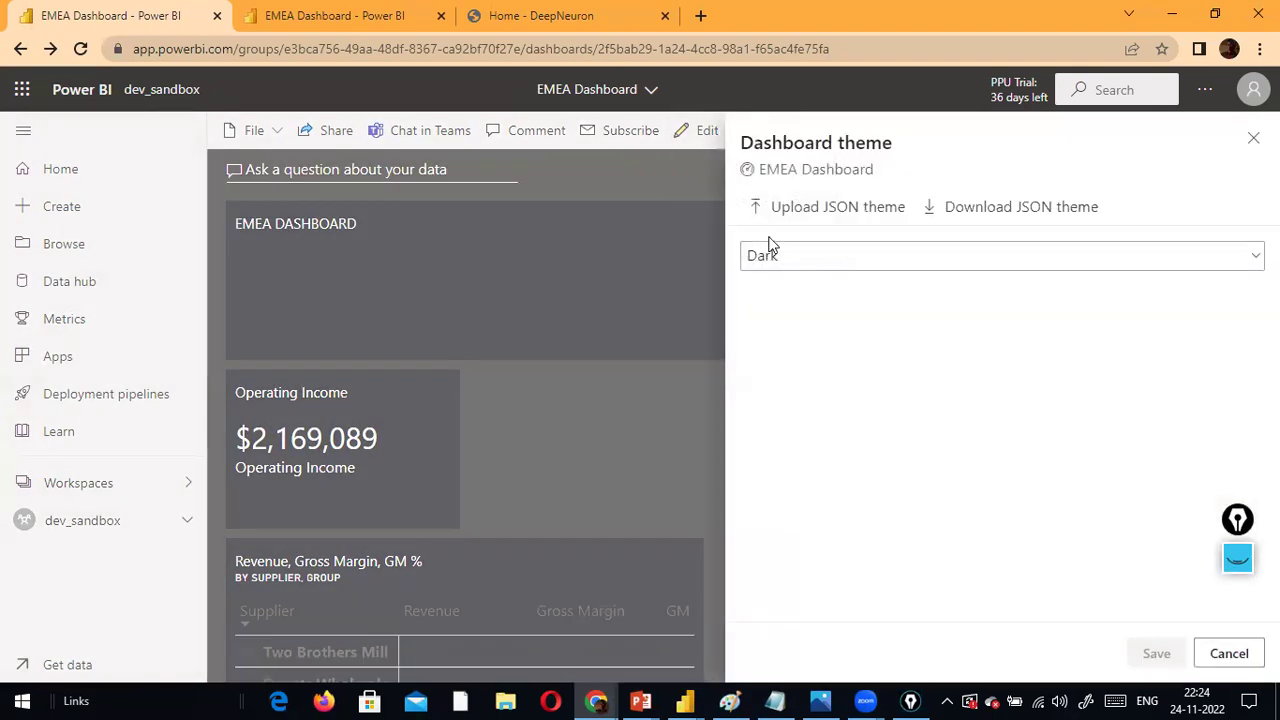
left_click(864, 258)
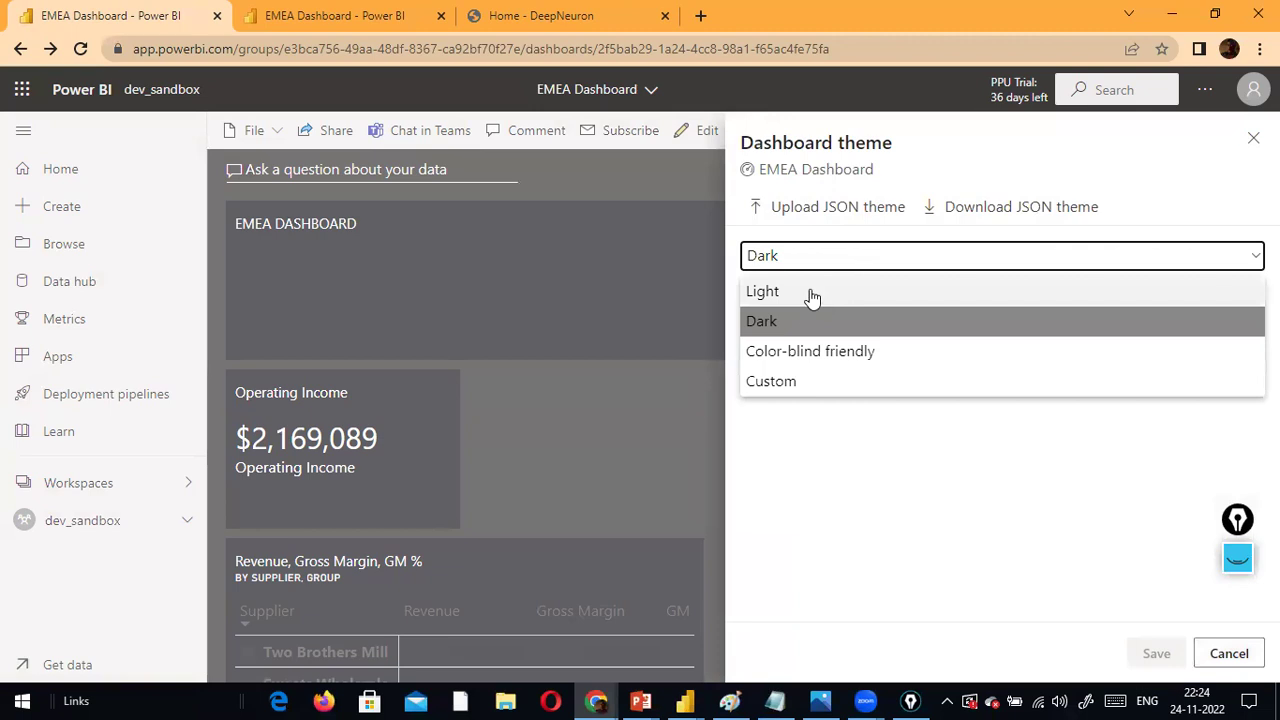
left_click(791, 351)
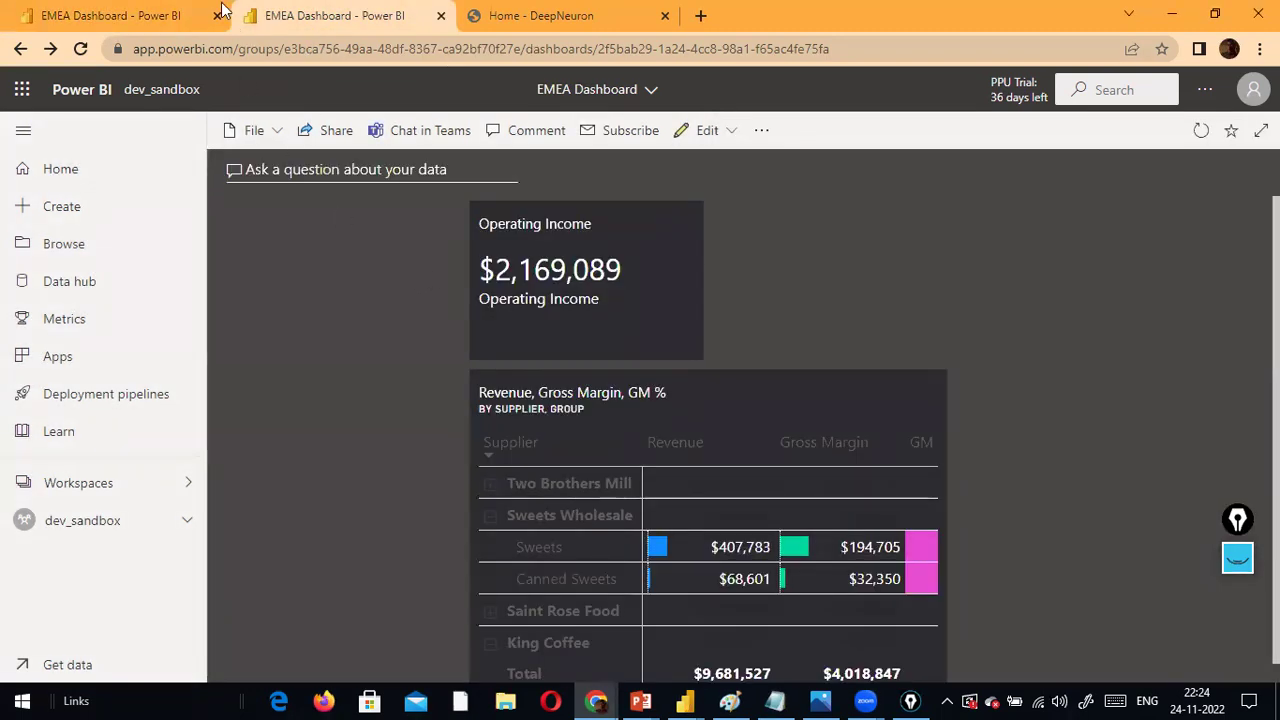
left_click(28, 22)
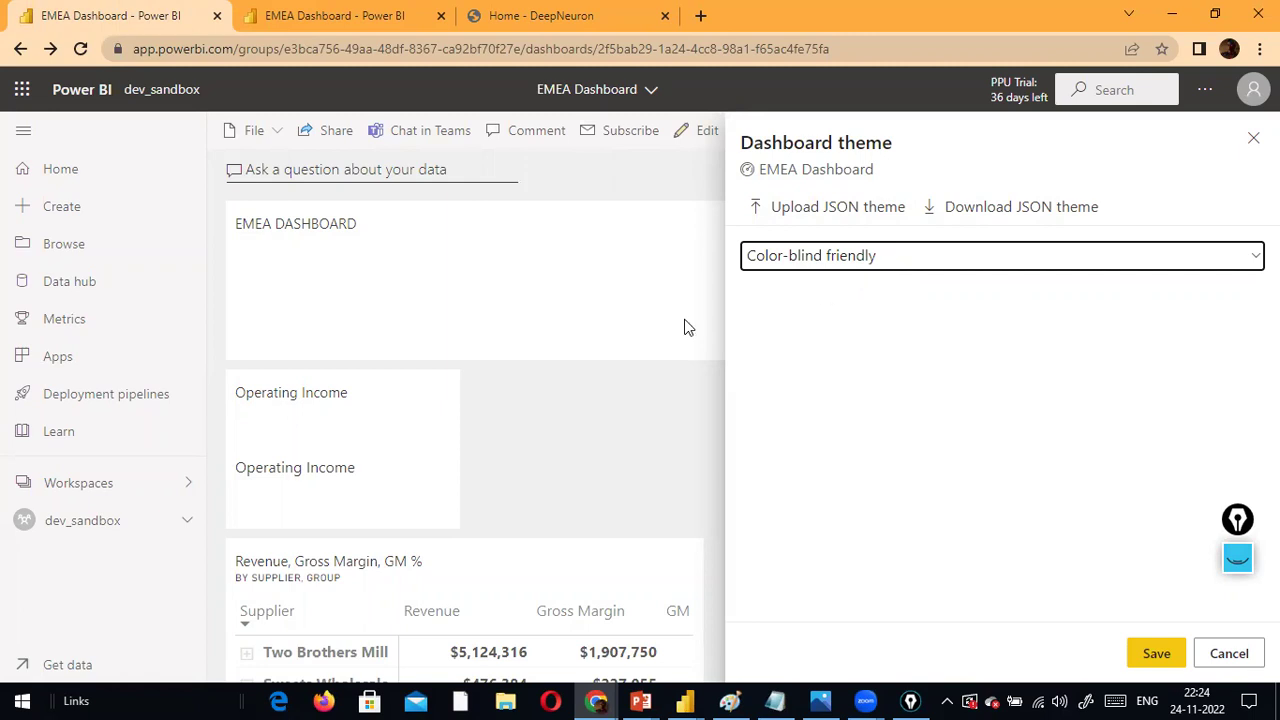
Choose the Custom dashboard theme, look at the Sales Performance Analysis report page in Power BI Desktop and return to the theme settings
left_click(919, 257)
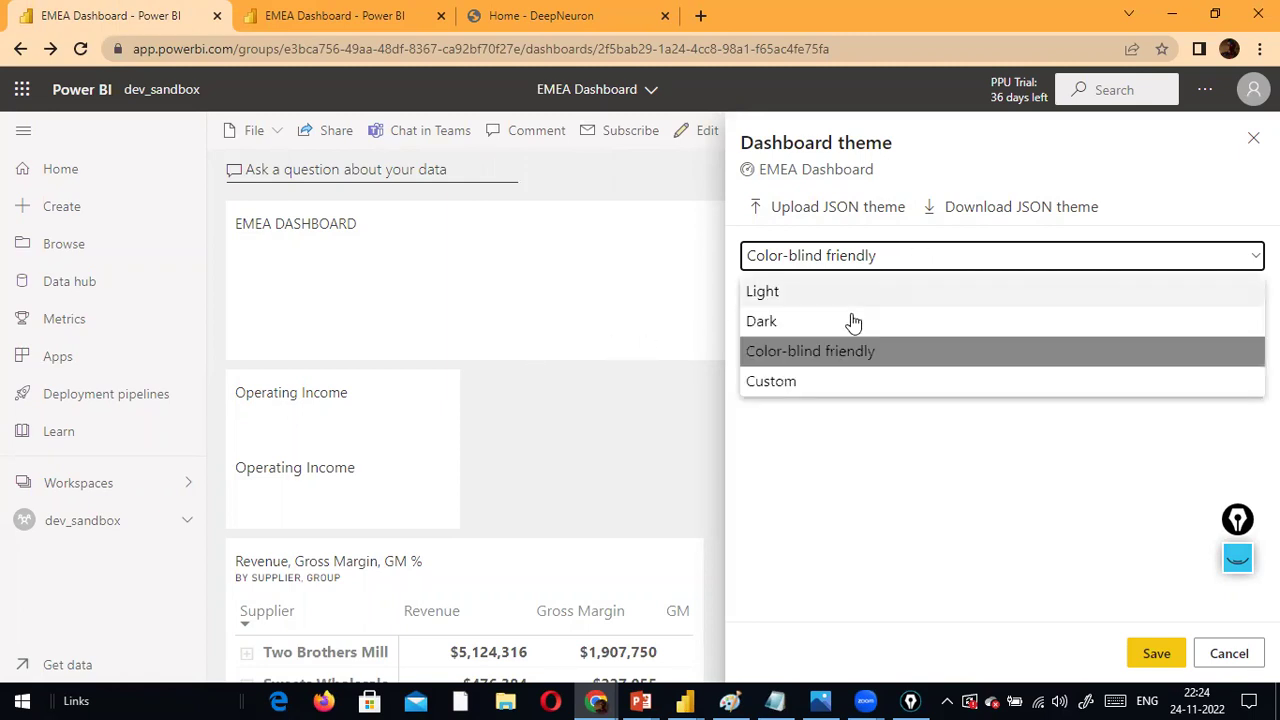
left_click(789, 380)
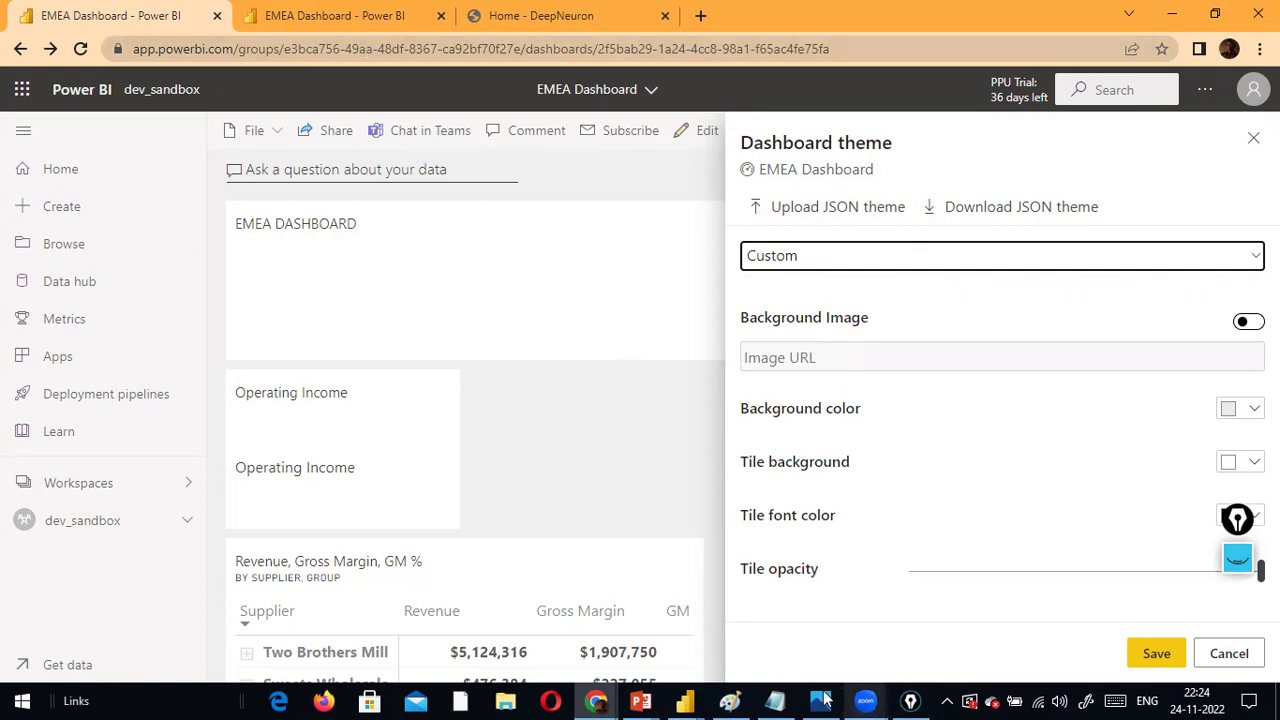
mouse_move(684, 700)
left_click(794, 634)
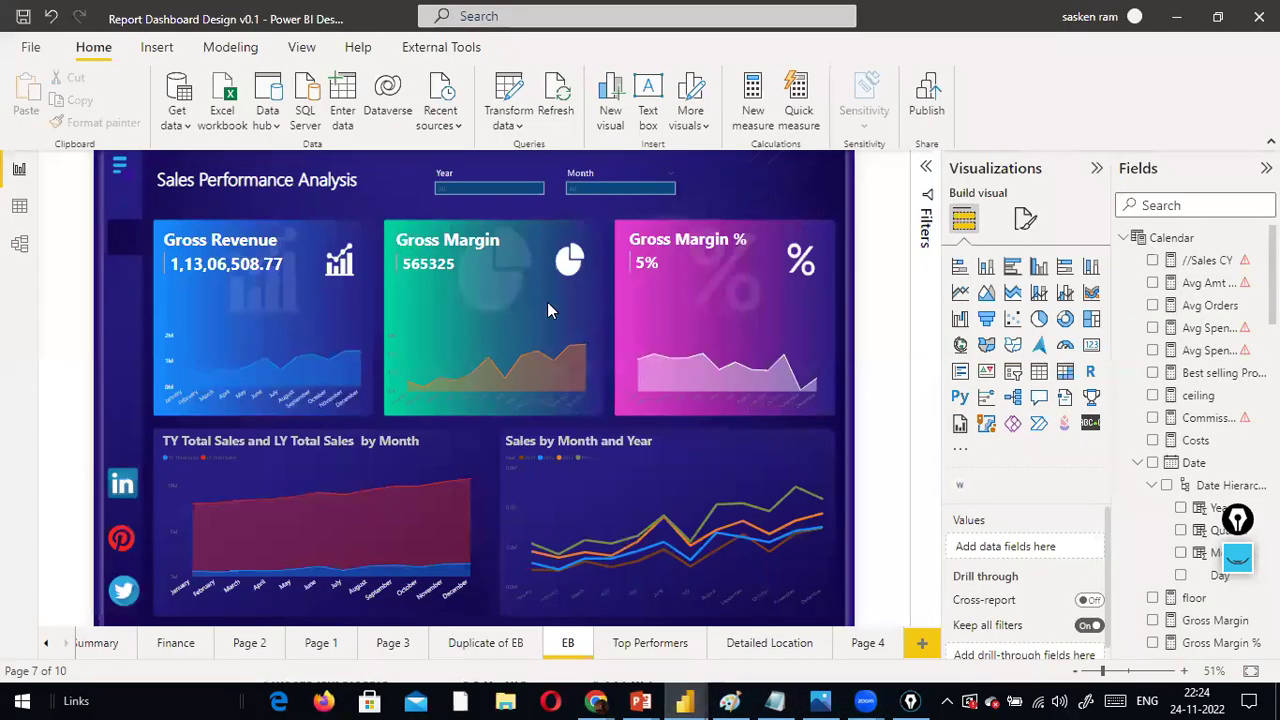
key("alt+Tab")
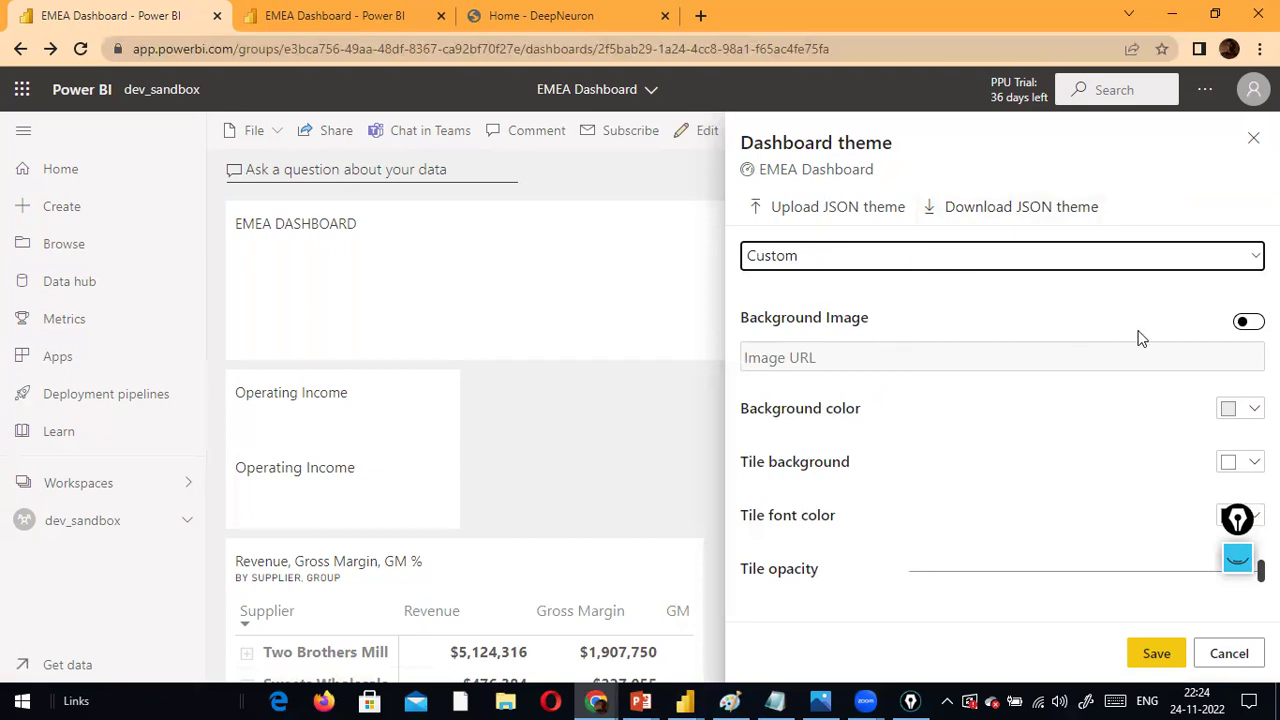
left_click(1248, 321)
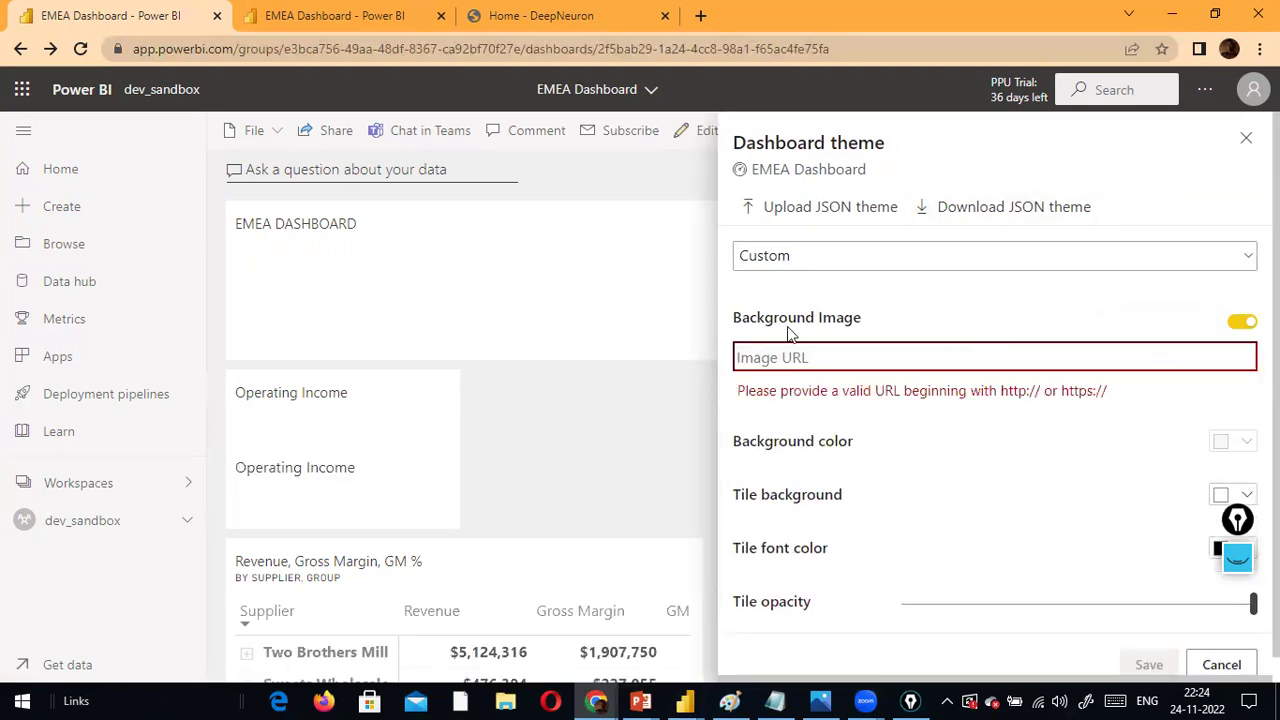
left_click(938, 366)
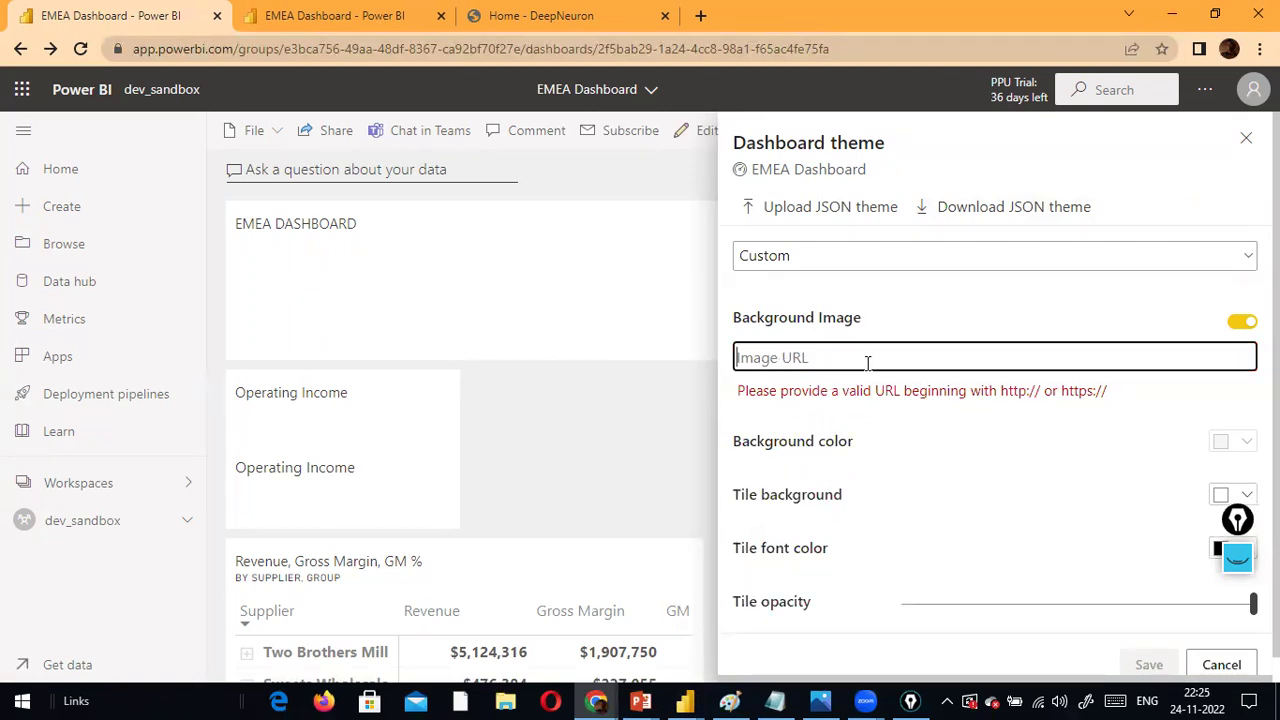
type("htt")
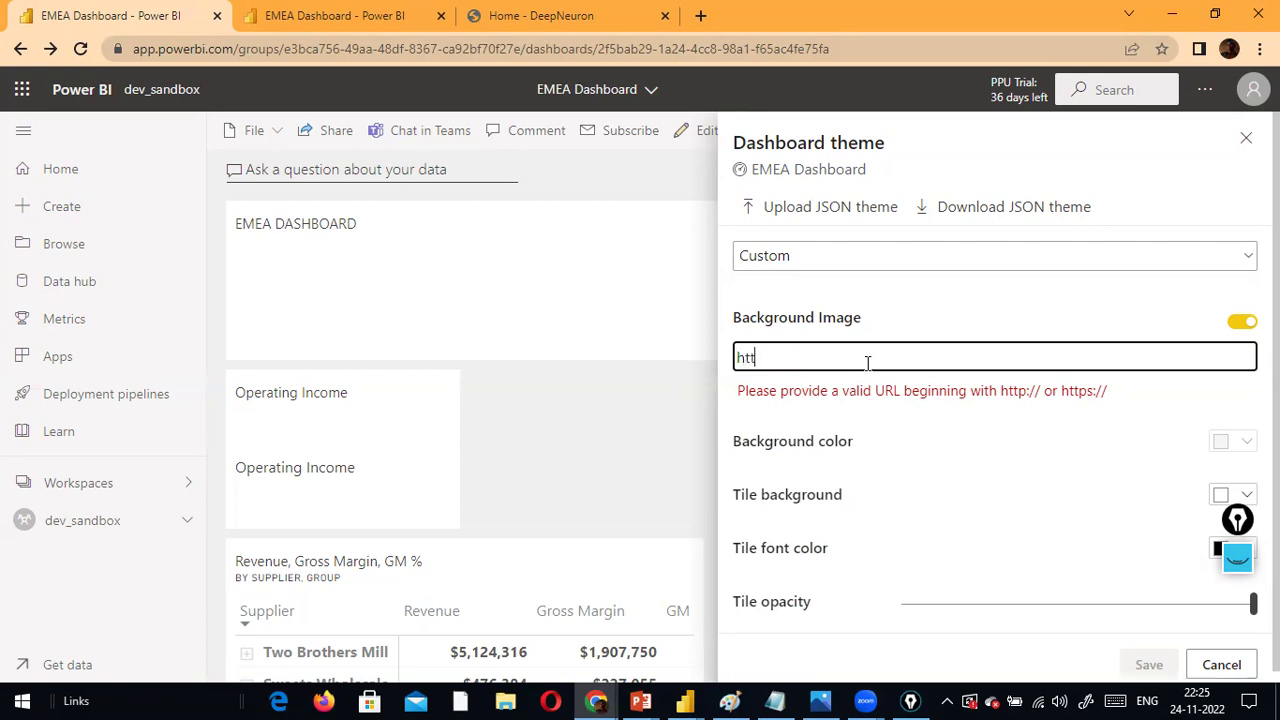
type("ps://")
key("BackSpace")
key("BackSpace")
type("\\\\dee")
type("pneron")
type("ron")
type("in")
type("\\te")
key("BackSpace")
key("BackSpace")
key("BackSpace")
key("BackSpace")
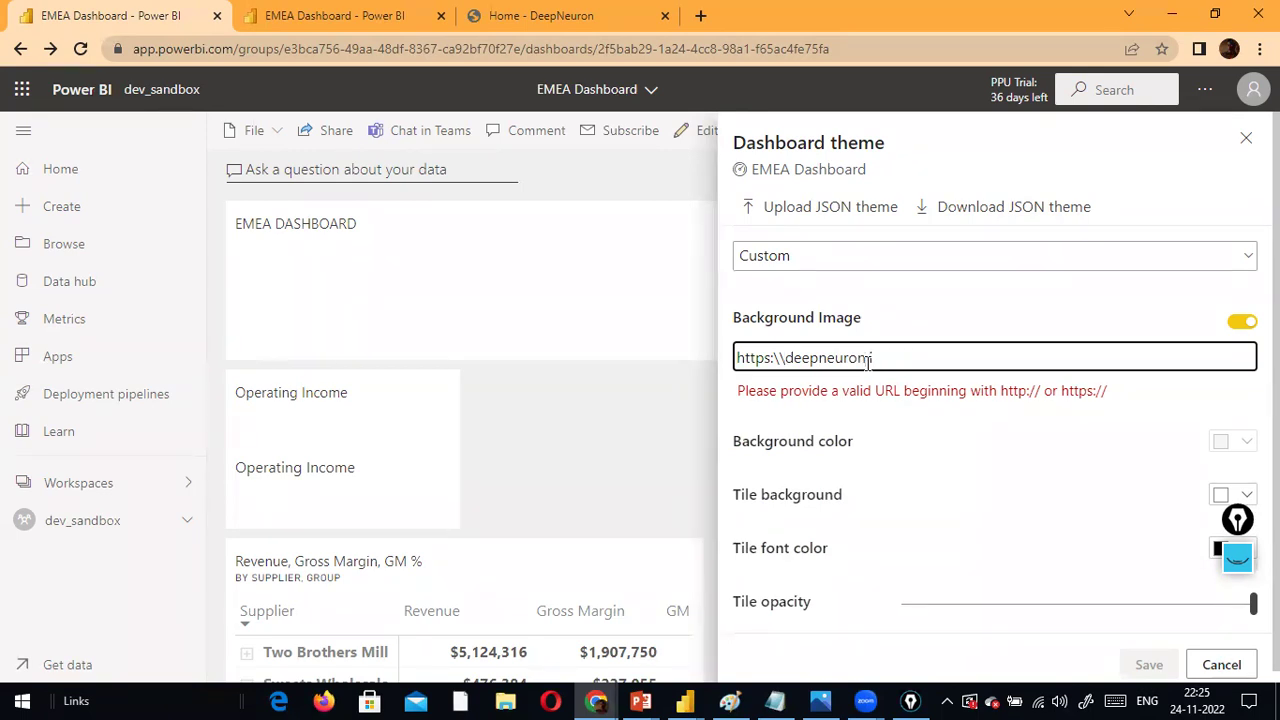
key("BackSpace")
key("BackSpace")
type("//")
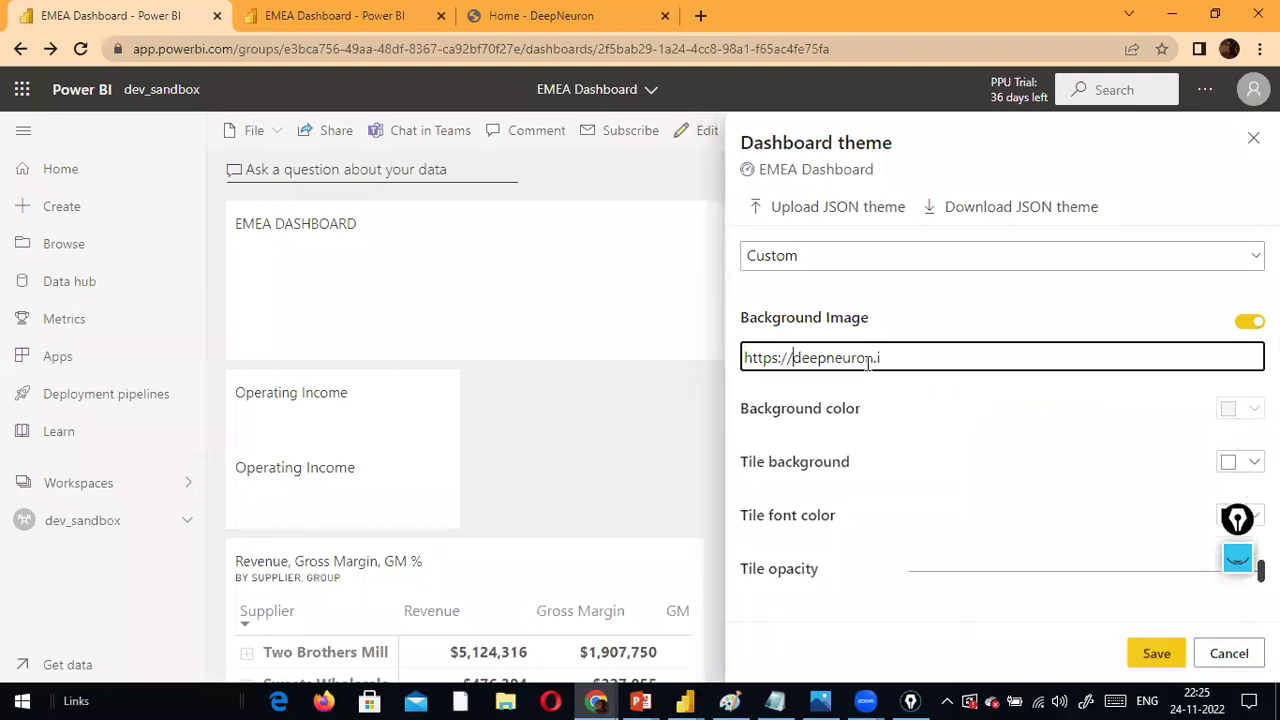
key("End")
type("n/tem")
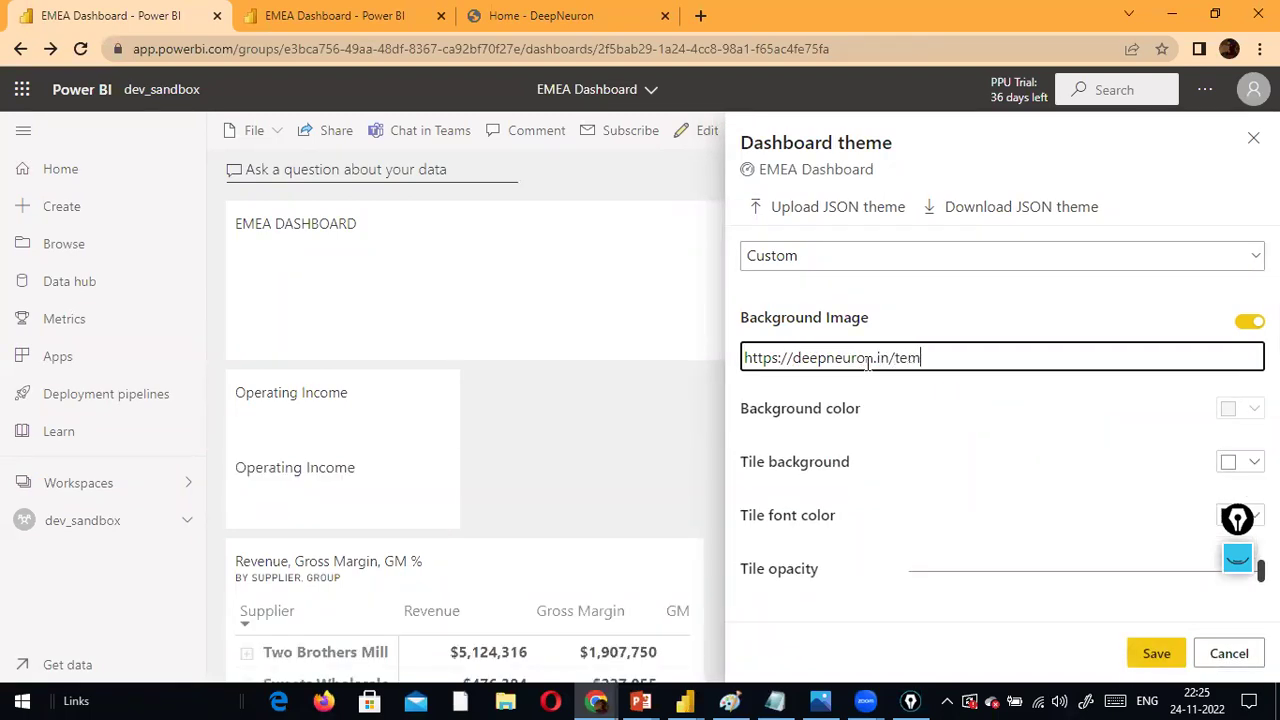
type("plat")
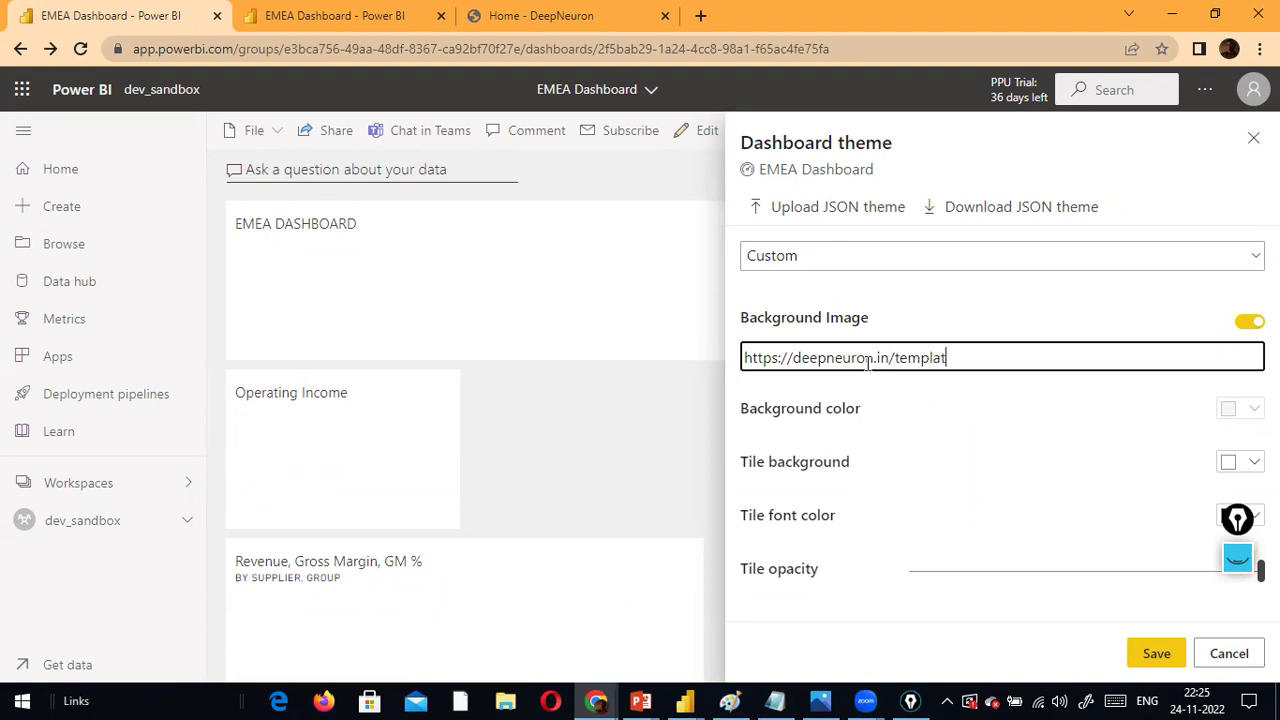
type("e.jpeg")
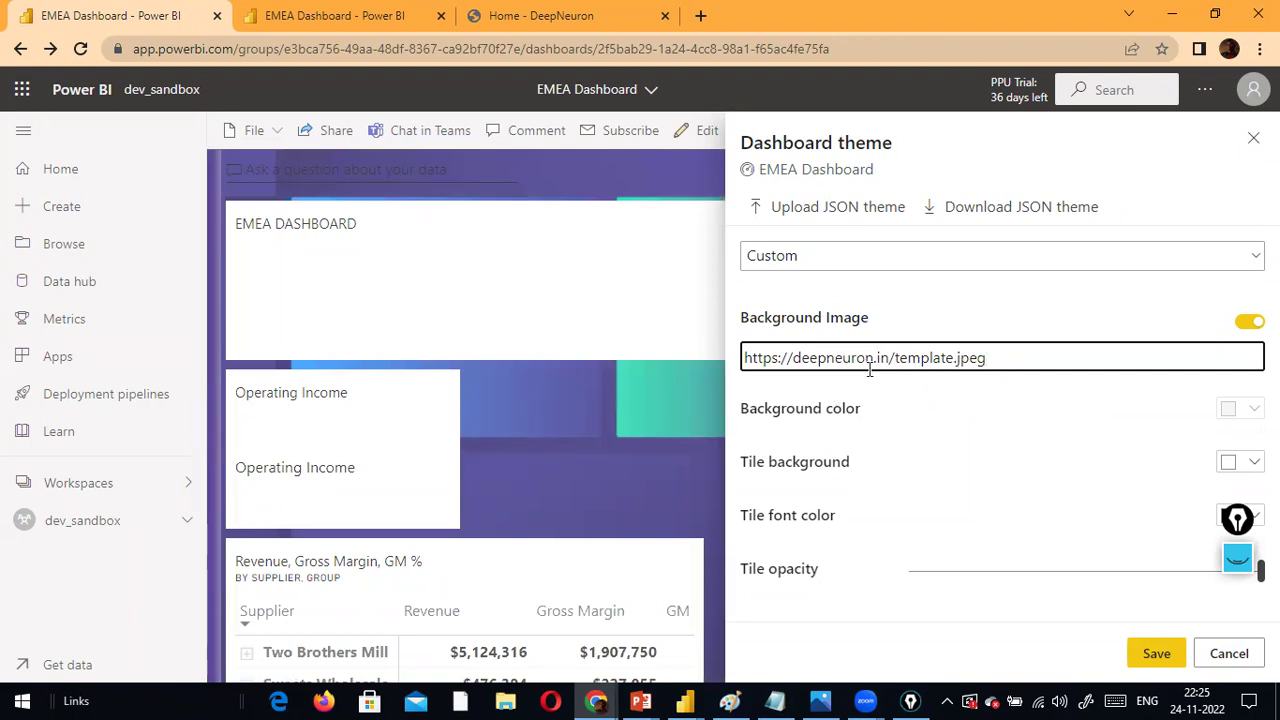
left_click(1177, 653)
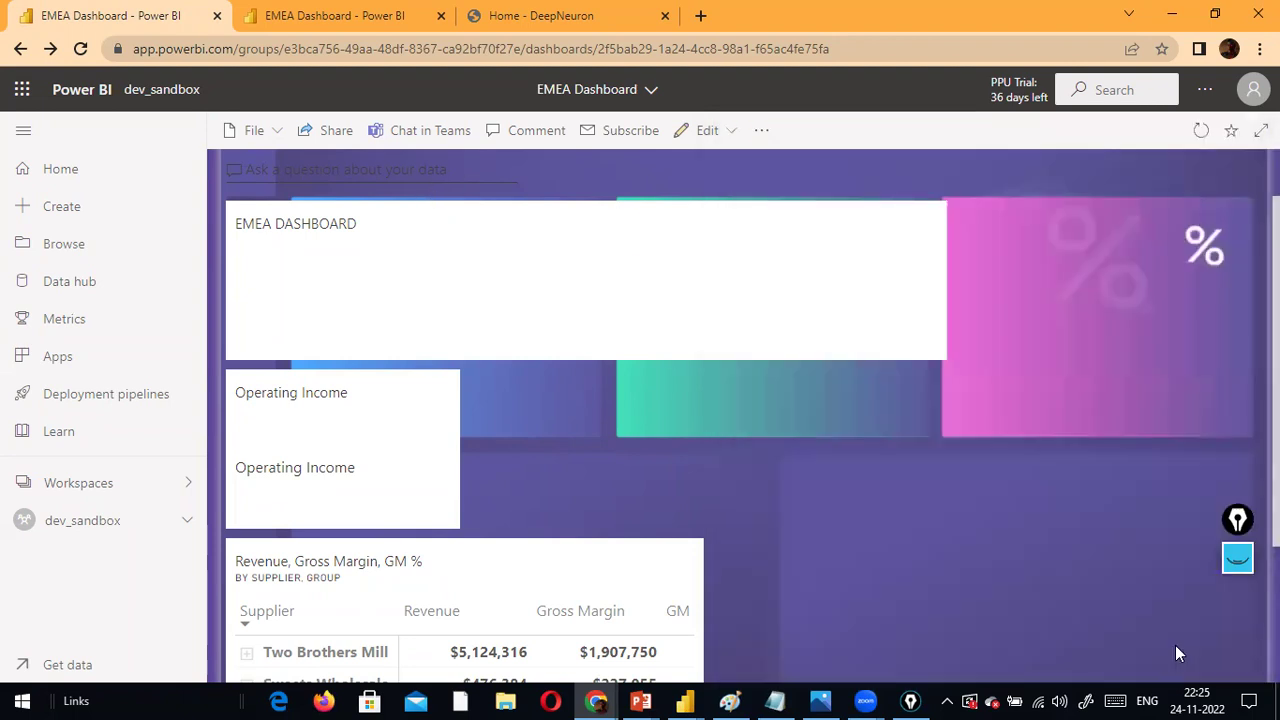
Rearrange the dashboard with the EMEA DASHBOARD tile at the upper right, Operating Income in the top row and the supplier table shifted right
scroll(1048, 370, "down", 2)
scroll(1046, 345, "down", 1)
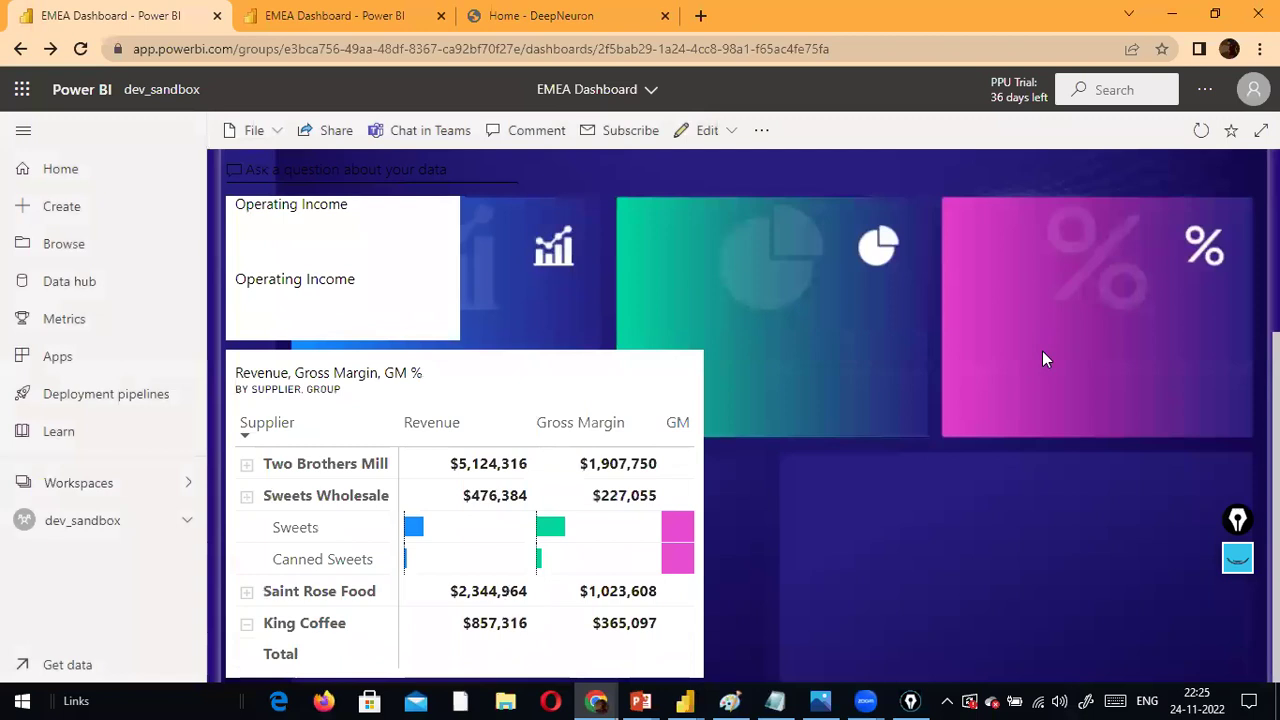
scroll(1042, 351, "up", 2)
left_click_drag(571, 329, 590, 225)
left_click_drag(397, 434, 1220, 229)
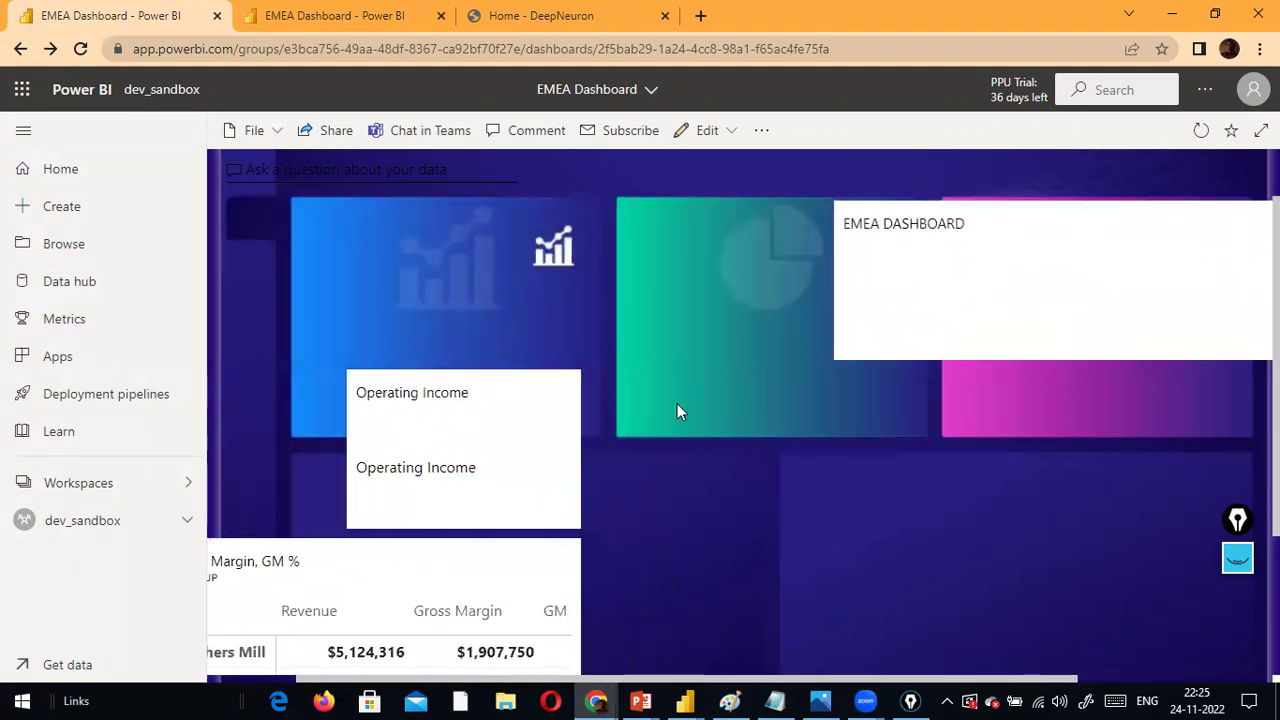
left_click_drag(517, 434, 475, 270)
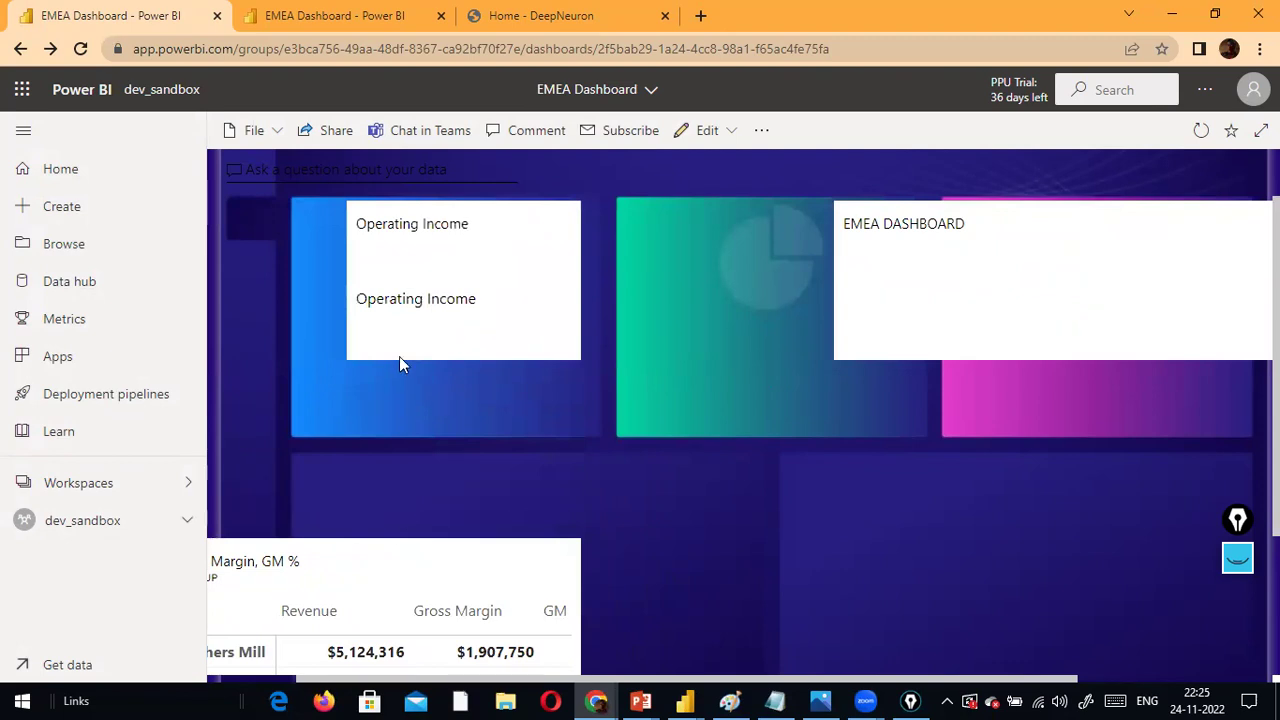
left_click_drag(320, 571, 546, 393)
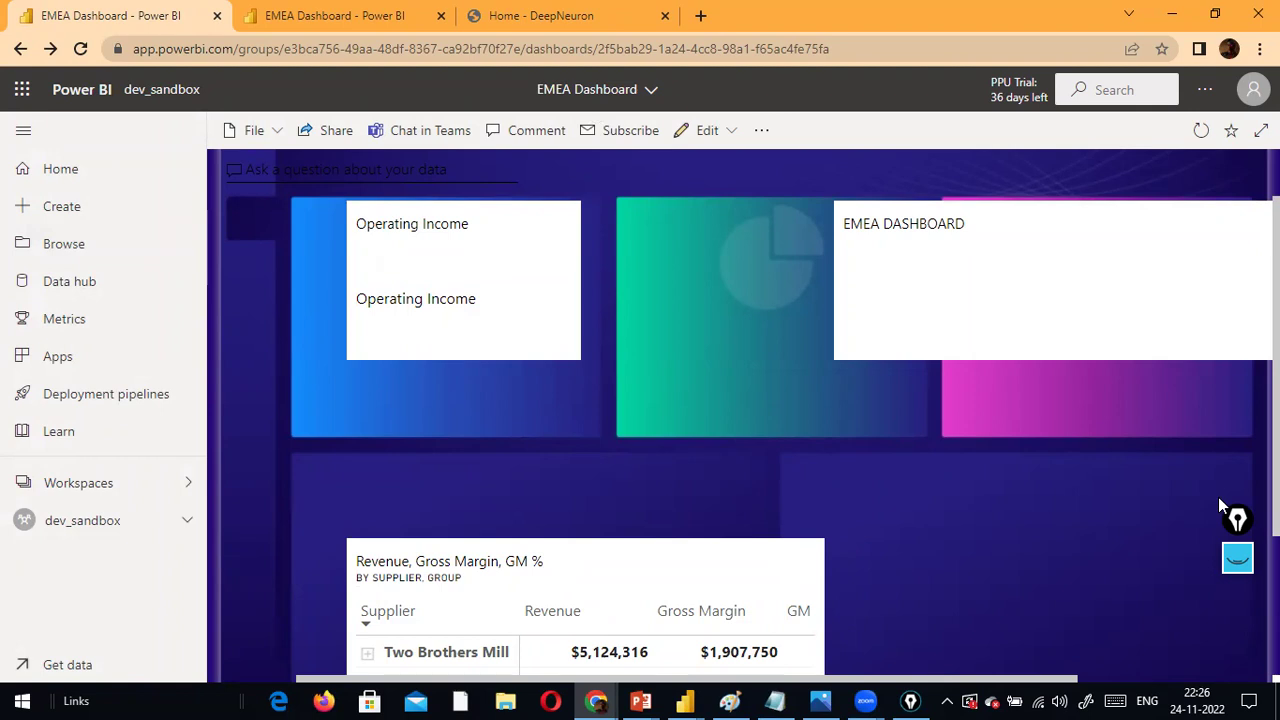
Move the EMEA DASHBOARD tile back to the dashboard's upper-left corner and shrink it to the width of the Operating Income tile
left_click_drag(1037, 346, 451, 287)
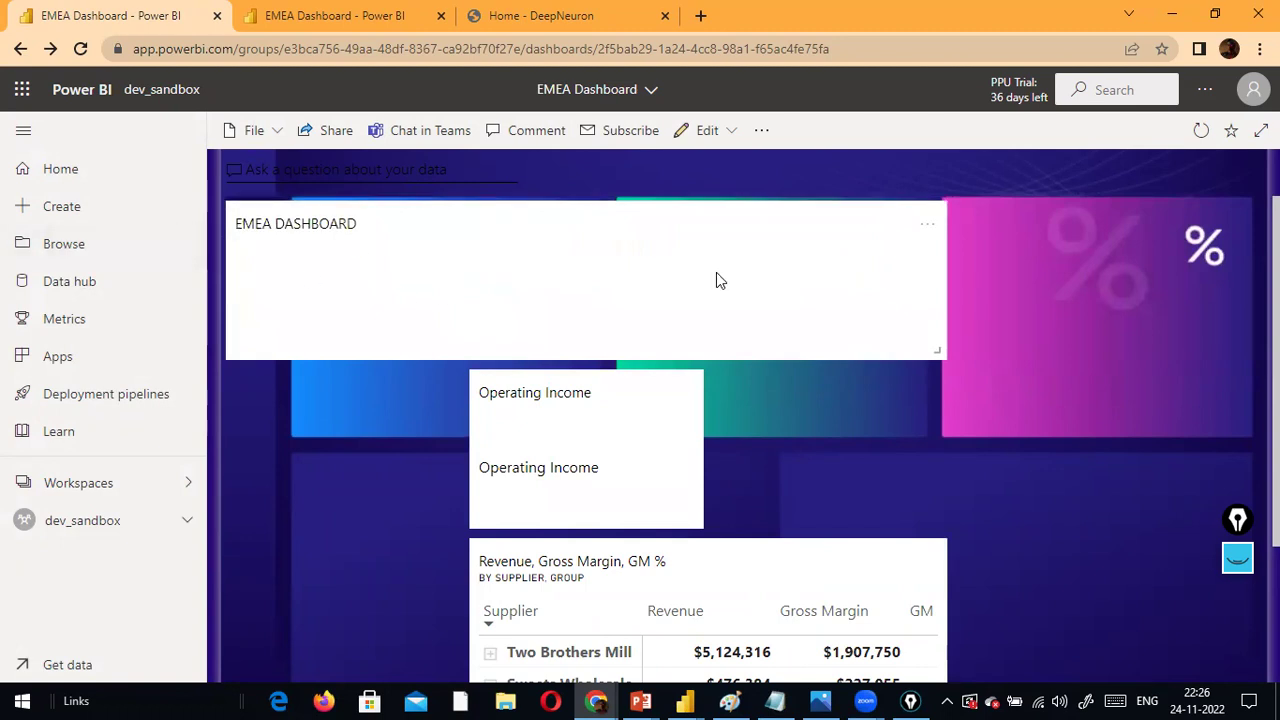
left_click_drag(934, 350, 362, 223)
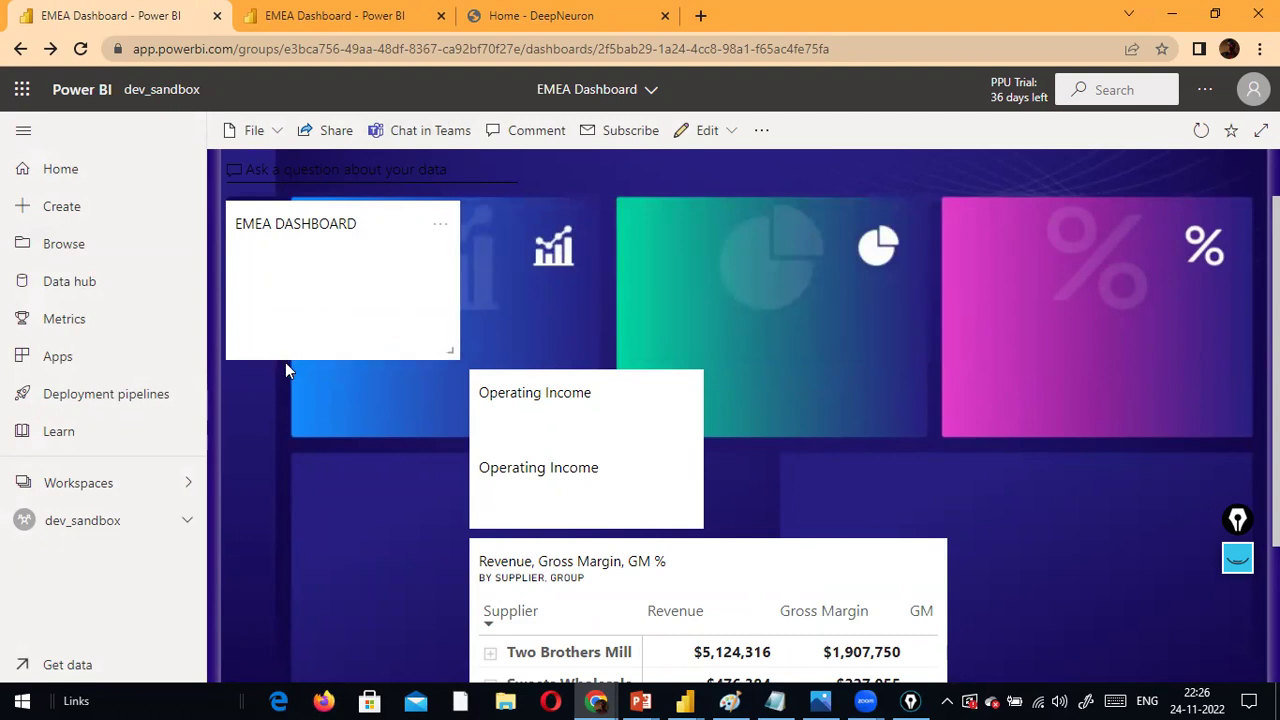
left_click_drag(349, 343, 440, 290)
Place the Operating Income tile directly below the title tile and move the supplier table tile one row down
left_click_drag(557, 423, 363, 320)
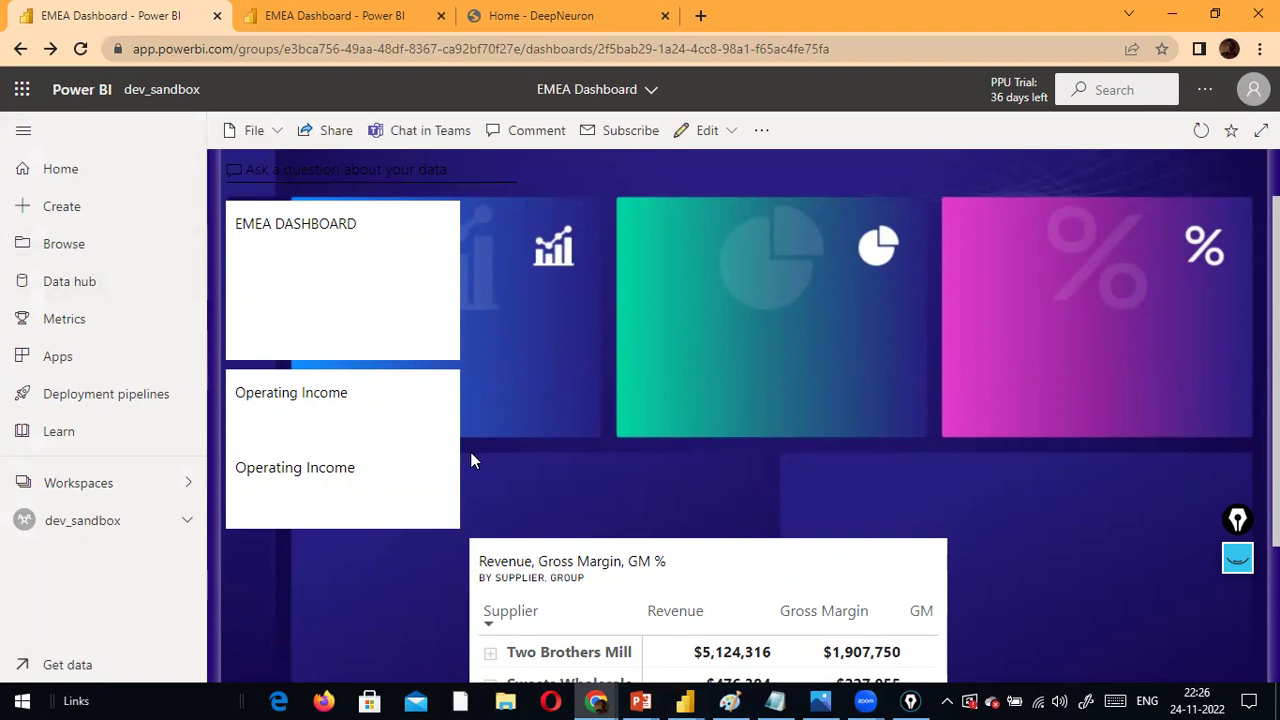
scroll(677, 577, "down", 2)
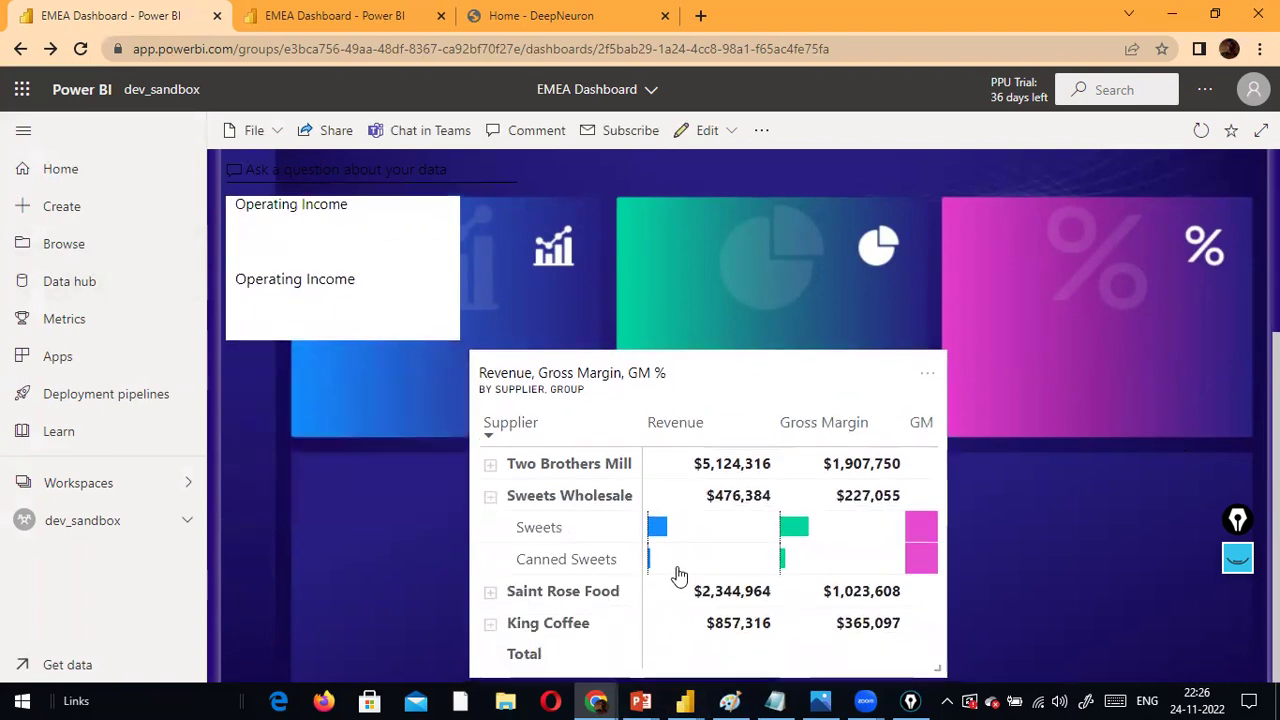
left_click_drag(697, 408, 700, 557)
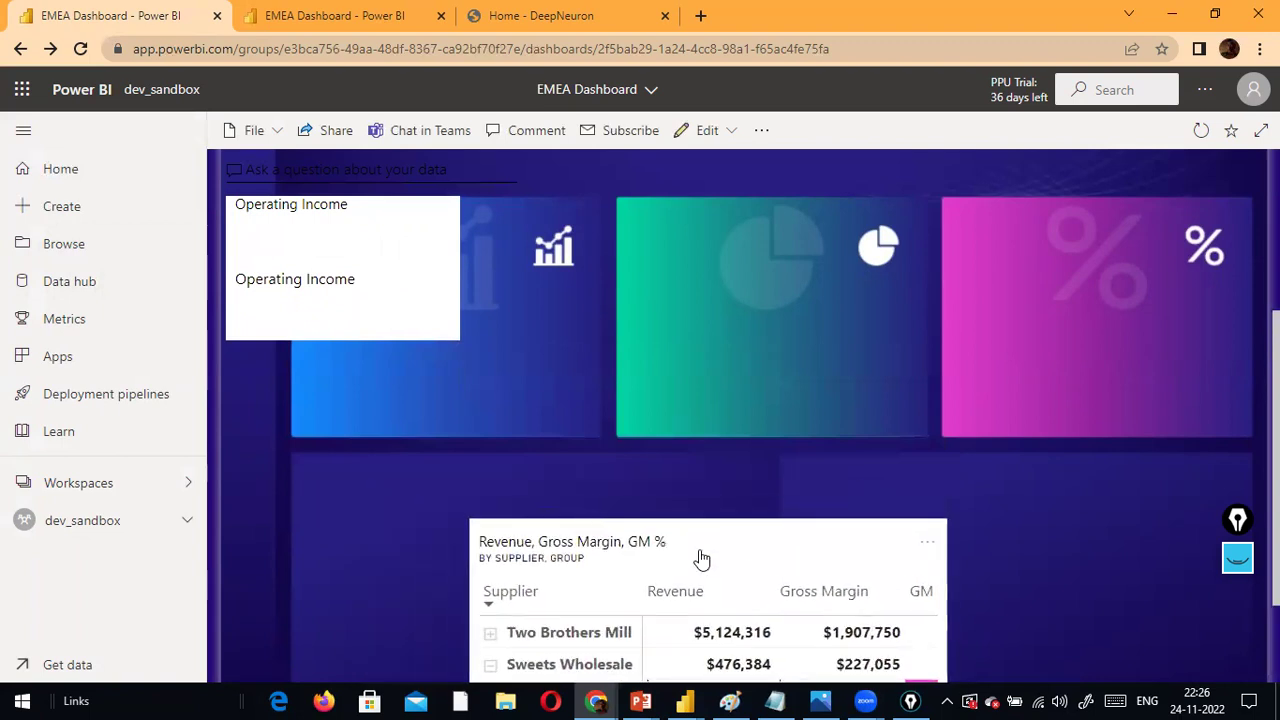
Look at the EMEA Dashboard in the other browser tab and return to the FinanceDB report's Revenue & Margin page
left_click(240, 18)
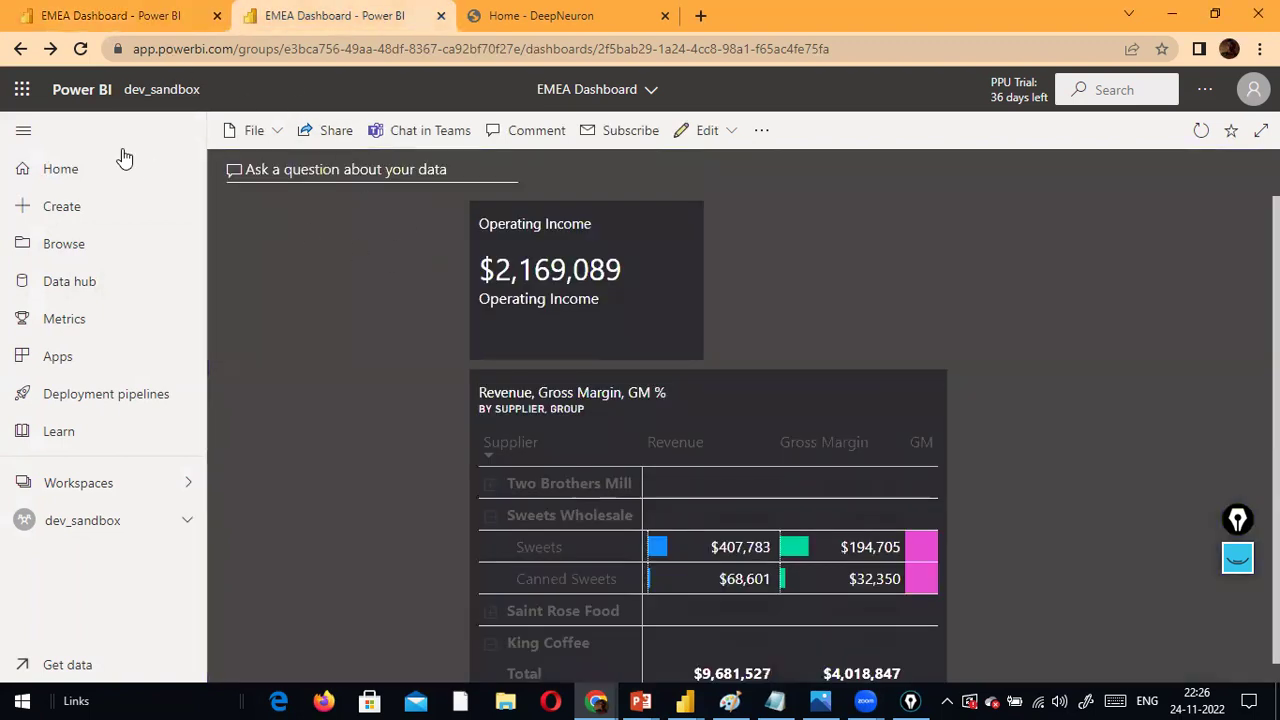
left_click(150, 18)
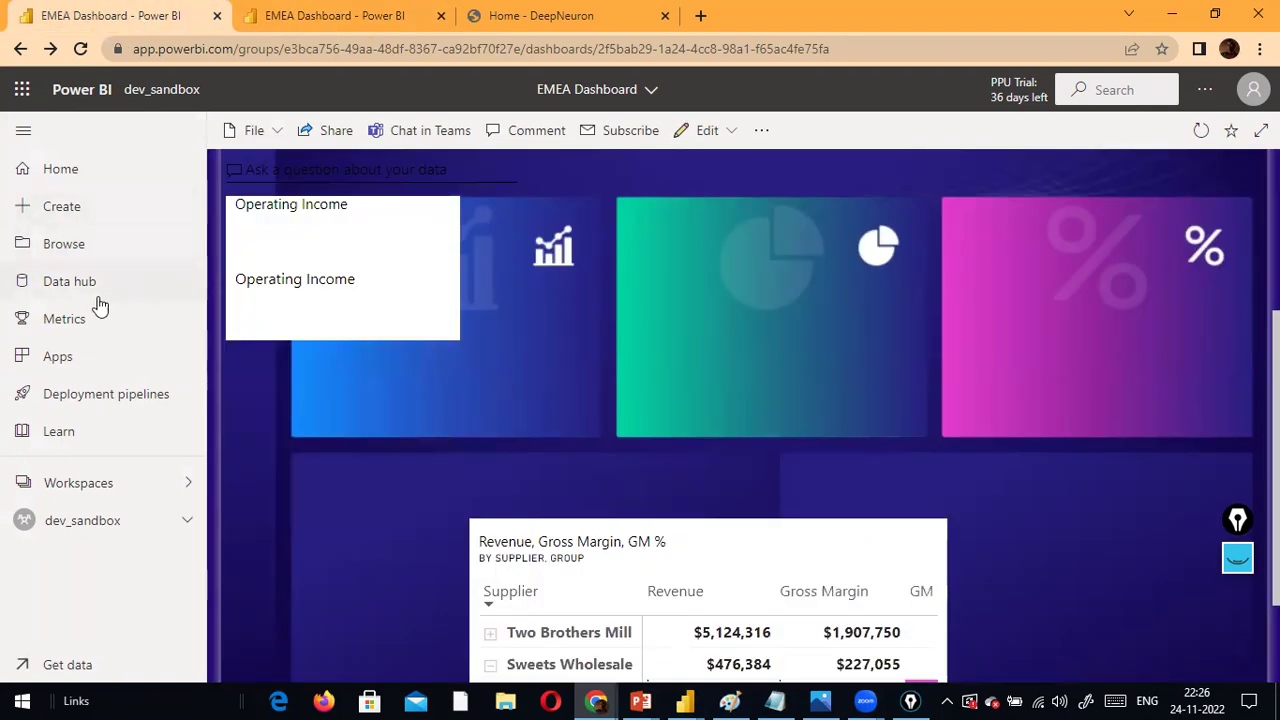
left_click(20, 49)
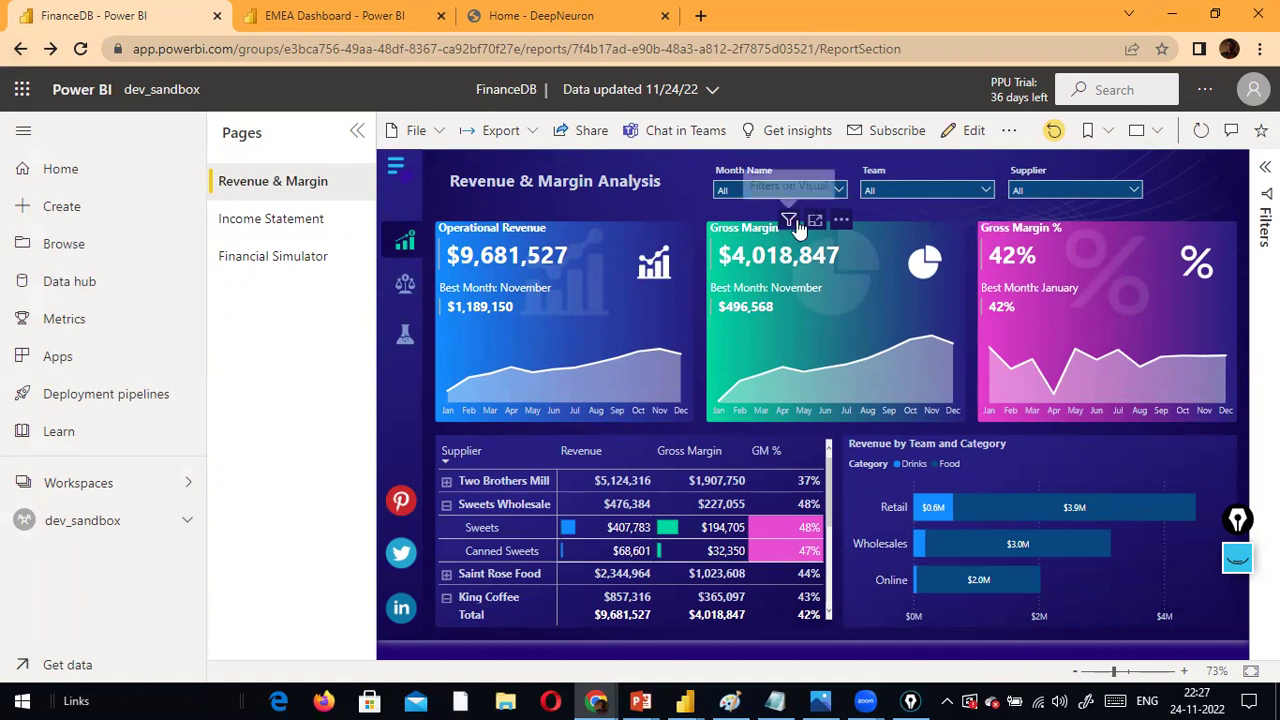
mouse_move(792, 224)
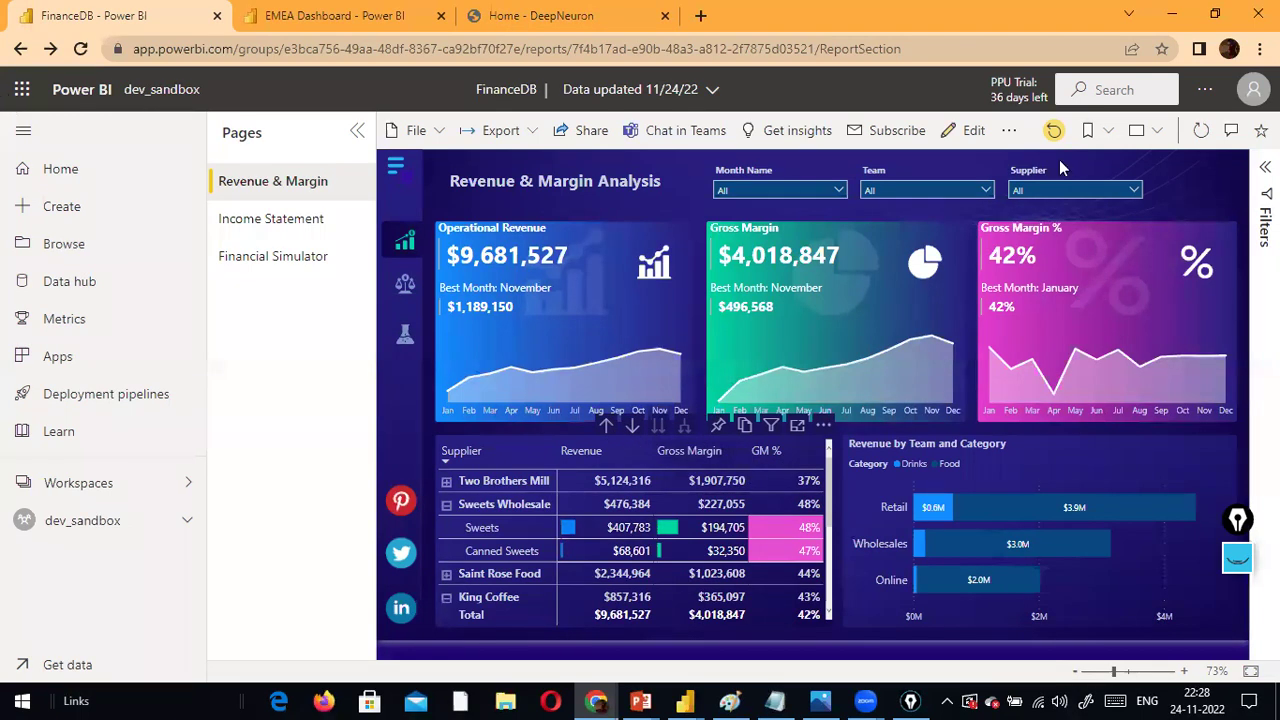
Pin the whole Revenue & Margin report page live to a new dashboard named testss
left_click(1009, 131)
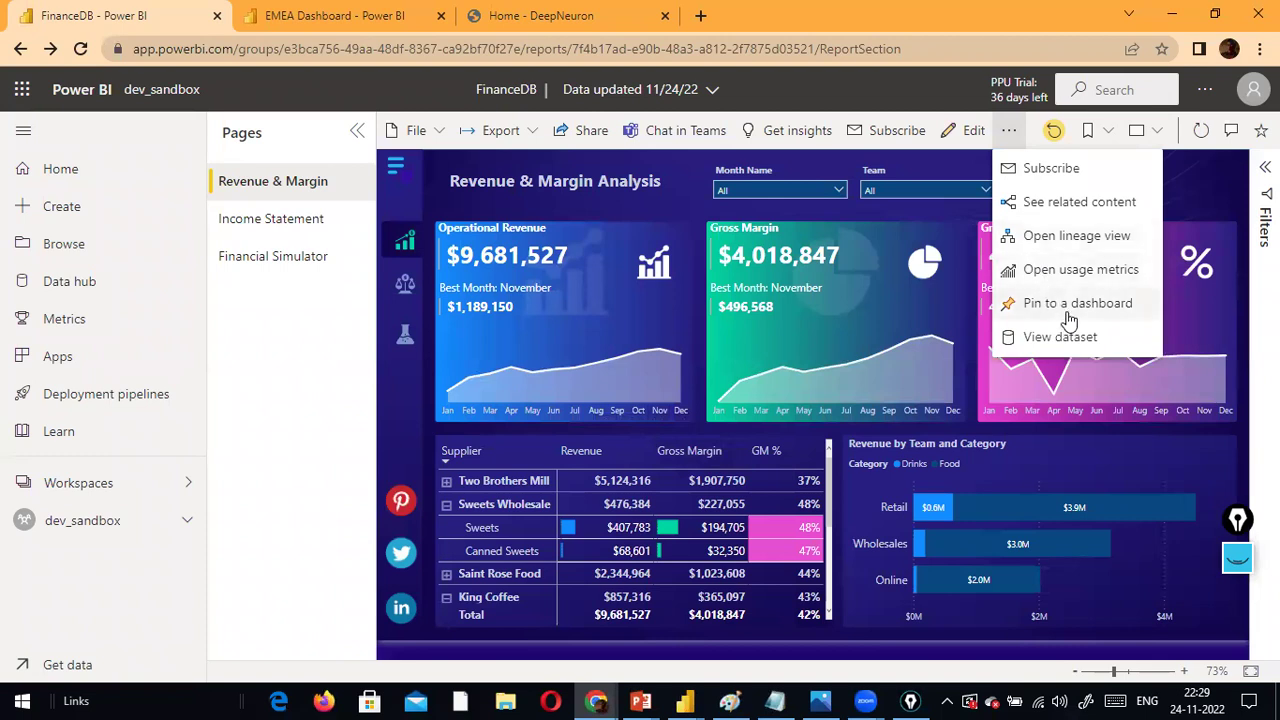
left_click(300, 334)
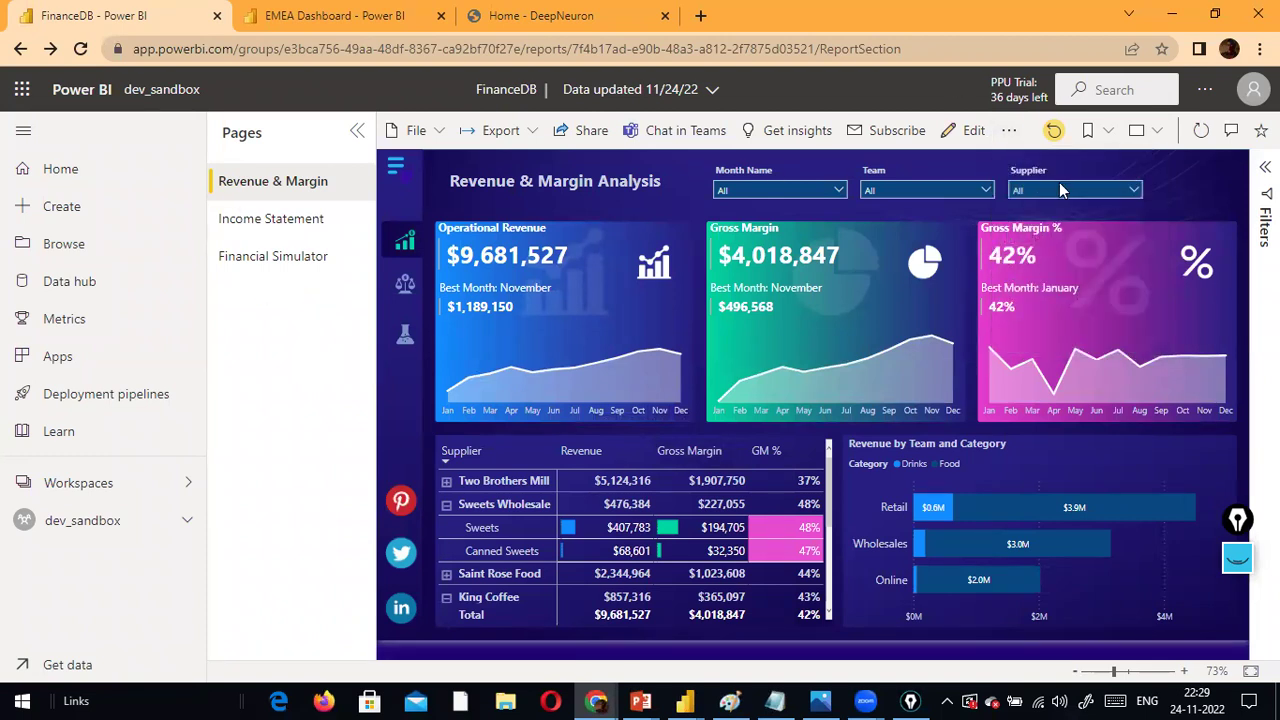
left_click(1010, 133)
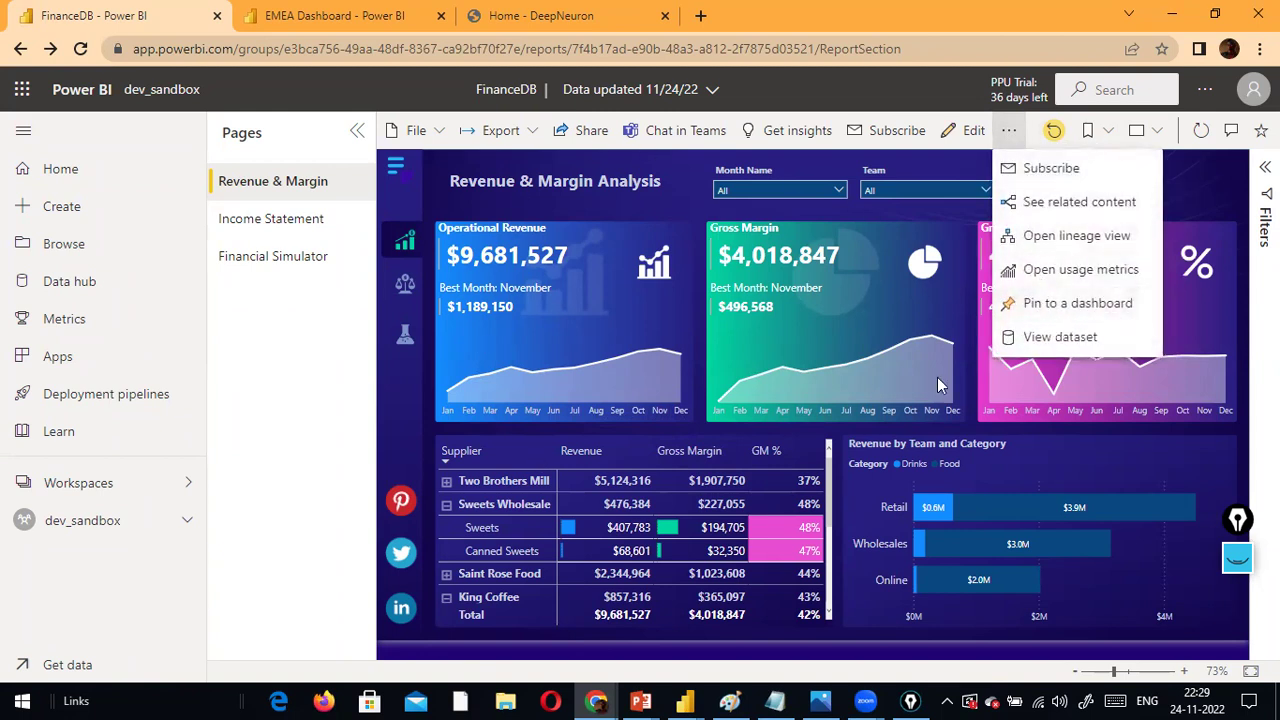
left_click(1020, 303)
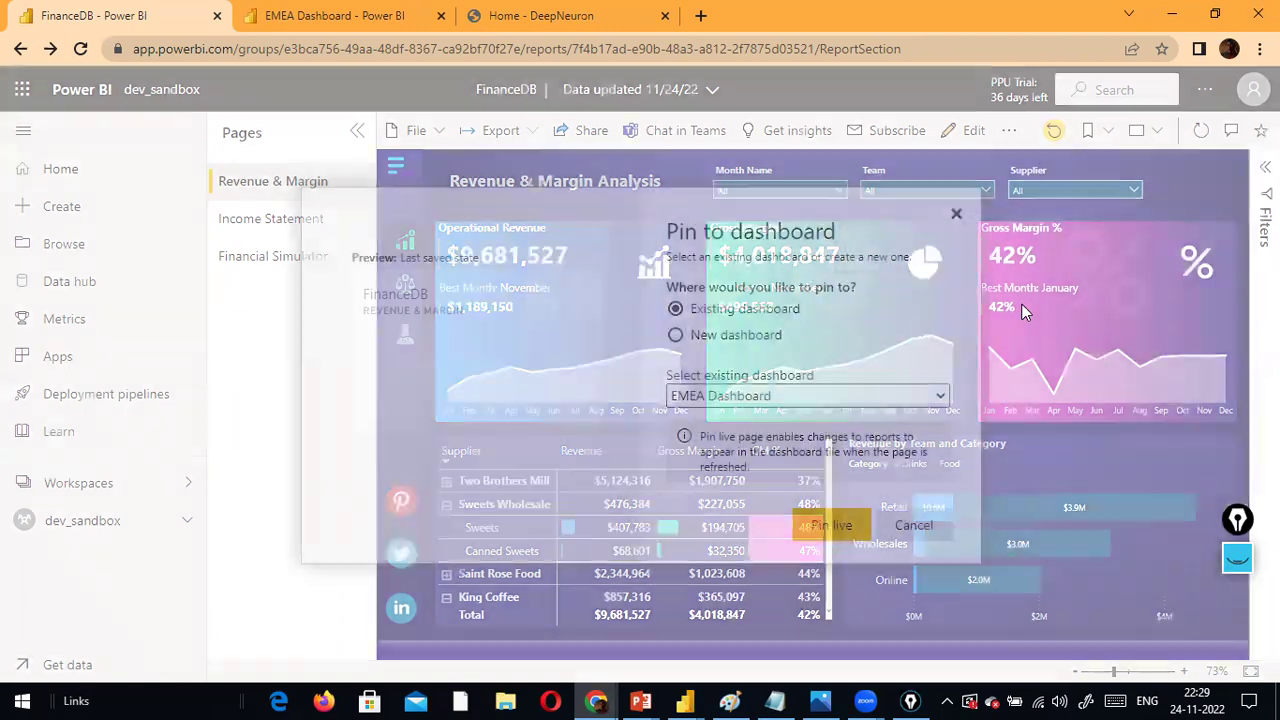
left_click(676, 335)
left_click(725, 392)
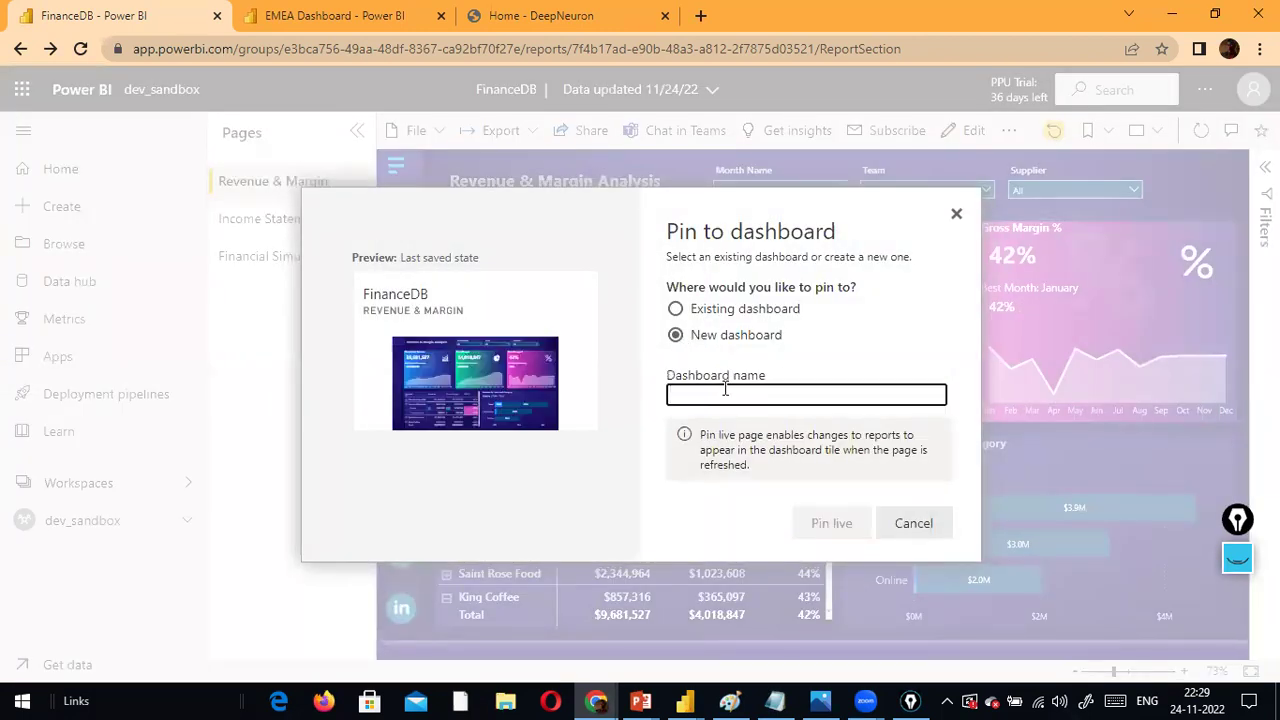
type("testss")
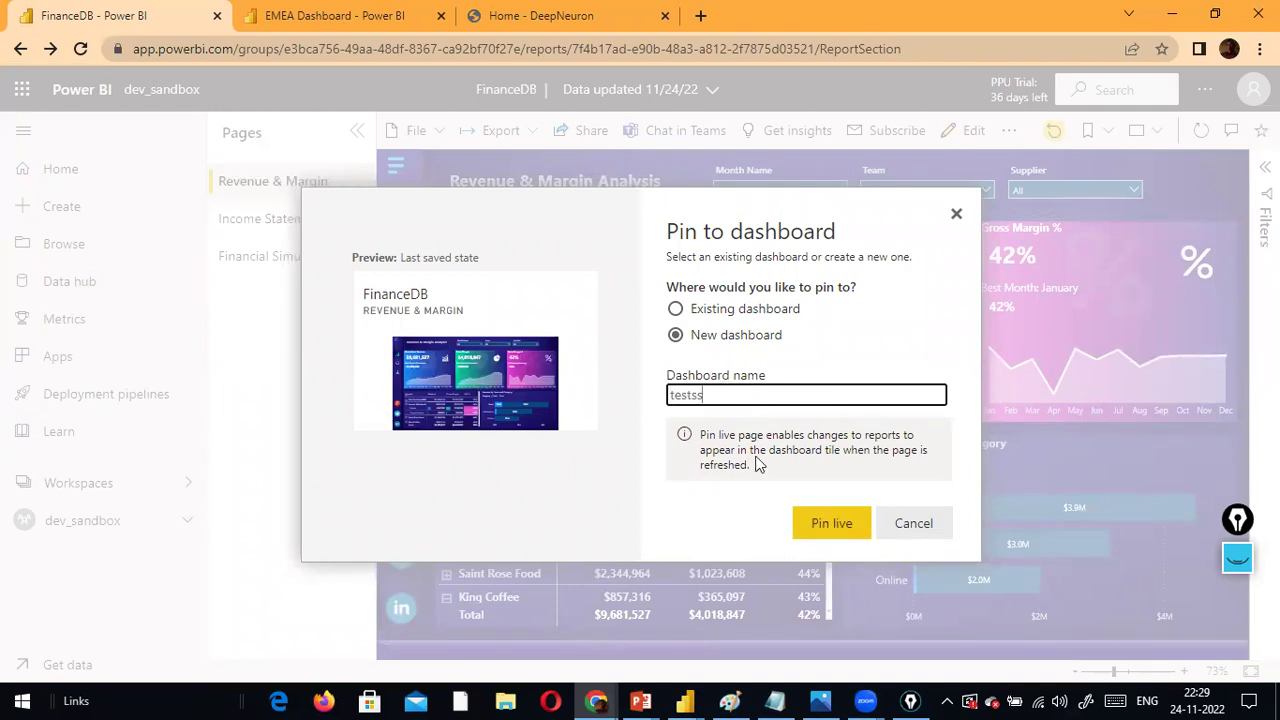
left_click(816, 516)
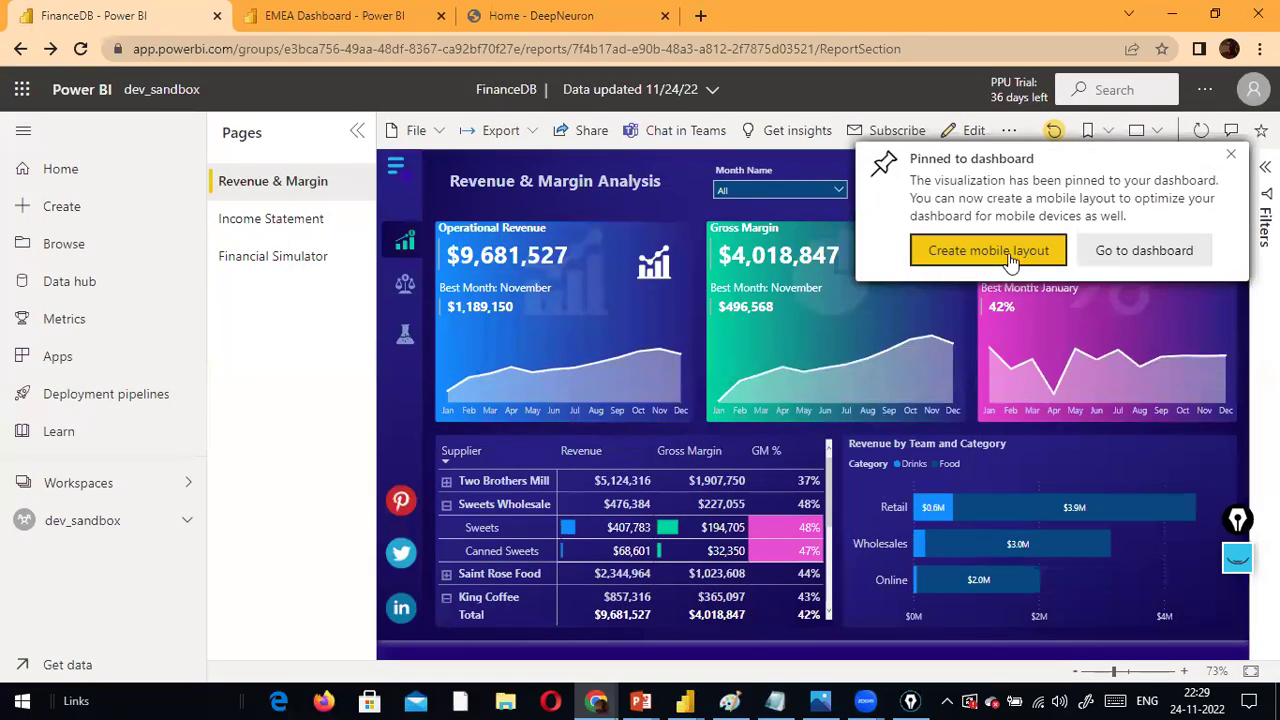
Go to the testss dashboard and look over the pinned Revenue & Margin page
left_click(1112, 251)
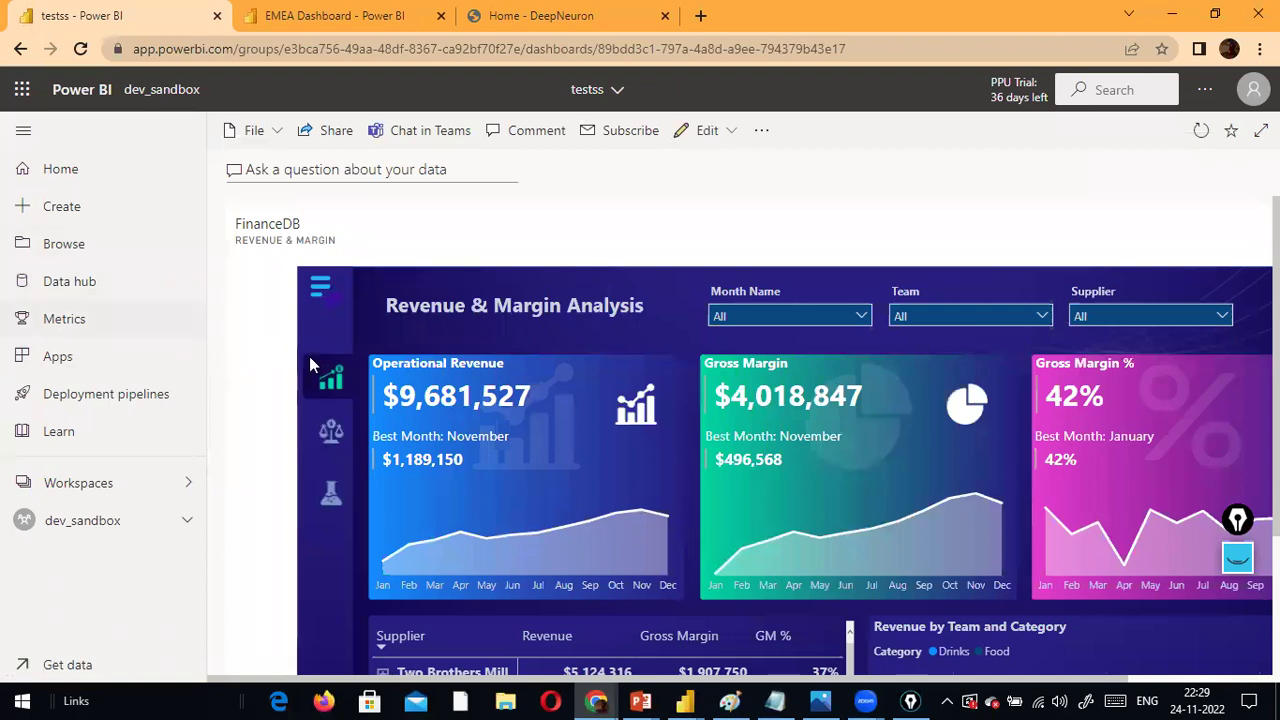
left_click(345, 383)
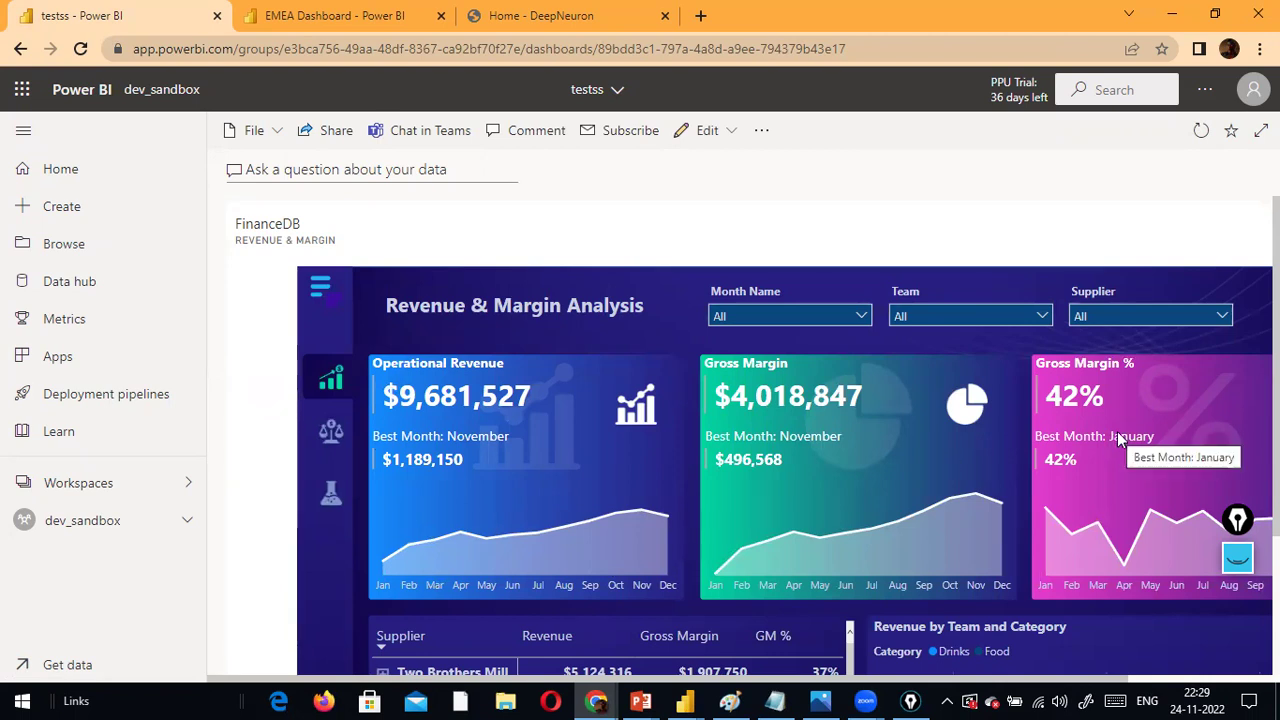
scroll(1119, 438, "down", 3)
scroll(1119, 438, "up", 3)
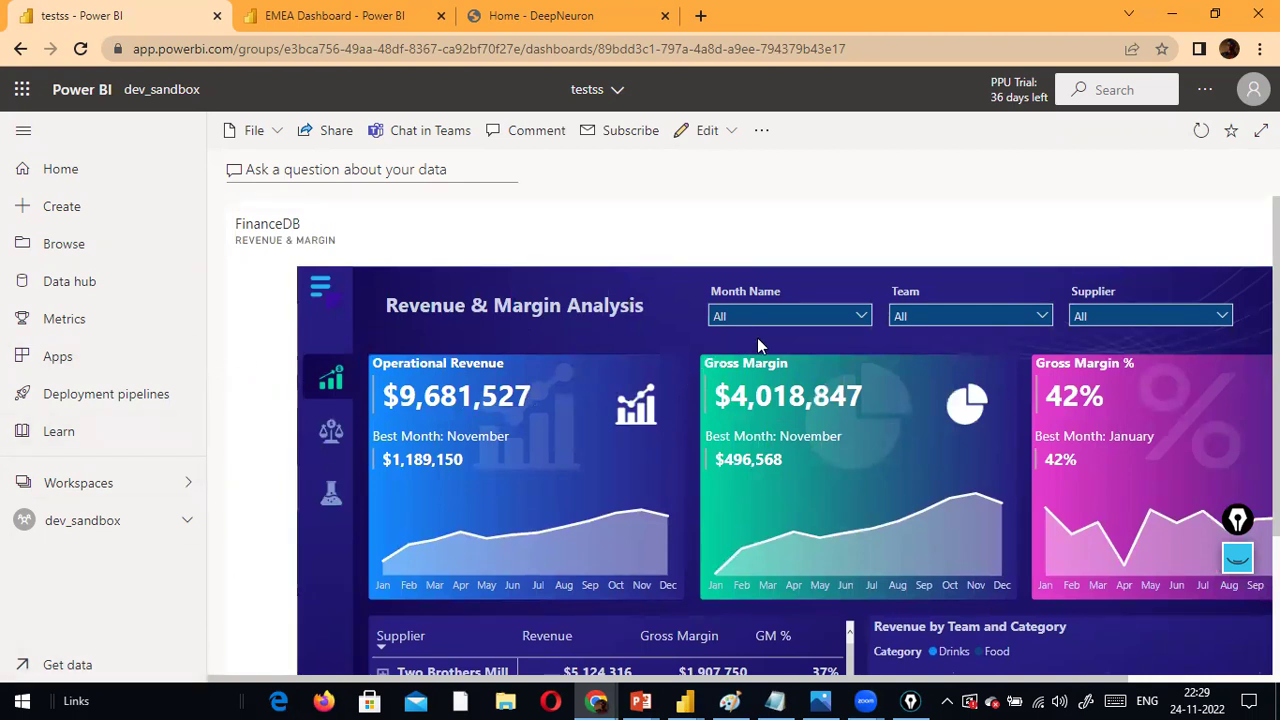
View the Month Name slicer's options on the pinned page, open the underlying FinanceDB report and return to the testss dashboard
left_click(806, 317)
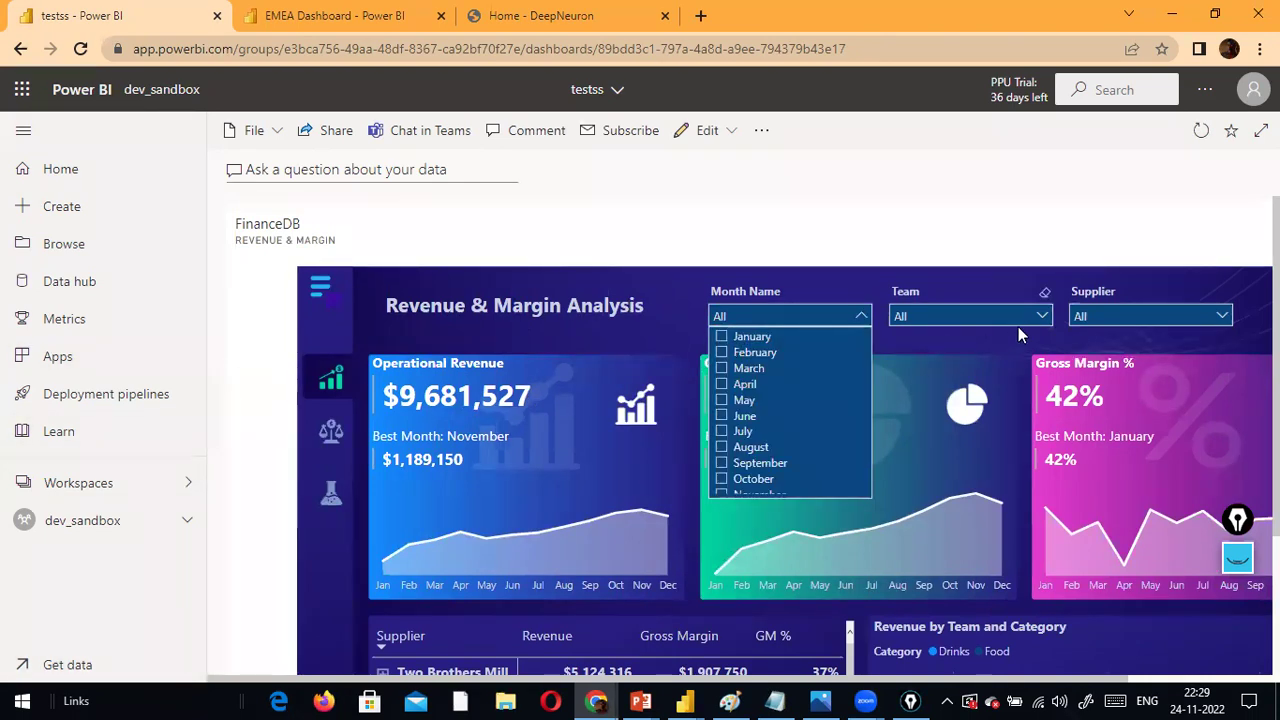
left_click(995, 258)
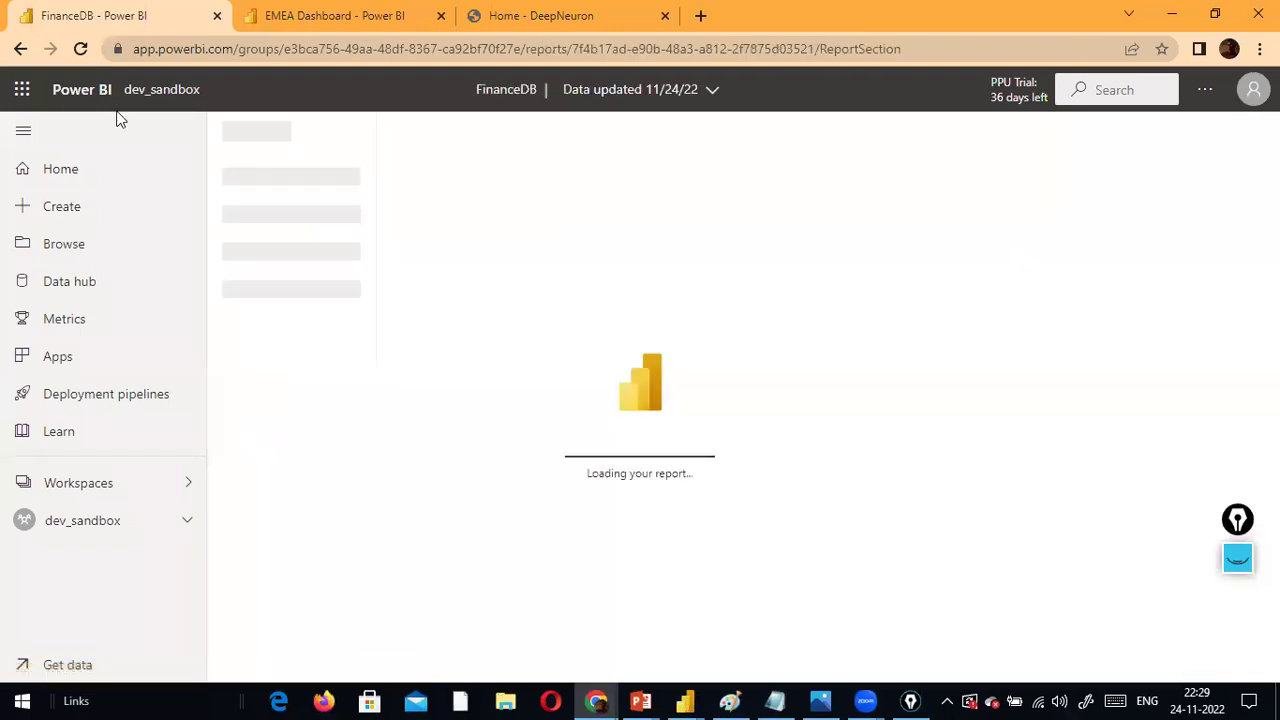
left_click(20, 48)
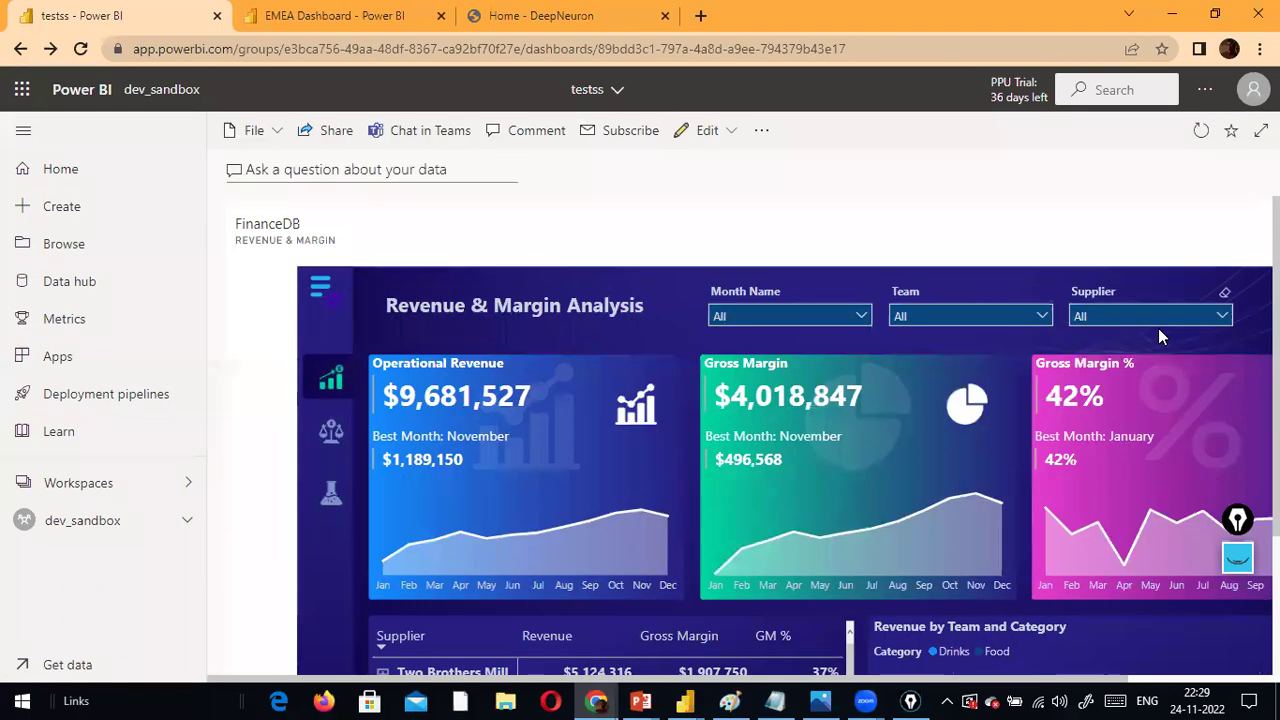
Look over the pinned Revenue & Margin page, expanding and collapsing the Two Brothers Mill row in the supplier table
scroll(1159, 332, "down", 1)
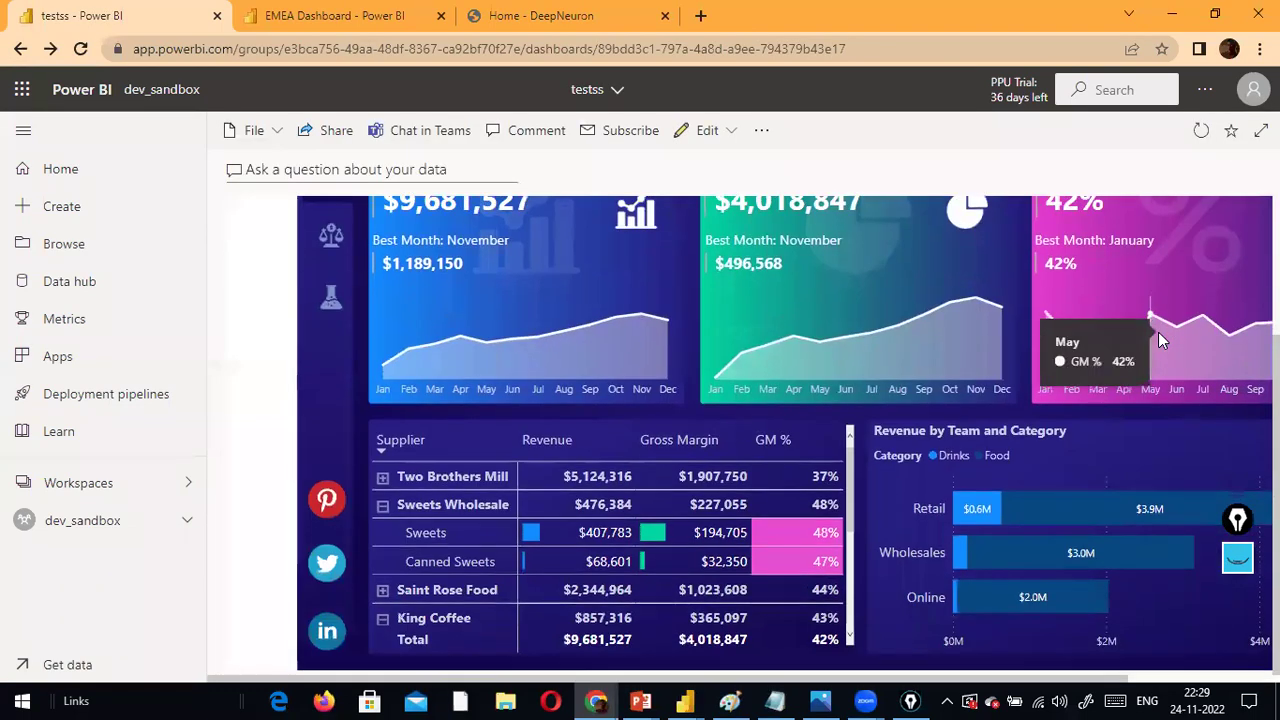
scroll(759, 356, "up", 1)
scroll(905, 343, "down", 1)
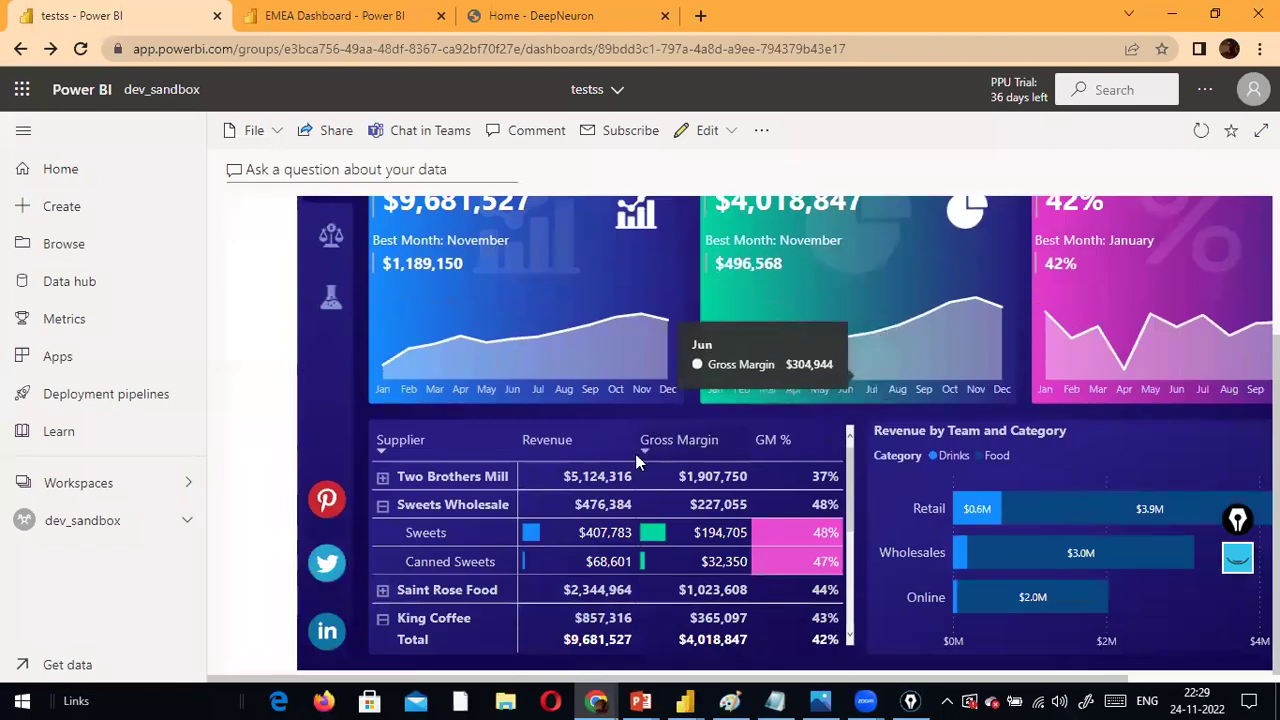
left_click(382, 477)
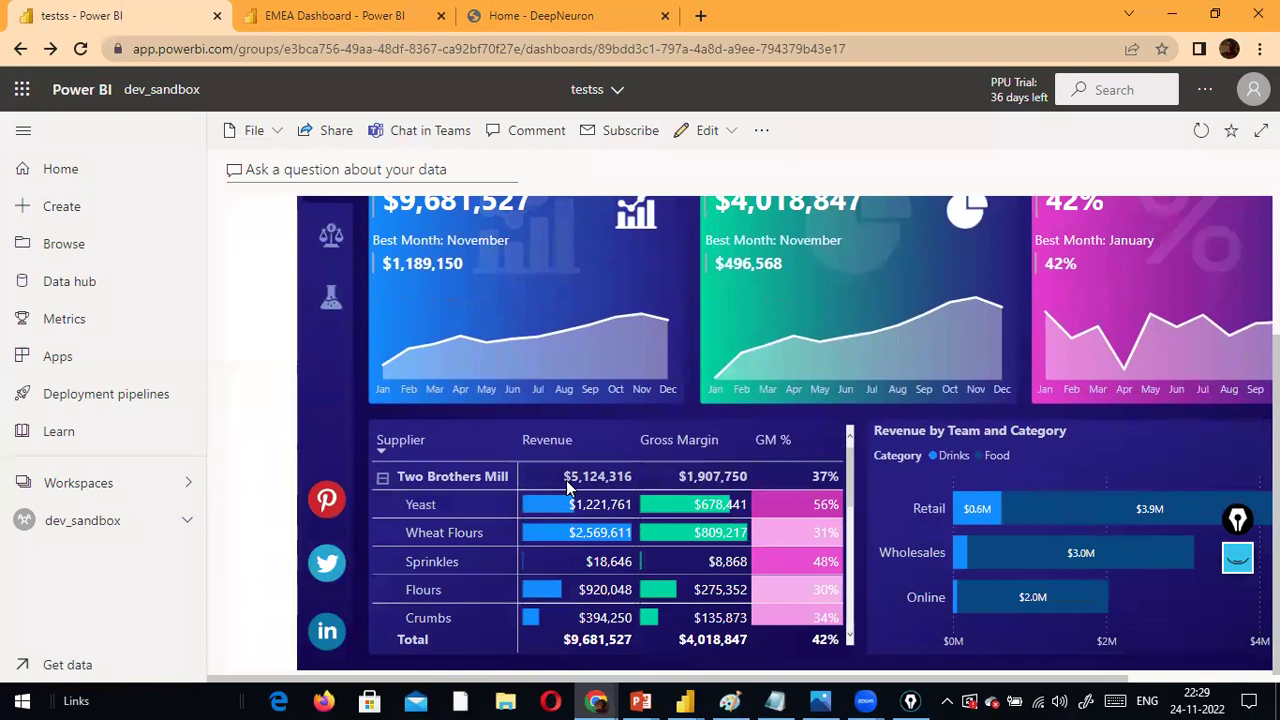
left_click(382, 477)
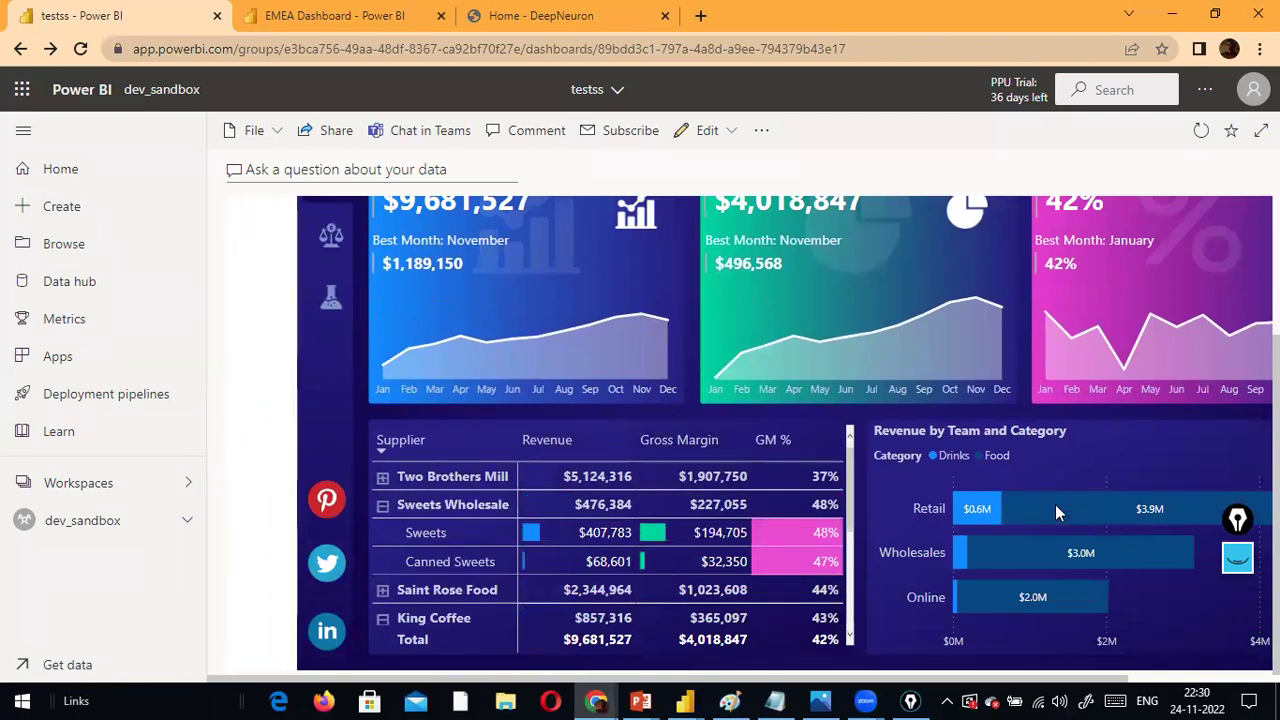
scroll(1080, 498, "up", 2)
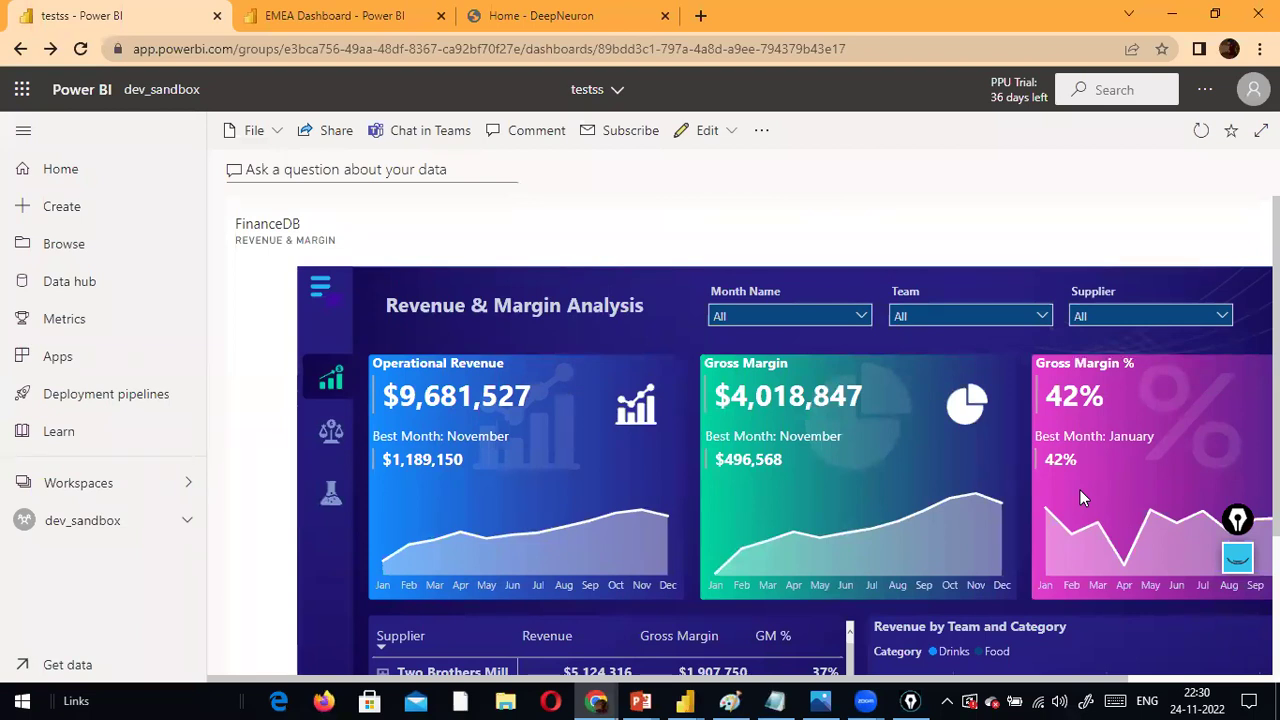
Return to the FinanceDB report's Revenue & Margin page and view the available export formats
right_click(14, 60)
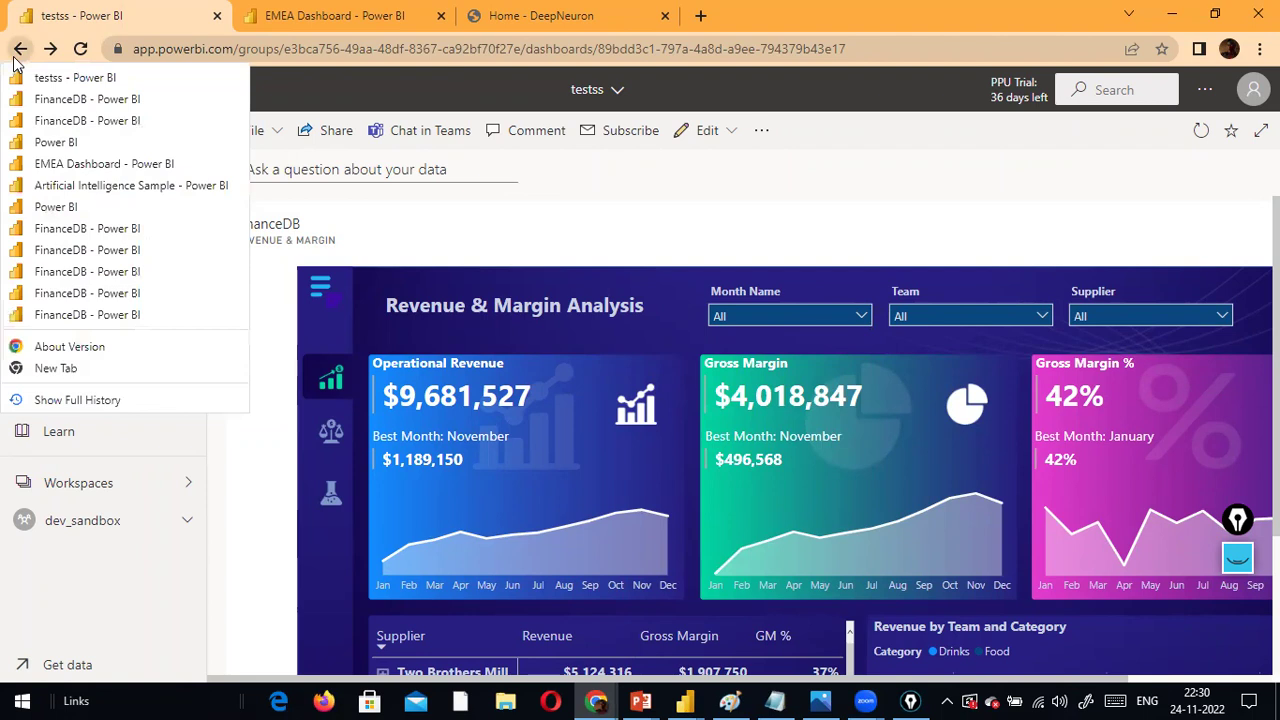
left_click(14, 60)
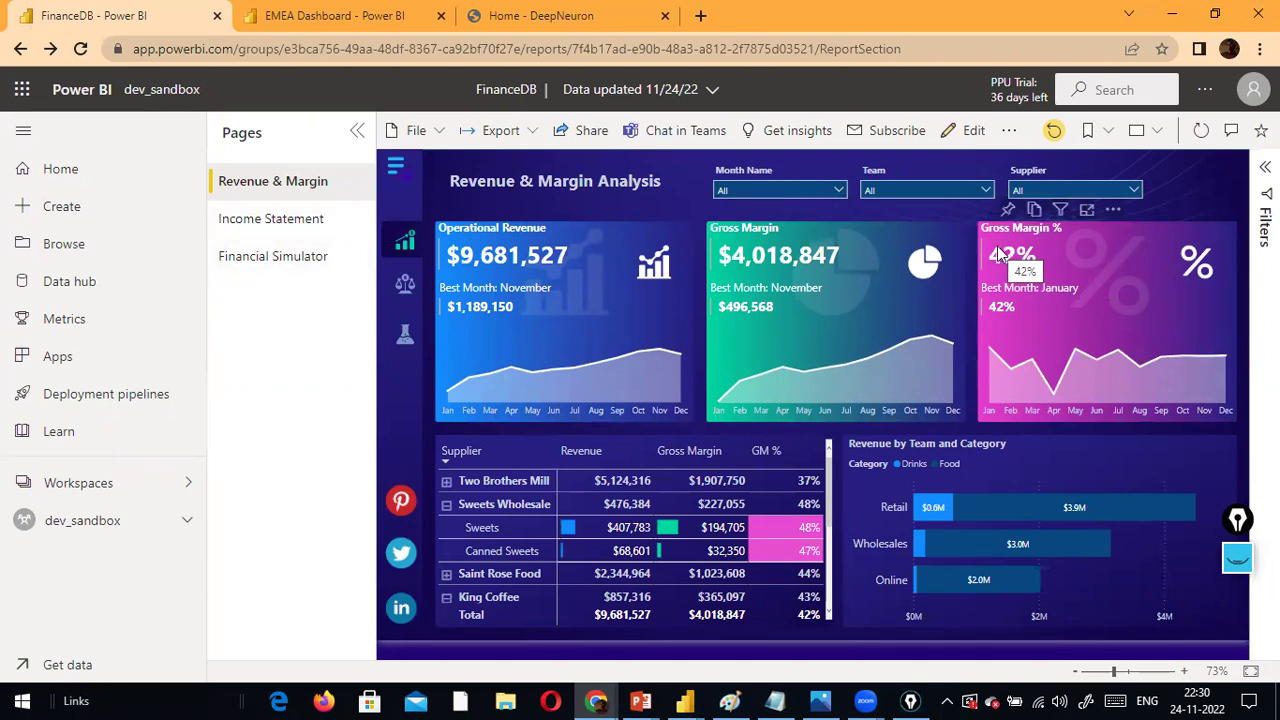
left_click(535, 131)
mouse_move(520, 213)
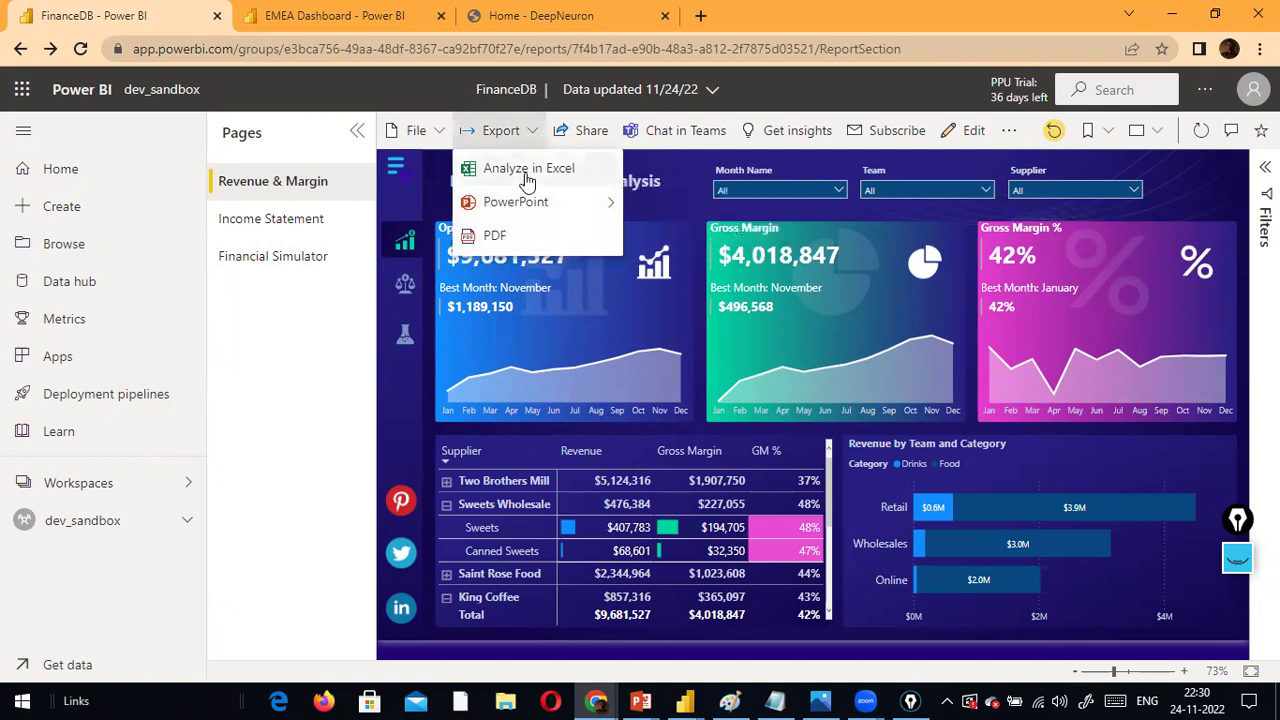
left_click(609, 150)
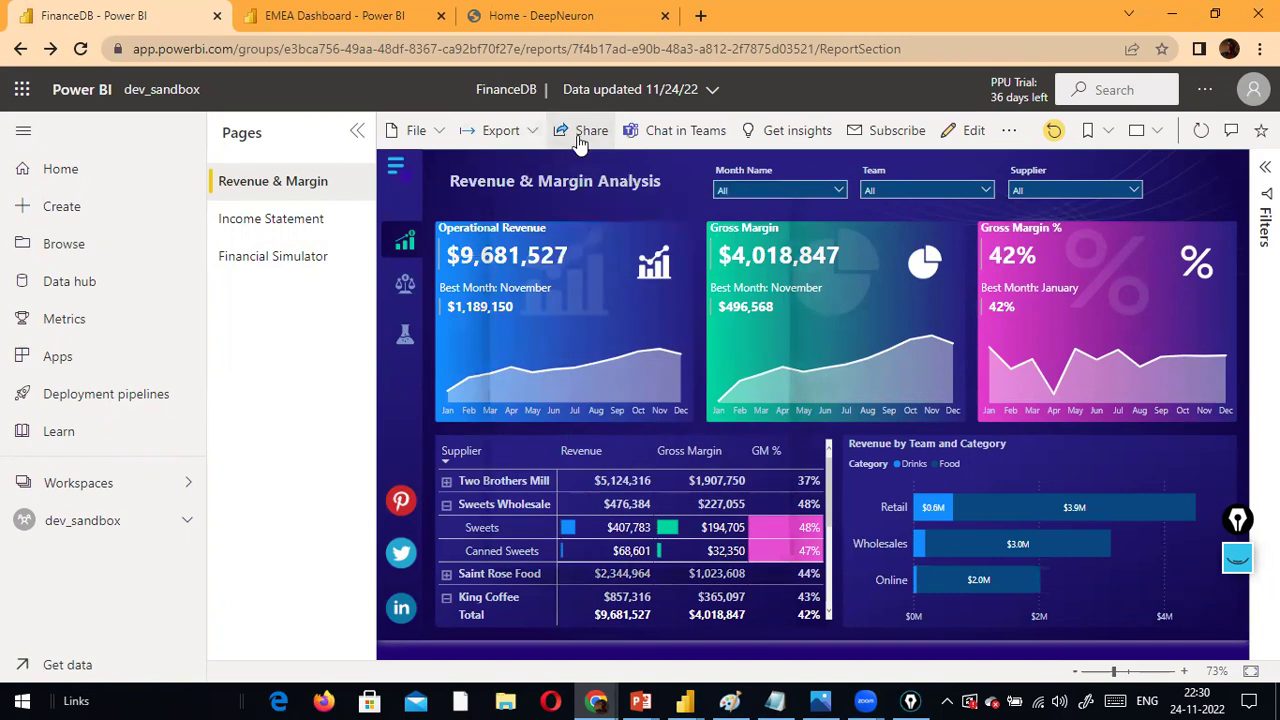
Share the FinanceDB report by sending its link to a colleague found by e-mail address, and close the sharing dialog
left_click(579, 143)
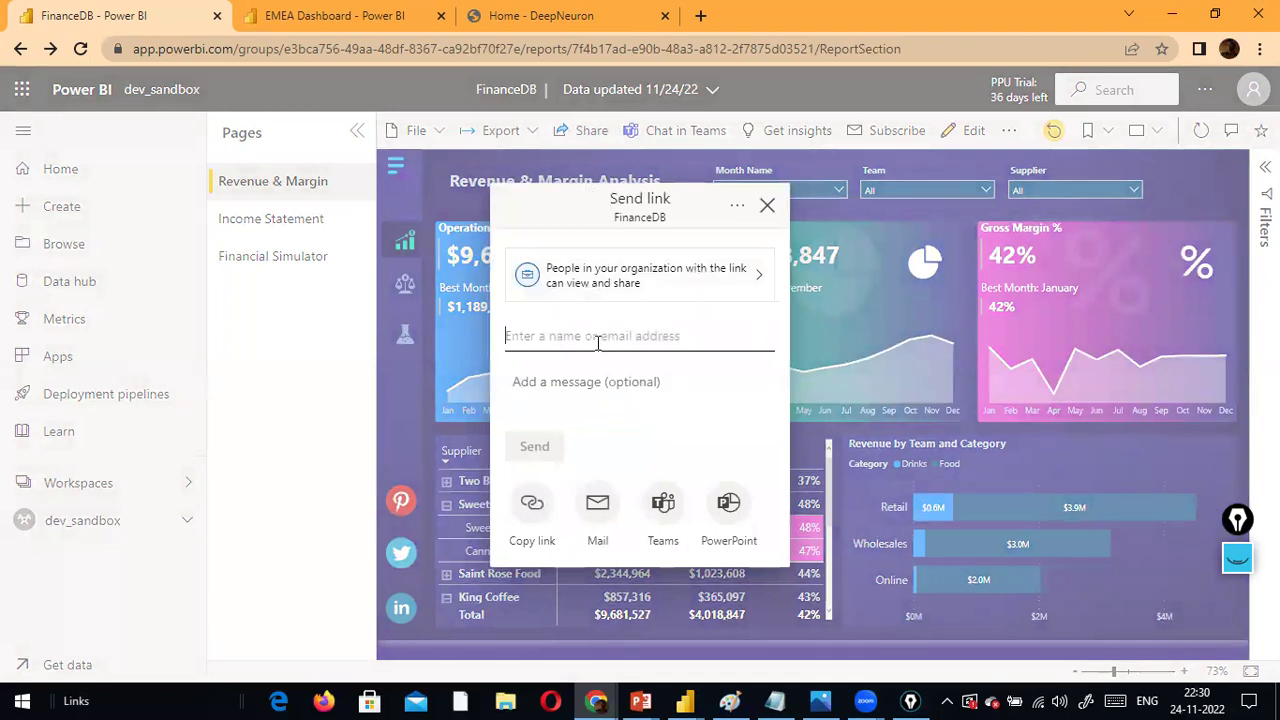
left_click(597, 343)
type("rose")
key("BackSpace")
key("BackSpace")
type("b")
key("BackSpace")
key("BackSpace")
key("BackSpace")
type("rt@")
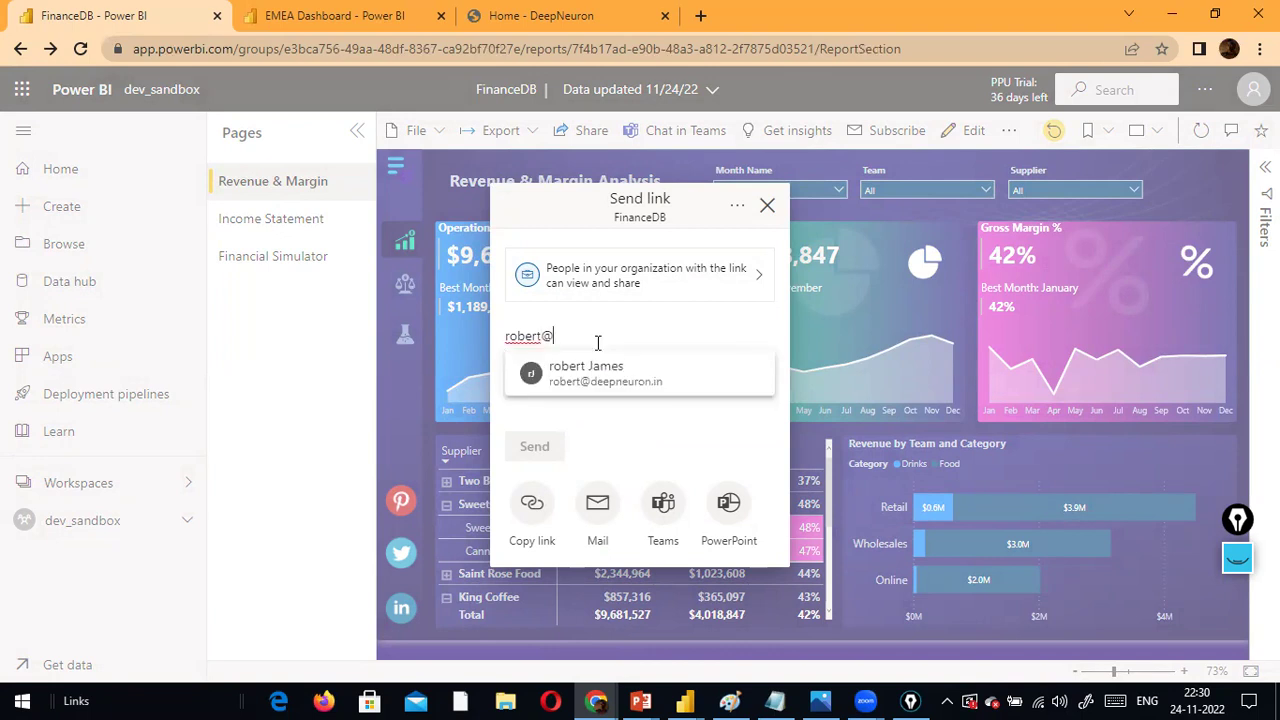
left_click(612, 374)
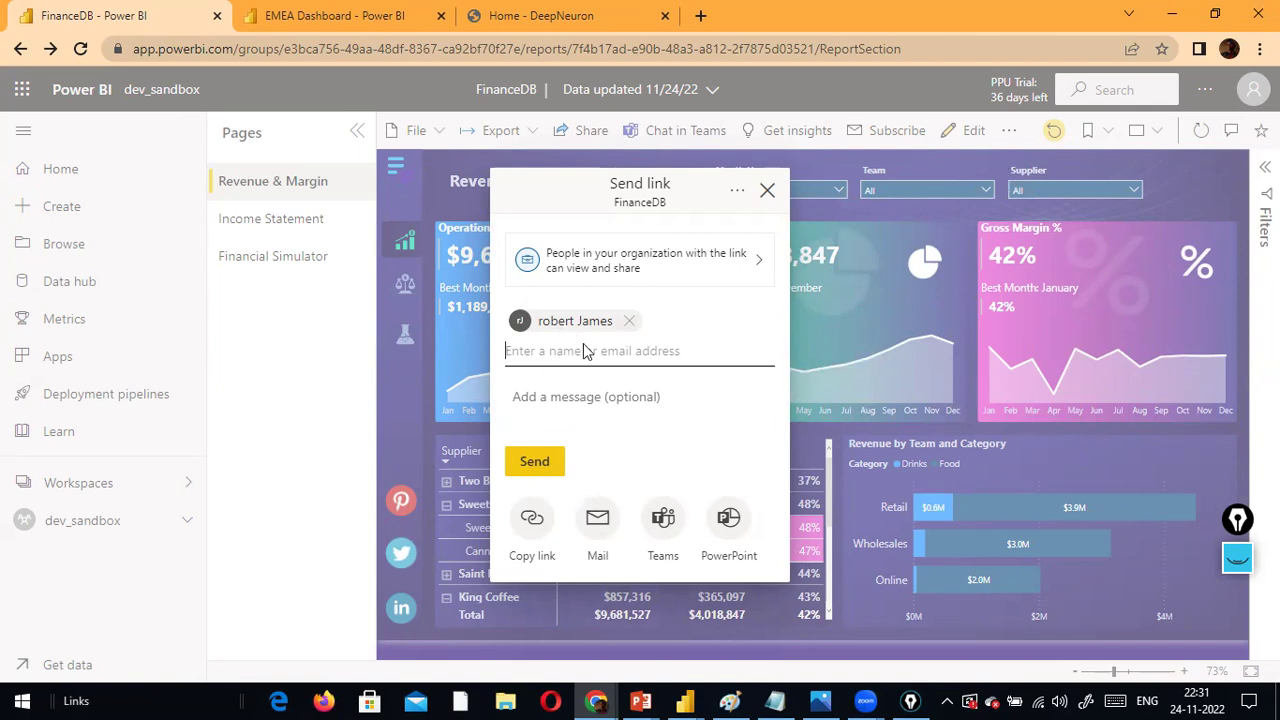
left_click(533, 459)
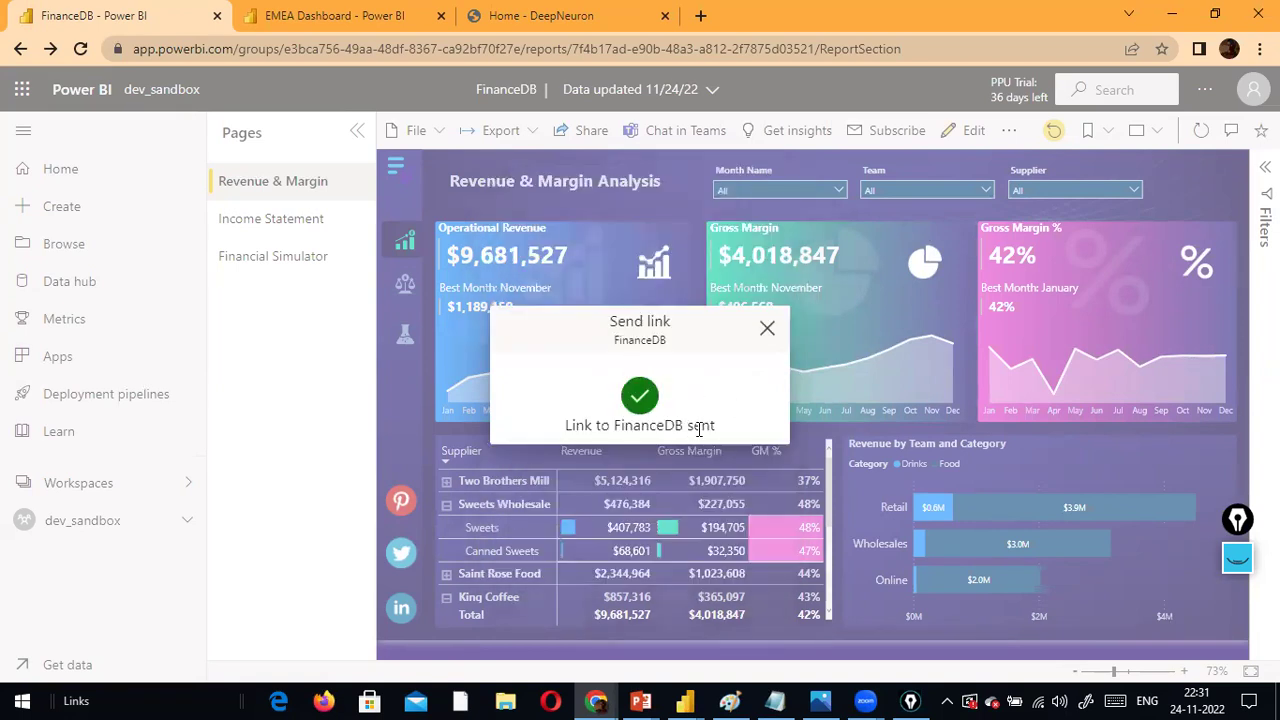
left_click(767, 330)
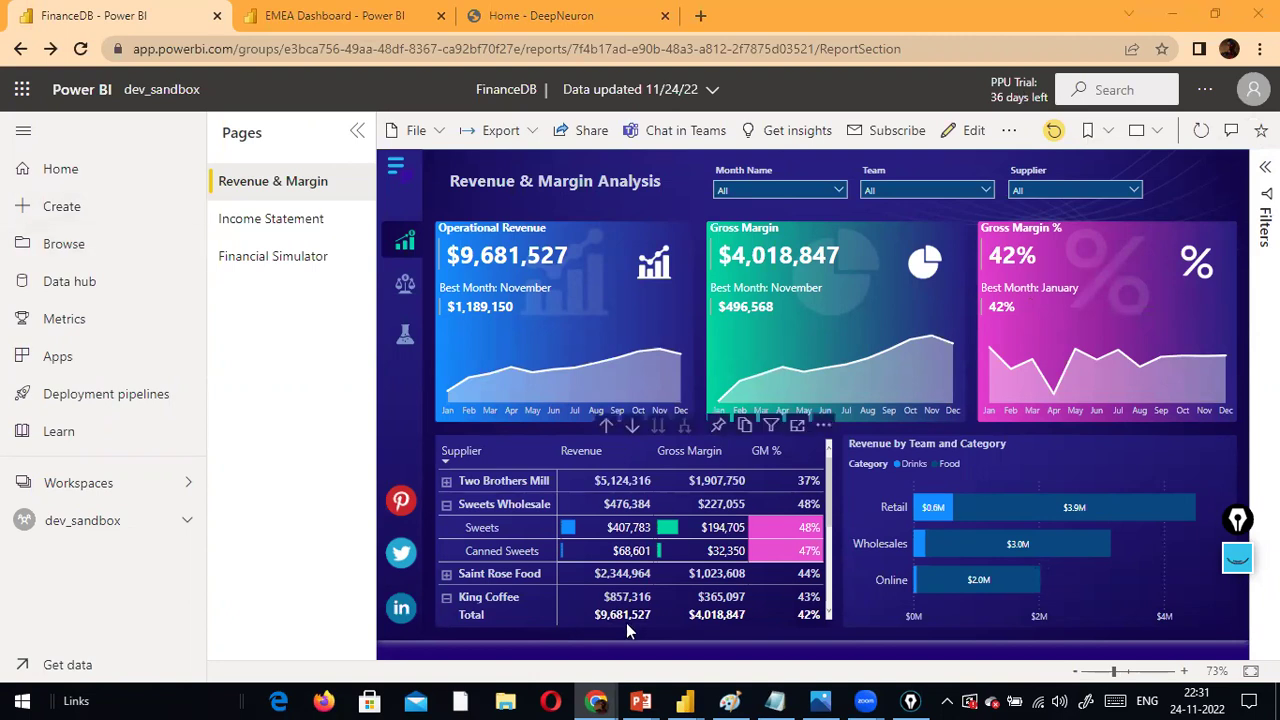
Switch to Power BI Desktop with the Report Dashboard Design v0.1 file on its EB page
mouse_move(685, 700)
left_click(700, 640)
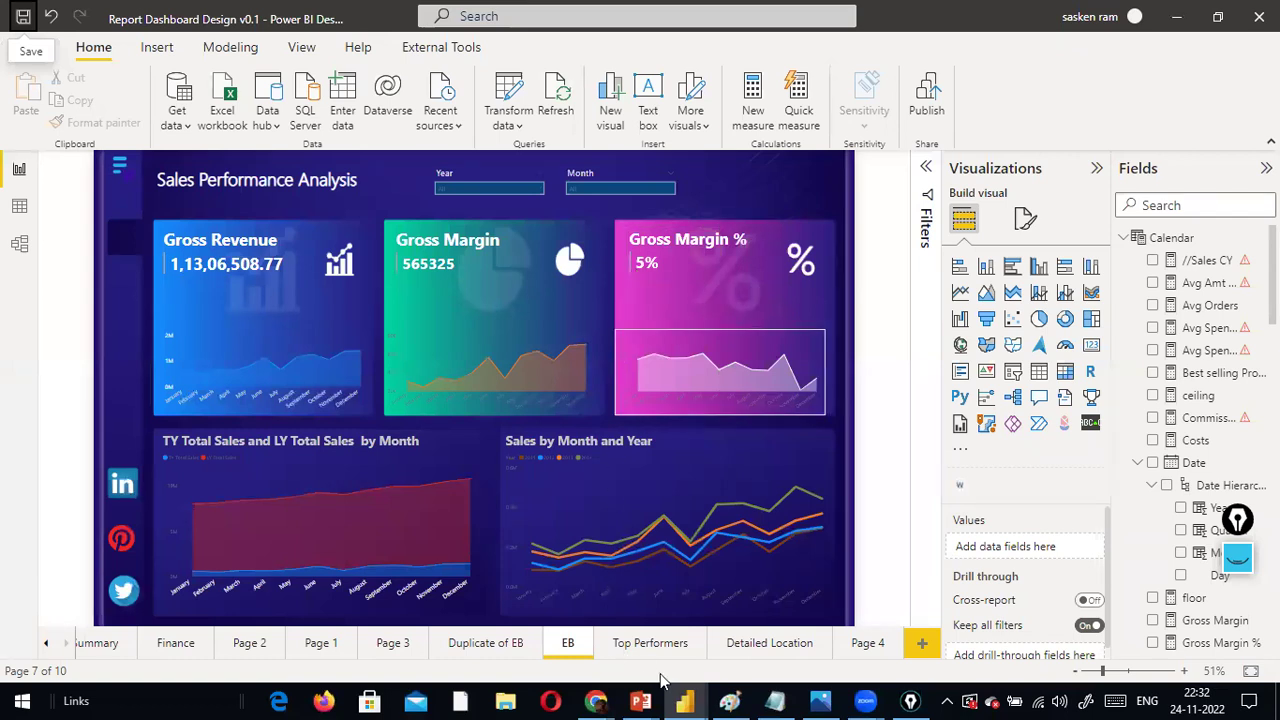
mouse_move(693, 700)
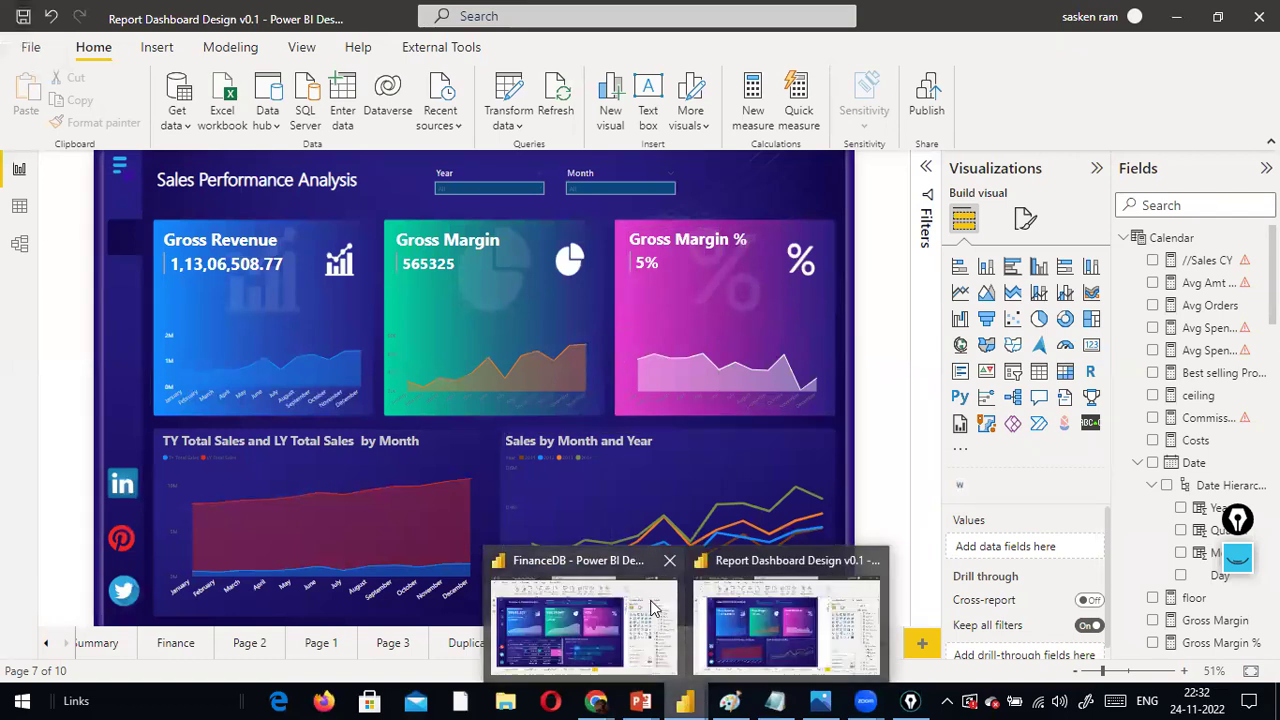